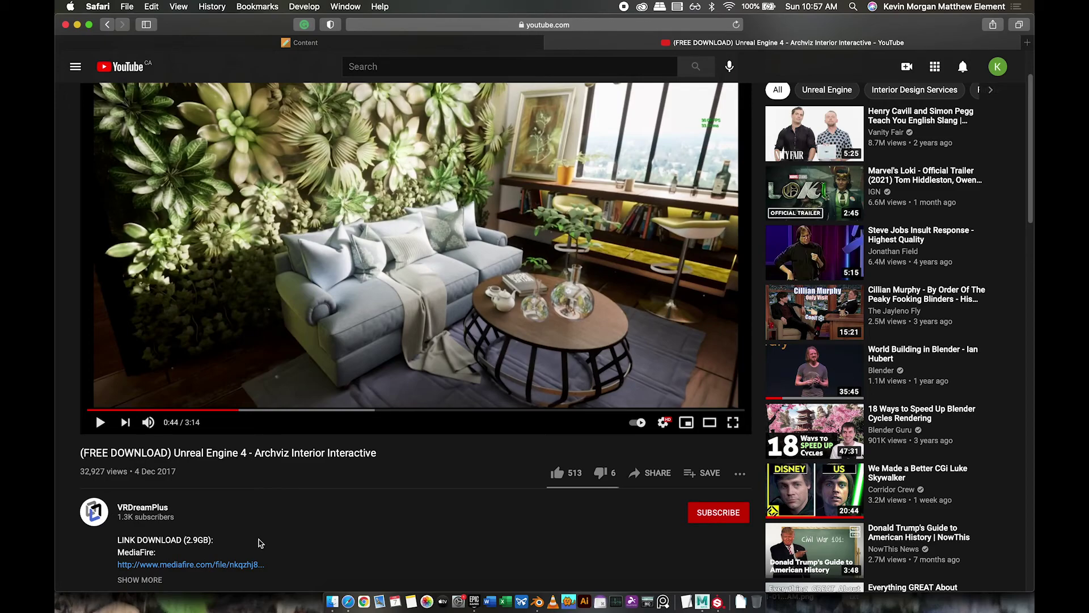
Switch to Finder, open Apartment002.uproject from the Apartment002 folder with the 4.25.3 editor, and dismiss the Message Log
{"action": "key", "text": "cmd+Tab"}
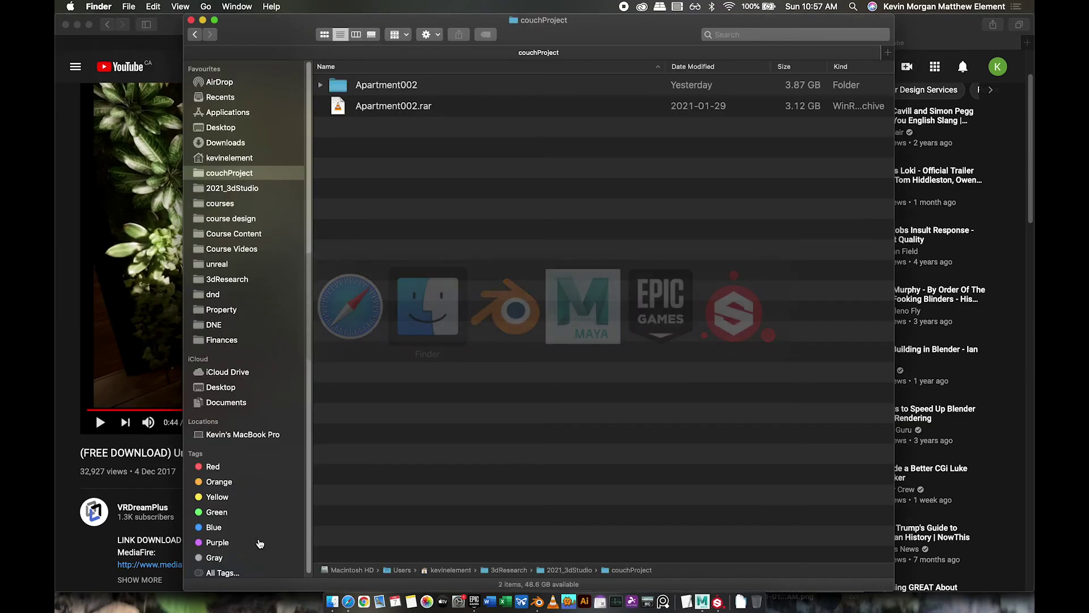
{"action": "left_click", "coordinate": [391, 104]}
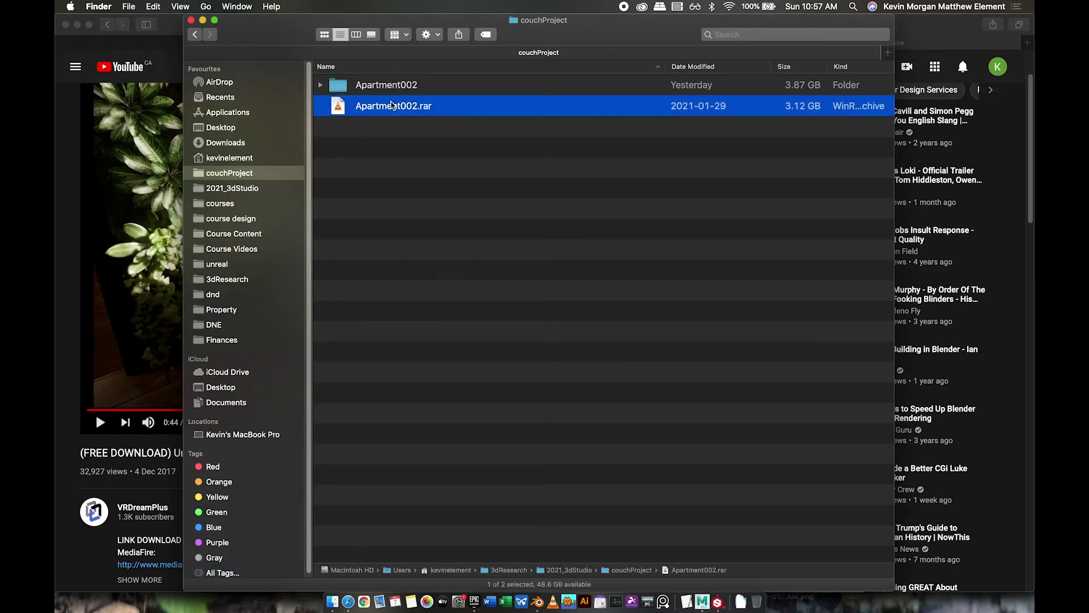
{"action": "left_click", "coordinate": [321, 85]}
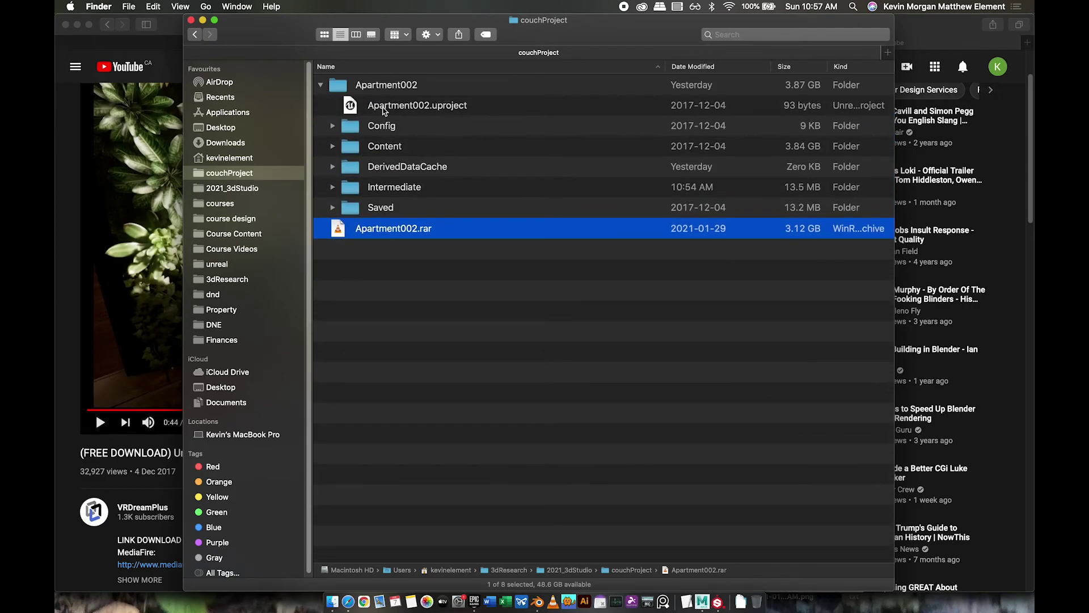
{"action": "double_click", "coordinate": [349, 108]}
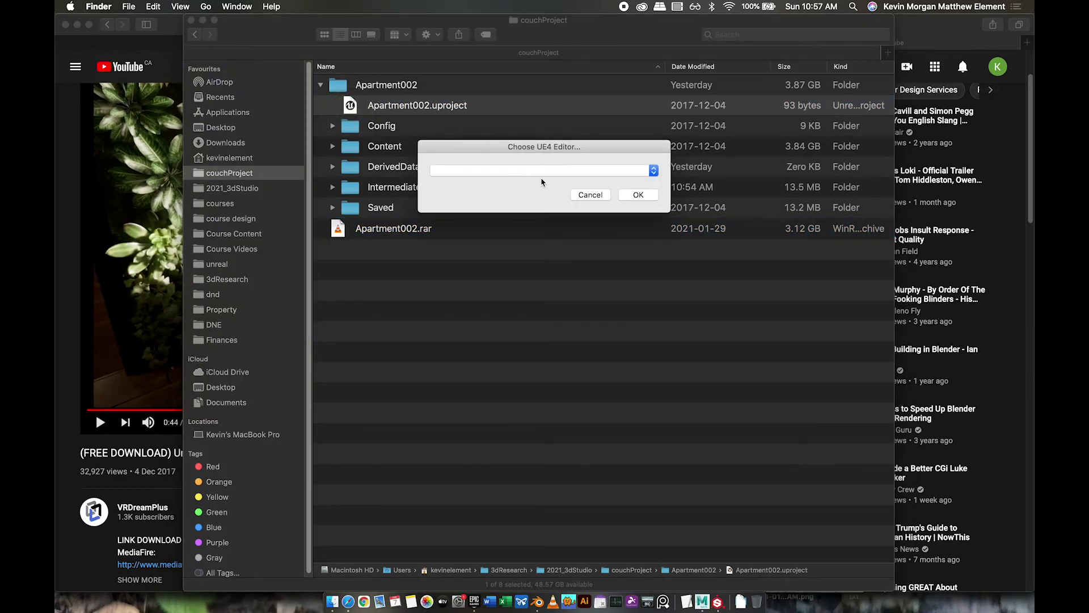
{"action": "left_click", "coordinate": [562, 172]}
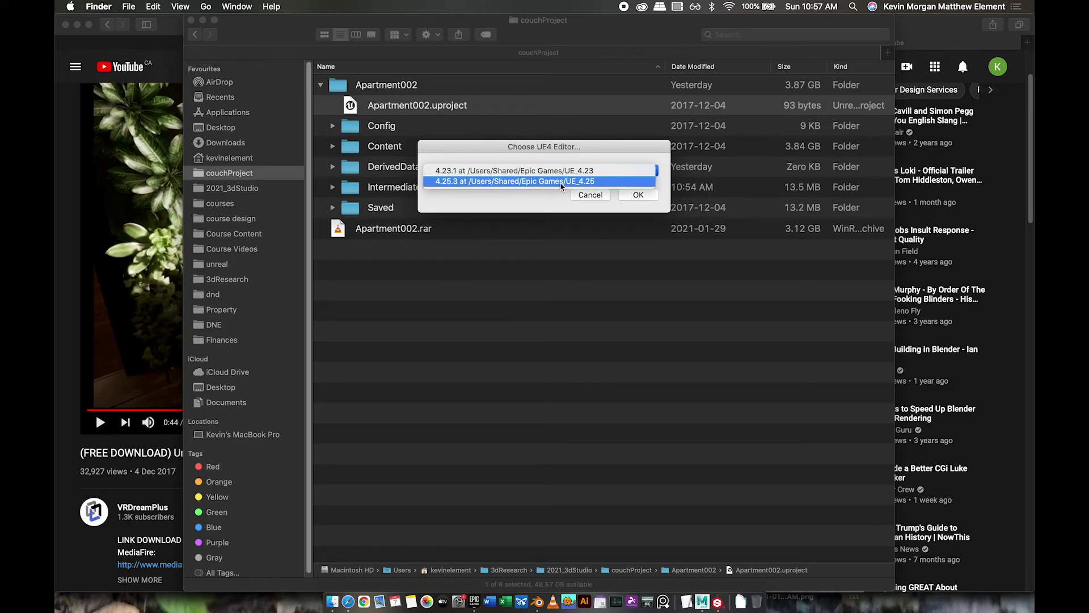
{"action": "left_click", "coordinate": [562, 182]}
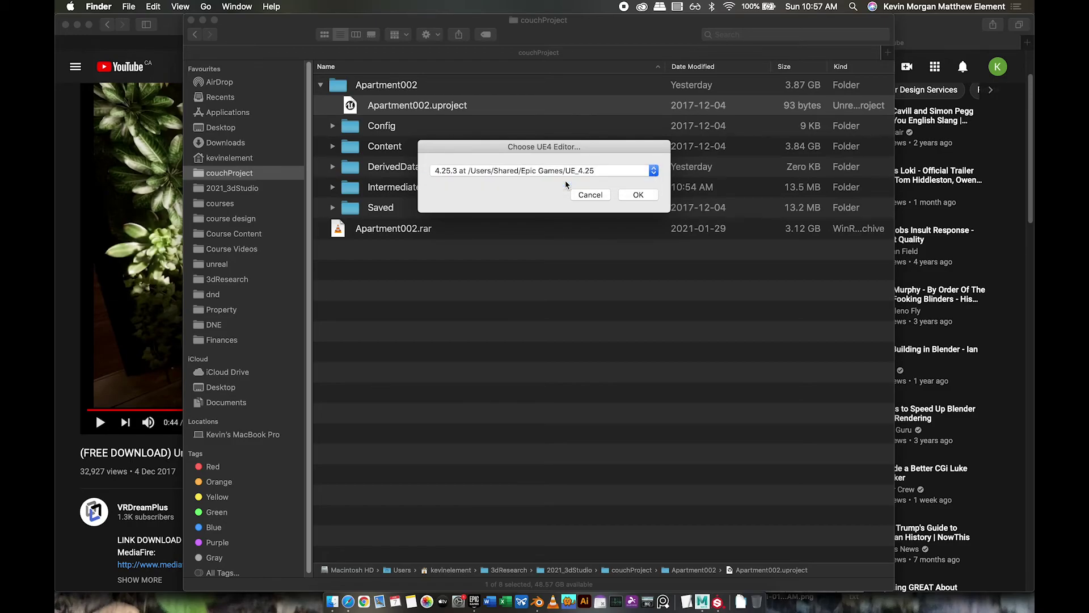
{"action": "left_click", "coordinate": [637, 195]}
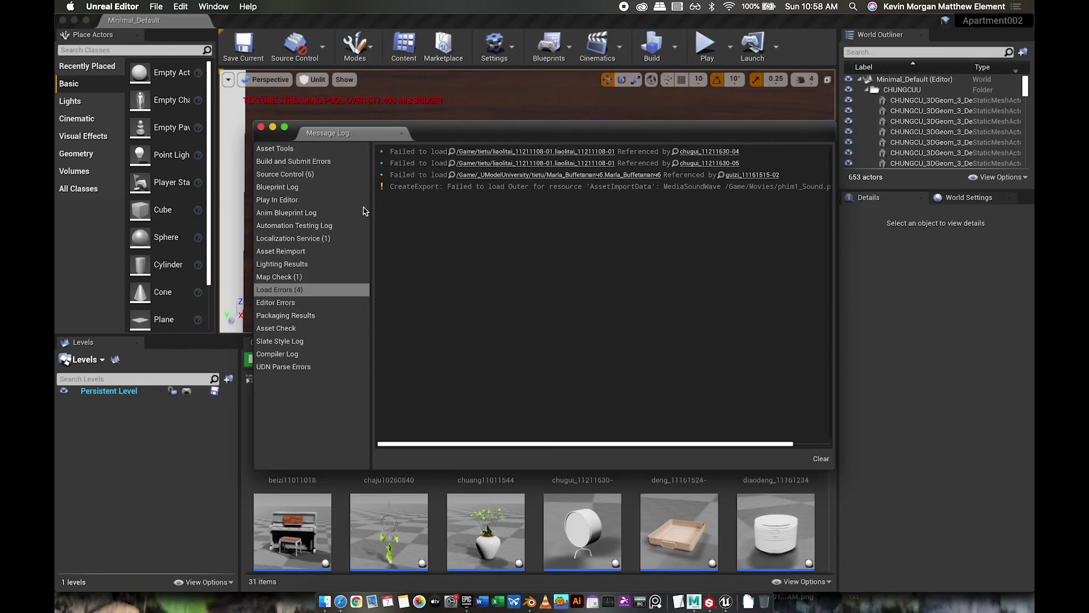
{"action": "left_click", "coordinate": [261, 127]}
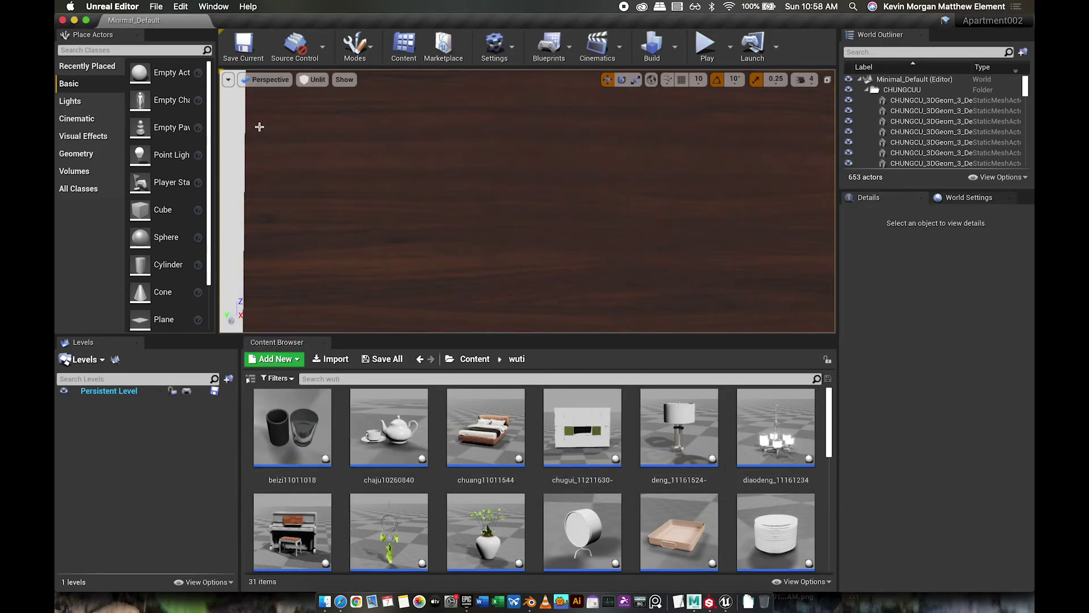
Bring the living room sofa into view, check it against the YouTube reference, and set the viewport's view mode to Lit
{"action": "right_click_drag", "start_coordinate": [628, 209], "coordinate": [596, 224]}
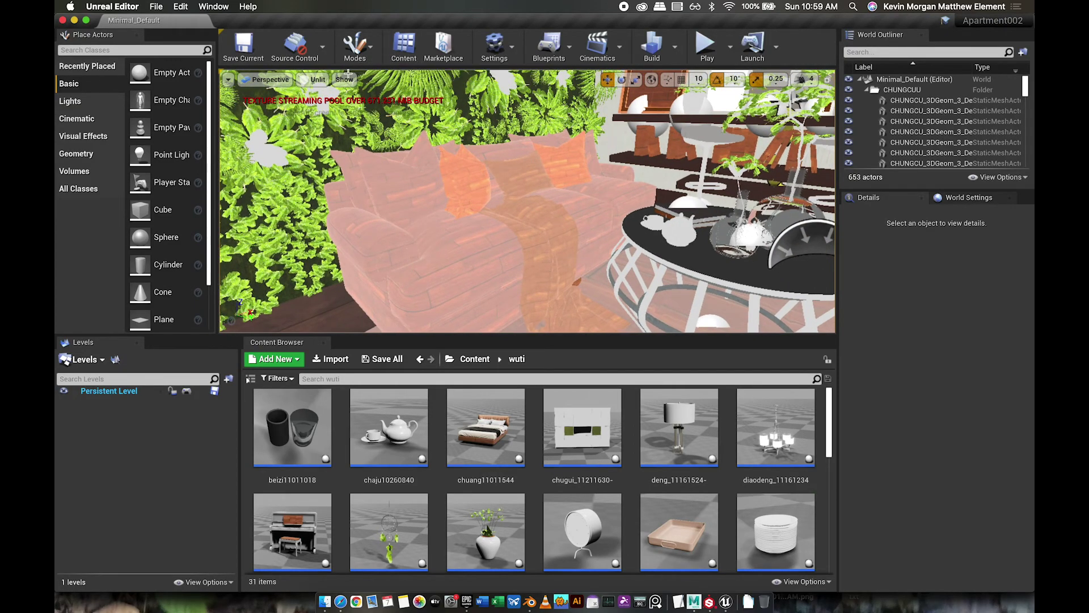
{"action": "left_click", "coordinate": [322, 83]}
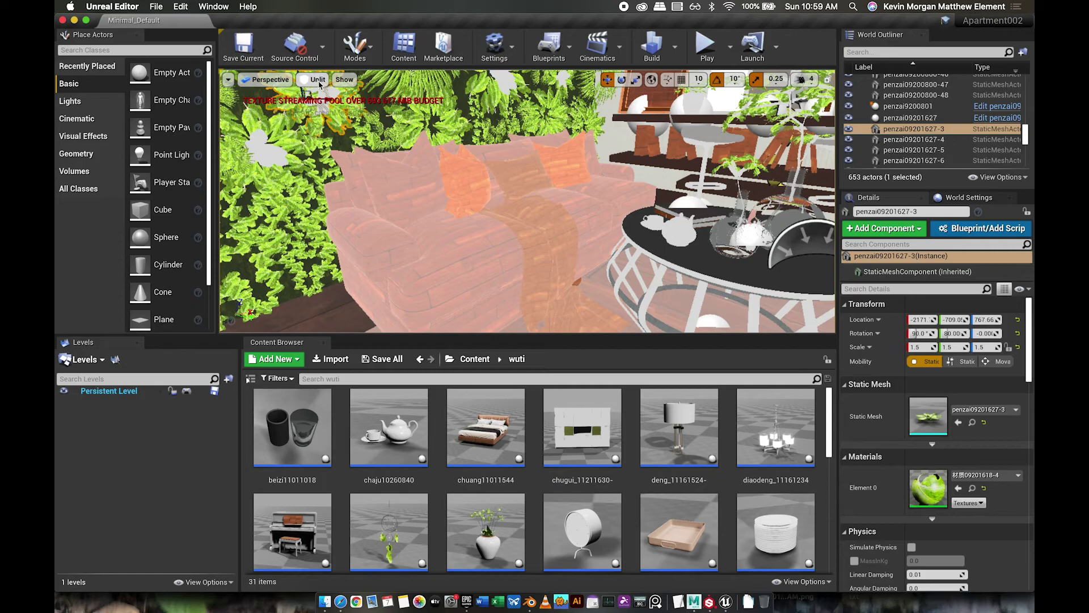
{"action": "left_click", "coordinate": [318, 80]}
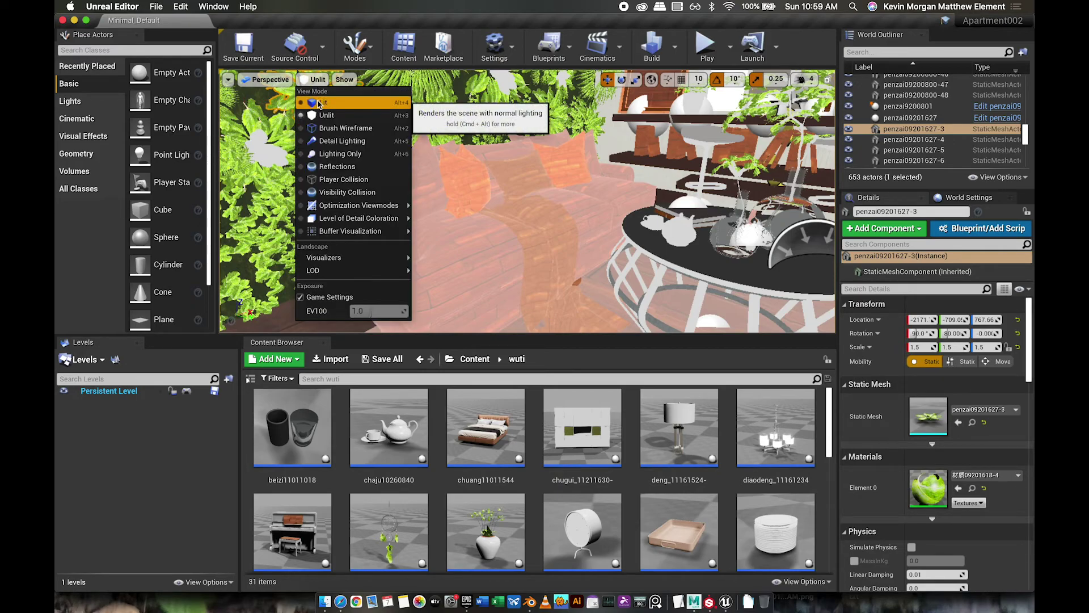
{"action": "key", "text": "super+Tab"}
{"action": "key", "text": "super+Tab"}
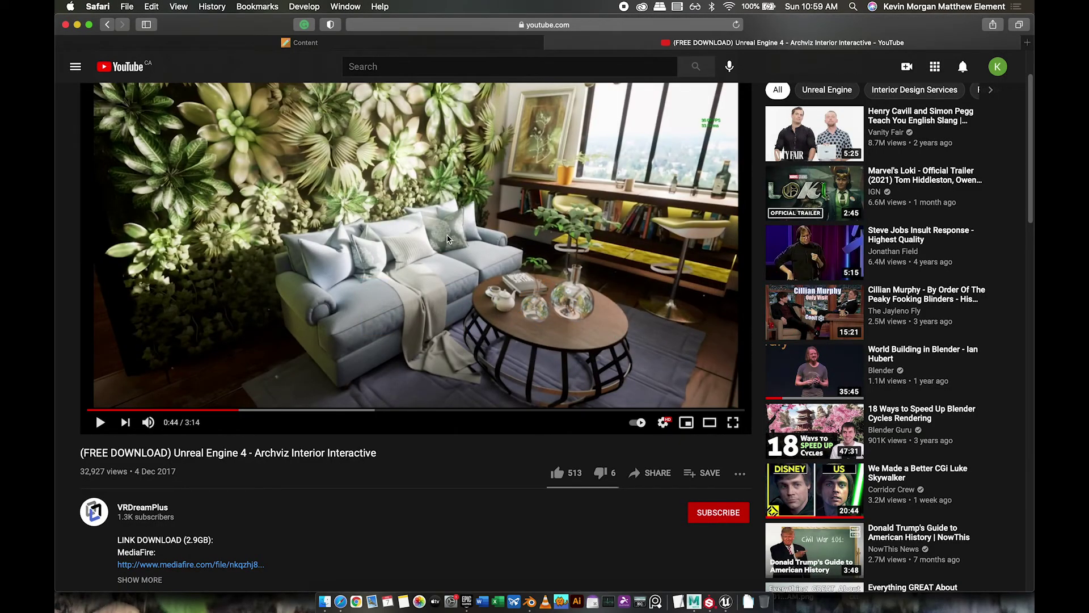
{"action": "key", "text": "super+Tab"}
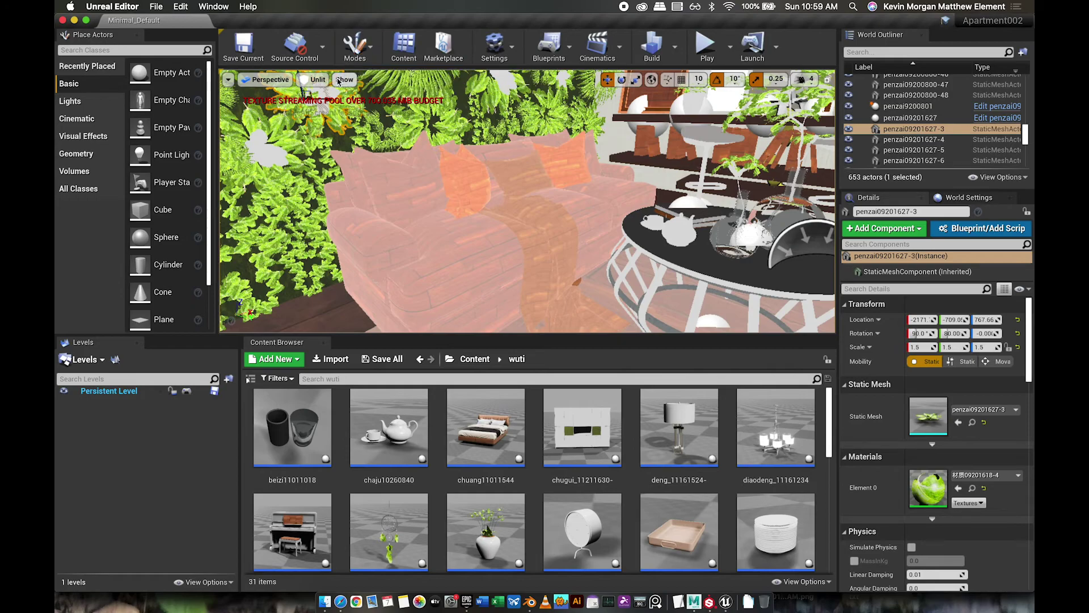
{"action": "left_click", "coordinate": [318, 79]}
{"action": "left_click", "coordinate": [321, 102]}
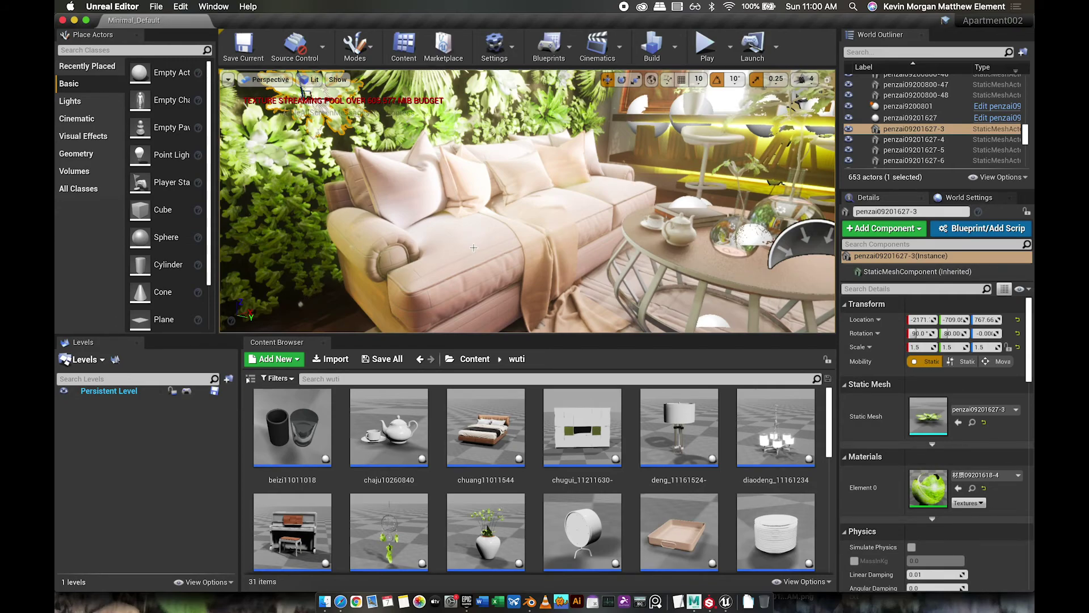
Select the sofa to identify its asset, and create a new level with the default floor, sky and lighting
{"action": "left_click", "coordinate": [474, 247]}
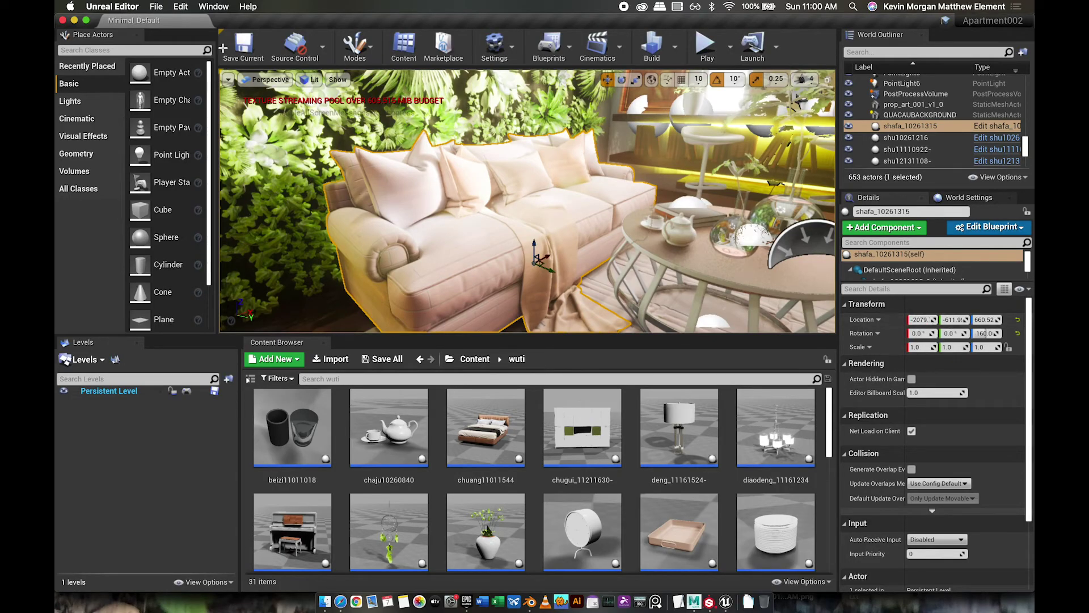
{"action": "left_click", "coordinate": [156, 7]}
{"action": "left_click", "coordinate": [163, 21]}
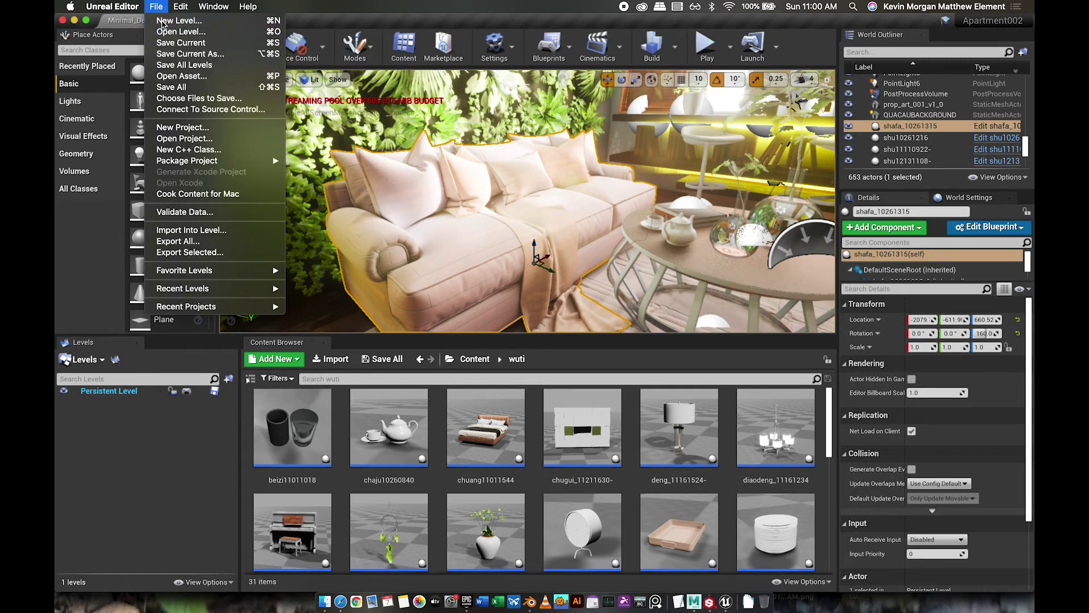
{"action": "left_click", "coordinate": [470, 254]}
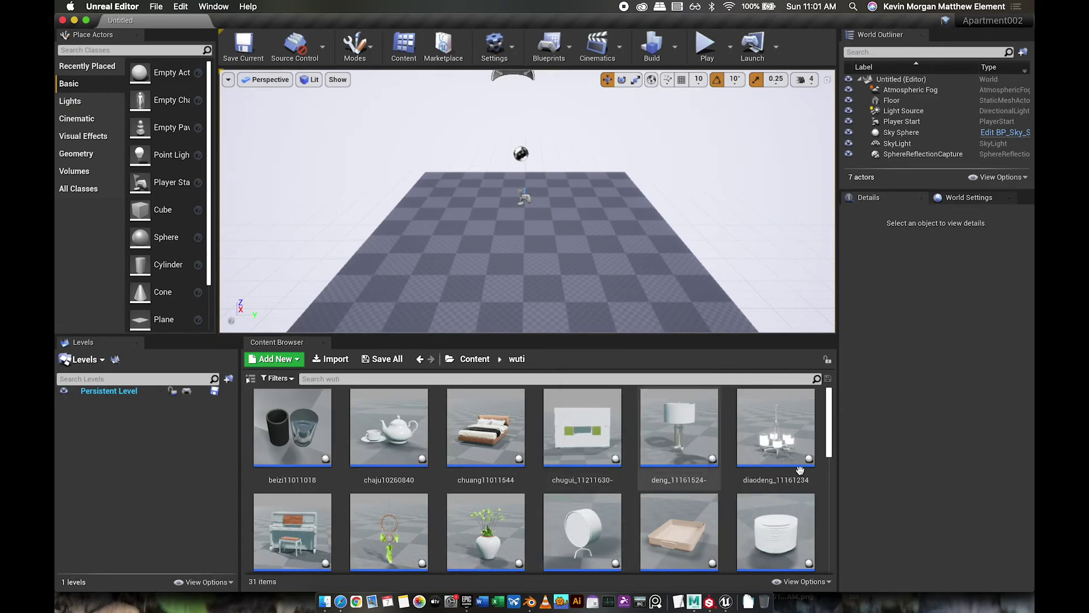
Find the shafa_10261315 sofa blueprint in the Content/wuti folder and place it on the new level's floor
{"action": "left_click", "coordinate": [475, 359]}
{"action": "mouse_move", "coordinate": [827, 412]}
{"action": "left_mouse_down"}
{"action": "mouse_move", "coordinate": [824, 469]}
{"action": "mouse_move", "coordinate": [830, 403]}
{"action": "mouse_move", "coordinate": [824, 467]}
{"action": "mouse_move", "coordinate": [829, 413]}
{"action": "left_mouse_up"}
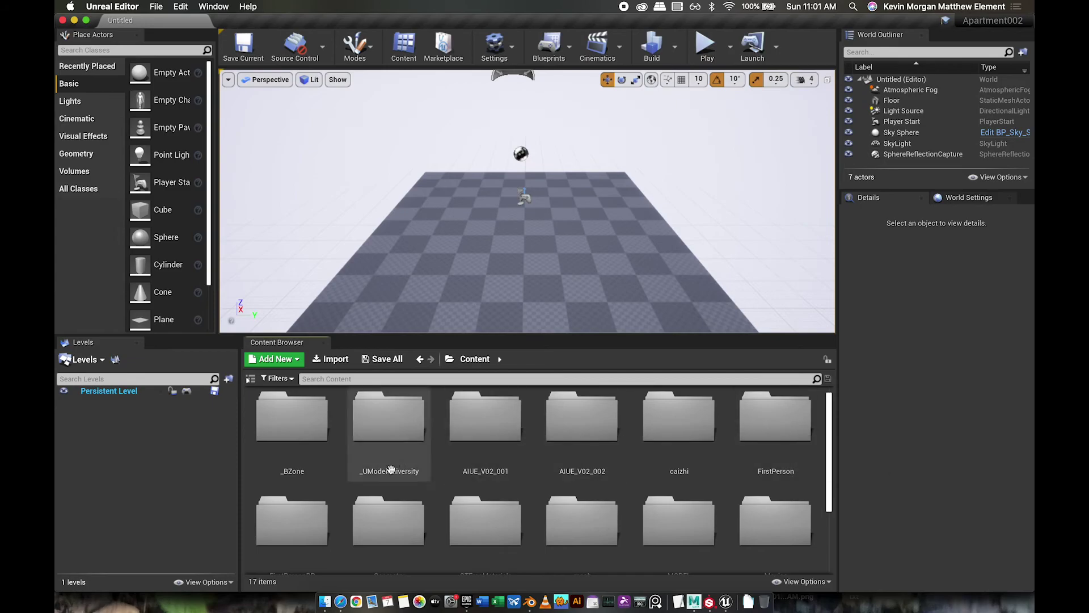
{"action": "left_click_drag", "start_coordinate": [832, 442], "coordinate": [826, 492]}
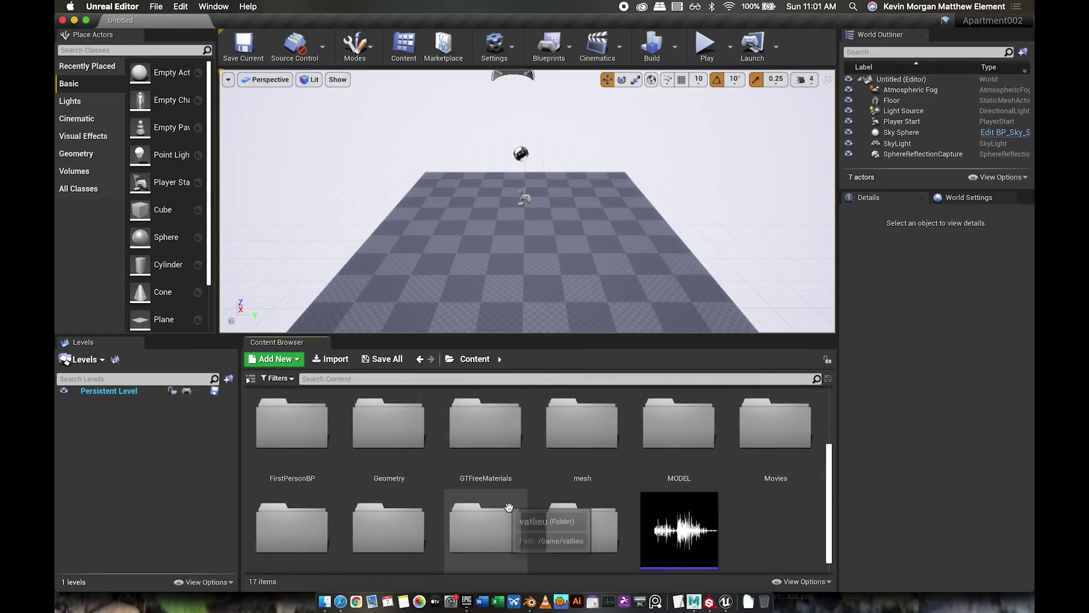
{"action": "scroll", "coordinate": [830, 460], "scroll_direction": "down", "scroll_amount": 1}
{"action": "double_click", "coordinate": [610, 492]}
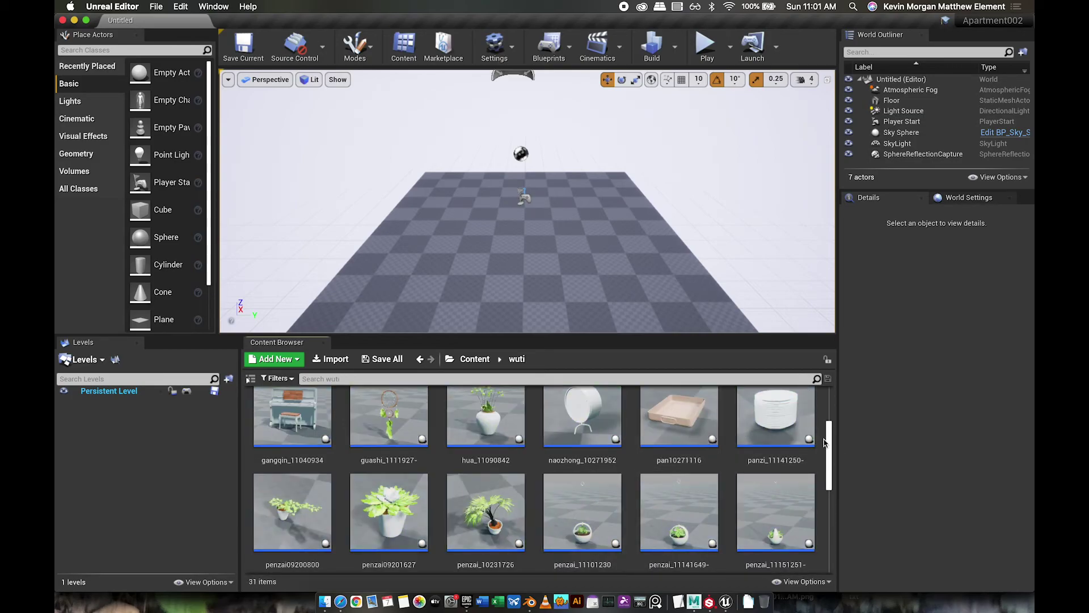
{"action": "left_click_drag", "start_coordinate": [829, 443], "coordinate": [826, 478]}
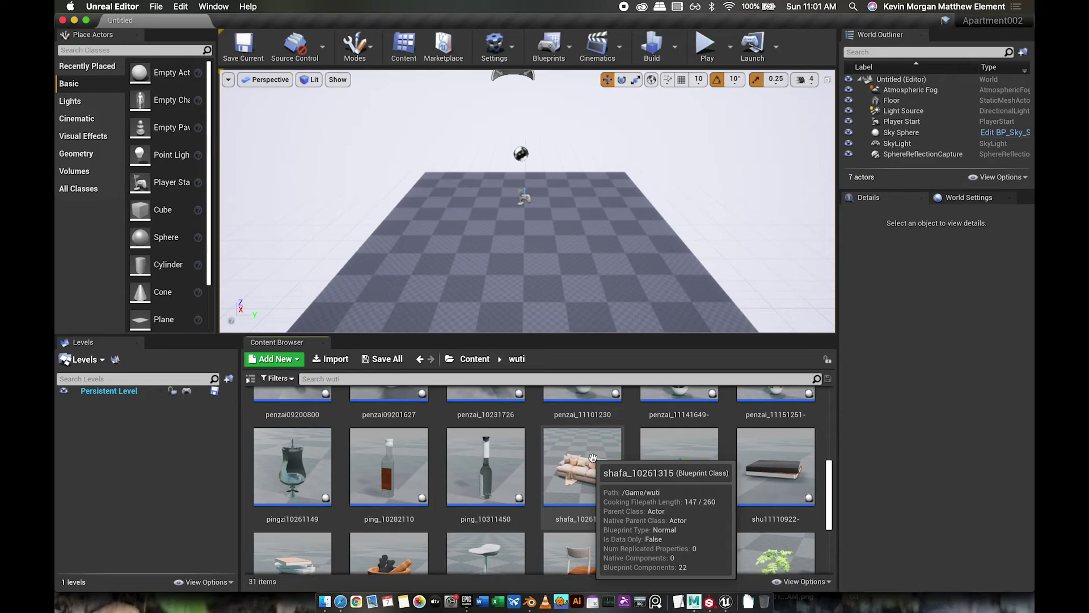
{"action": "left_click_drag", "start_coordinate": [593, 458], "coordinate": [520, 238]}
Set the sofa's location to 0, 0, 0
{"action": "left_click", "coordinate": [922, 320]}
{"action": "type", "text": "0"}
{"action": "key", "text": "Tab"}
{"action": "type", "text": "0"}
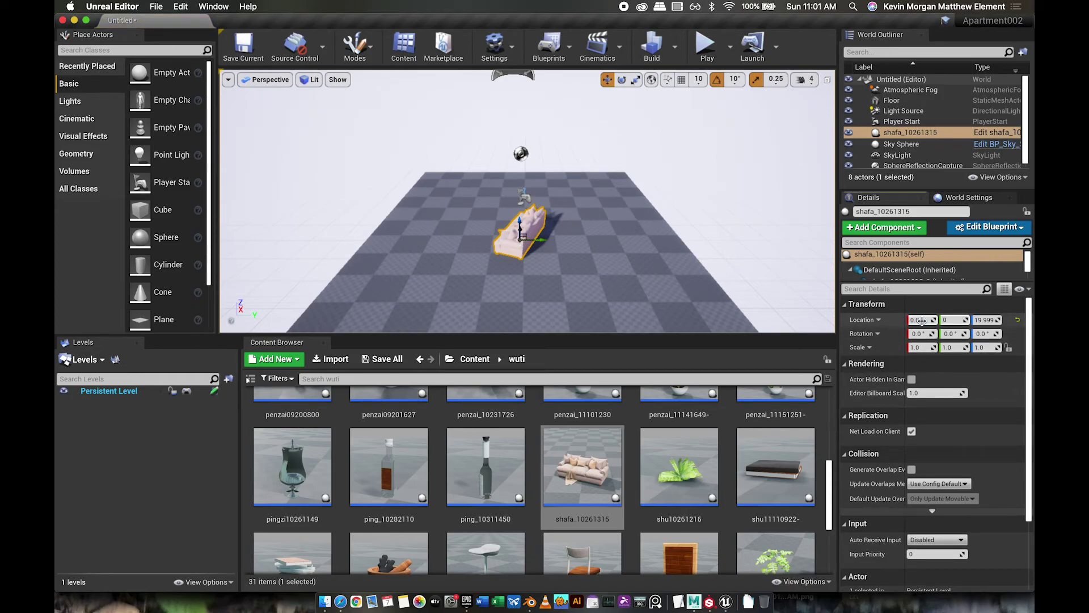
{"action": "key", "text": "Tab"}
{"action": "type", "text": "0"}
{"action": "key", "text": "Return"}
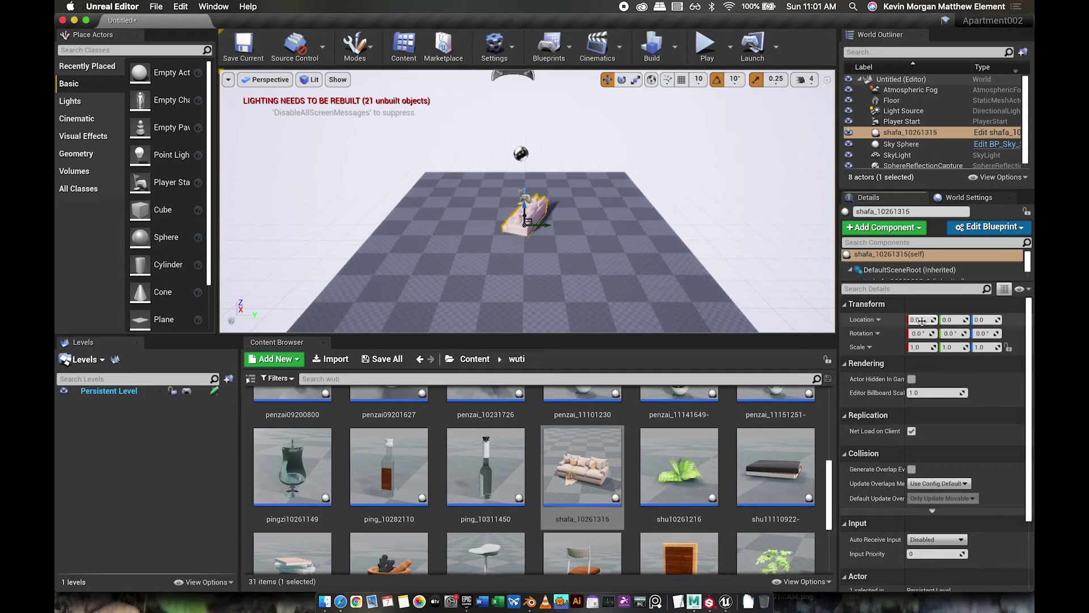
Delete the Floor mesh from the level, leaving the sofa in place
{"action": "left_click", "coordinate": [659, 277]}
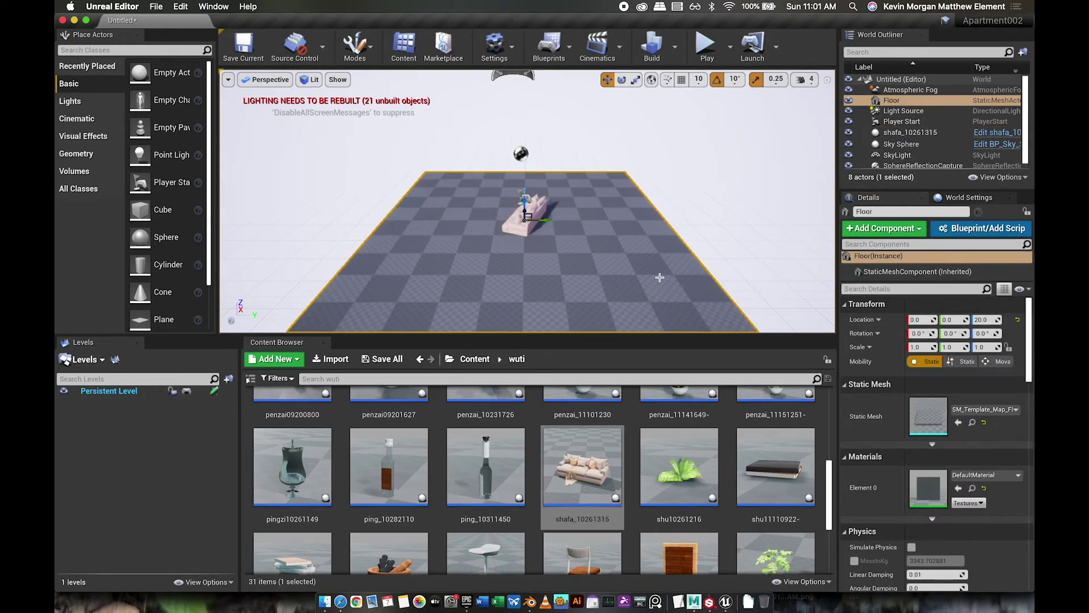
{"action": "key", "text": "Delete"}
{"action": "scroll", "coordinate": [520, 202], "scroll_direction": "up", "scroll_amount": 8}
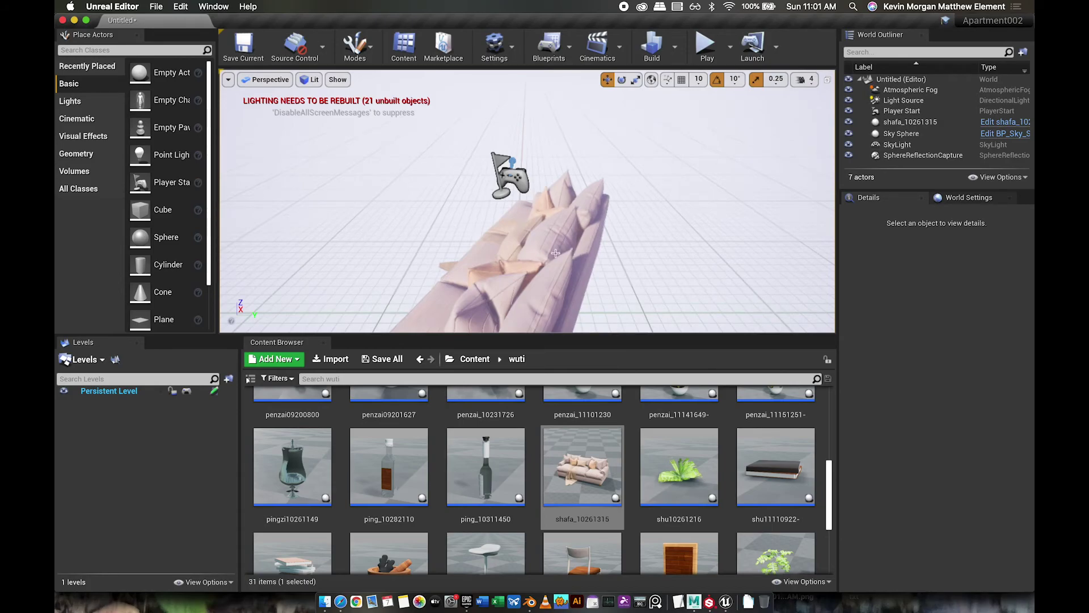
{"action": "scroll", "coordinate": [540, 245], "scroll_direction": "down", "scroll_amount": 5}
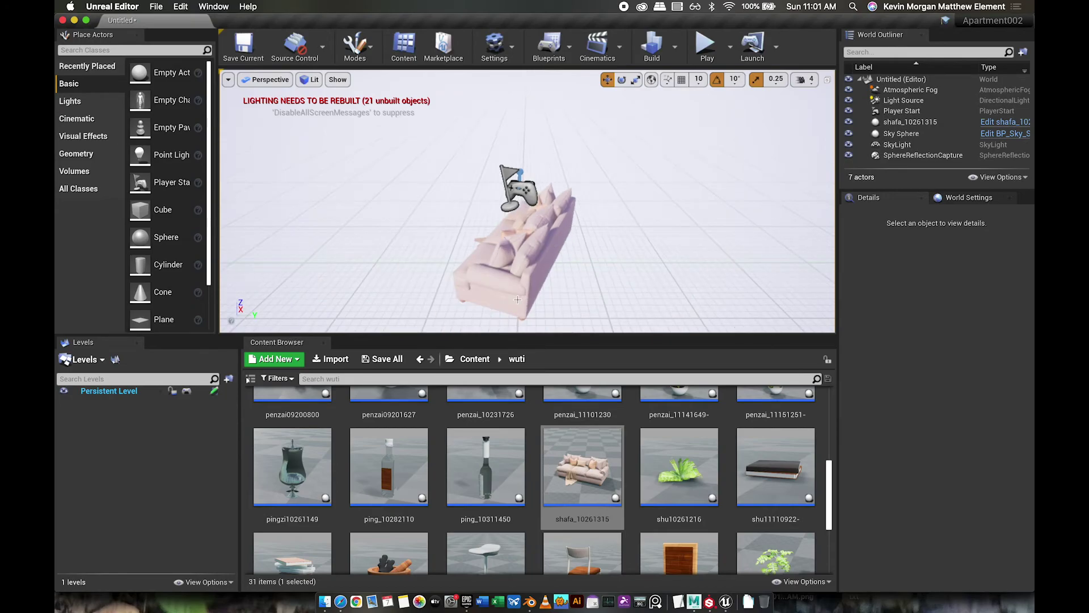
Select the placed sofa and one of its pillows, and open the shafa_10261315 blueprint asset for editing
{"action": "left_click", "coordinate": [537, 270]}
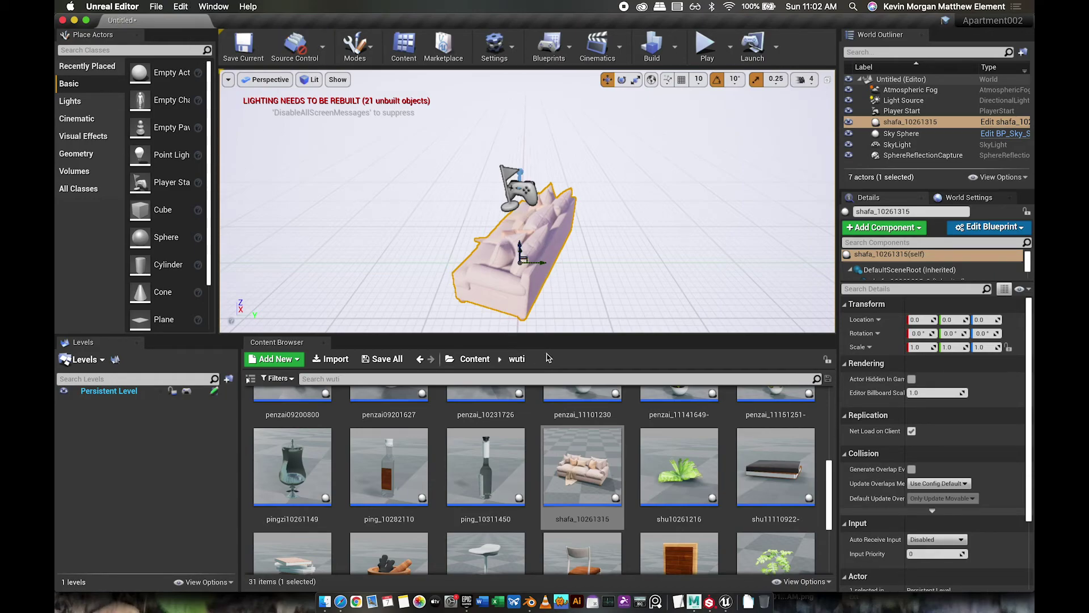
{"action": "left_click", "coordinate": [527, 249]}
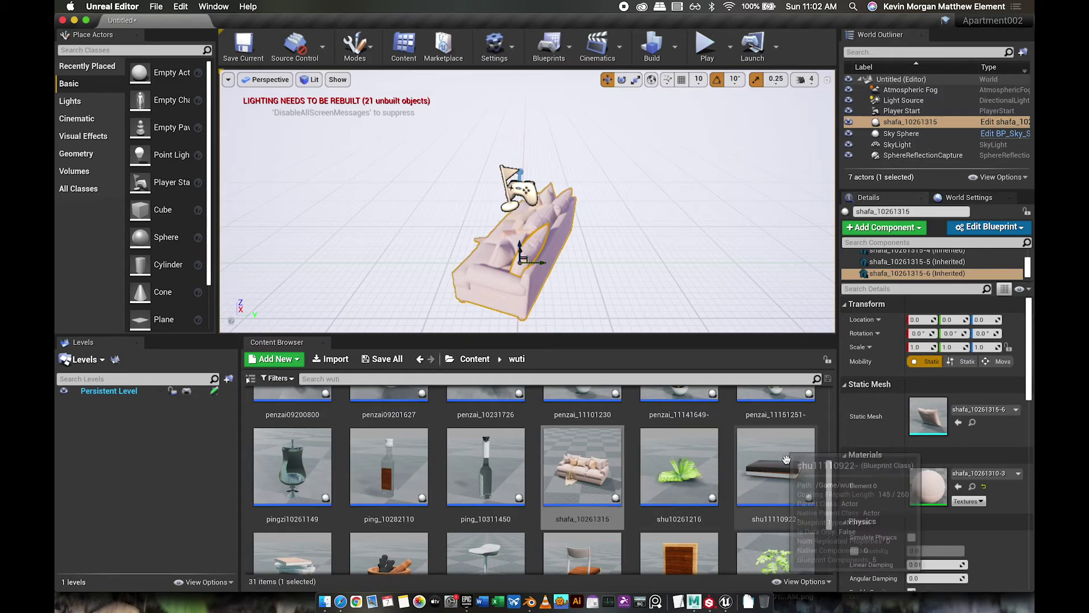
{"action": "mouse_move", "coordinate": [832, 480]}
{"action": "left_mouse_down"}
{"action": "mouse_move", "coordinate": [828, 503]}
{"action": "mouse_move", "coordinate": [829, 492]}
{"action": "left_mouse_up"}
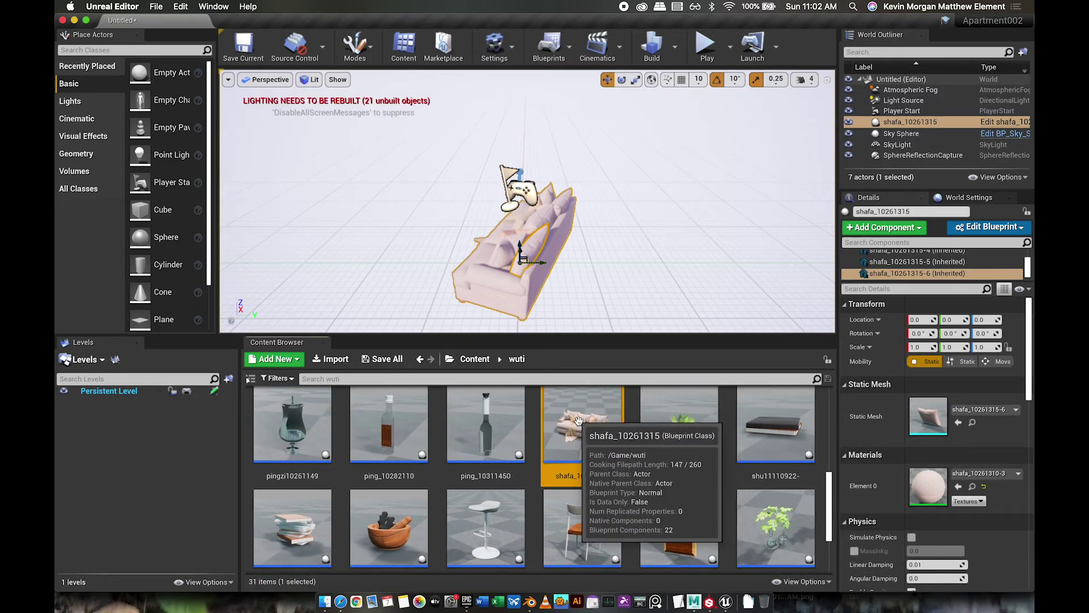
{"action": "right_click", "coordinate": [575, 410]}
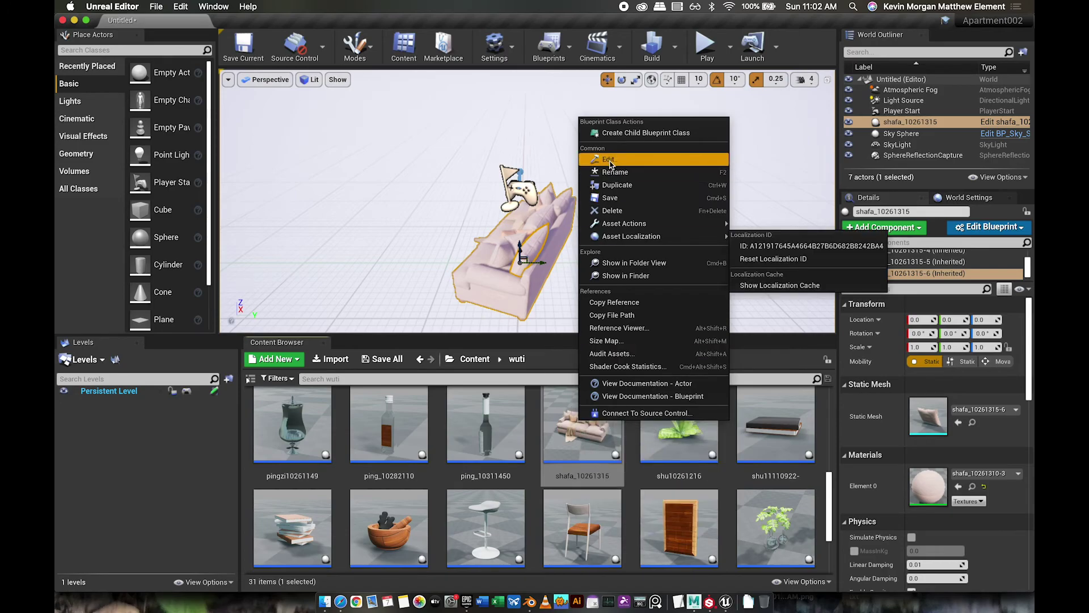
{"action": "left_click", "coordinate": [611, 161]}
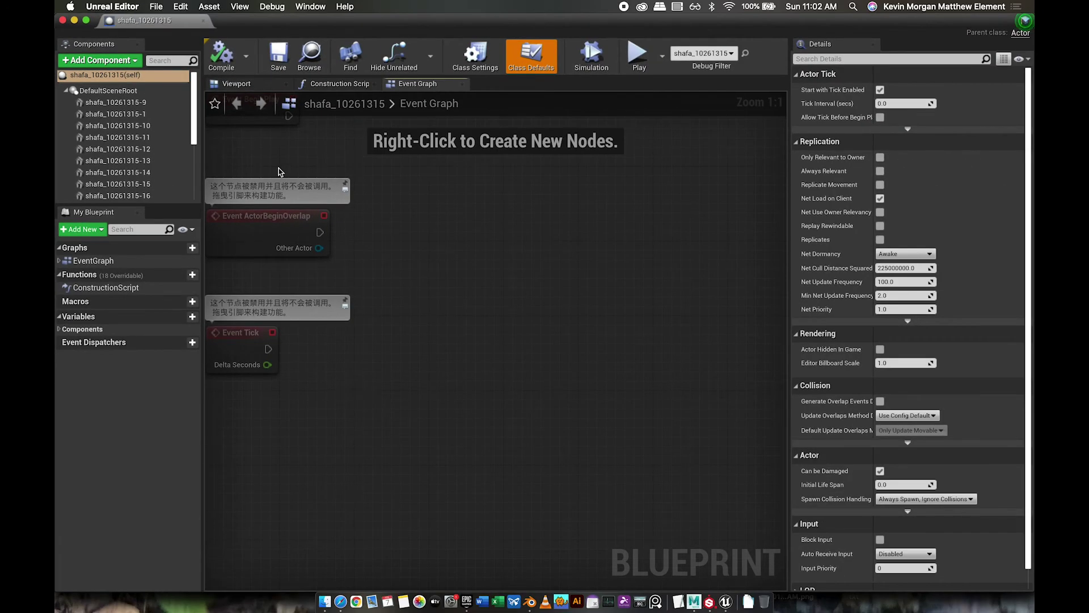
Show the sofa blueprint's 3D viewport and inspect the static meshes and materials assigned to its individual parts
{"action": "left_click", "coordinate": [329, 85]}
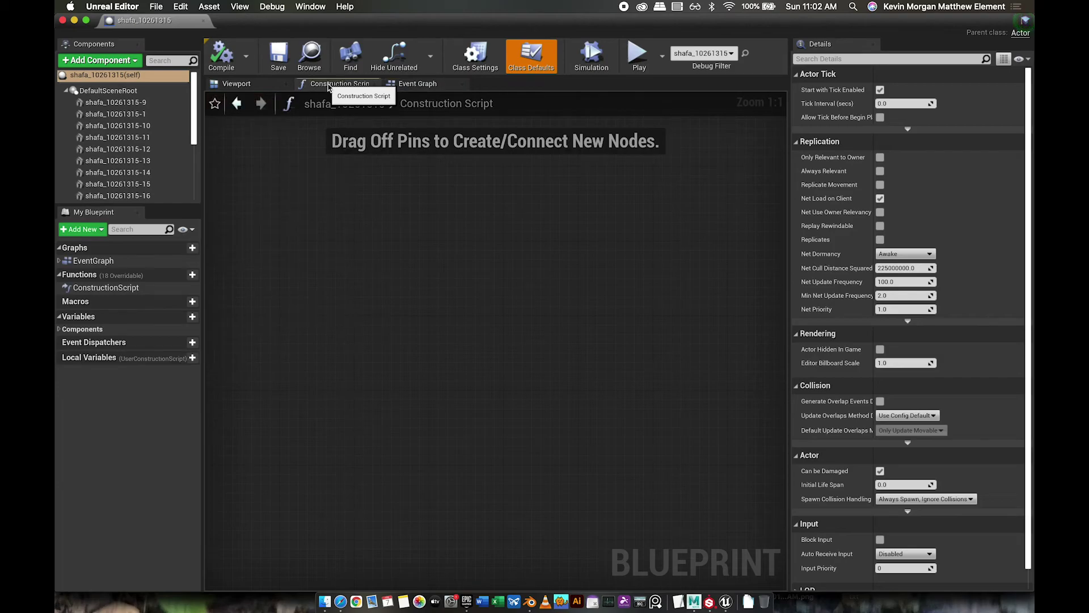
{"action": "left_click", "coordinate": [252, 88]}
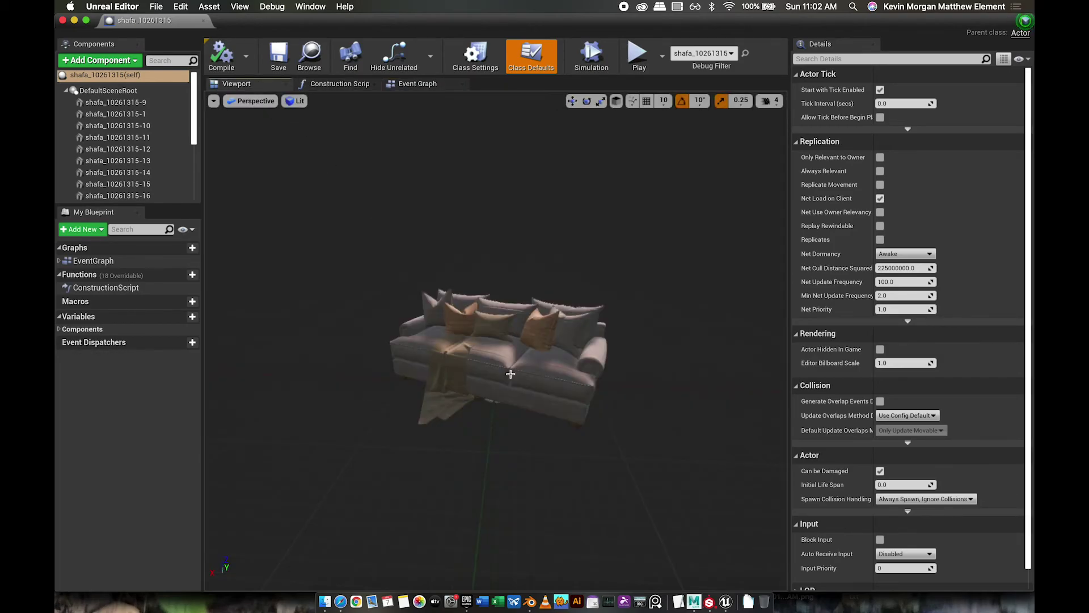
{"action": "left_click", "coordinate": [499, 363]}
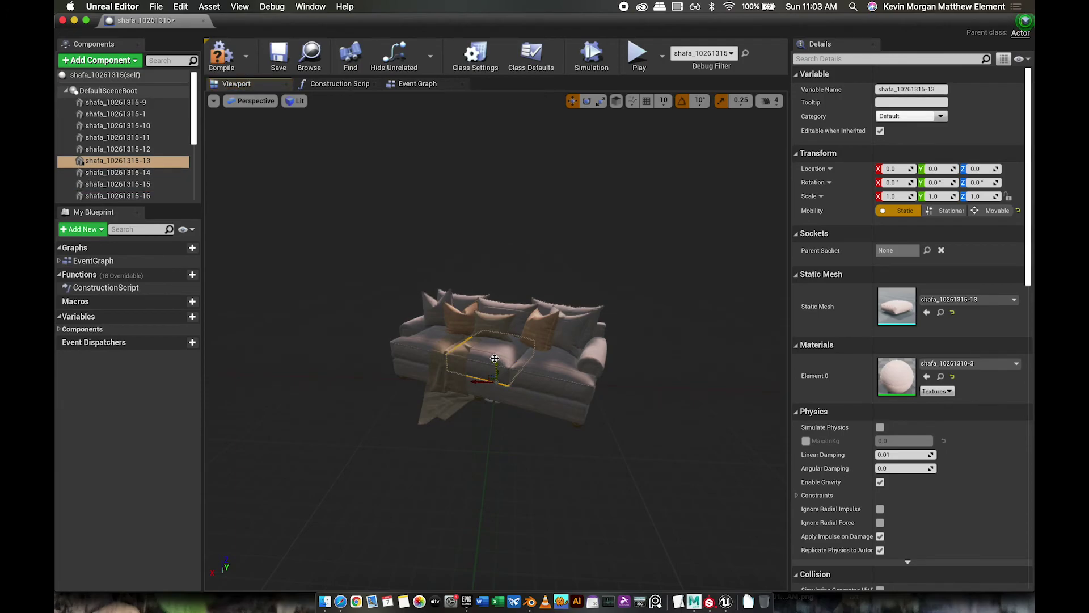
{"action": "left_click", "coordinate": [425, 342]}
{"action": "left_click", "coordinate": [569, 377]}
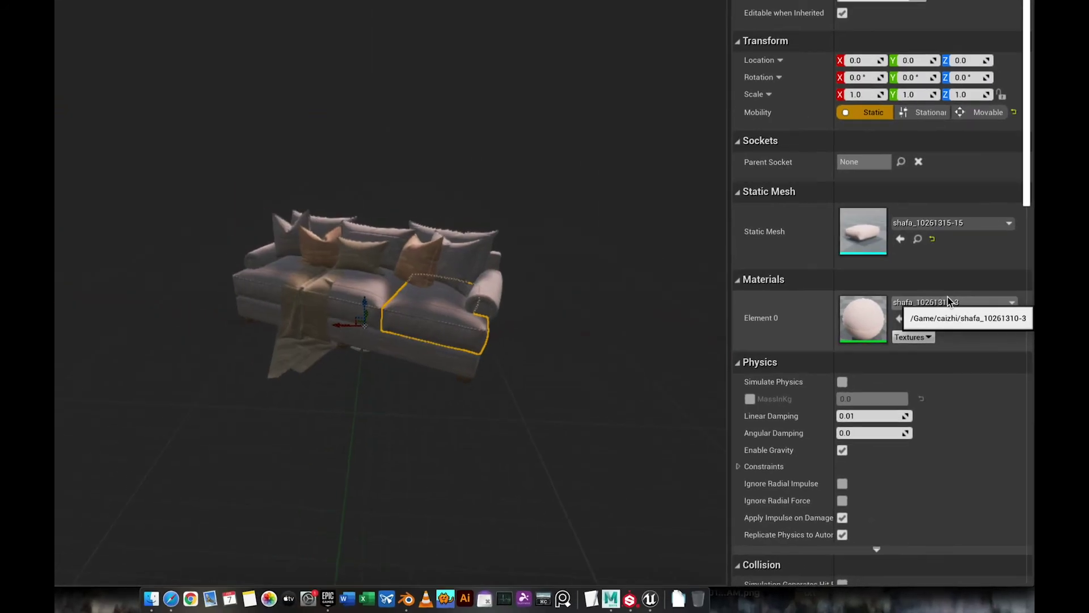
Inspect the static meshes and materials of the sofa's other two seat cushions, and close the sofa blueprint
{"action": "left_click", "coordinate": [407, 298]}
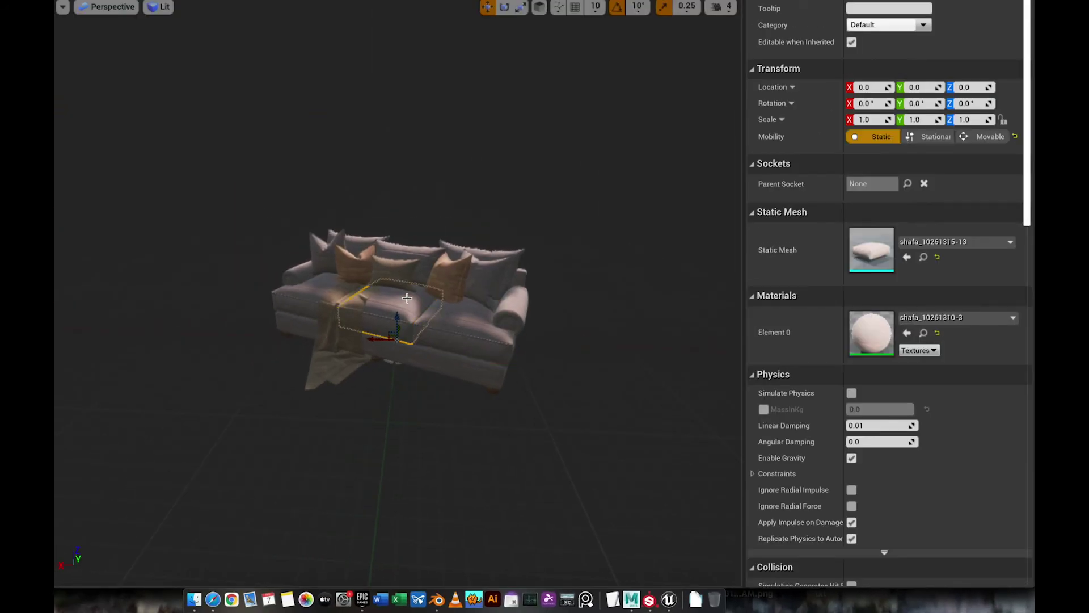
{"action": "left_click", "coordinate": [312, 282]}
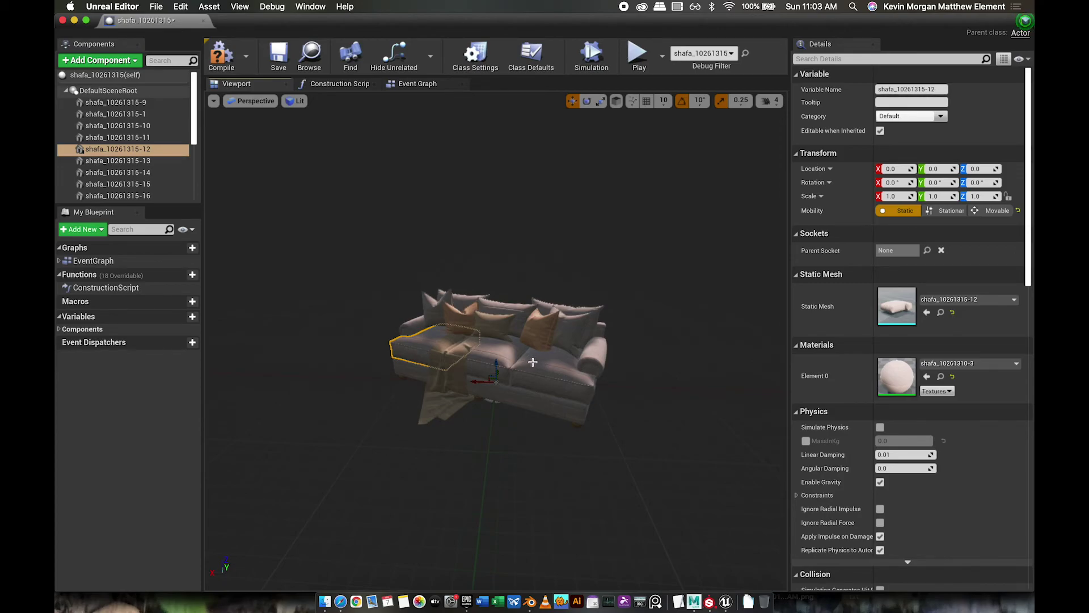
{"action": "left_click", "coordinate": [188, 140]}
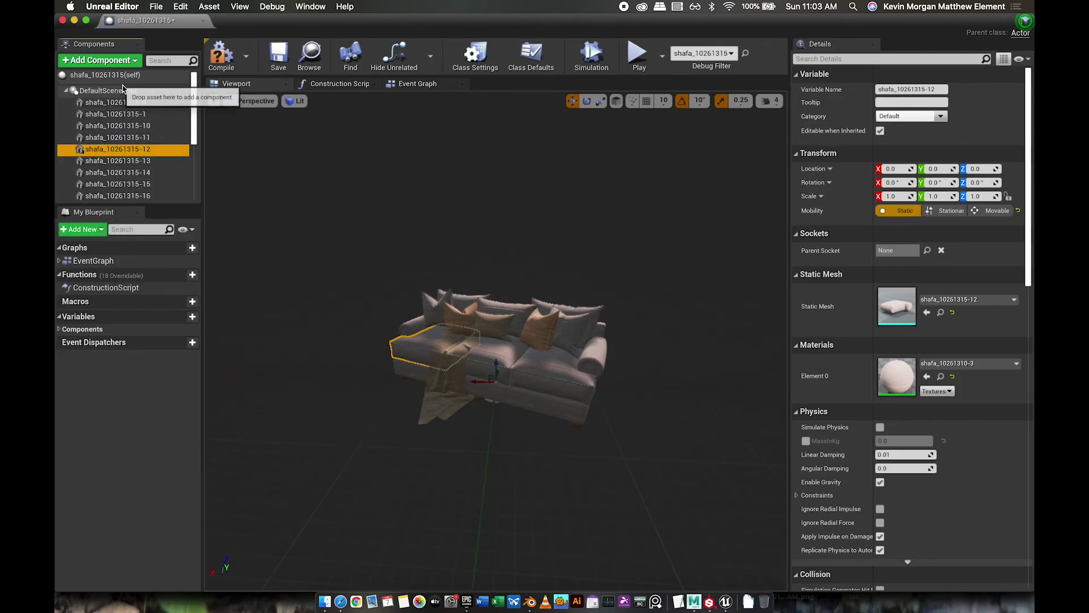
{"action": "left_click", "coordinate": [203, 22]}
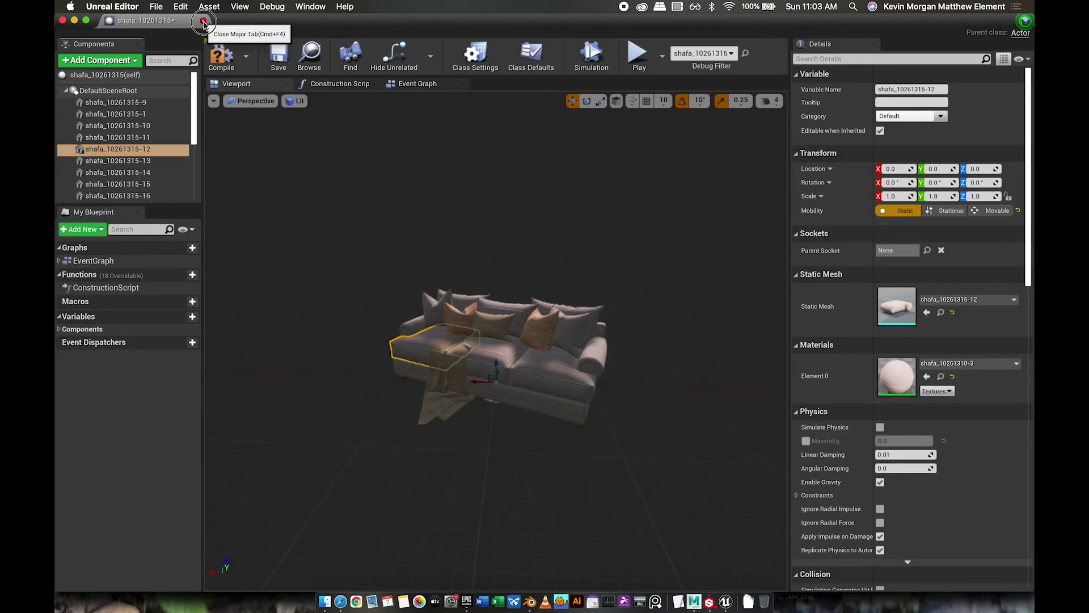
{"action": "left_click", "coordinate": [204, 22]}
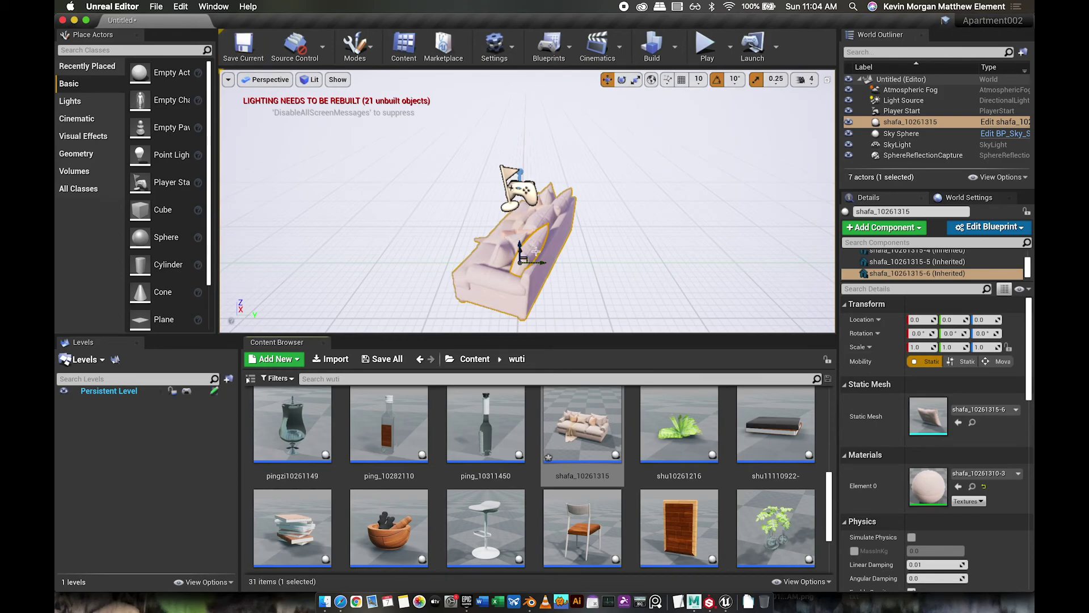
Export the selected sofa to the couchProject folder as an FBX file named couch, keeping the default FBX export options
{"action": "left_click", "coordinate": [155, 7]}
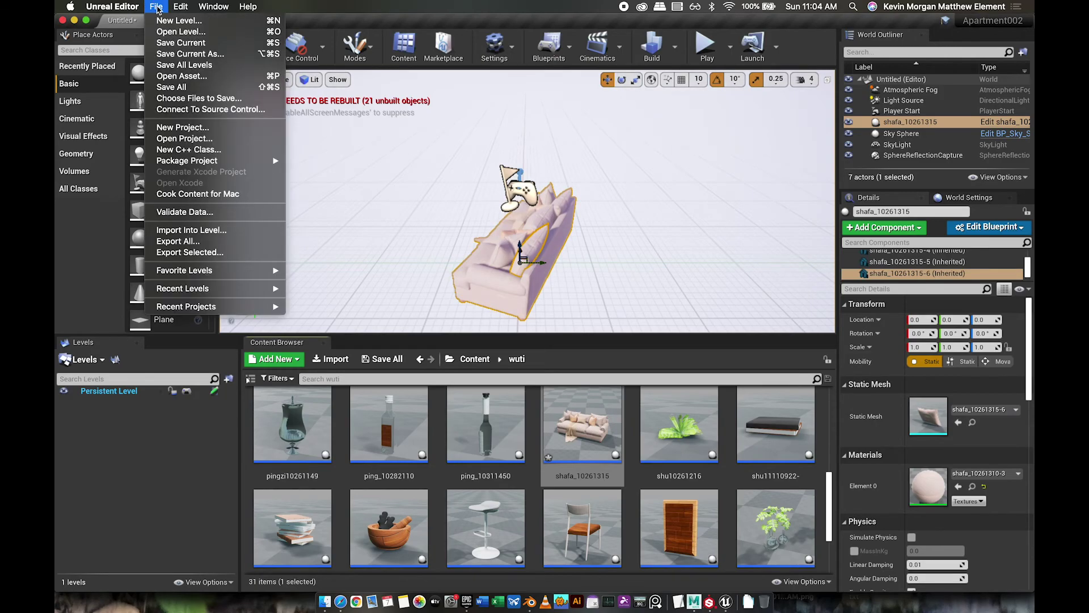
{"action": "left_click", "coordinate": [190, 251]}
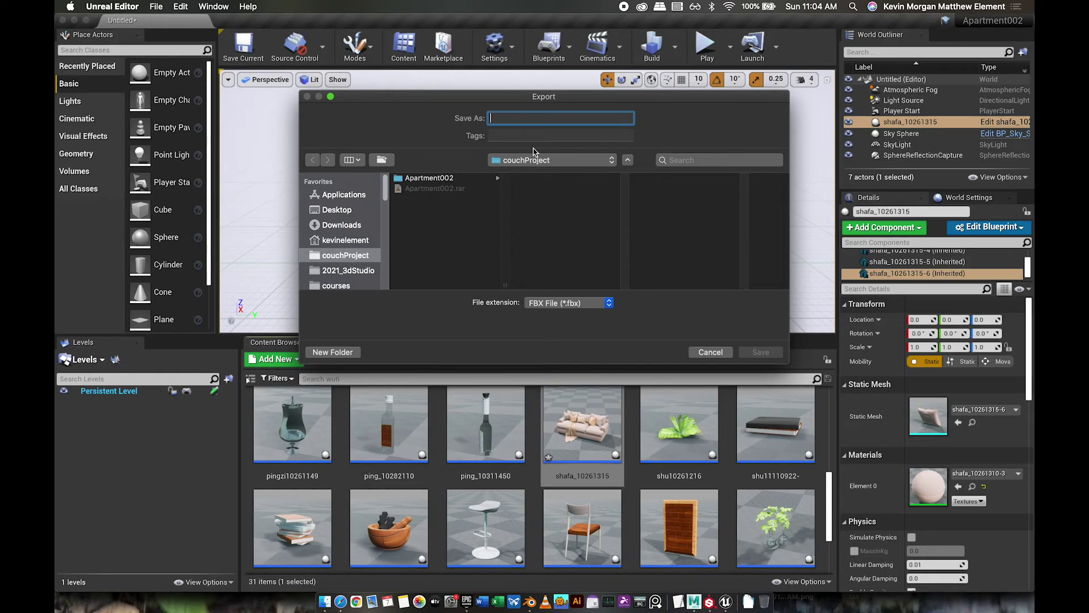
{"action": "type", "text": "couch"}
{"action": "left_click", "coordinate": [763, 355]}
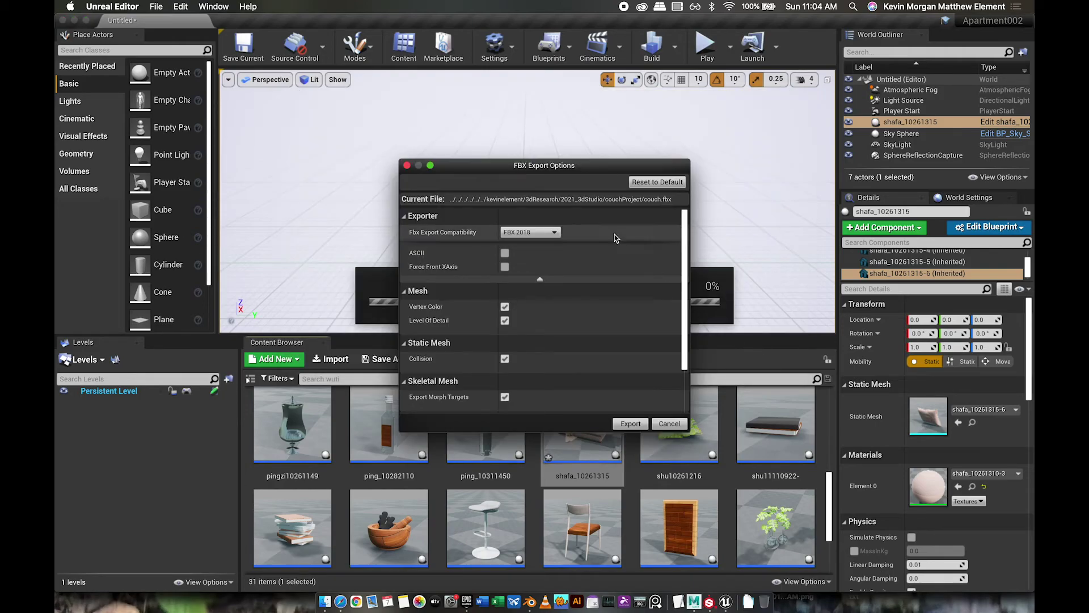
{"action": "left_click_drag", "start_coordinate": [685, 266], "coordinate": [682, 306]}
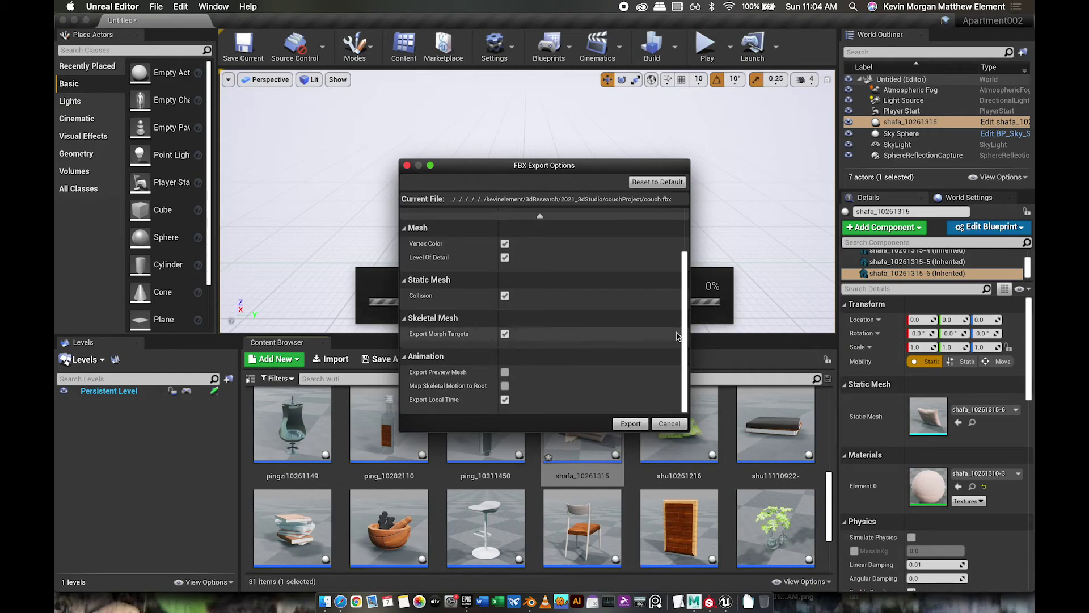
{"action": "left_click", "coordinate": [628, 422]}
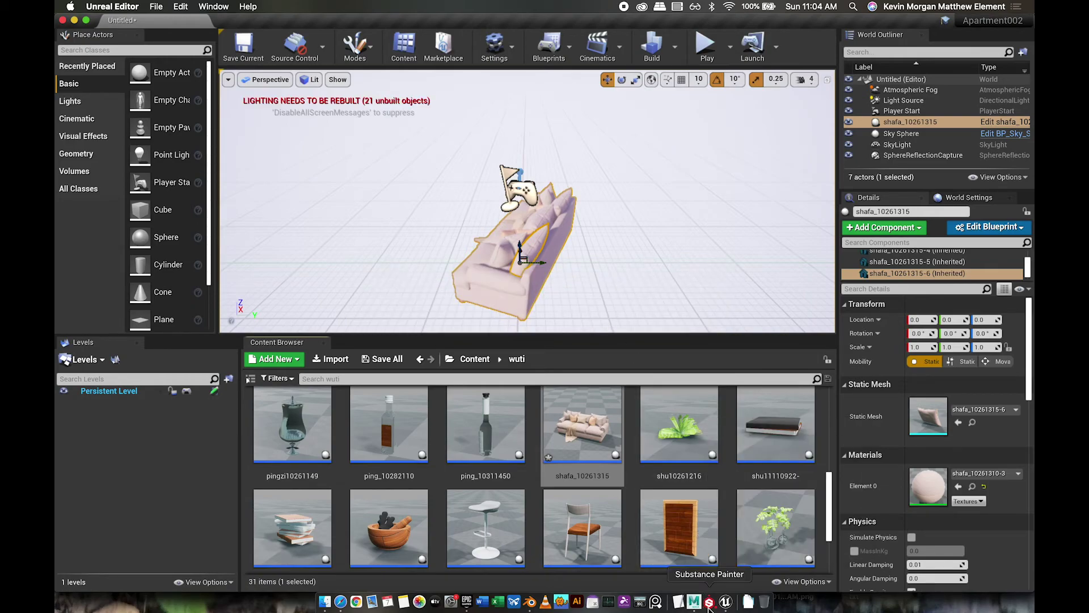
Switch to Substance Painter and start a new project with couch.fbx from the couchProject folder as its mesh
{"action": "key", "text": "super+Tab"}
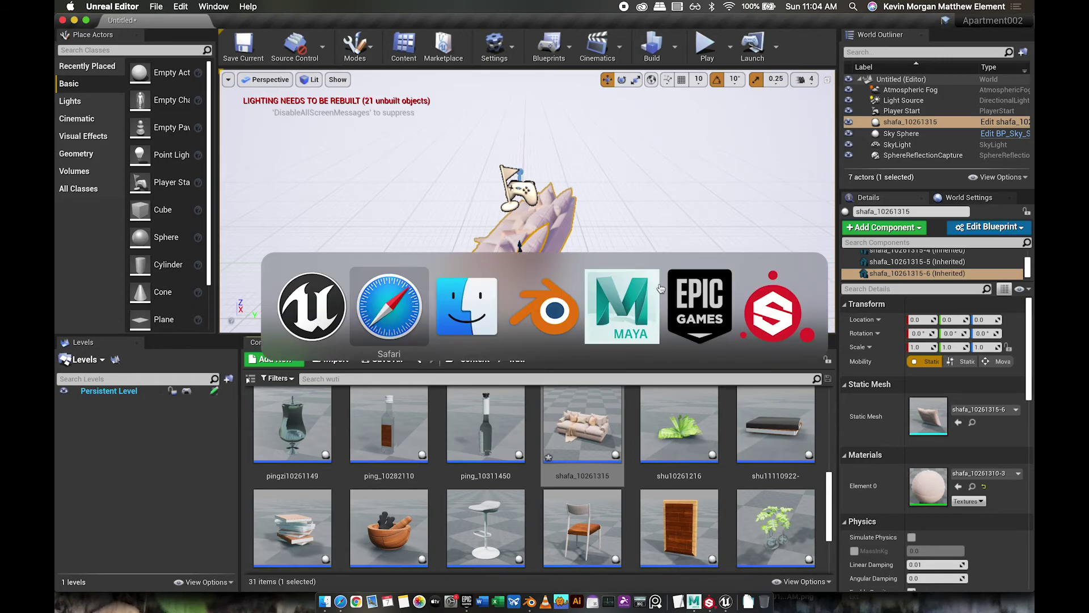
{"action": "left_click", "coordinate": [787, 319]}
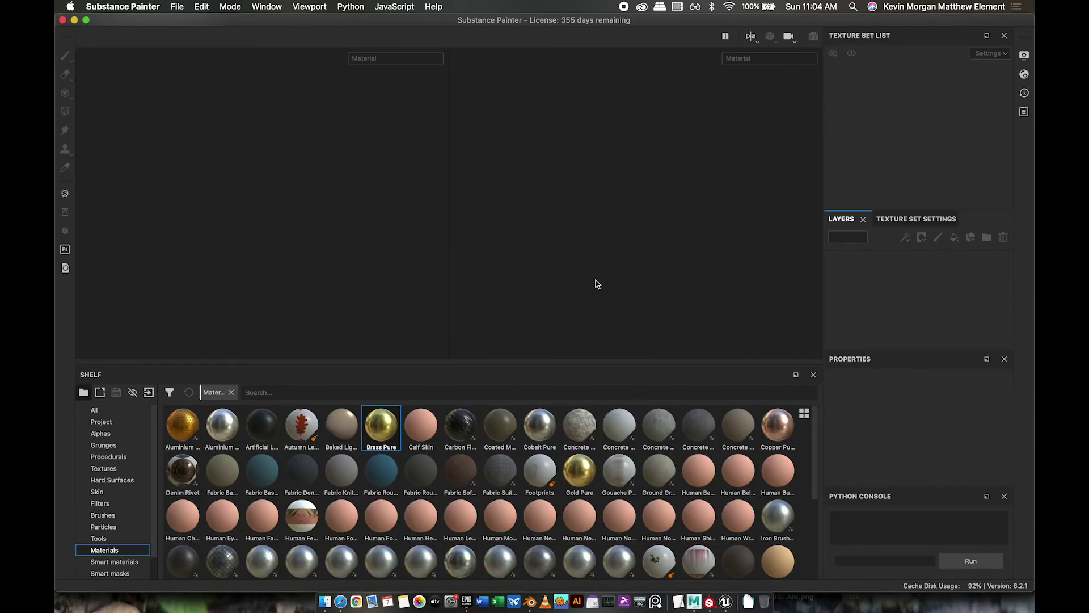
{"action": "left_click", "coordinate": [177, 8]}
{"action": "left_click", "coordinate": [181, 18]}
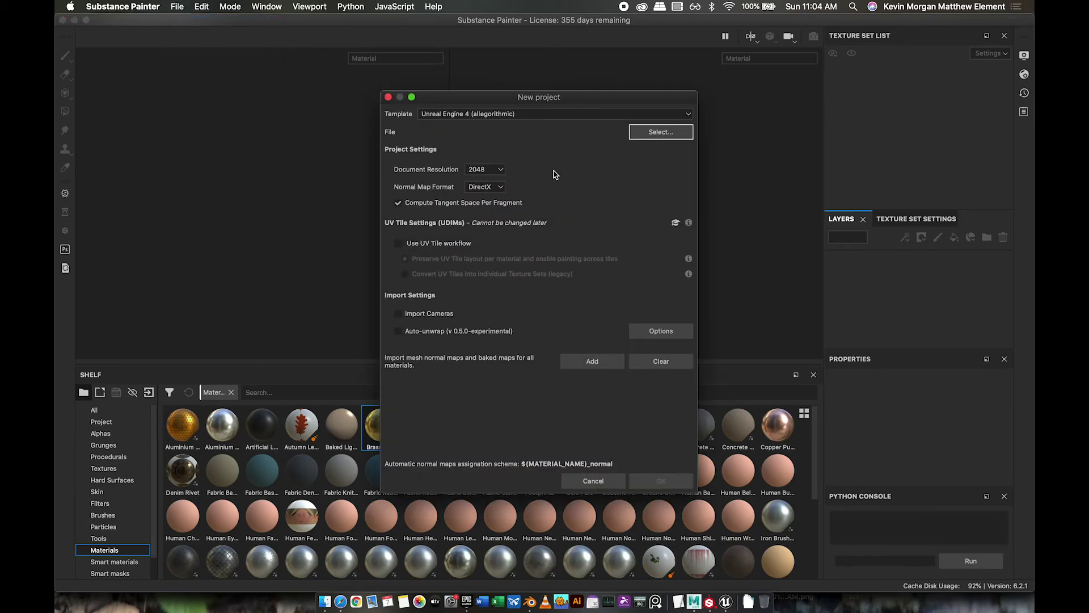
{"action": "left_click", "coordinate": [669, 135]}
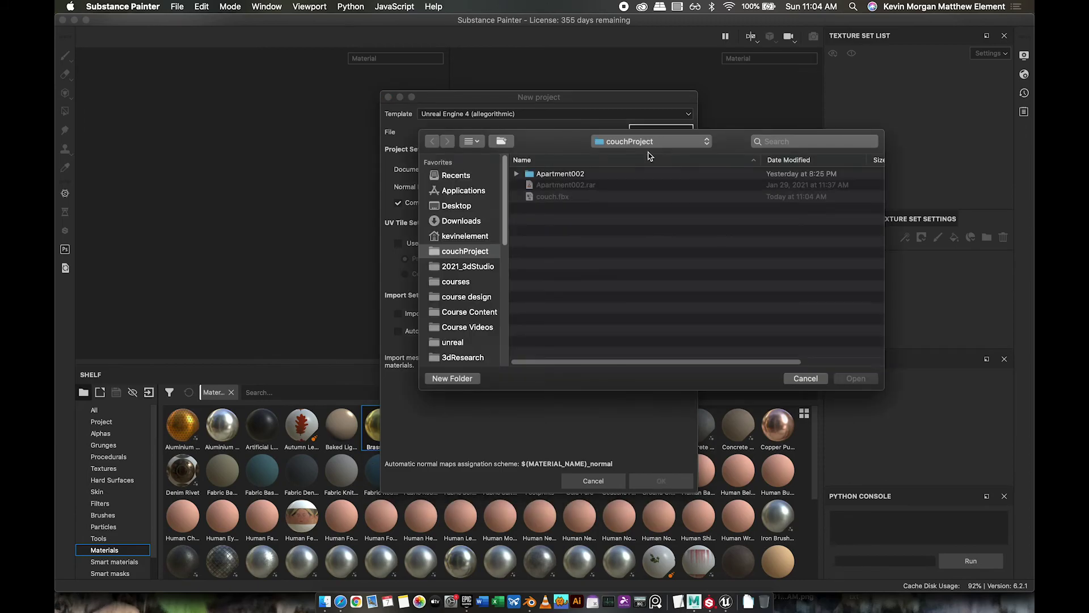
{"action": "left_click_drag", "start_coordinate": [560, 142], "coordinate": [450, 116]}
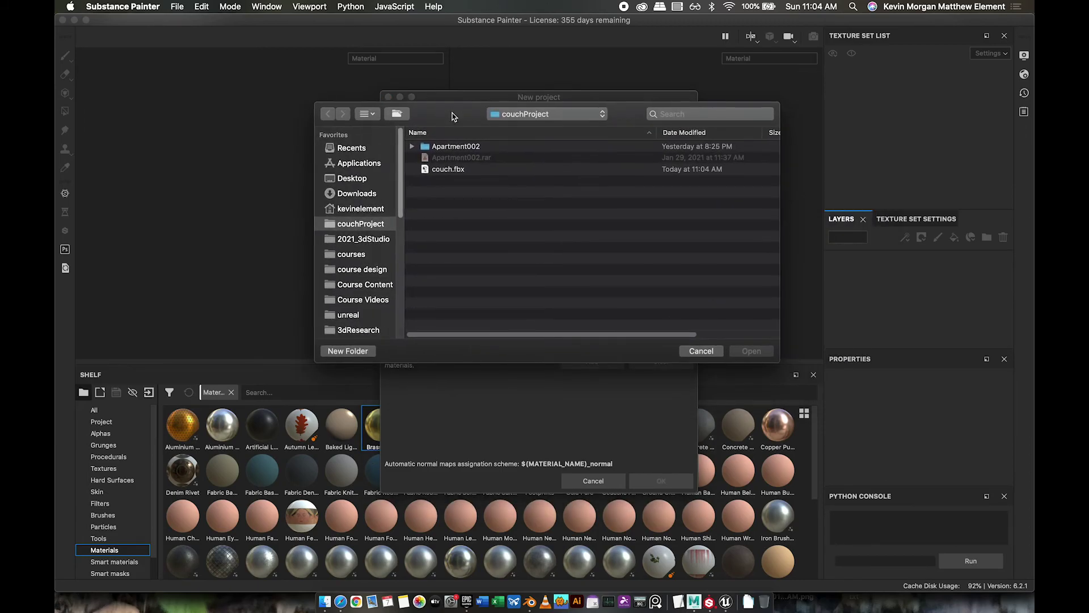
{"action": "left_click", "coordinate": [448, 171]}
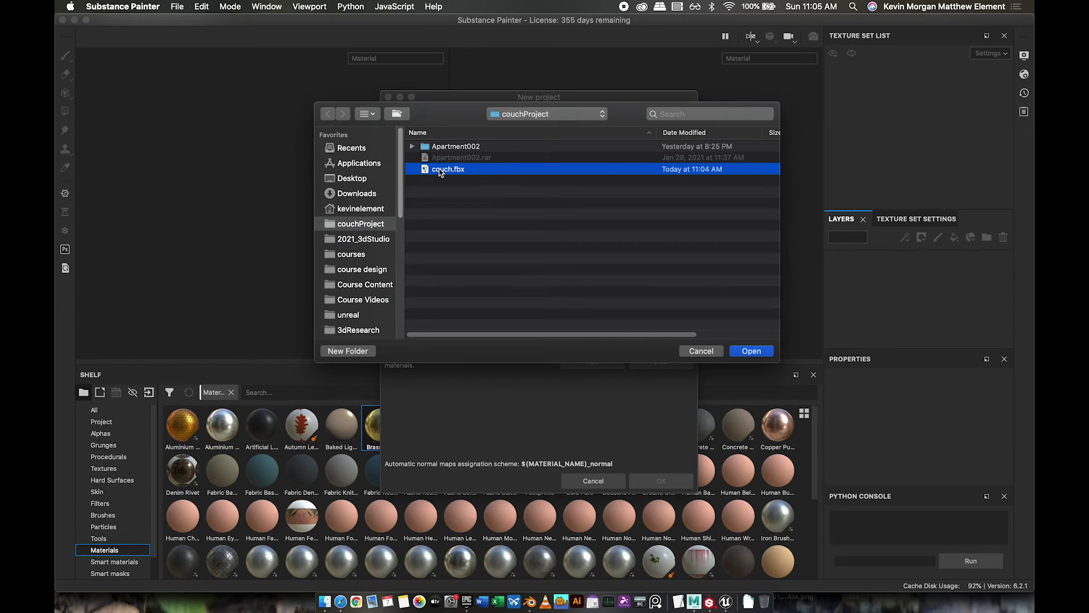
{"action": "double_click", "coordinate": [439, 171]}
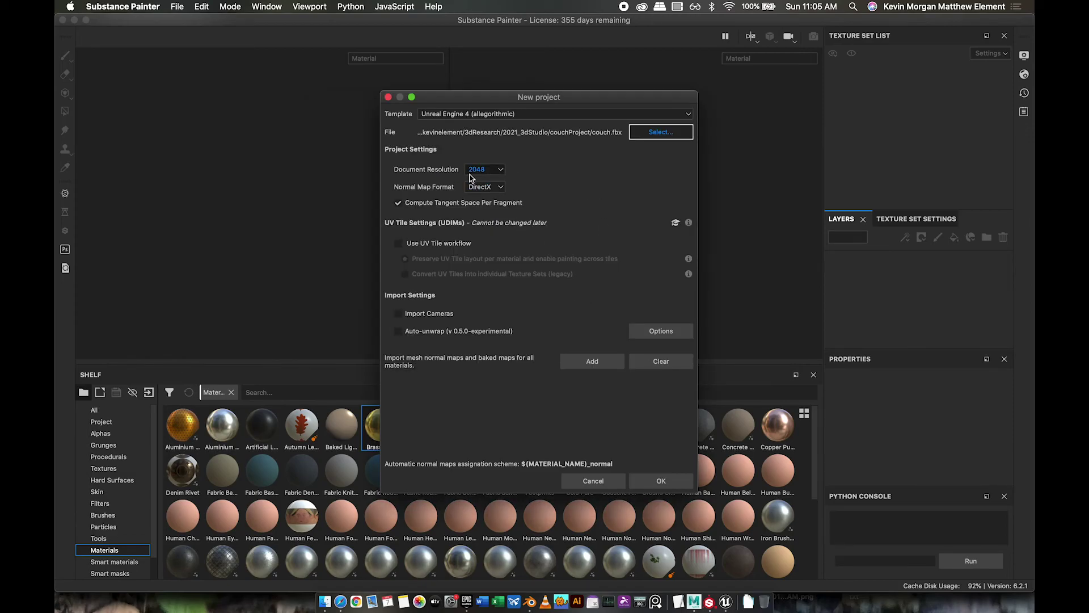
Set the new project's document resolution to 1024 and create the project
{"action": "left_click", "coordinate": [499, 170]}
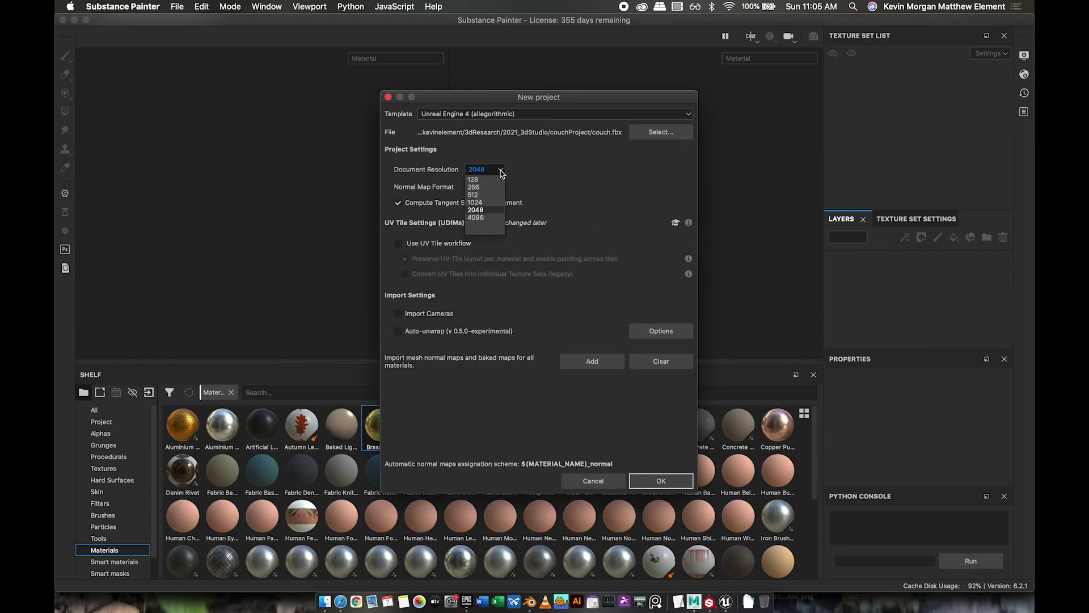
{"action": "left_click", "coordinate": [476, 202]}
{"action": "left_click", "coordinate": [661, 481]}
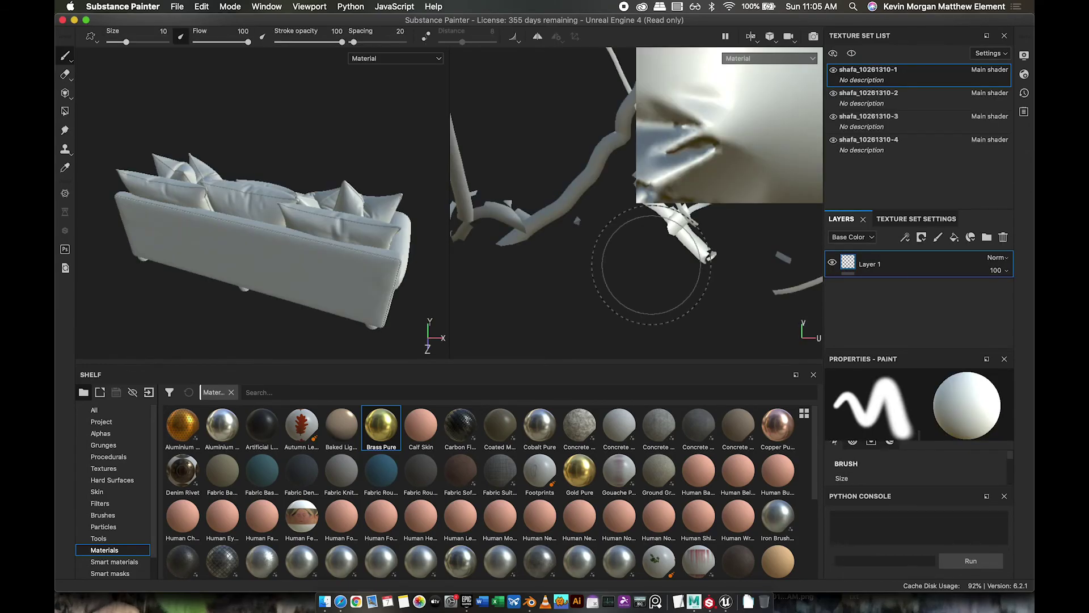
Apply the blue Fabric Rough material to the sofa body, seat cushions and back pillows from a front view
{"action": "mouse_move", "coordinate": [348, 211]}
{"action": "middle_mouse_down"}
{"action": "mouse_move", "coordinate": [331, 220]}
{"action": "mouse_move", "coordinate": [317, 201]}
{"action": "middle_mouse_up"}
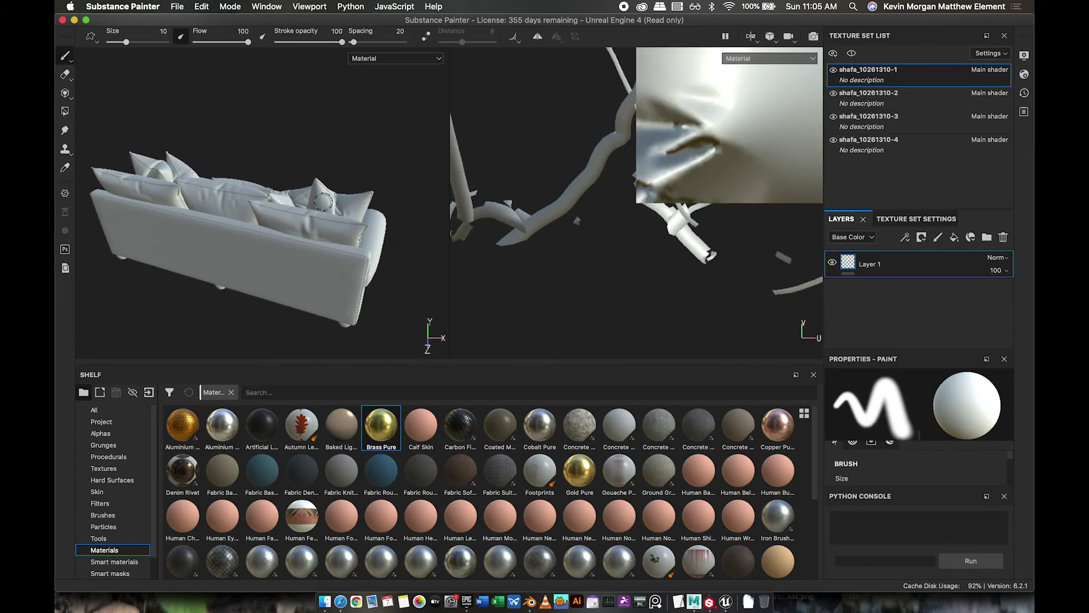
{"action": "left_click_drag", "start_coordinate": [350, 175], "coordinate": [165, 159], "text": "alt"}
{"action": "left_click_drag", "start_coordinate": [391, 230], "coordinate": [329, 199], "text": "alt"}
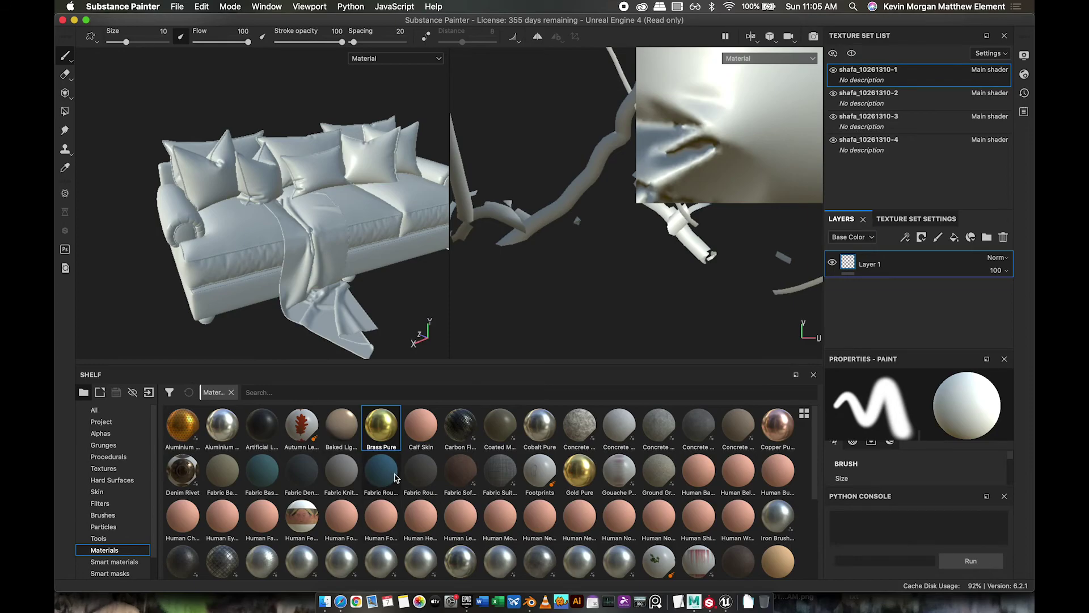
{"action": "left_click_drag", "start_coordinate": [390, 480], "coordinate": [241, 250]}
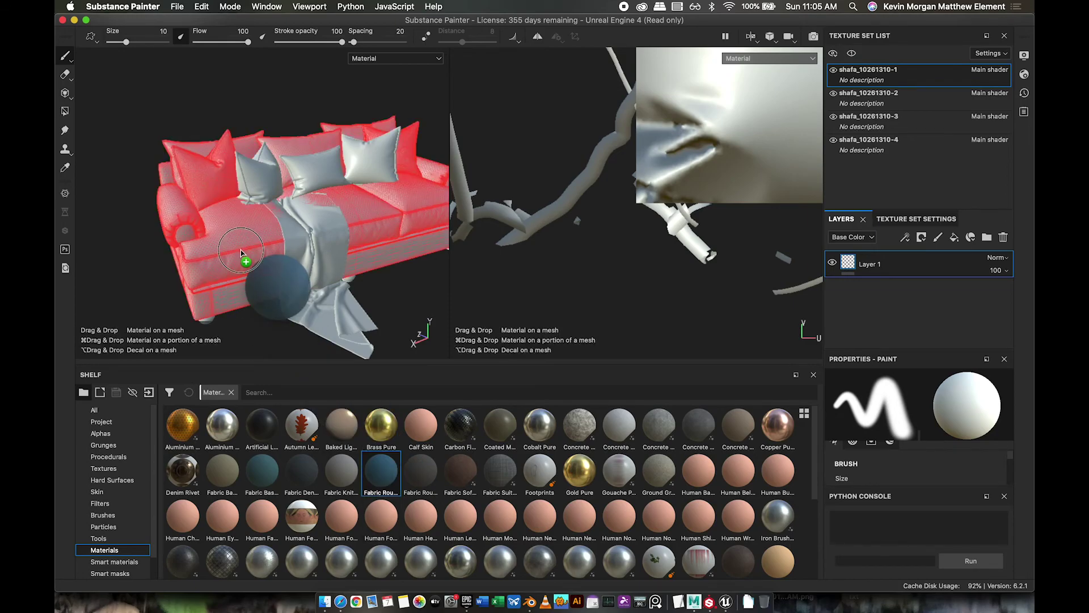
{"action": "left_click_drag", "start_coordinate": [241, 250], "coordinate": [237, 240]}
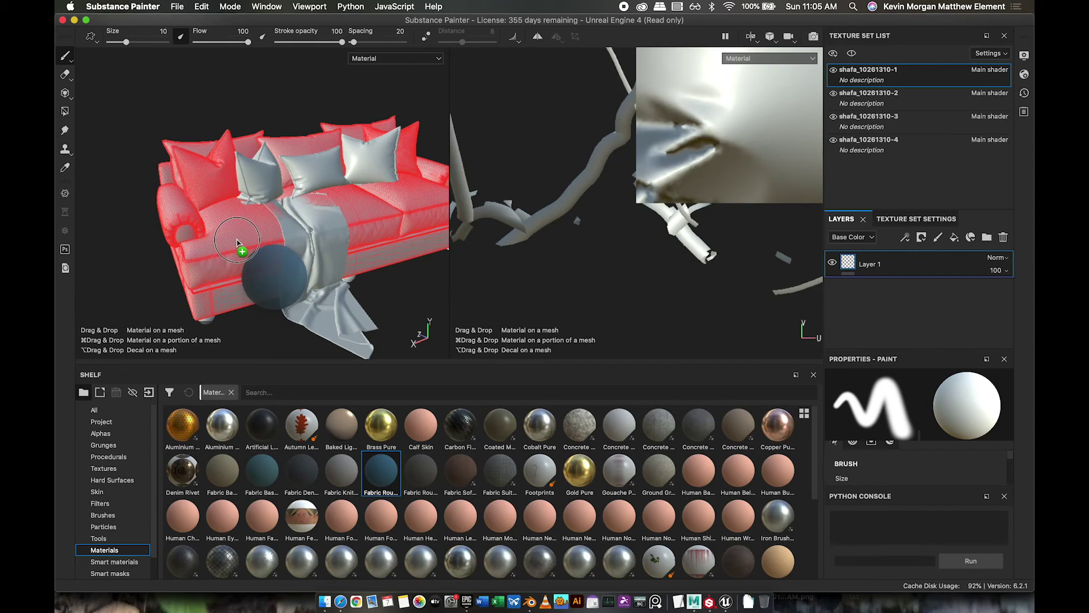
{"action": "left_click_drag", "start_coordinate": [237, 240], "coordinate": [238, 242]}
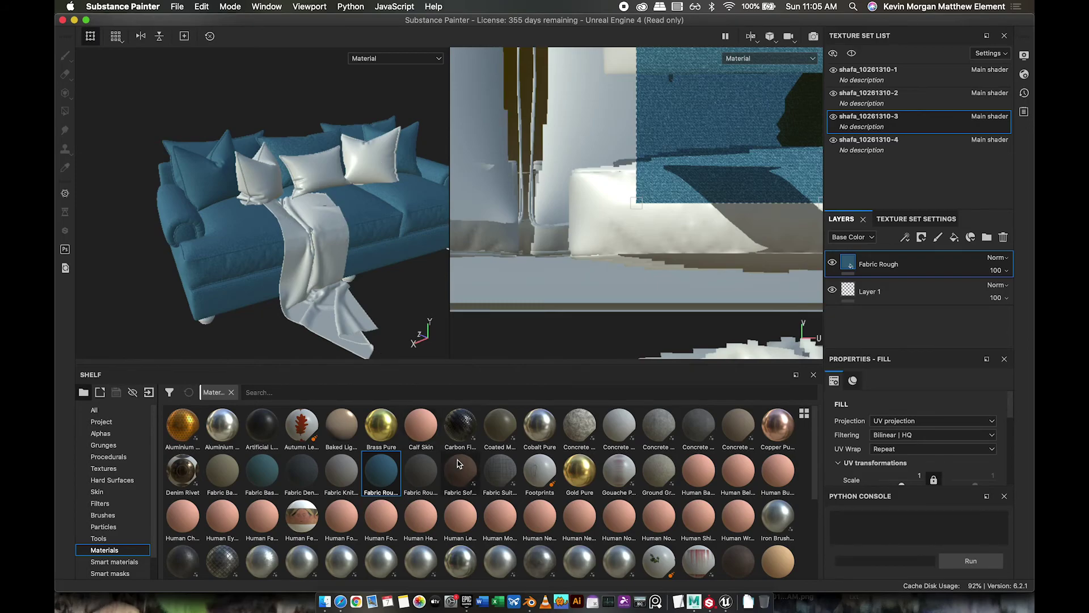
Apply the Fabric Bamboo material to the two outer throw pillows
{"action": "scroll", "coordinate": [556, 486], "scroll_direction": "down", "scroll_amount": 5}
{"action": "scroll", "coordinate": [557, 486], "scroll_direction": "up", "scroll_amount": 5}
{"action": "left_click_drag", "start_coordinate": [216, 479], "coordinate": [253, 182]}
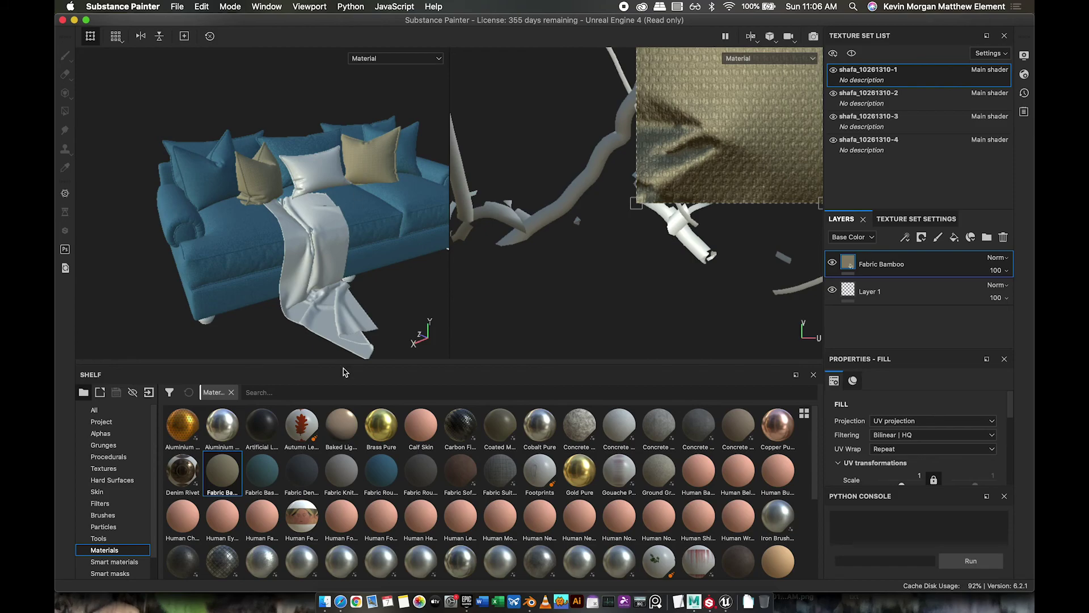
Apply Plastic PVC to the blanket and middle throw pillow, and Wood American Cherry to the sofa feet
{"action": "scroll", "coordinate": [562, 504], "scroll_direction": "down", "scroll_amount": 3}
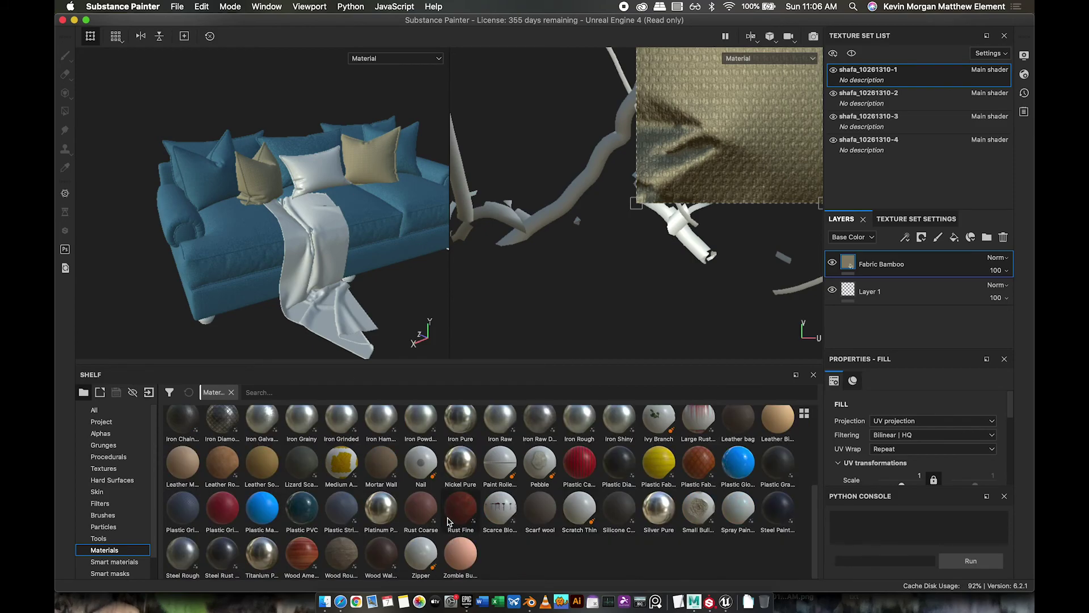
{"action": "left_click_drag", "start_coordinate": [302, 507], "coordinate": [339, 301]}
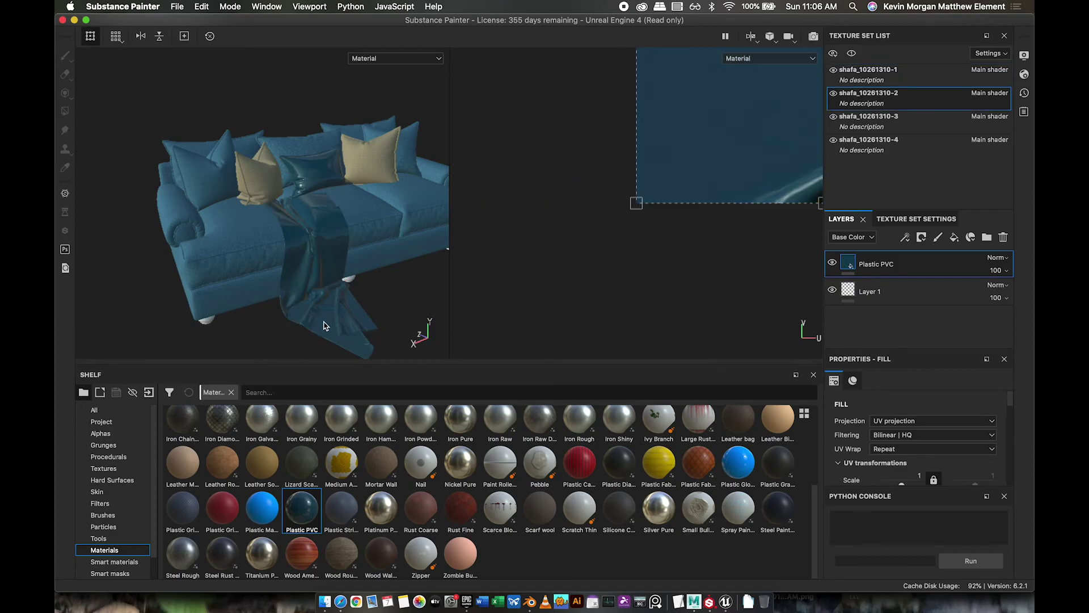
{"action": "left_click_drag", "start_coordinate": [311, 551], "coordinate": [211, 325]}
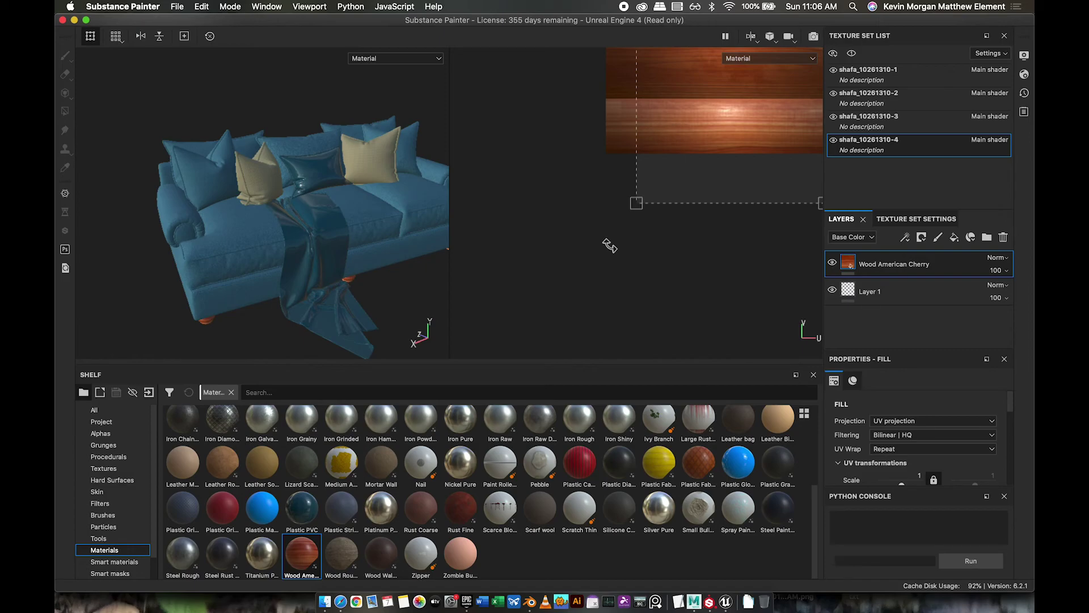
{"action": "key", "text": "super+Tab"}
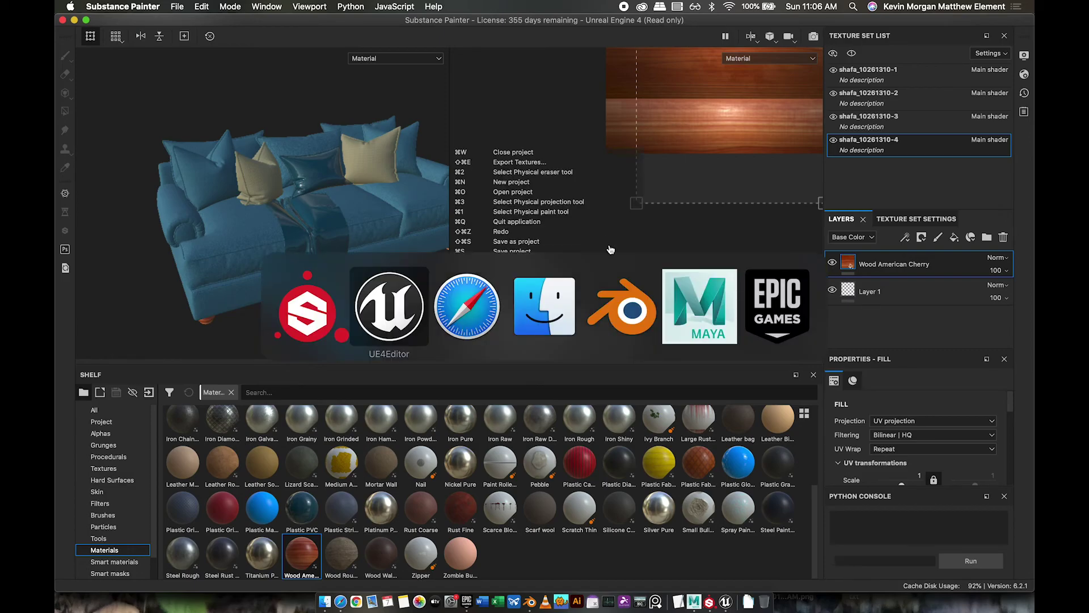
{"action": "key", "text": "super+Tab"}
{"action": "key", "text": "super+Tab"}
{"action": "key", "text": "super+Tab"}
{"action": "key", "text": "super+Tab"}
{"action": "key", "text": "super+Tab"}
{"action": "key", "text": "super+Tab"}
{"action": "key", "text": "super+Tab"}
{"action": "key", "text": "super+Tab"}
{"action": "key", "text": "super+Tab"}
{"action": "key", "text": "super+Tab"}
{"action": "key", "text": "super+Tab"}
{"action": "key", "text": "super+Tab"}
{"action": "key", "text": "super+Tab"}
{"action": "key", "text": "super+Tab"}
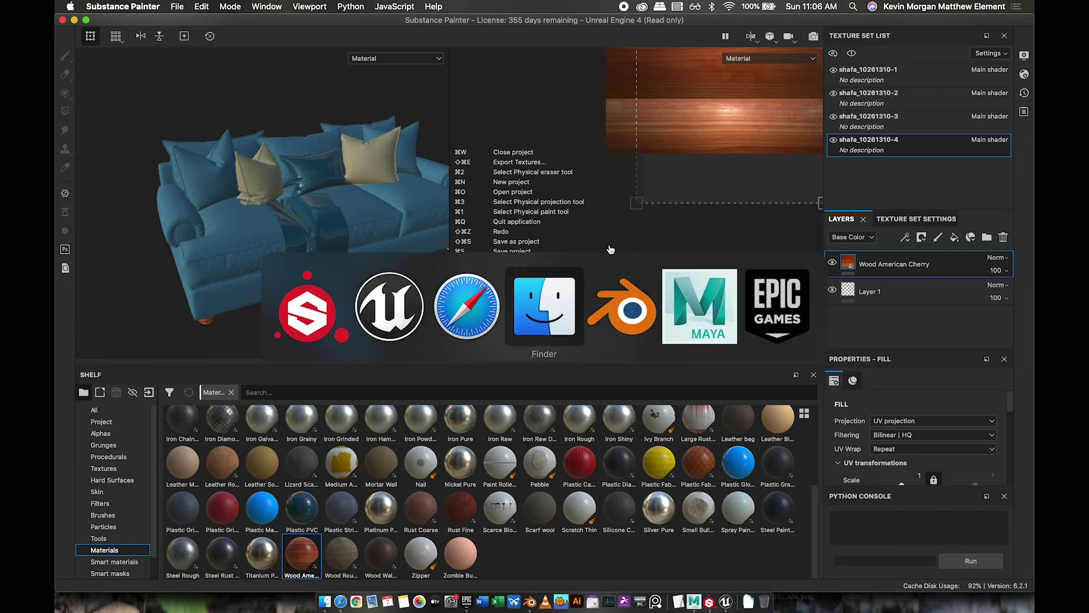
{"action": "key", "text": "super+Tab"}
{"action": "key", "text": "super+Tab"}
{"action": "key", "text": "super+Tab"}
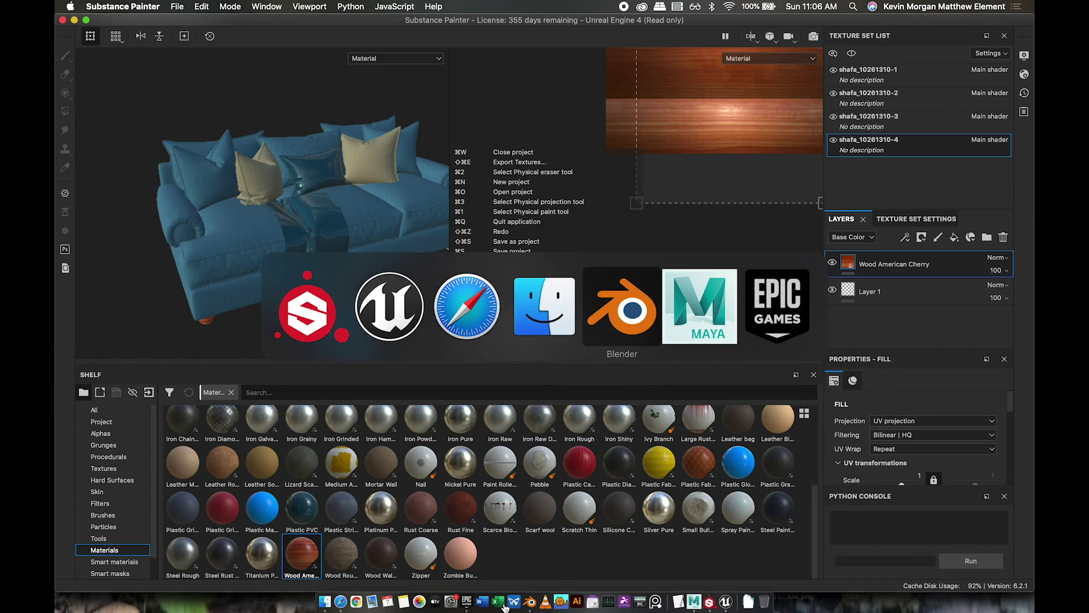
Switch to Maya and import couch.fbx from the couchProject folder into the empty scene with the default import options
{"action": "key", "text": "super+space"}
{"action": "type", "text": "maya"}
{"action": "key", "text": "Return"}
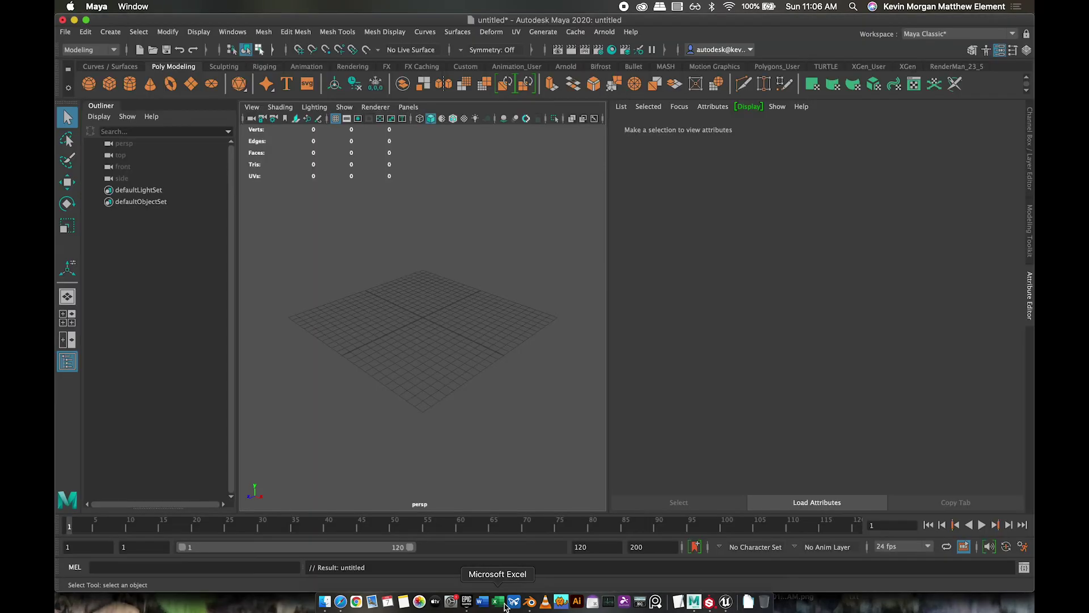
{"action": "left_click", "coordinate": [65, 32]}
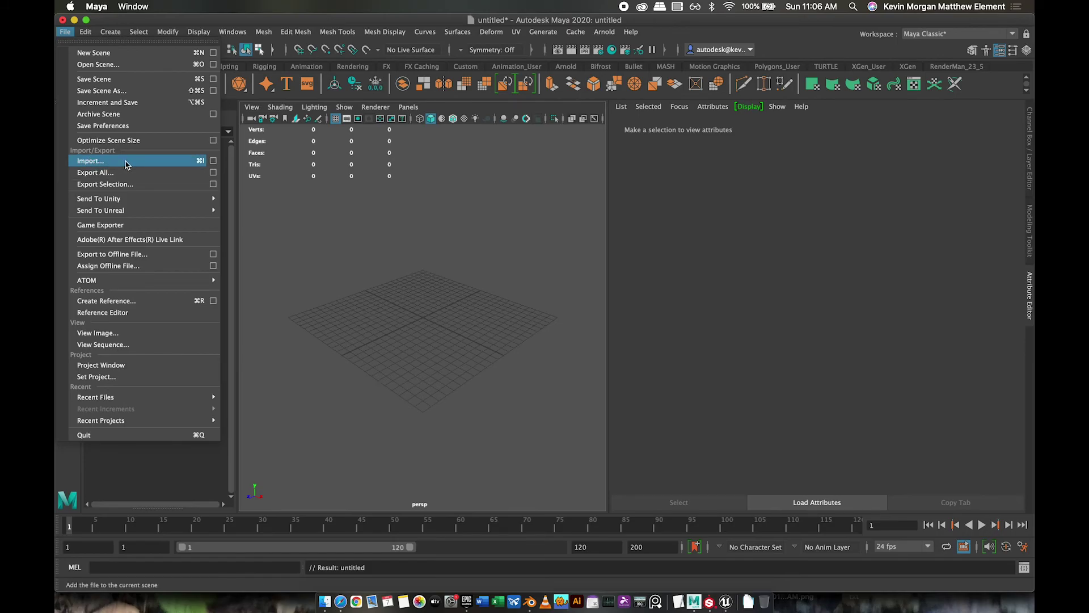
{"action": "left_click", "coordinate": [177, 163]}
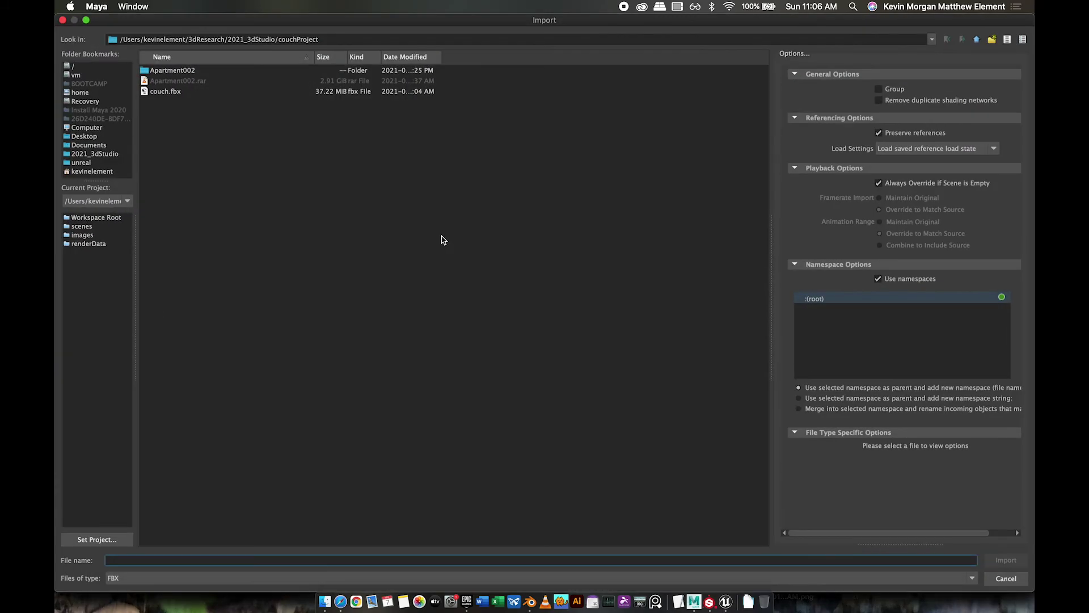
{"action": "left_click", "coordinate": [165, 92]}
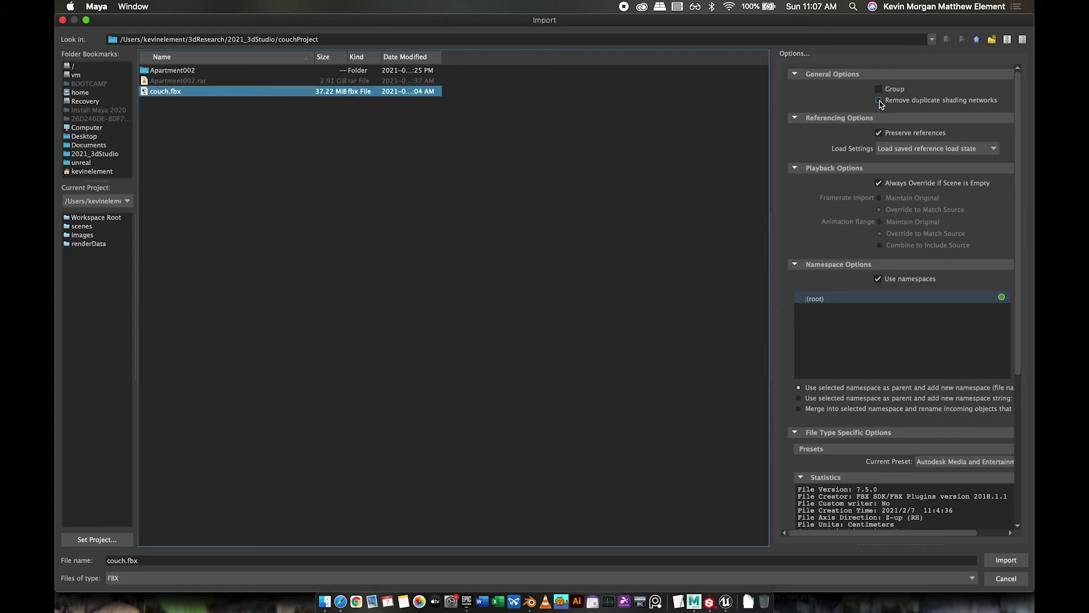
{"action": "left_click", "coordinate": [1008, 562]}
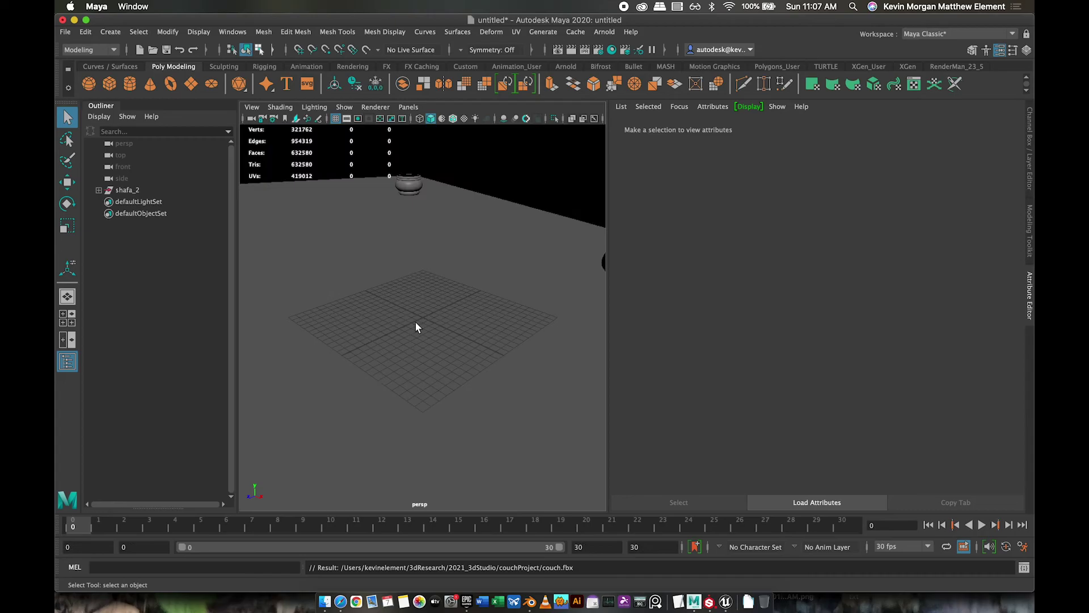
Rotate the whole sofa about 21.3° in the top view to align it with the grid, and deselect it in the perspective view
{"action": "key", "text": "a"}
{"action": "scroll", "coordinate": [415, 327], "scroll_direction": "up", "scroll_amount": 6}
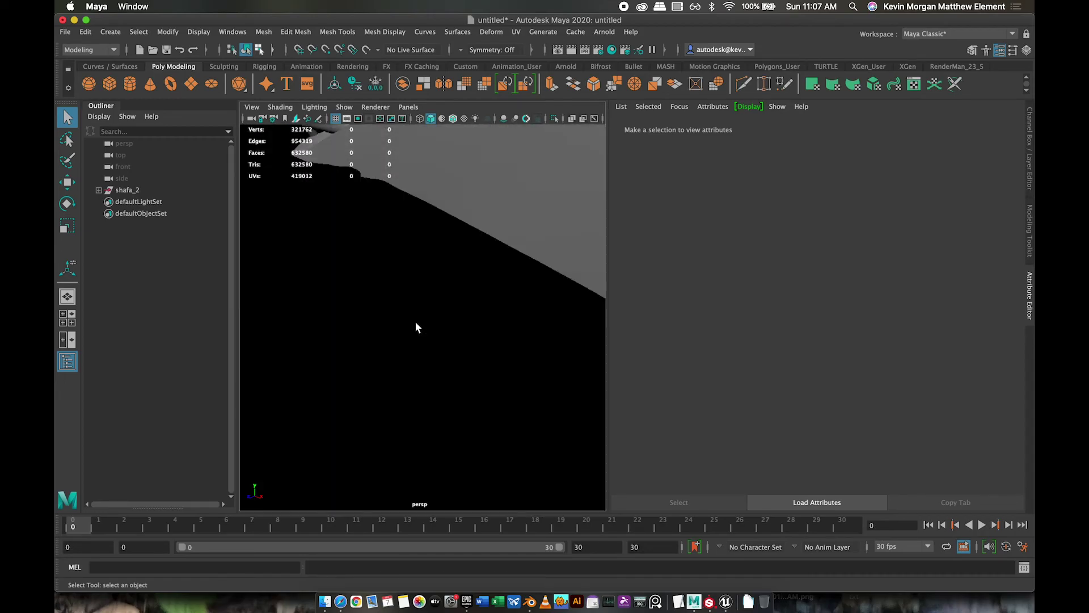
{"action": "scroll", "coordinate": [416, 327], "scroll_direction": "down", "scroll_amount": 8}
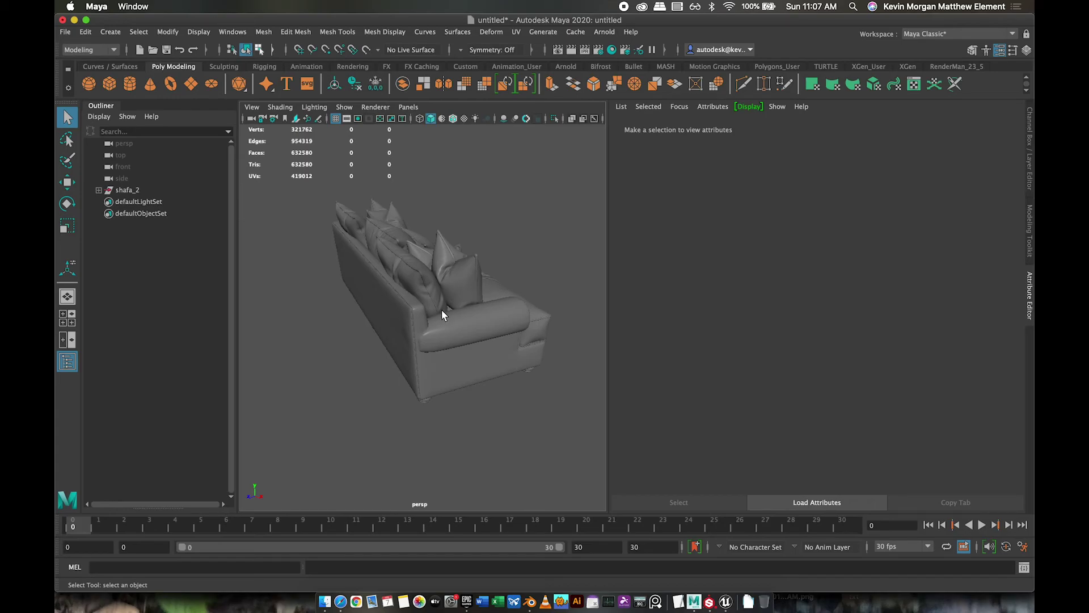
{"action": "key", "text": "space"}
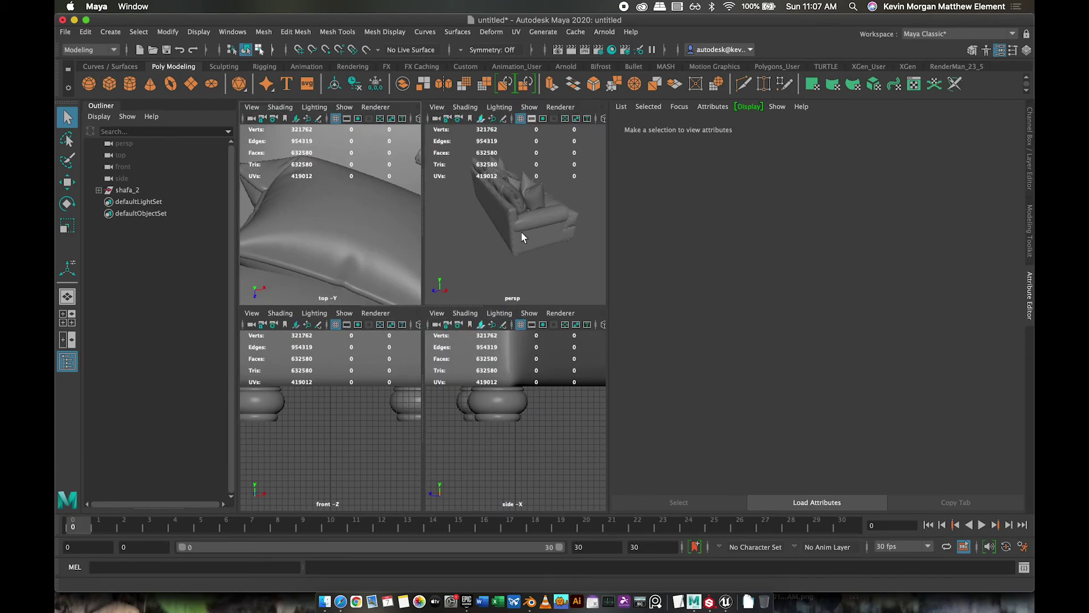
{"action": "key", "text": "space"}
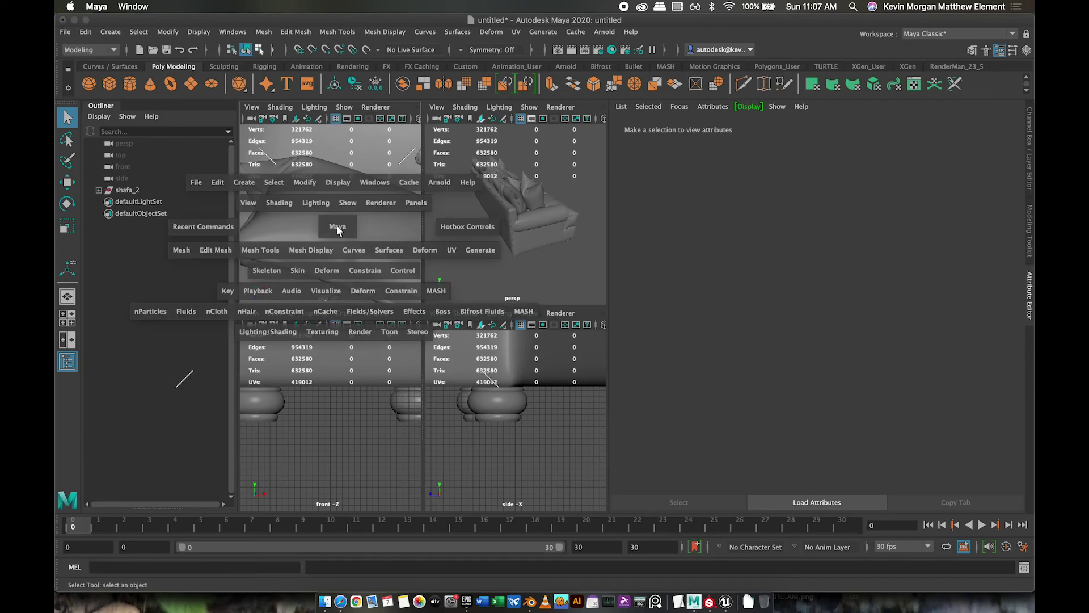
{"action": "key", "text": "space"}
{"action": "scroll", "coordinate": [337, 228], "scroll_direction": "up", "scroll_amount": 5}
{"action": "scroll", "coordinate": [337, 229], "scroll_direction": "down", "scroll_amount": 6}
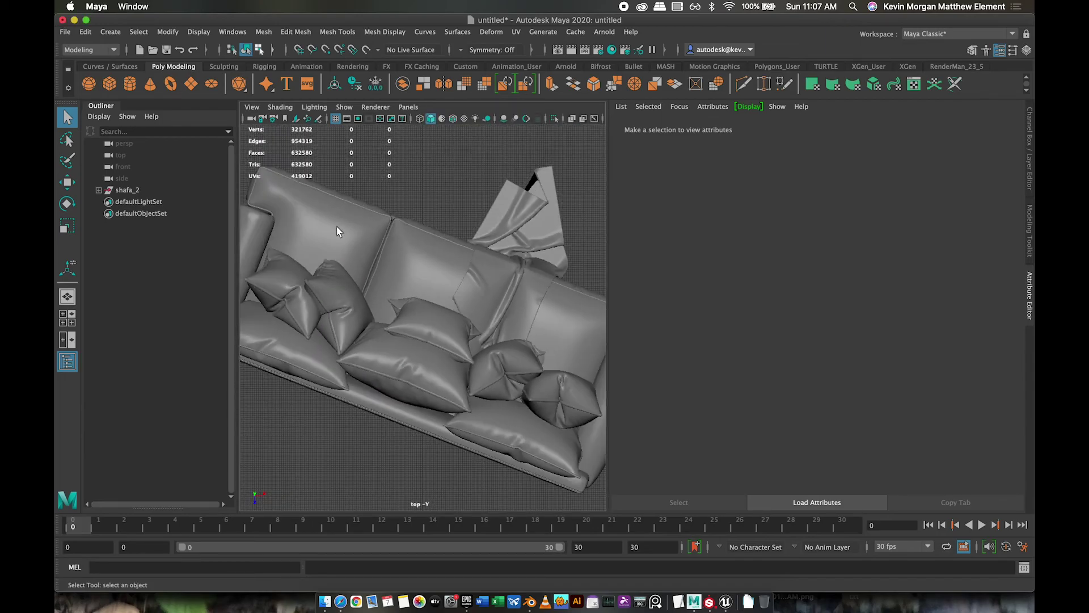
{"action": "scroll", "coordinate": [337, 228], "scroll_direction": "down", "scroll_amount": 3}
{"action": "left_click_drag", "start_coordinate": [580, 211], "coordinate": [284, 458]}
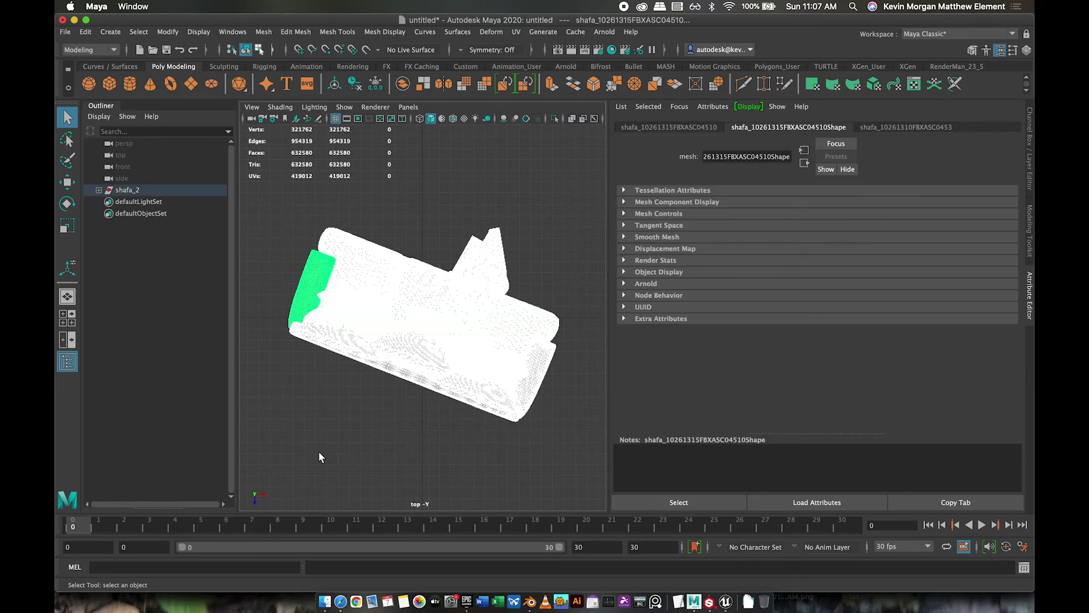
{"action": "key", "text": "e"}
{"action": "left_click_drag", "start_coordinate": [474, 318], "coordinate": [473, 302]}
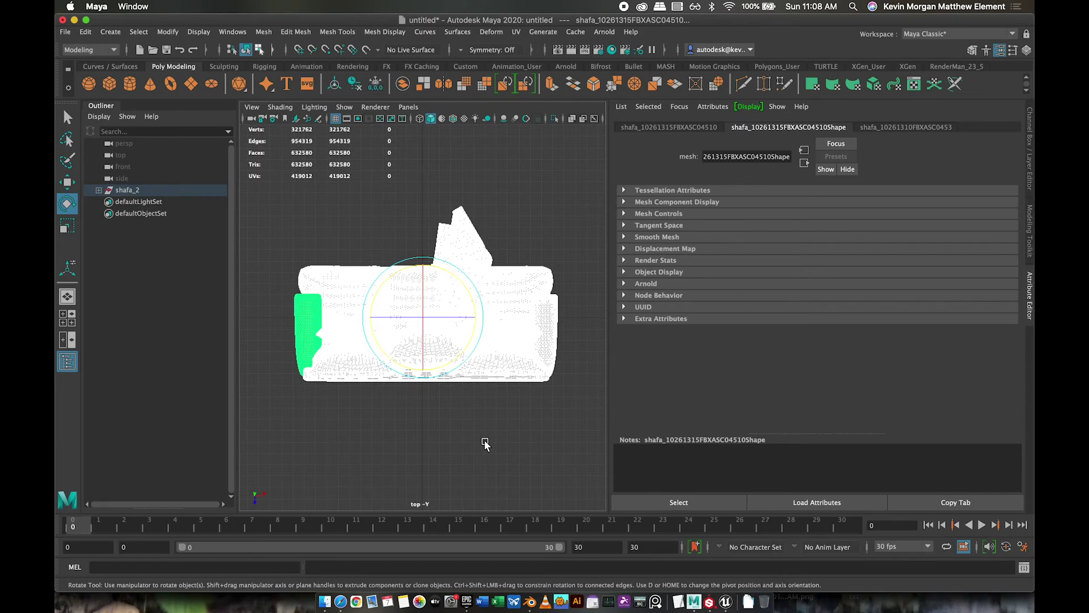
{"action": "key", "text": "space"}
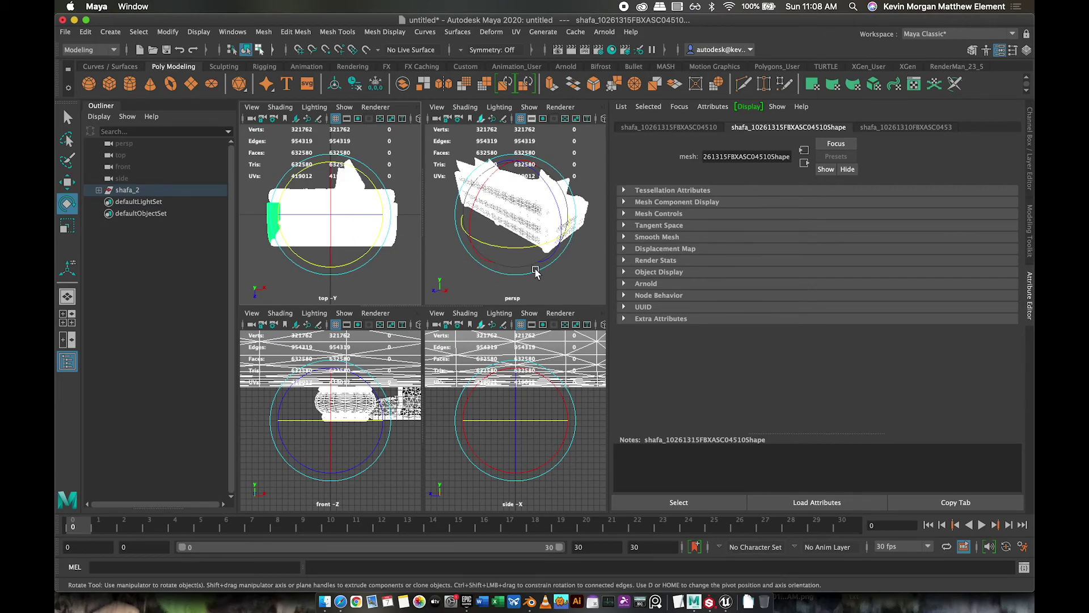
{"action": "key", "text": "space"}
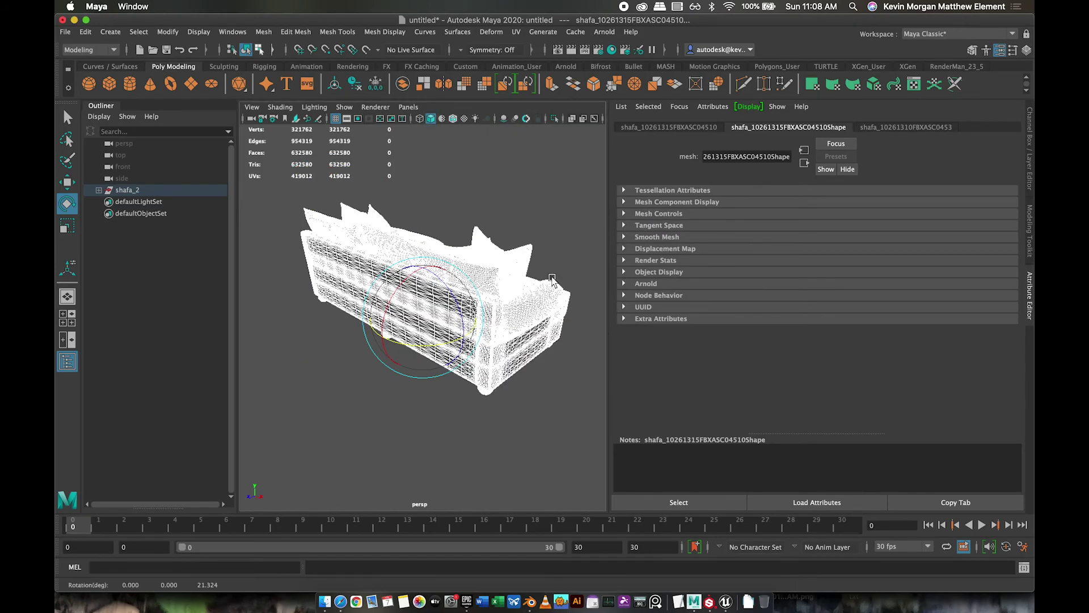
{"action": "middle_click_drag", "start_coordinate": [554, 268], "coordinate": [528, 283], "text": "alt"}
{"action": "mouse_move", "coordinate": [529, 283]}
{"action": "left_mouse_down", "text": "alt"}
{"action": "mouse_move", "coordinate": [518, 292]}
{"action": "mouse_move", "coordinate": [499, 280]}
{"action": "mouse_move", "coordinate": [538, 268]}
{"action": "left_mouse_up", "text": "alt"}
{"action": "left_click", "coordinate": [531, 253]}
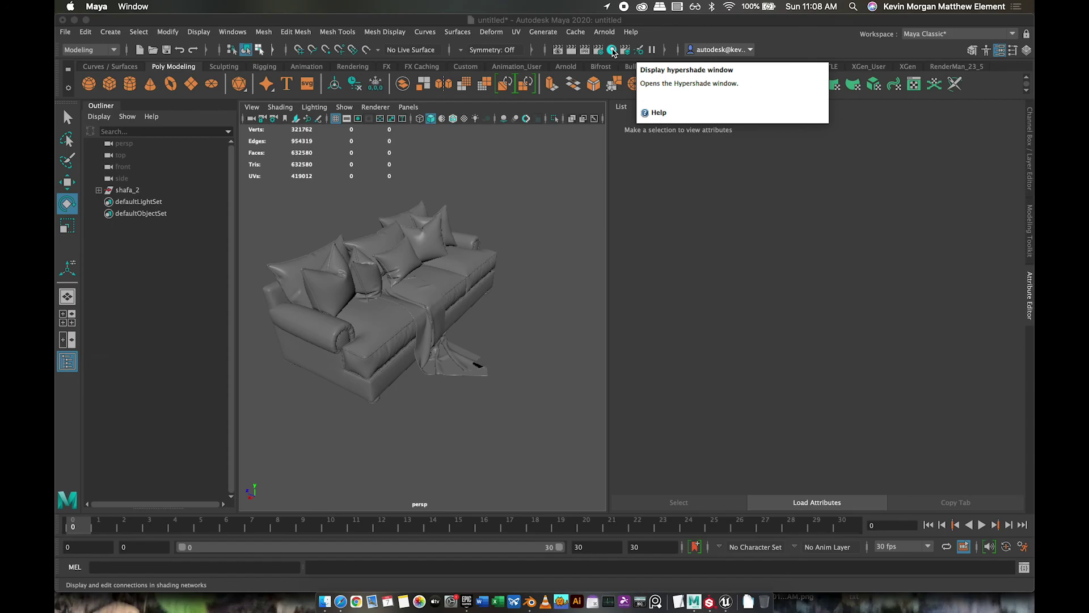
Open the Hypershade and select the objects that use the shafa_10261310FBXASC0451 material
{"action": "left_click", "coordinate": [609, 58]}
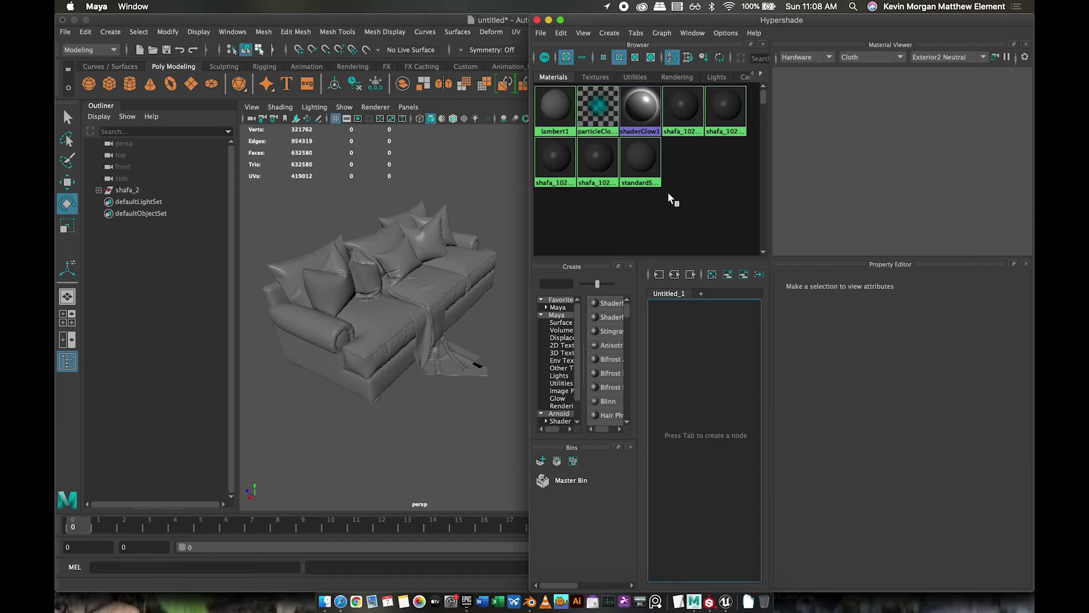
{"action": "left_click", "coordinate": [684, 112]}
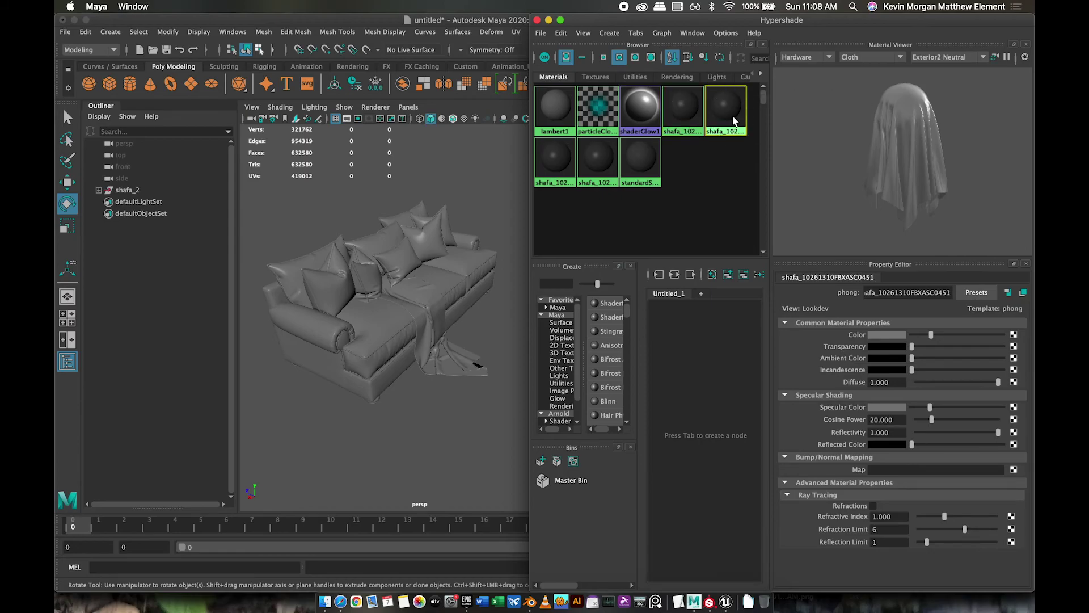
{"action": "right_click", "coordinate": [688, 112]}
{"action": "right_click_drag", "start_coordinate": [688, 112], "coordinate": [755, 113]}
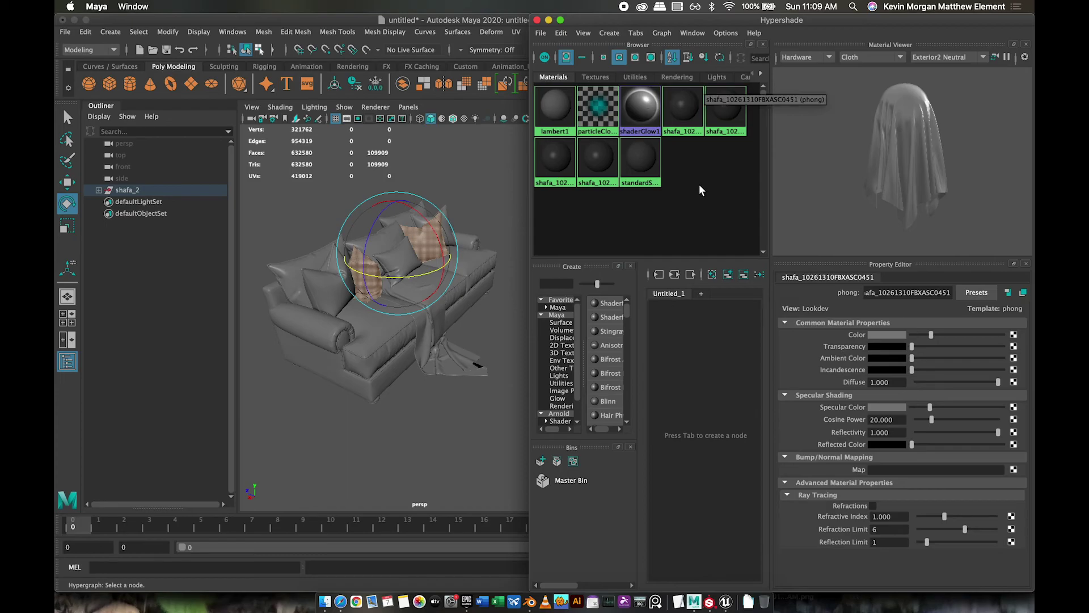
{"action": "left_click", "coordinate": [686, 121]}
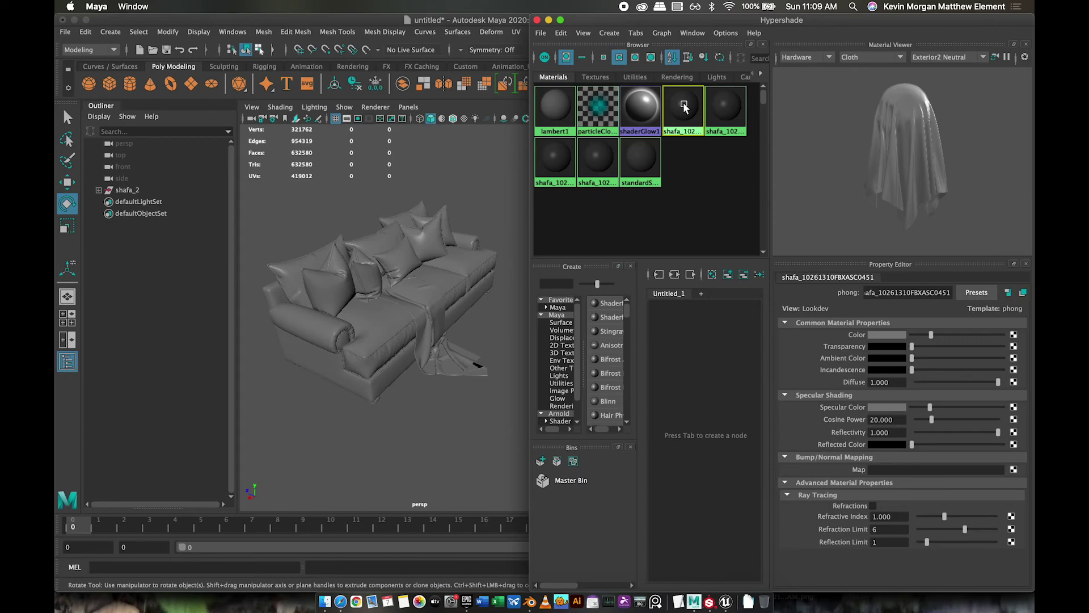
{"action": "middle_click_drag", "start_coordinate": [684, 108], "coordinate": [688, 115]}
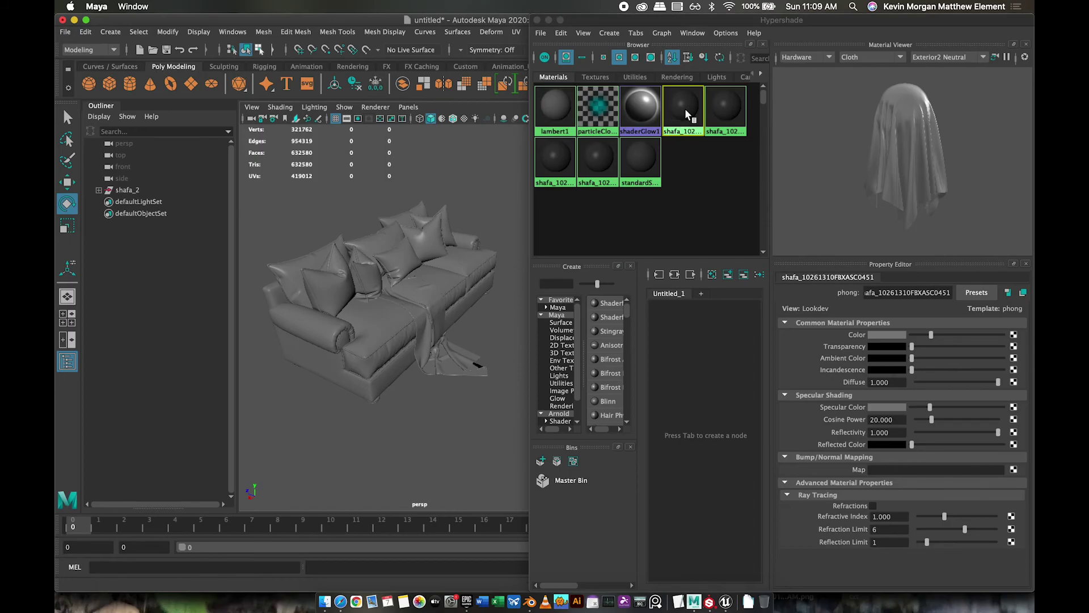
{"action": "double_click", "coordinate": [688, 116]}
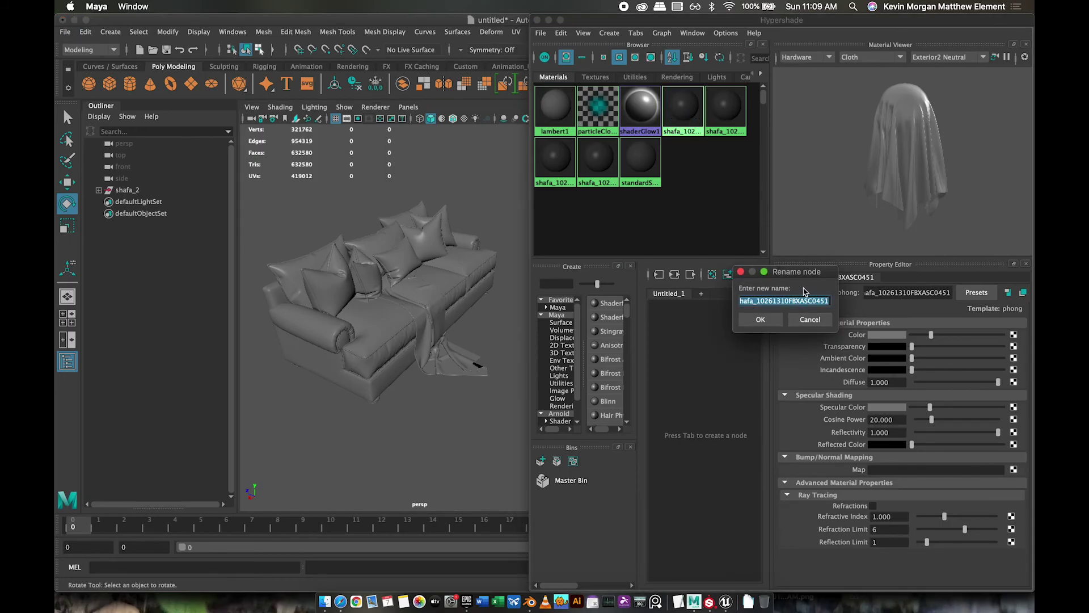
{"action": "left_click_drag", "start_coordinate": [802, 274], "coordinate": [737, 157]}
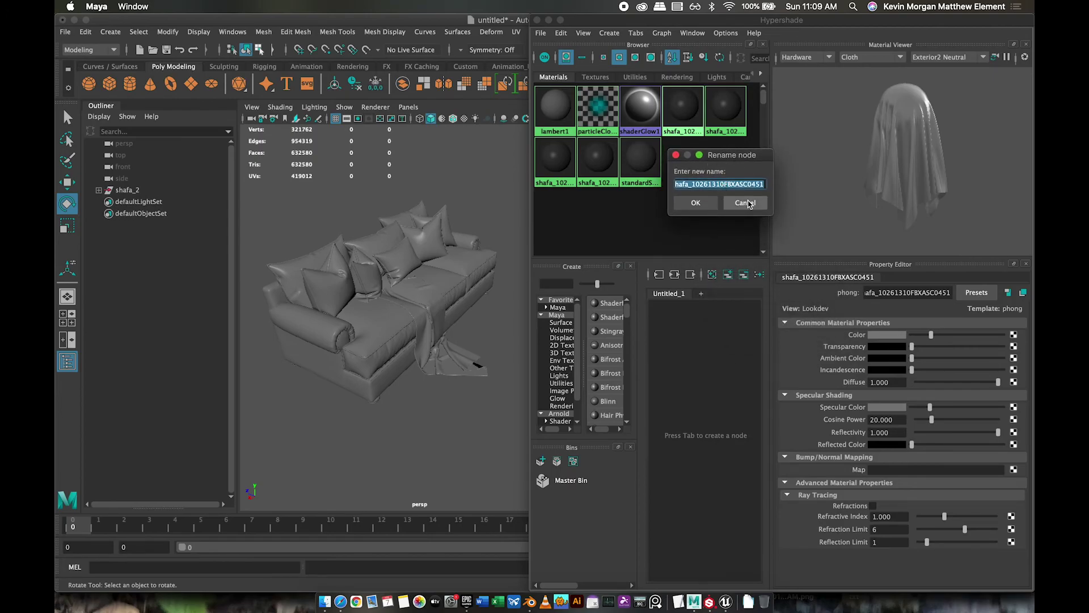
{"action": "left_click", "coordinate": [747, 203]}
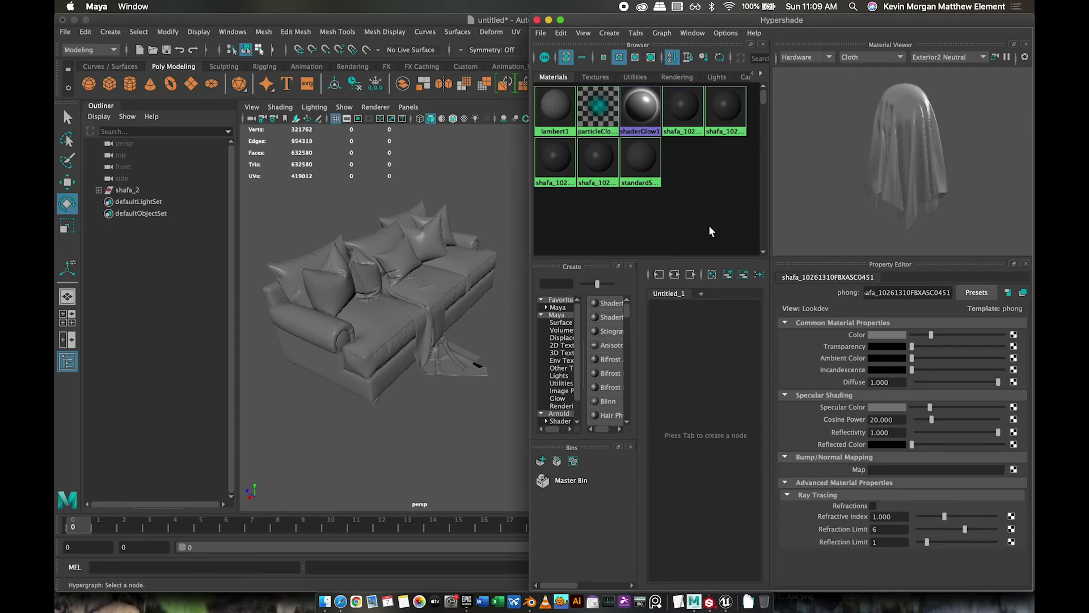
Select the throw pillows through their shafa_10261310FBXASC0451 material and rename that material pillows
{"action": "right_click", "coordinate": [682, 118]}
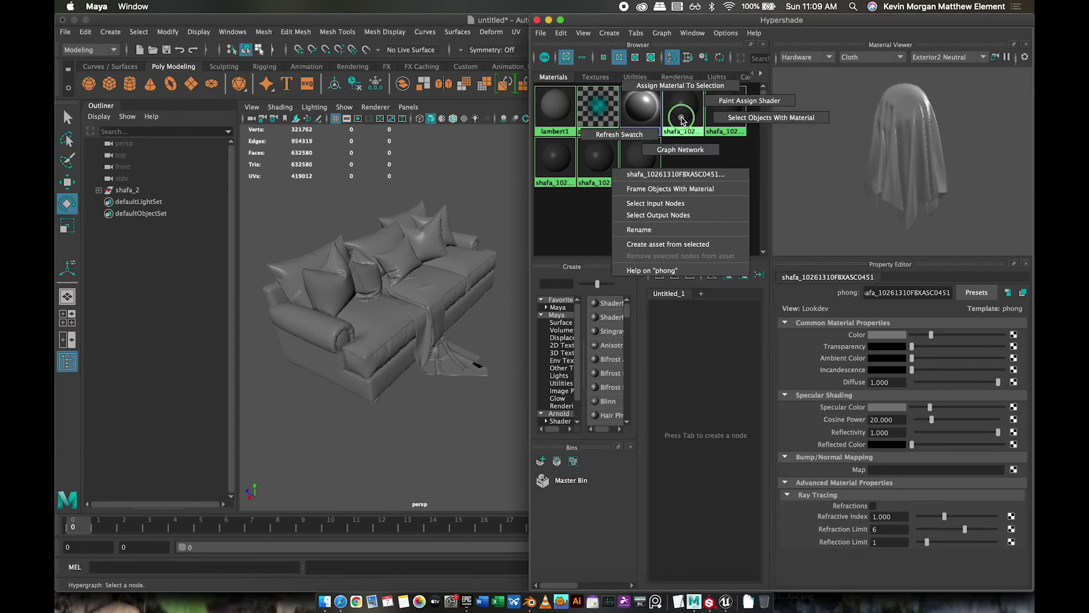
{"action": "left_click", "coordinate": [734, 122]}
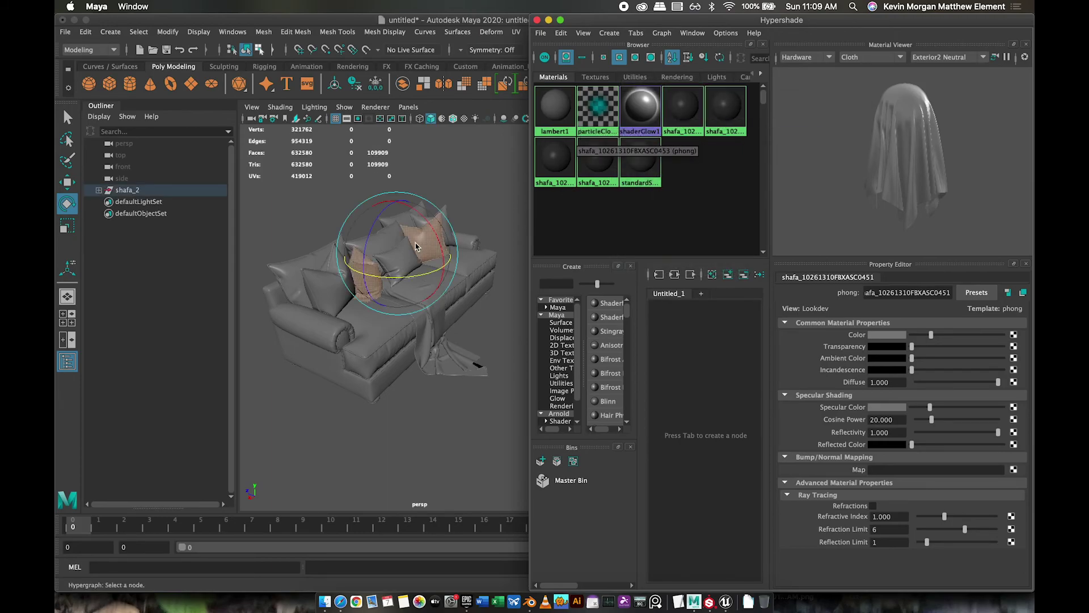
{"action": "double_click", "coordinate": [687, 115], "text": "ctrl"}
{"action": "type", "text": "pillows"}
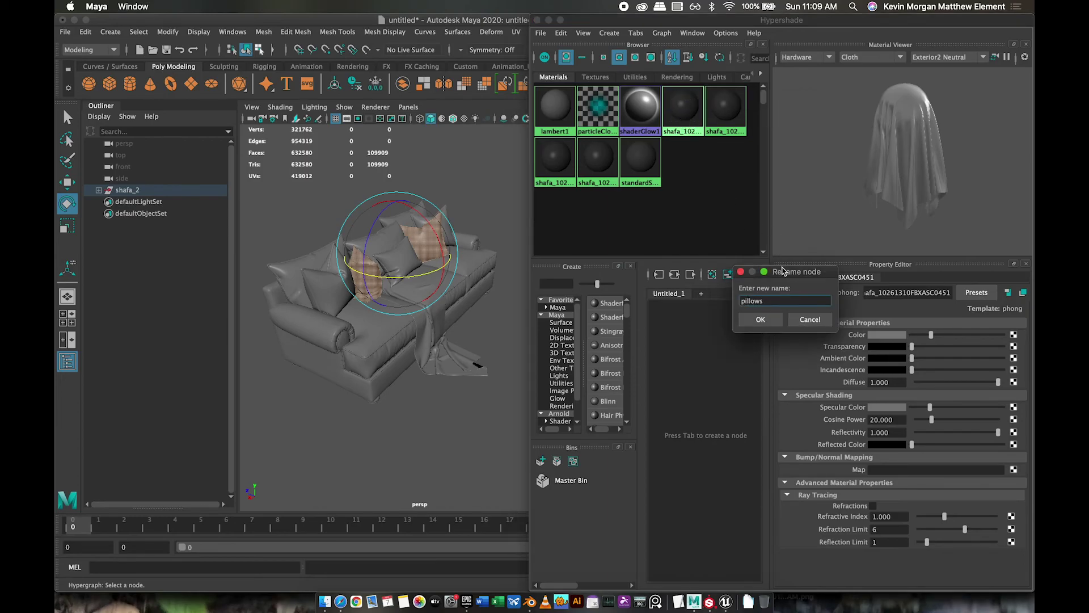
{"action": "left_click", "coordinate": [765, 321]}
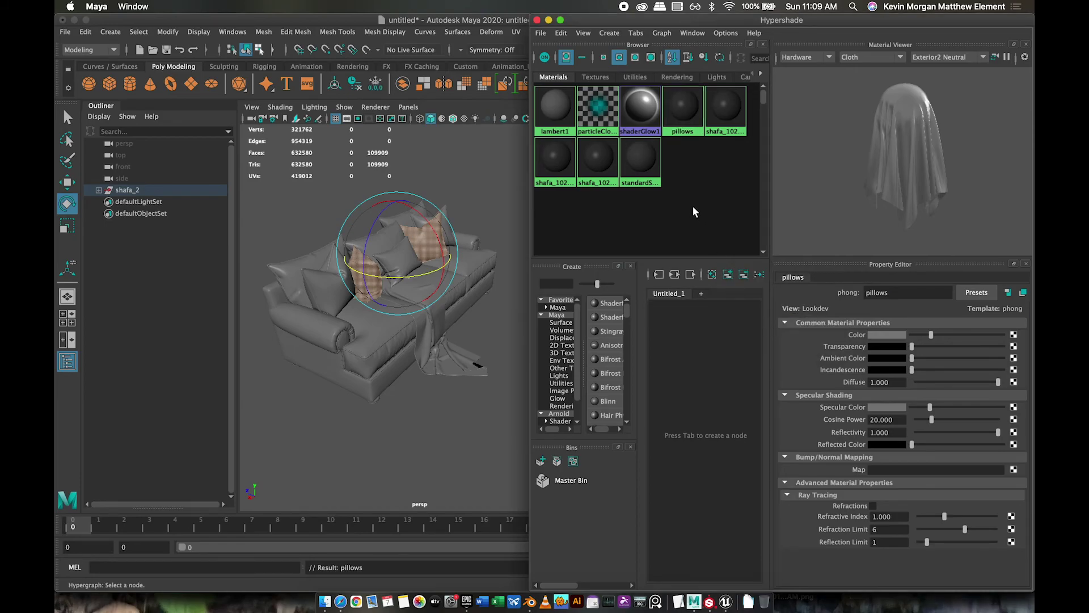
Select the objects using the shafa_10261310FBXASC0452 material and rename that material pillowBlanket
{"action": "left_click", "coordinate": [725, 110]}
{"action": "right_click_drag", "start_coordinate": [725, 110], "coordinate": [798, 110]}
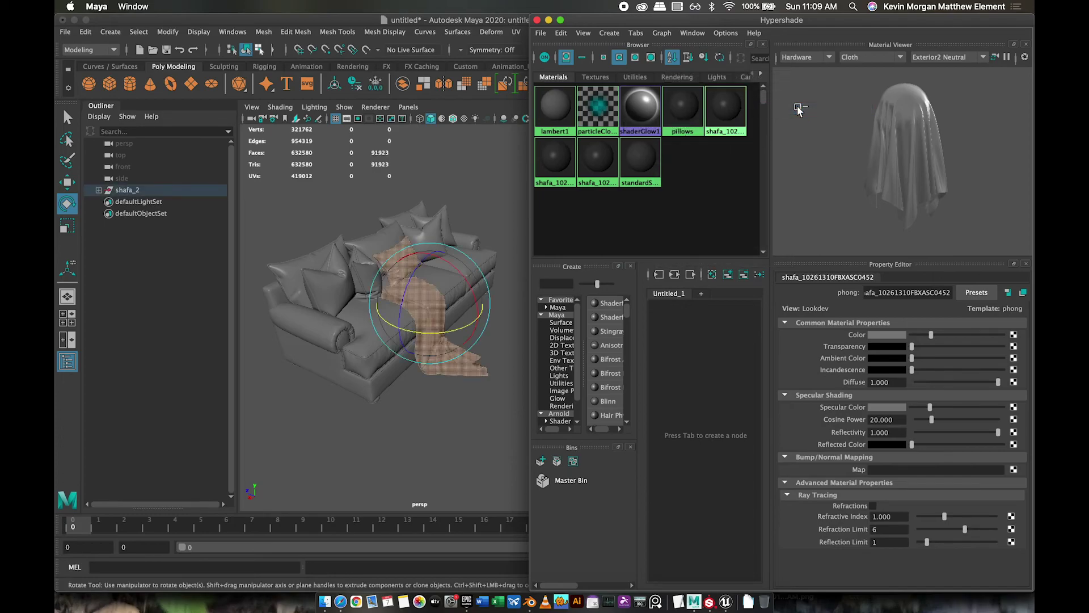
{"action": "double_click", "coordinate": [730, 117], "text": "ctrl"}
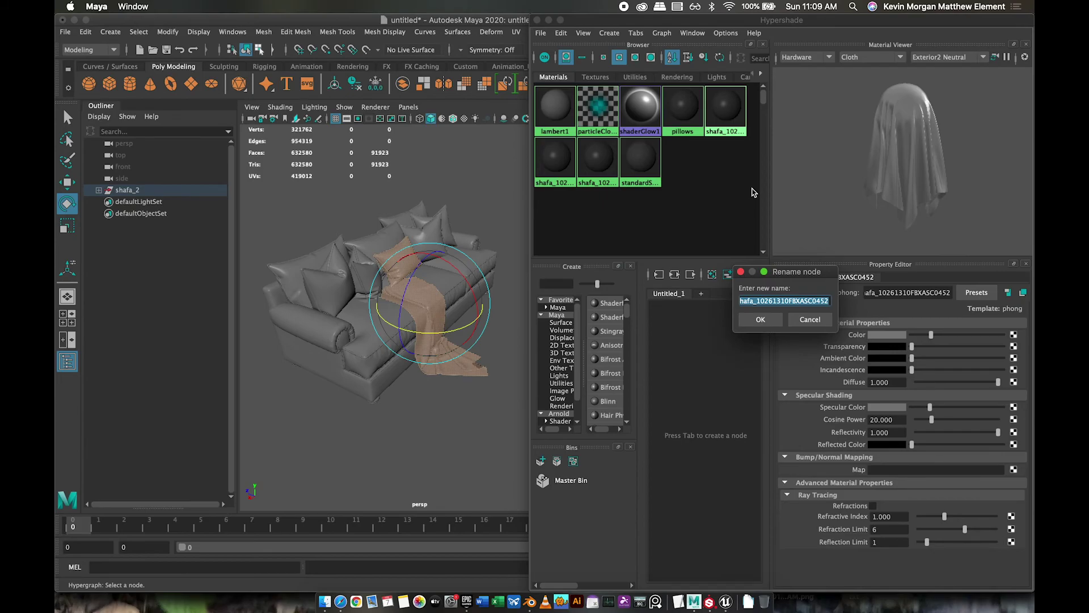
{"action": "type", "text": "pillowBlanket"}
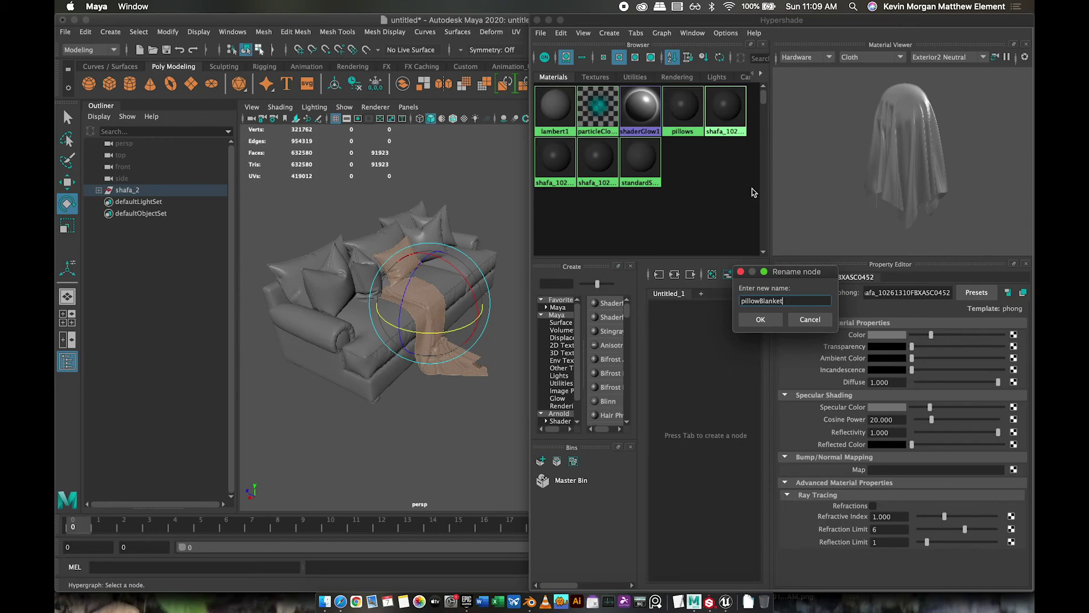
{"action": "left_click", "coordinate": [767, 321]}
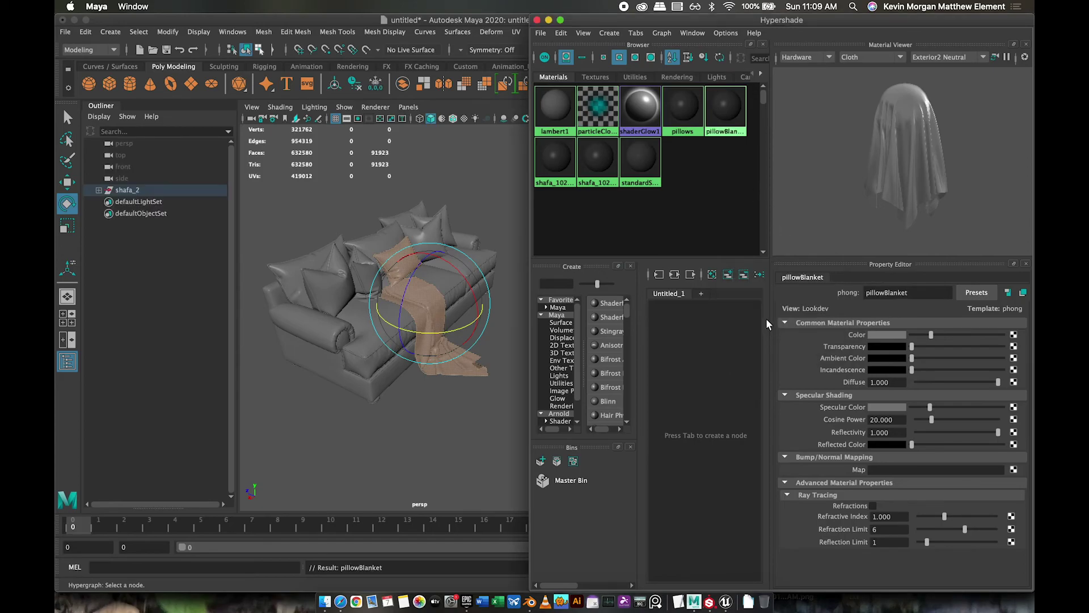
Select the objects using the shafa_10261310FBXASC0453 material and rename that material couchMain
{"action": "left_click", "coordinate": [556, 162]}
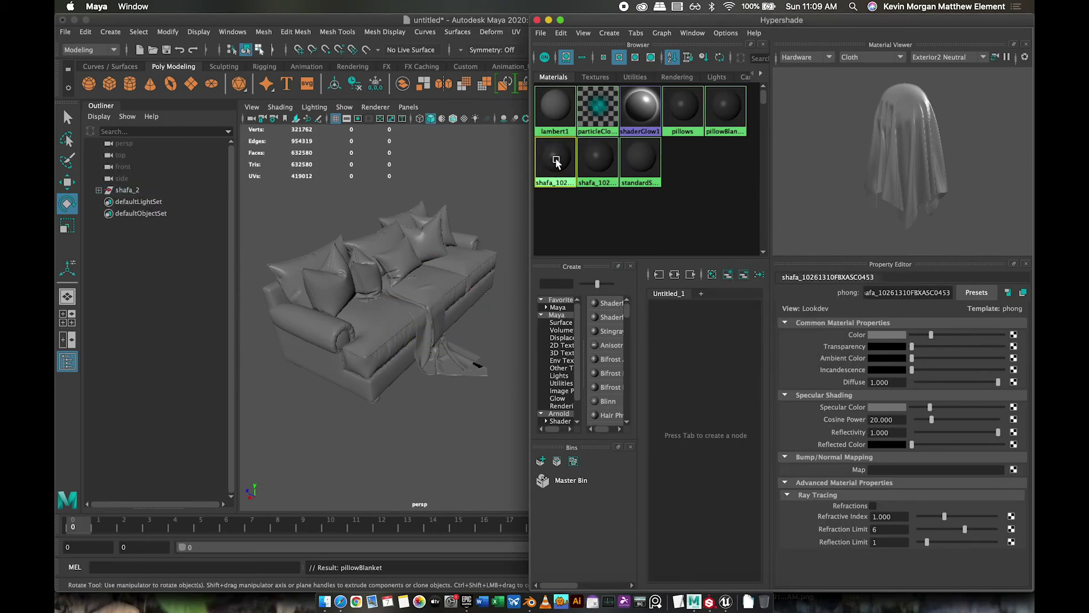
{"action": "right_click", "coordinate": [557, 163]}
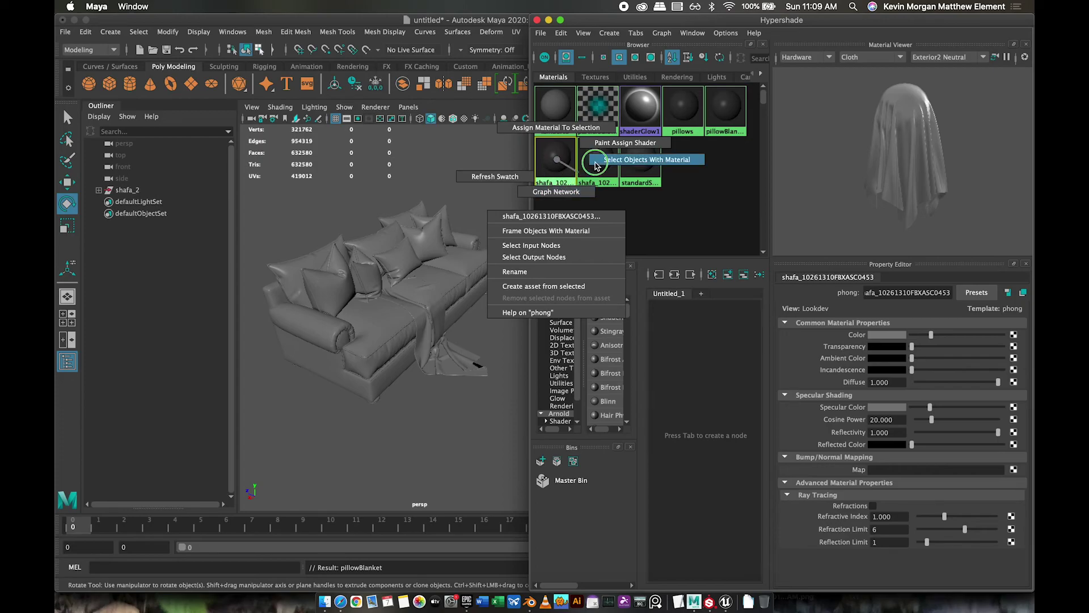
{"action": "left_click", "coordinate": [627, 160]}
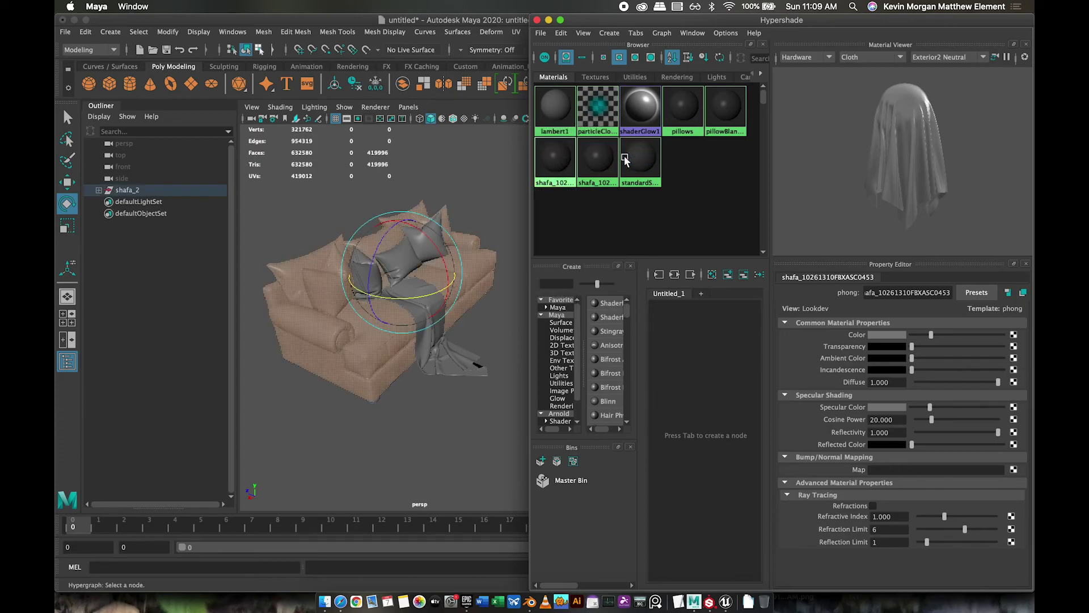
{"action": "double_click", "coordinate": [560, 164], "text": "ctrl"}
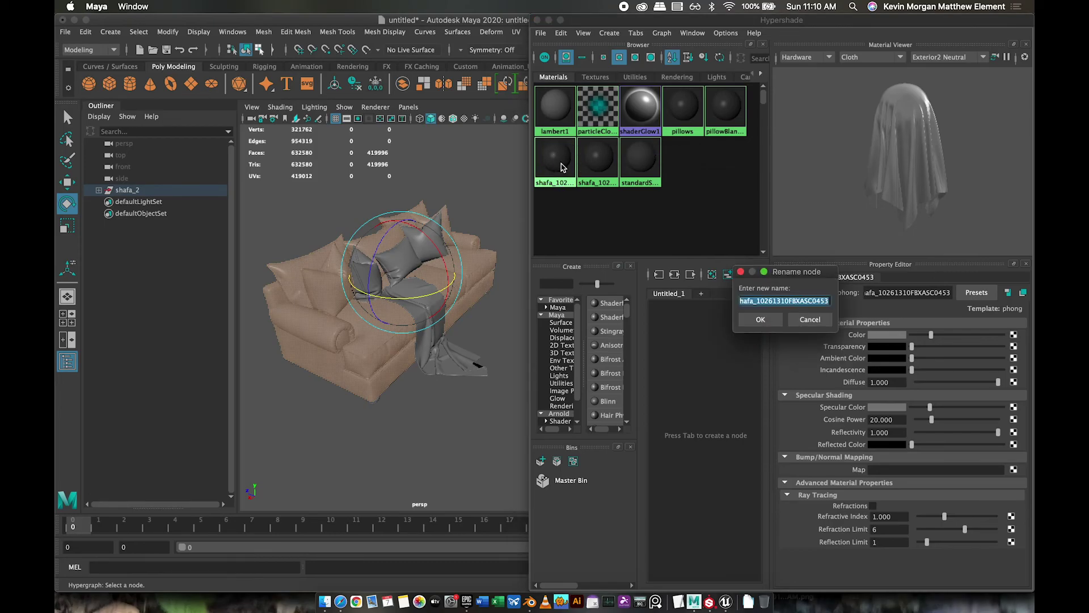
{"action": "type", "text": "cou"}
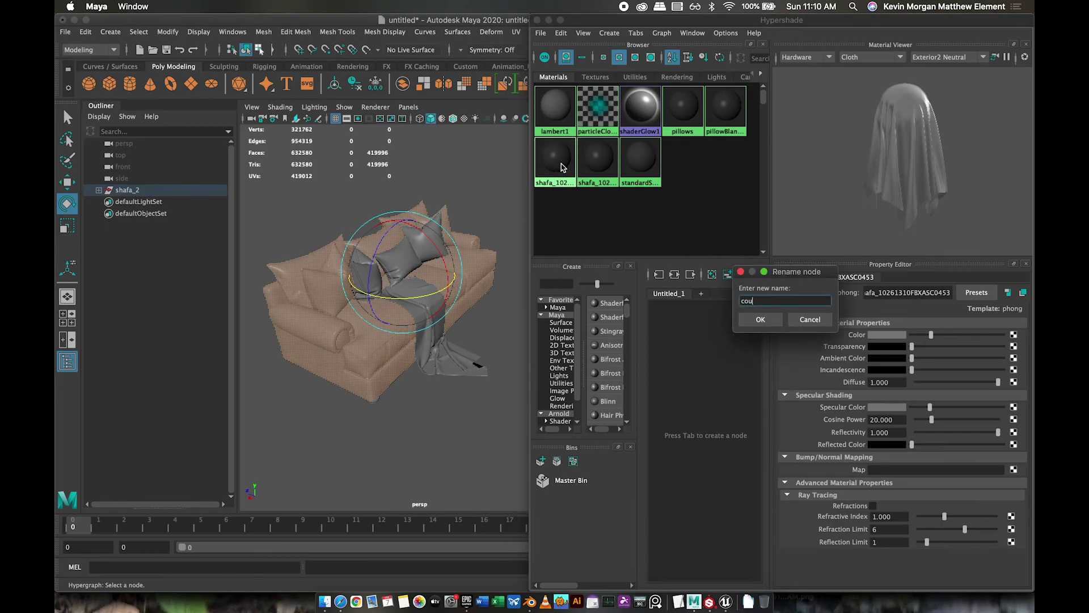
{"action": "type", "text": "chMain"}
{"action": "key", "text": "Return"}
Select the objects using the shafa_10261310FBXASC0454 material and rename that material couchFeet
{"action": "left_click", "coordinate": [603, 163]}
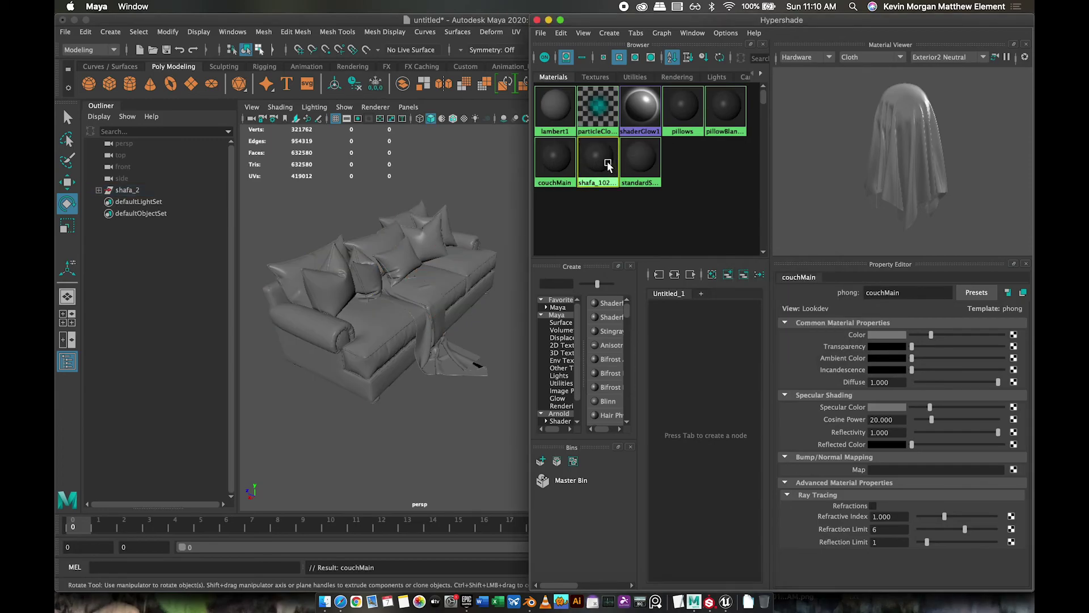
{"action": "right_click_drag", "start_coordinate": [603, 165], "coordinate": [659, 161]}
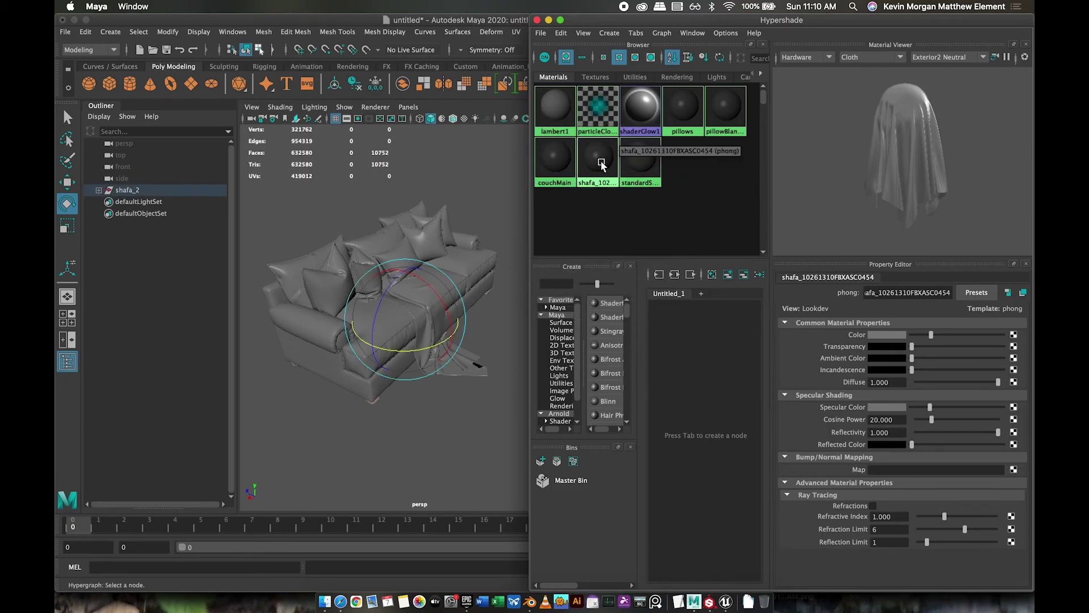
{"action": "double_click", "coordinate": [602, 164], "text": "ctrl"}
{"action": "type", "text": "couchFeet"}
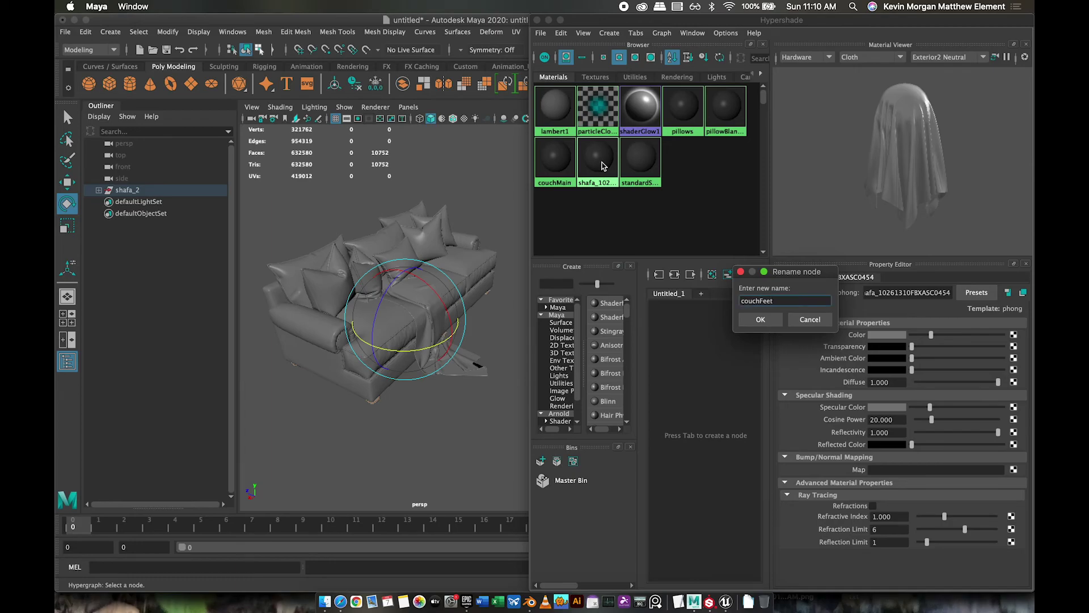
{"action": "key", "text": "Return"}
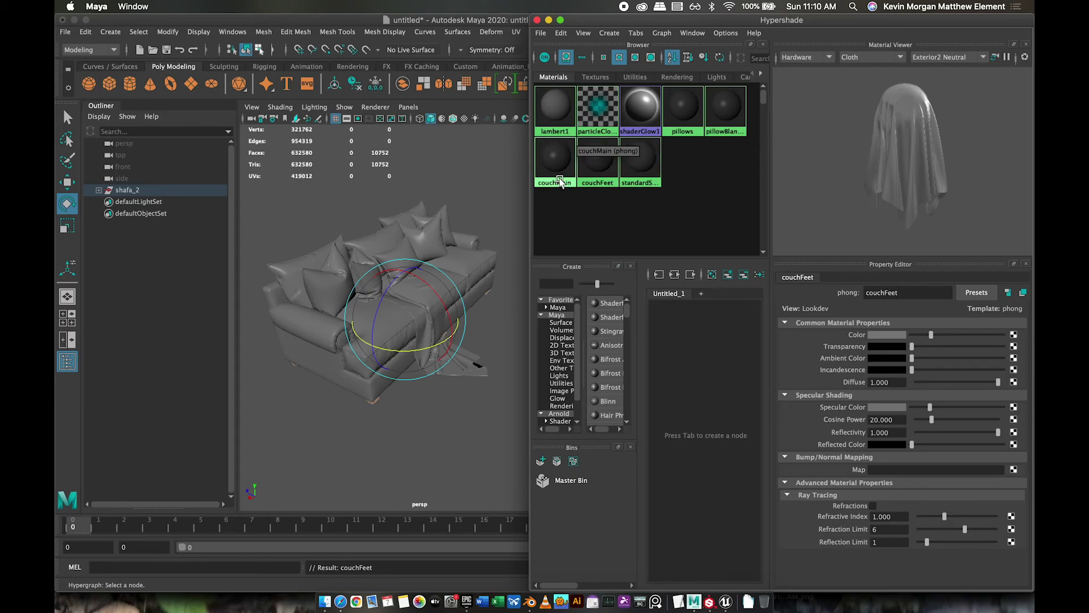
Rename the pillows material couchPillows
{"action": "double_click", "coordinate": [686, 110], "text": "ctrl"}
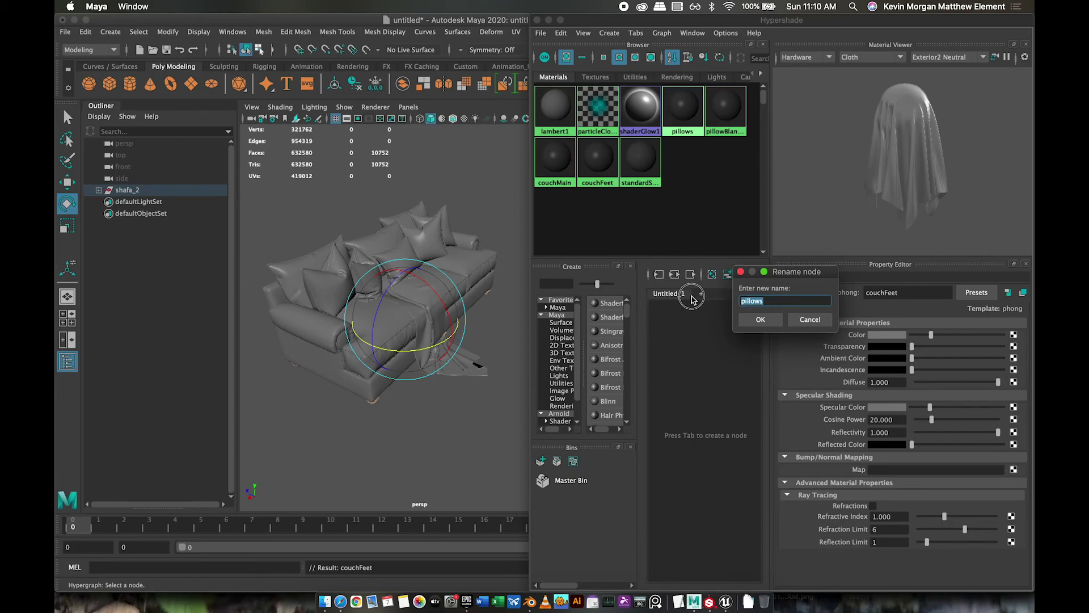
{"action": "type", "text": "couchPillows"}
{"action": "left_click", "coordinate": [761, 319]}
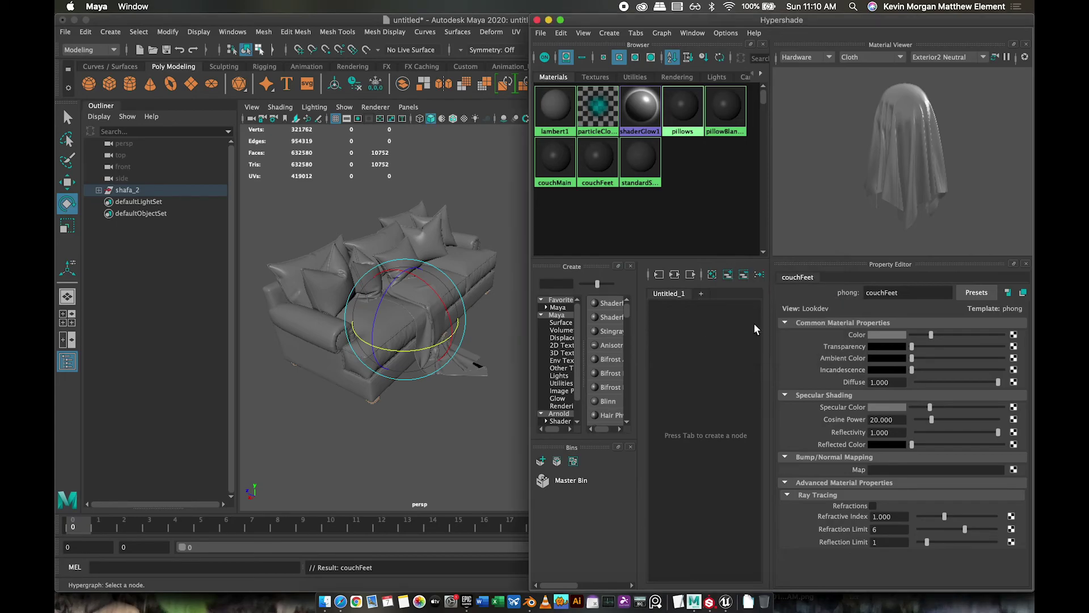
Rename the pillowBlanket material couchPillowAndBlanket
{"action": "double_click", "coordinate": [724, 113], "text": "ctrl"}
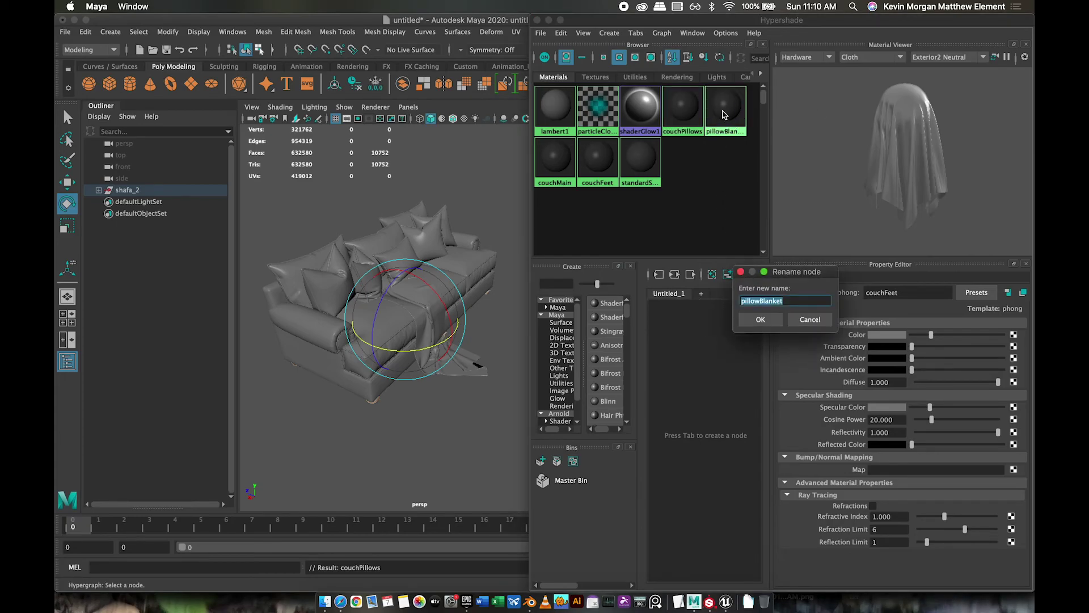
{"action": "left_click", "coordinate": [753, 302]}
{"action": "key", "text": "shift+Right"}
{"action": "type", "text": "couchP"}
{"action": "type", "text": "P"}
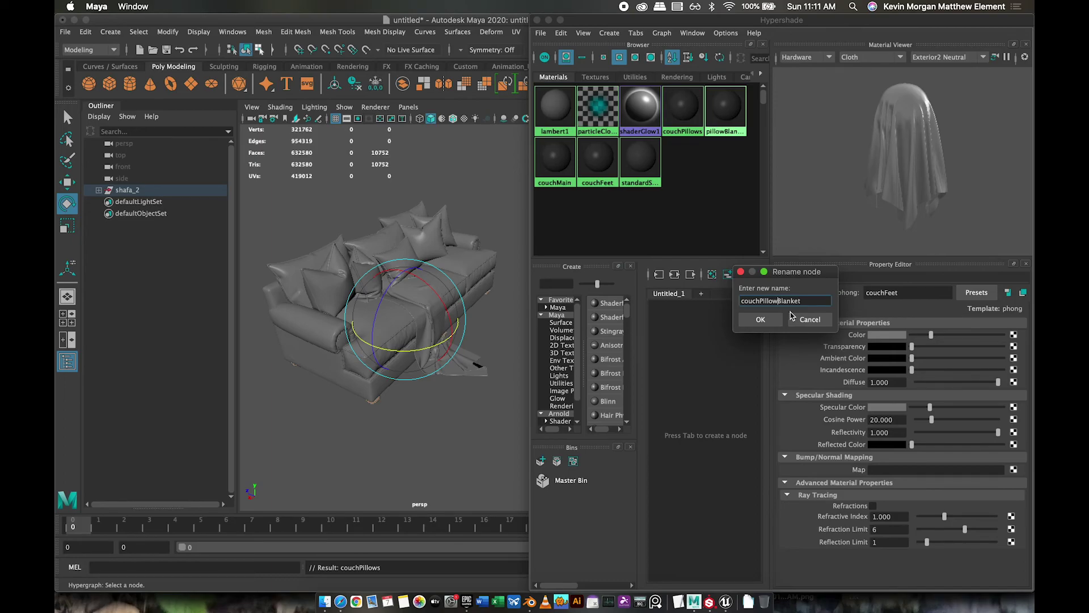
{"action": "type", "text": "And"}
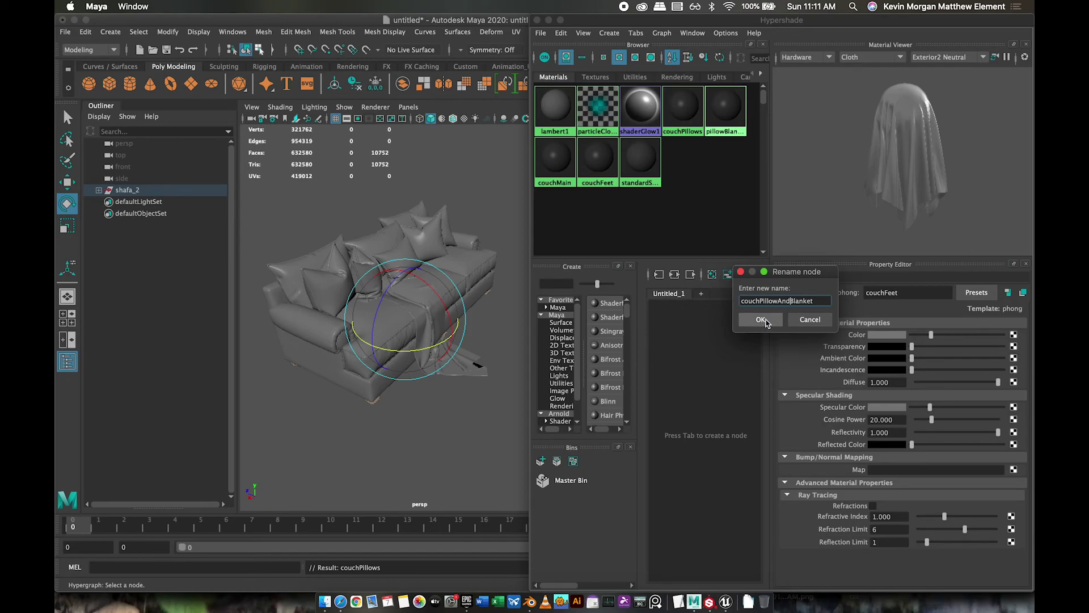
{"action": "left_click", "coordinate": [765, 321]}
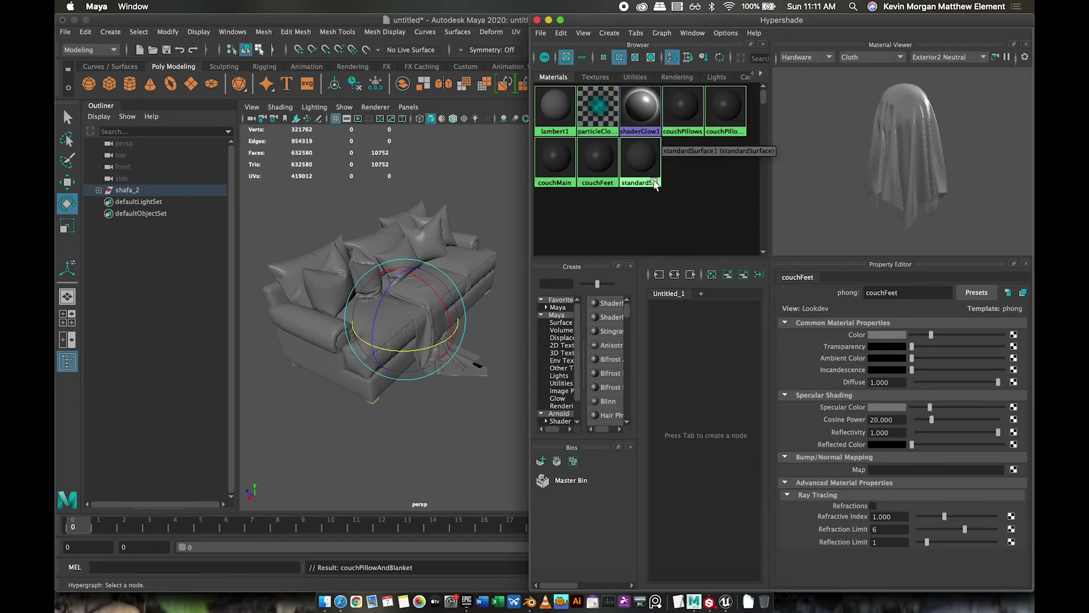
Close the Hypershade and rename the shafa_2 group couch in the Outliner
{"action": "left_click", "coordinate": [538, 20]}
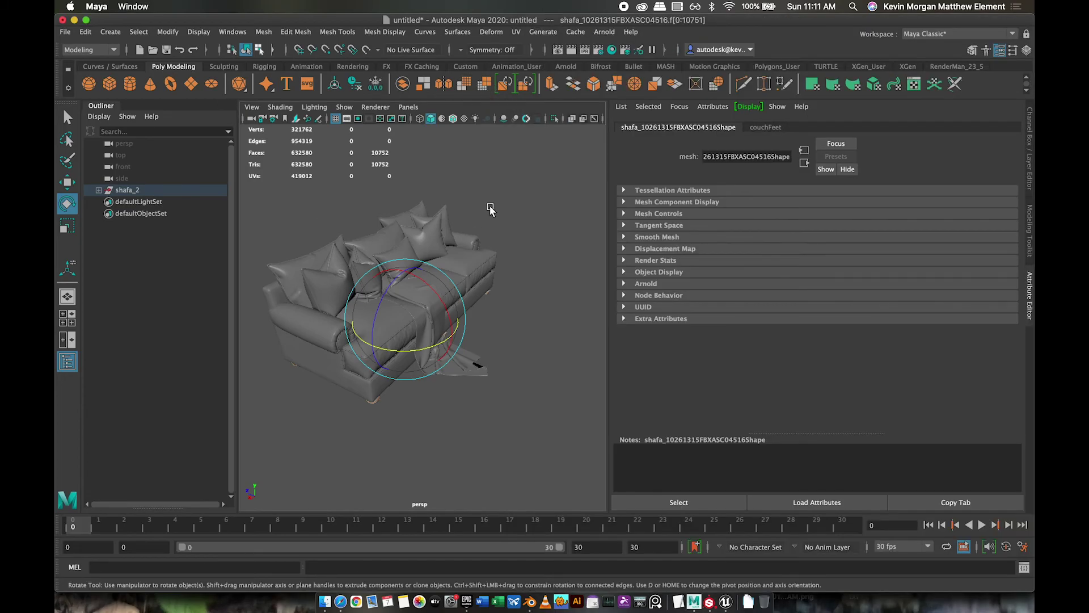
{"action": "left_click", "coordinate": [119, 178]}
{"action": "left_click", "coordinate": [121, 189]}
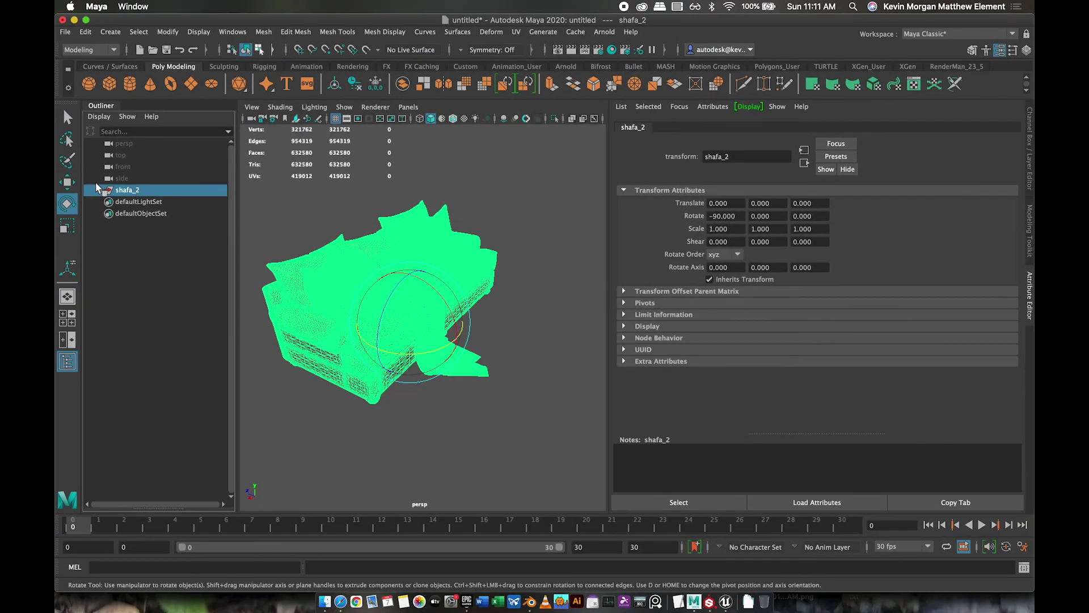
{"action": "double_click", "coordinate": [233, 205]}
{"action": "type", "text": "c"}
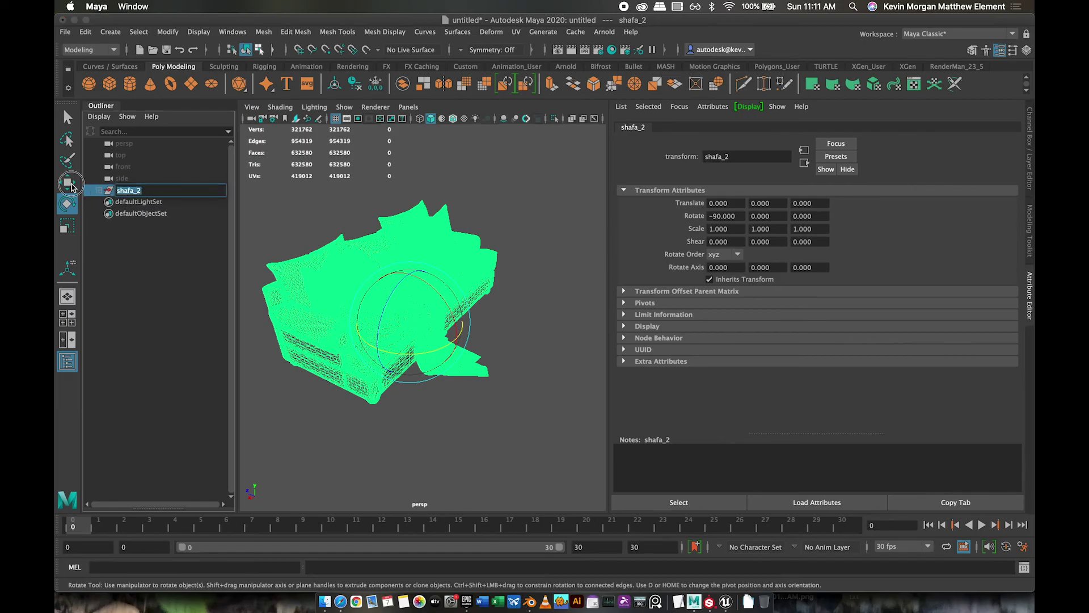
{"action": "type", "text": "ouch"}
{"action": "key", "text": "Return"}
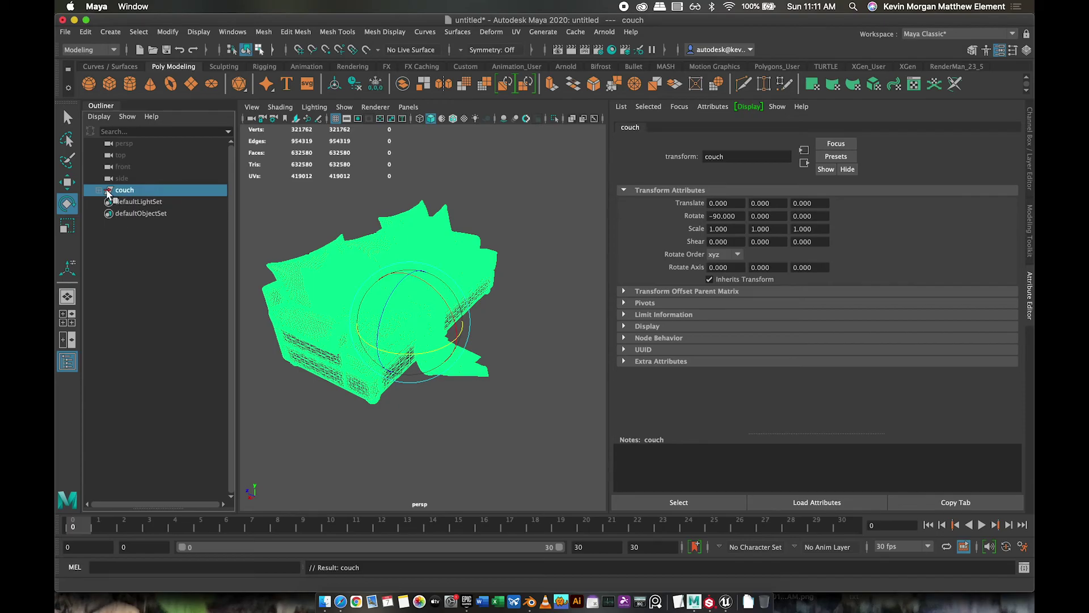
Export the selected couch group as couchWithRenamedTextures.fbx into the couchProject folder
{"action": "left_click", "coordinate": [64, 31]}
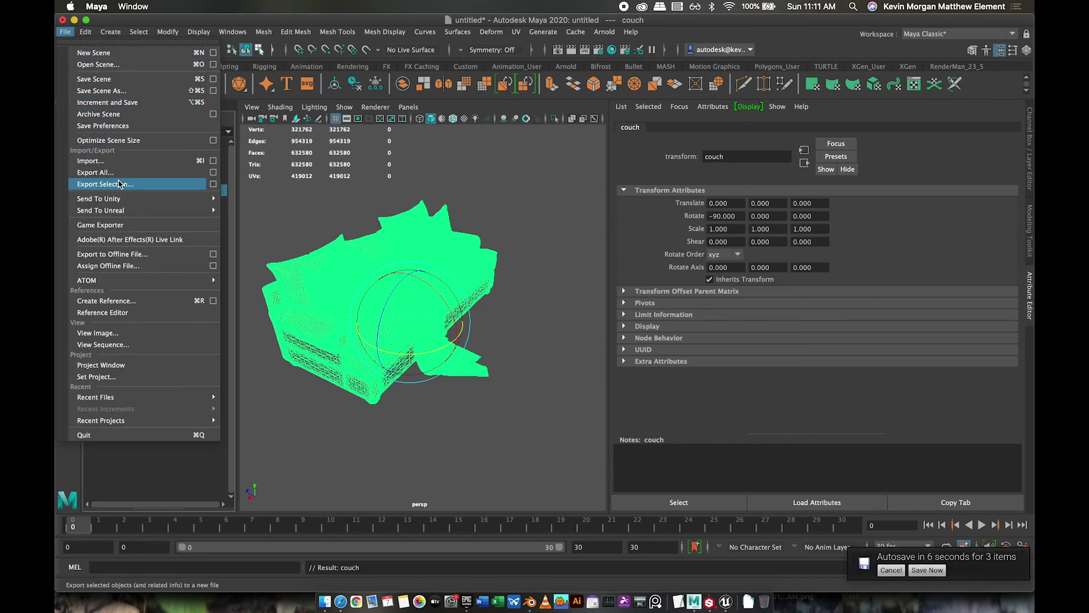
{"action": "left_click", "coordinate": [119, 184]}
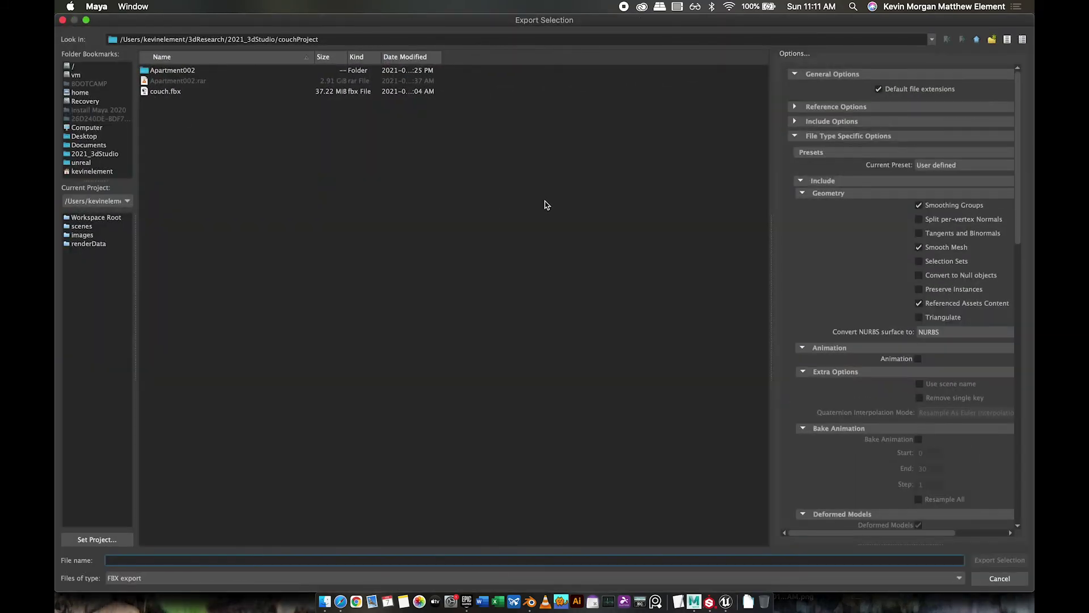
{"action": "left_click", "coordinate": [173, 92]}
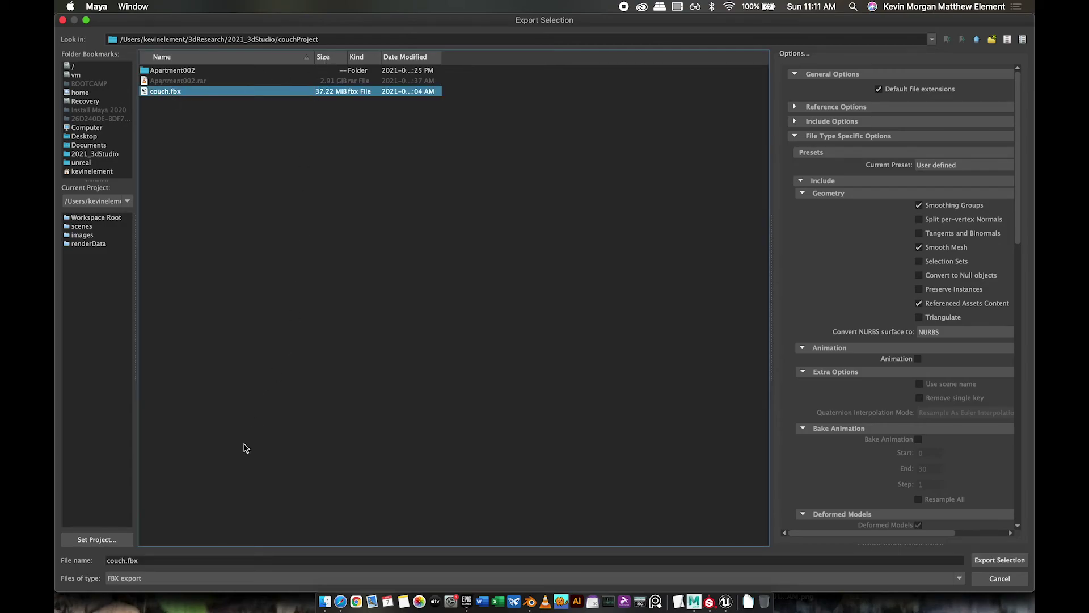
{"action": "left_click", "coordinate": [125, 561]}
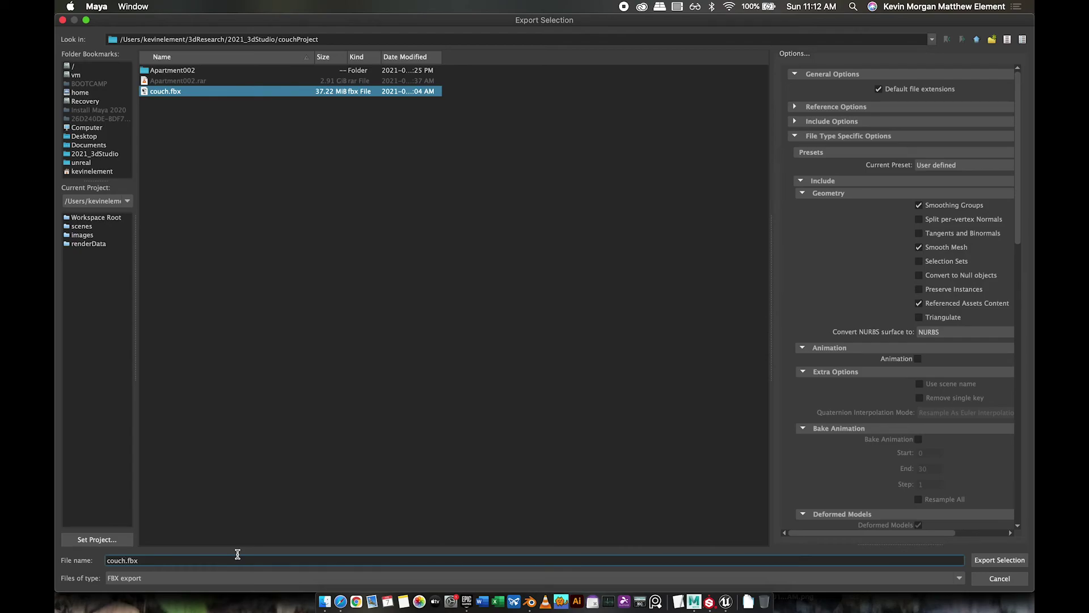
{"action": "type", "text": "WithRe"}
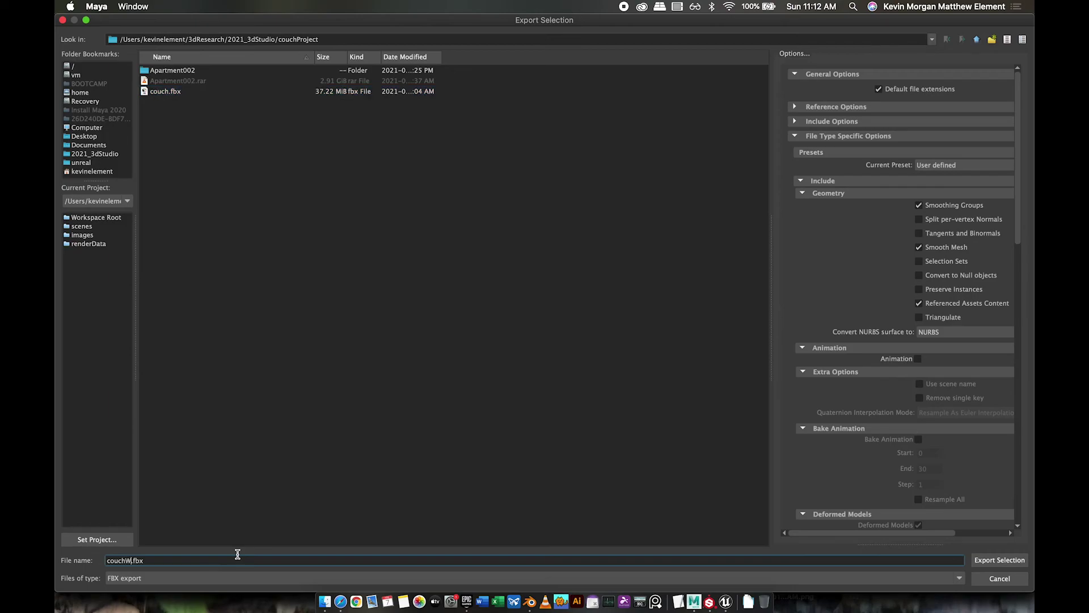
{"action": "type", "text": "namedTextures"}
{"action": "left_click", "coordinate": [996, 560]}
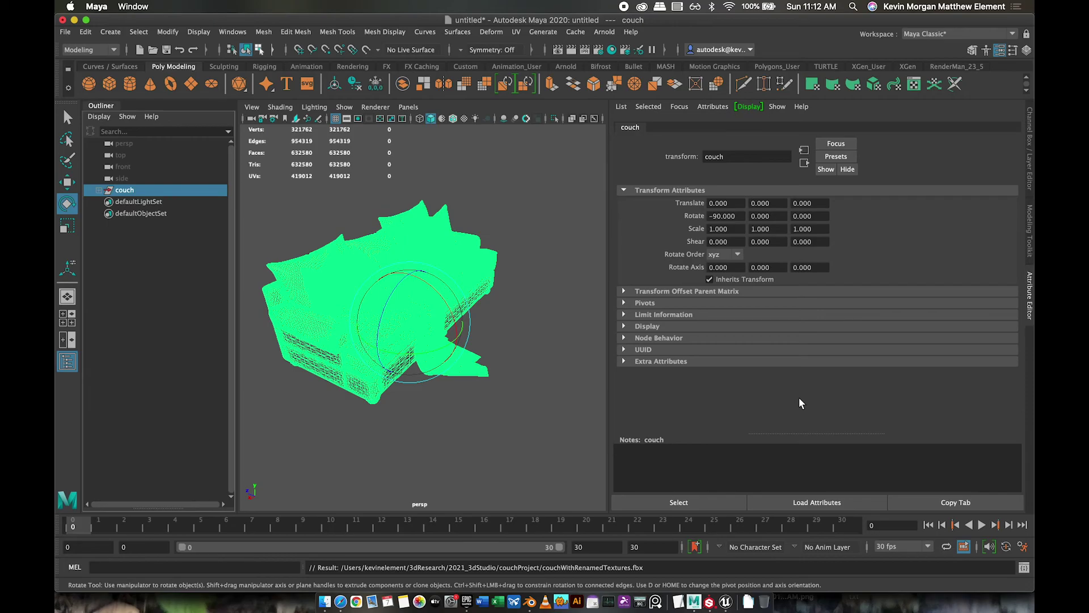
Switch to Blender and import couchWithRenamedTextures.fbx from the couchProject folder into the Layout workspace
{"action": "key", "text": "super+Tab"}
{"action": "key", "text": "super+Tab"}
{"action": "key", "text": "super+Tab"}
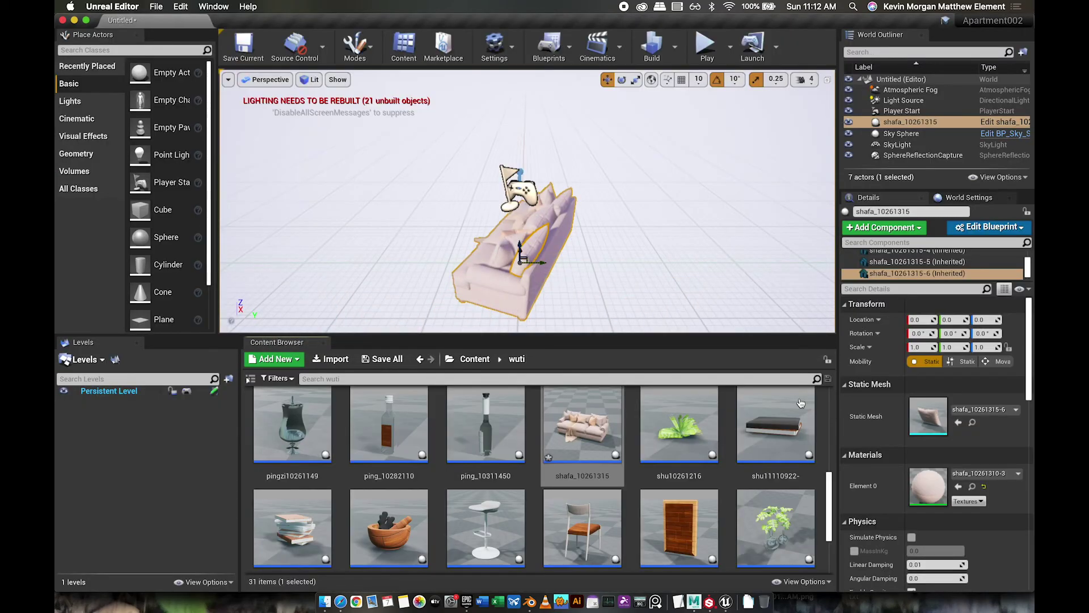
{"action": "key", "text": "super+Tab"}
{"action": "key", "text": "super+Tab"}
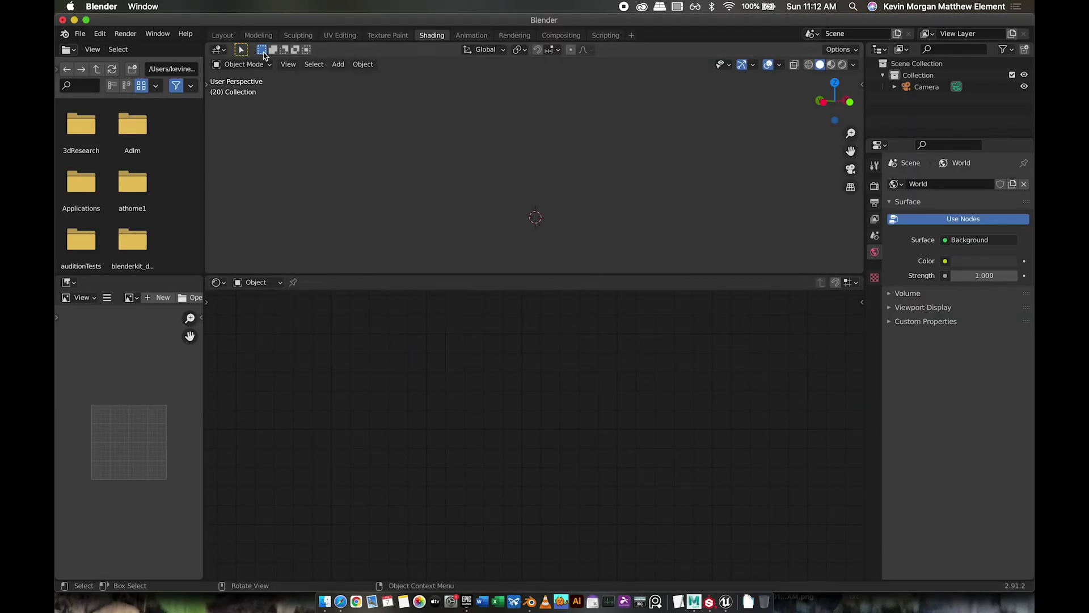
{"action": "left_click", "coordinate": [222, 36]}
{"action": "left_click", "coordinate": [88, 32]}
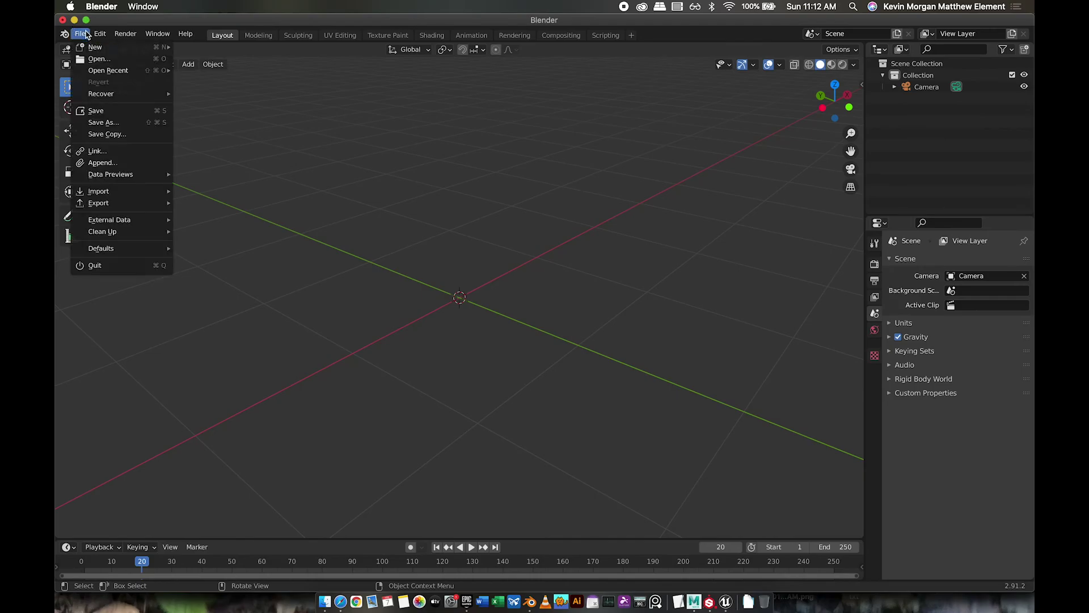
{"action": "mouse_move", "coordinate": [124, 193]}
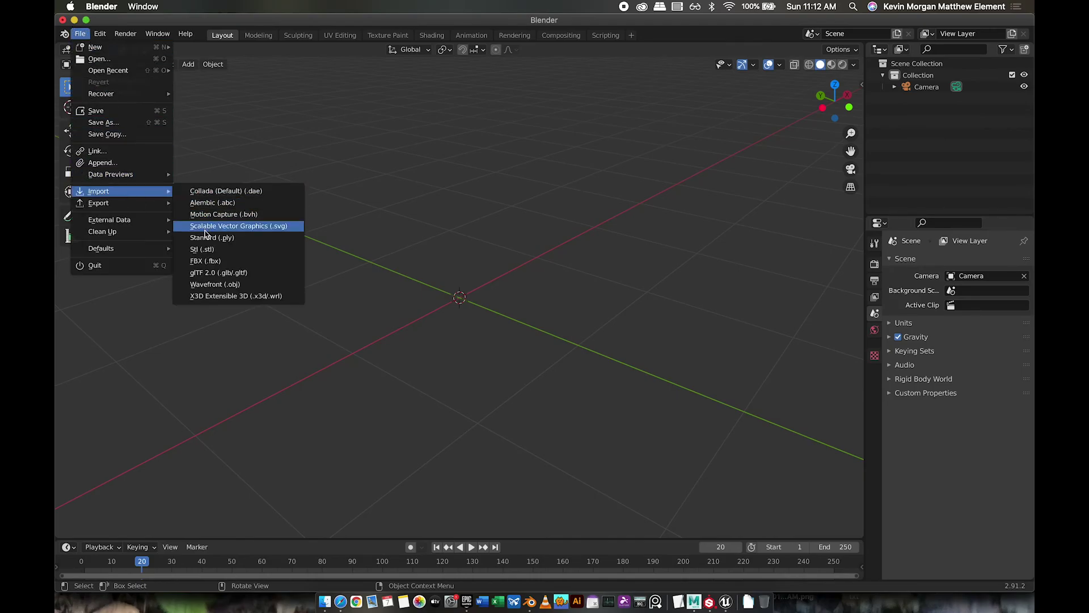
{"action": "left_click", "coordinate": [207, 262]}
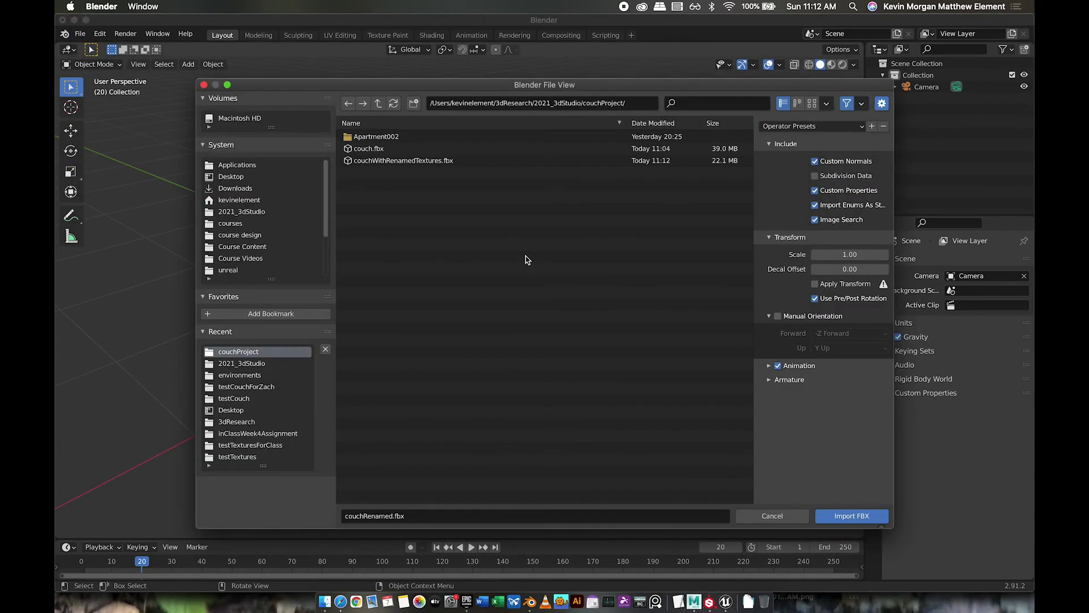
{"action": "left_click", "coordinate": [377, 161]}
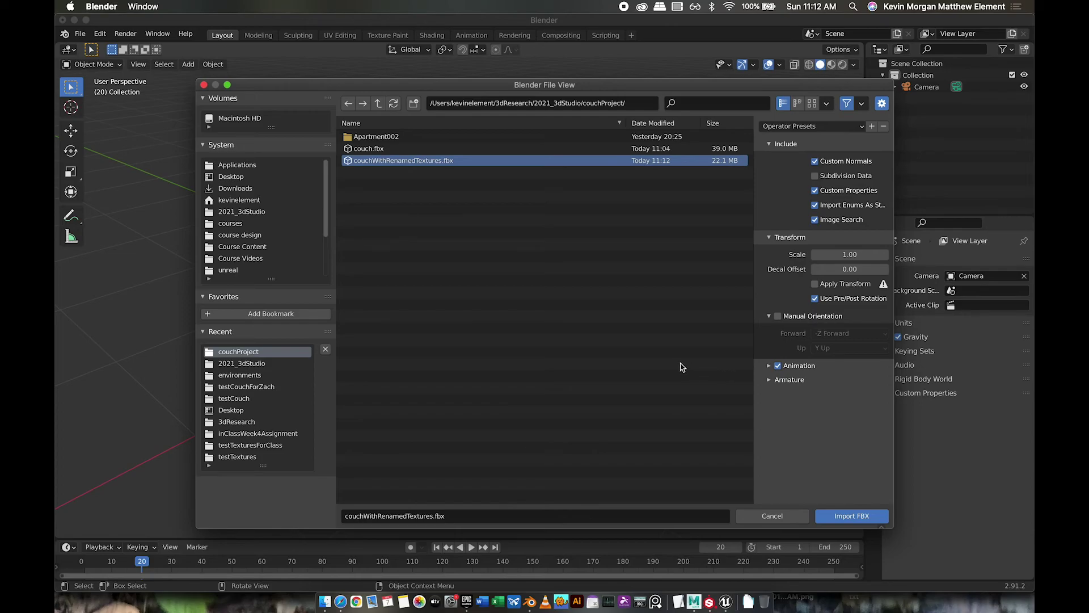
{"action": "key", "text": "Return"}
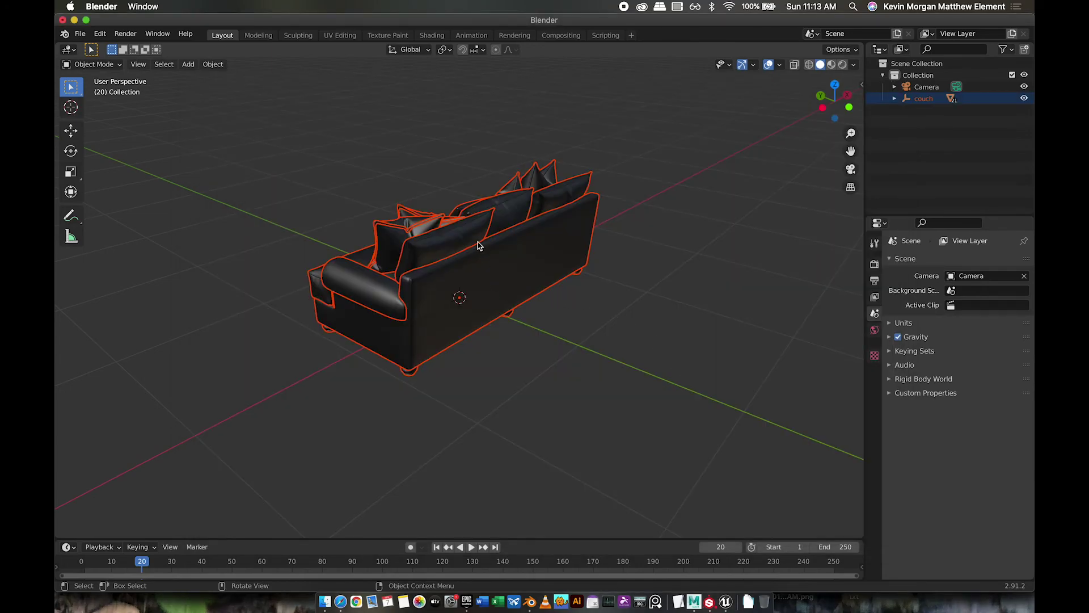
Open the Shading workspace, select the sofa's main body and check its material name and the material list
{"action": "left_click", "coordinate": [430, 37]}
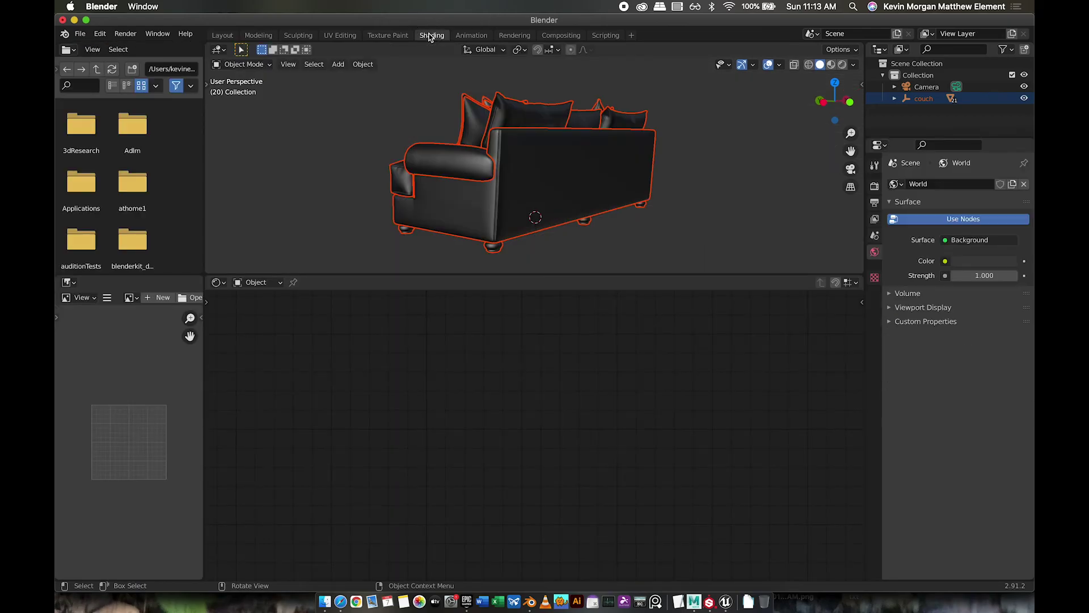
{"action": "left_click", "coordinate": [506, 190]}
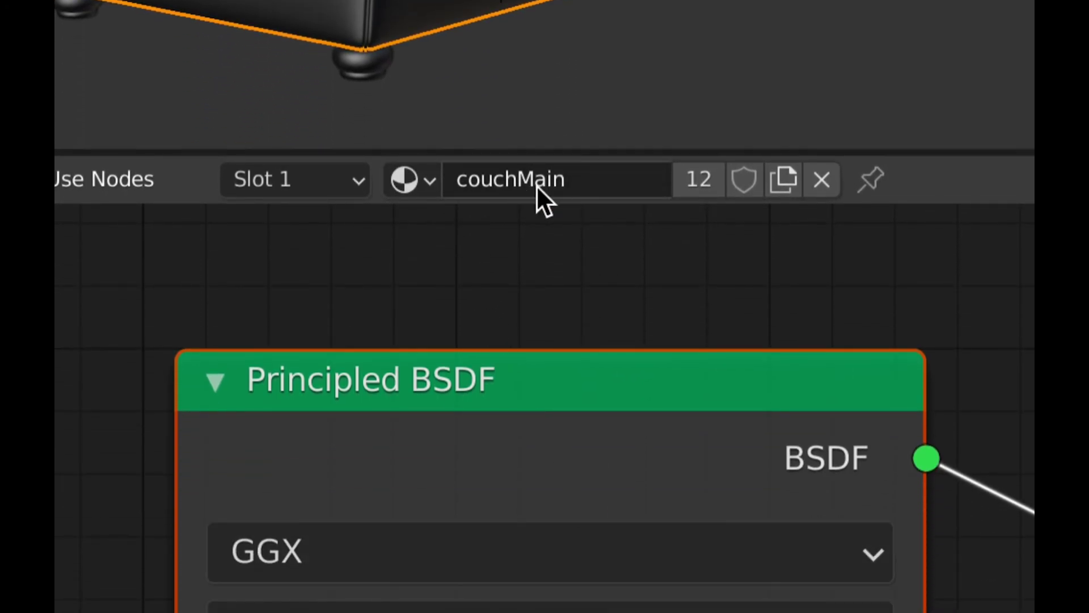
{"action": "left_click", "coordinate": [430, 182]}
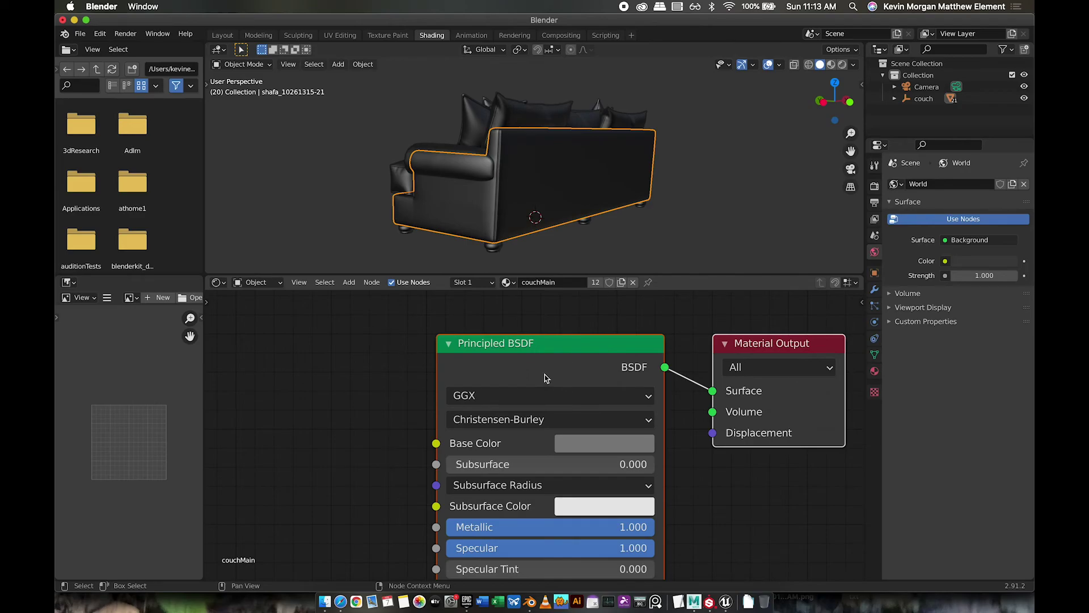
Switch to Substance Painter and start a new project using couchWithRenamedTextures.fbx from the couchProject folder as the mesh
{"action": "key", "text": "super+Tab"}
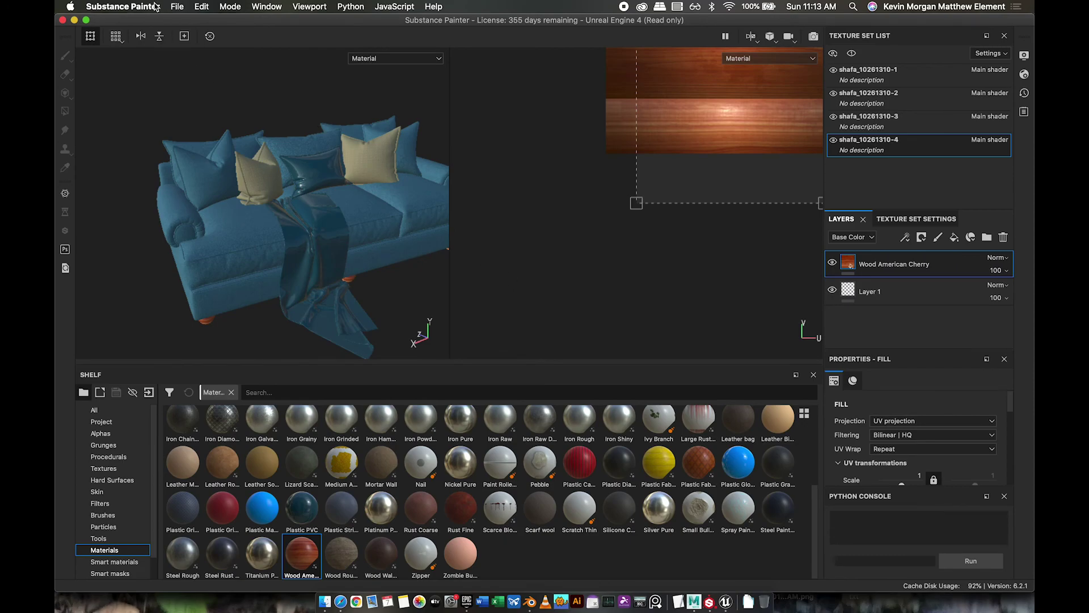
{"action": "left_click", "coordinate": [177, 6]}
{"action": "left_click", "coordinate": [187, 20]}
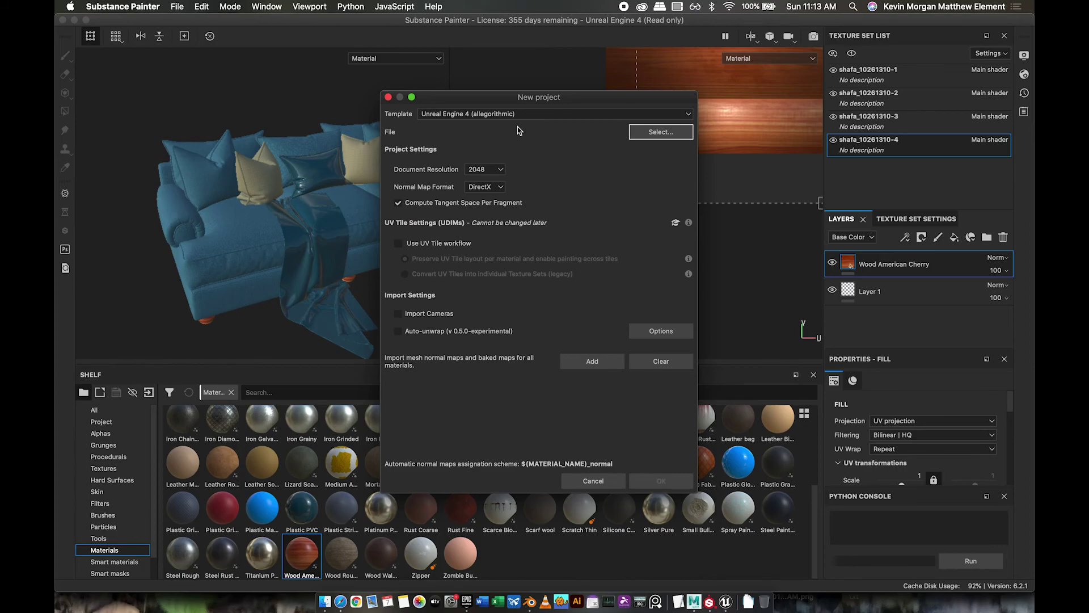
{"action": "left_click", "coordinate": [659, 132]}
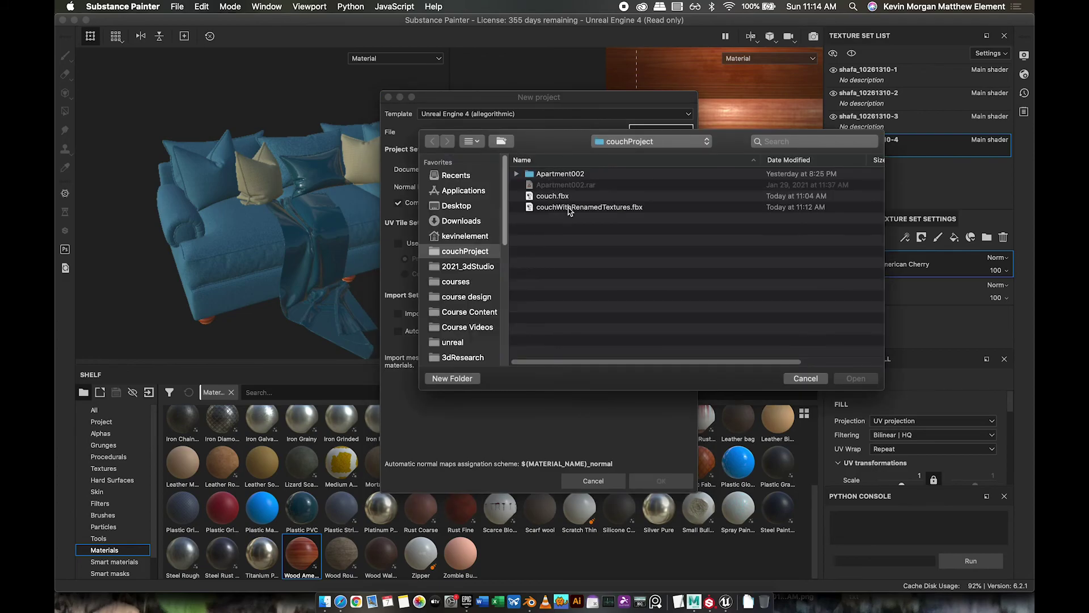
{"action": "left_click", "coordinate": [559, 208]}
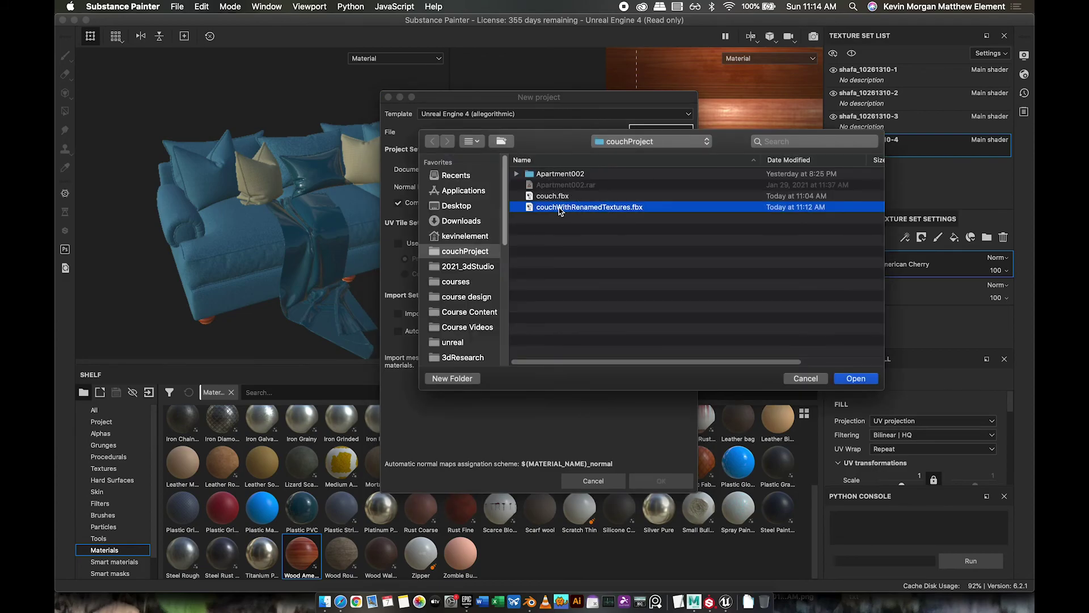
{"action": "double_click", "coordinate": [594, 211]}
Set the new project's document resolution to 1024 and create it, discarding the changes to the old project
{"action": "left_click", "coordinate": [646, 483]}
{"action": "left_click", "coordinate": [483, 170]}
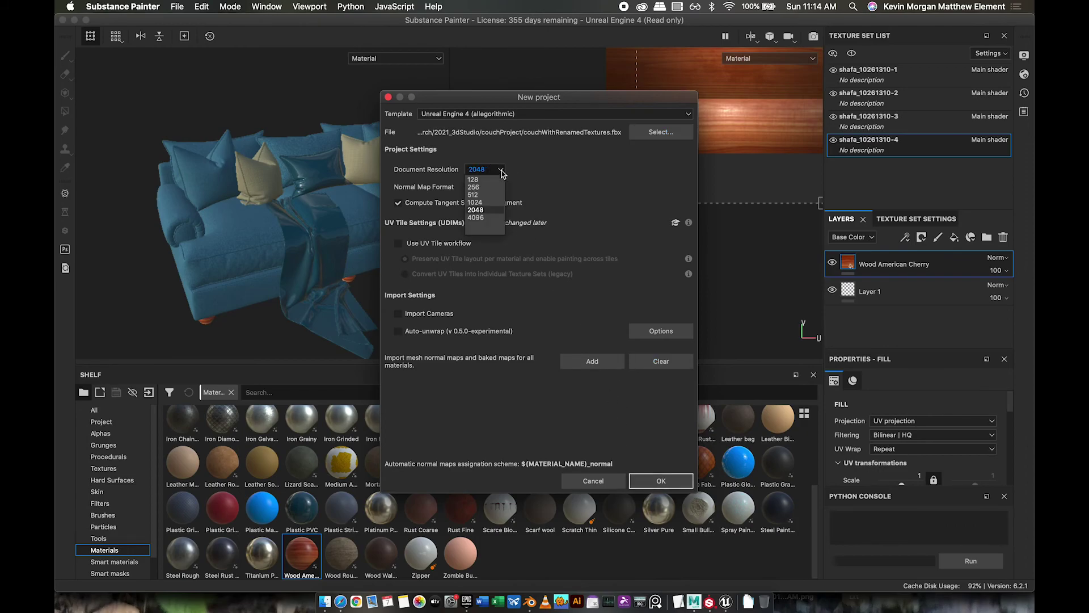
{"action": "left_click", "coordinate": [475, 203]}
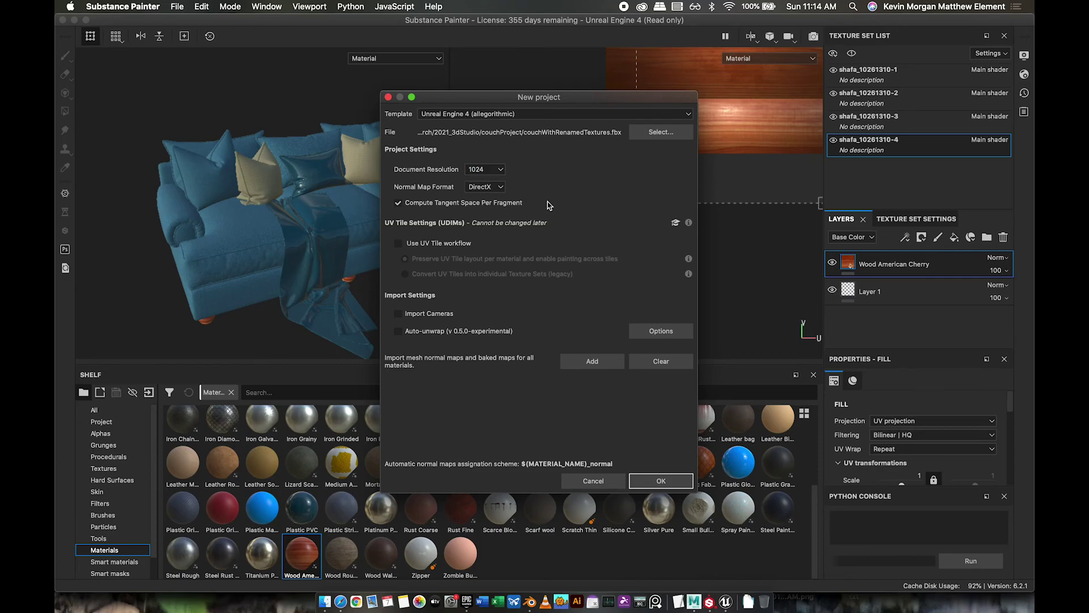
{"action": "left_click", "coordinate": [662, 478]}
{"action": "left_click", "coordinate": [662, 481]}
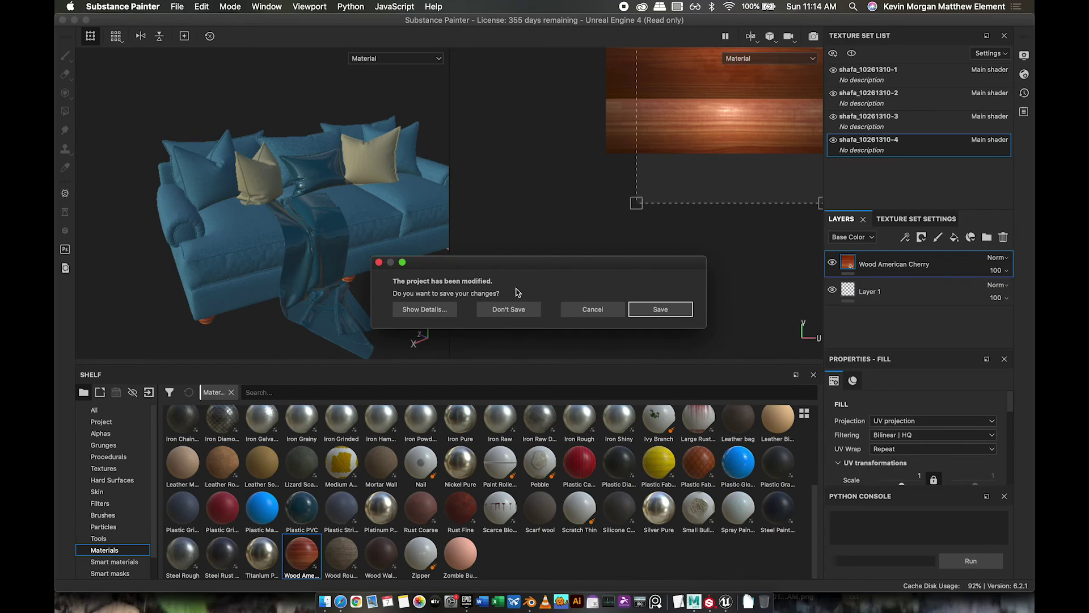
{"action": "left_click", "coordinate": [517, 313]}
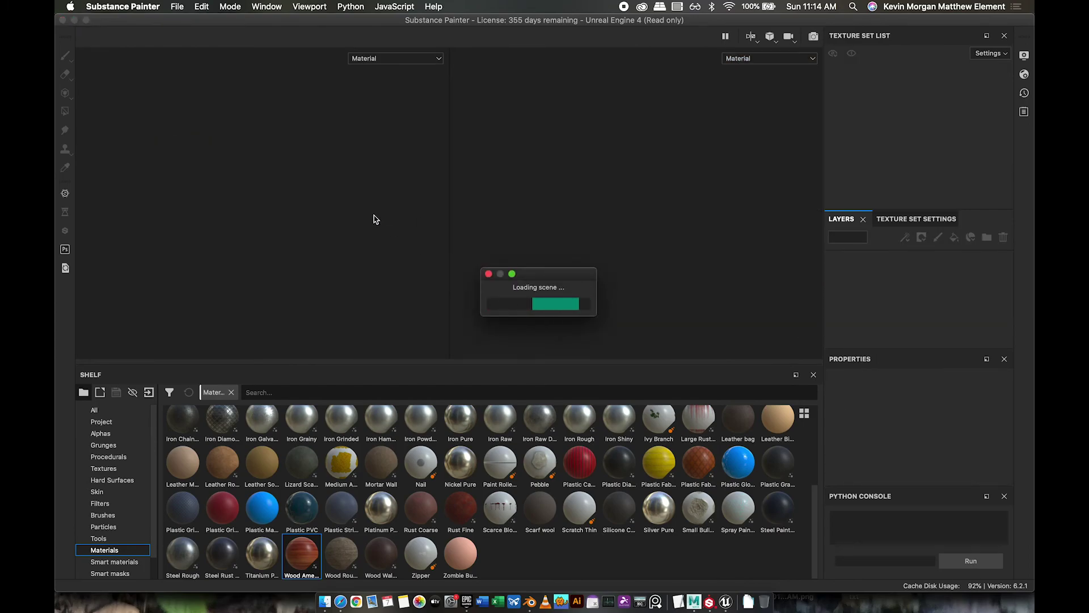
Apply the Fabric Rough material to the couch's main body
{"action": "left_click_drag", "start_coordinate": [369, 205], "coordinate": [266, 164], "text": "alt"}
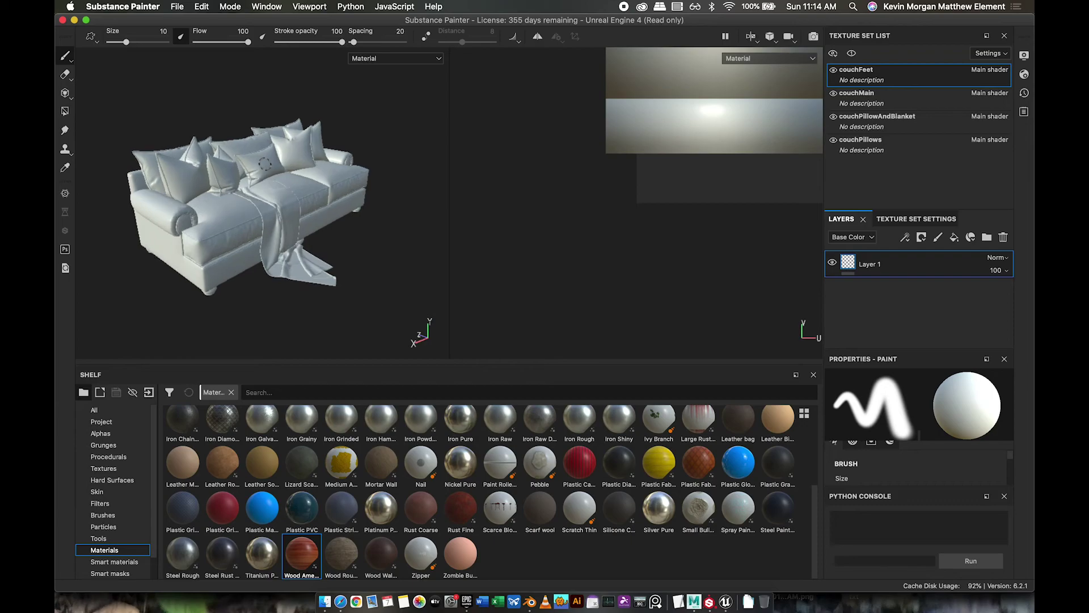
{"action": "scroll", "coordinate": [265, 164], "scroll_direction": "up", "scroll_amount": 5}
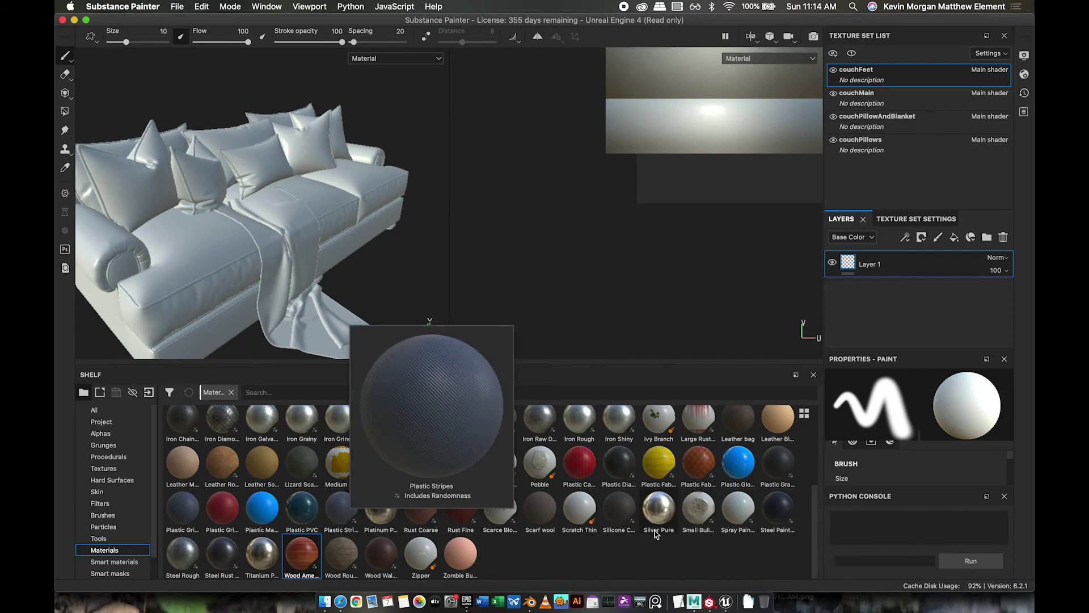
{"action": "mouse_move", "coordinate": [536, 497]}
{"action": "scroll", "coordinate": [536, 496], "scroll_direction": "up", "scroll_amount": 5}
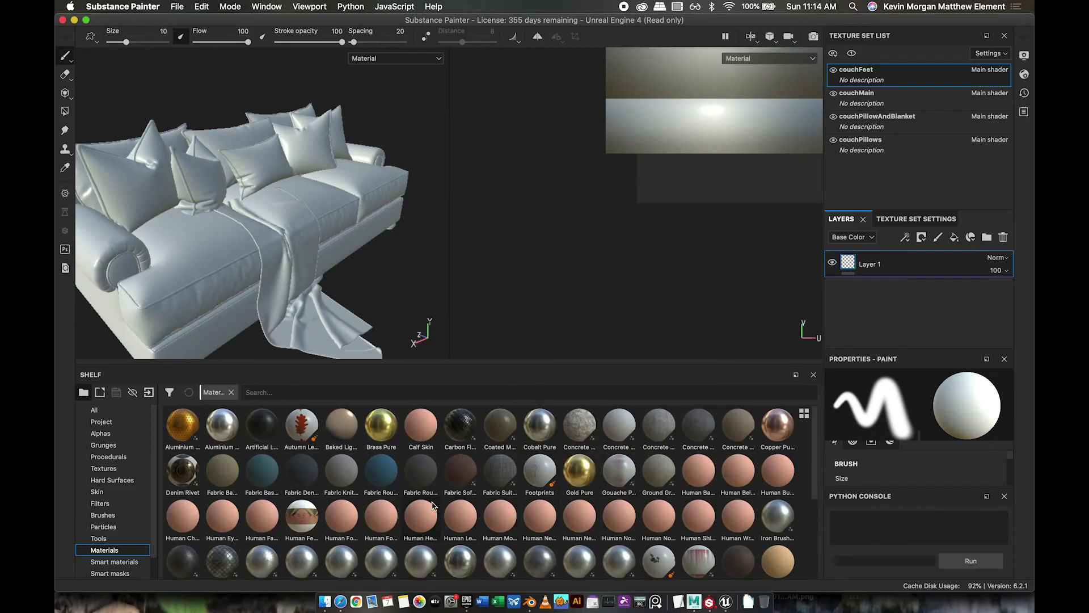
{"action": "mouse_move", "coordinate": [384, 483]}
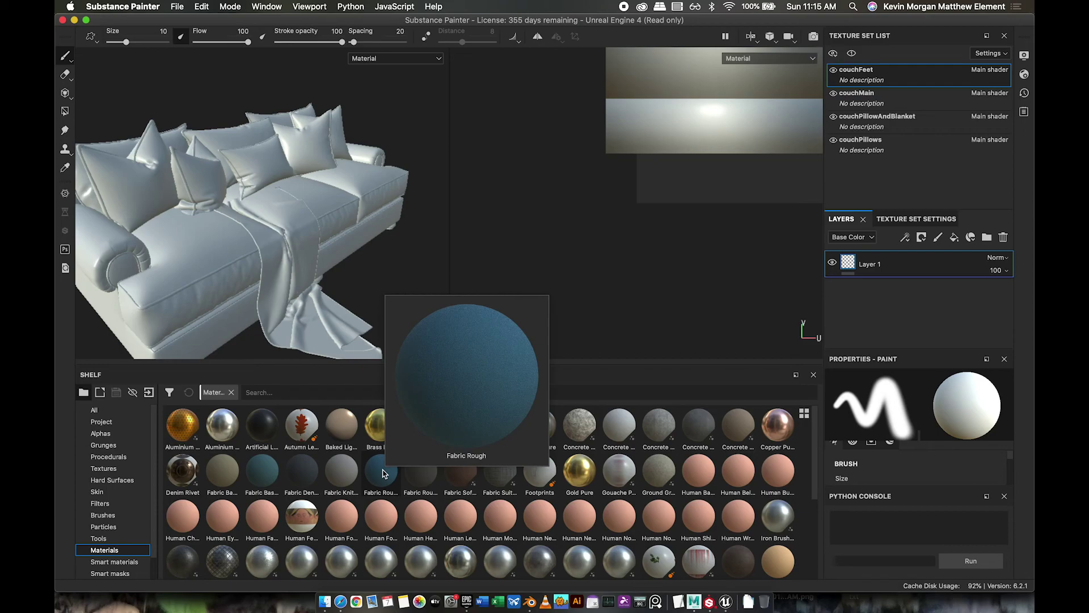
{"action": "left_click_drag", "start_coordinate": [387, 476], "coordinate": [202, 260]}
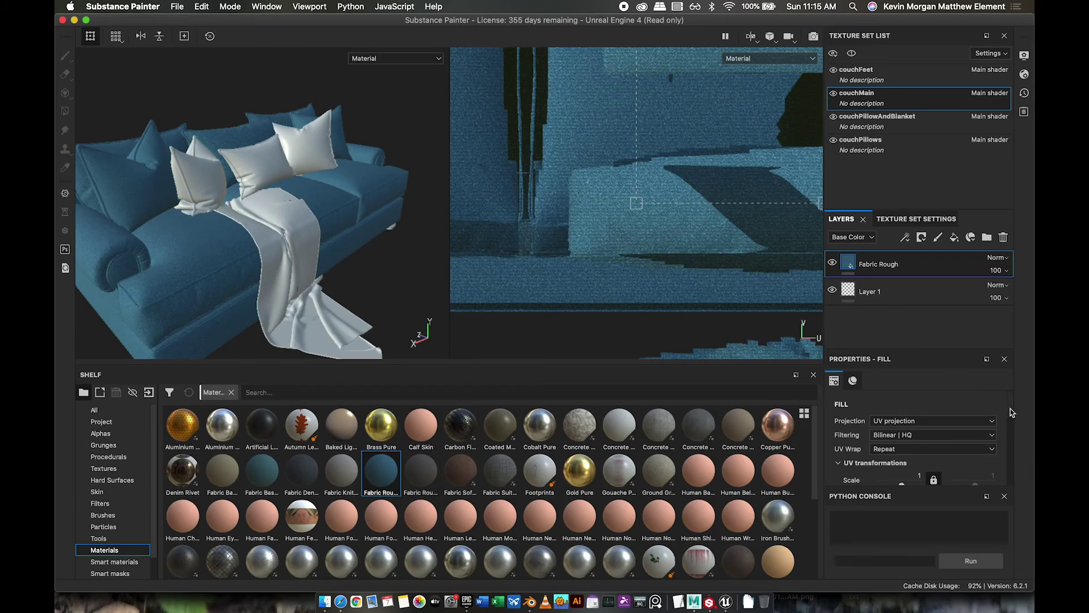
Change the Fabric Rough color on the couch's main body to a muted olive green
{"action": "left_click_drag", "start_coordinate": [1012, 410], "coordinate": [1016, 480]}
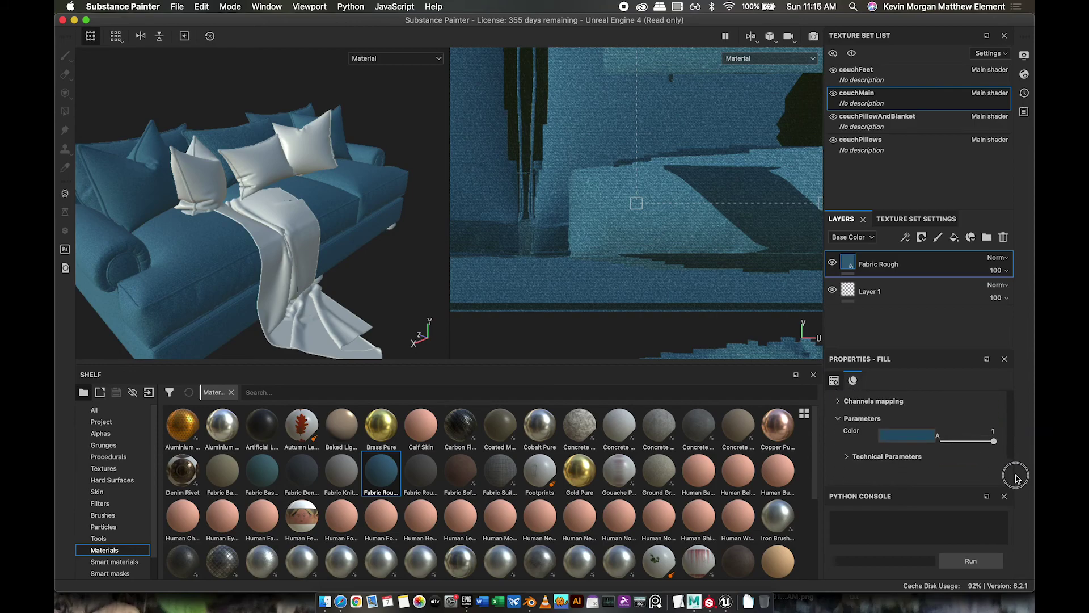
{"action": "left_click", "coordinate": [919, 435]}
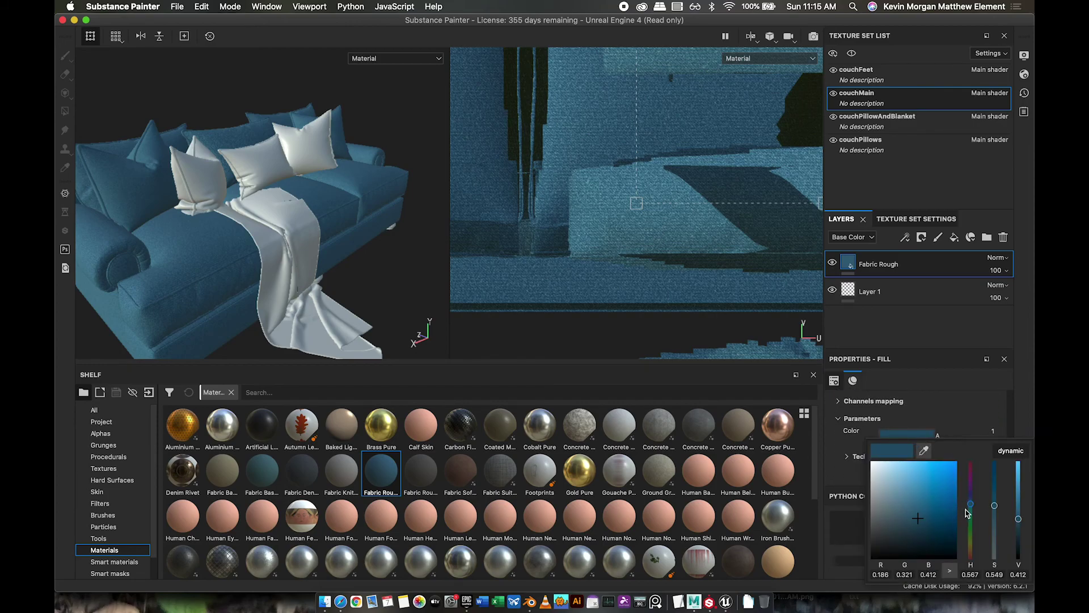
{"action": "mouse_move", "coordinate": [969, 538]}
{"action": "left_mouse_down"}
{"action": "mouse_move", "coordinate": [972, 547]}
{"action": "mouse_move", "coordinate": [906, 531]}
{"action": "mouse_move", "coordinate": [895, 517]}
{"action": "left_mouse_up"}
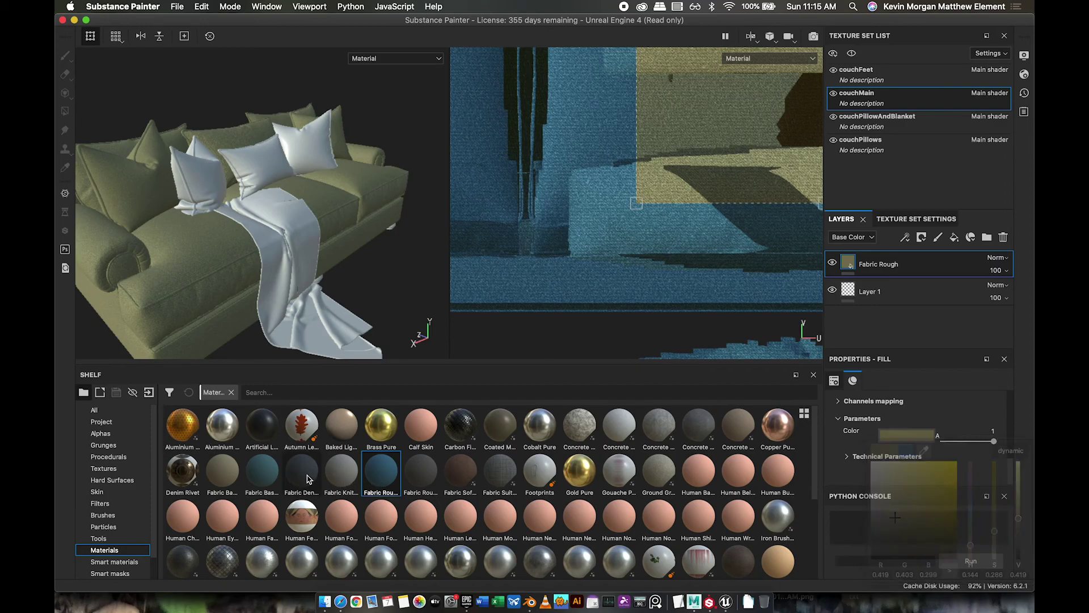
Apply Fabric Denim Base to the couchPillows set and Plastic Cables Braided to the middle pillow and blanket
{"action": "left_click_drag", "start_coordinate": [306, 475], "coordinate": [206, 180]}
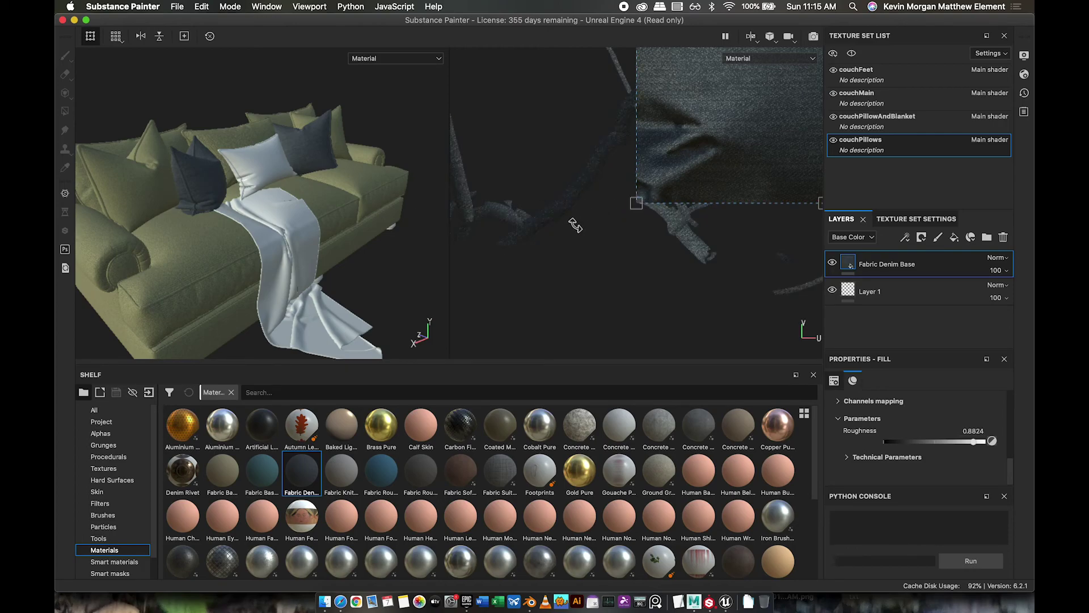
{"action": "scroll", "coordinate": [499, 488], "scroll_direction": "down", "scroll_amount": 5}
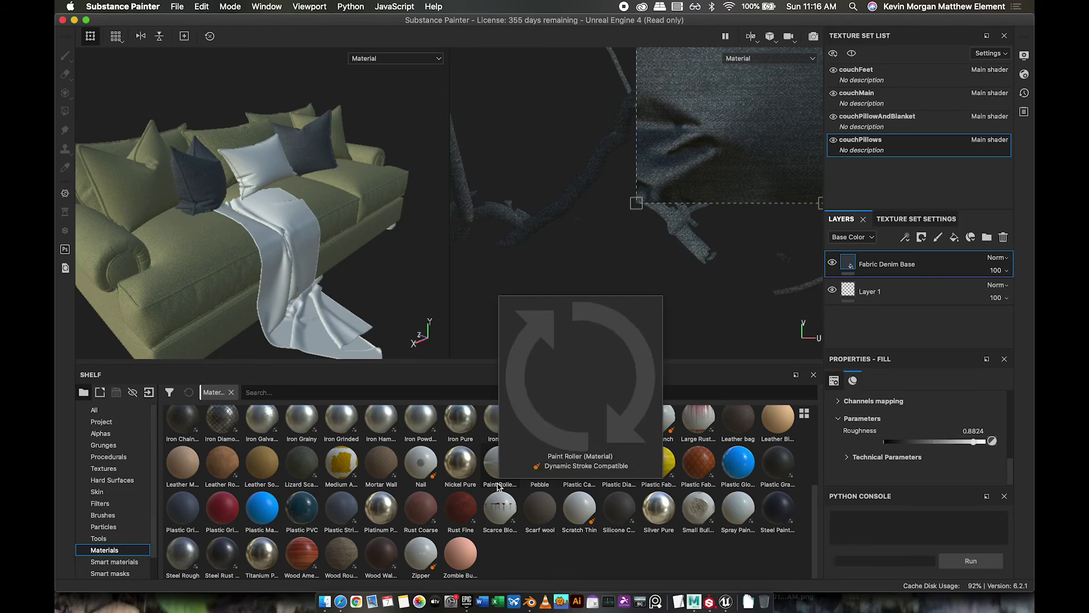
{"action": "mouse_move", "coordinate": [586, 476]}
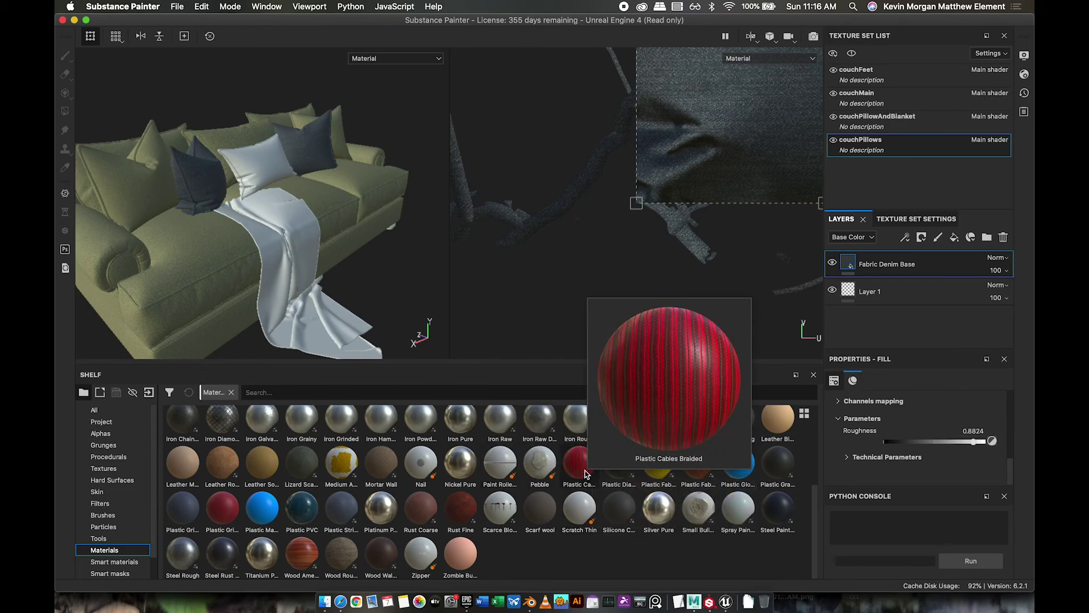
{"action": "left_click_drag", "start_coordinate": [586, 474], "coordinate": [301, 247]}
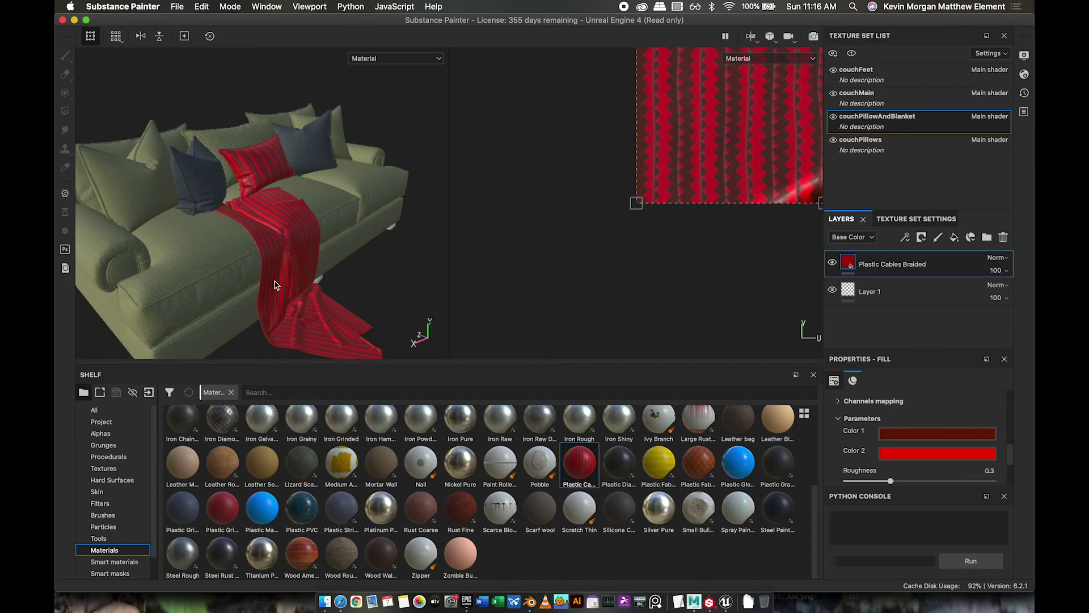
Apply Wood American Cherry to the couch feet, preview the couch in an Iray render and return to painting mode
{"action": "middle_click_drag", "start_coordinate": [272, 286], "coordinate": [307, 260]}
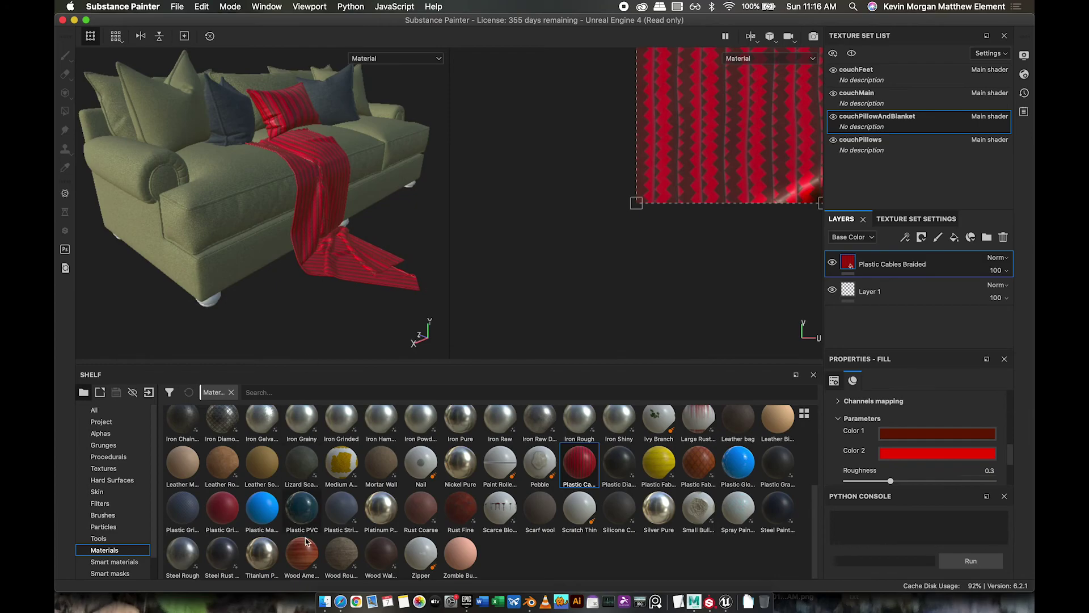
{"action": "left_click_drag", "start_coordinate": [304, 574], "coordinate": [216, 304]}
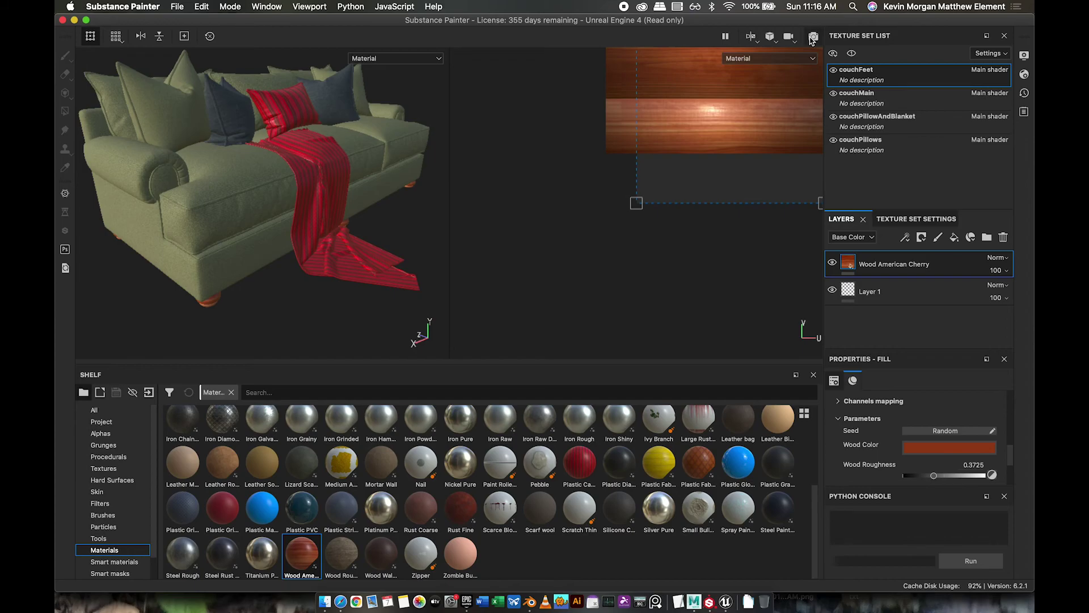
{"action": "key", "text": "F10"}
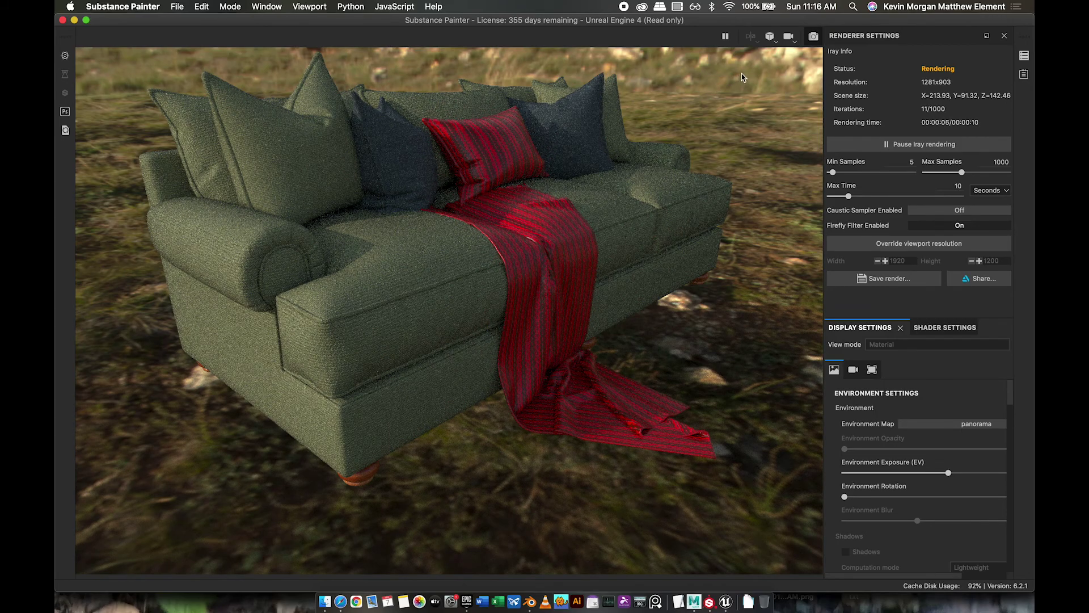
{"action": "left_click", "coordinate": [814, 38]}
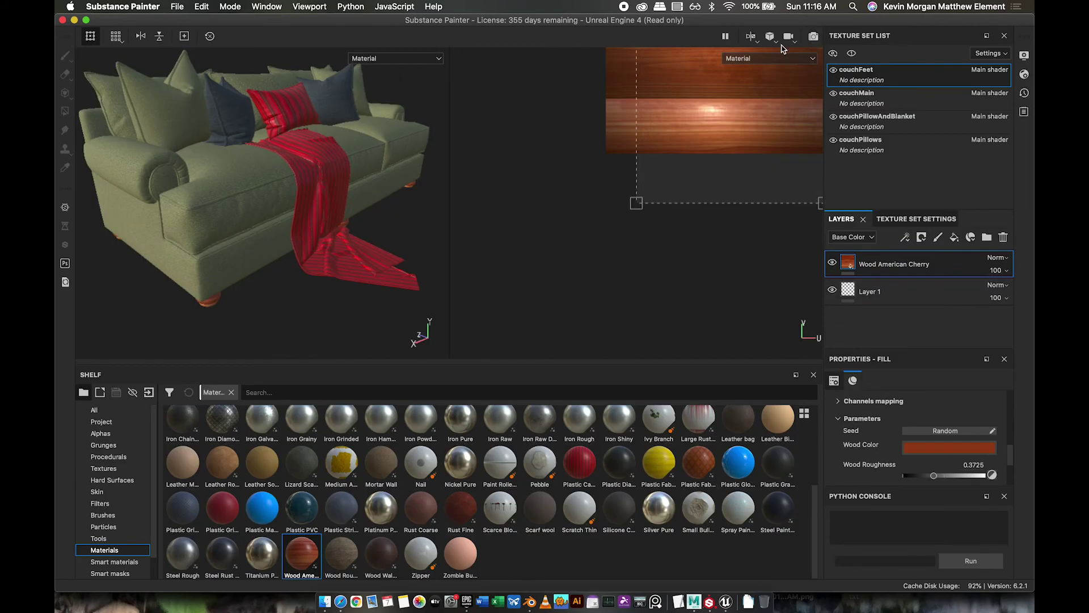
Save the project as couchTexturig in the couchProject folder
{"action": "left_click", "coordinate": [179, 8]}
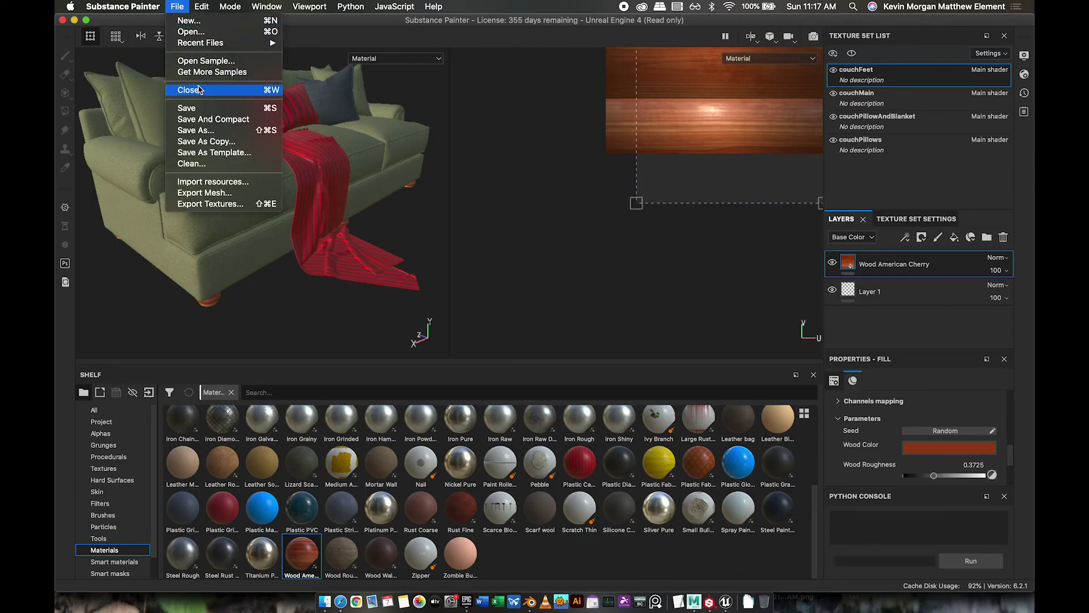
{"action": "left_click", "coordinate": [217, 133]}
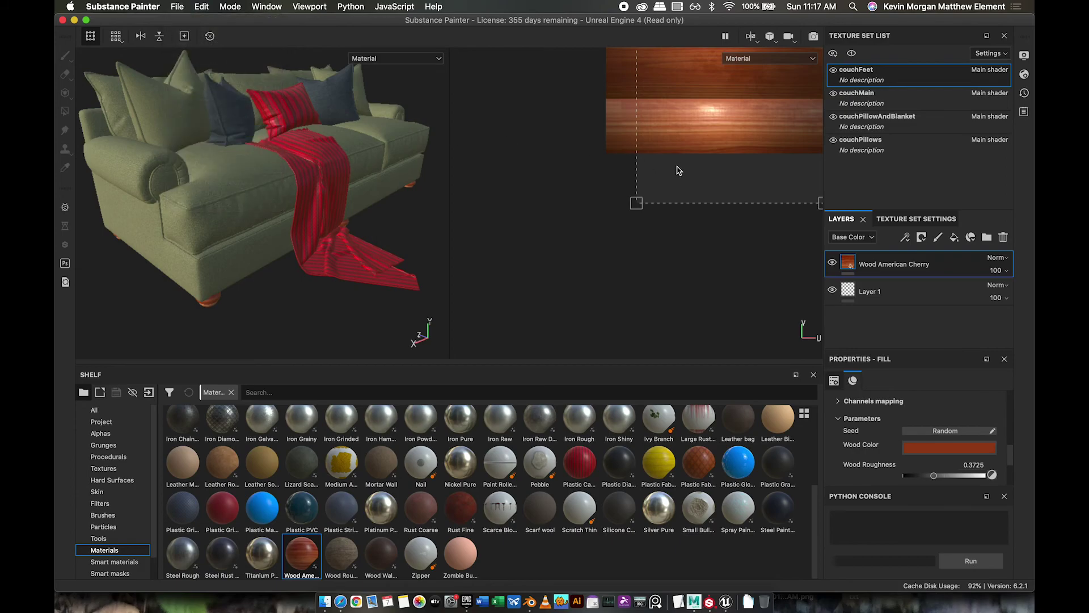
{"action": "left_click", "coordinate": [352, 256]}
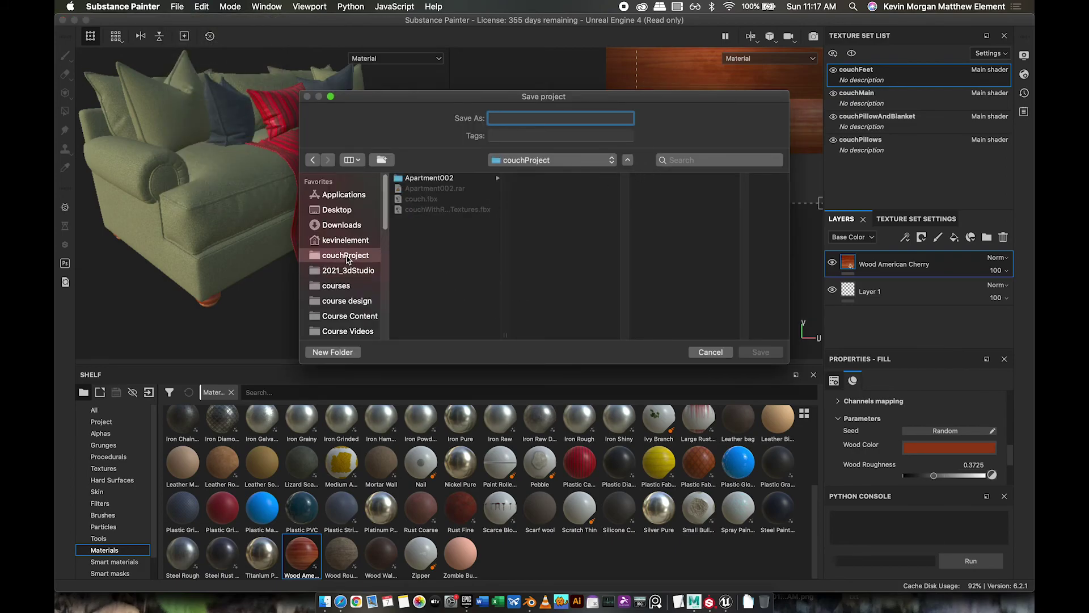
{"action": "type", "text": "couchTexturig"}
{"action": "key", "text": "Return"}
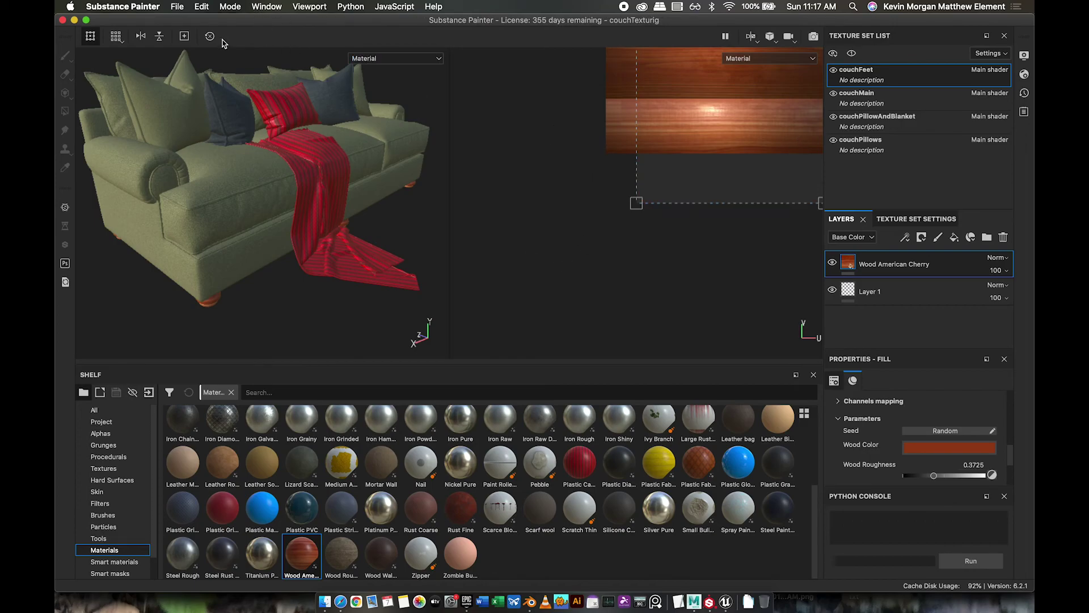
Set up the texture export with the Arnold (AiStandard) output template and a 16-bit depth
{"action": "left_click", "coordinate": [178, 6]}
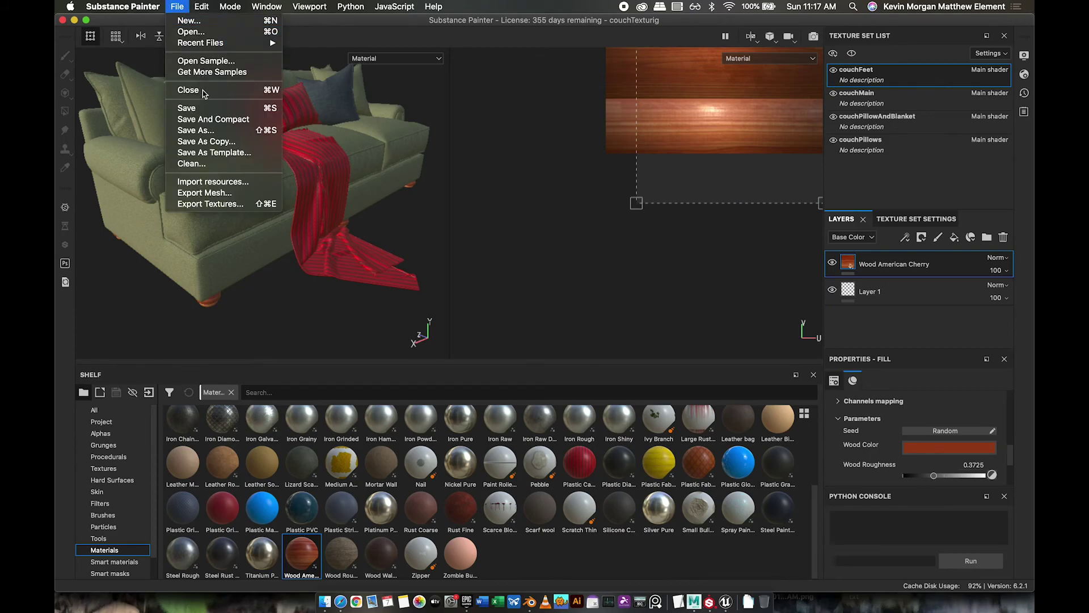
{"action": "left_click", "coordinate": [254, 205]}
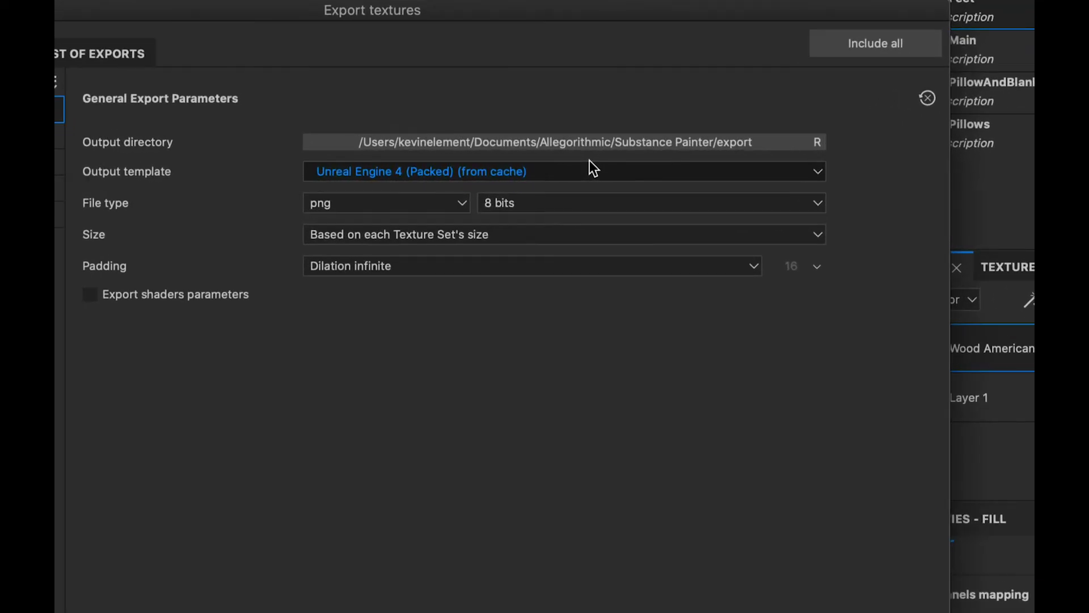
{"action": "left_click", "coordinate": [671, 170]}
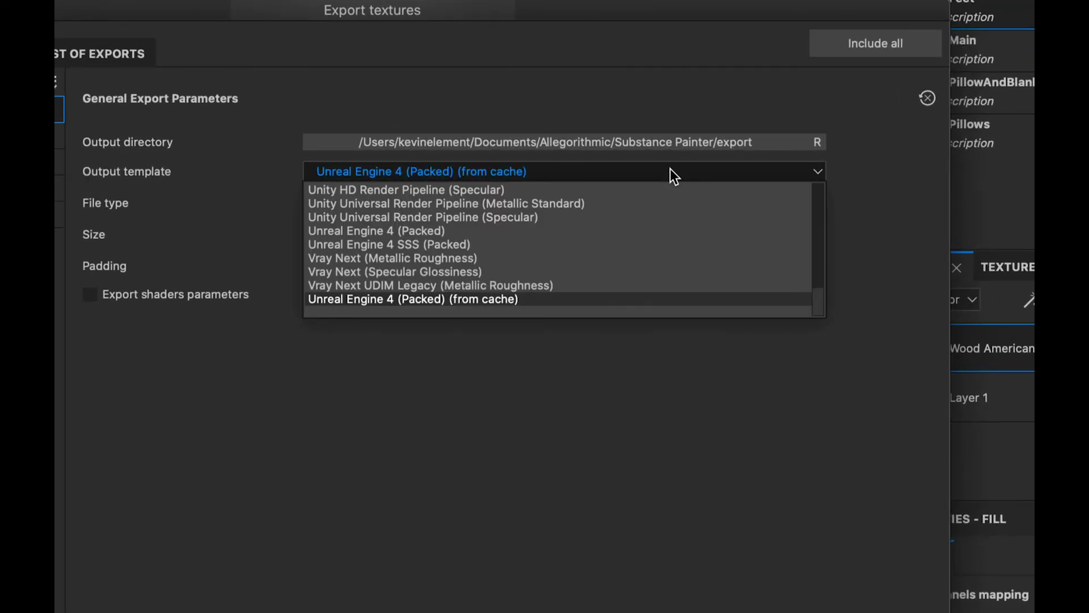
{"action": "scroll", "coordinate": [628, 265], "scroll_direction": "up", "scroll_amount": 8}
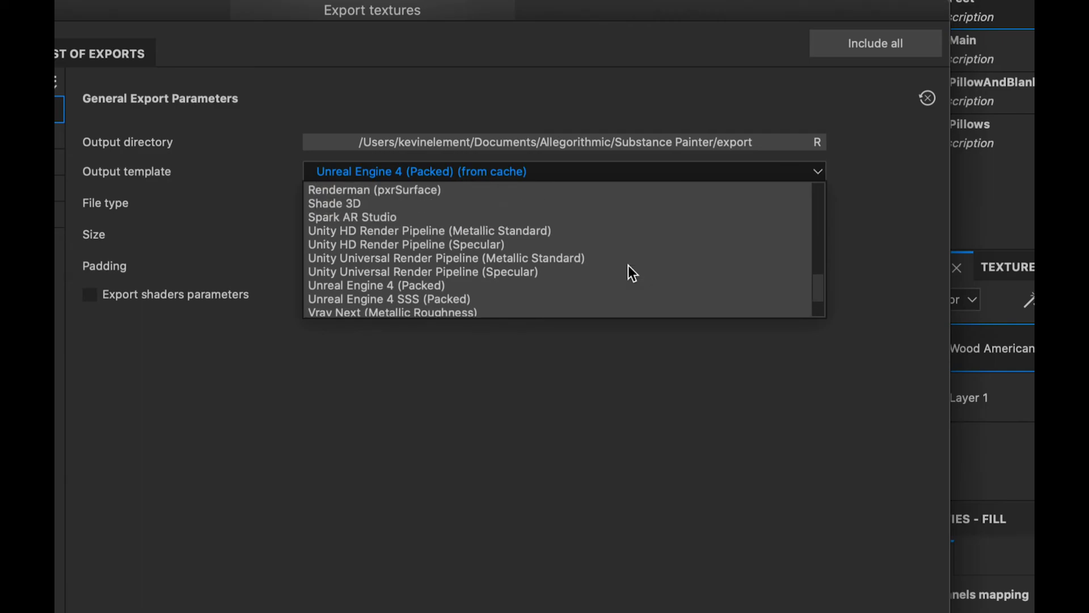
{"action": "scroll", "coordinate": [628, 265], "scroll_direction": "up", "scroll_amount": 5}
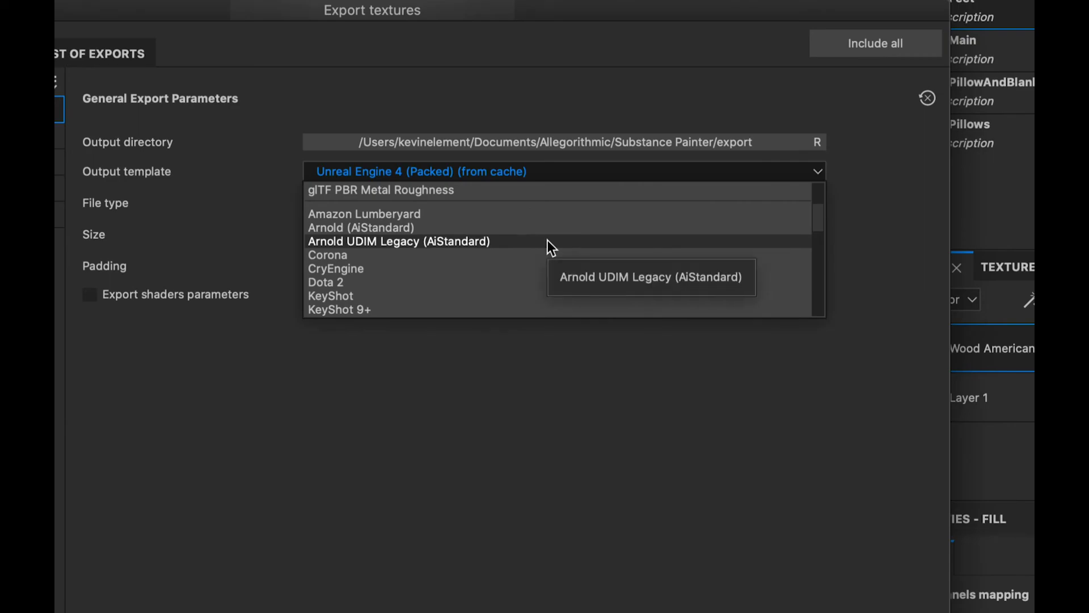
{"action": "scroll", "coordinate": [548, 243], "scroll_direction": "down", "scroll_amount": 5}
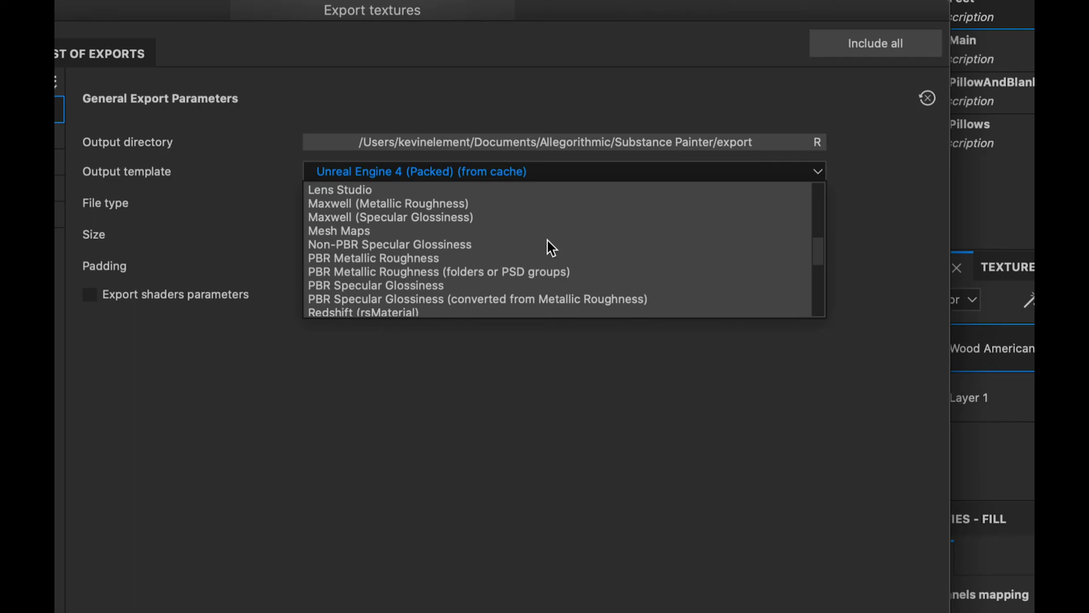
{"action": "scroll", "coordinate": [547, 241], "scroll_direction": "down", "scroll_amount": 3}
{"action": "scroll", "coordinate": [548, 242], "scroll_direction": "up", "scroll_amount": 3}
{"action": "scroll", "coordinate": [547, 240], "scroll_direction": "up", "scroll_amount": 3}
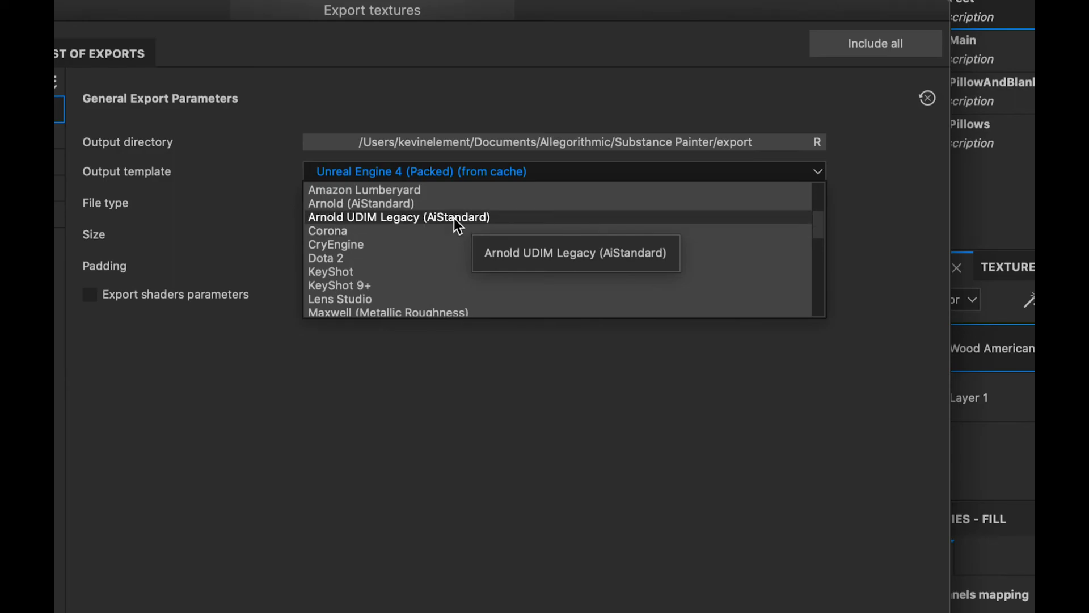
{"action": "scroll", "coordinate": [457, 255], "scroll_direction": "down", "scroll_amount": 5}
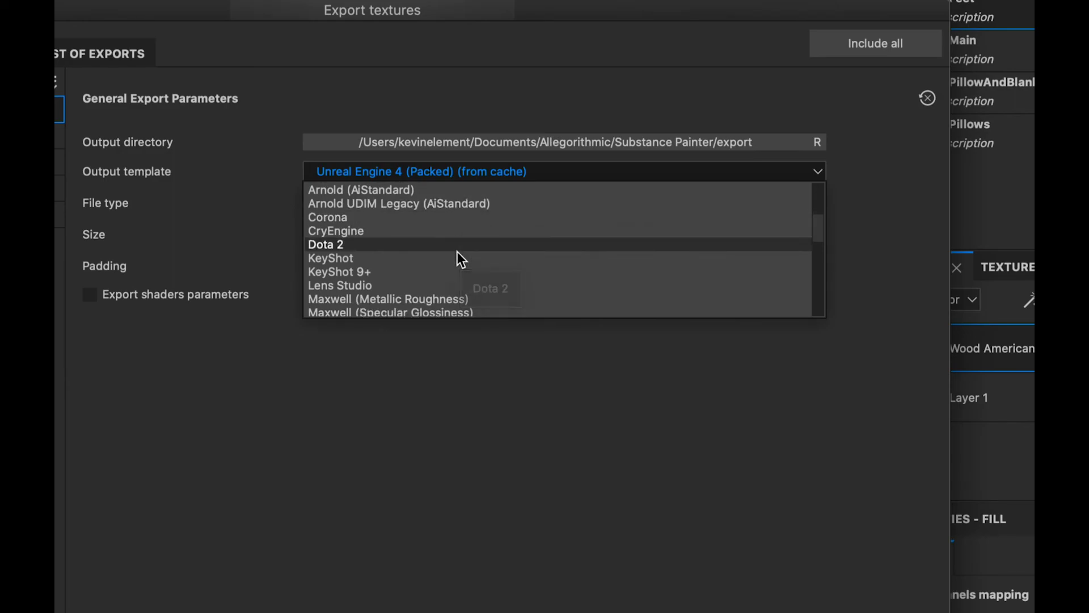
{"action": "scroll", "coordinate": [457, 252], "scroll_direction": "down", "scroll_amount": 6}
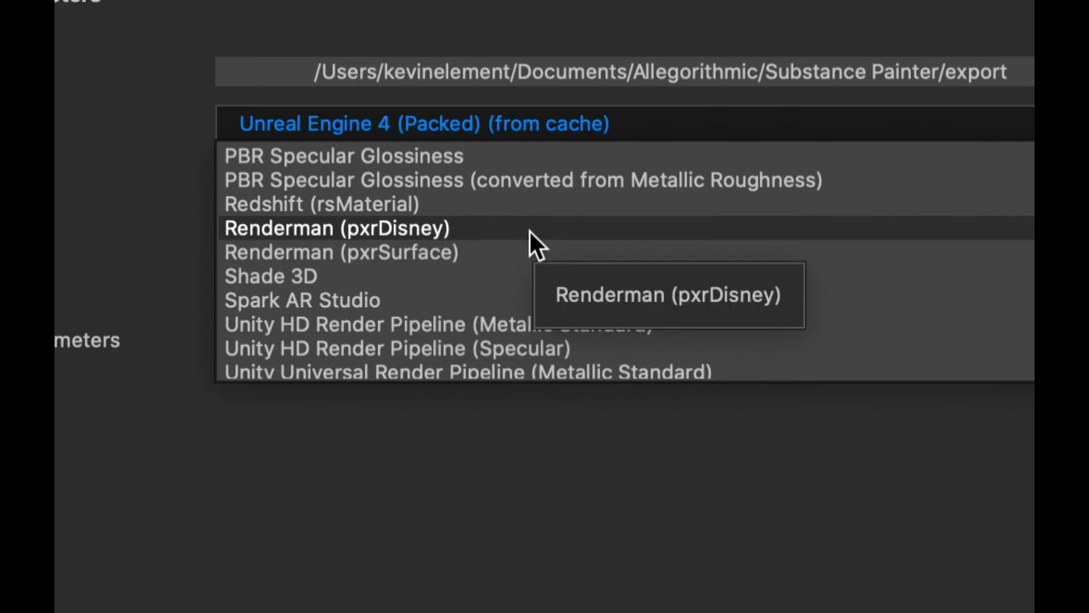
{"action": "scroll", "coordinate": [529, 229], "scroll_direction": "down", "scroll_amount": 5}
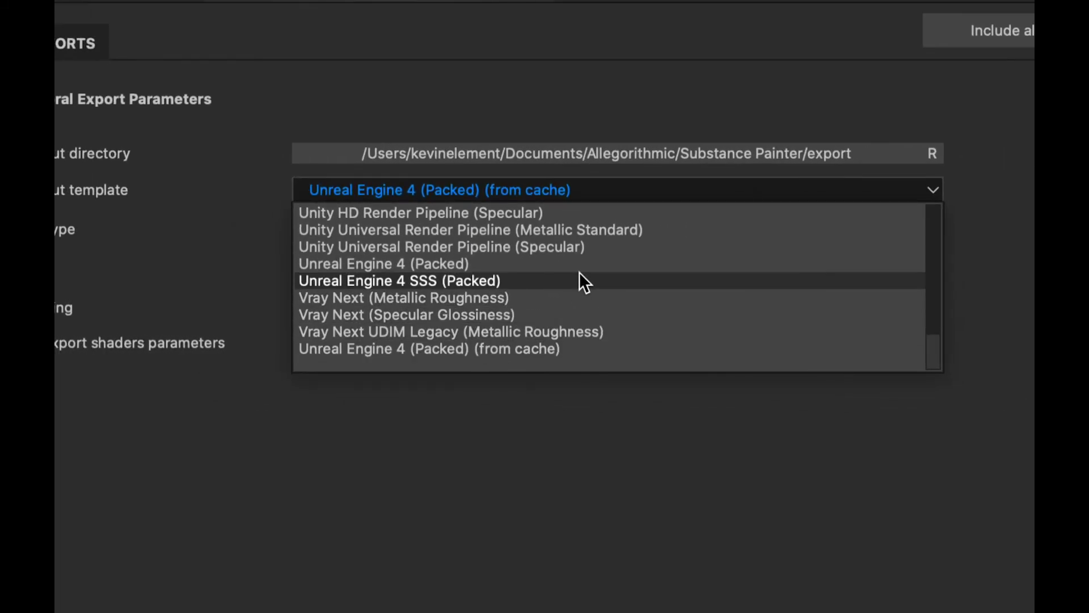
{"action": "scroll", "coordinate": [581, 278], "scroll_direction": "up", "scroll_amount": 3}
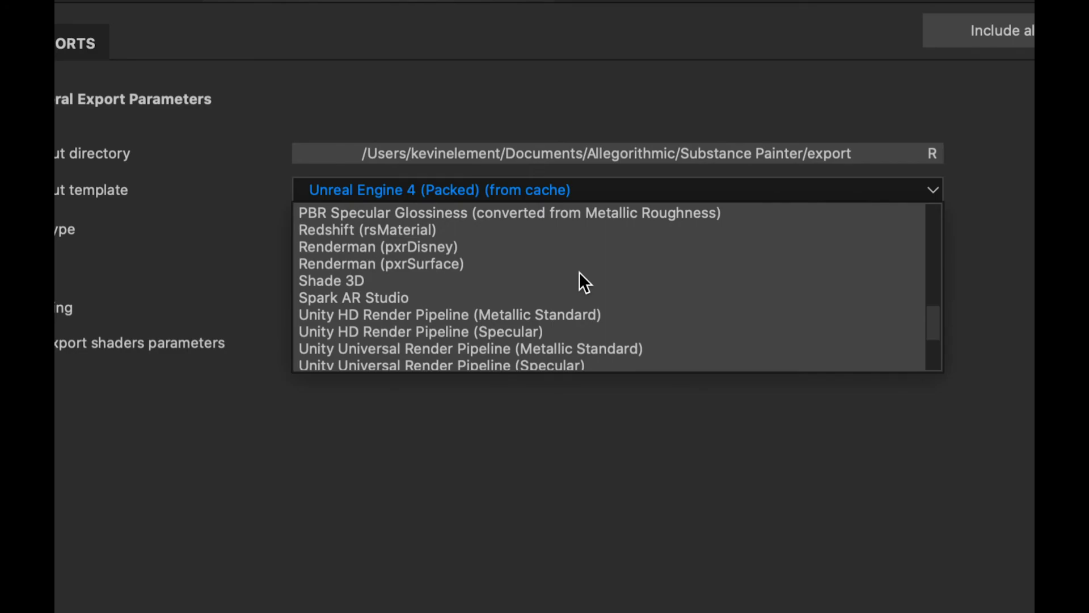
{"action": "scroll", "coordinate": [579, 272], "scroll_direction": "up", "scroll_amount": 7}
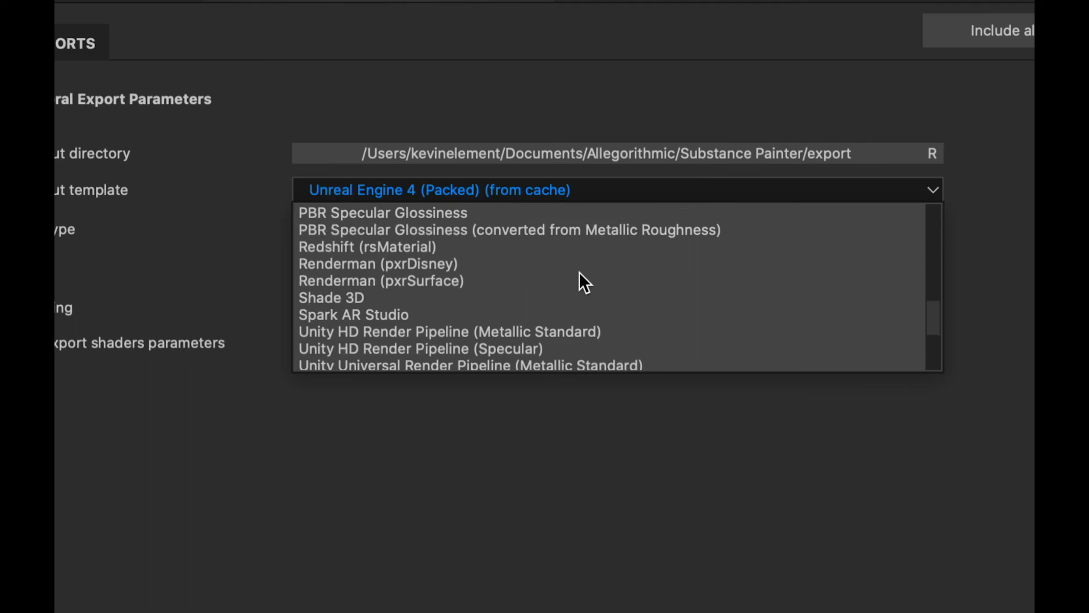
{"action": "scroll", "coordinate": [580, 272], "scroll_direction": "up", "scroll_amount": 3}
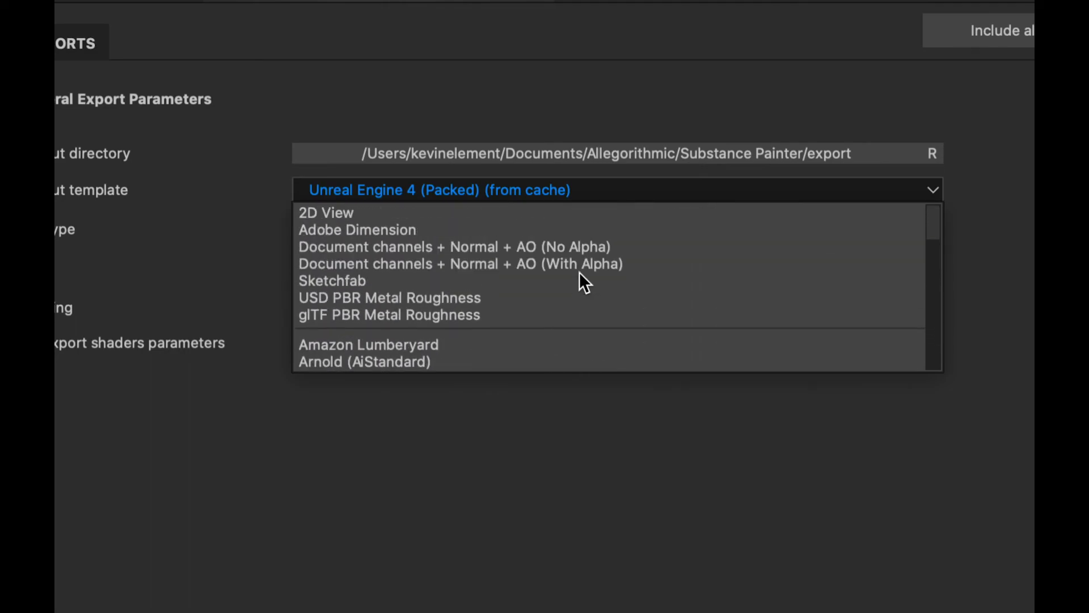
{"action": "scroll", "coordinate": [580, 272], "scroll_direction": "down", "scroll_amount": 4}
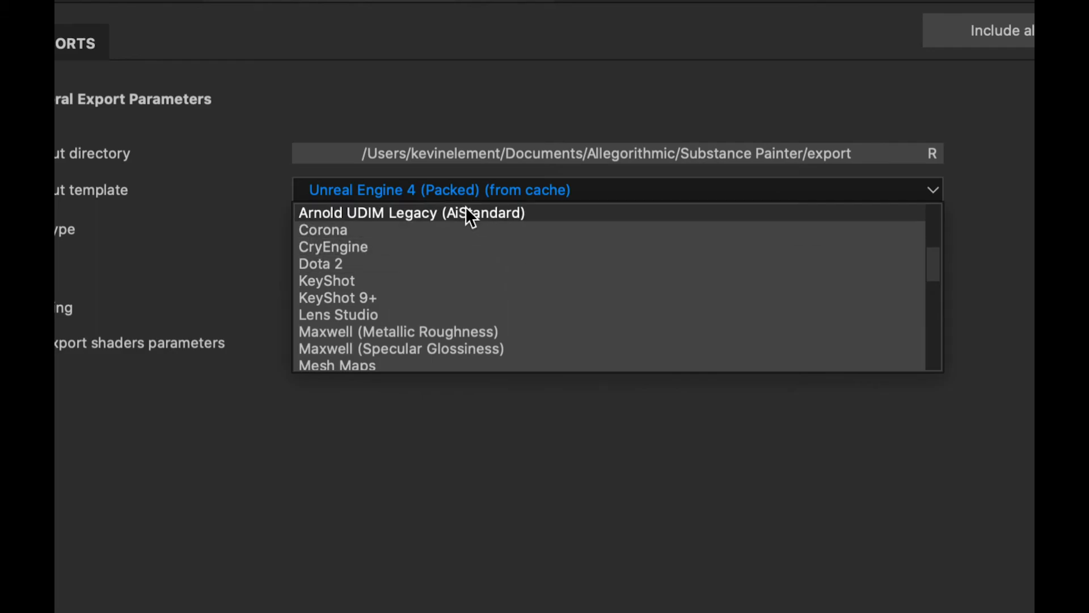
{"action": "scroll", "coordinate": [546, 217], "scroll_direction": "up", "scroll_amount": 3}
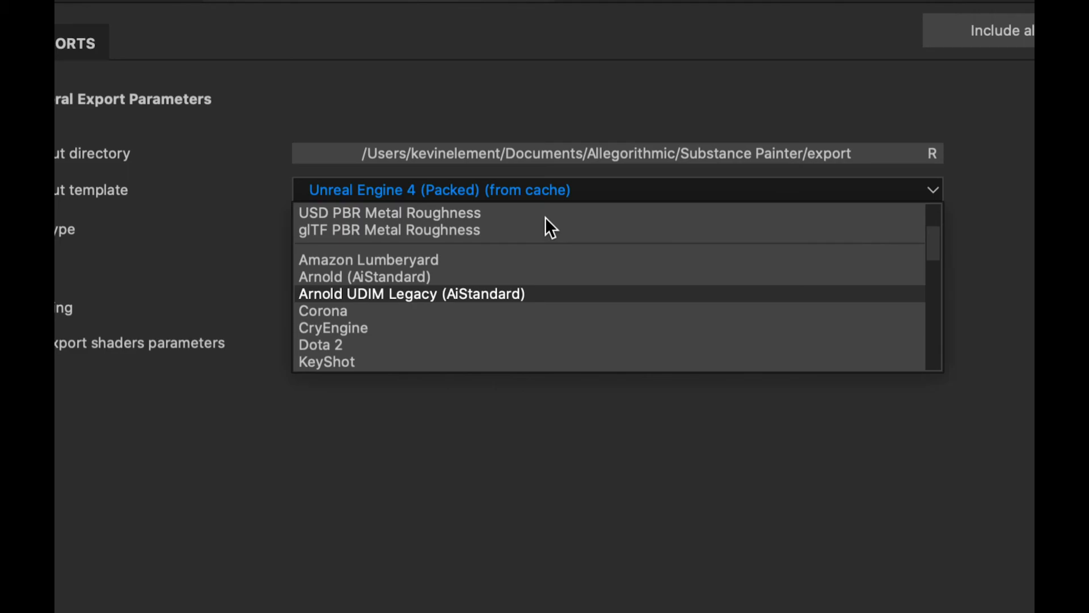
{"action": "left_click", "coordinate": [468, 278]}
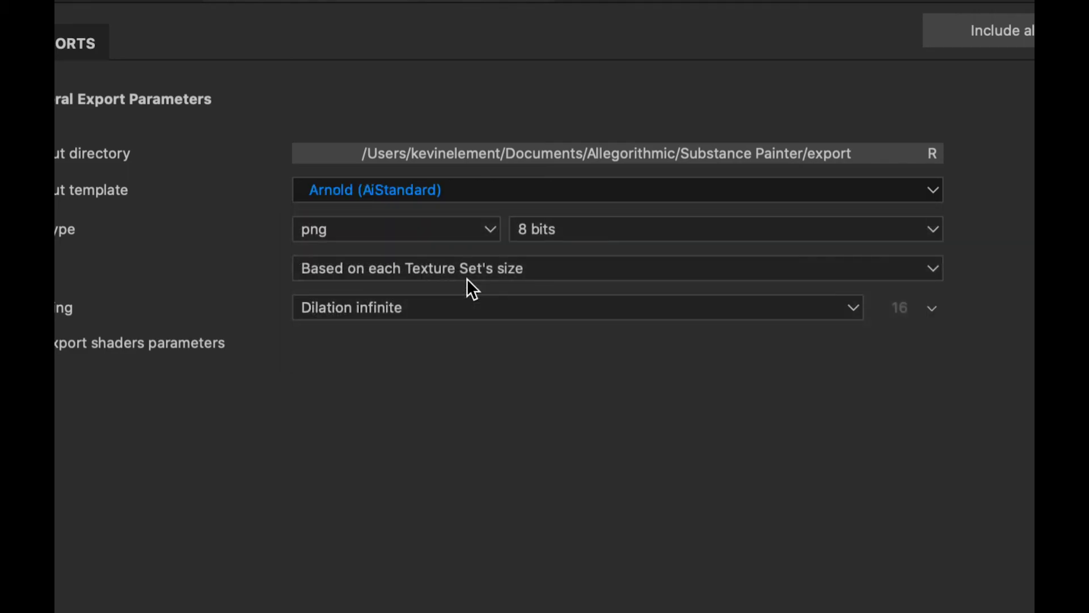
{"action": "left_click", "coordinate": [931, 229]}
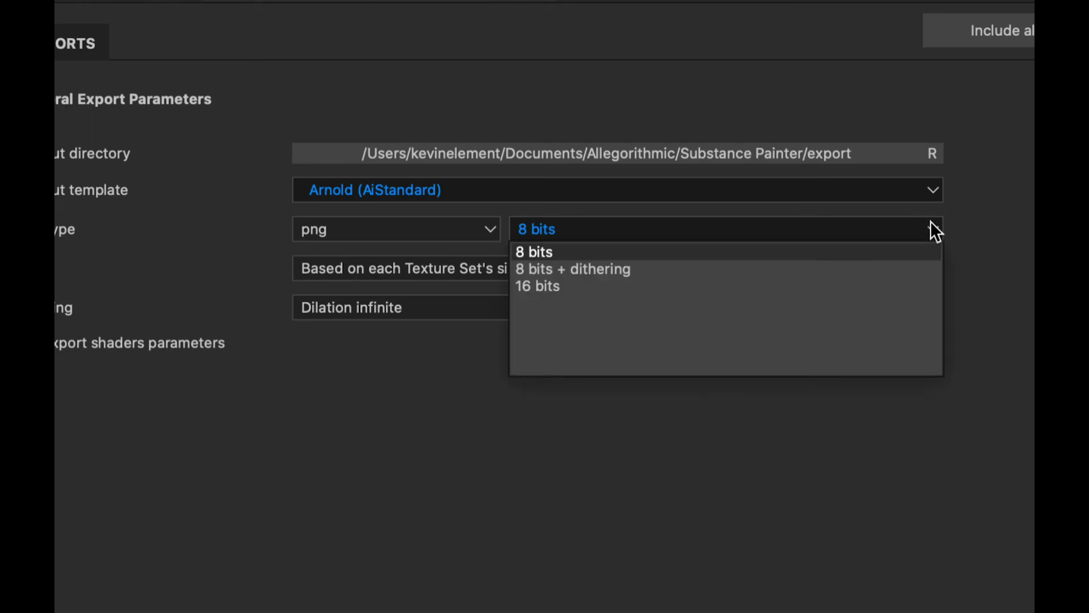
{"action": "left_click", "coordinate": [853, 285]}
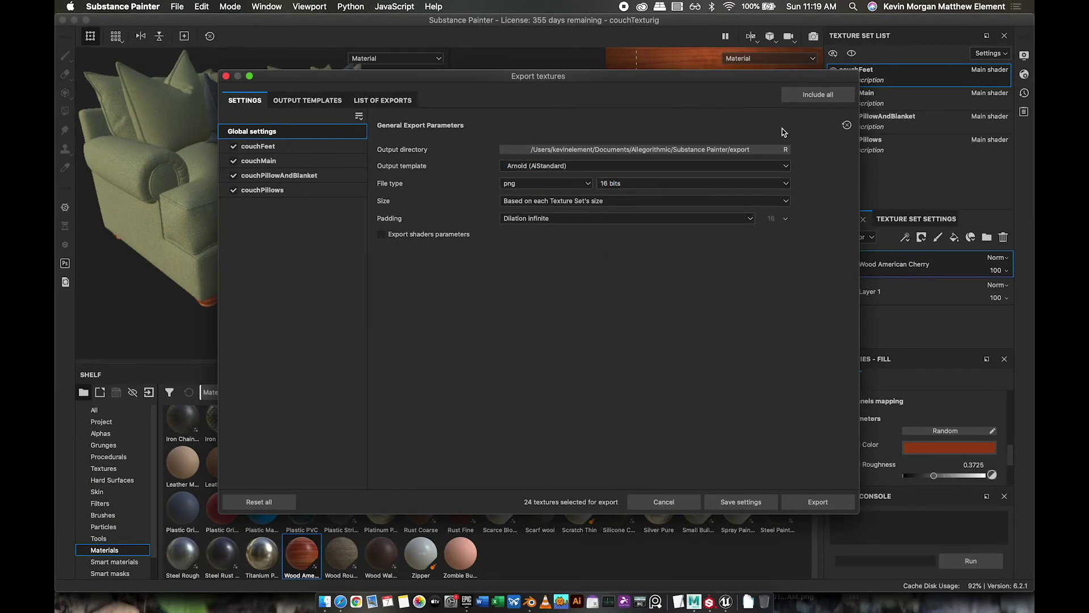
Create a couchTextures folder inside couchProject and set it as the output directory for the export
{"action": "left_click", "coordinate": [769, 151]}
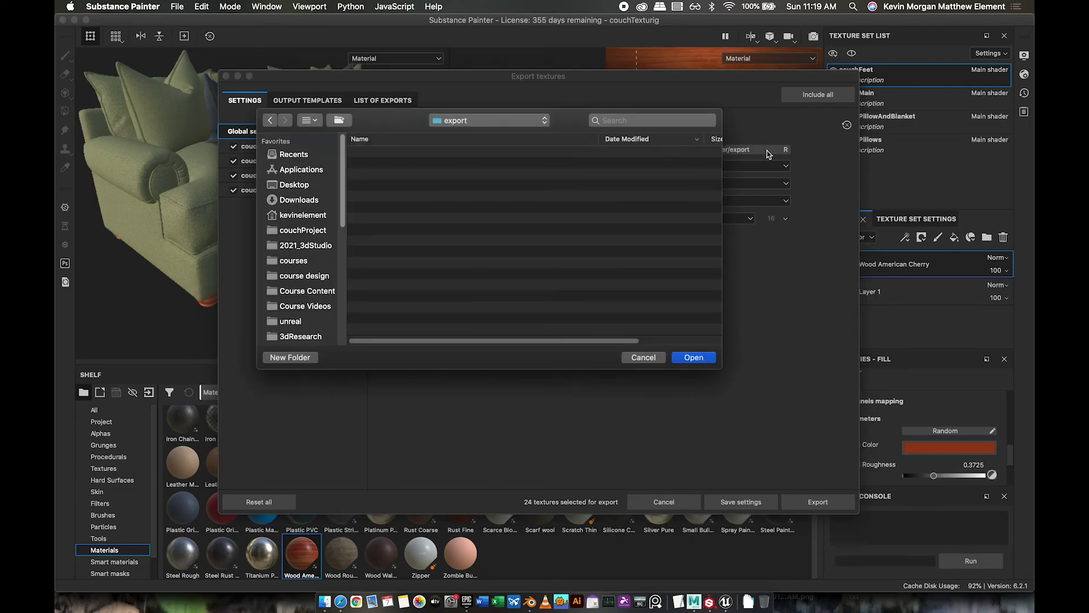
{"action": "left_click", "coordinate": [309, 233]}
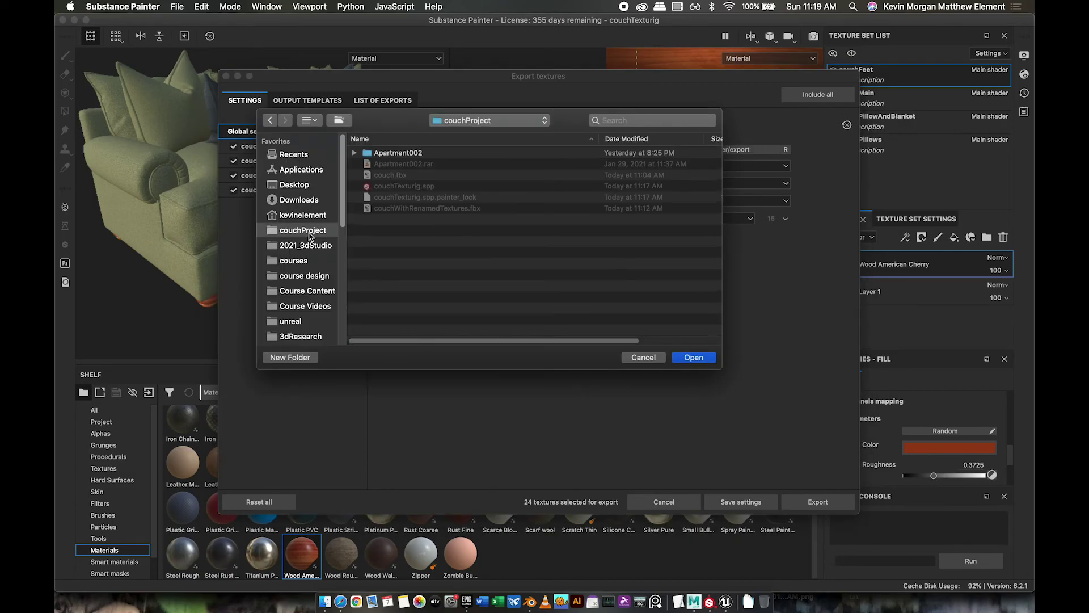
{"action": "left_click", "coordinate": [290, 357]}
{"action": "type", "text": "couchTexture"}
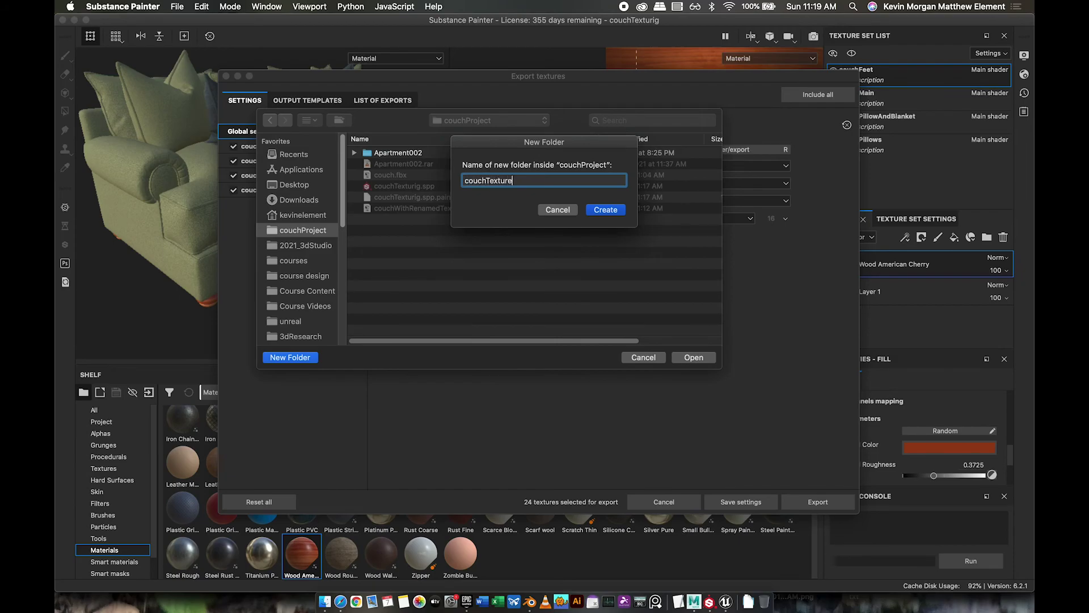
{"action": "type", "text": "s"}
{"action": "left_click", "coordinate": [609, 212]}
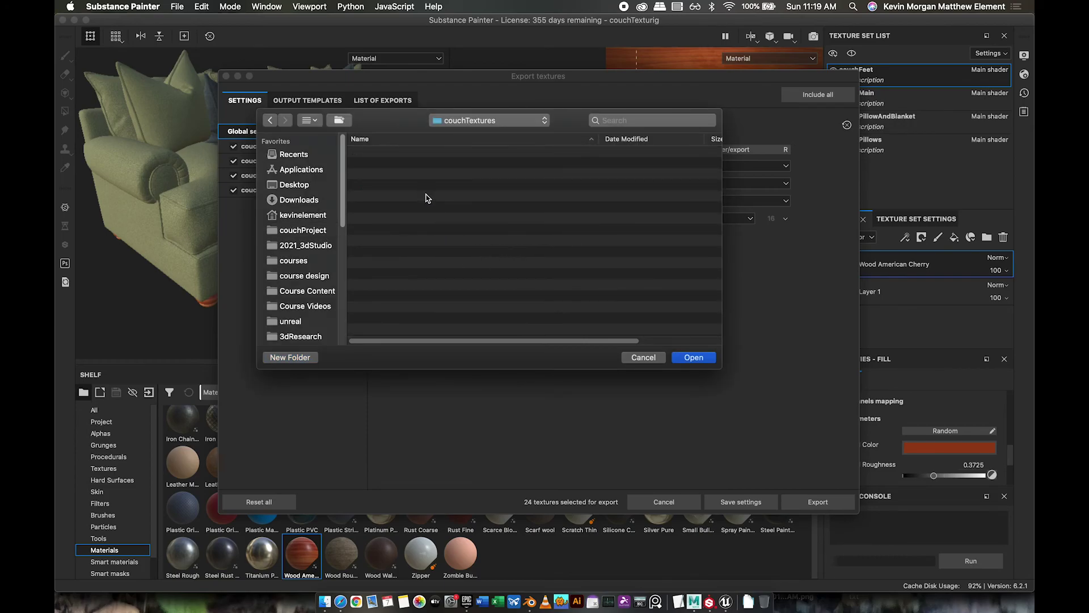
{"action": "left_click", "coordinate": [694, 357]}
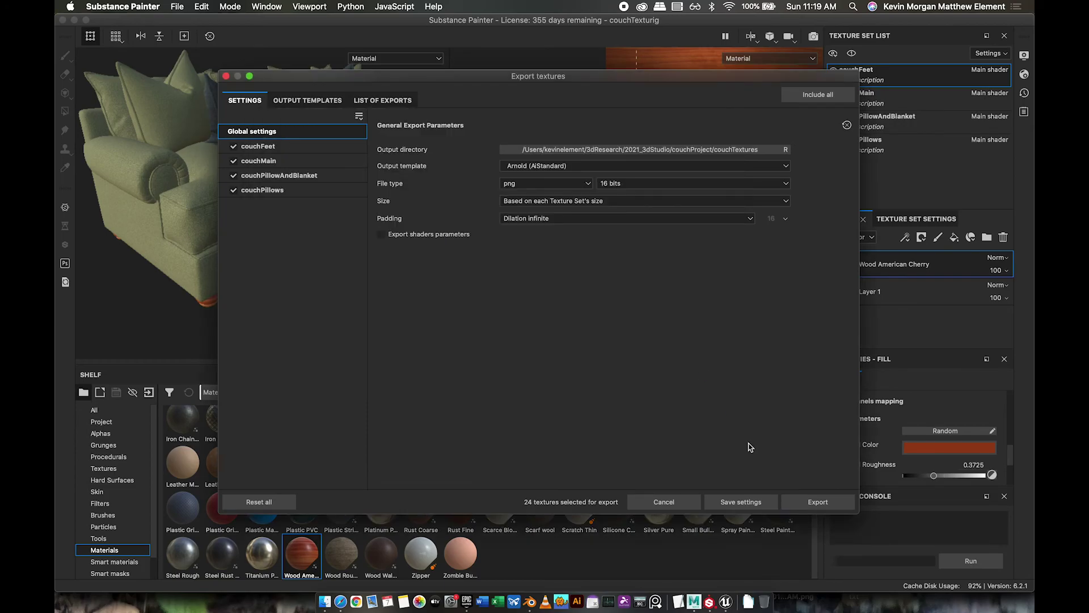
Export the textures of all four couch texture sets, check the exported file list and close the export window
{"action": "left_click", "coordinate": [807, 502]}
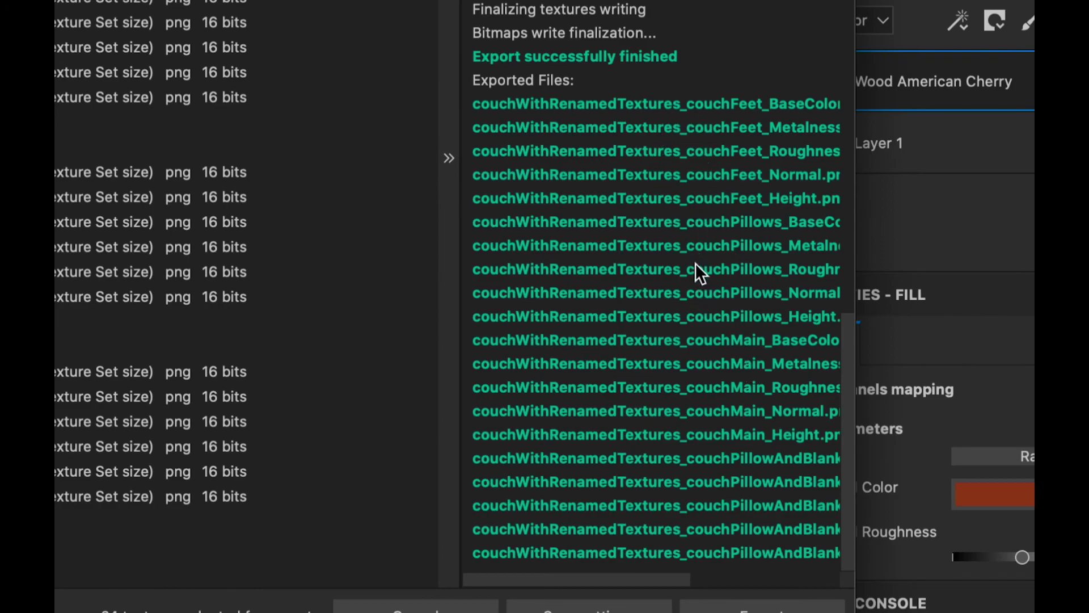
{"action": "left_click_drag", "start_coordinate": [655, 575], "coordinate": [717, 577]}
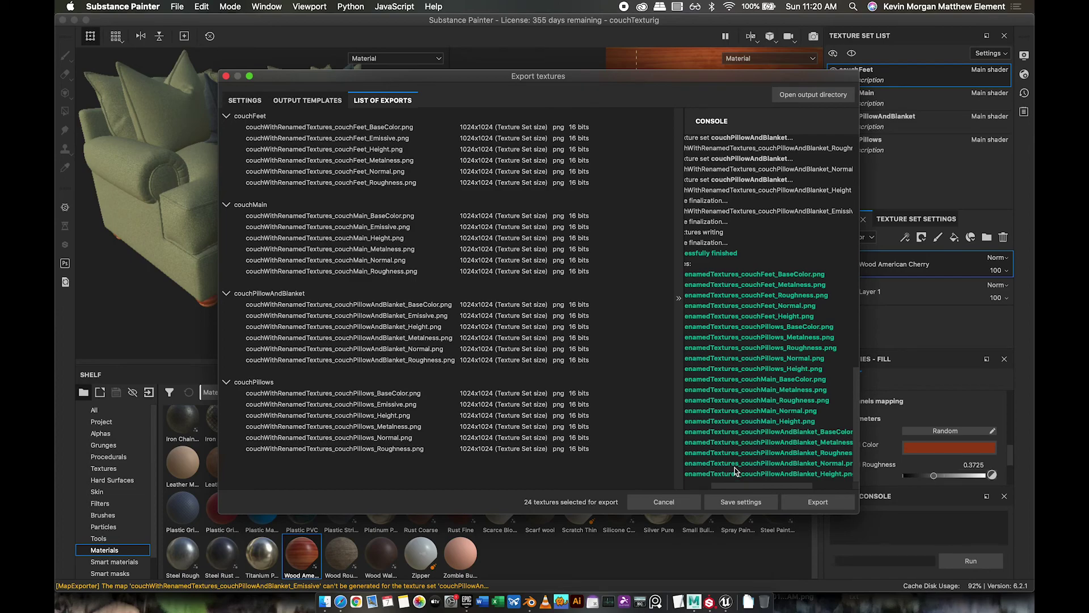
{"action": "left_click", "coordinate": [227, 76]}
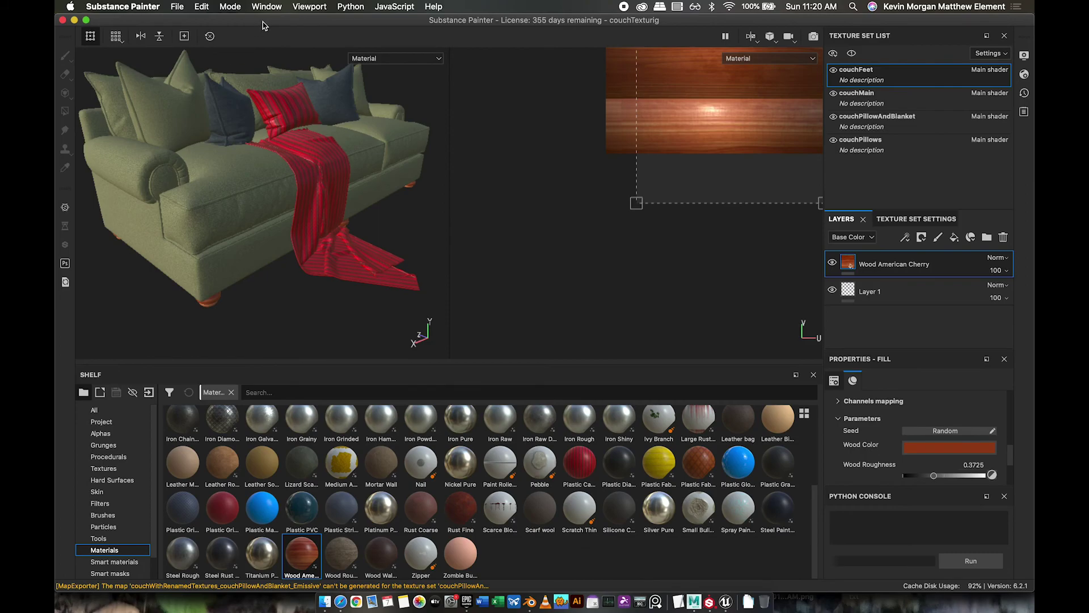
Save the couch texturing project and quit Substance Painter to return to Blender
{"action": "left_click", "coordinate": [177, 8]}
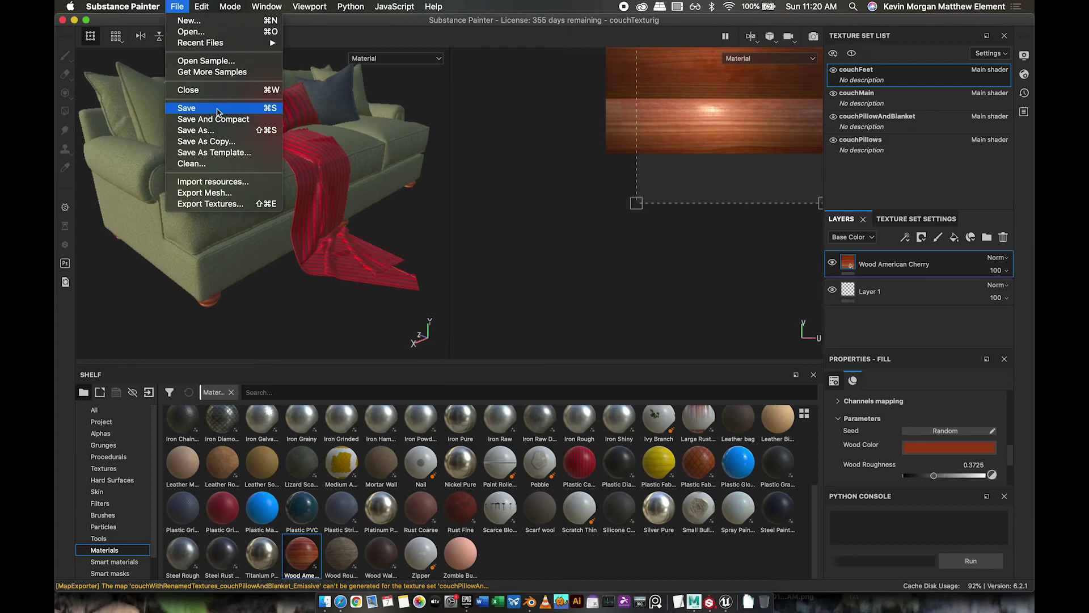
{"action": "left_click", "coordinate": [217, 112]}
{"action": "left_click", "coordinate": [143, 7]}
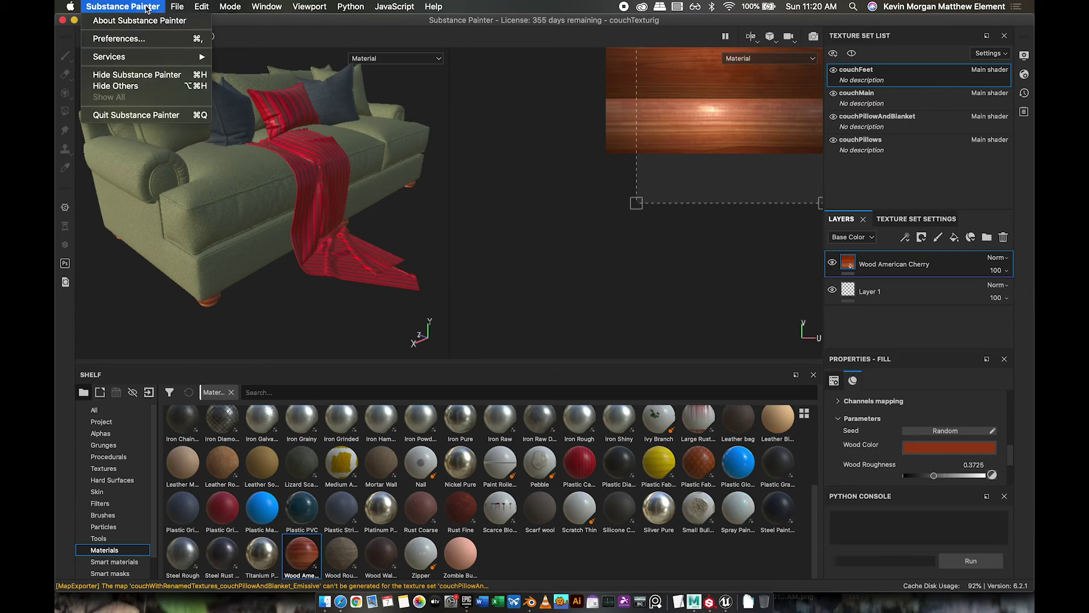
{"action": "left_click", "coordinate": [146, 116]}
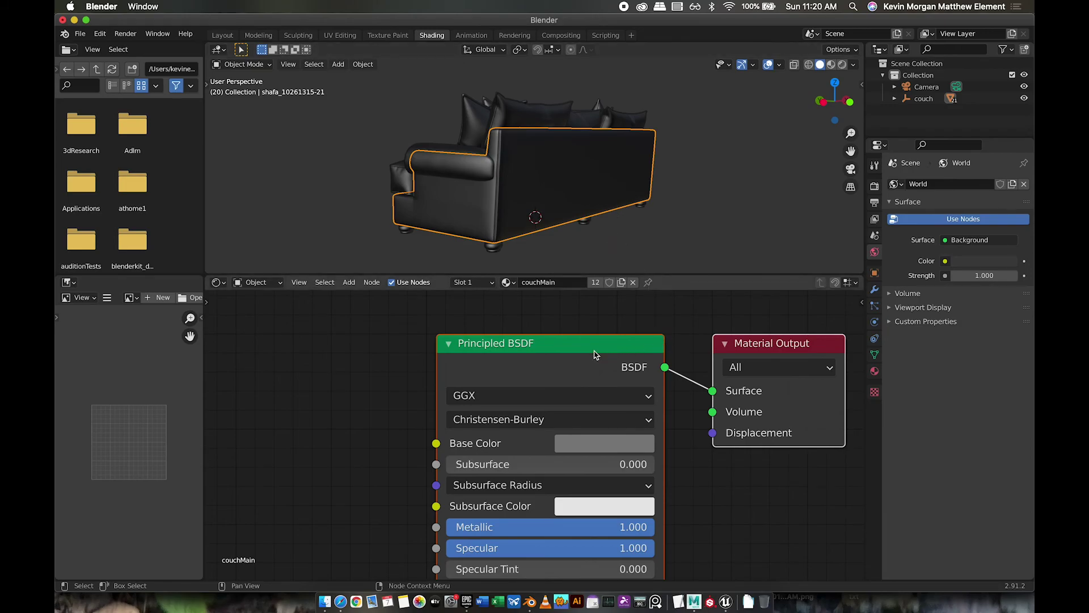
Examine the couchMain shader nodes and inspect the imported couch model from the front
{"action": "scroll", "coordinate": [594, 368], "scroll_direction": "down", "scroll_amount": 4}
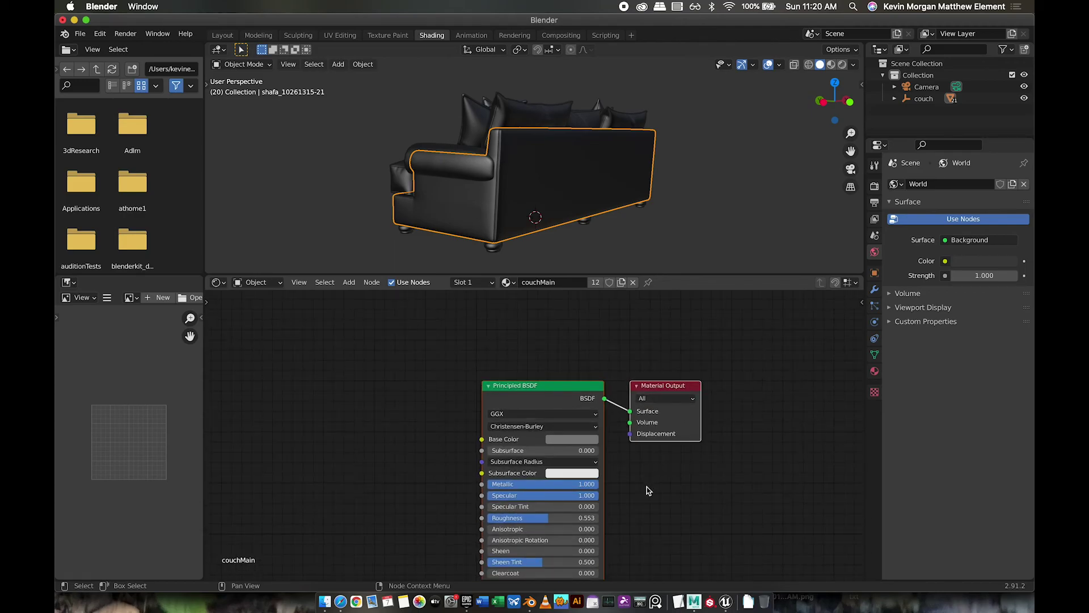
{"action": "middle_click_drag", "start_coordinate": [644, 489], "coordinate": [740, 404]}
{"action": "scroll", "coordinate": [740, 403], "scroll_direction": "down", "scroll_amount": 5}
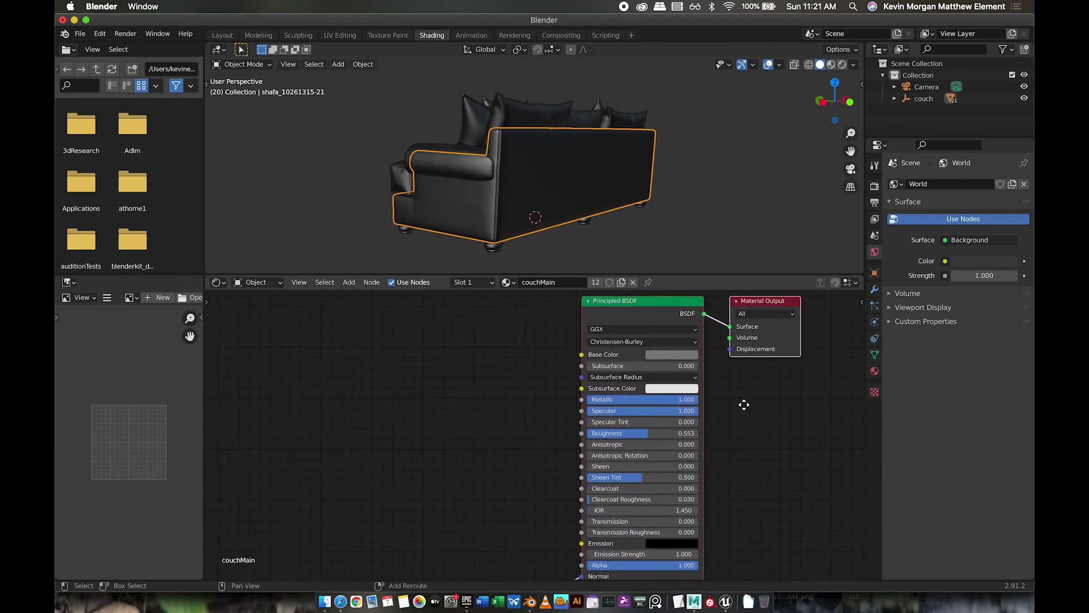
{"action": "left_click_drag", "start_coordinate": [486, 540], "coordinate": [481, 474]}
{"action": "middle_click_drag", "start_coordinate": [754, 369], "coordinate": [703, 471]}
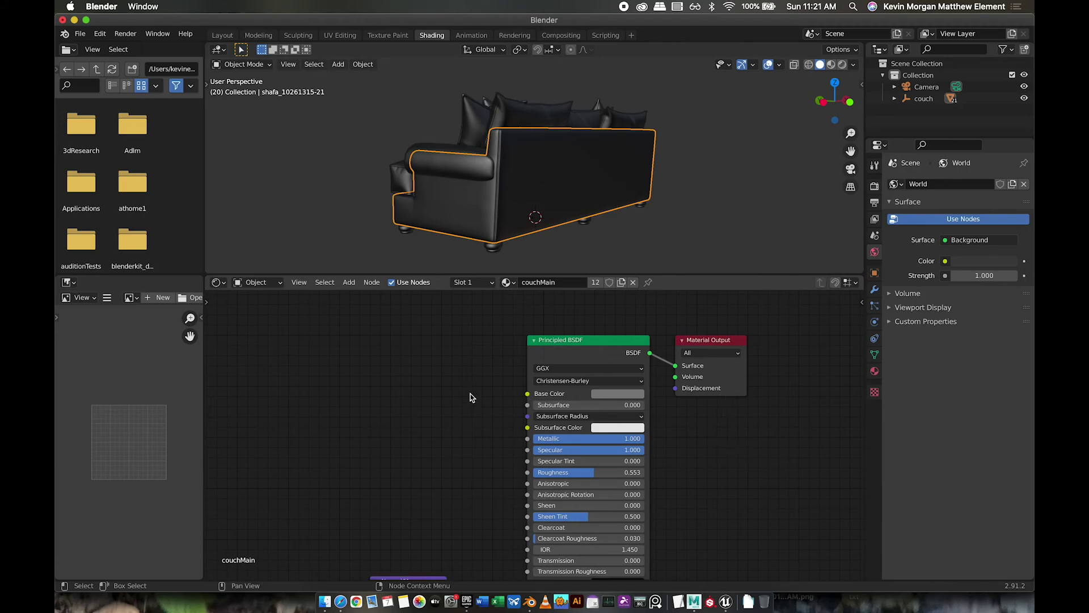
{"action": "middle_click_drag", "start_coordinate": [507, 187], "coordinate": [517, 192], "text": "shift"}
{"action": "left_click", "coordinate": [514, 185]}
{"action": "key", "text": "KP_1"}
{"action": "middle_click_drag", "start_coordinate": [630, 163], "coordinate": [740, 164]}
{"action": "left_click", "coordinate": [742, 164]}
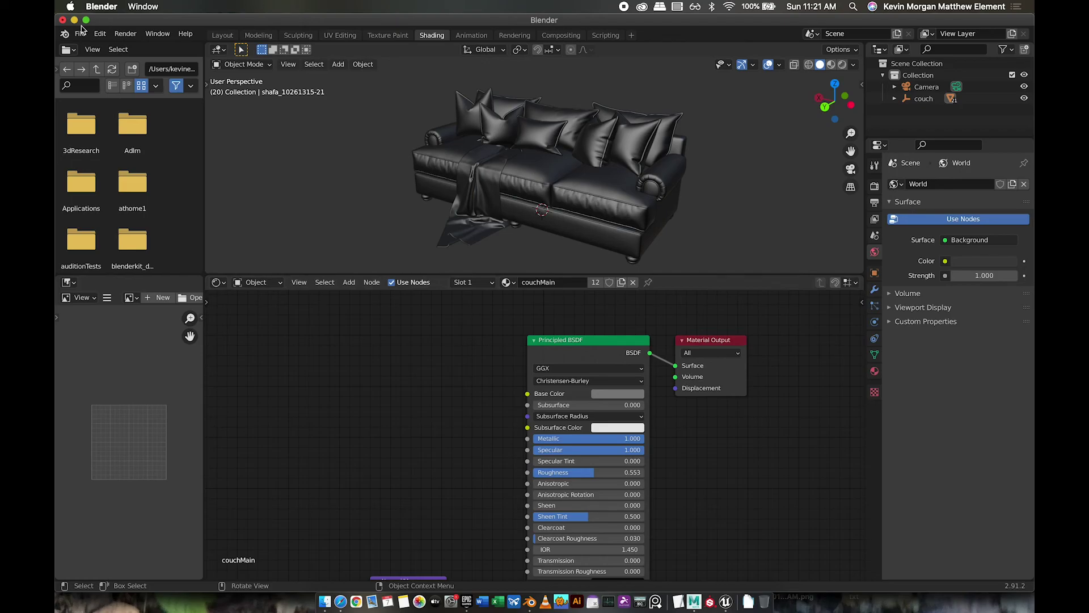
Look up the Node Wrangler add-on in the preferences by searching for "node", and close the preferences
{"action": "left_click", "coordinate": [129, 35]}
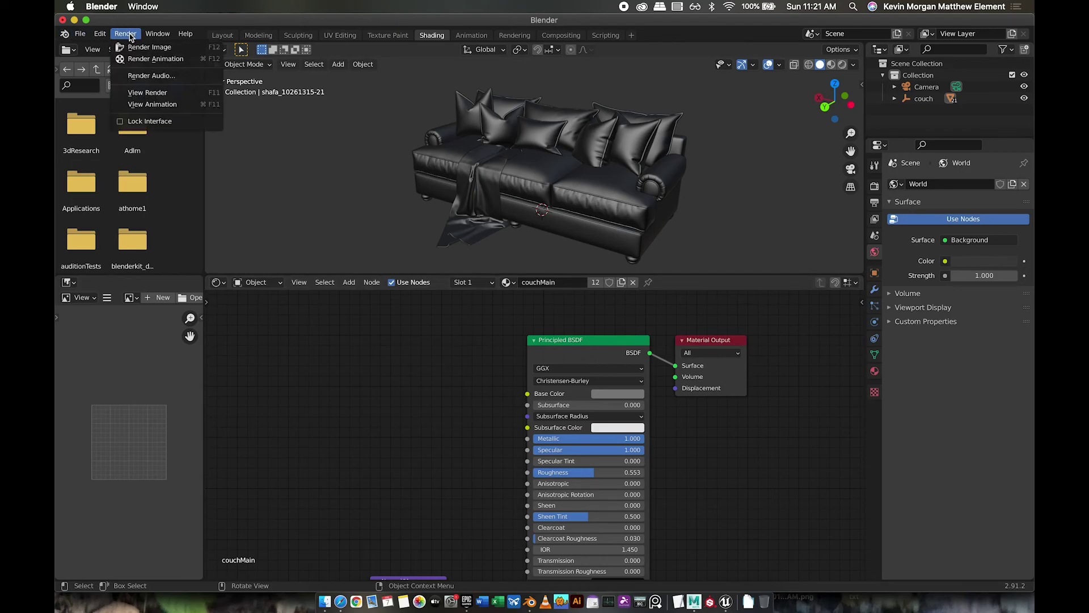
{"action": "mouse_move", "coordinate": [105, 38]}
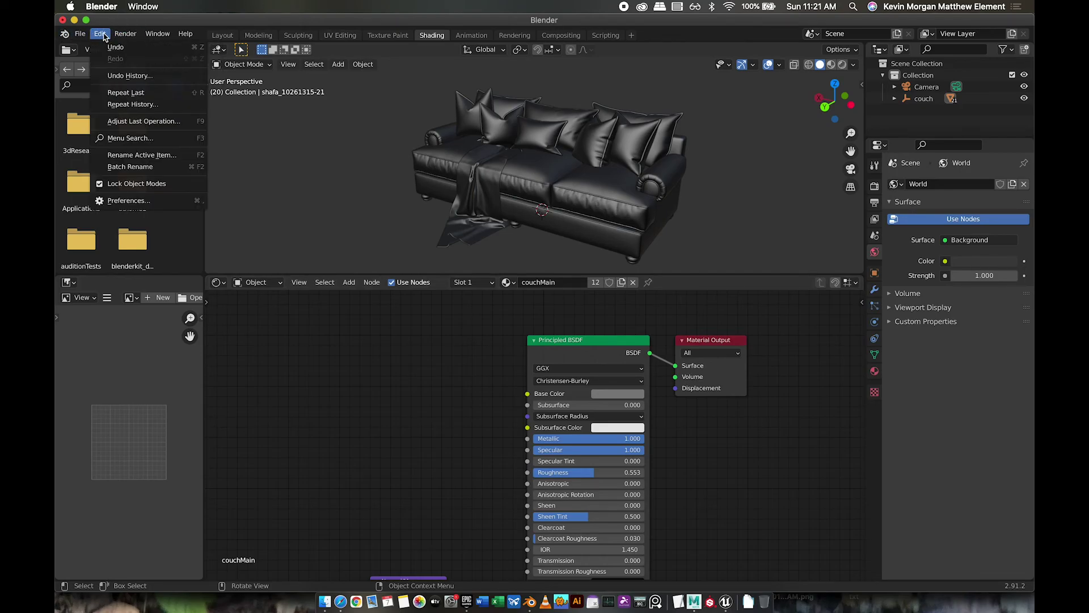
{"action": "left_click", "coordinate": [141, 200]}
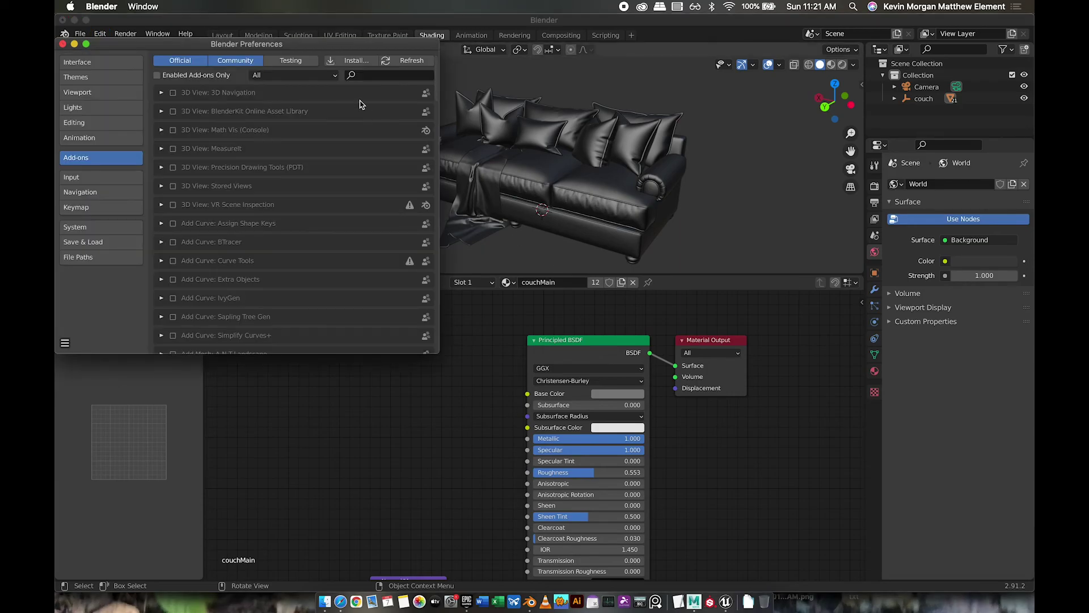
{"action": "left_click_drag", "start_coordinate": [358, 44], "coordinate": [642, 21]}
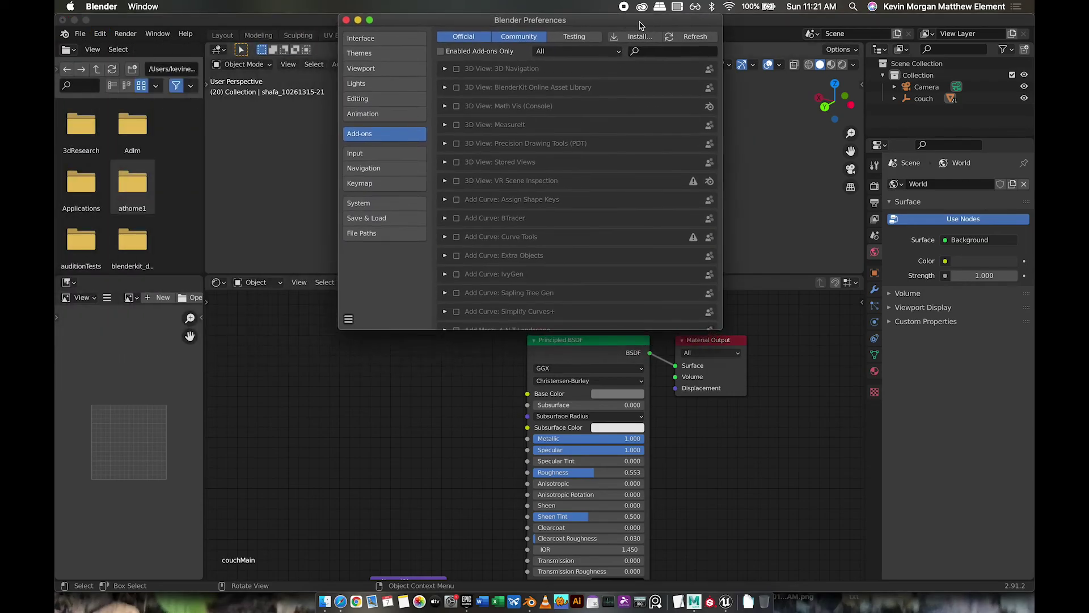
{"action": "left_click", "coordinate": [674, 51]}
{"action": "type", "text": "node"}
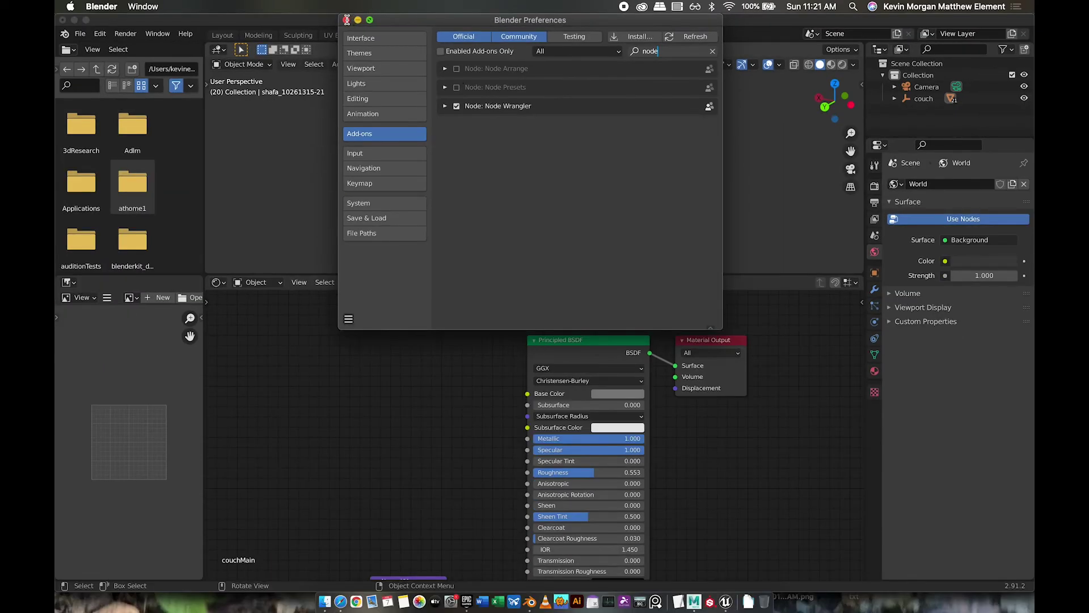
{"action": "left_click", "coordinate": [347, 21]}
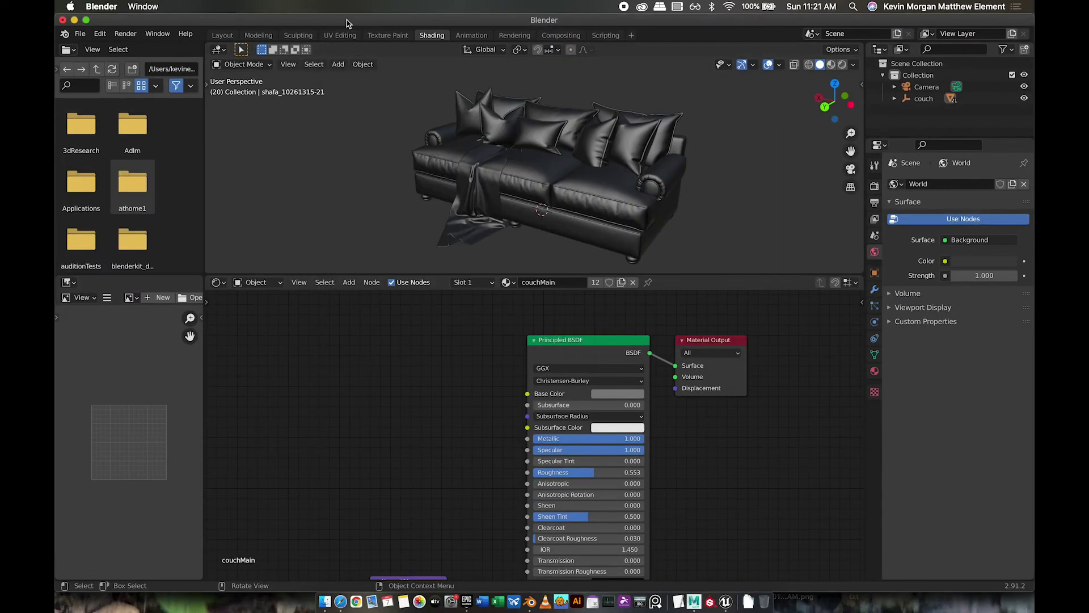
Browse the list of available materials and keep couchMain as the material being edited
{"action": "left_click", "coordinate": [594, 344]}
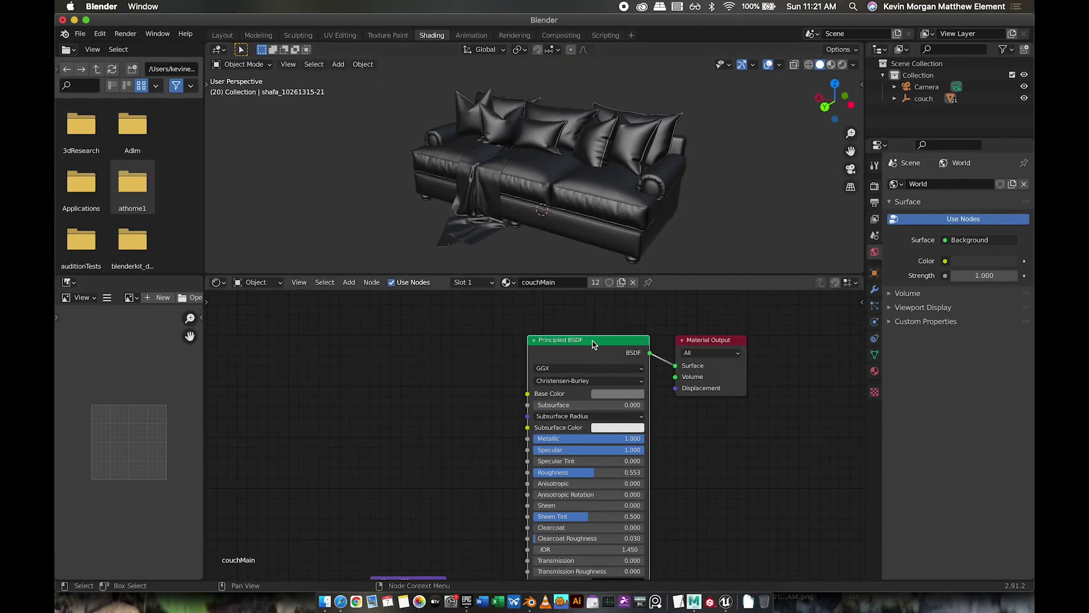
{"action": "left_click", "coordinate": [646, 330]}
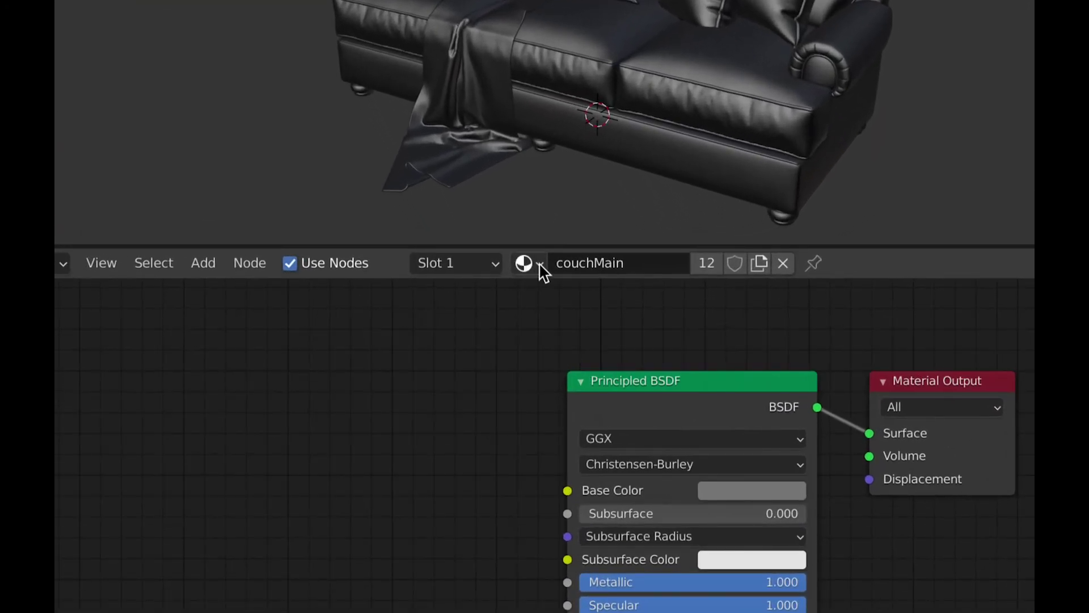
{"action": "left_click", "coordinate": [538, 271]}
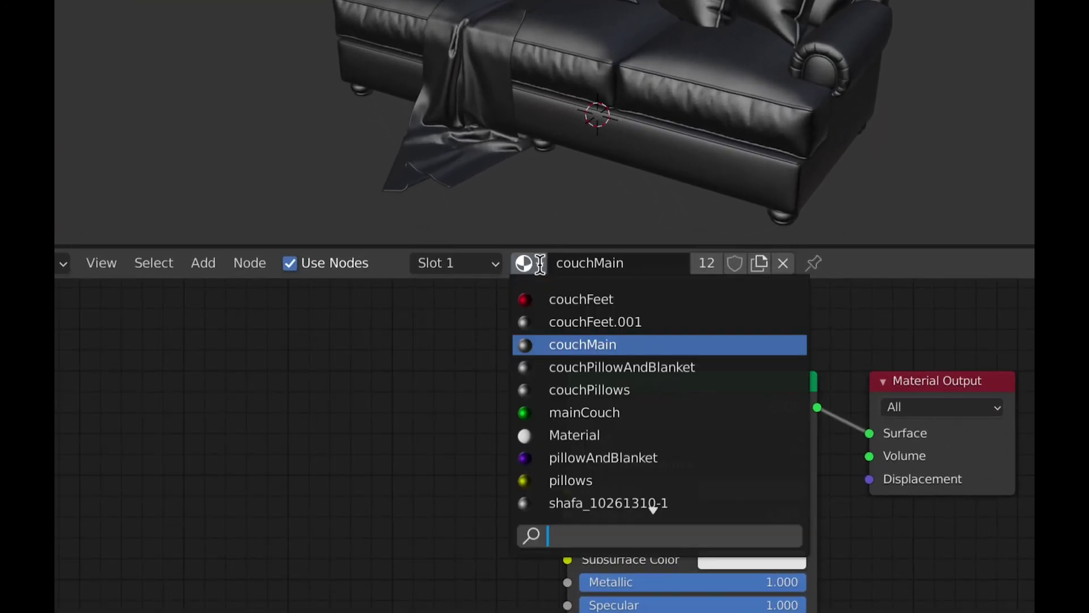
{"action": "left_click", "coordinate": [589, 347]}
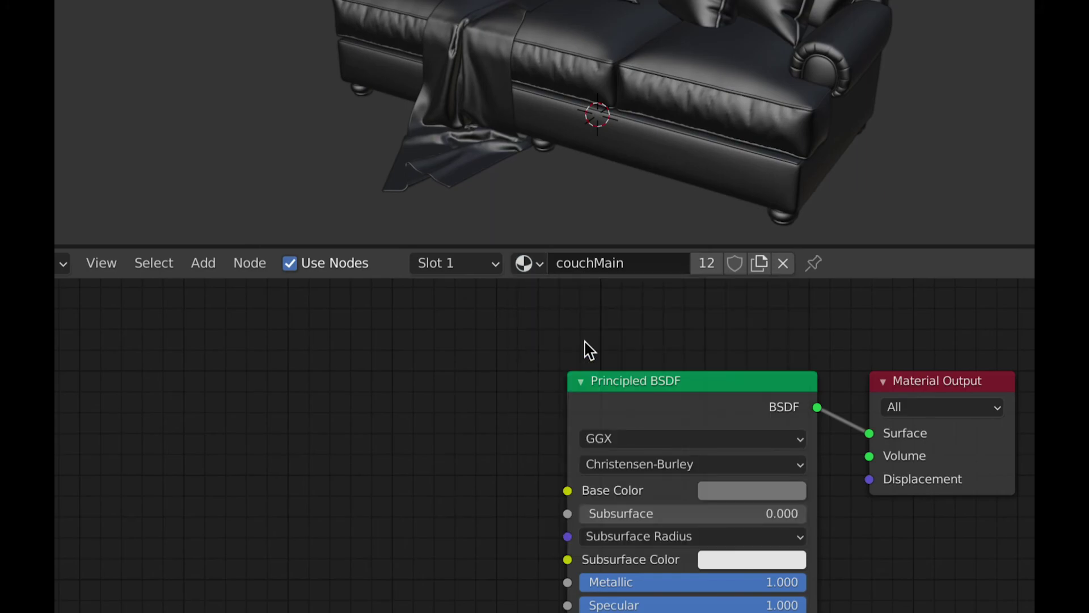
{"action": "left_click", "coordinate": [540, 266]}
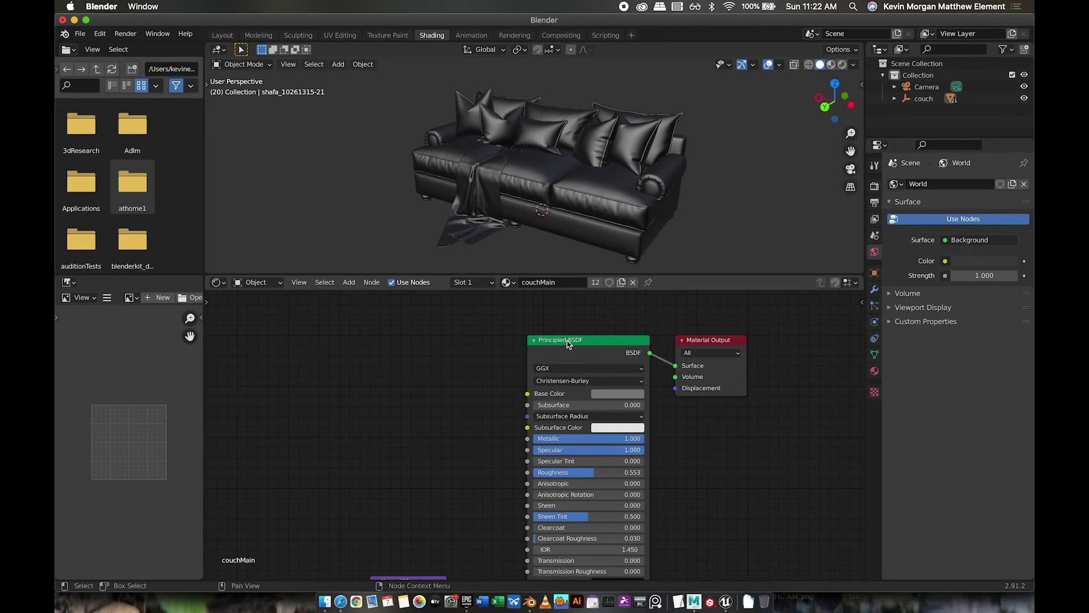
Add a Node Wrangler texture setup to couchMain's Principled BSDF and place its Texture Coordinate, Mapping and Image Texture nodes beside the shader
{"action": "left_click", "coordinate": [568, 343]}
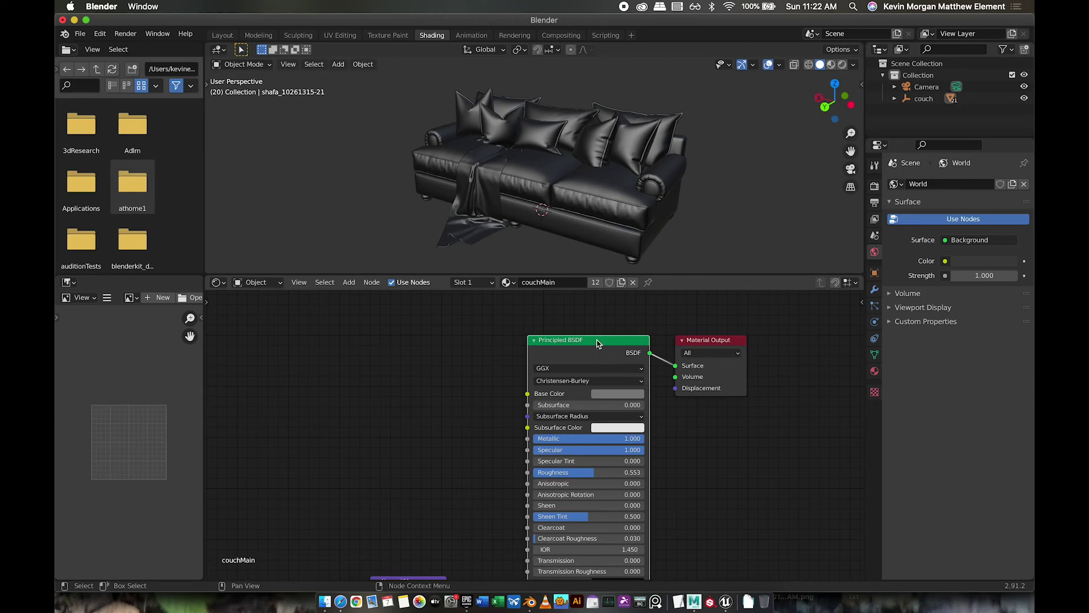
{"action": "scroll", "coordinate": [597, 343], "scroll_direction": "down", "scroll_amount": 2}
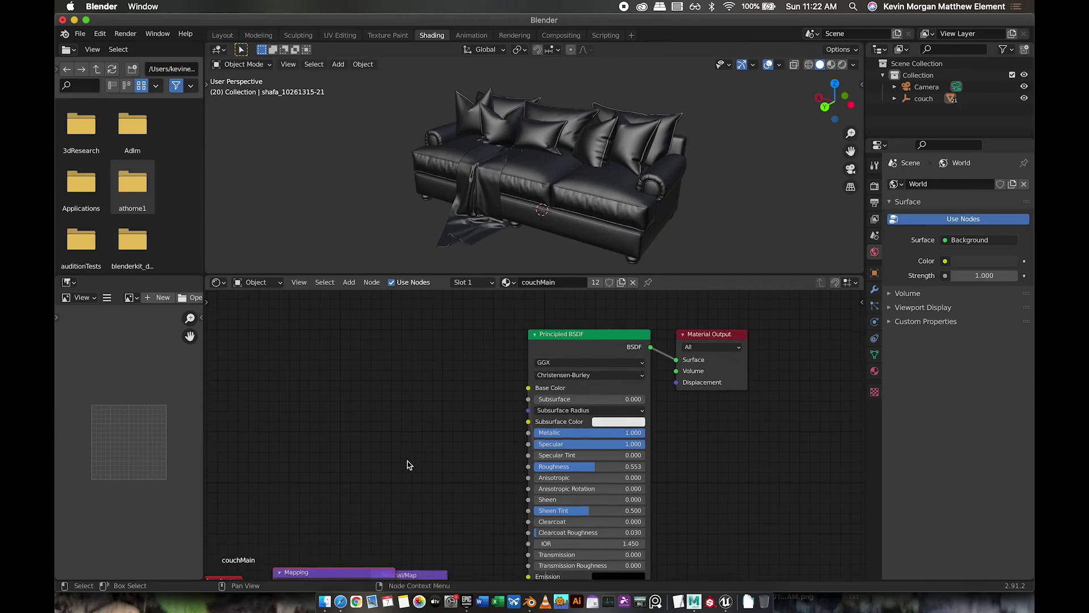
{"action": "scroll", "coordinate": [408, 465], "scroll_direction": "down", "scroll_amount": 5}
{"action": "left_click", "coordinate": [481, 531]}
{"action": "left_click_drag", "start_coordinate": [481, 533], "coordinate": [421, 316]}
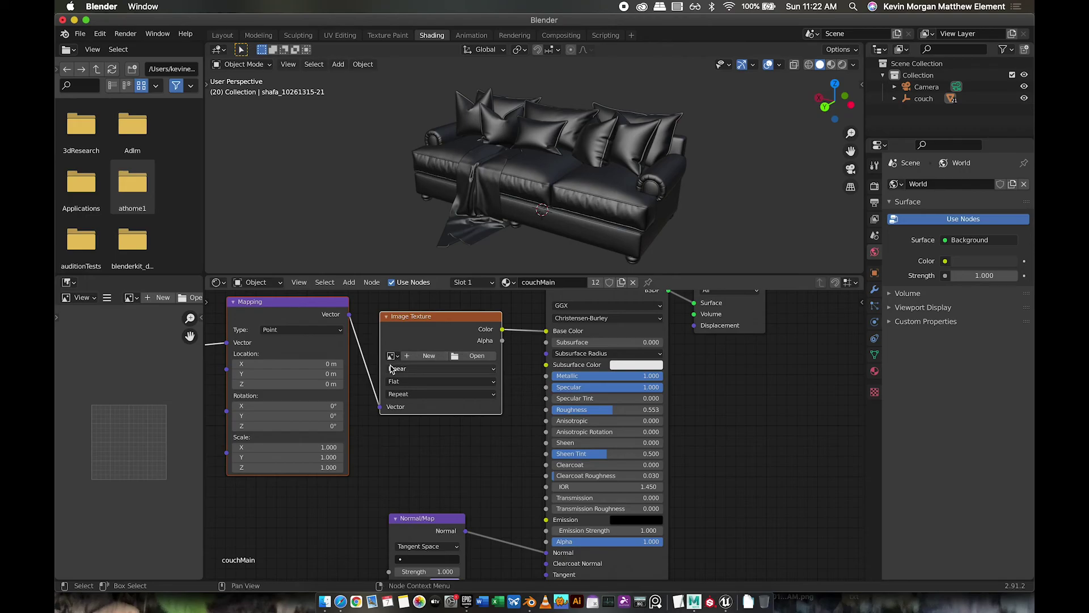
{"action": "scroll", "coordinate": [464, 348], "scroll_direction": "left", "scroll_amount": 5}
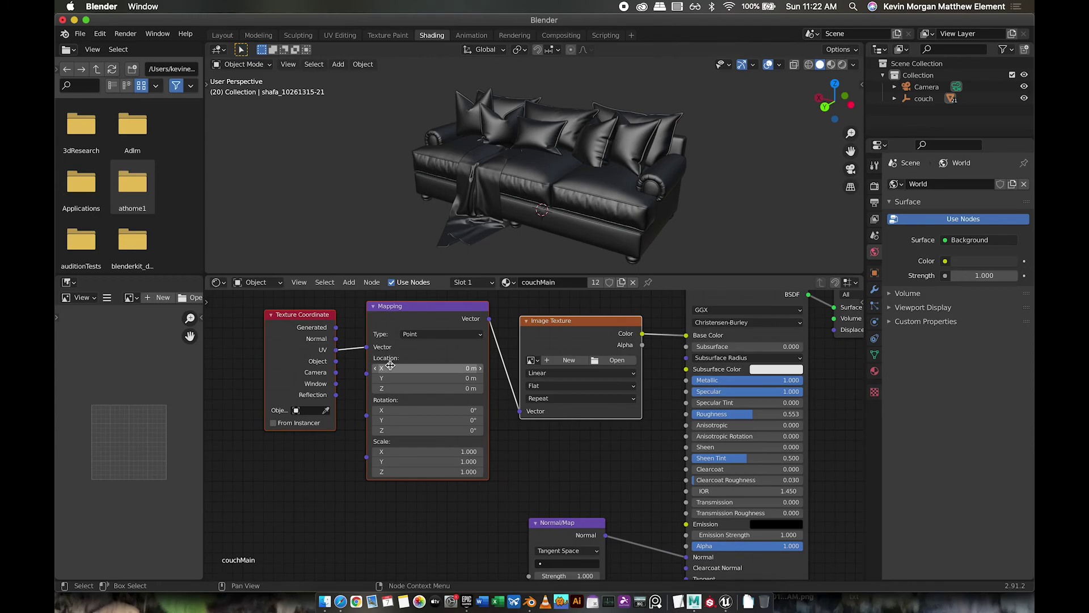
Examine the middle seat cushion's UV layout in the UV Editing workspace and return to the Shading workspace
{"action": "left_click", "coordinate": [532, 179]}
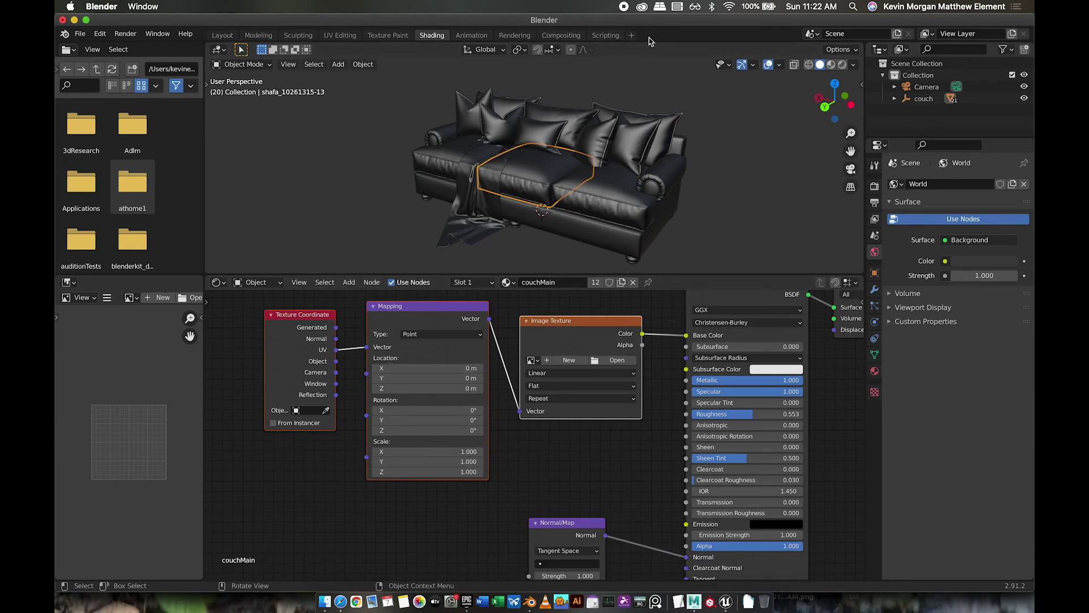
{"action": "left_click", "coordinate": [343, 35]}
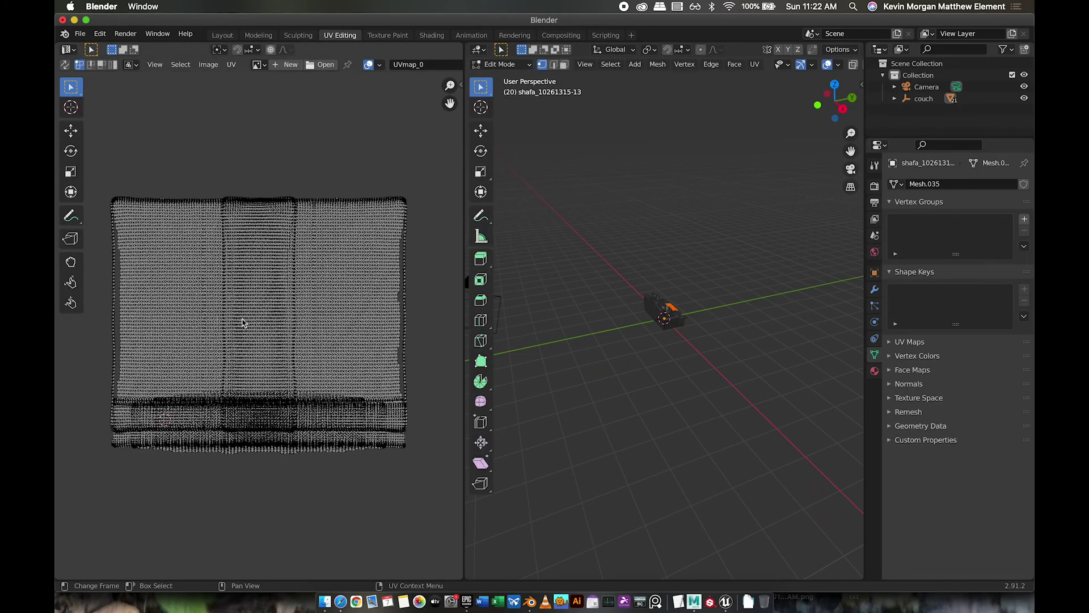
{"action": "left_click", "coordinate": [679, 323]}
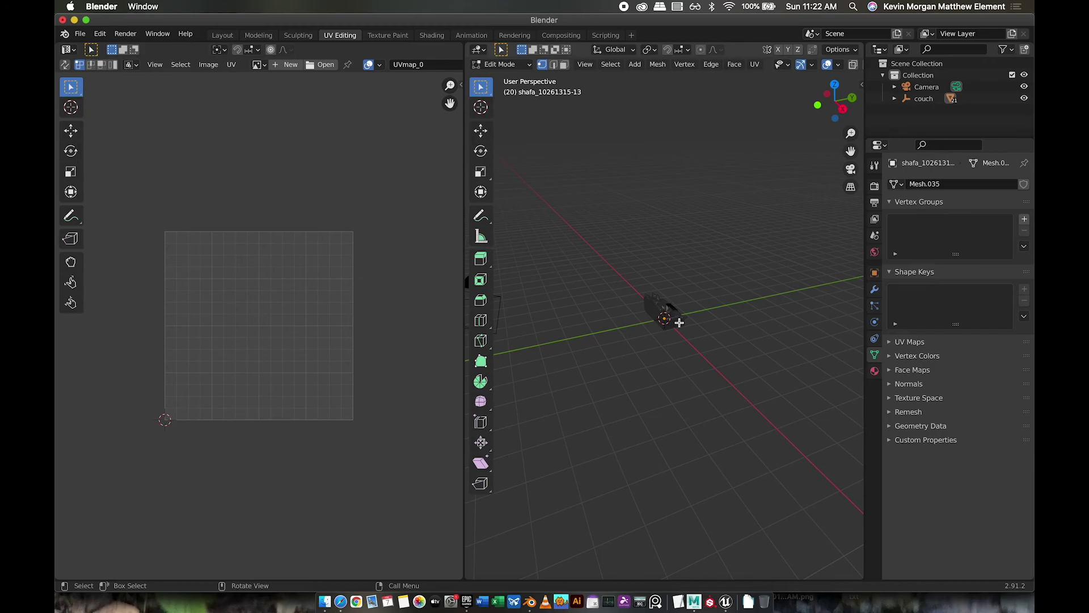
{"action": "scroll", "coordinate": [716, 318], "scroll_direction": "up", "scroll_amount": 10}
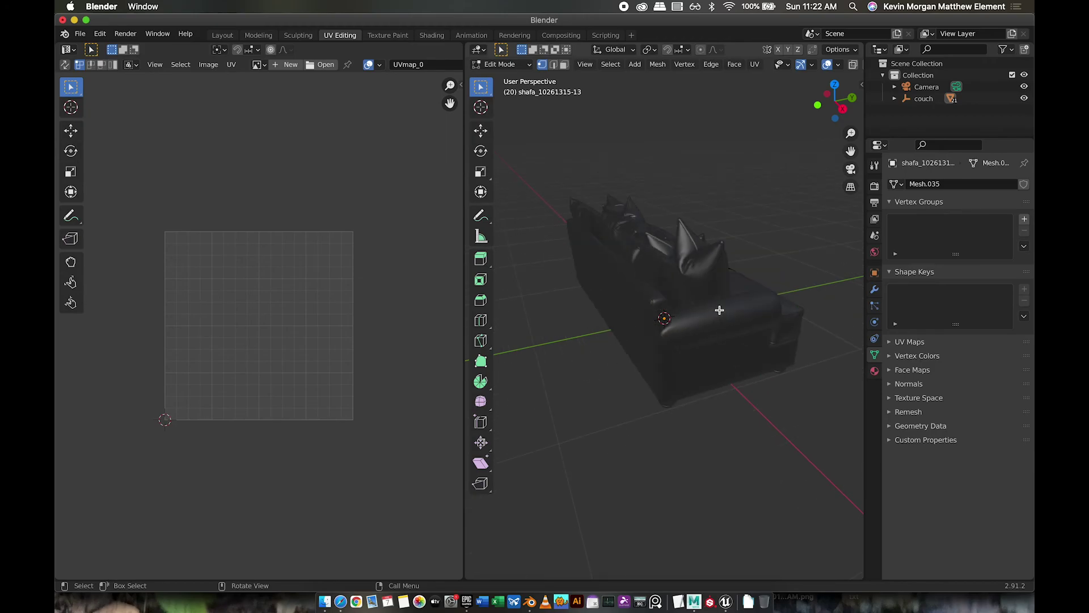
{"action": "middle_click_drag", "start_coordinate": [725, 305], "coordinate": [674, 321]}
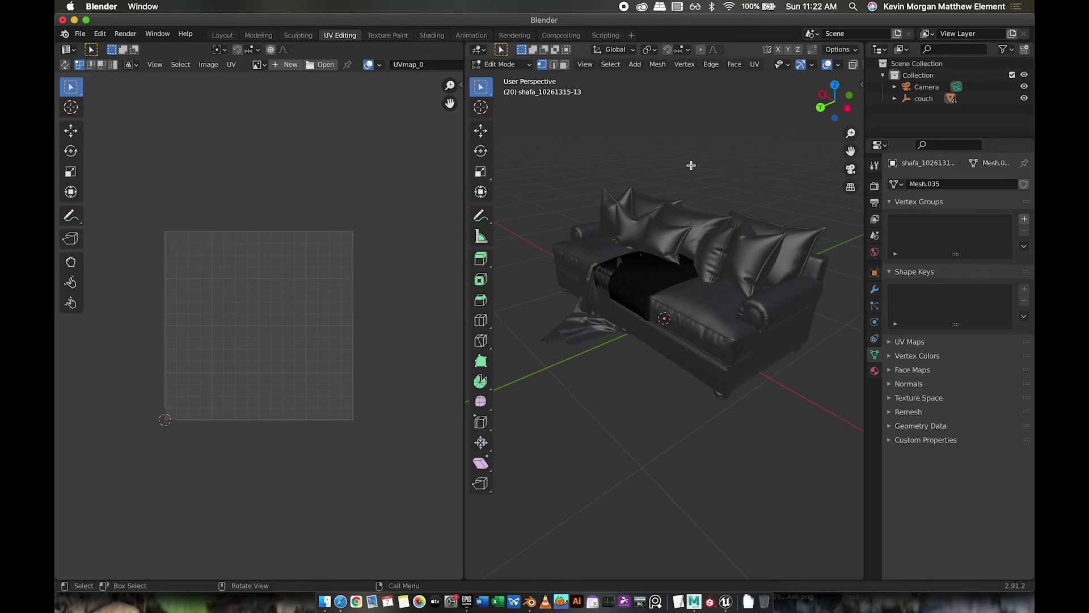
{"action": "key", "text": "super+Tab"}
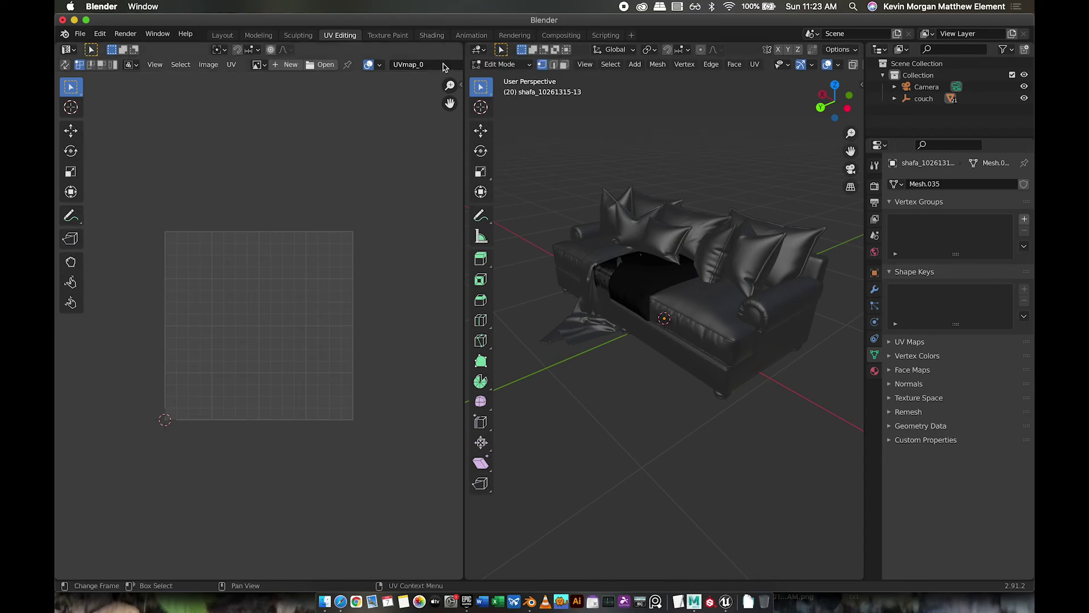
{"action": "left_click", "coordinate": [430, 36]}
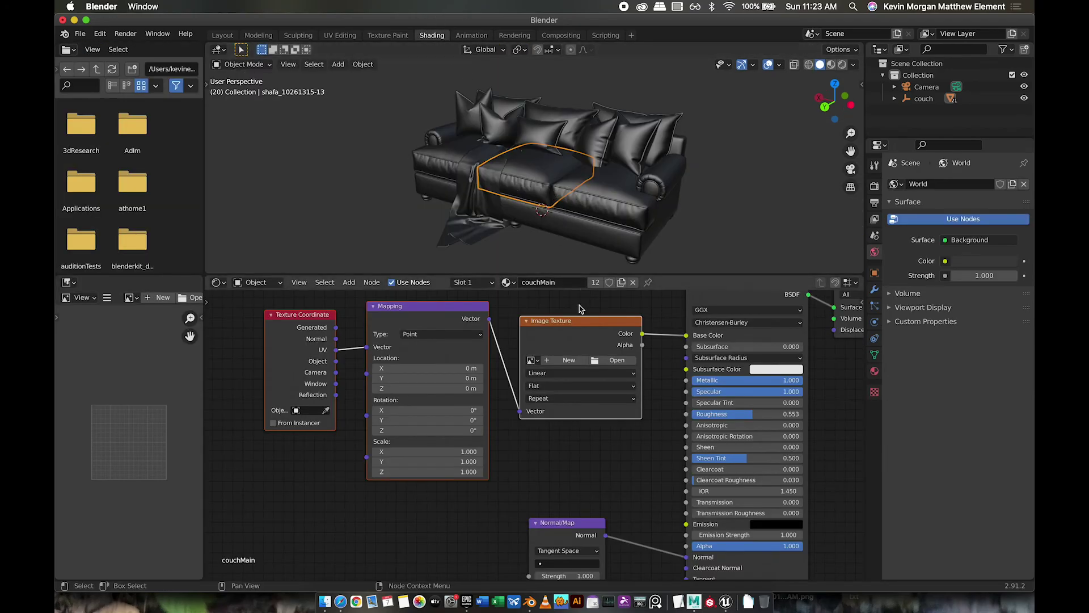
Check which material each seat cushion and the blanket use by selecting them one after another, and clear the selection
{"action": "left_click", "coordinate": [624, 310]}
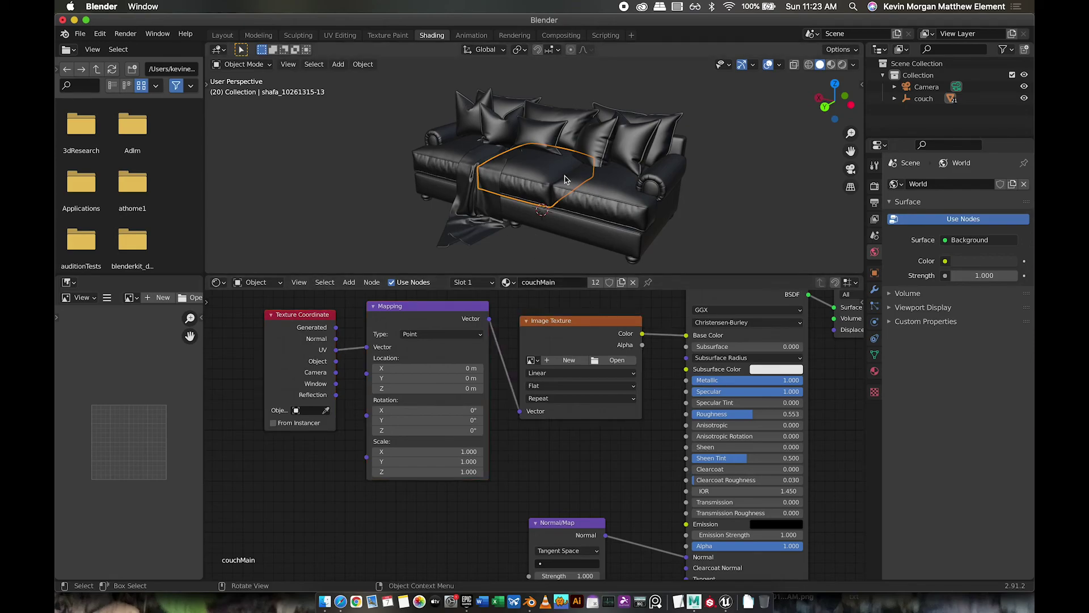
{"action": "left_click", "coordinate": [601, 196]}
{"action": "left_click", "coordinate": [534, 176]}
{"action": "left_click", "coordinate": [463, 153]}
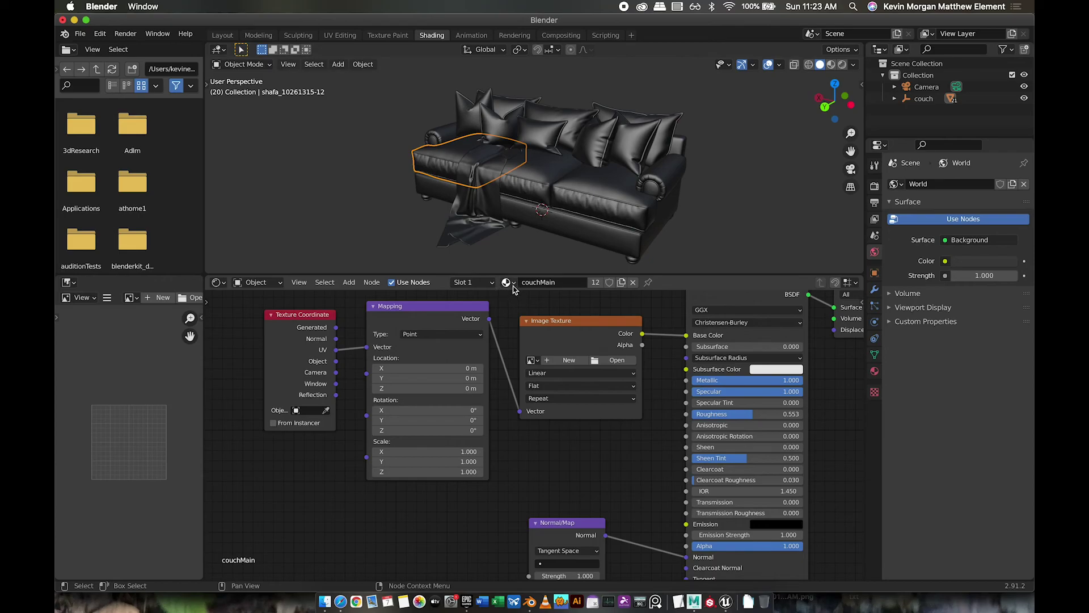
{"action": "left_click", "coordinate": [556, 171]}
{"action": "left_click", "coordinate": [586, 197]}
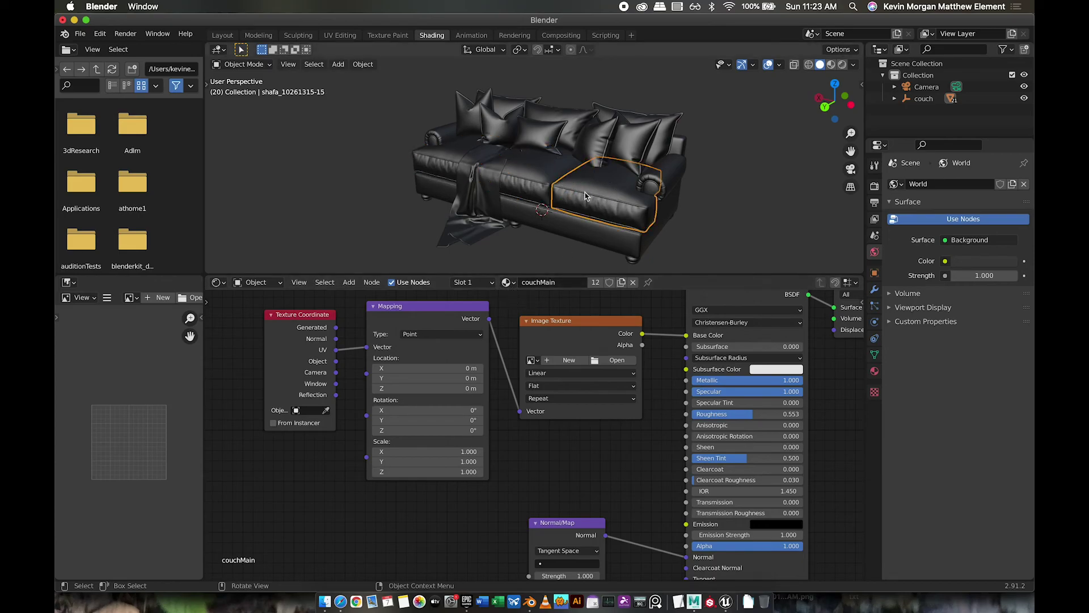
{"action": "left_click", "coordinate": [519, 183]}
{"action": "left_click", "coordinate": [474, 170]}
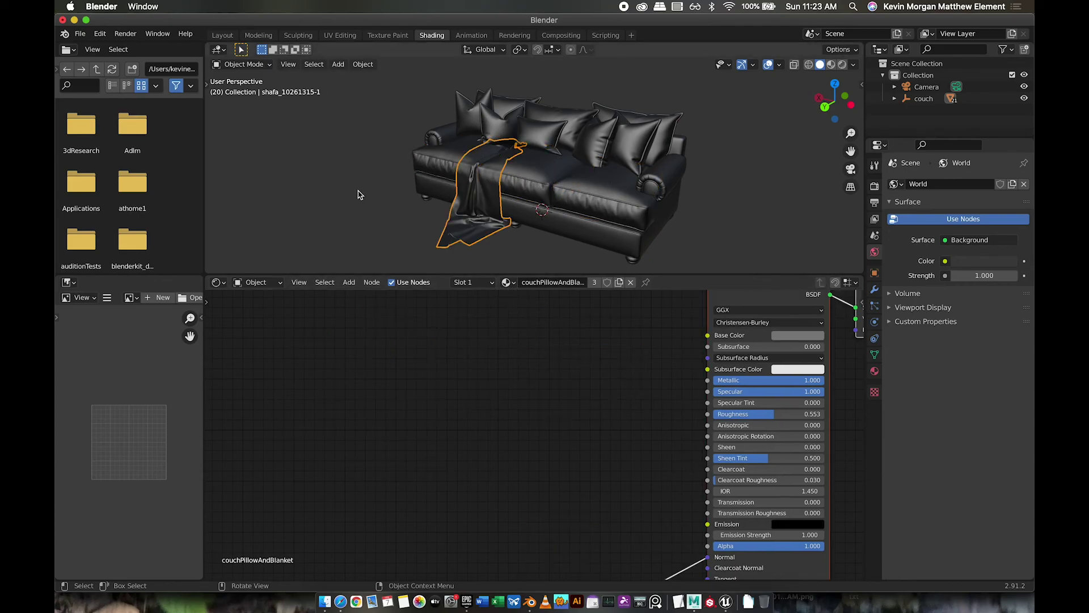
{"action": "left_click", "coordinate": [770, 136]}
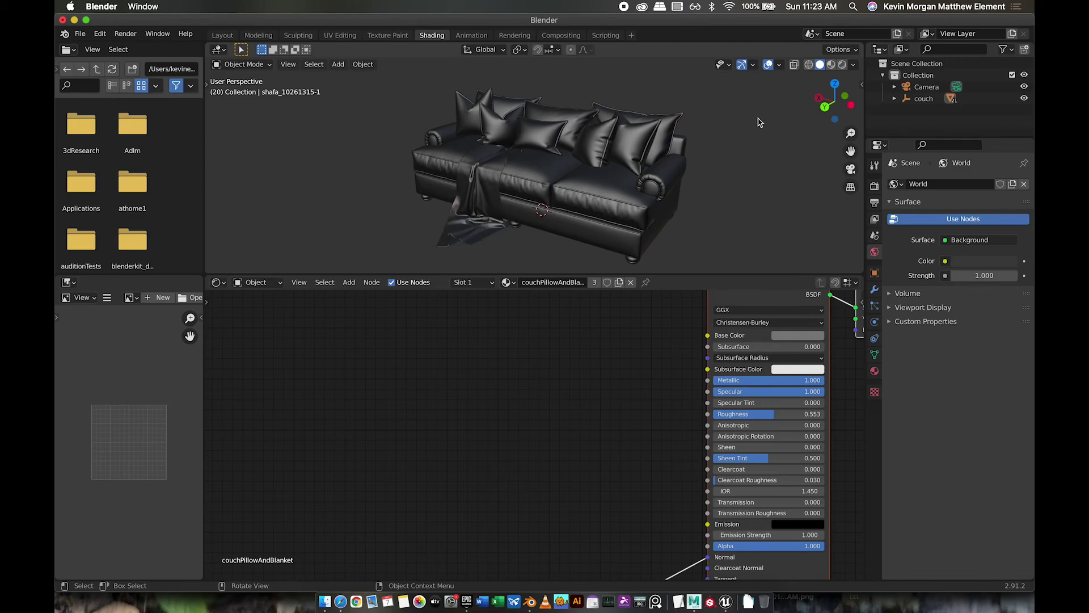
Replace the blanket's material with couchMain
{"action": "scroll", "coordinate": [695, 314], "scroll_direction": "down", "scroll_amount": 3}
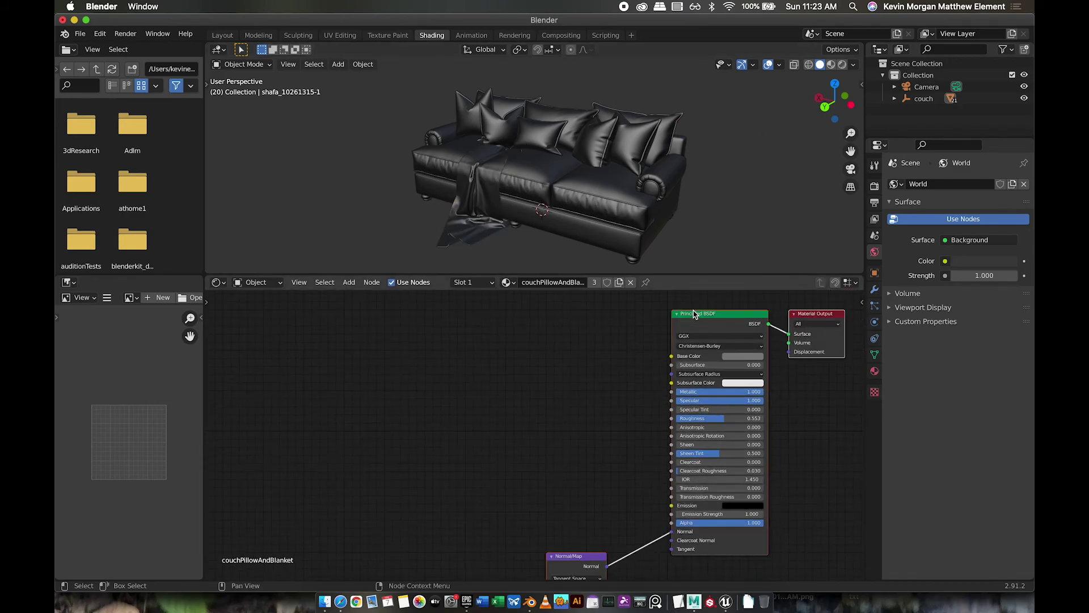
{"action": "left_click", "coordinate": [507, 282]}
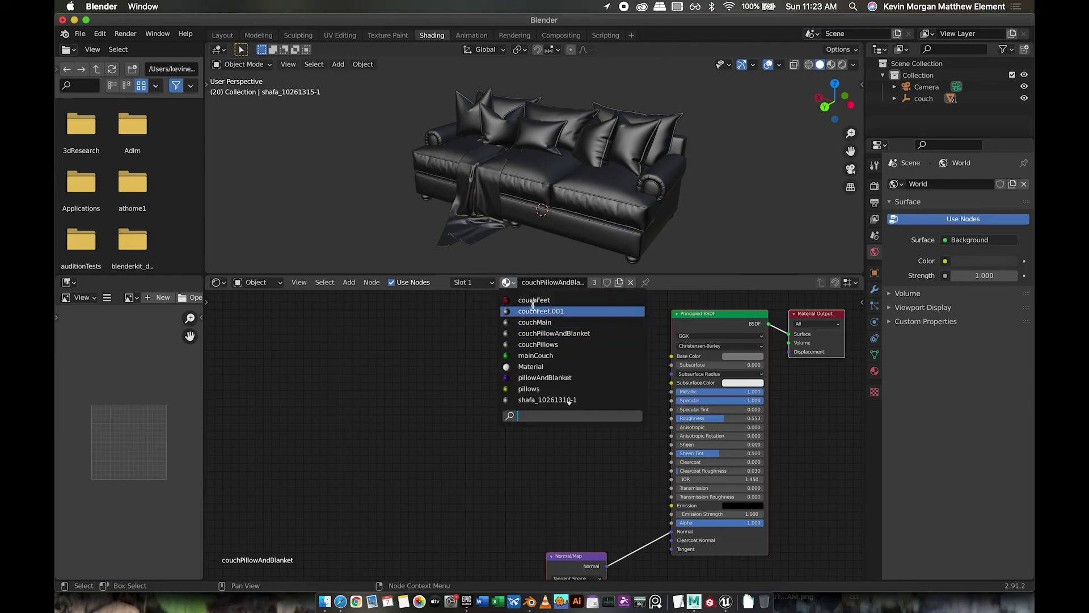
{"action": "left_click", "coordinate": [536, 322]}
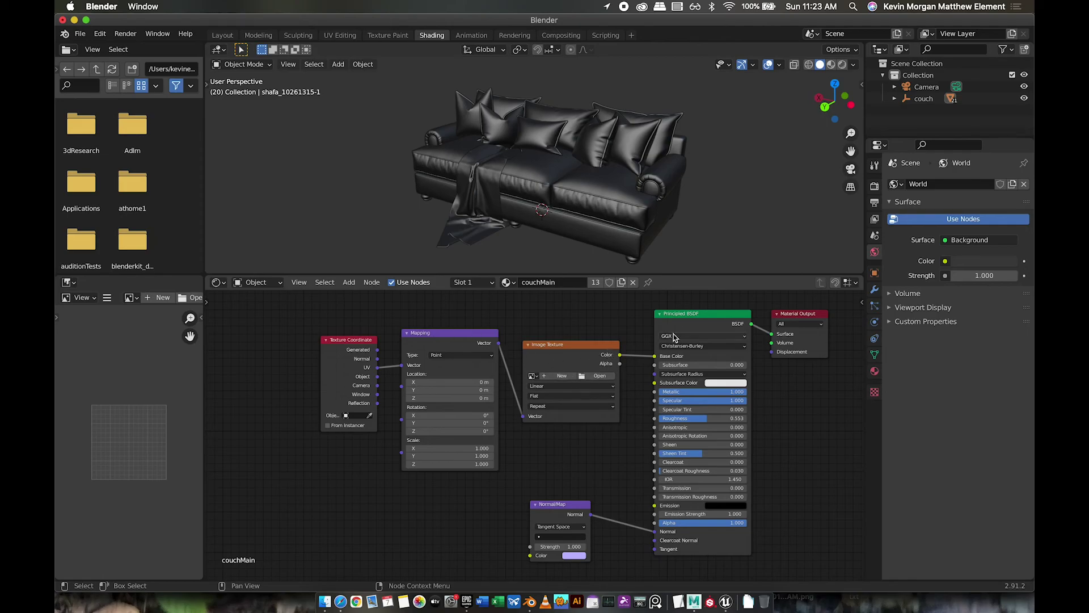
Delete the Texture Coordinate, Mapping and Image Texture nodes from the couchMain material
{"action": "left_click", "coordinate": [719, 318]}
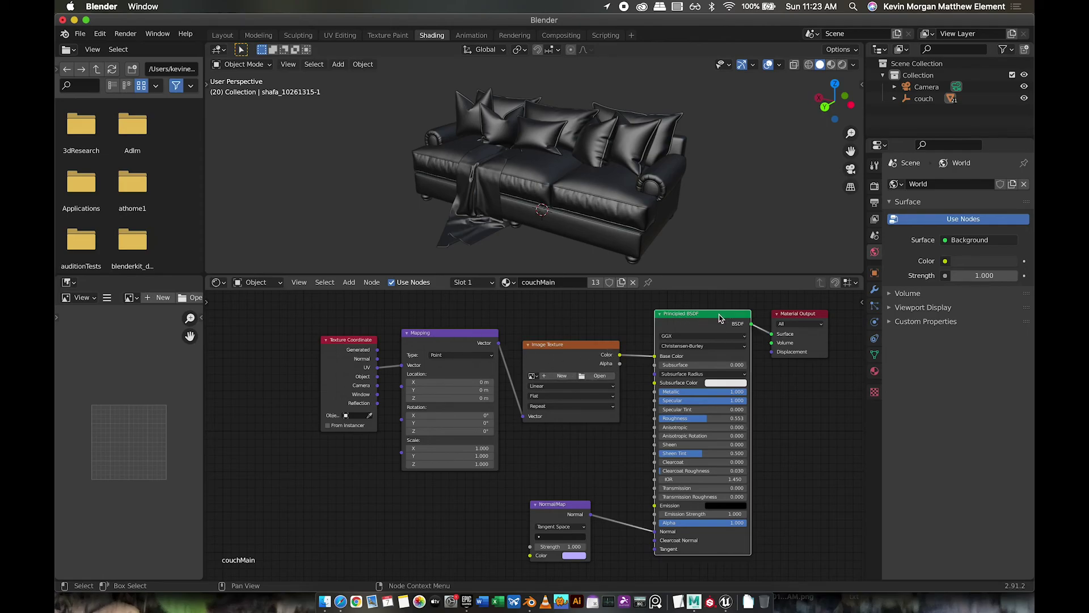
{"action": "left_click_drag", "start_coordinate": [612, 319], "coordinate": [349, 391]}
{"action": "key", "text": "BackSpace"}
{"action": "key", "text": "x"}
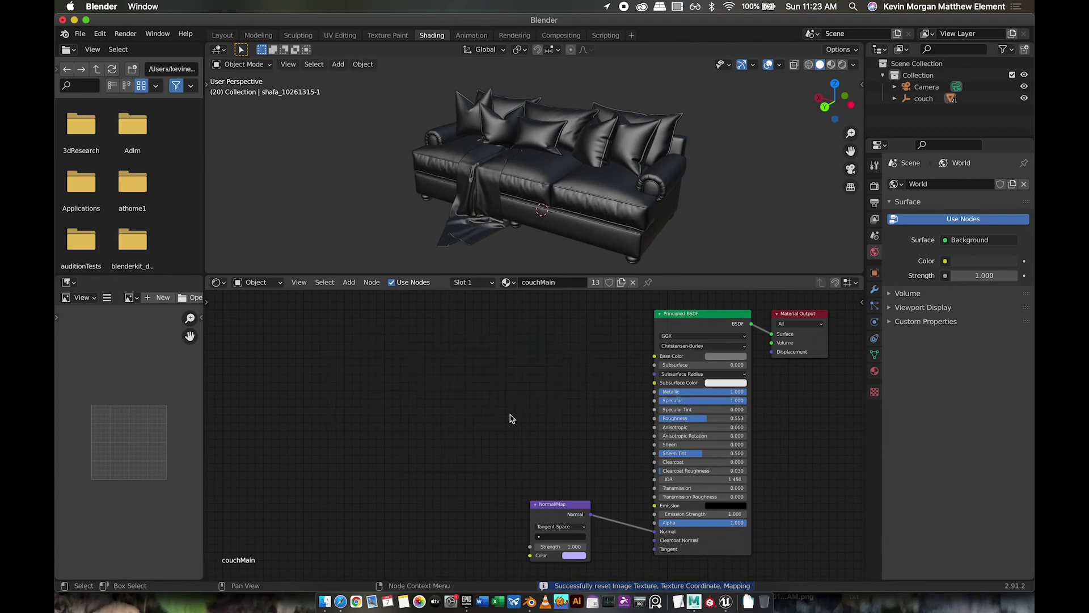
Generate a fresh Node Wrangler texture setup for couchMain's Principled BSDF and position the three nodes above the Normal Map node
{"action": "left_click", "coordinate": [716, 320]}
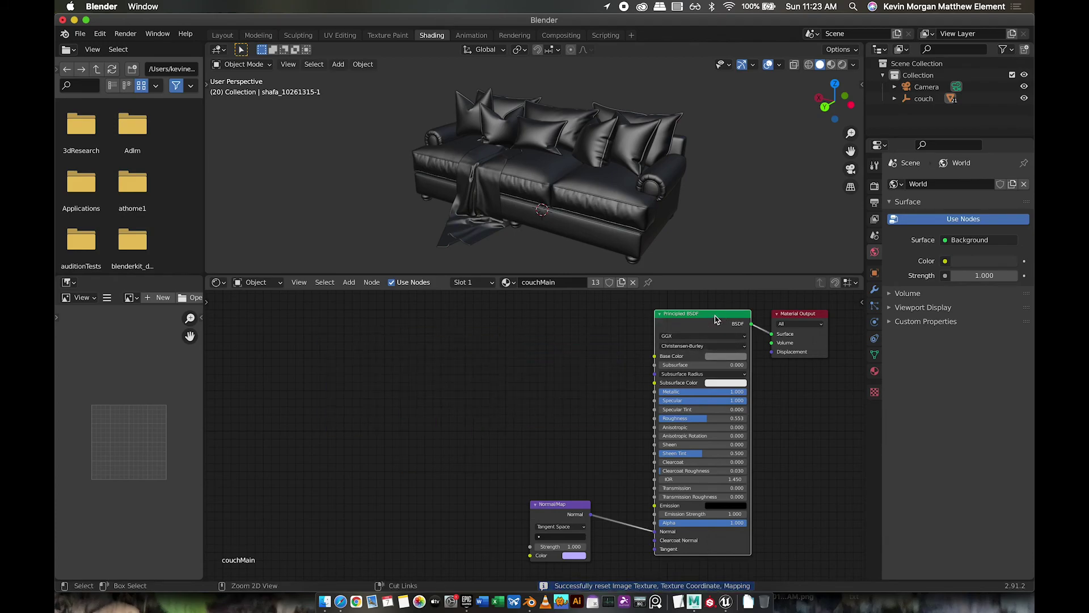
{"action": "key", "text": "ctrl+z"}
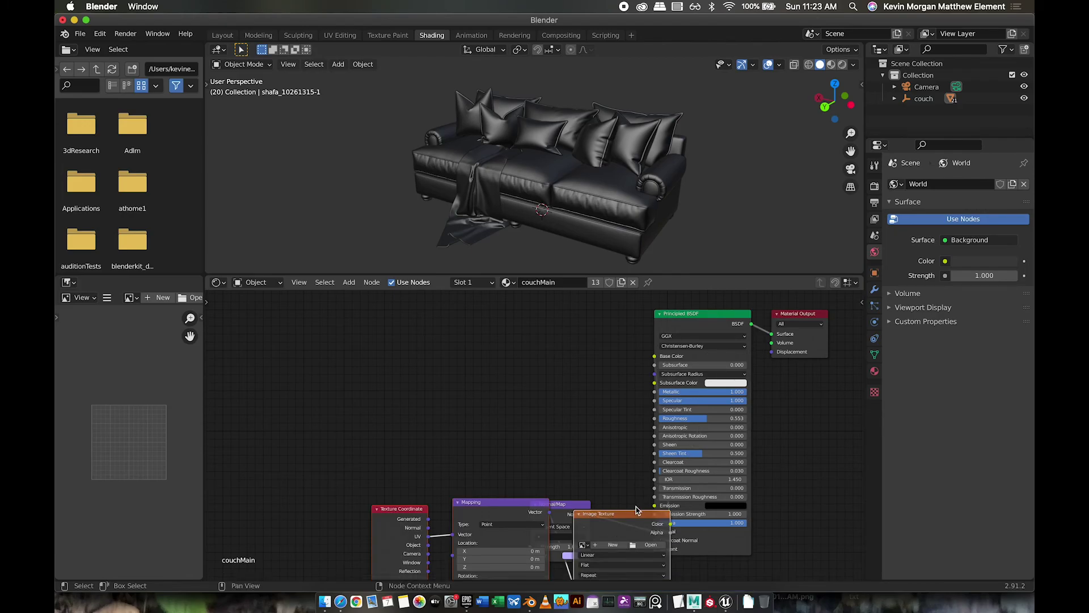
{"action": "left_click_drag", "start_coordinate": [634, 517], "coordinate": [527, 334]}
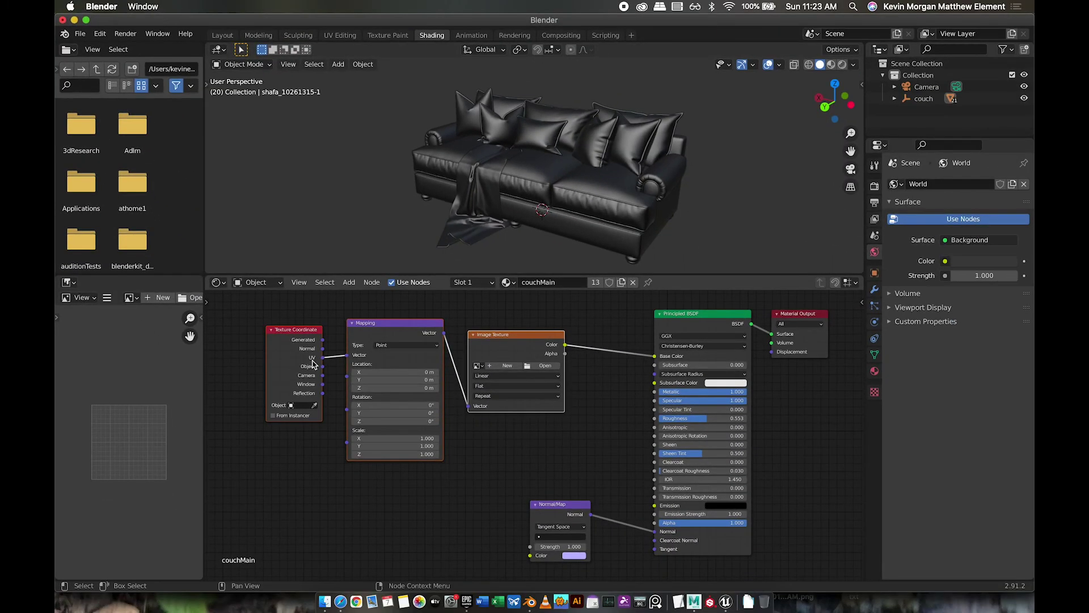
Move the Image Texture node closer to the Principled BSDF and load couchWithRenamedTextures_couchMain_BaseColor.png from the couchProject textures folder into it
{"action": "left_click", "coordinate": [508, 339]}
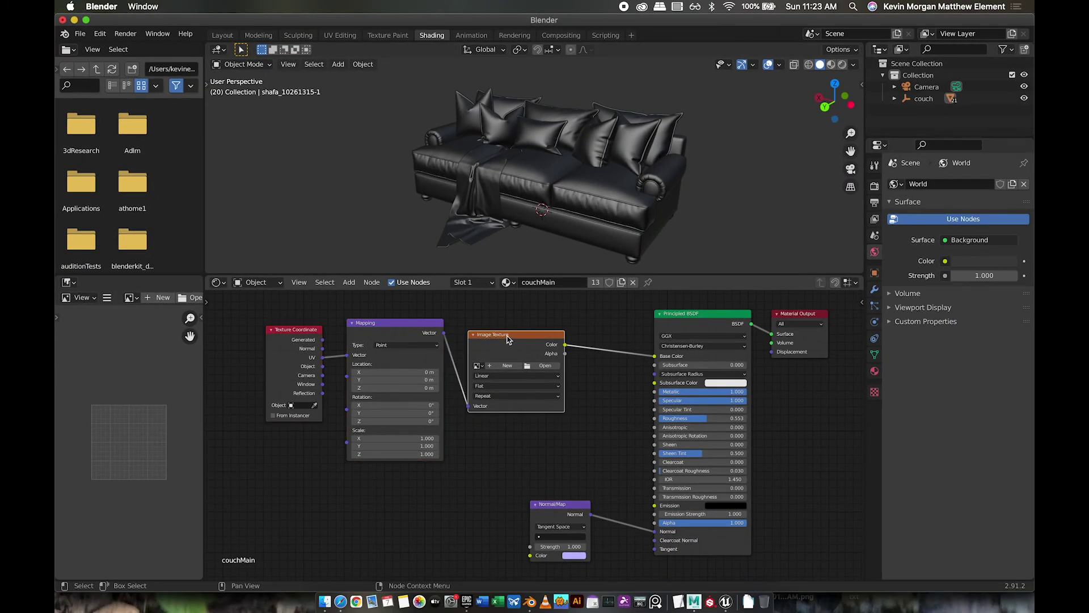
{"action": "left_click_drag", "start_coordinate": [508, 339], "coordinate": [544, 322]}
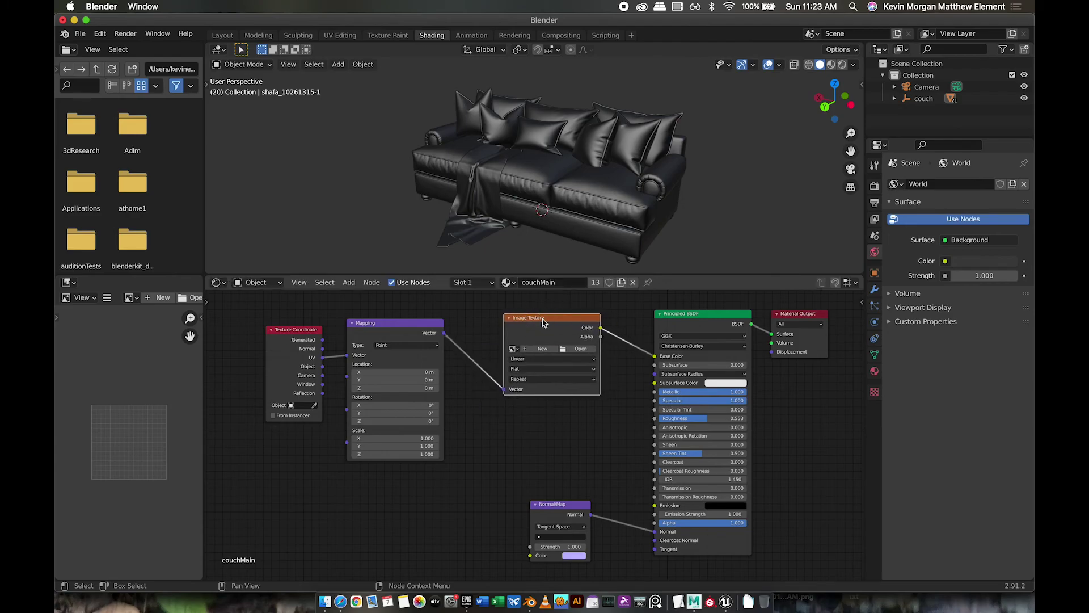
{"action": "left_click", "coordinate": [579, 349]}
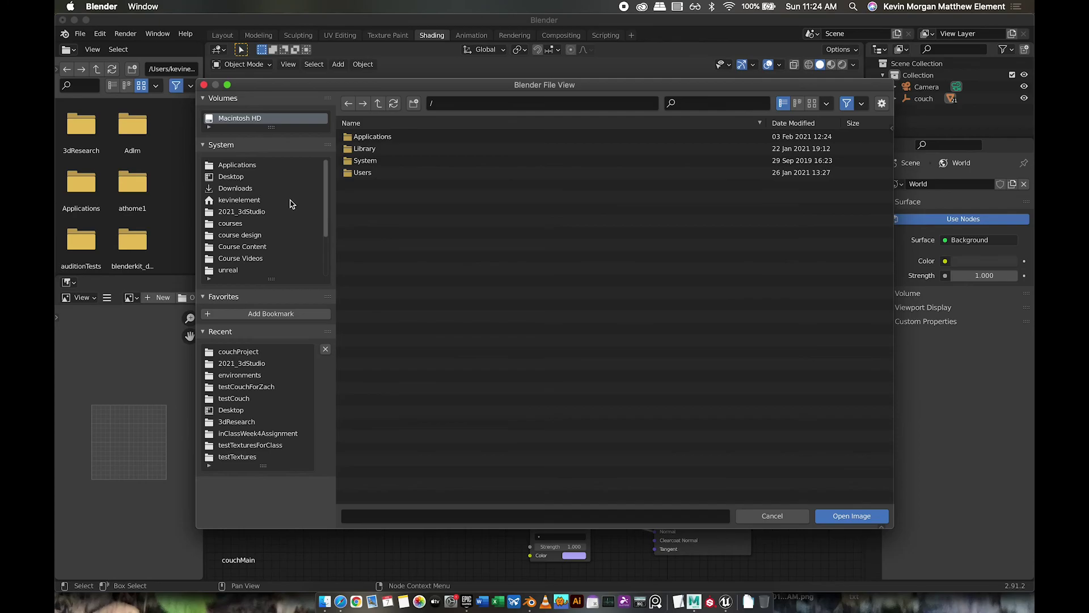
{"action": "left_click", "coordinate": [244, 212]}
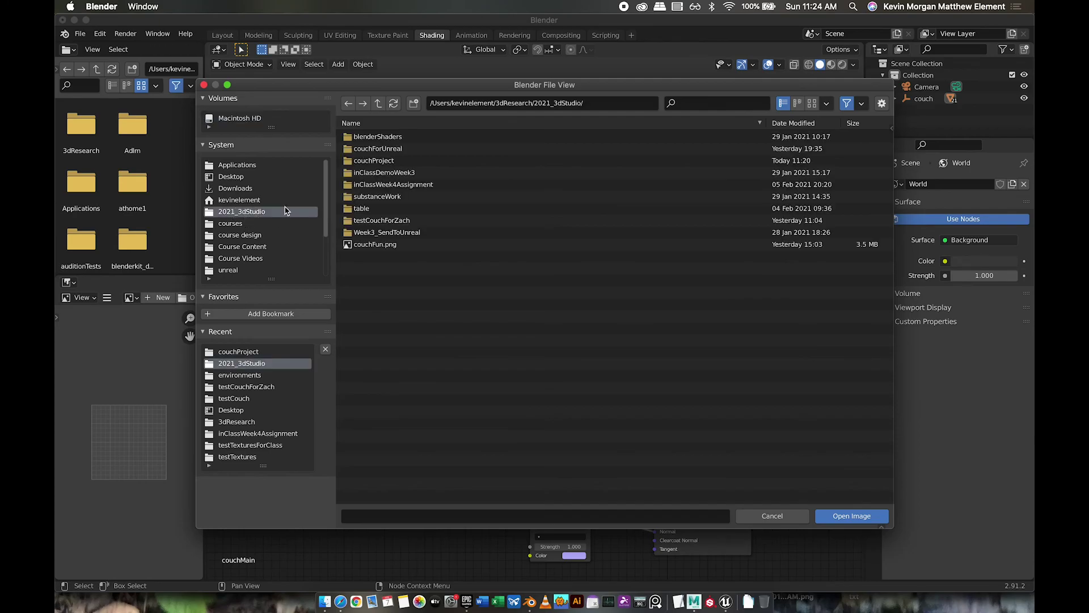
{"action": "double_click", "coordinate": [374, 162]}
{"action": "double_click", "coordinate": [375, 149]}
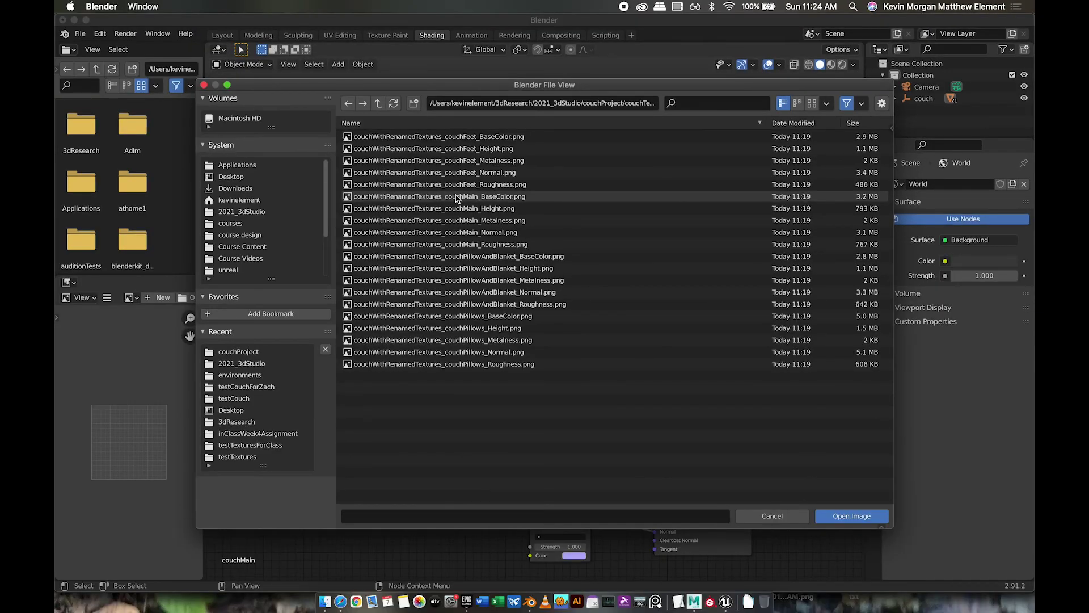
{"action": "left_click", "coordinate": [457, 197]}
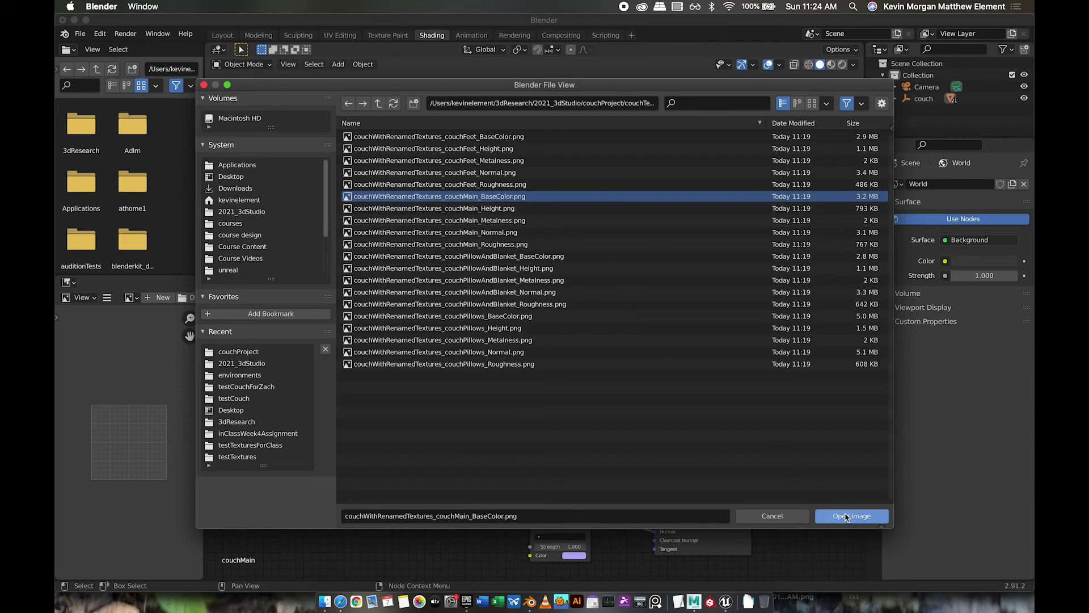
{"action": "left_click", "coordinate": [851, 515]}
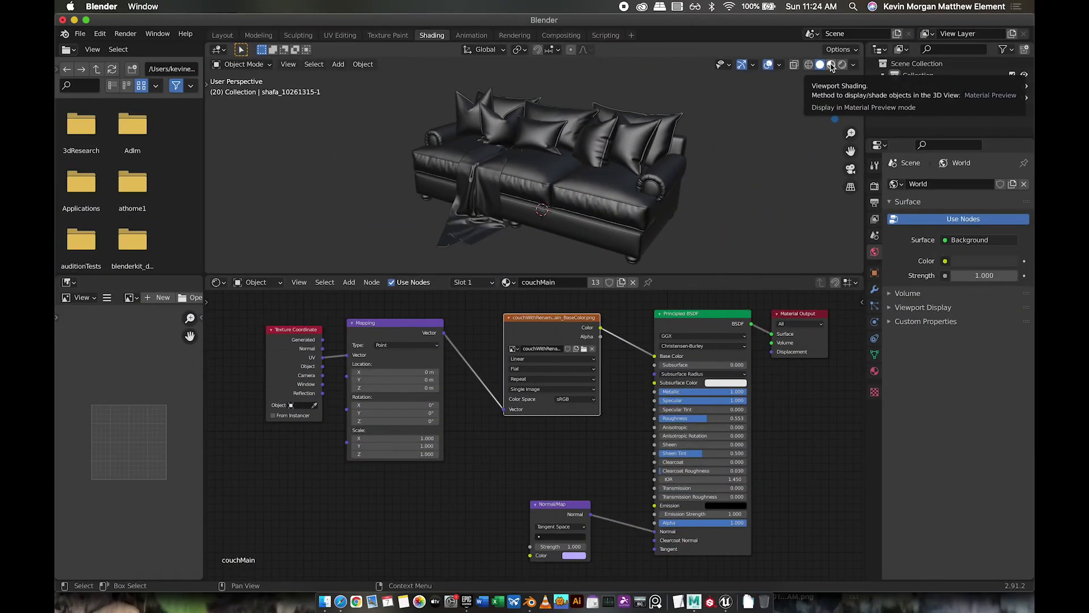
Display the couch in Material Preview and look through the render engine options in the render settings
{"action": "left_click", "coordinate": [832, 65]}
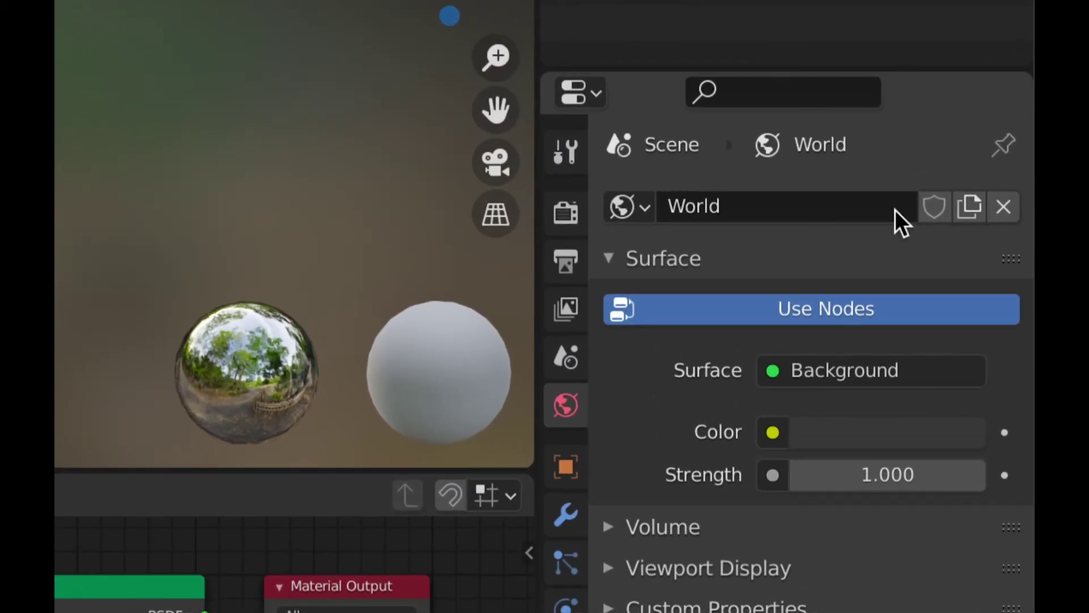
{"action": "left_click", "coordinate": [566, 215]}
{"action": "left_click", "coordinate": [851, 213]}
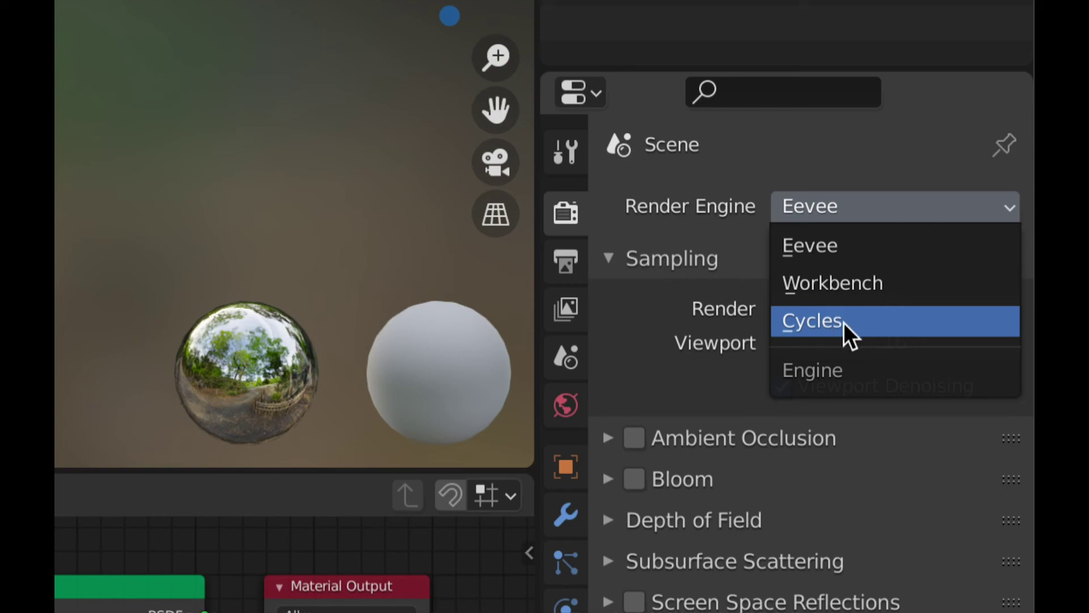
{"action": "left_click", "coordinate": [840, 206]}
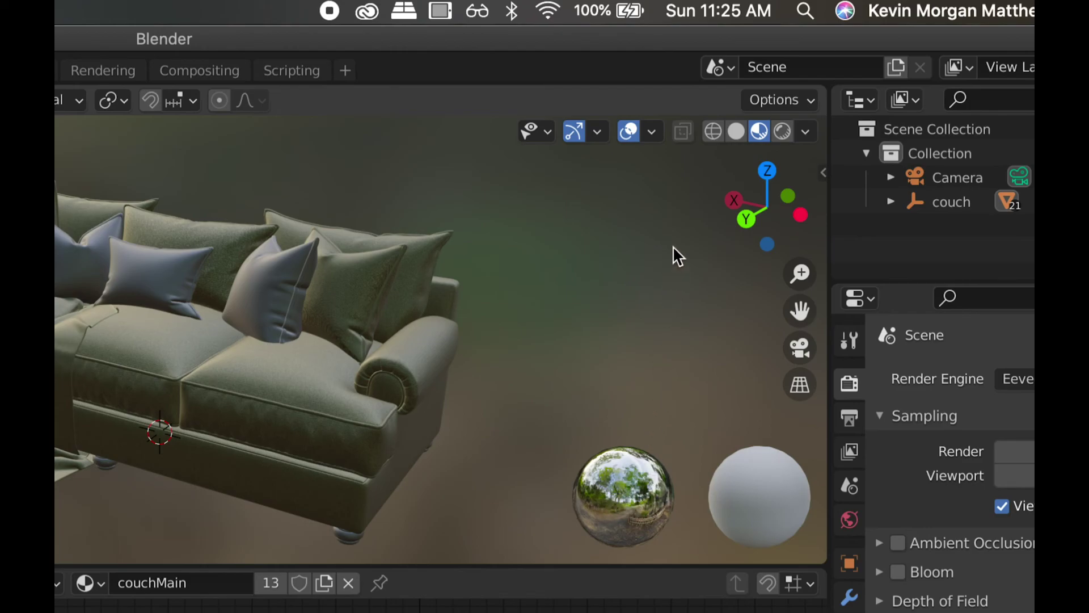
Light the material preview with the dark, nearly black studio HDRI and set couchMain's Roughness to 0.496
{"action": "left_click", "coordinate": [805, 133]}
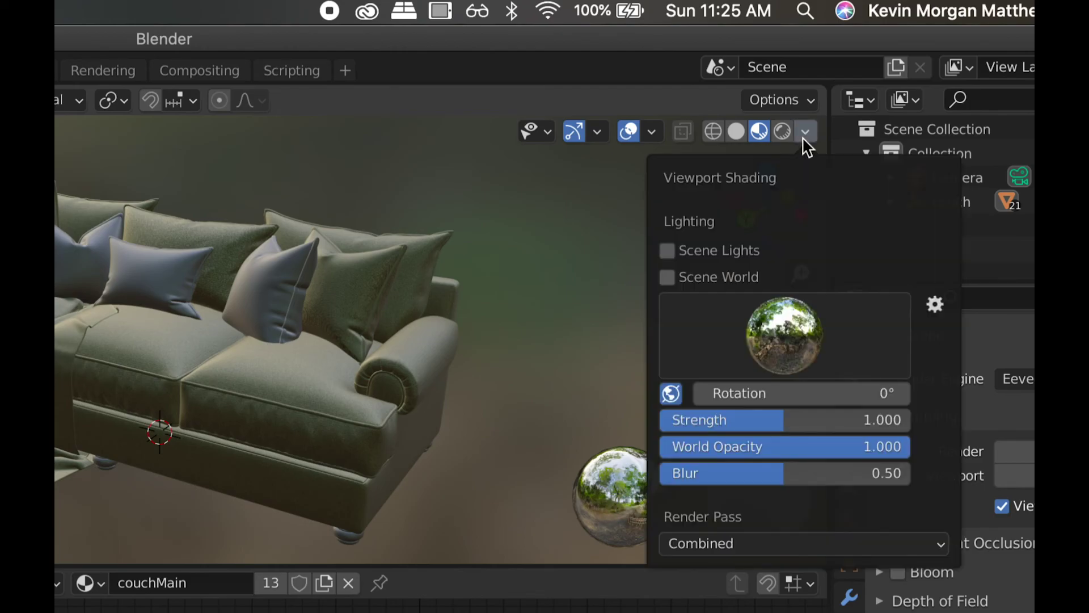
{"action": "left_click", "coordinate": [790, 357]}
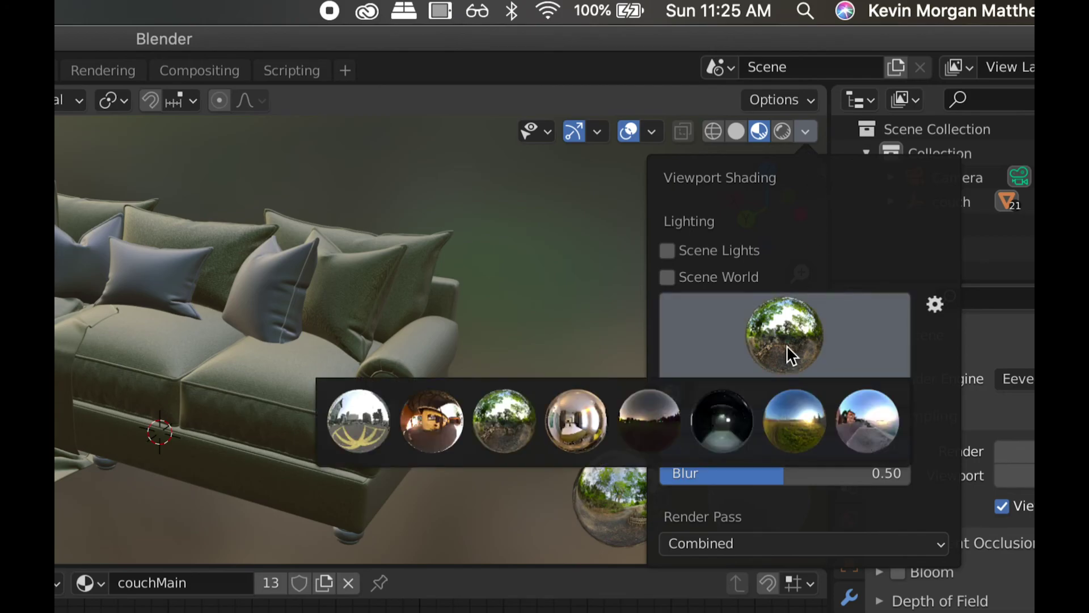
{"action": "left_click", "coordinate": [805, 128]}
{"action": "left_click", "coordinate": [806, 127]}
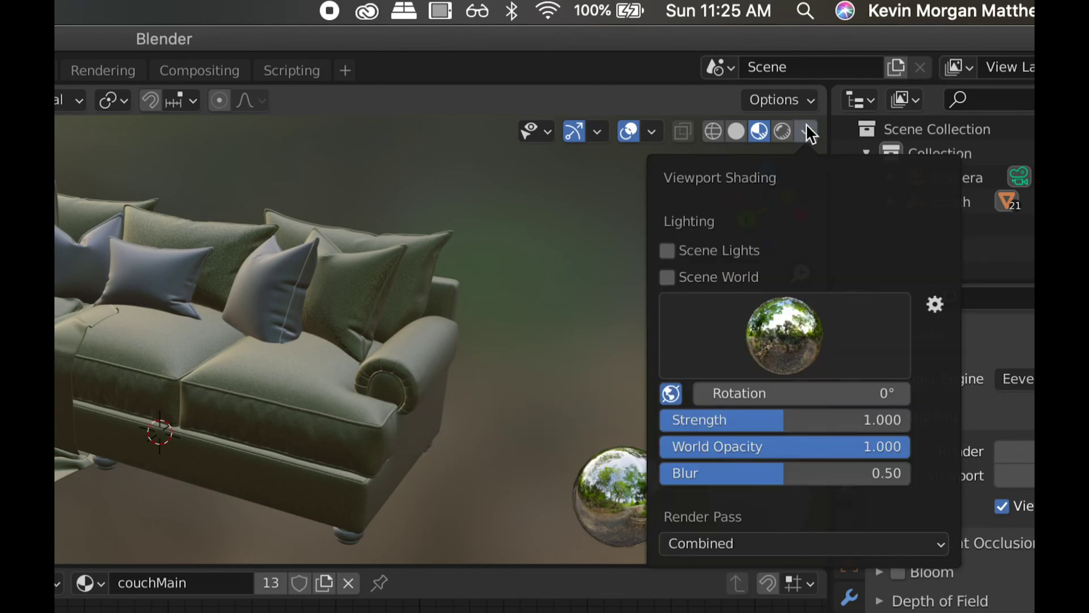
{"action": "left_click", "coordinate": [770, 350]}
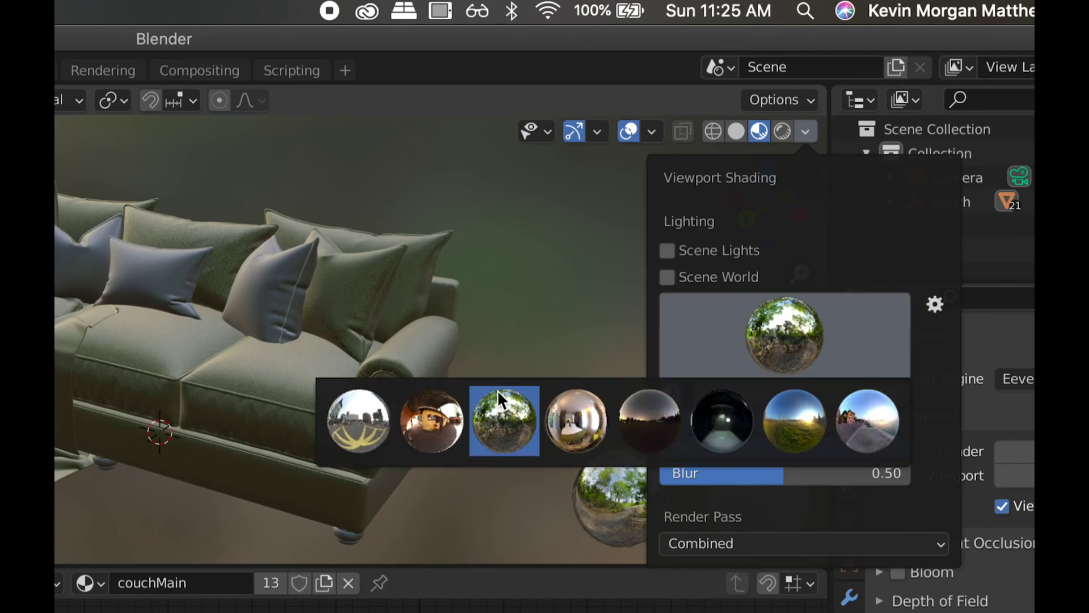
{"action": "left_click", "coordinate": [733, 431]}
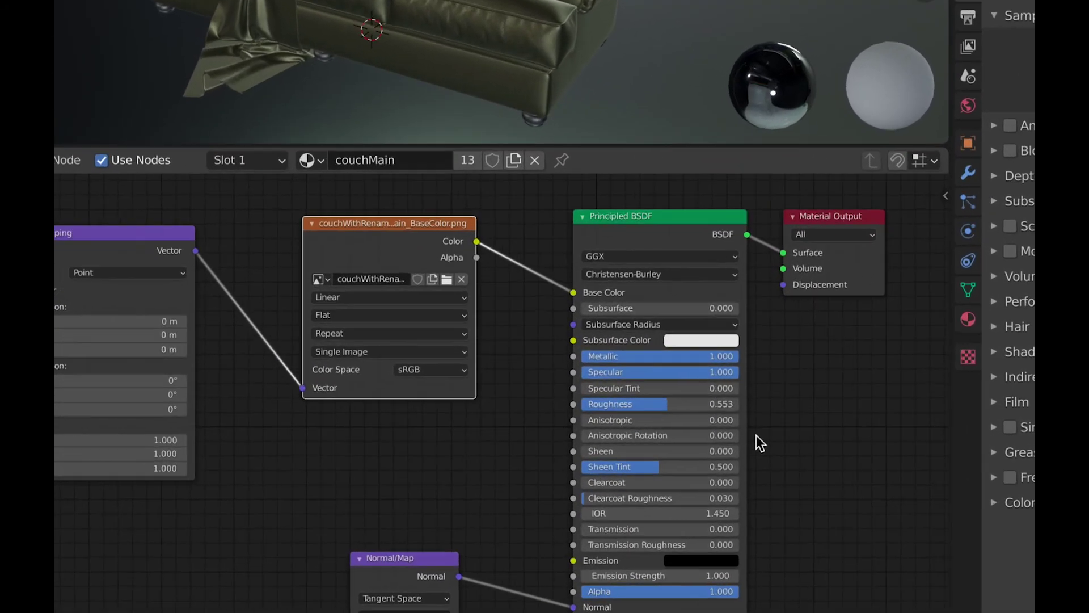
{"action": "mouse_move", "coordinate": [666, 403]}
{"action": "left_mouse_down"}
{"action": "mouse_move", "coordinate": [579, 402]}
{"action": "mouse_move", "coordinate": [686, 403]}
{"action": "mouse_move", "coordinate": [656, 402]}
{"action": "left_mouse_up"}
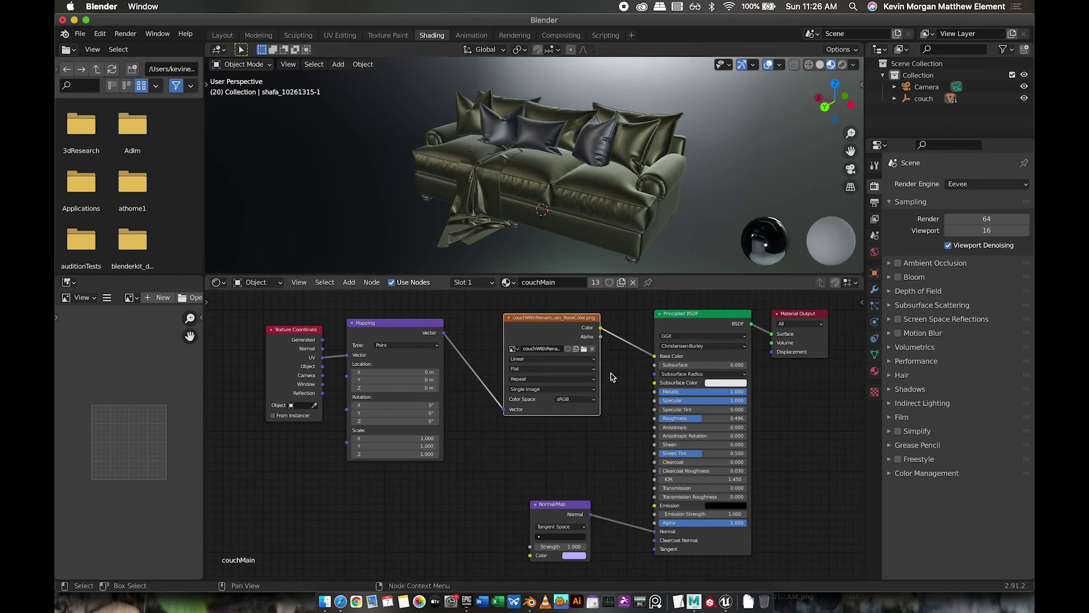
Rearrange couchMain's nodes with Texture Coordinate and Mapping lower, the base color texture higher, and the Normal Map further down to free space
{"action": "left_click_drag", "start_coordinate": [448, 306], "coordinate": [245, 455]}
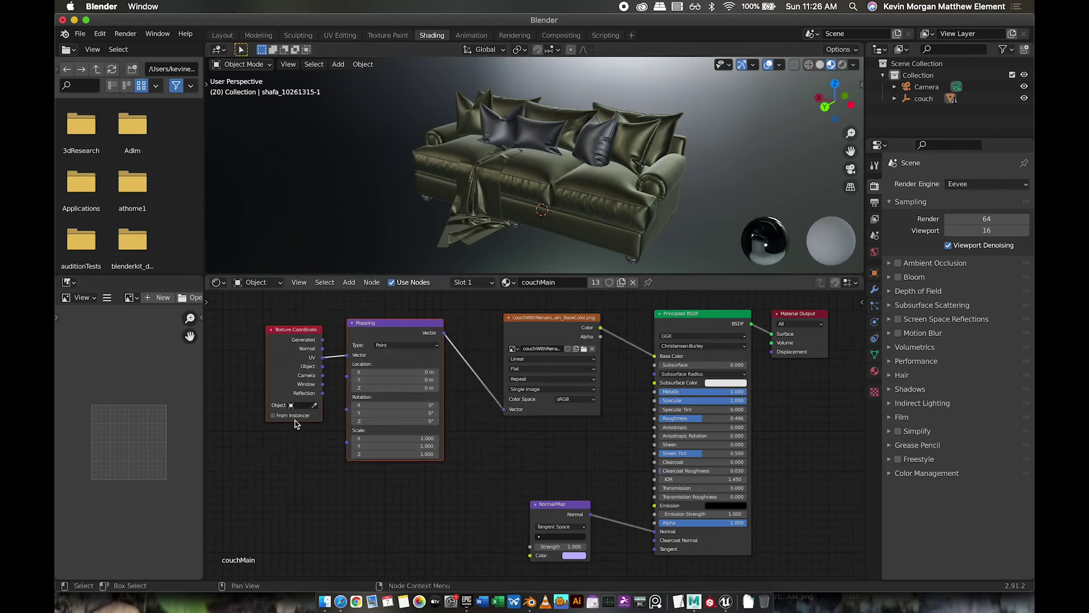
{"action": "left_click_drag", "start_coordinate": [248, 302], "coordinate": [411, 506]}
{"action": "left_click_drag", "start_coordinate": [419, 325], "coordinate": [427, 427]}
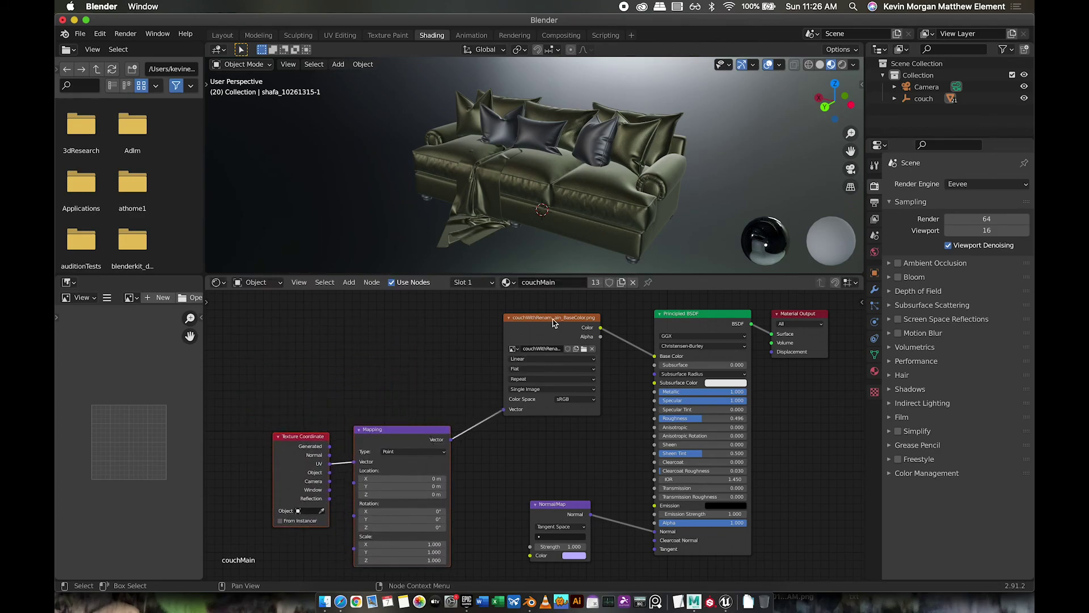
{"action": "left_click_drag", "start_coordinate": [552, 317], "coordinate": [543, 298]}
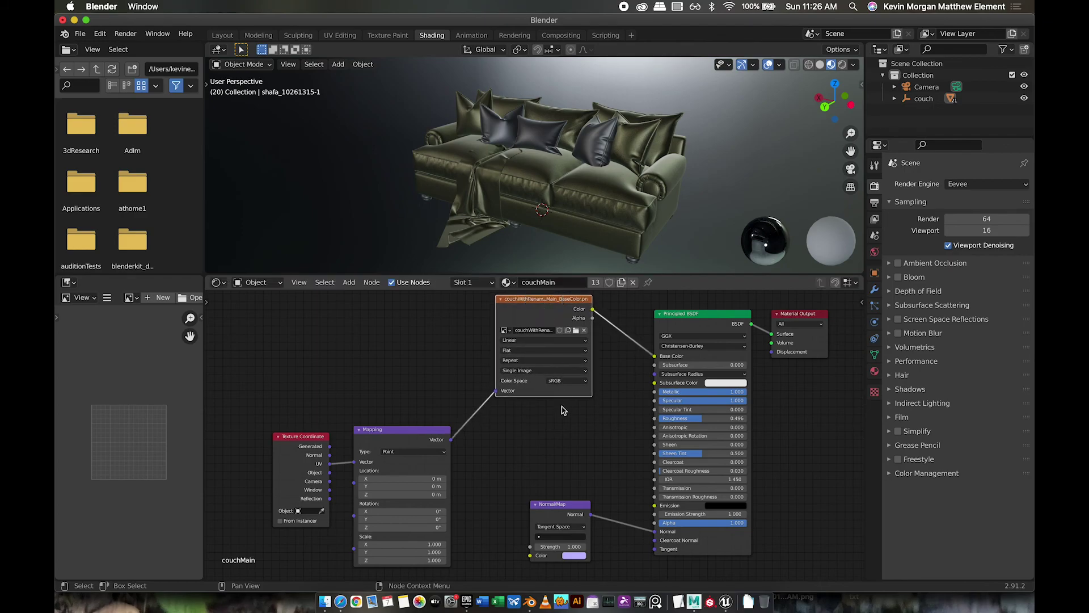
{"action": "left_click_drag", "start_coordinate": [562, 507], "coordinate": [559, 541]}
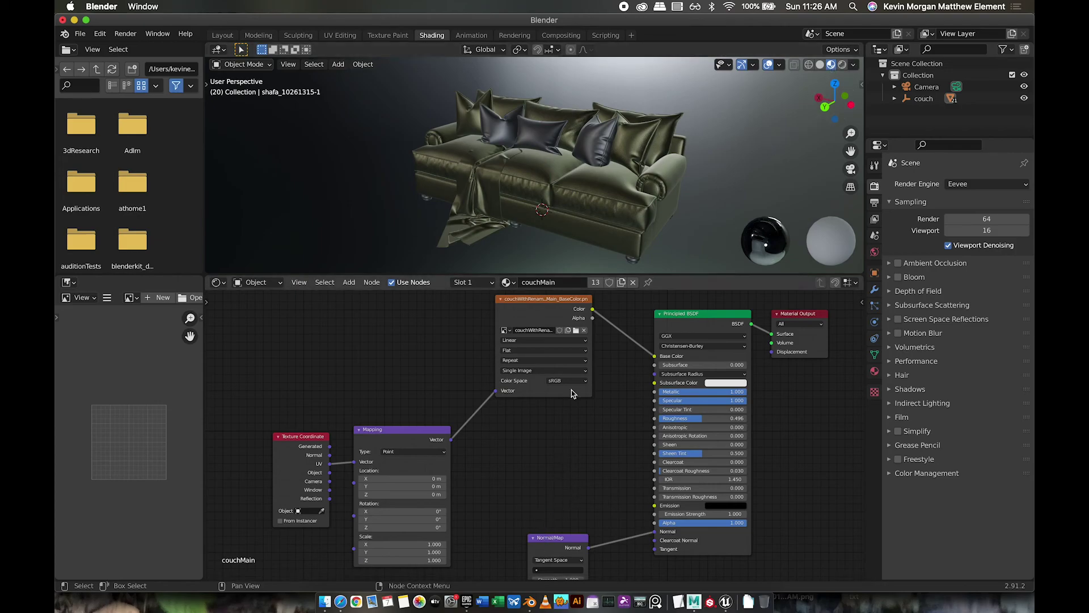
{"action": "left_click_drag", "start_coordinate": [454, 407], "coordinate": [299, 492]}
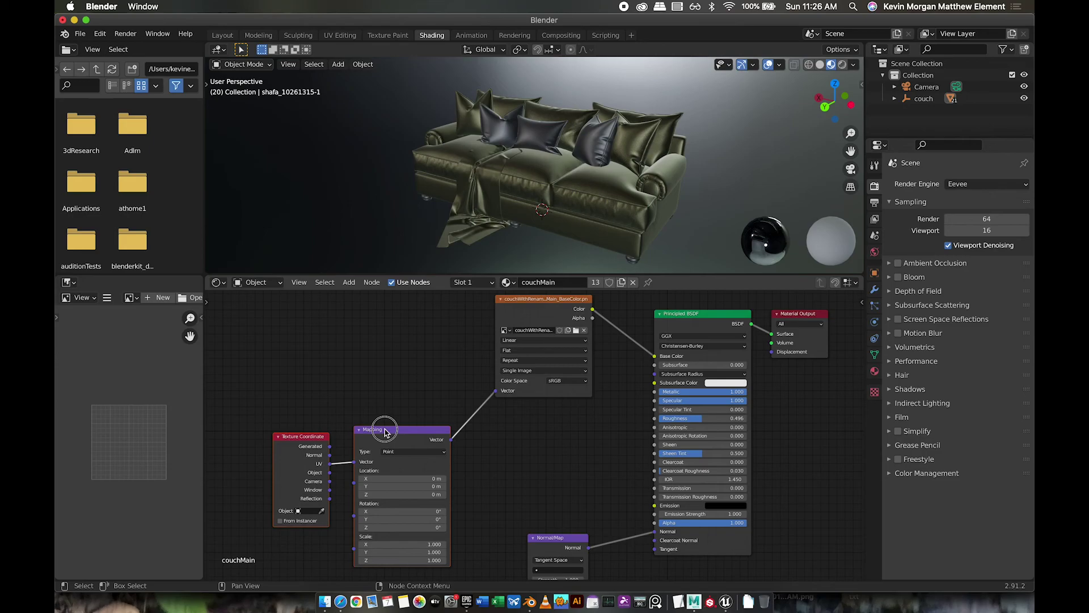
{"action": "left_click_drag", "start_coordinate": [382, 432], "coordinate": [371, 428]}
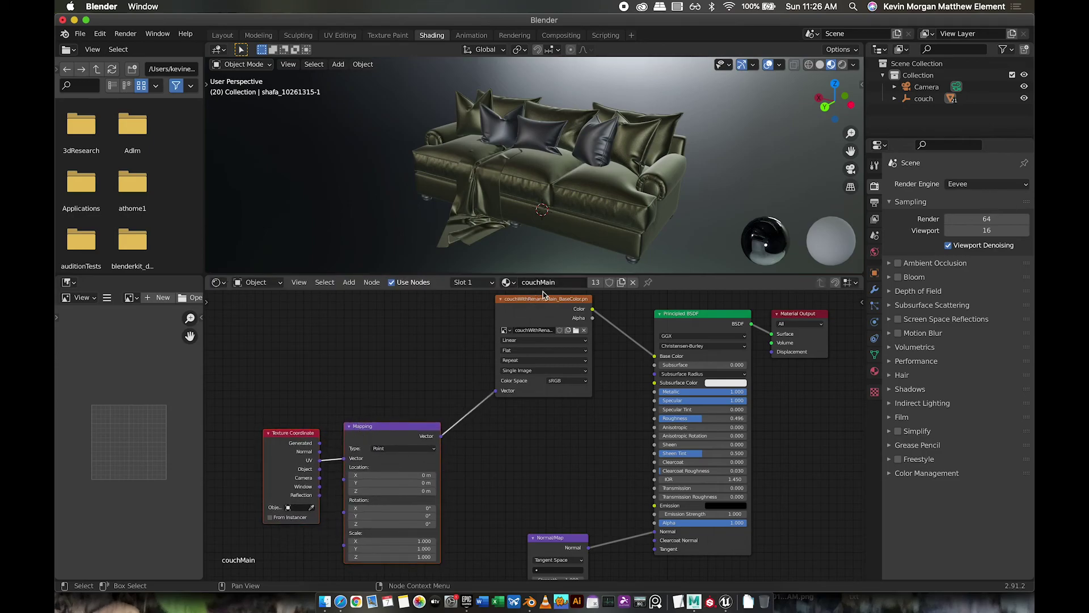
{"action": "left_click_drag", "start_coordinate": [545, 300], "coordinate": [549, 303]}
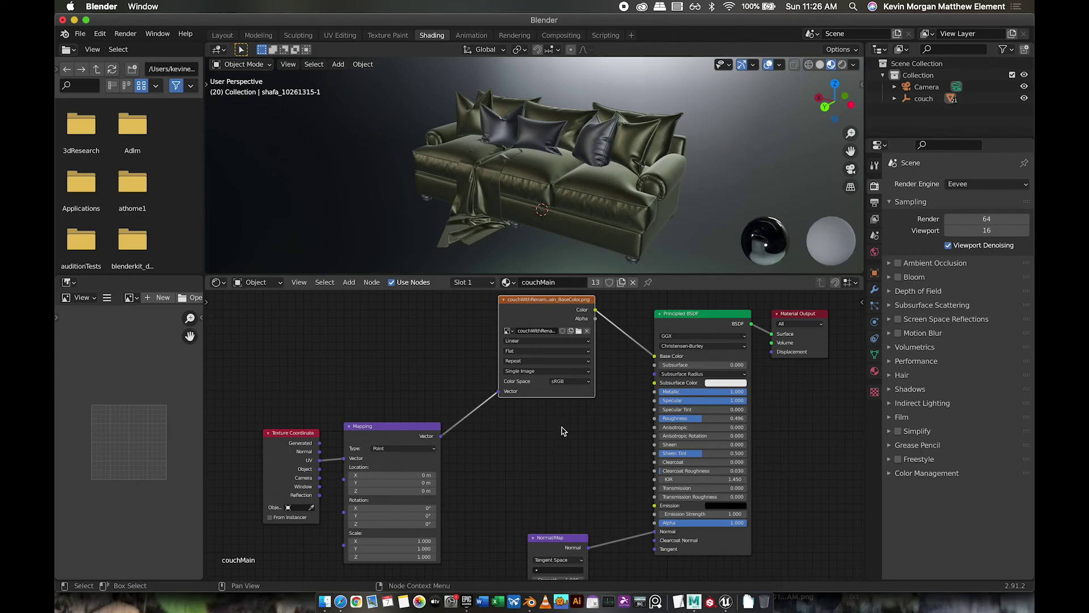
{"action": "mouse_move", "coordinate": [562, 305]}
{"action": "left_mouse_down"}
{"action": "mouse_move", "coordinate": [584, 332]}
{"action": "mouse_move", "coordinate": [556, 333]}
{"action": "mouse_move", "coordinate": [547, 304]}
{"action": "mouse_move", "coordinate": [567, 311]}
{"action": "left_mouse_up"}
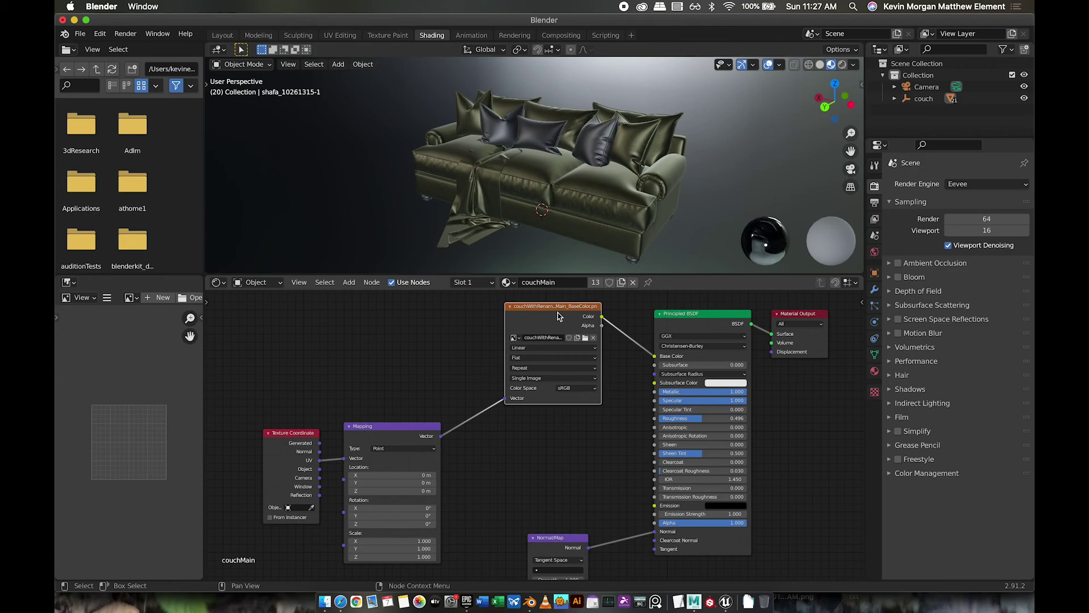
Duplicate the base color texture node directly below the original and connect the Mapping node's Vector output to the copy
{"action": "key", "text": "shift+d"}
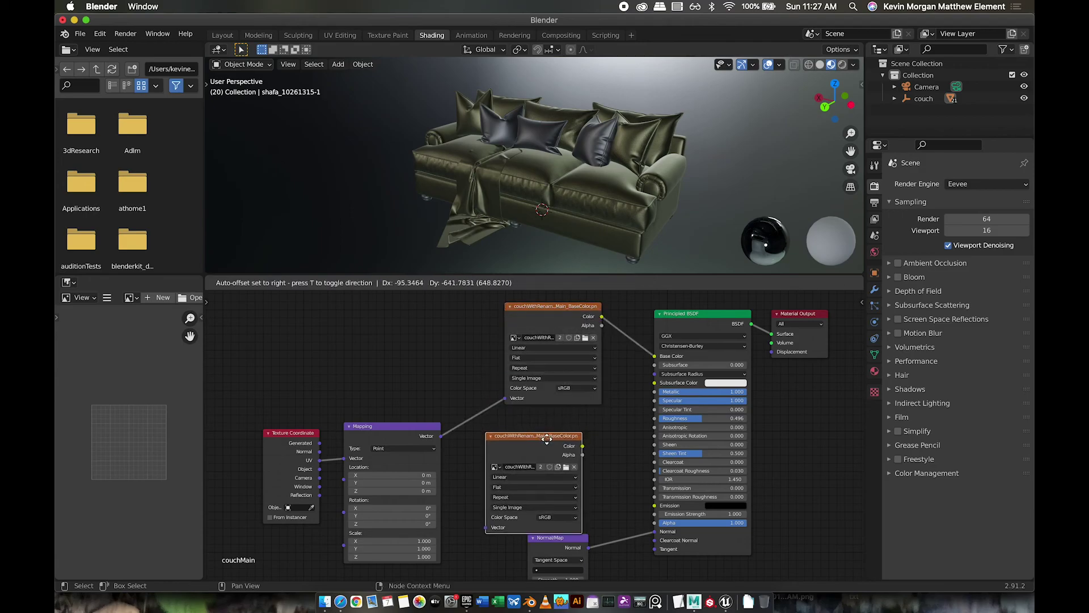
{"action": "left_click", "coordinate": [559, 426]}
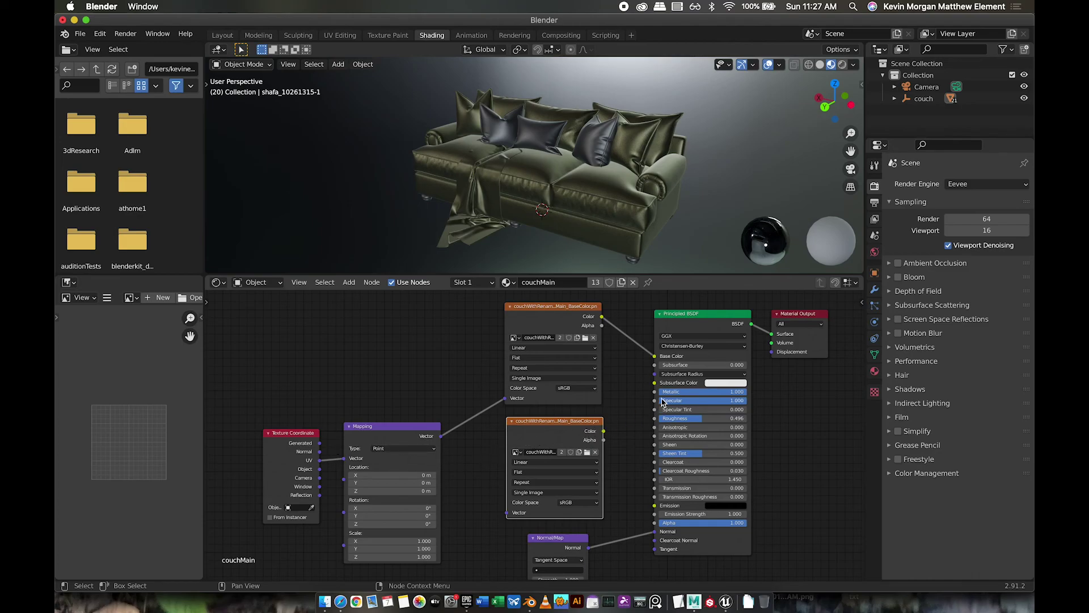
{"action": "left_click", "coordinate": [404, 429]}
{"action": "left_click", "coordinate": [292, 438]}
{"action": "left_click", "coordinate": [377, 432]}
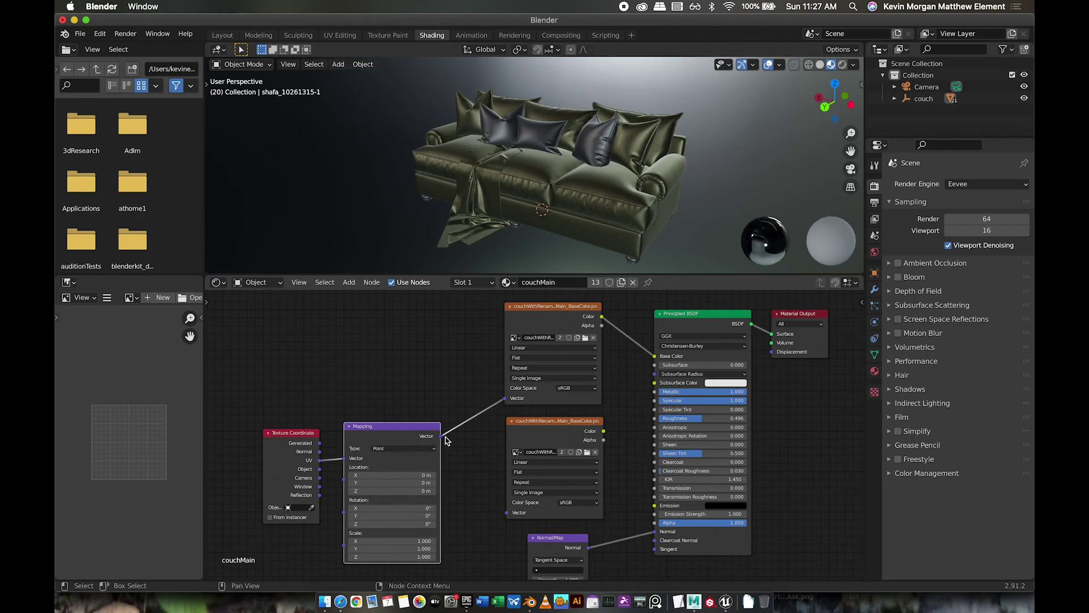
{"action": "left_click_drag", "start_coordinate": [442, 436], "coordinate": [505, 514]}
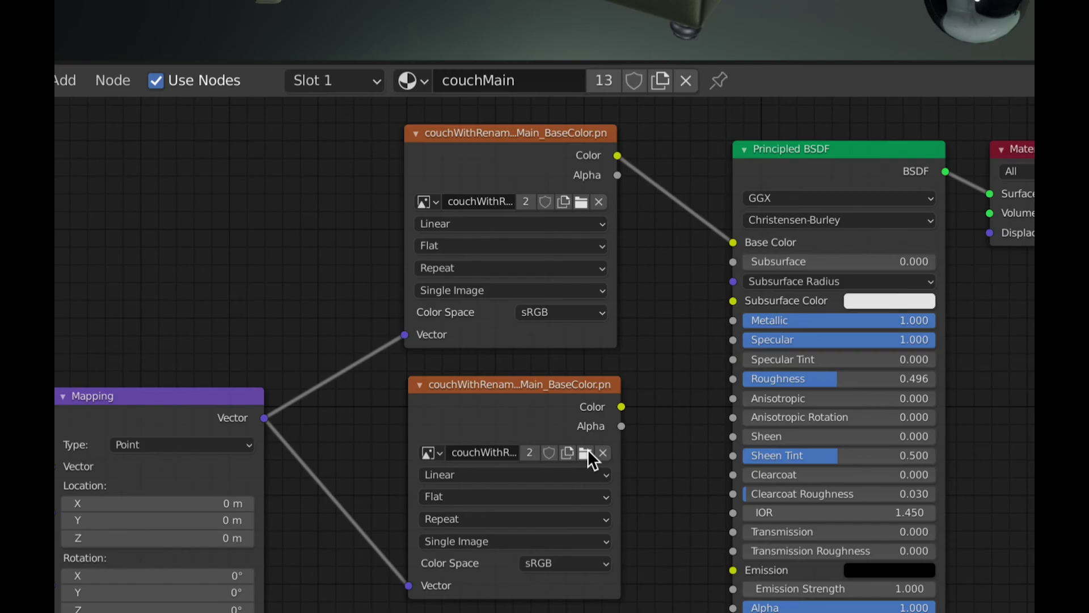
Load couchWithRenamedTextures_couchMain_Roughness.png into the duplicated texture node and connect its Color output to the Principled BSDF's Roughness
{"action": "left_click", "coordinate": [585, 452]}
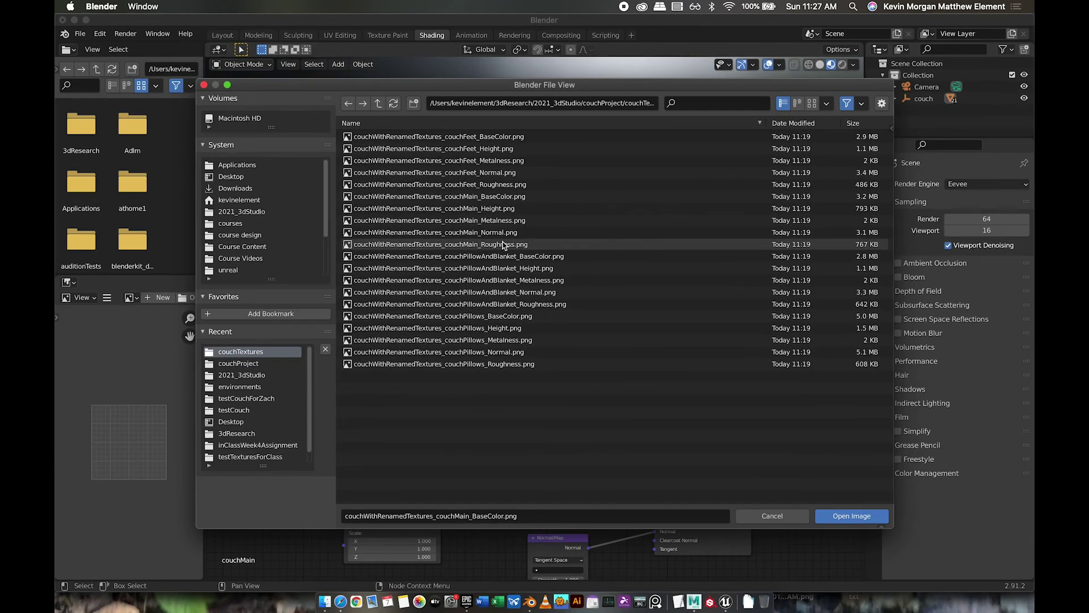
{"action": "left_click", "coordinate": [505, 246]}
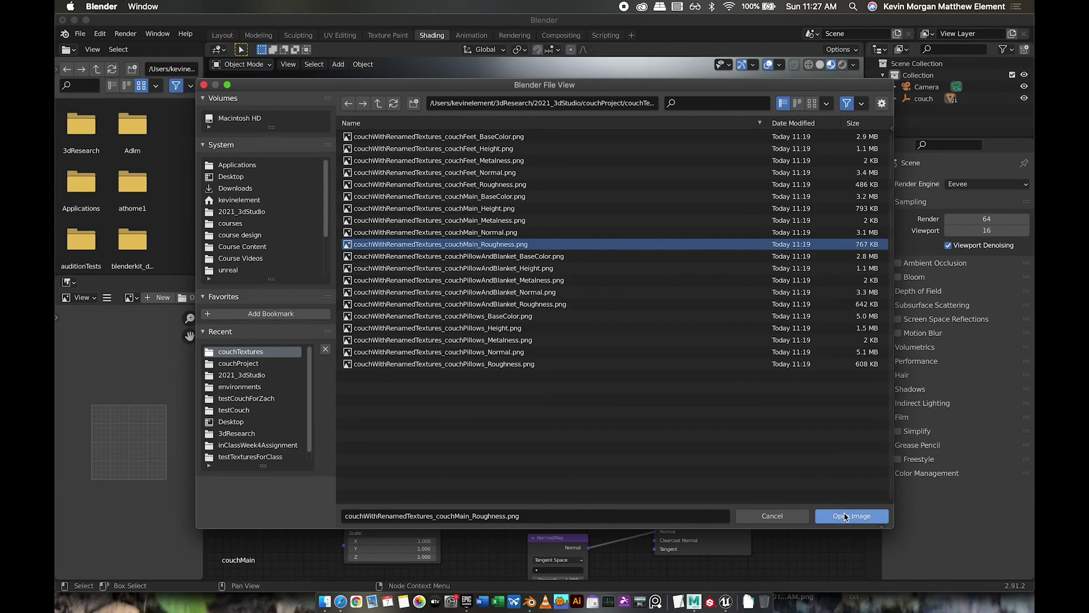
{"action": "left_click", "coordinate": [845, 517]}
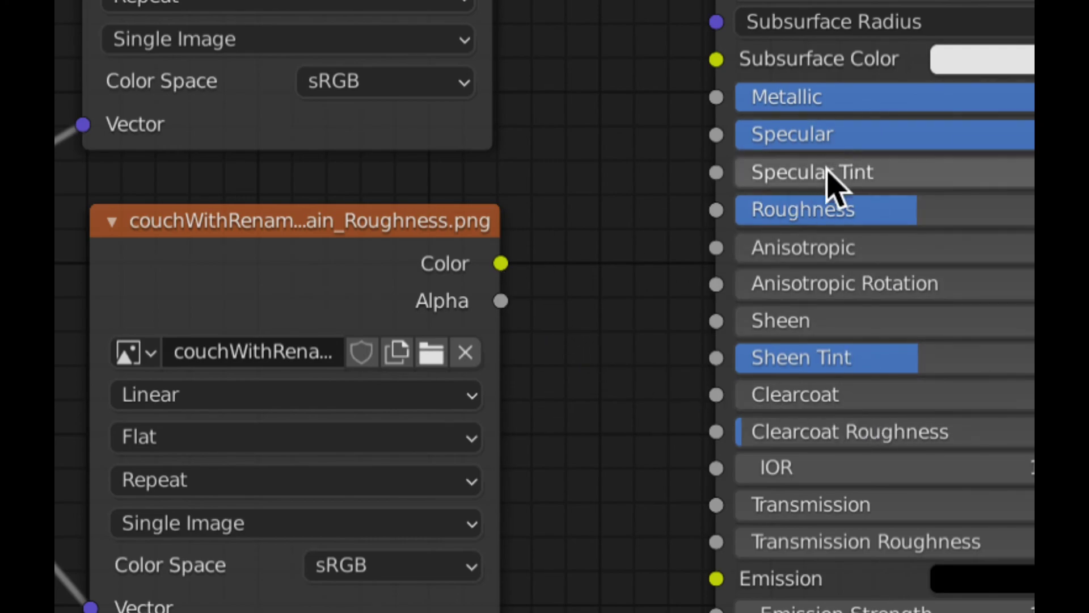
{"action": "left_click_drag", "start_coordinate": [501, 264], "coordinate": [716, 211]}
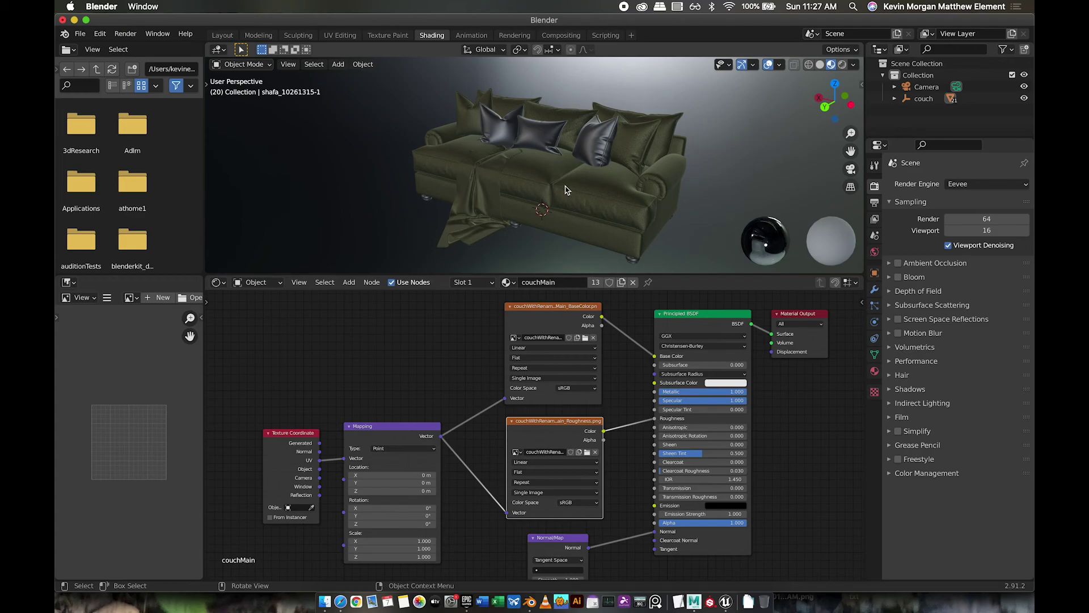
Switch to Finder and preview couchWithRenamedTextures_couchMain_Roughness.png in the couchTextures folder, returning to Blender when done
{"action": "key", "text": "super+Tab"}
{"action": "key", "text": "super+Tab"}
{"action": "key", "text": "super+Tab"}
{"action": "key", "text": "super+Tab"}
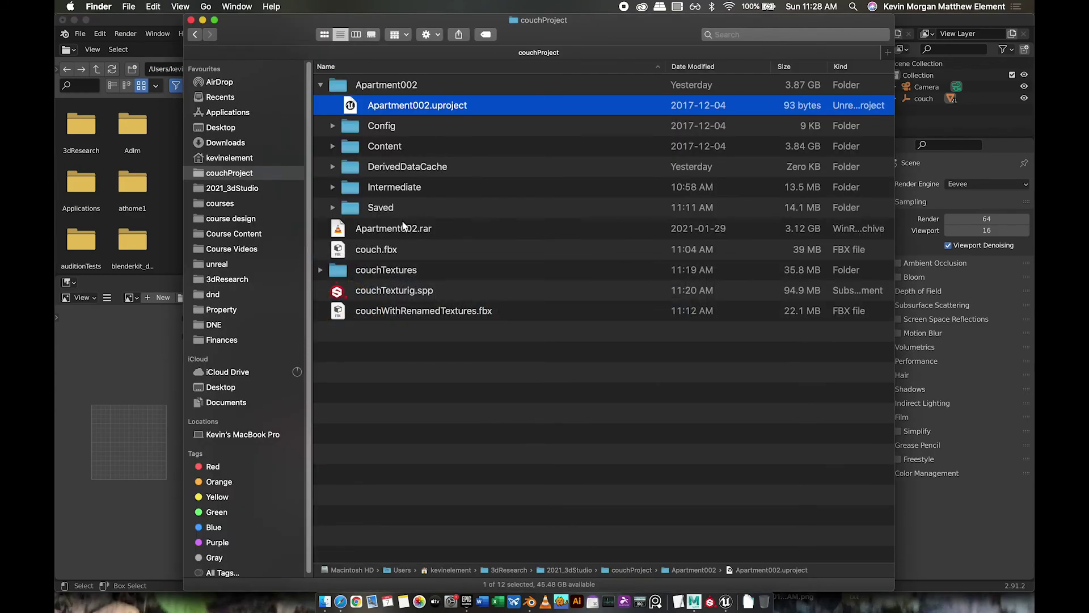
{"action": "left_click", "coordinate": [319, 269]}
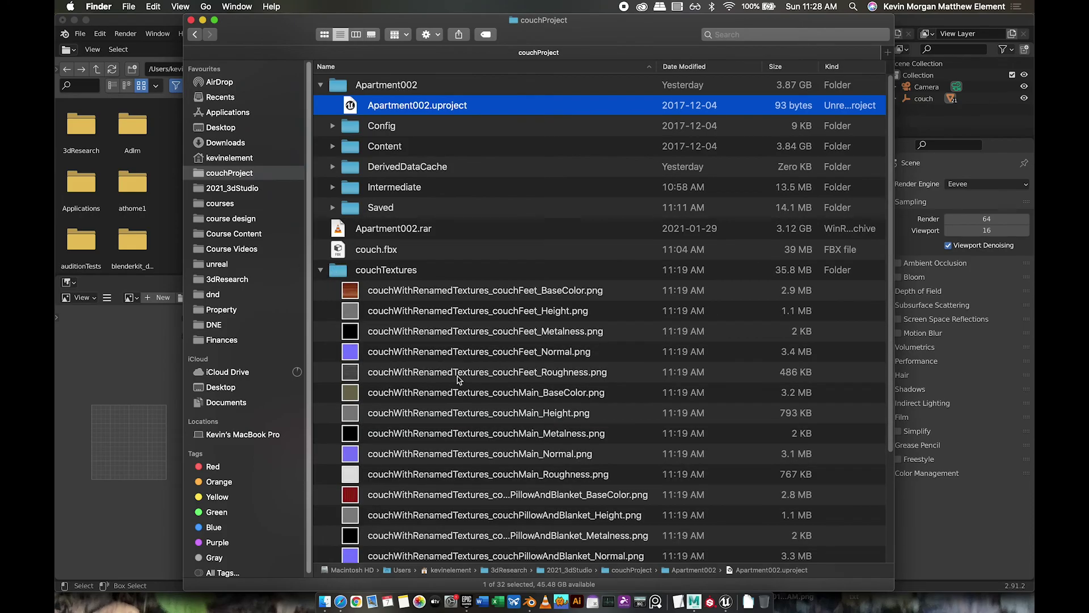
{"action": "scroll", "coordinate": [484, 452], "scroll_direction": "down", "scroll_amount": 3}
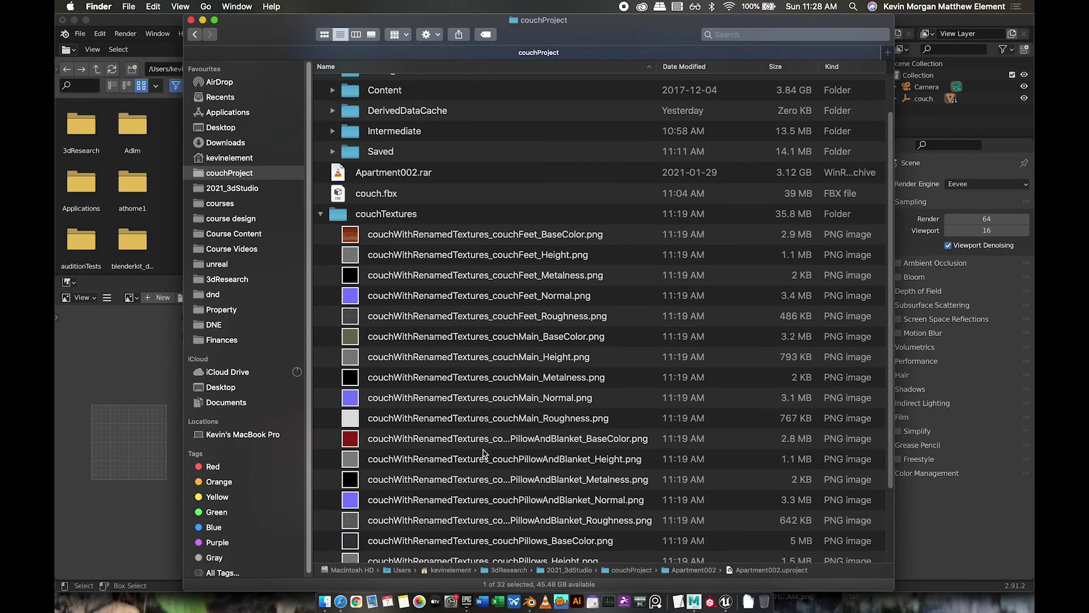
{"action": "left_click", "coordinate": [512, 421]}
{"action": "key", "text": "space"}
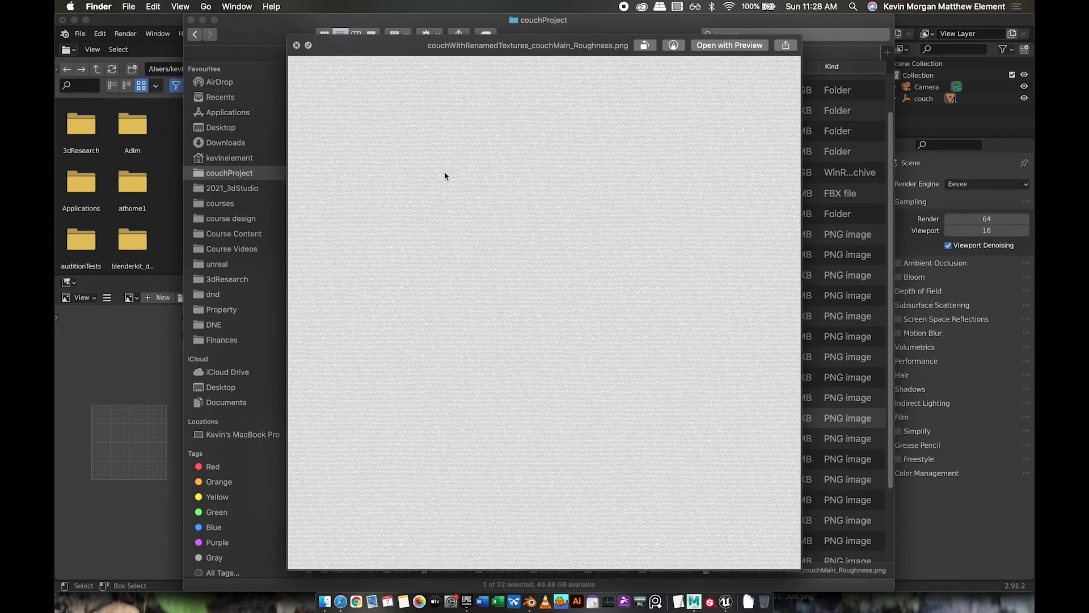
{"action": "key", "text": "space"}
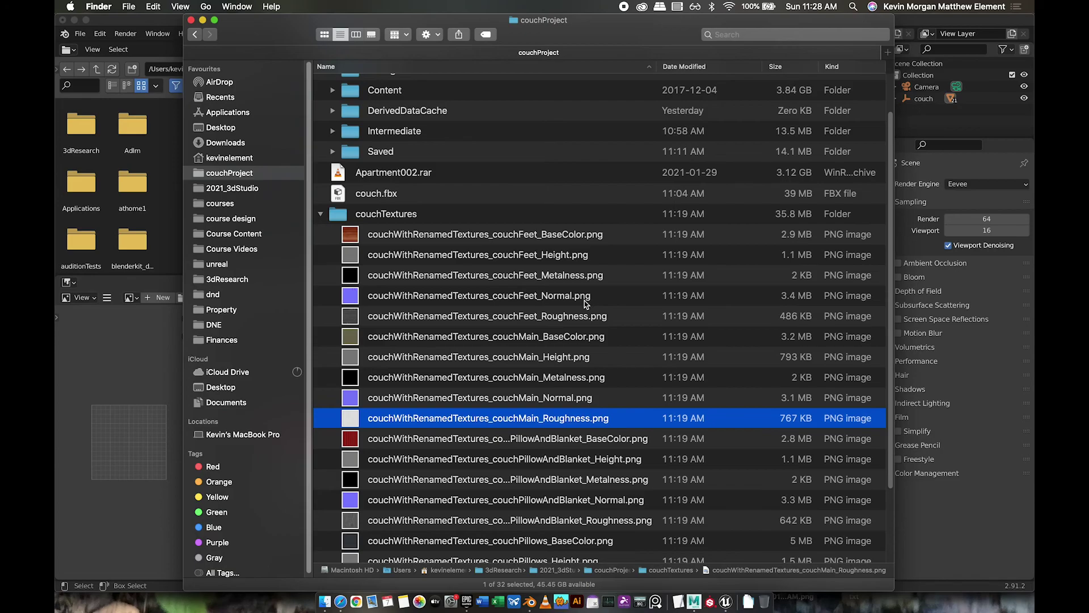
{"action": "left_click", "coordinate": [166, 21]}
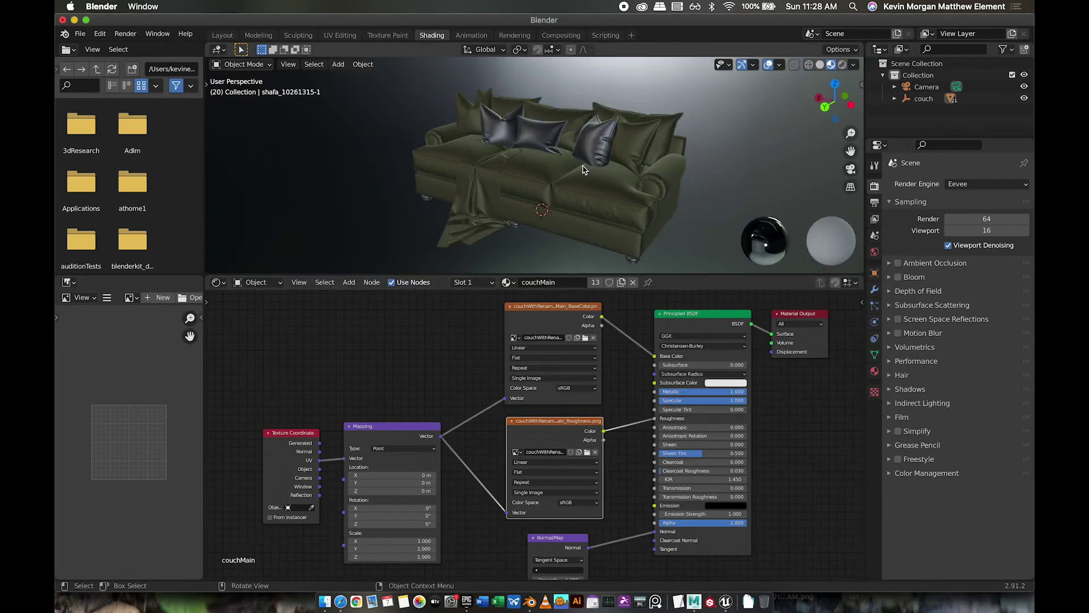
Move couchMain's Normal Map node slightly lower and inspect the roughness of the couch's seat cushions up close
{"action": "left_click", "coordinate": [539, 163]}
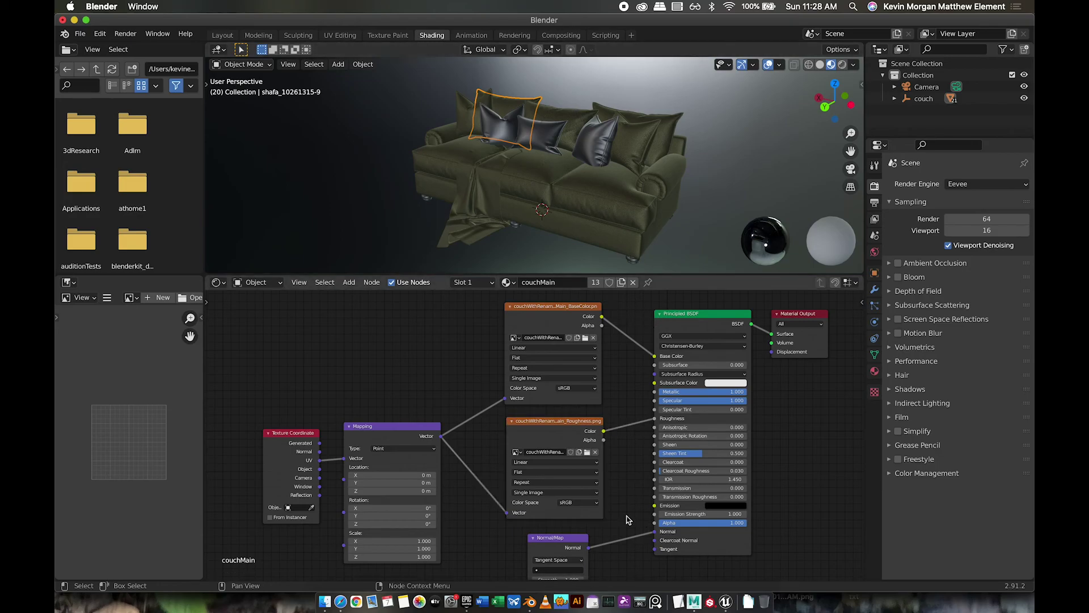
{"action": "left_click_drag", "start_coordinate": [577, 546], "coordinate": [584, 553]}
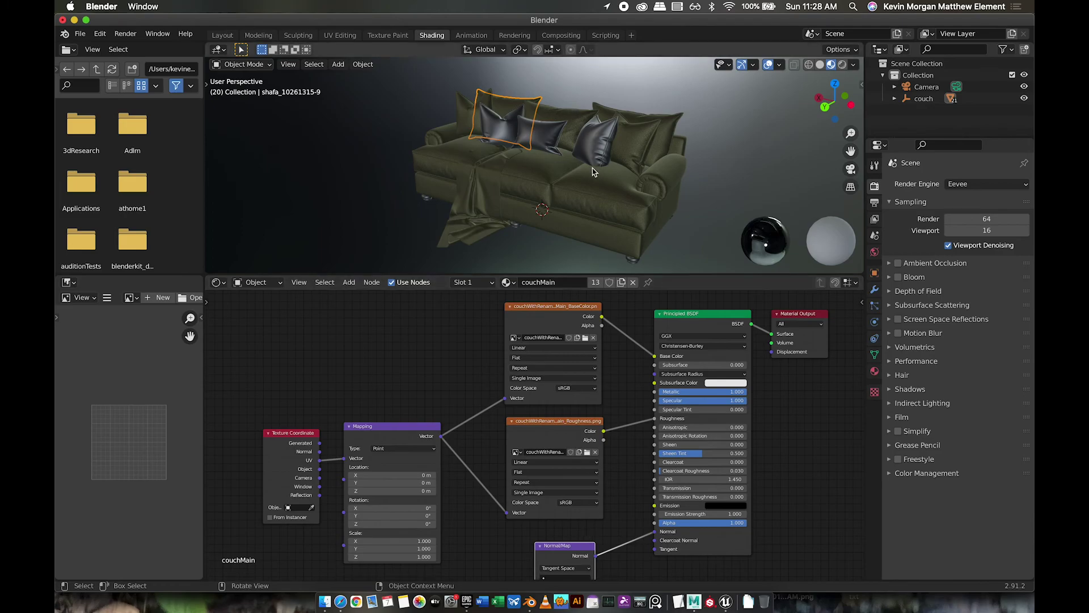
{"action": "middle_click_drag", "start_coordinate": [606, 171], "coordinate": [549, 158]}
{"action": "scroll", "coordinate": [550, 158], "scroll_direction": "up", "scroll_amount": 5}
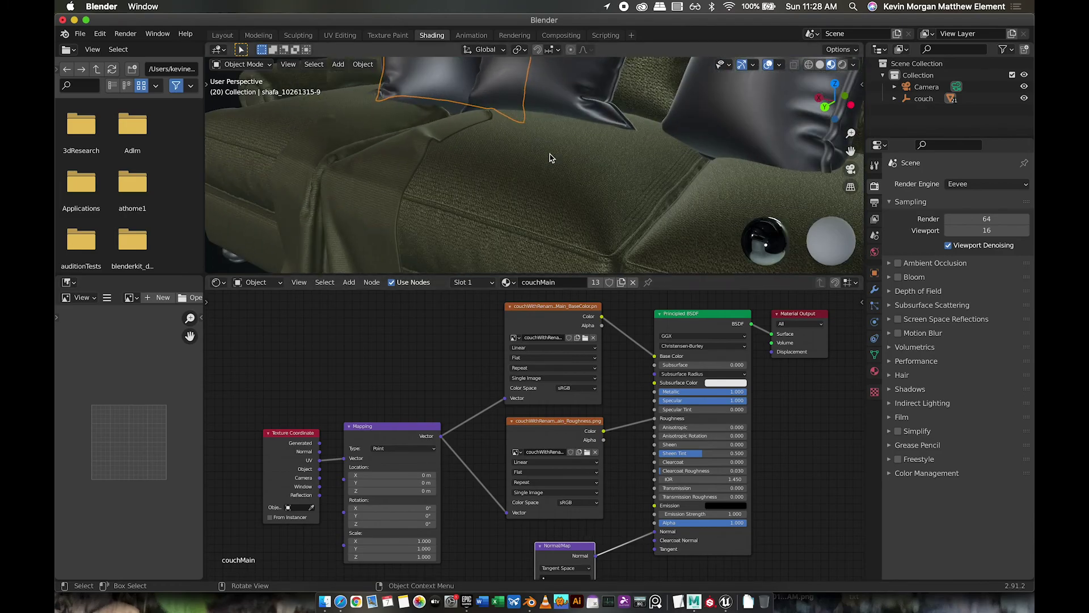
{"action": "scroll", "coordinate": [549, 158], "scroll_direction": "down", "scroll_amount": 5}
{"action": "middle_click_drag", "start_coordinate": [530, 154], "coordinate": [533, 221], "text": "ctrl"}
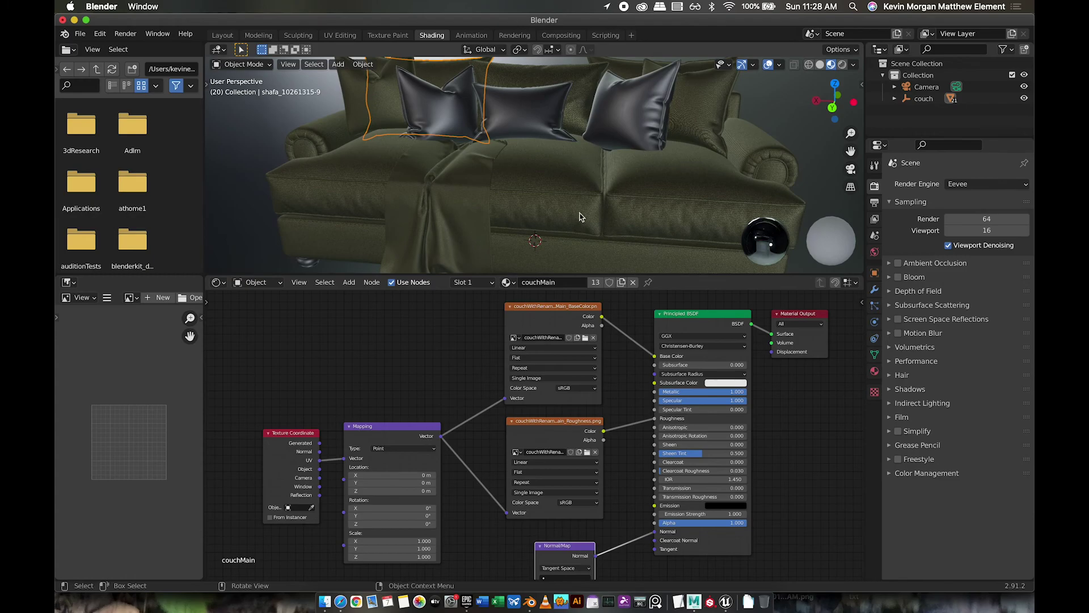
Assign the pillows material to the selected back pillow and add a mapped image texture setup to its Principled BSDF's Base Color
{"action": "left_click", "coordinate": [514, 284]}
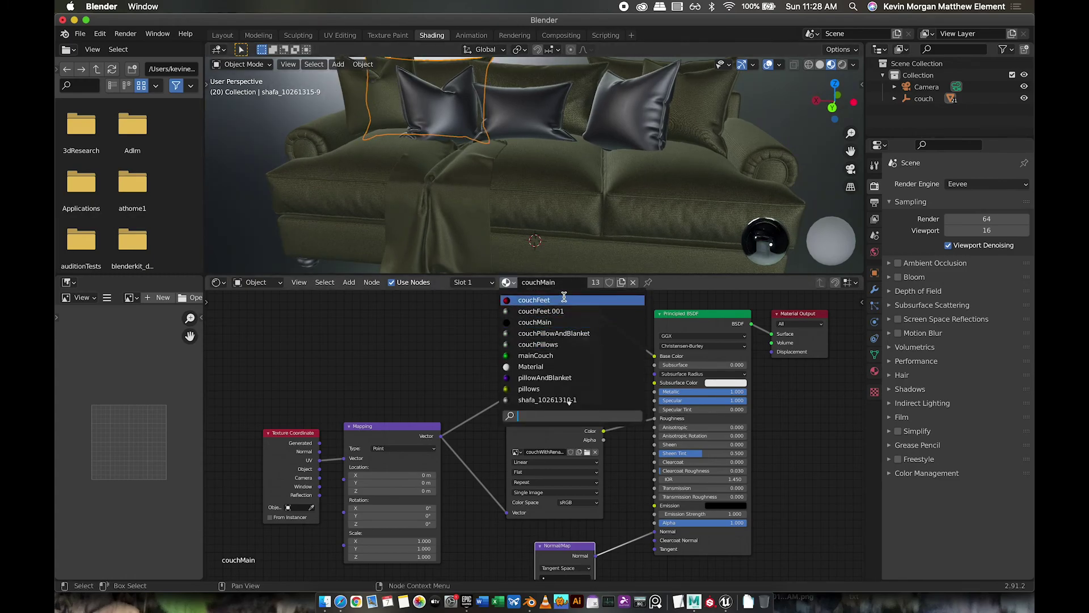
{"action": "left_click", "coordinate": [570, 389]}
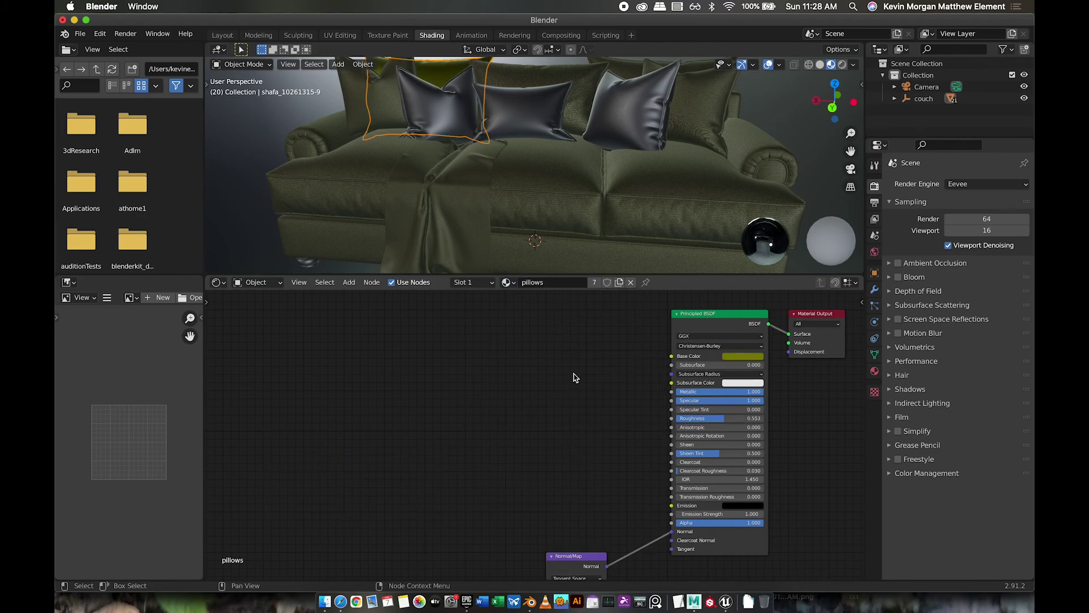
{"action": "left_click", "coordinate": [722, 318]}
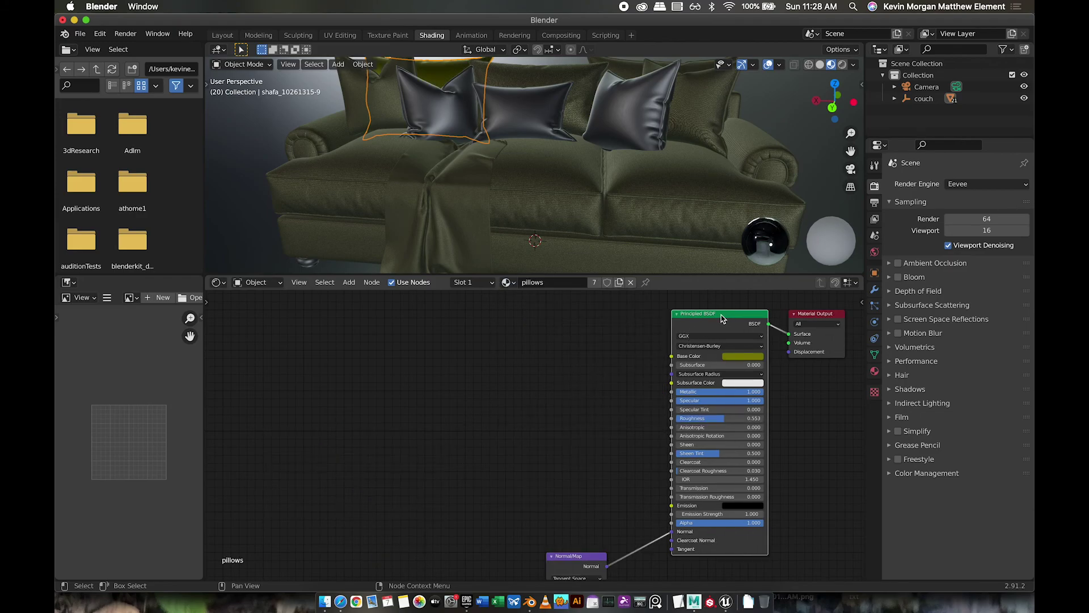
{"action": "key", "text": "ctrl+t"}
{"action": "left_click_drag", "start_coordinate": [637, 522], "coordinate": [531, 344]}
Load couchWithRenamedTextures_couchPillows_BaseColor.png from couchProject's couchTextures folder into the pillows material's Image Texture node
{"action": "left_click", "coordinate": [565, 369]}
{"action": "left_click", "coordinate": [564, 368]}
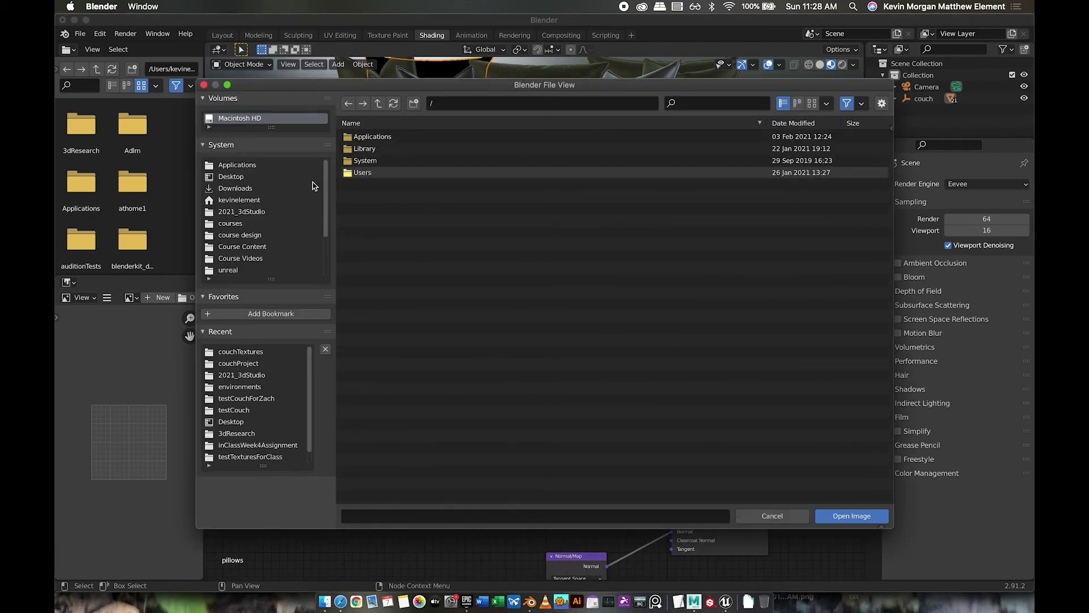
{"action": "left_click", "coordinate": [241, 211]}
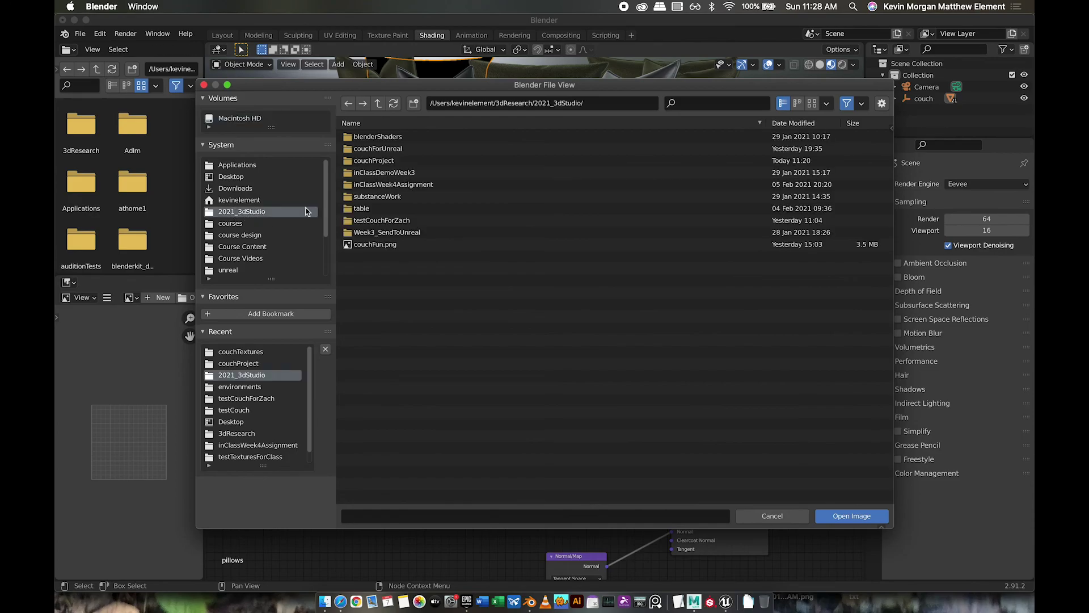
{"action": "double_click", "coordinate": [391, 161]}
{"action": "double_click", "coordinate": [390, 149]}
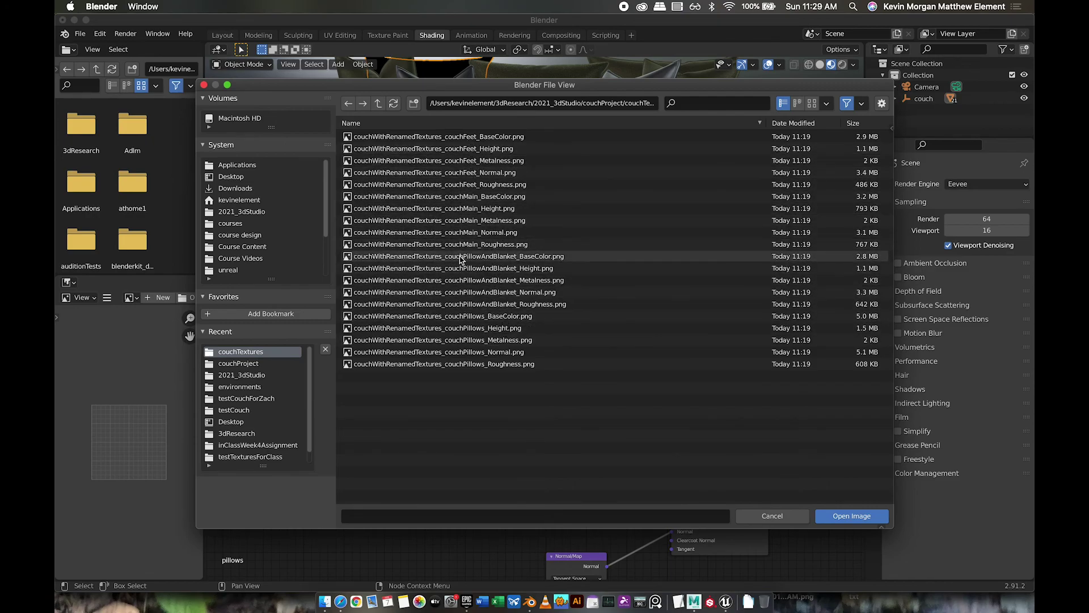
{"action": "double_click", "coordinate": [474, 317]}
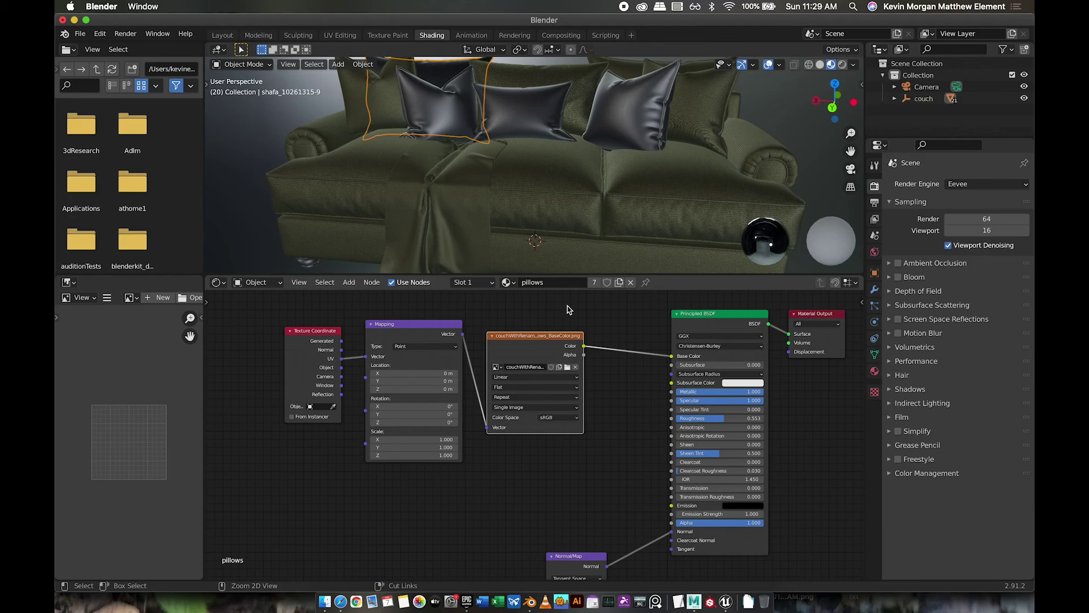
Undo loading the base color image and assign couchMain to the back pillow again
{"action": "key", "text": "ctrl+z"}
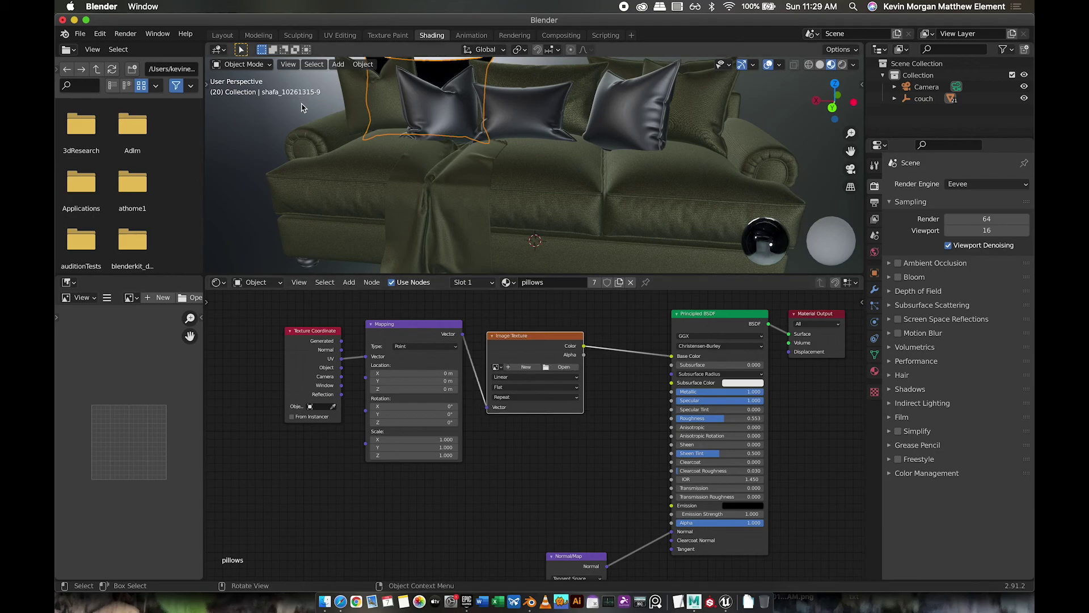
{"action": "scroll", "coordinate": [460, 157], "scroll_direction": "down", "scroll_amount": 2}
{"action": "middle_click_drag", "start_coordinate": [442, 127], "coordinate": [467, 165], "text": "alt"}
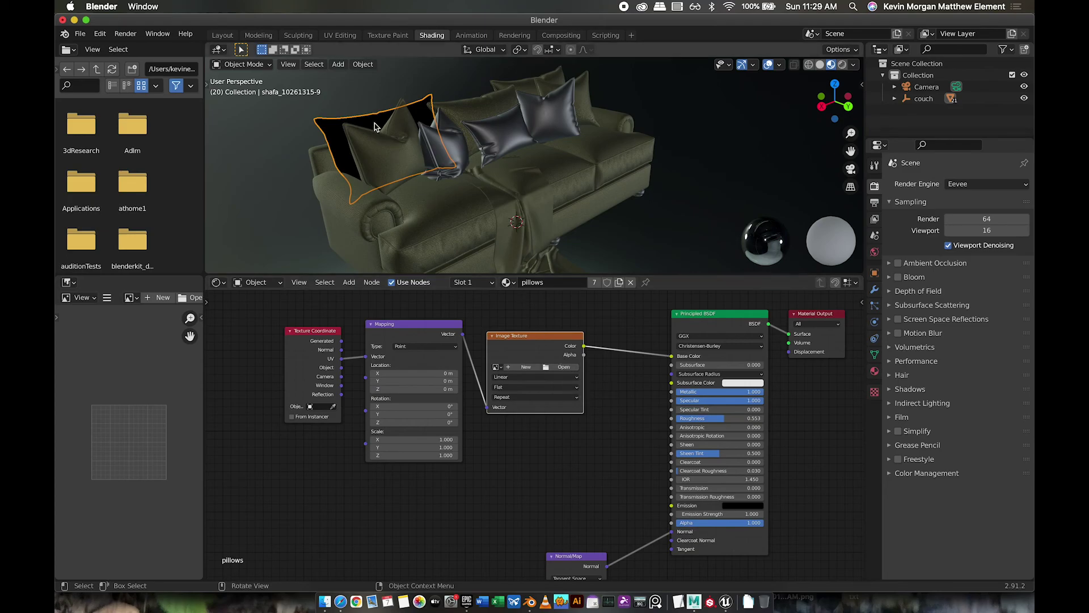
{"action": "left_click", "coordinate": [508, 282]}
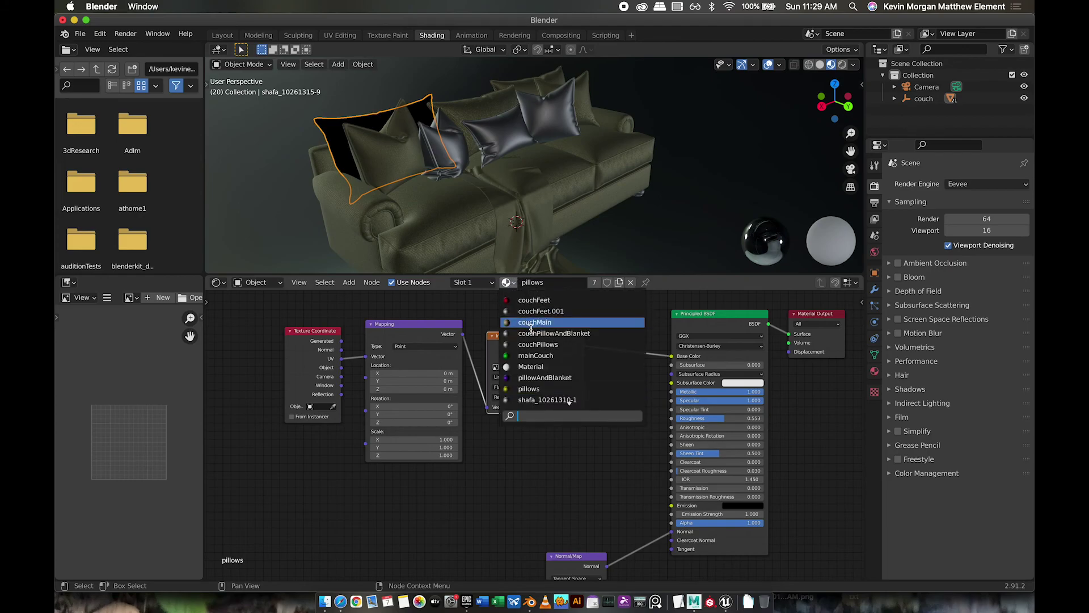
{"action": "left_click", "coordinate": [575, 322]}
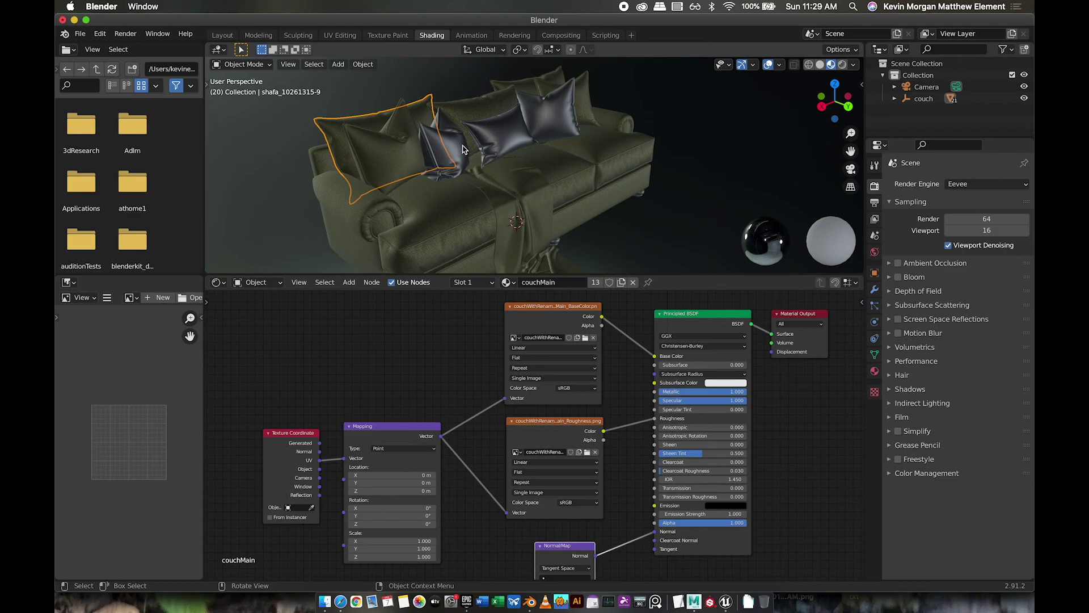
{"action": "left_click", "coordinate": [302, 221]}
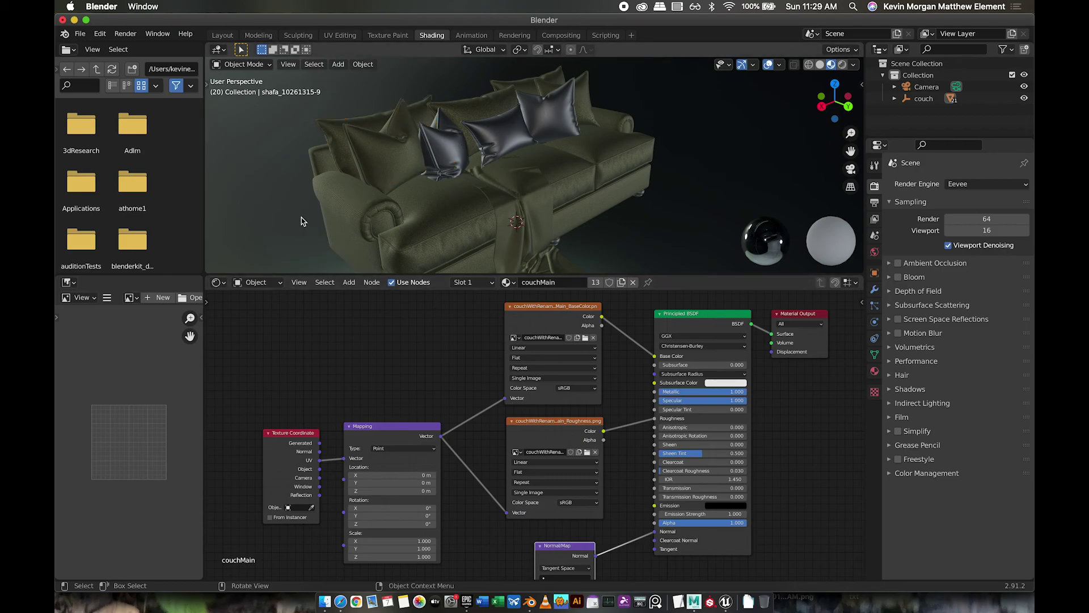
Try the pillows and mainCouch materials on the back pillow and return it to couchMain
{"action": "left_click", "coordinate": [507, 282]}
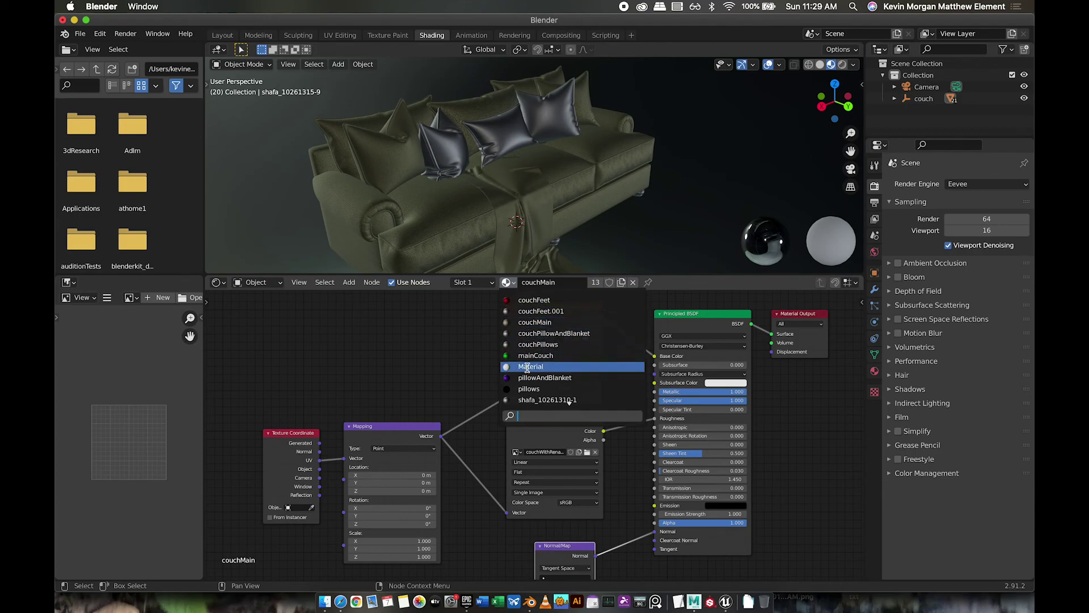
{"action": "left_click", "coordinate": [529, 389]}
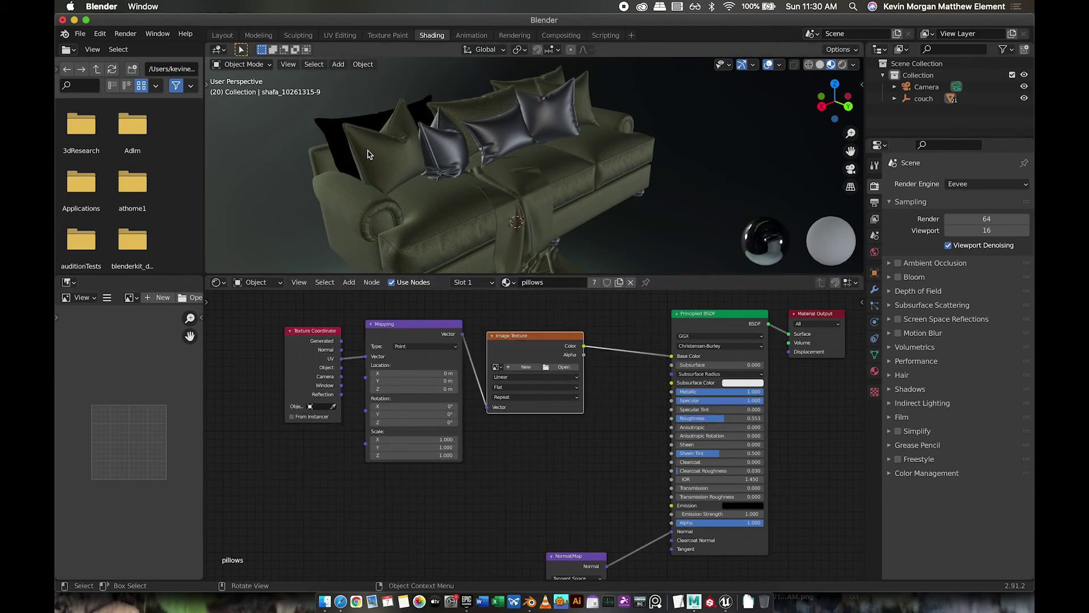
{"action": "left_click", "coordinate": [367, 129]}
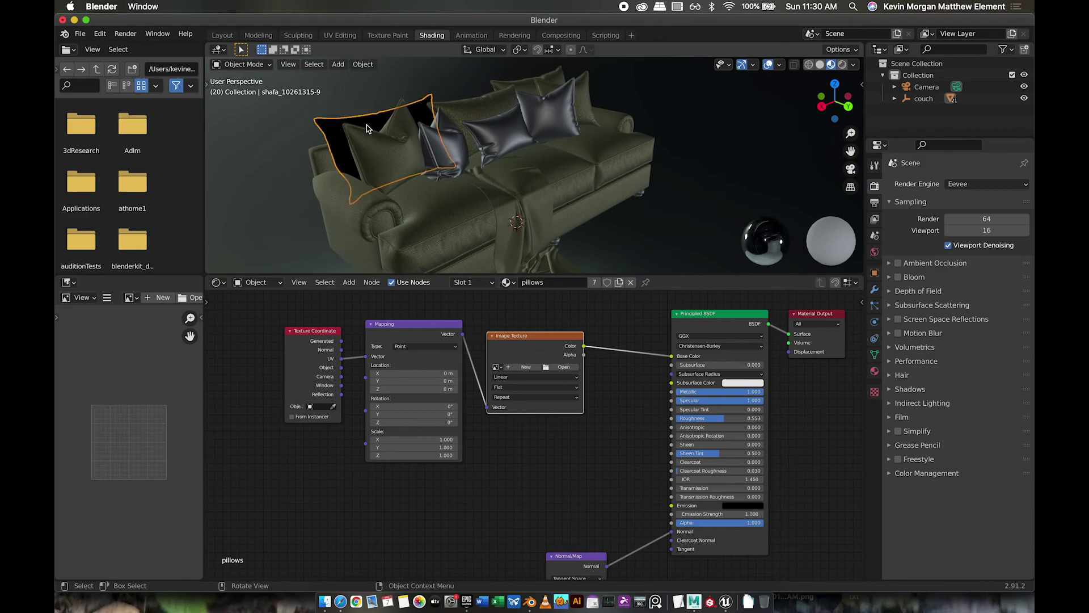
{"action": "left_click", "coordinate": [509, 281]}
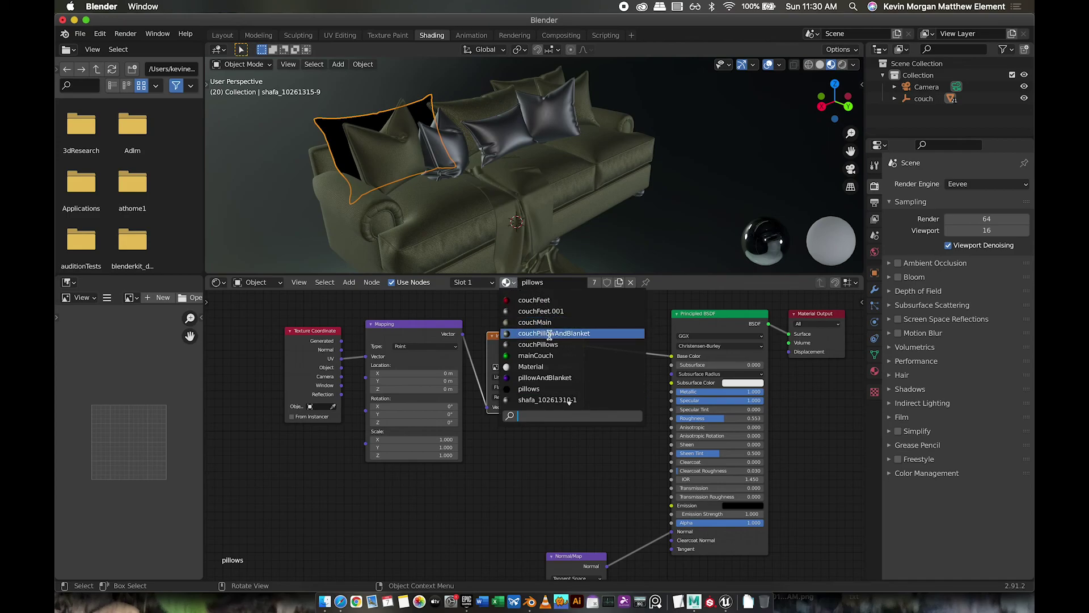
{"action": "left_click", "coordinate": [549, 357]}
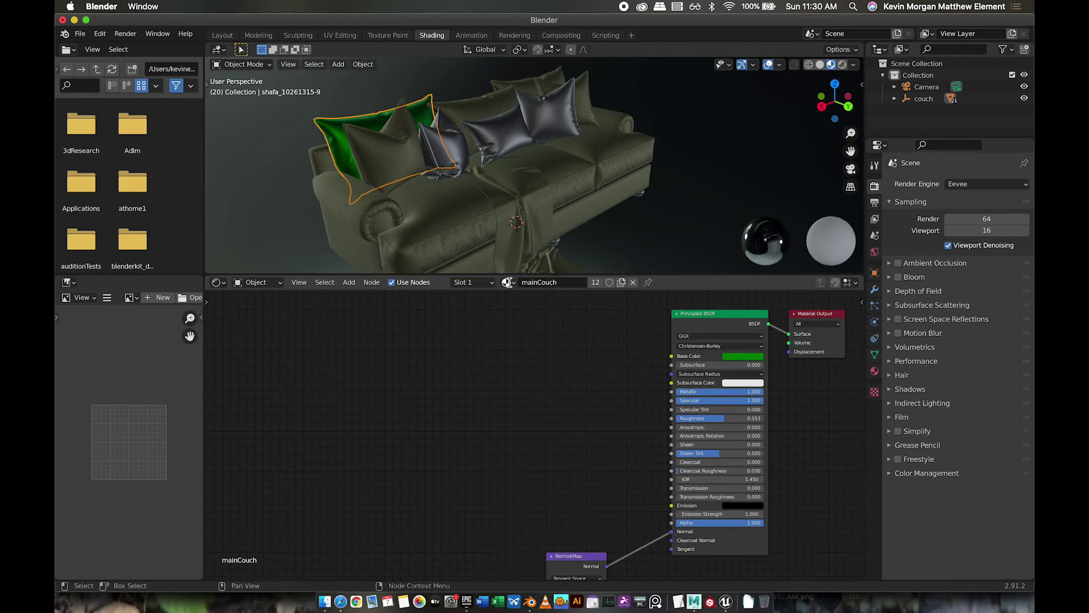
{"action": "left_click", "coordinate": [508, 282]}
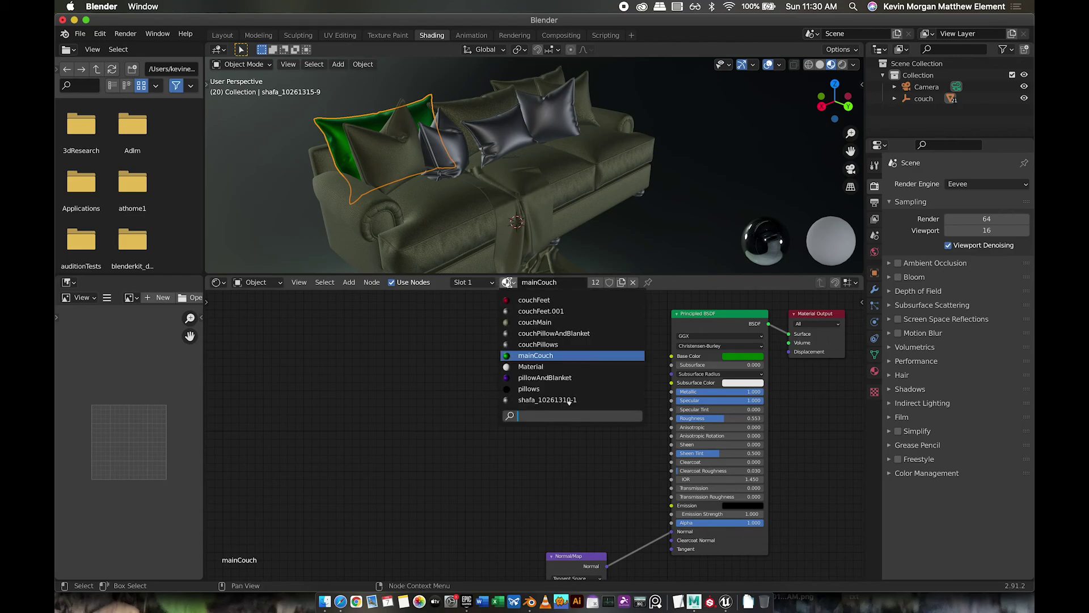
{"action": "left_click", "coordinate": [533, 323]}
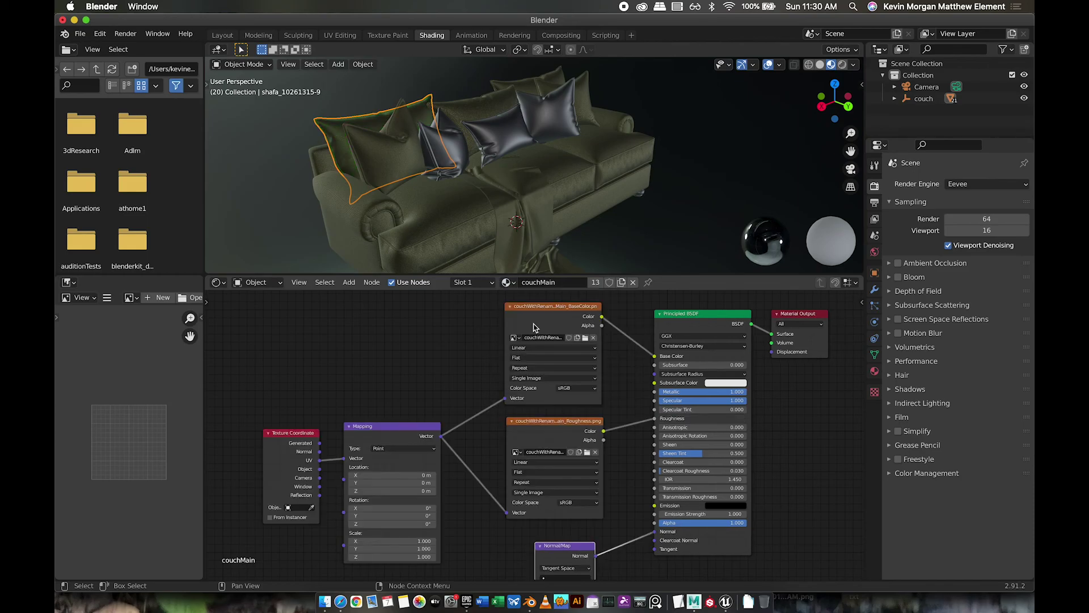
{"action": "left_click", "coordinate": [288, 228]}
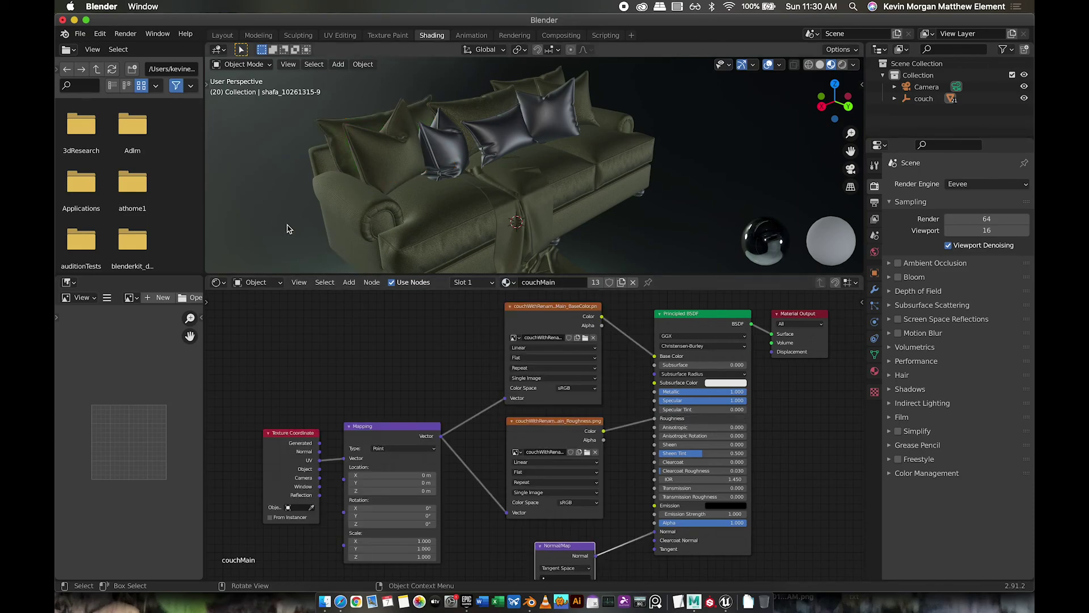
Check which material the dark throw pillows use and browse the available materials without changing the assignment
{"action": "left_click", "coordinate": [447, 151]}
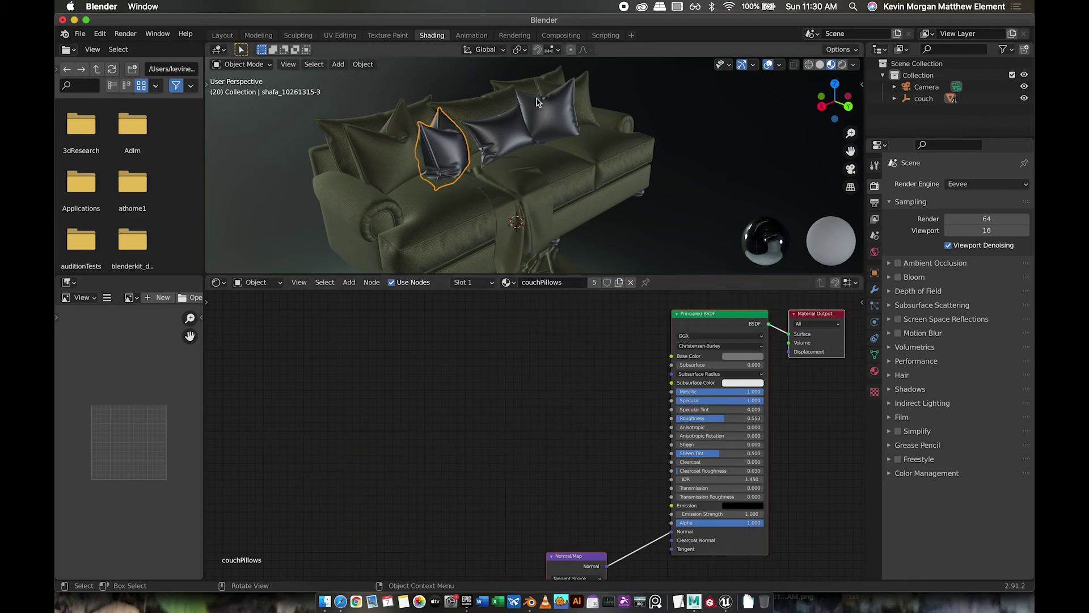
{"action": "left_click", "coordinate": [559, 126]}
{"action": "left_click", "coordinate": [457, 151]}
{"action": "left_click", "coordinate": [552, 127]}
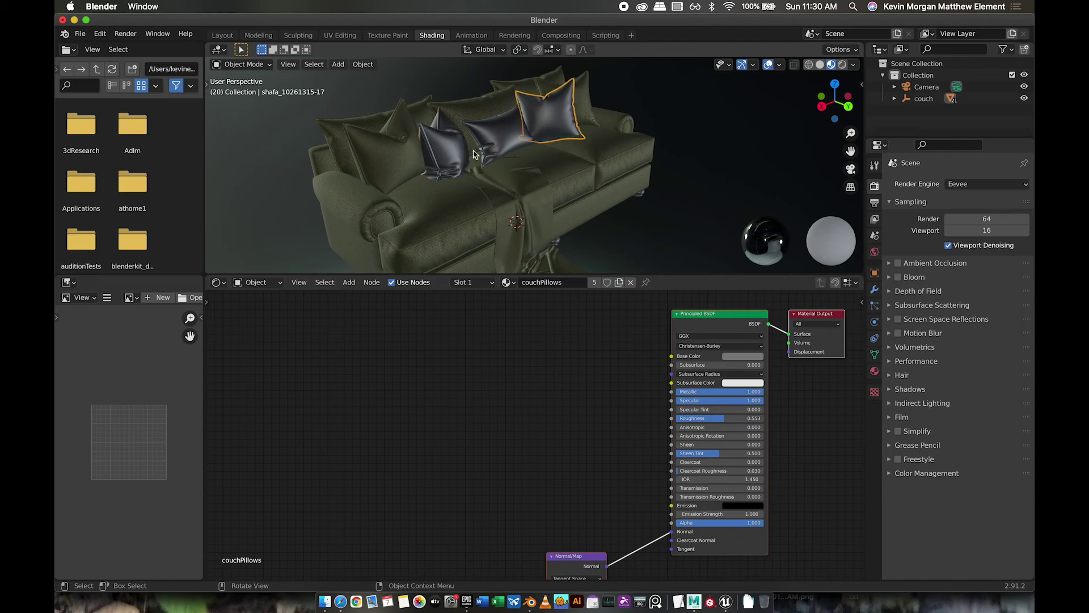
{"action": "left_click", "coordinate": [445, 161]}
{"action": "left_click", "coordinate": [508, 282]}
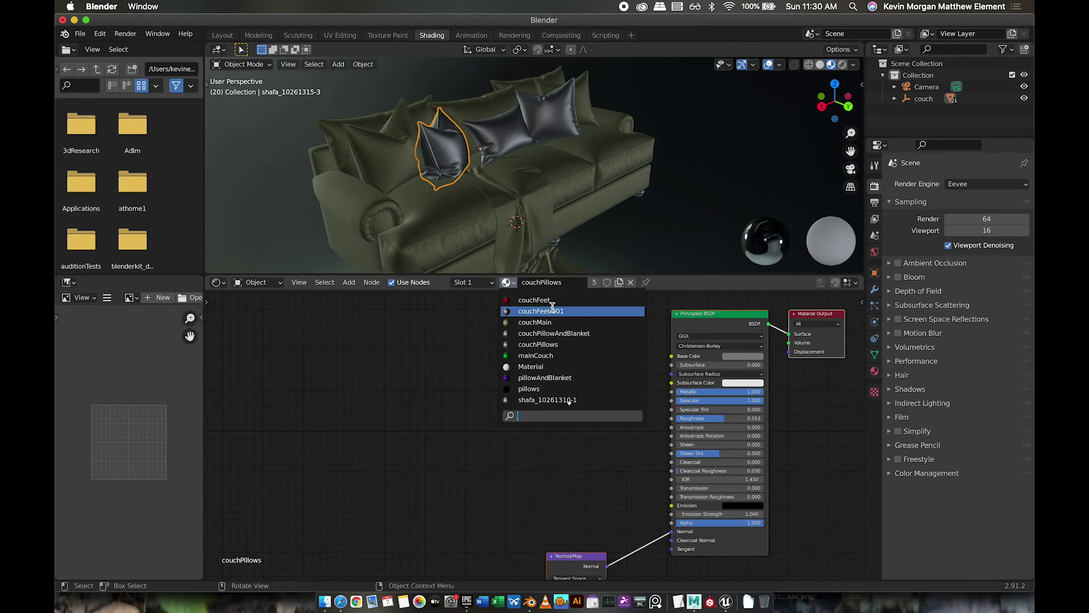
{"action": "left_click", "coordinate": [405, 336]}
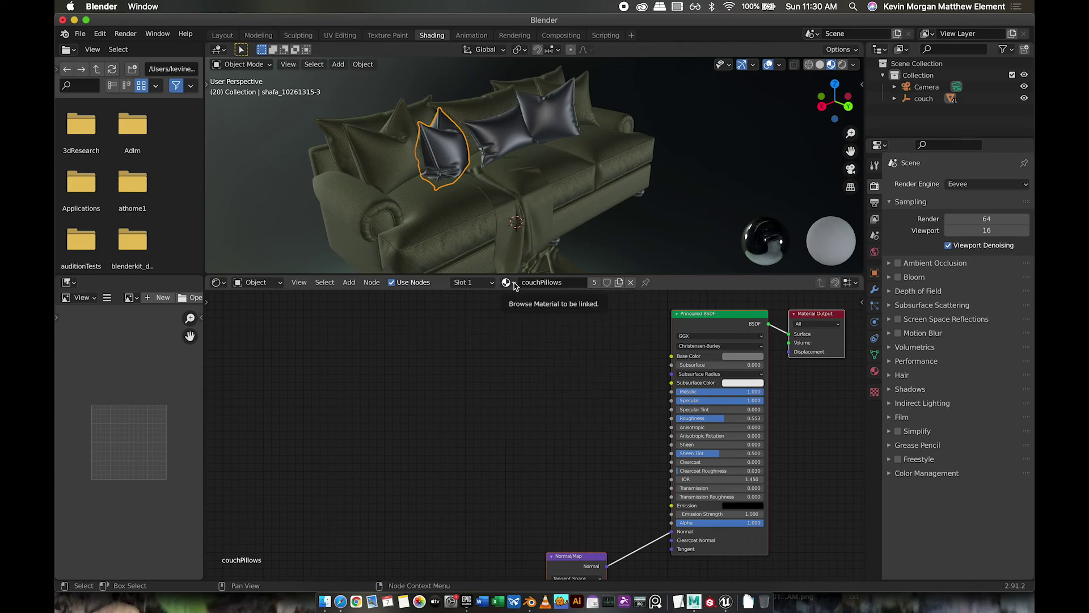
{"action": "left_click", "coordinate": [489, 313]}
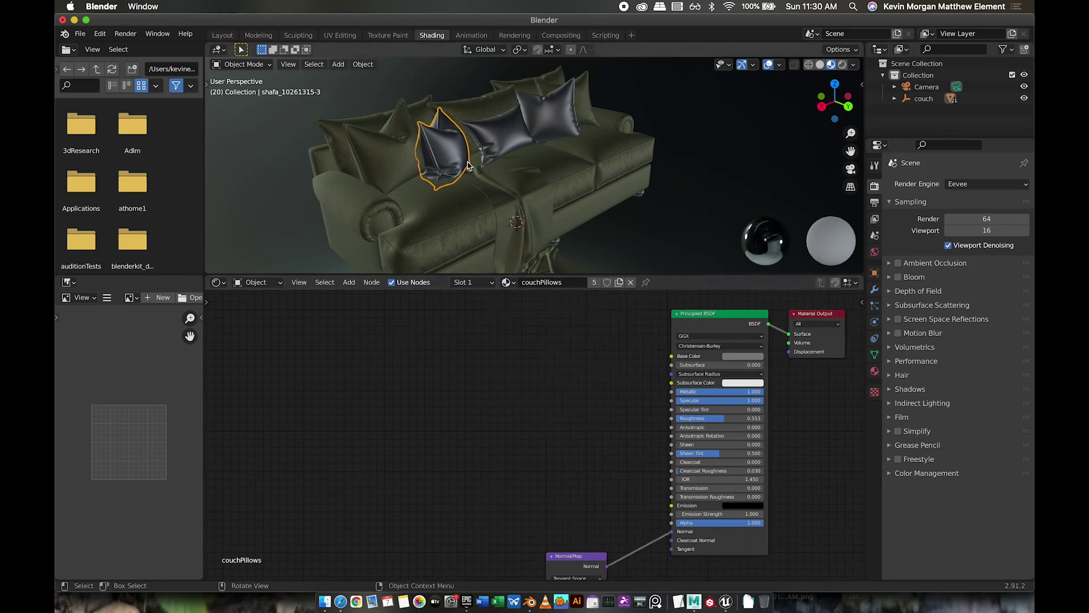
Select the dark throw pillow nearest the couch's far armrest and review its material name against the available materials
{"action": "key", "text": "super+Tab"}
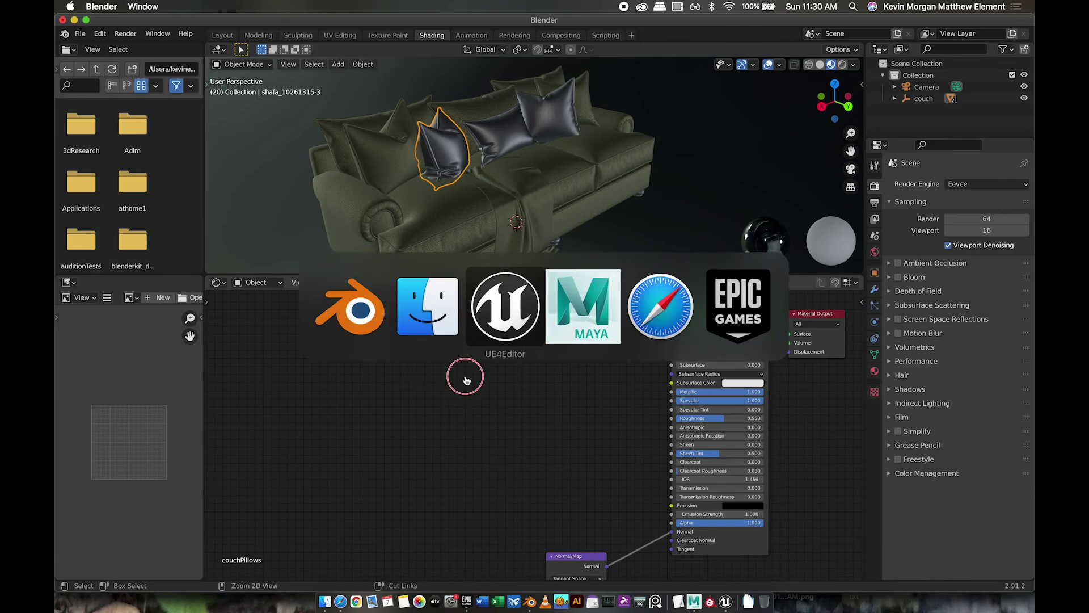
{"action": "key", "text": "Escape"}
{"action": "left_click", "coordinate": [538, 126]}
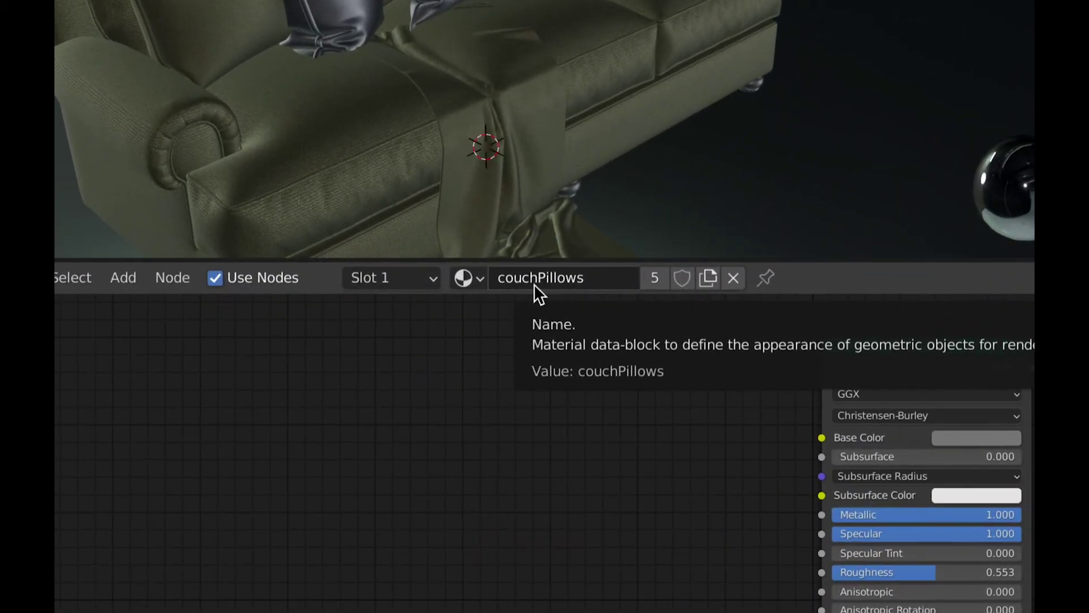
{"action": "left_click", "coordinate": [479, 278]}
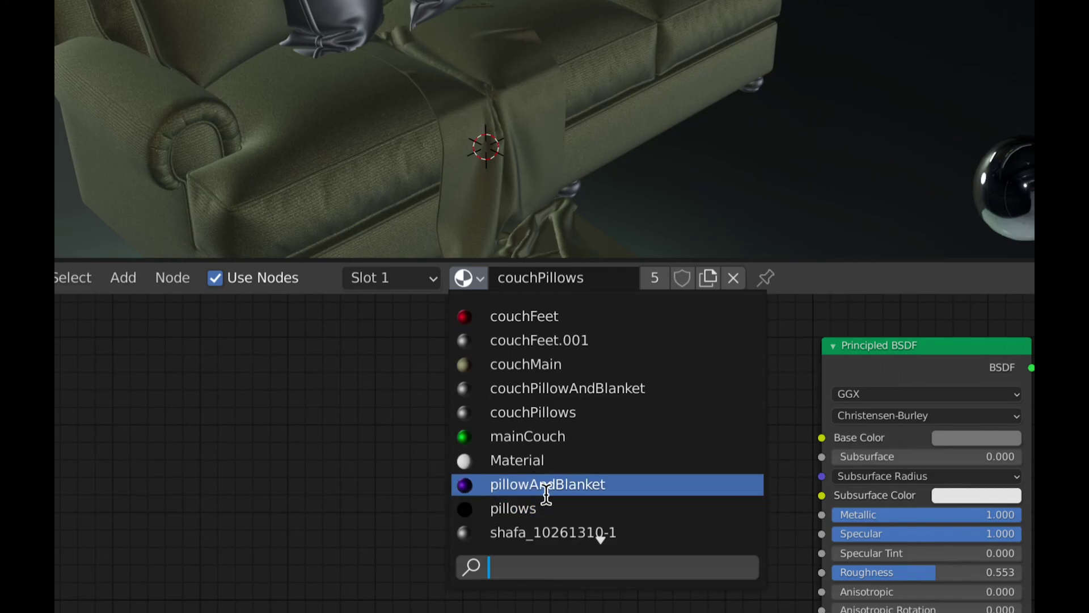
{"action": "left_click", "coordinate": [385, 356]}
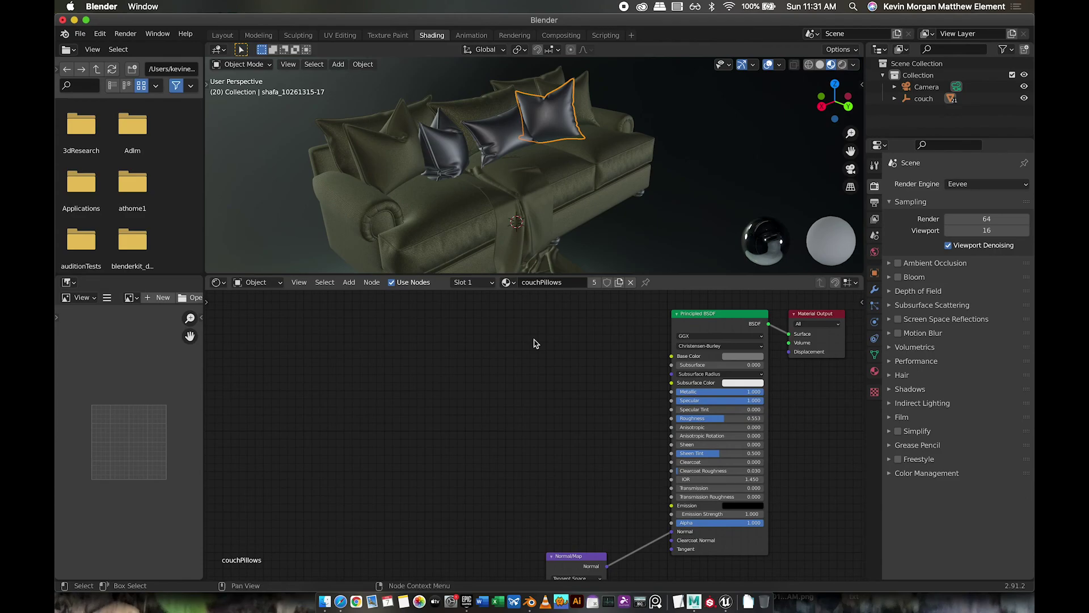
Try the couchMain material on the selected throw pillow and return it to couchPillows
{"action": "left_click", "coordinate": [516, 286]}
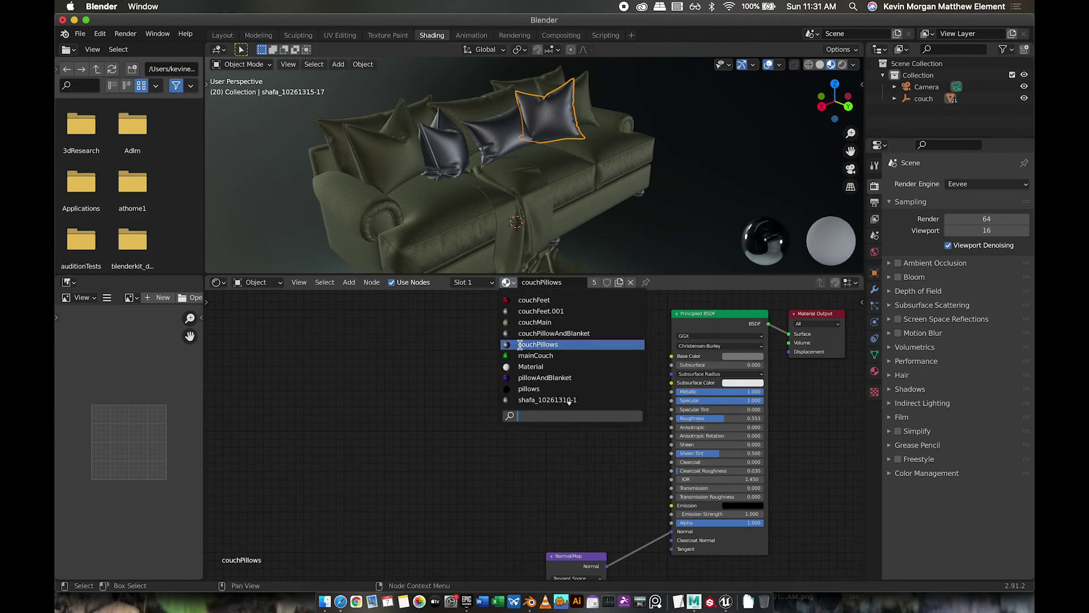
{"action": "left_click", "coordinate": [574, 328]}
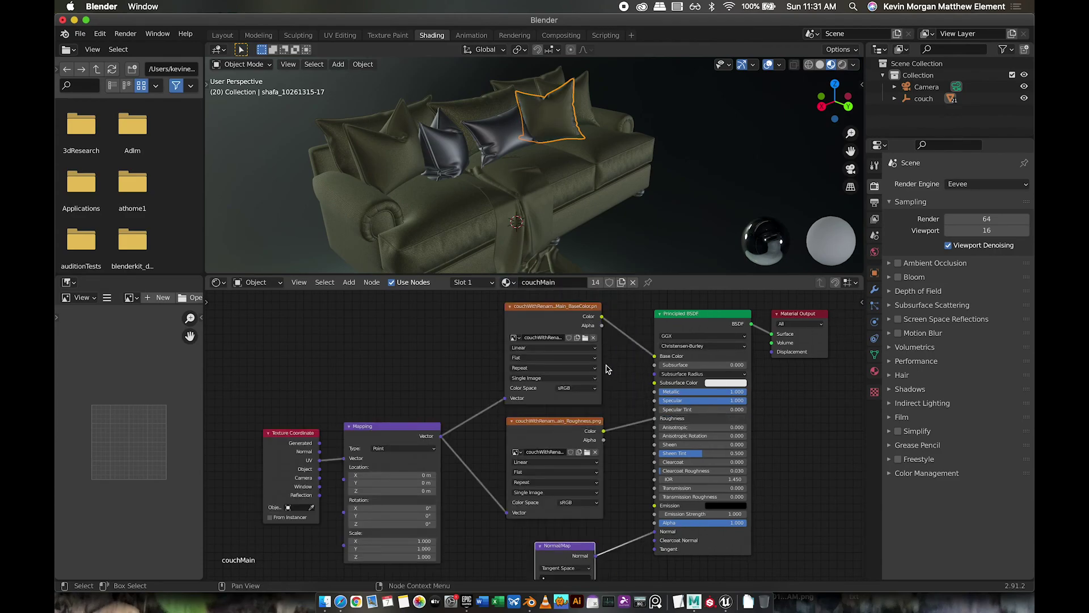
{"action": "left_click", "coordinate": [507, 282]}
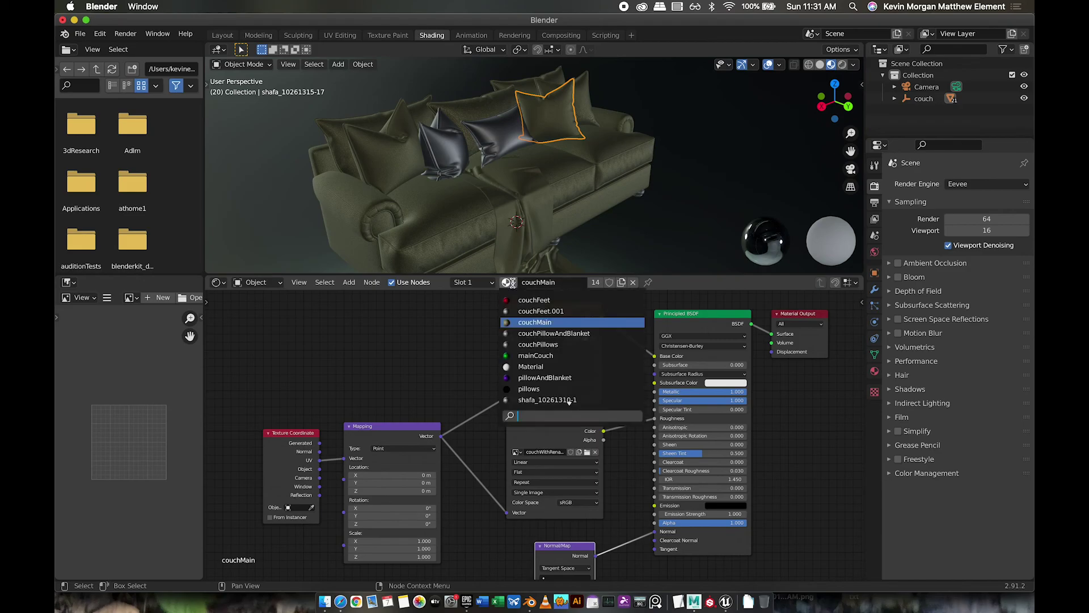
{"action": "left_click", "coordinate": [536, 344]}
Add an Image Texture setup with Mapping and Texture Coordinate nodes to the couchPillows material's Principled BSDF
{"action": "left_click", "coordinate": [710, 316]}
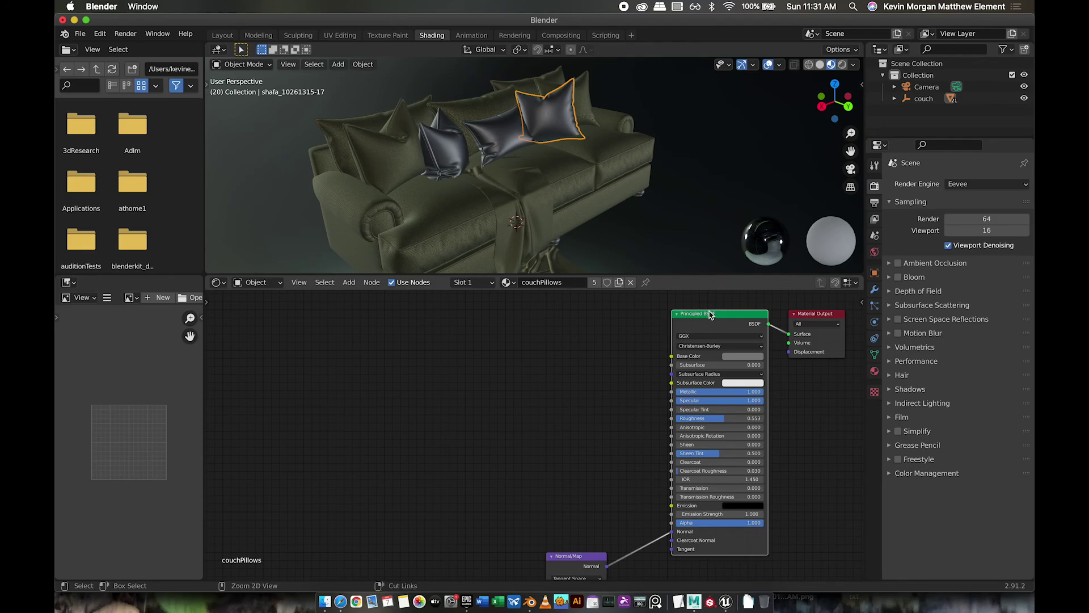
{"action": "key", "text": "ctrl+t"}
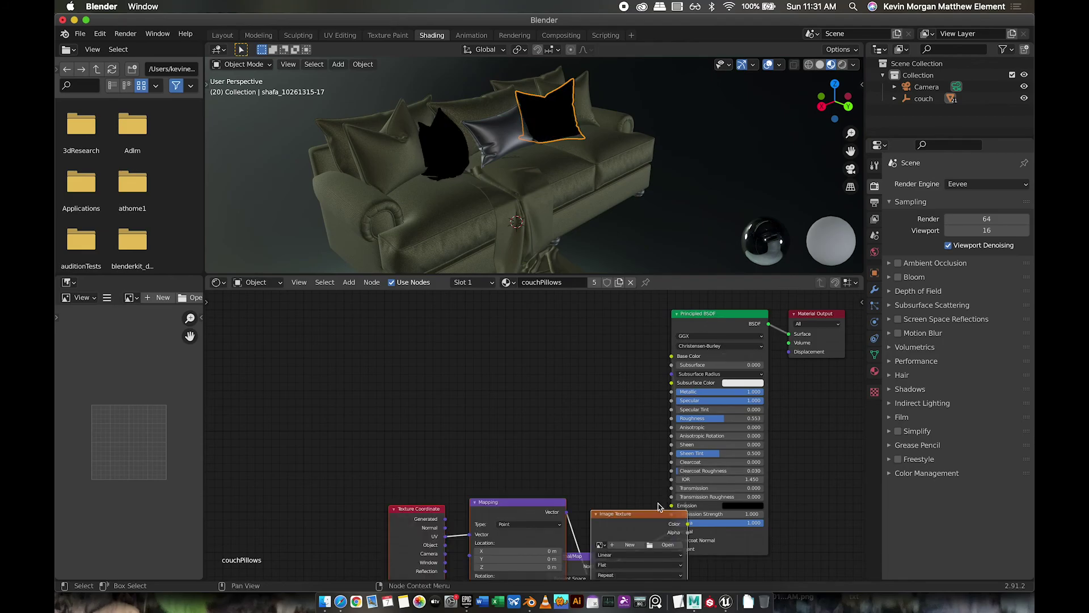
Place the texture nodes beside the Principled BSDF and load couchWithRenamedTextures_couchPillows_BaseColor.png from the couchProject/couchTextures folder into the image node
{"action": "left_click_drag", "start_coordinate": [650, 513], "coordinate": [579, 352]}
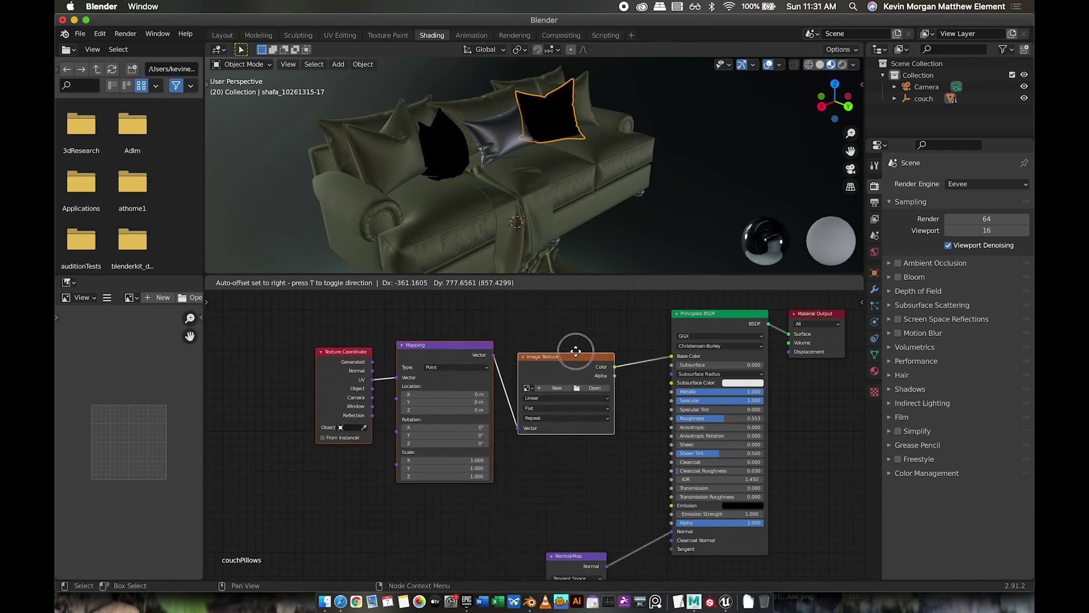
{"action": "left_click", "coordinate": [608, 386]}
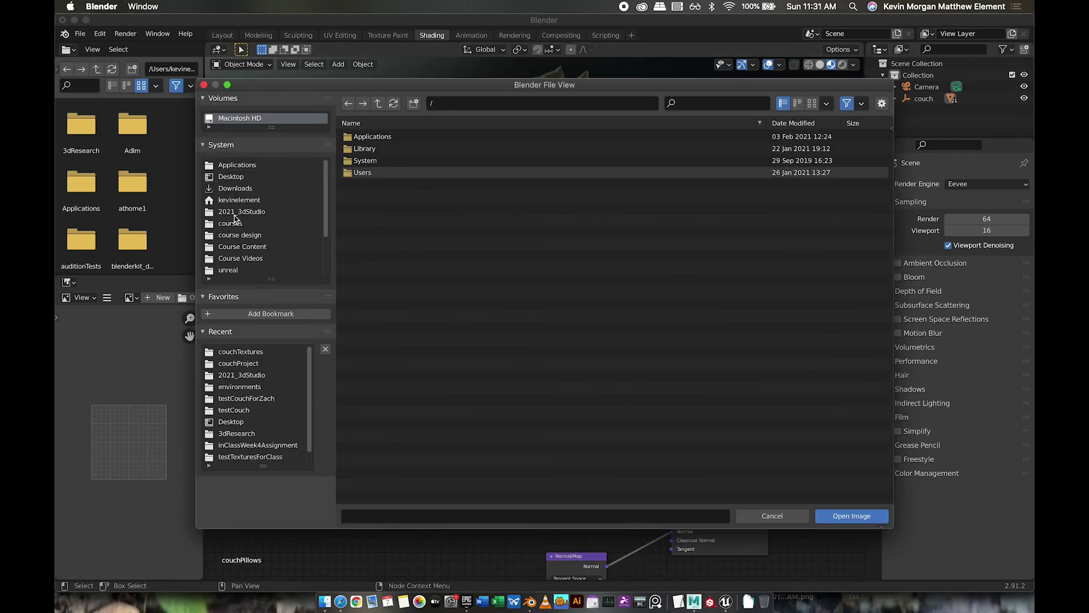
{"action": "left_click", "coordinate": [233, 214]}
{"action": "double_click", "coordinate": [385, 172]}
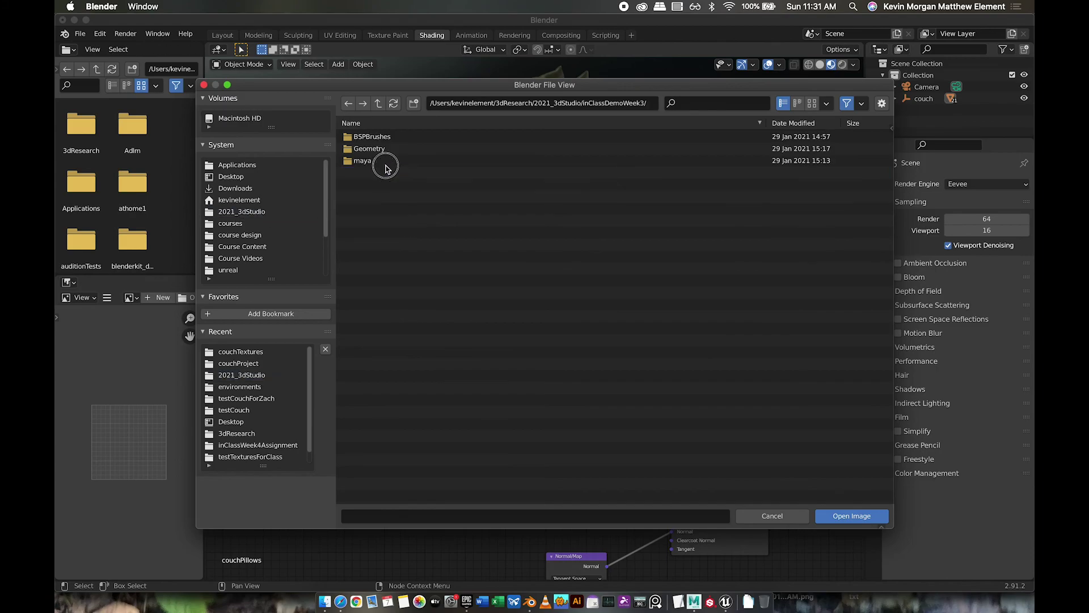
{"action": "left_click", "coordinate": [221, 213]}
{"action": "left_click", "coordinate": [371, 161]}
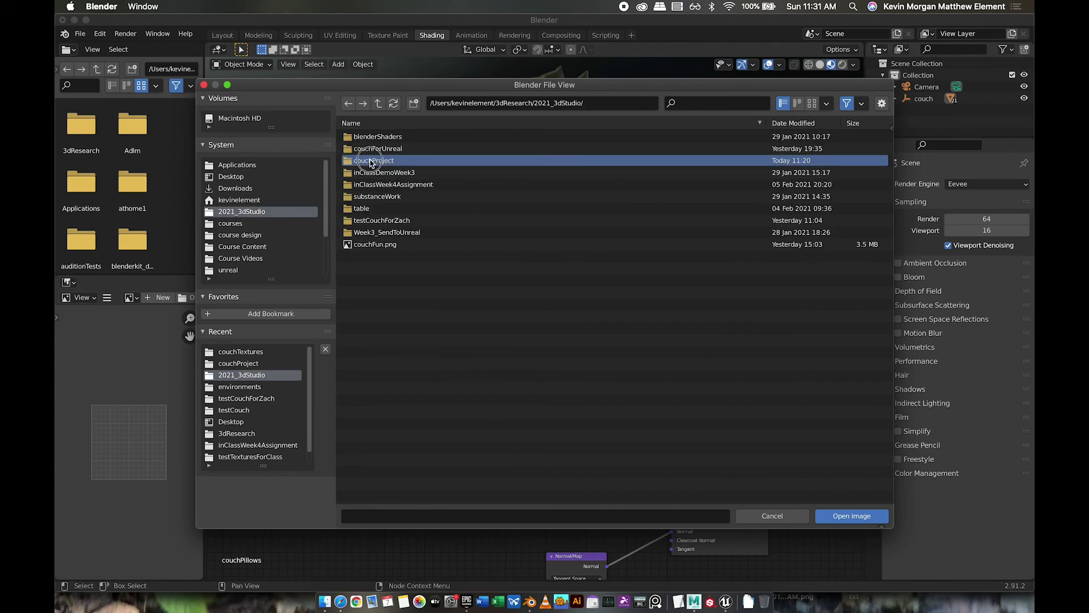
{"action": "double_click", "coordinate": [374, 161]}
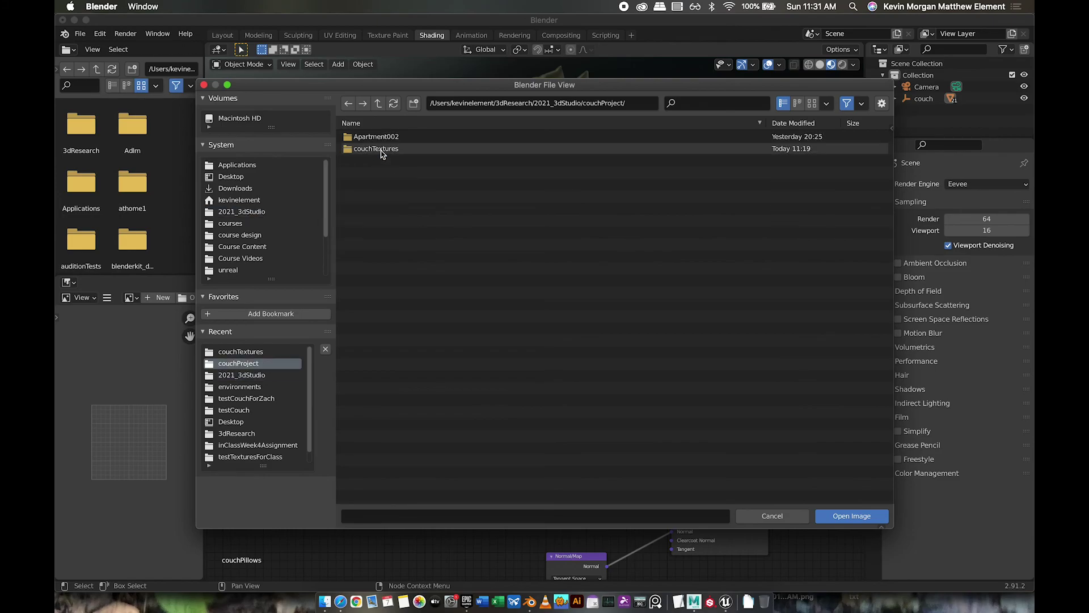
{"action": "double_click", "coordinate": [377, 148]}
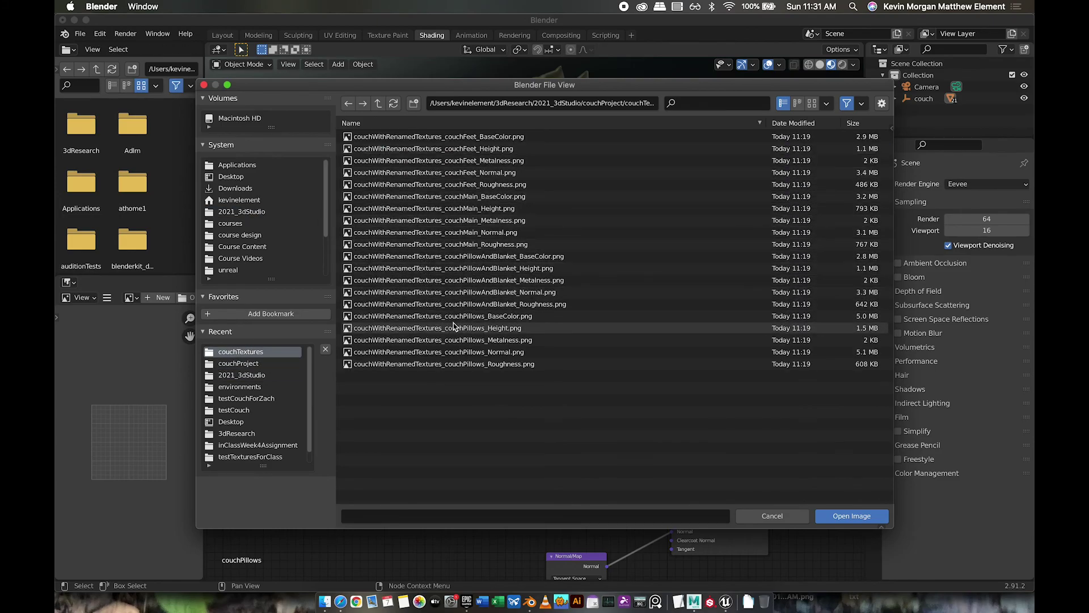
{"action": "double_click", "coordinate": [479, 317]}
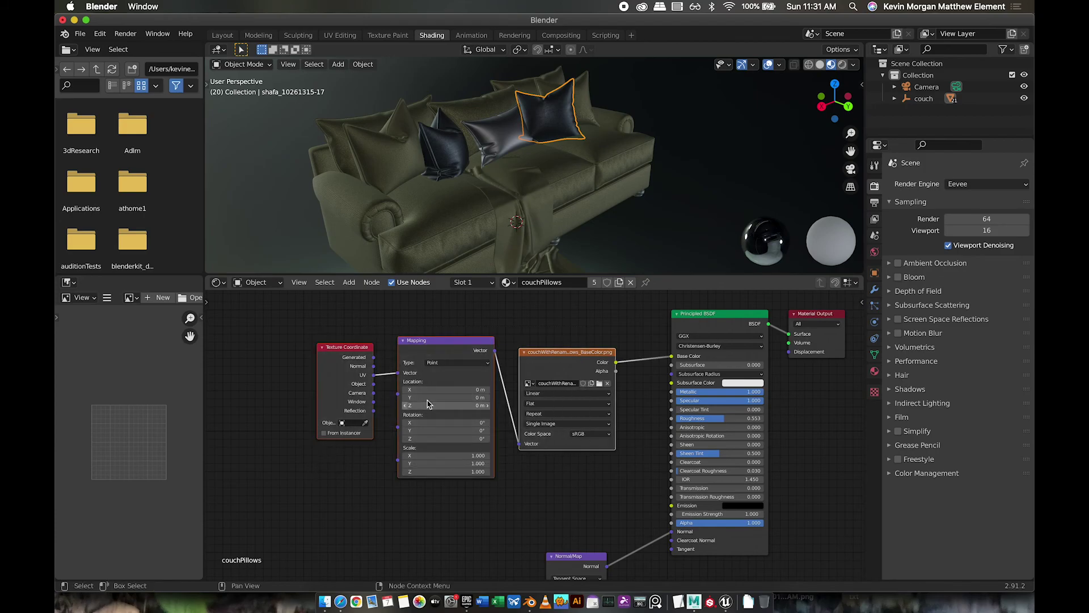
Rearrange the texture nodes to make room and duplicate the base color image node below the original
{"action": "left_click_drag", "start_coordinate": [462, 346], "coordinate": [370, 340]}
{"action": "left_click_drag", "start_coordinate": [470, 347], "coordinate": [566, 309]}
{"action": "key", "text": "shift+d"}
{"action": "left_click", "coordinate": [567, 432]}
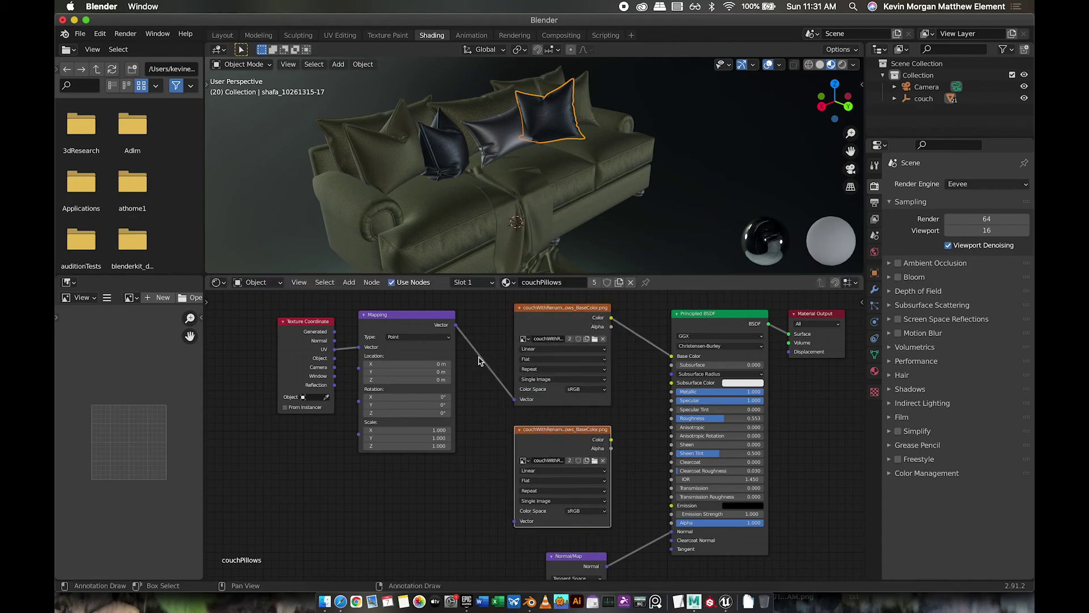
Wire the duplicated image node between the Mapping vector and the shader's Roughness, loading couchWithRenamedTextures_couchPillows_Roughness.png into it
{"action": "left_click_drag", "start_coordinate": [458, 327], "coordinate": [530, 523]}
{"action": "left_click_drag", "start_coordinate": [611, 440], "coordinate": [672, 418]}
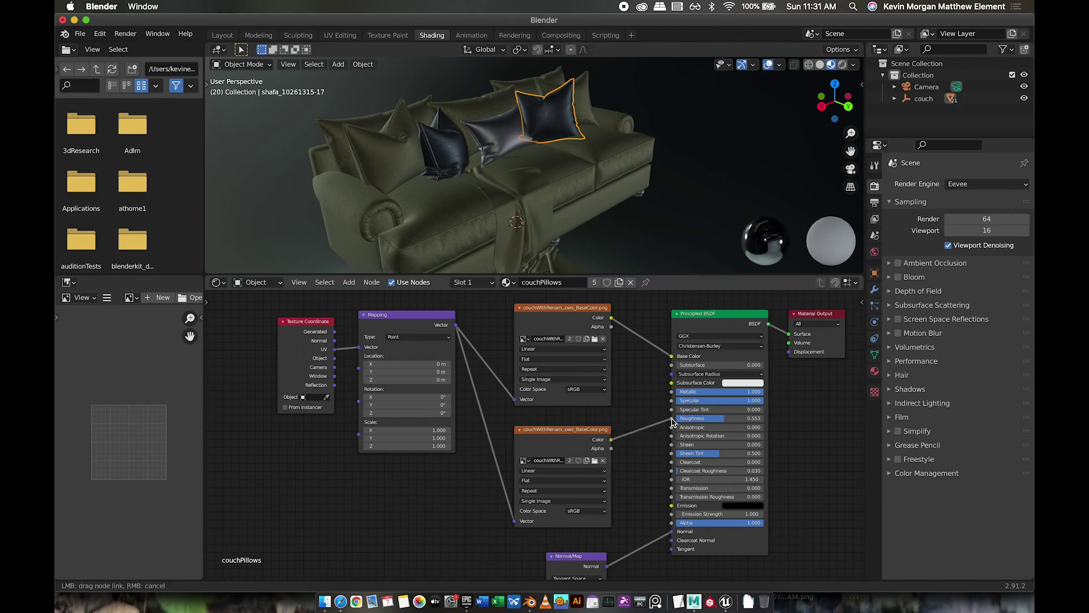
{"action": "left_click", "coordinate": [594, 461]}
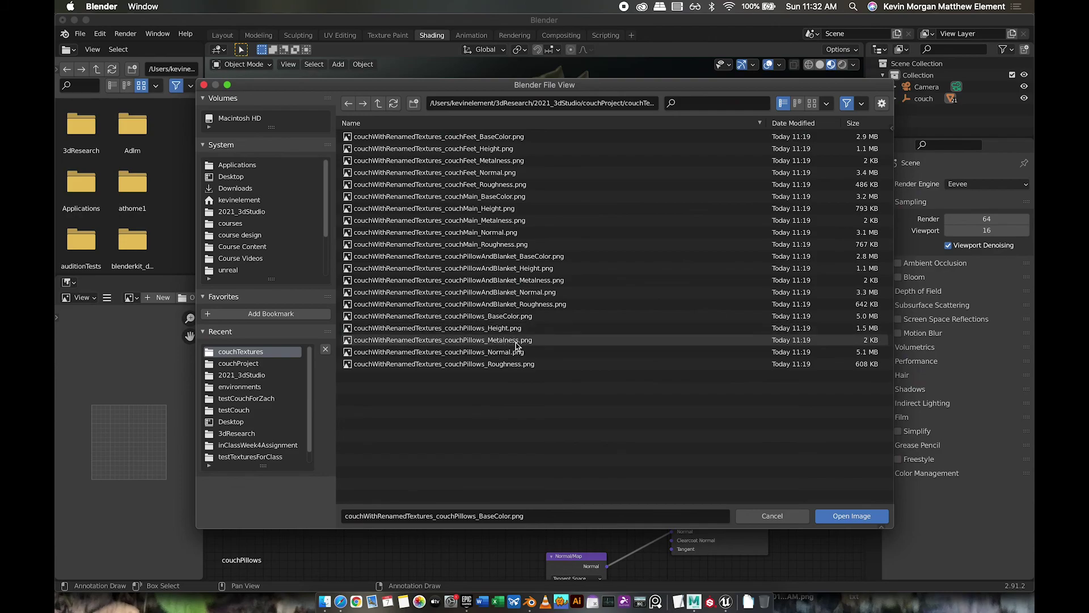
{"action": "double_click", "coordinate": [511, 364]}
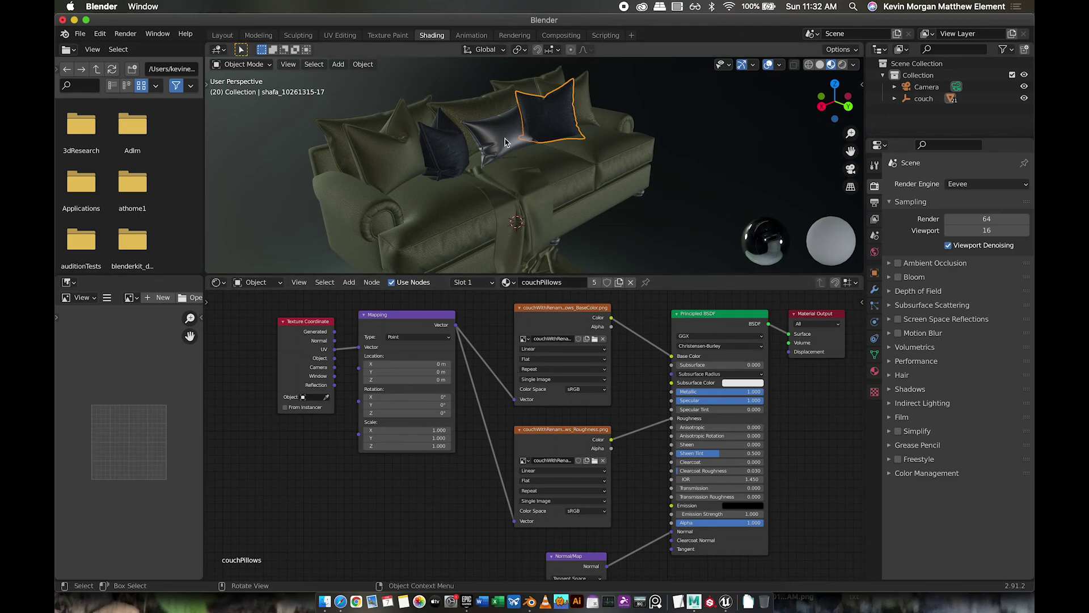
{"action": "left_click", "coordinate": [517, 282]}
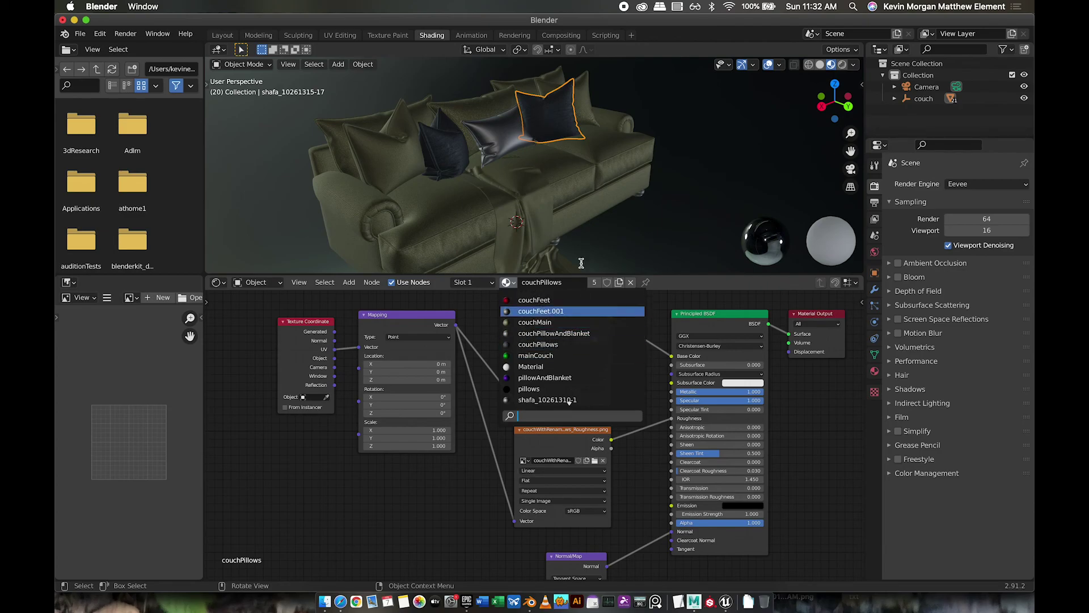
{"action": "left_click", "coordinate": [683, 140]}
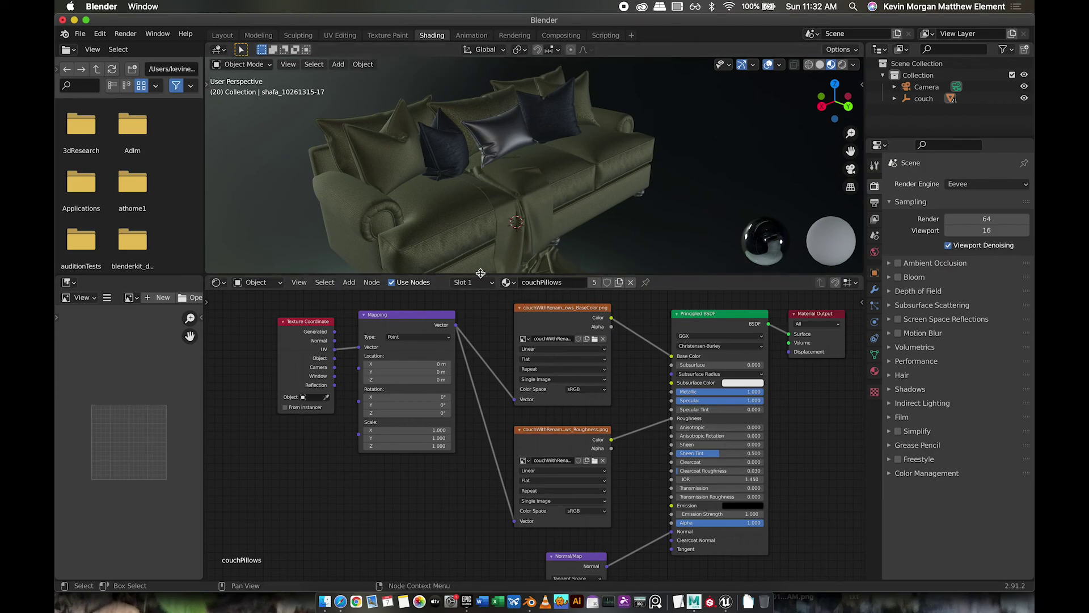
{"action": "left_click", "coordinate": [506, 282]}
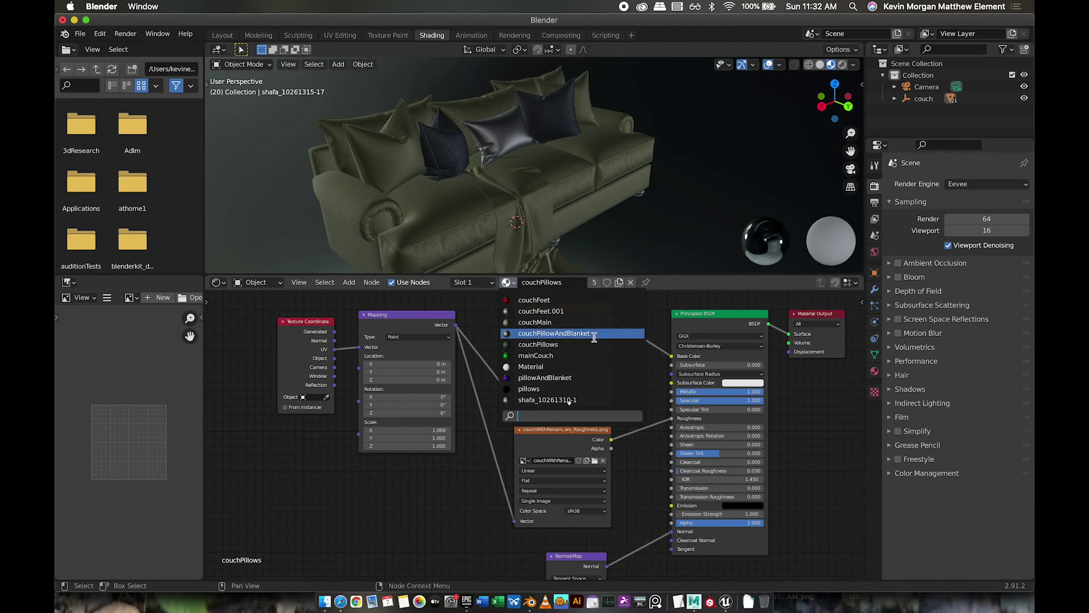
{"action": "left_click", "coordinate": [596, 341]}
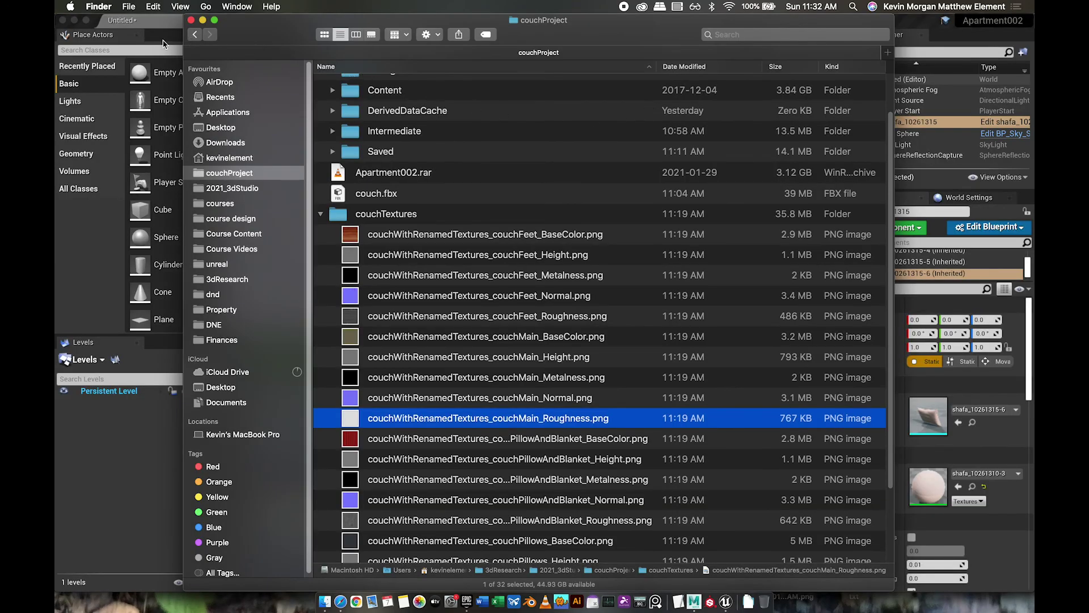
Switch to Unreal Editor and examine the couch and its pillows up close
{"action": "key", "text": "super+Tab"}
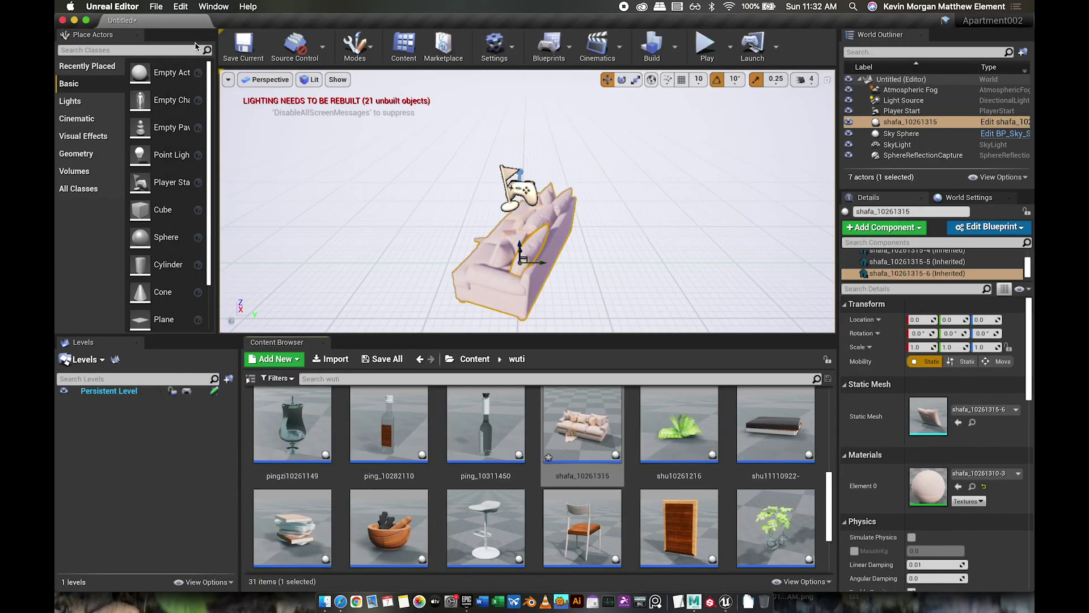
{"action": "key", "text": "super+Tab"}
{"action": "key", "text": "super+Tab"}
{"action": "key", "text": "Tab"}
{"action": "key", "text": "super+Tab"}
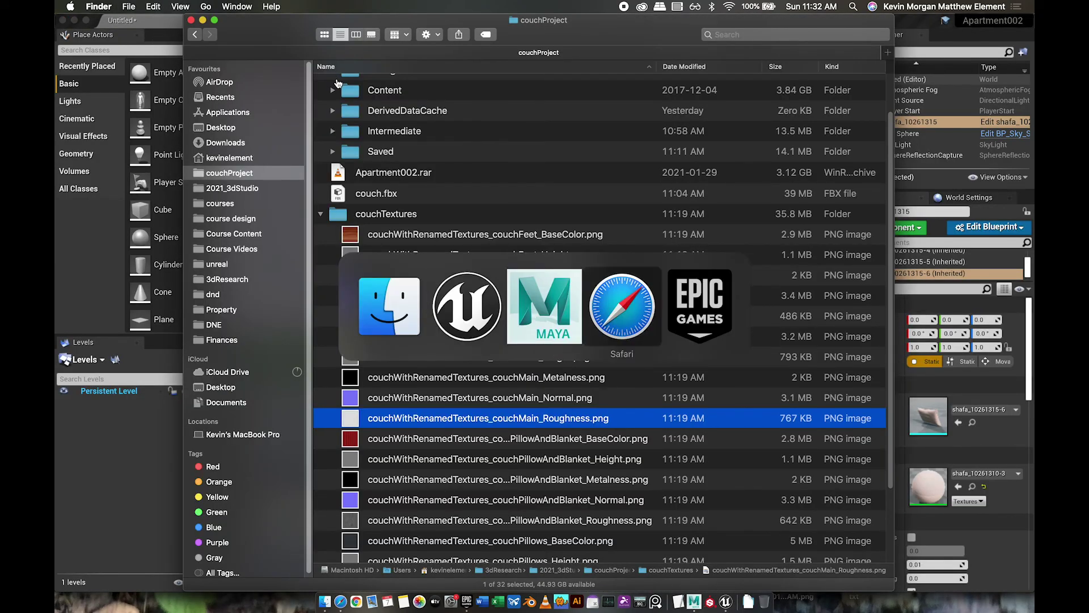
{"action": "key", "text": "super+Tab"}
{"action": "key", "text": "super+Tab"}
{"action": "key", "text": "super+Tab"}
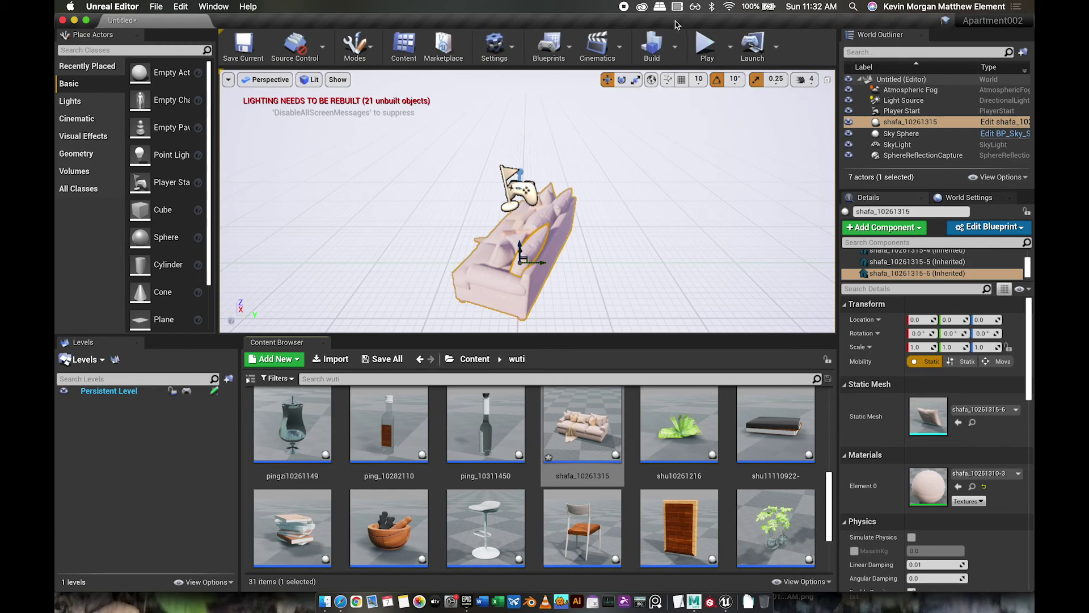
{"action": "left_click_drag", "start_coordinate": [509, 224], "coordinate": [549, 240], "text": "alt"}
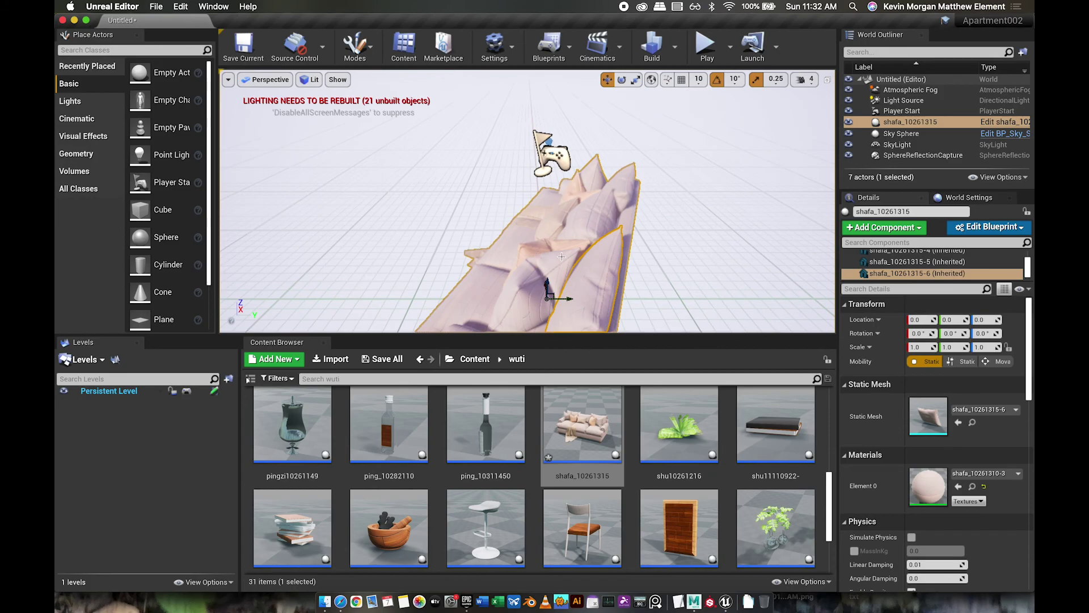
{"action": "left_click_drag", "start_coordinate": [557, 276], "coordinate": [559, 304], "text": "alt"}
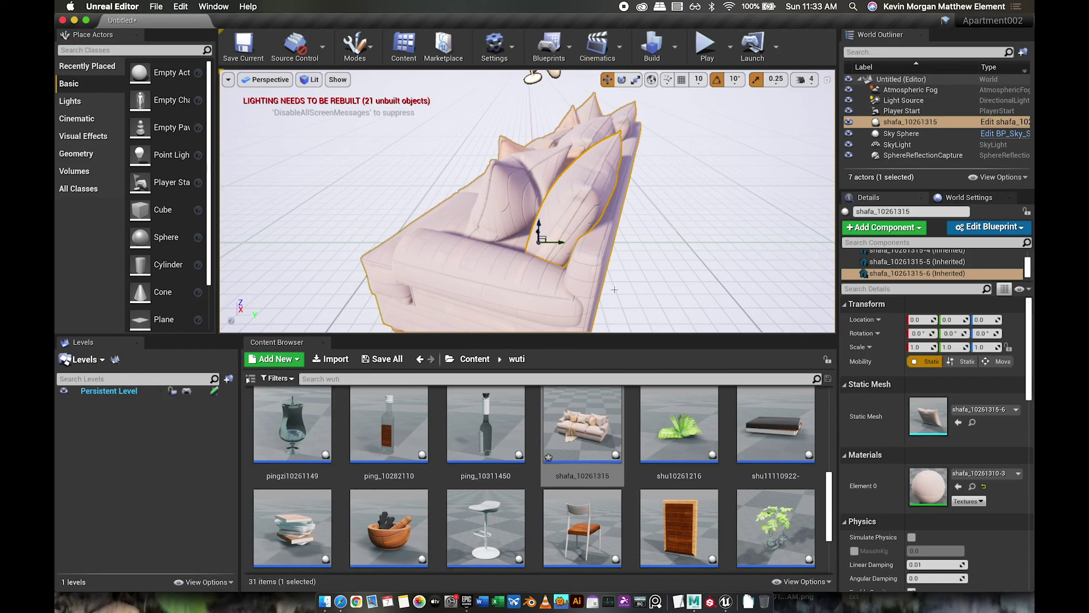
Switch to Maya and save the scene as a Maya Binary file named couch in the 2021_3dStudio/couchProject folder
{"action": "left_click", "coordinate": [693, 603]}
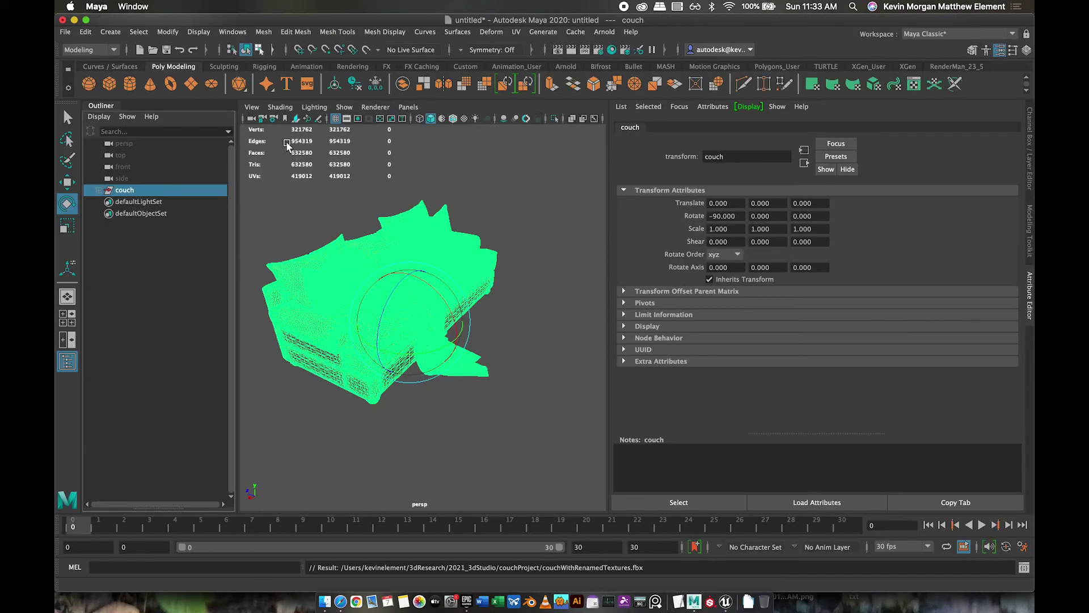
{"action": "left_click", "coordinate": [70, 34]}
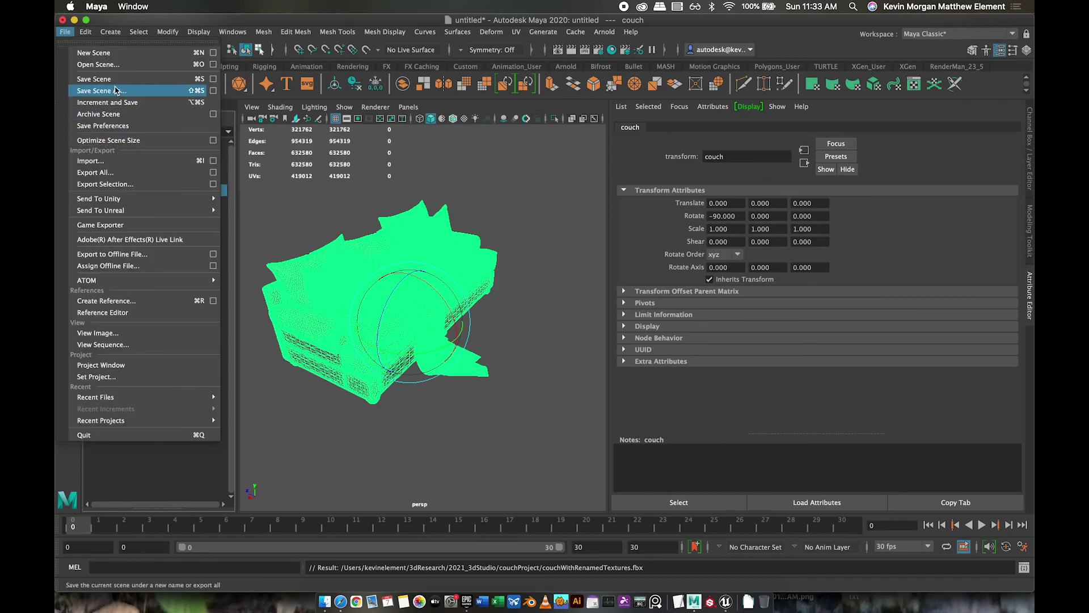
{"action": "left_click", "coordinate": [116, 90]}
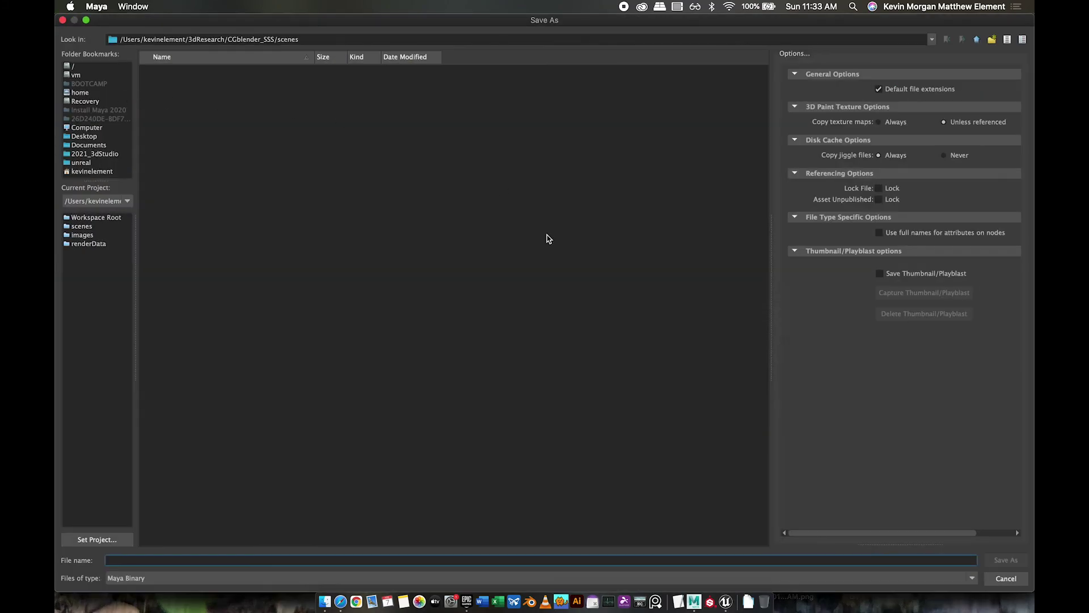
{"action": "left_click", "coordinate": [89, 156]}
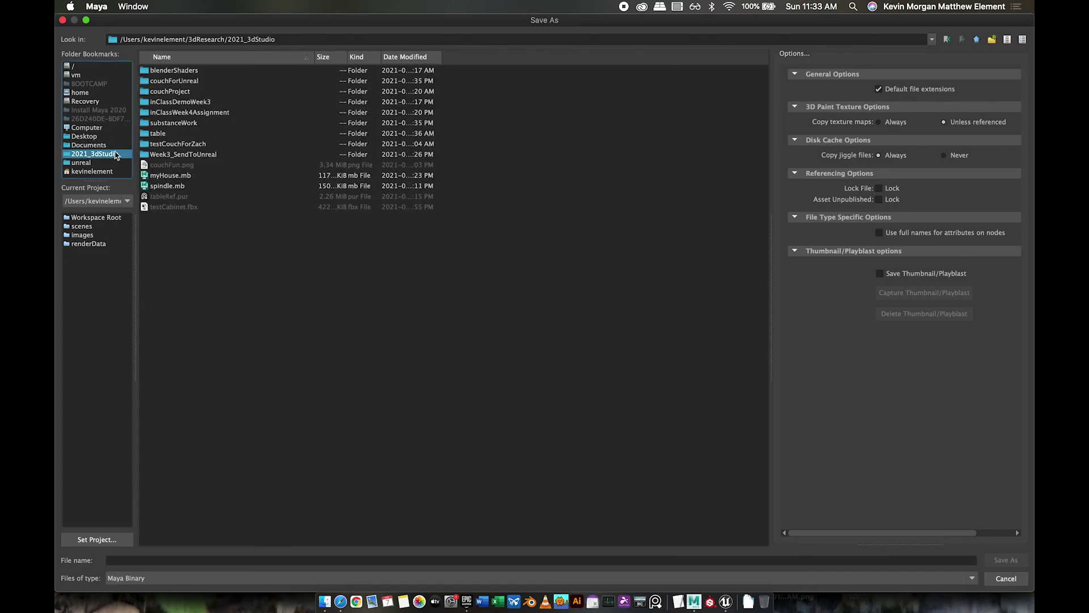
{"action": "double_click", "coordinate": [181, 93]}
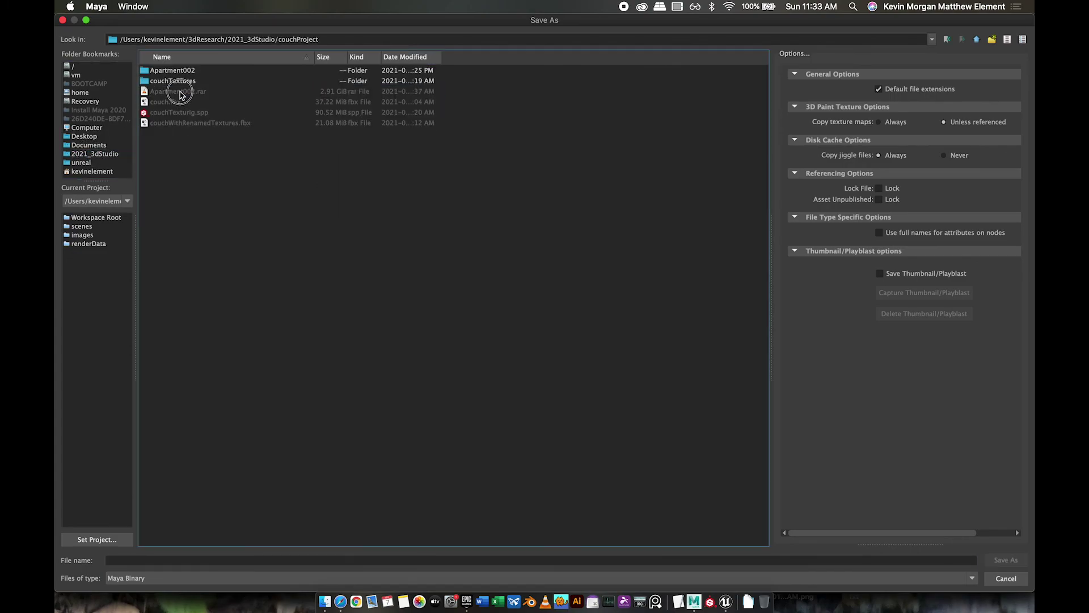
{"action": "left_click", "coordinate": [292, 559]}
{"action": "type", "text": "c"}
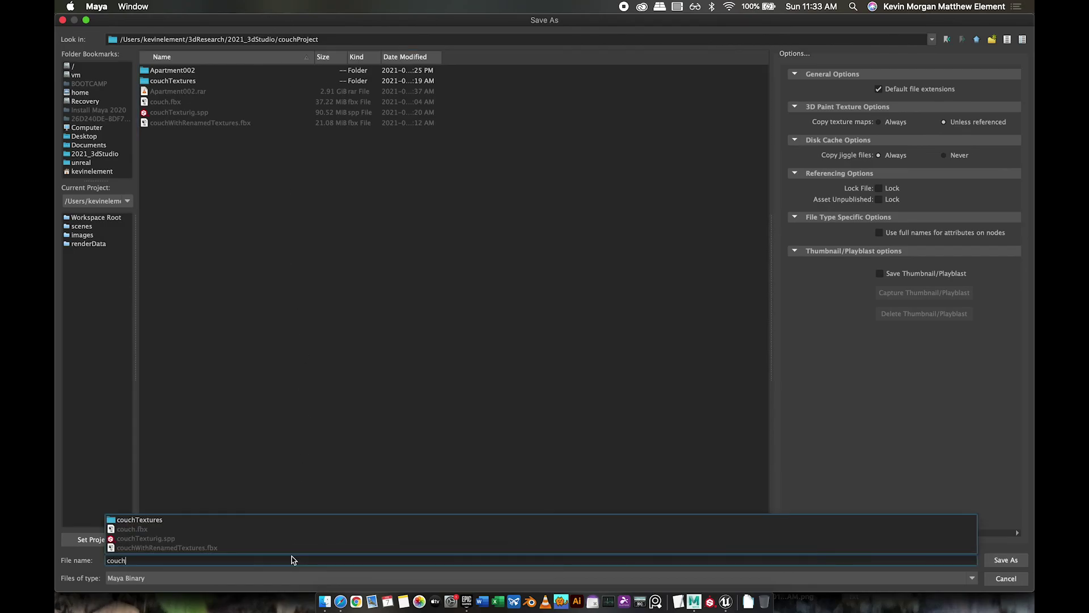
{"action": "type", "text": "ouch"}
{"action": "key", "text": "Return"}
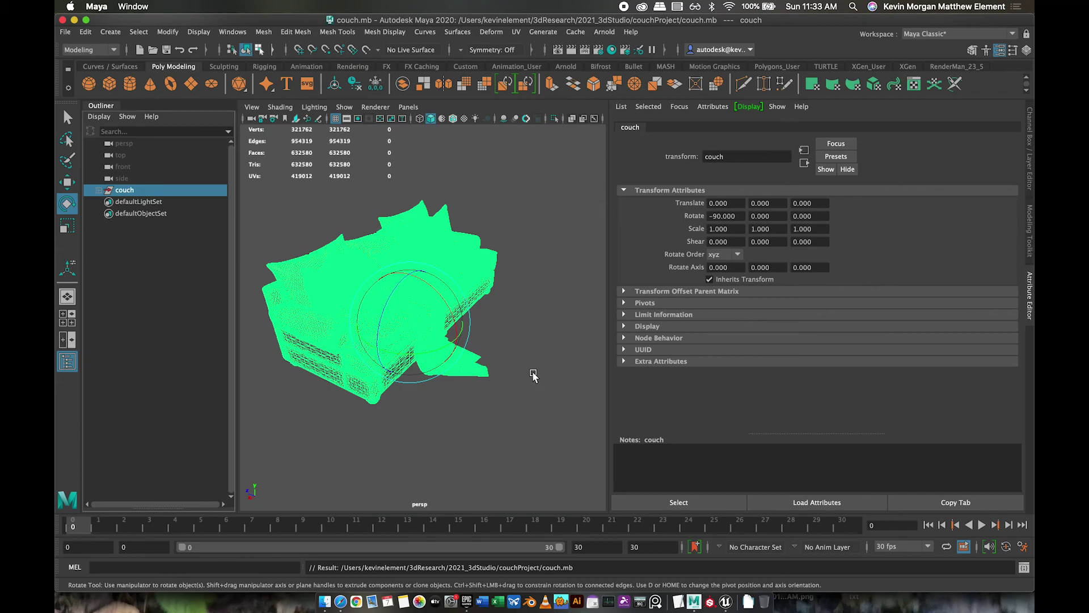
Deselect the couch, then open the Hypershade and widen its window
{"action": "left_click", "coordinate": [520, 348]}
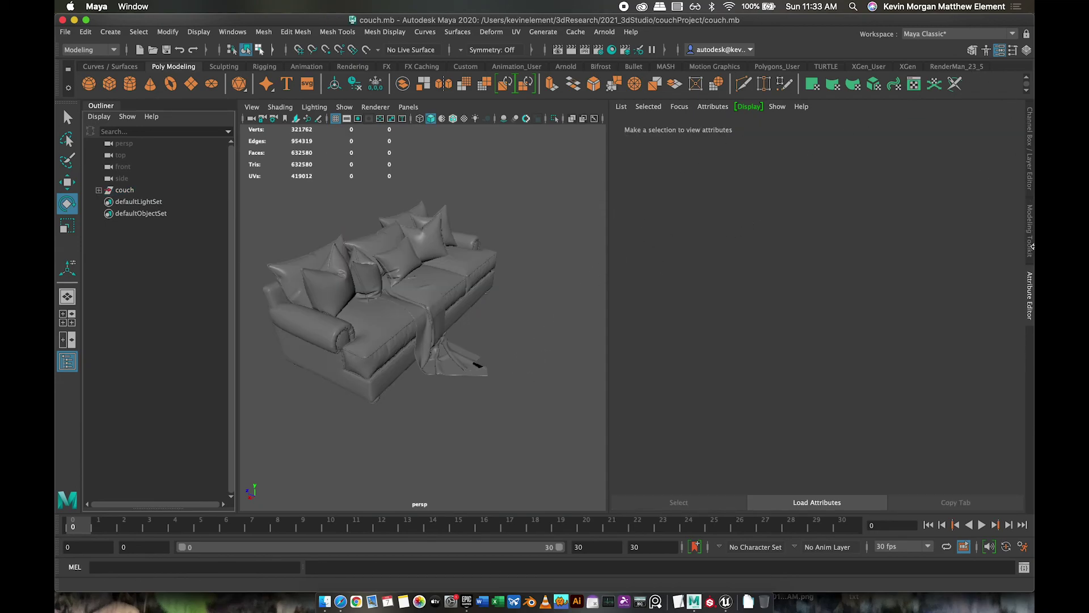
{"action": "left_click_drag", "start_coordinate": [603, 194], "coordinate": [275, 437]}
{"action": "left_click", "coordinate": [278, 434]}
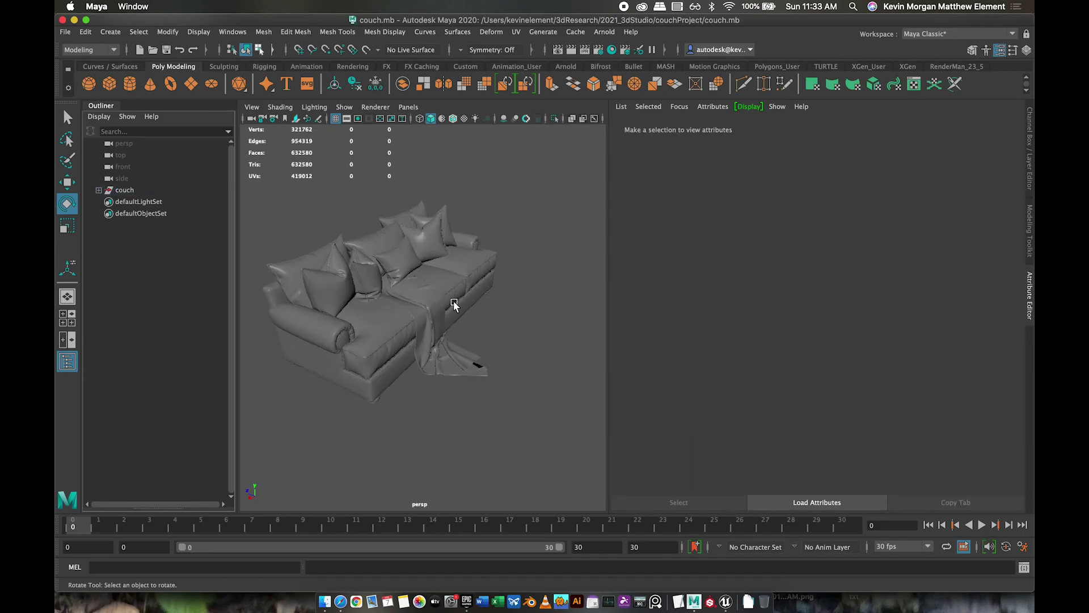
{"action": "left_click", "coordinate": [612, 49]}
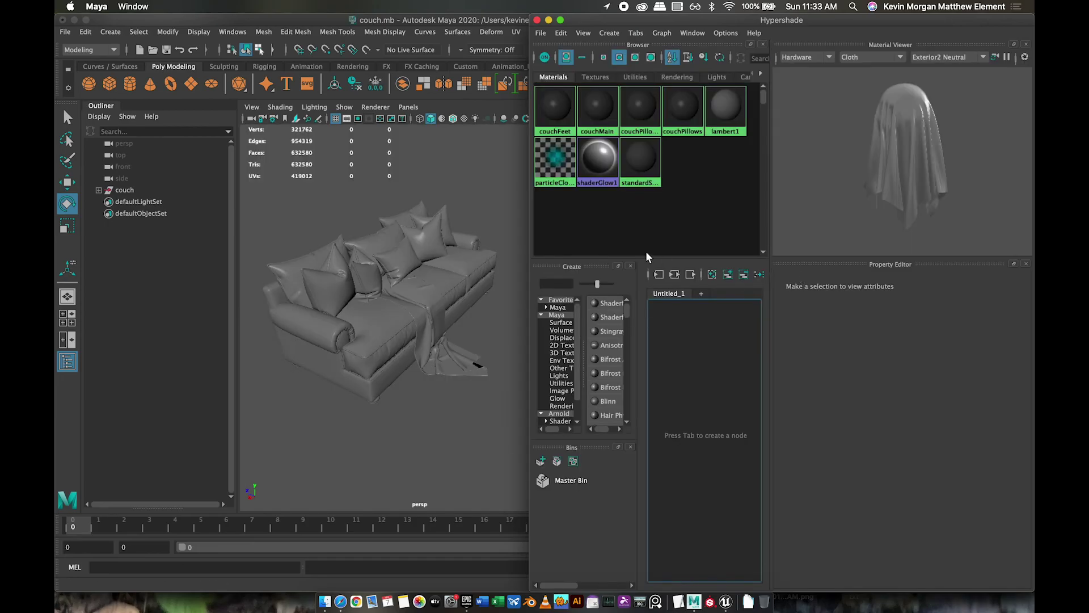
{"action": "left_click_drag", "start_coordinate": [529, 206], "coordinate": [208, 222]}
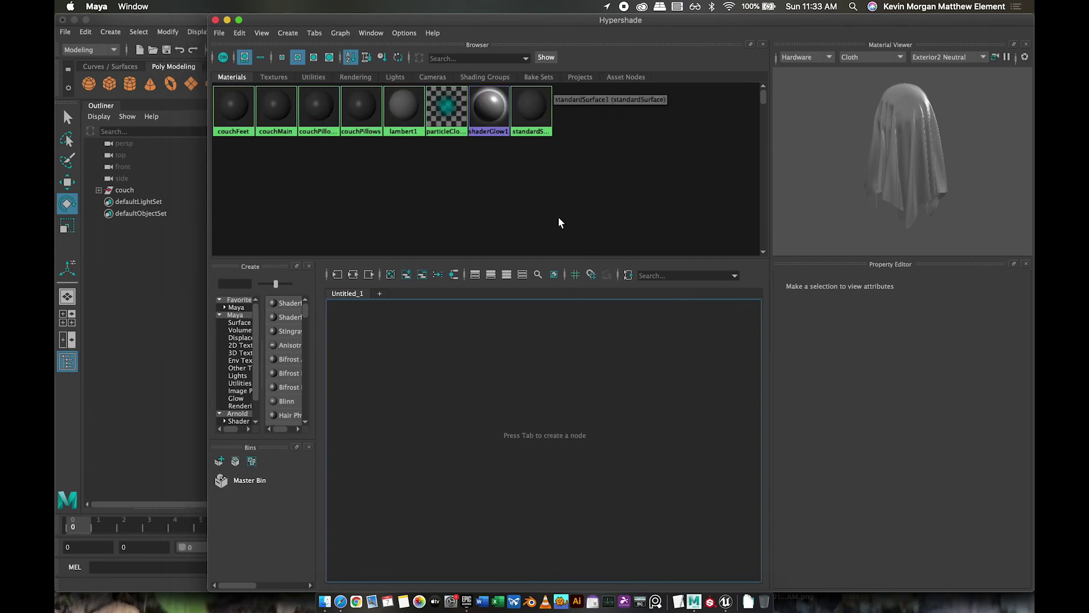
Graph the couchMain material's network in the Hypershade and select its couchMain node
{"action": "left_click", "coordinate": [280, 109]}
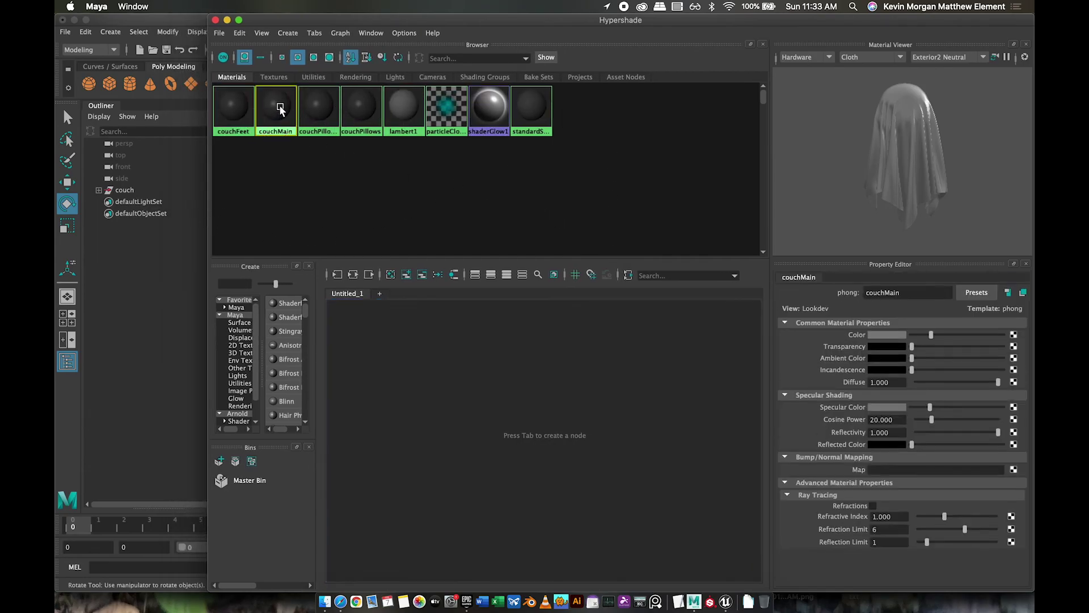
{"action": "right_click_drag", "start_coordinate": [279, 110], "coordinate": [284, 141]}
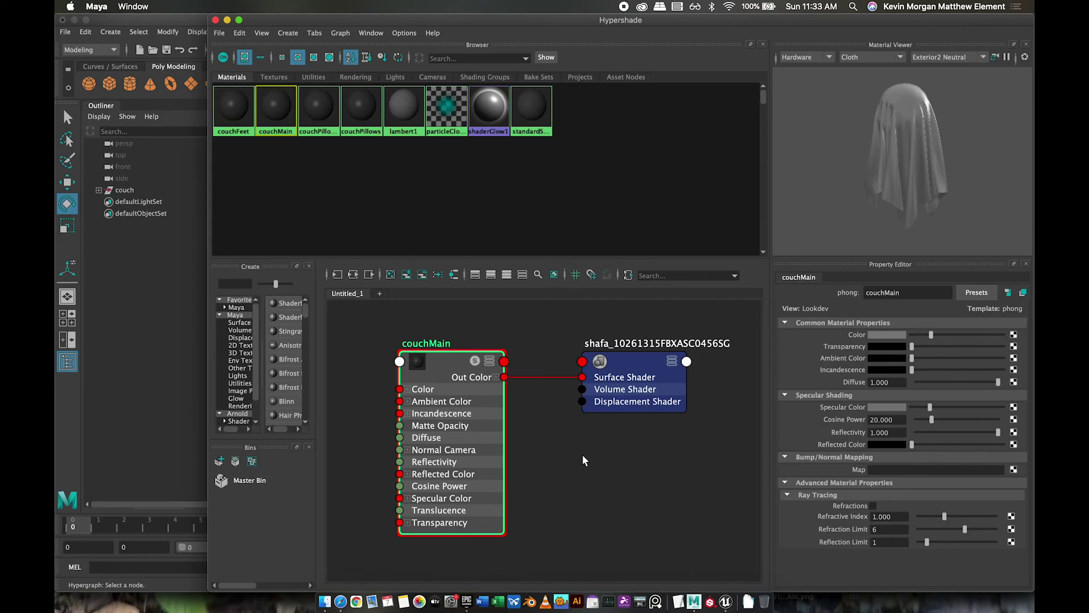
{"action": "left_click", "coordinate": [633, 358]}
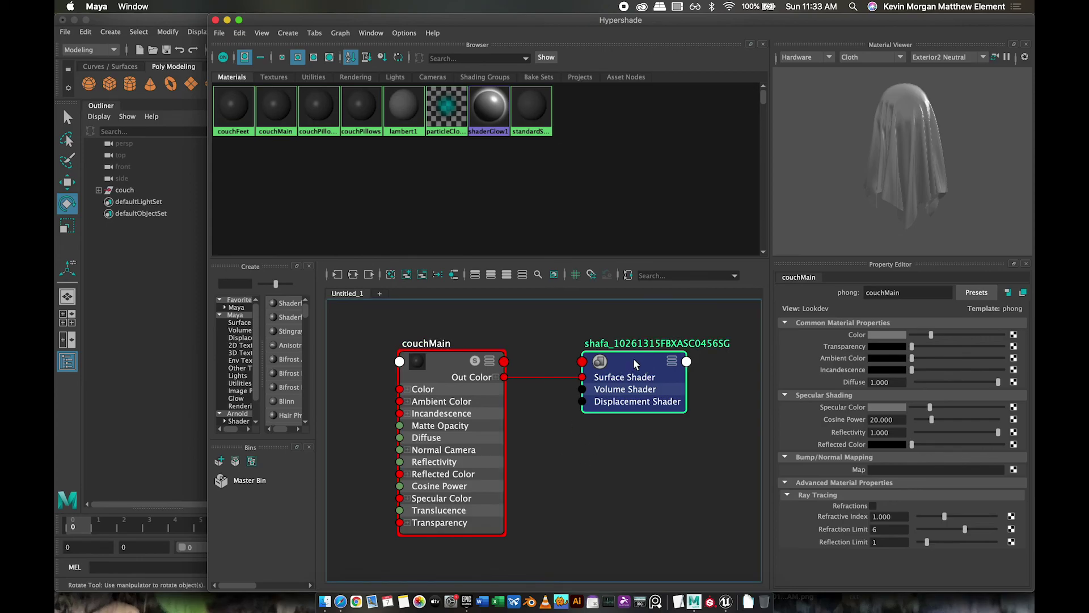
{"action": "left_click", "coordinate": [459, 365]}
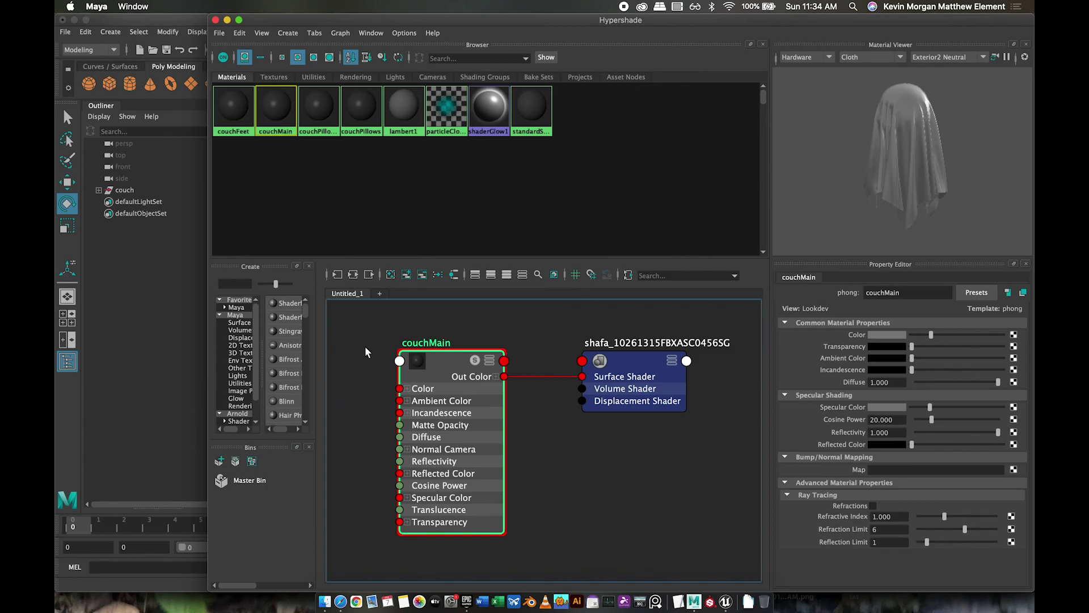
Move the couchMain node closer to its shading group node in the graph, leaving couchMain selected
{"action": "left_click_drag", "start_coordinate": [455, 350], "coordinate": [478, 346]}
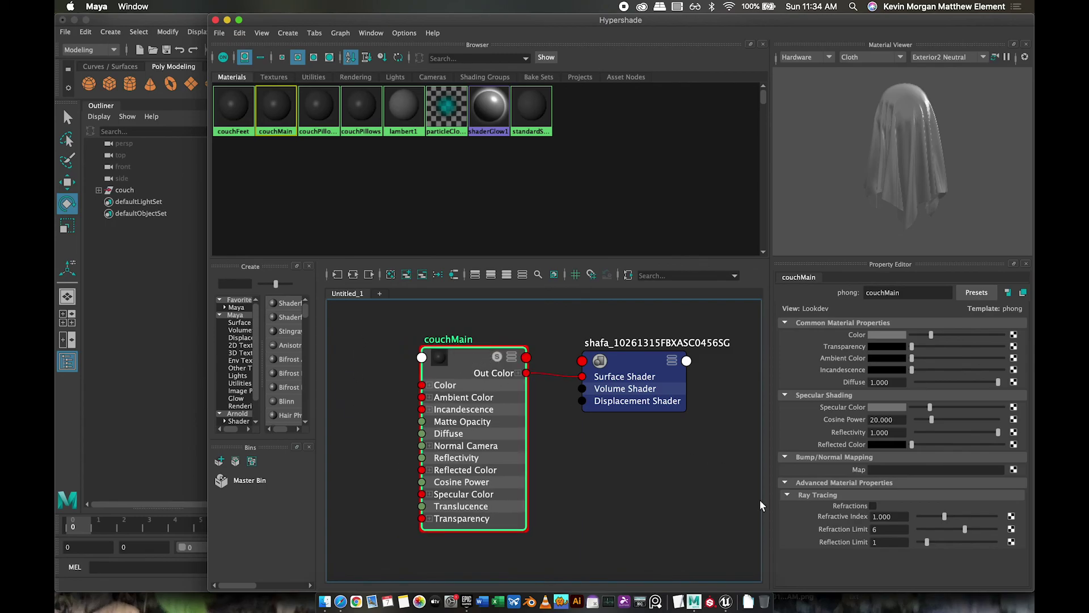
{"action": "left_click", "coordinate": [618, 368]}
{"action": "left_click", "coordinate": [478, 361]}
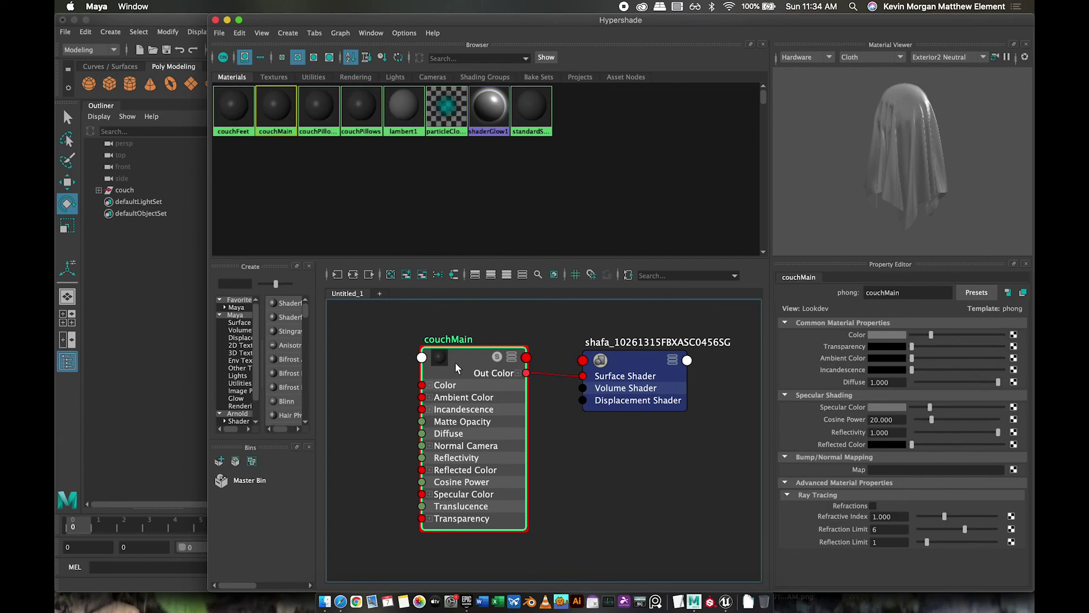
{"action": "left_click", "coordinate": [617, 363]}
{"action": "left_click", "coordinate": [461, 361]}
{"action": "left_click_drag", "start_coordinate": [454, 357], "coordinate": [467, 348]}
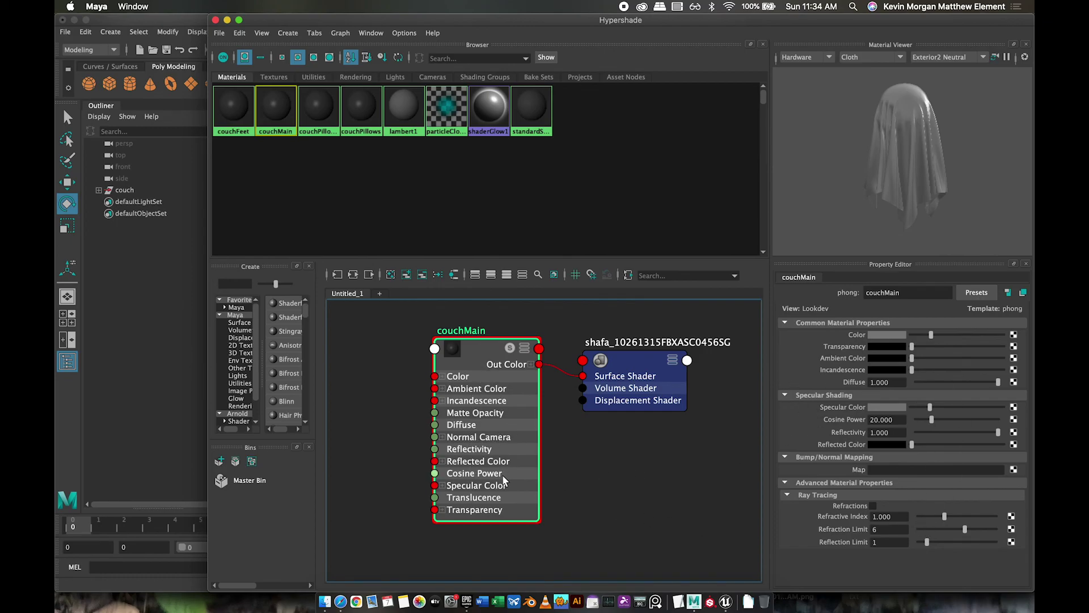
Connect a File texture to couchMain's Color and load testCouch_mainCouch_BaseColor.png from the texturesFromOutput folder into it
{"action": "left_click", "coordinate": [1014, 335]}
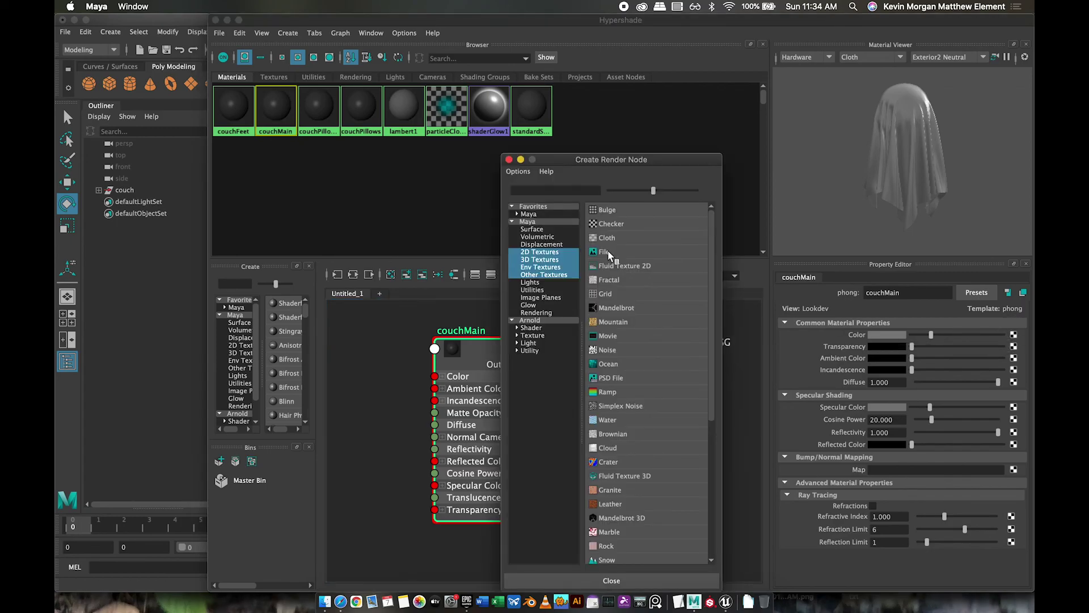
{"action": "left_click", "coordinate": [607, 251]}
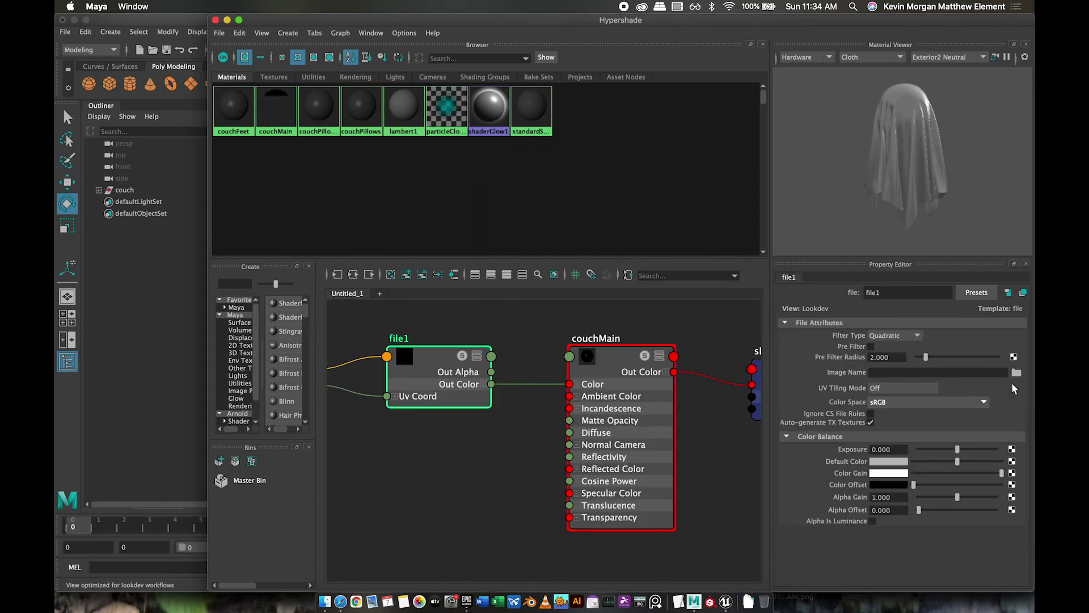
{"action": "left_click", "coordinate": [1016, 373]}
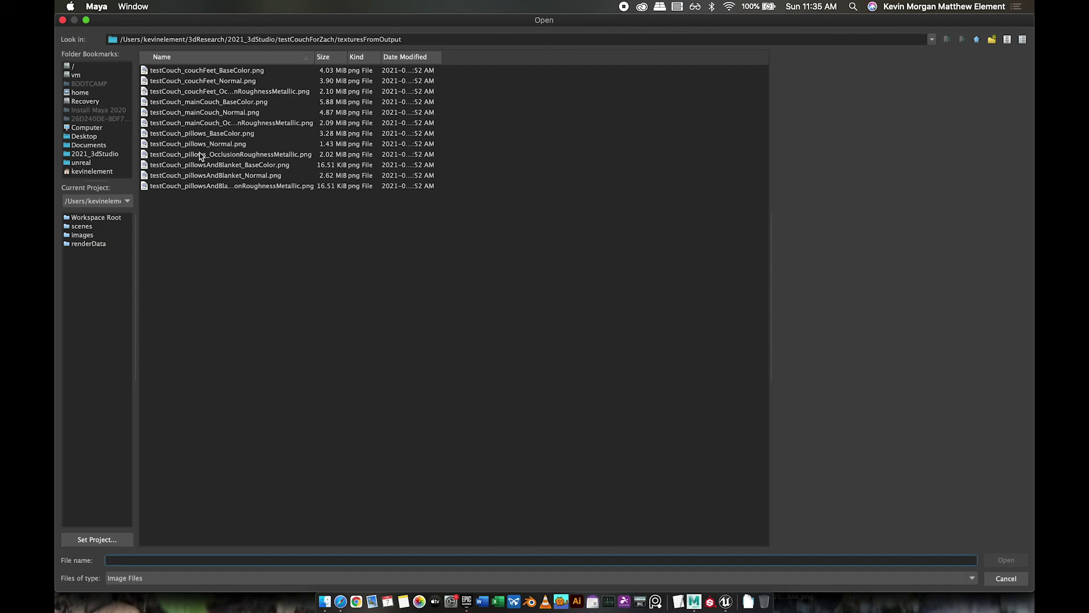
{"action": "left_click", "coordinate": [209, 103]}
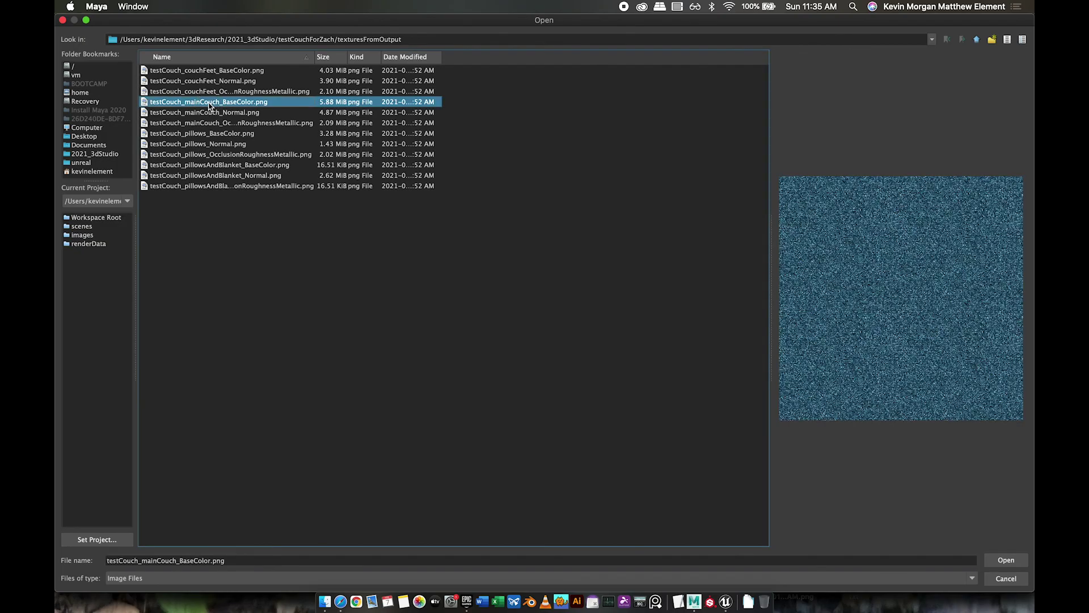
{"action": "double_click", "coordinate": [209, 103]}
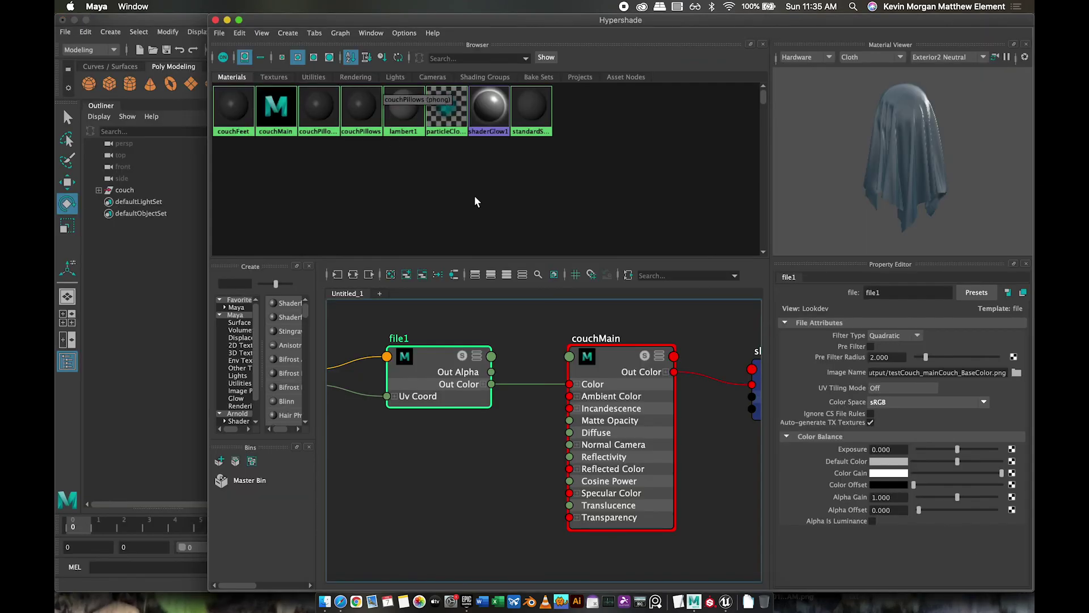
Close the Hypershade and display textures in the perspective viewport to examine the couch up close and from several angles
{"action": "left_click", "coordinate": [216, 20]}
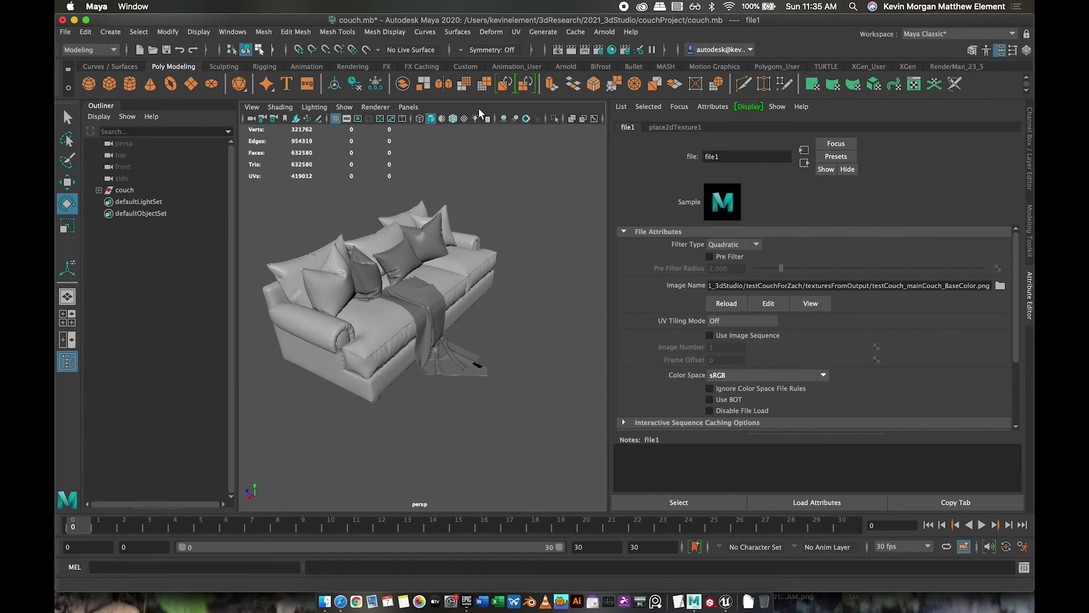
{"action": "left_click", "coordinate": [464, 118]}
{"action": "scroll", "coordinate": [396, 273], "scroll_direction": "up", "scroll_amount": 10}
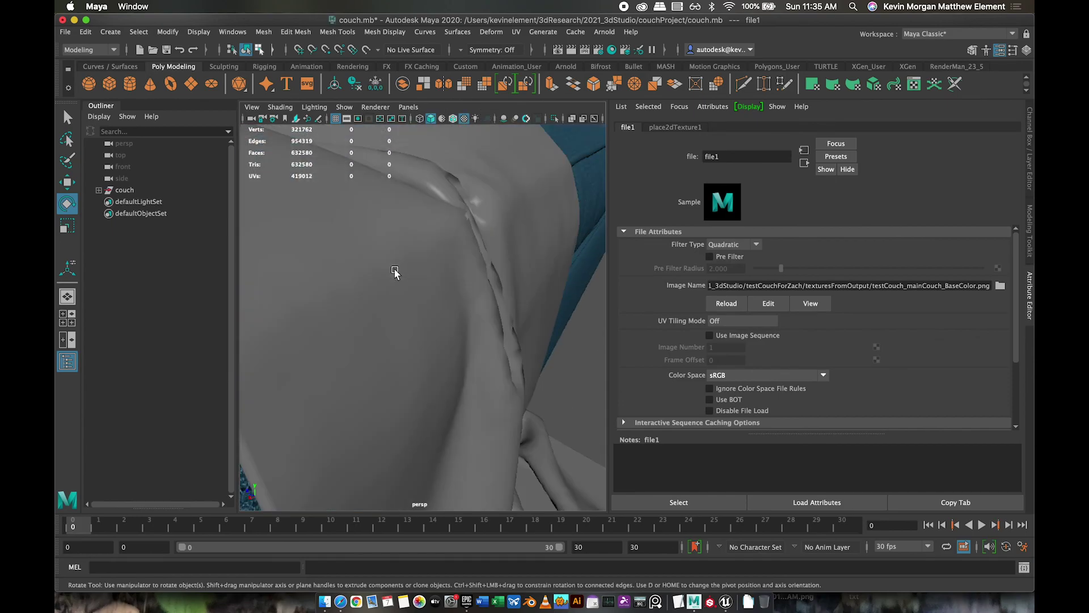
{"action": "scroll", "coordinate": [394, 271], "scroll_direction": "down", "scroll_amount": 10}
{"action": "scroll", "coordinate": [394, 271], "scroll_direction": "up", "scroll_amount": 5}
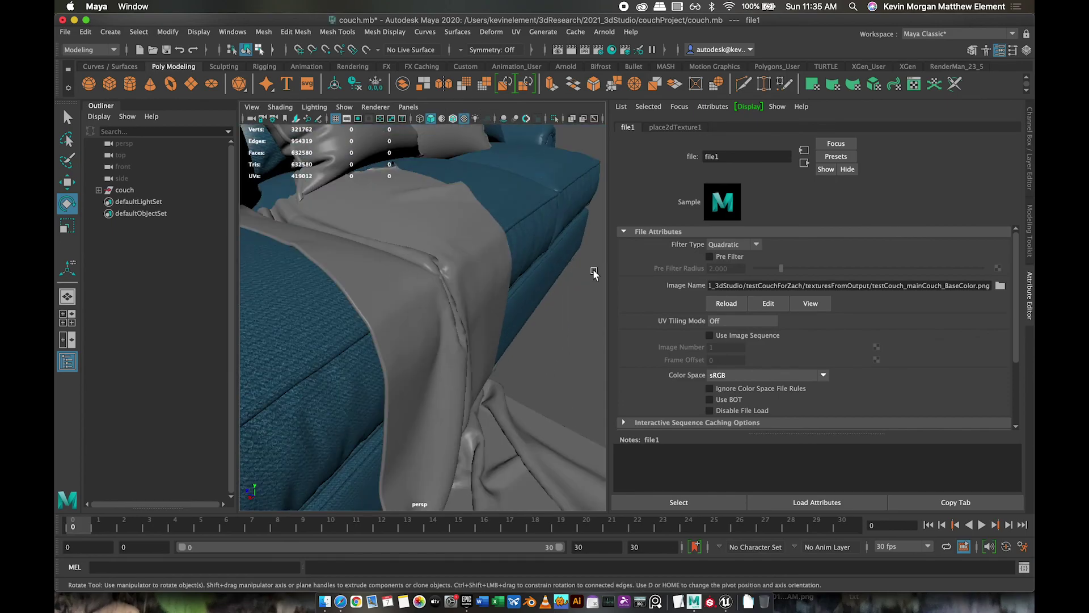
{"action": "scroll", "coordinate": [411, 319], "scroll_direction": "down", "scroll_amount": 3}
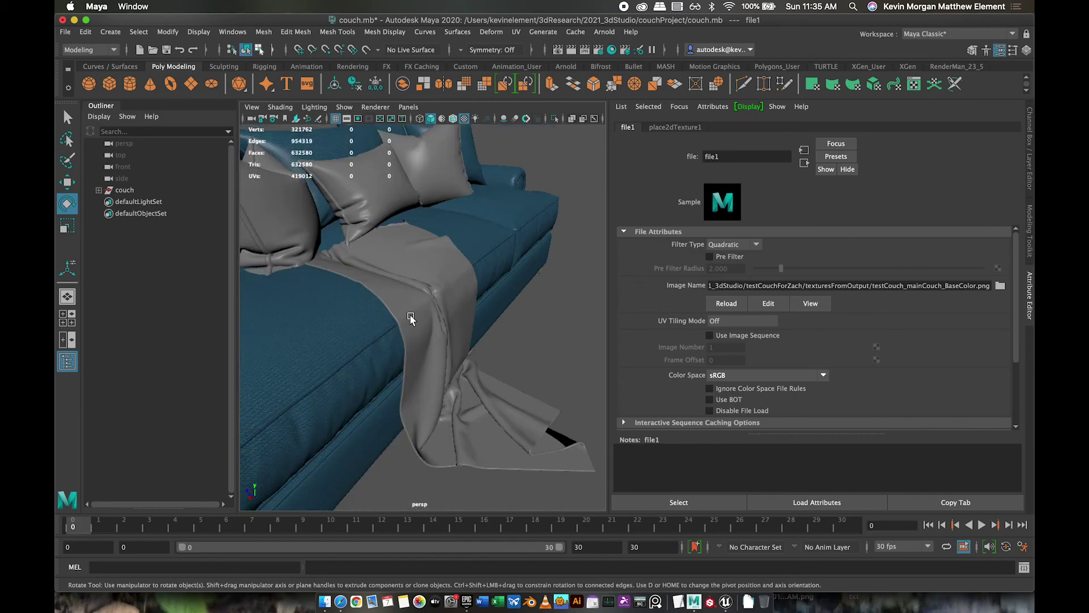
{"action": "scroll", "coordinate": [411, 319], "scroll_direction": "down", "scroll_amount": 5}
{"action": "scroll", "coordinate": [411, 319], "scroll_direction": "up", "scroll_amount": 5}
{"action": "scroll", "coordinate": [411, 319], "scroll_direction": "down", "scroll_amount": 3}
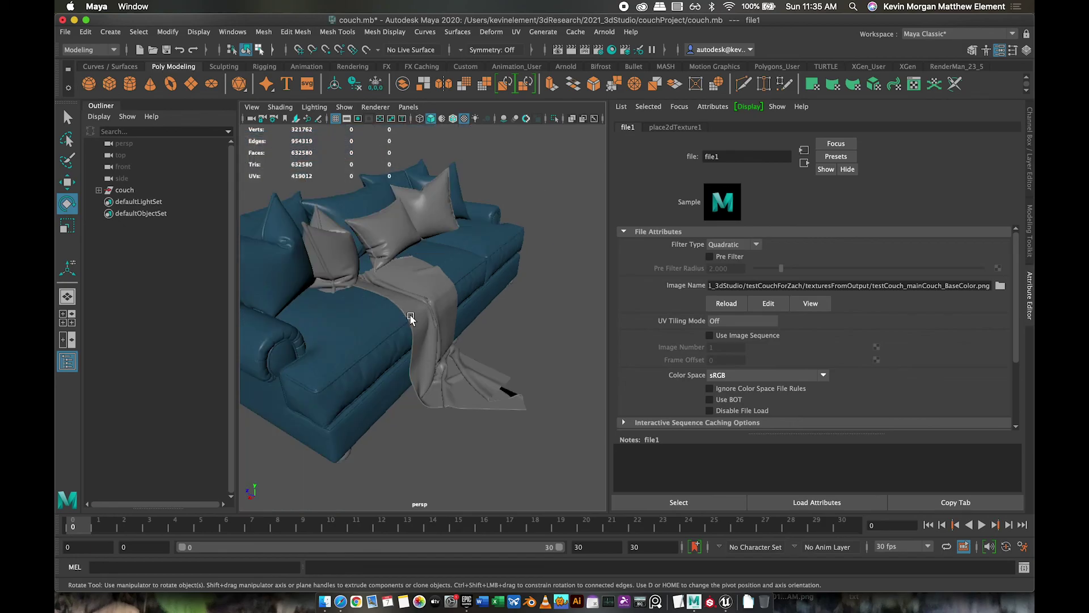
{"action": "left_click_drag", "start_coordinate": [396, 302], "coordinate": [501, 295], "text": "alt"}
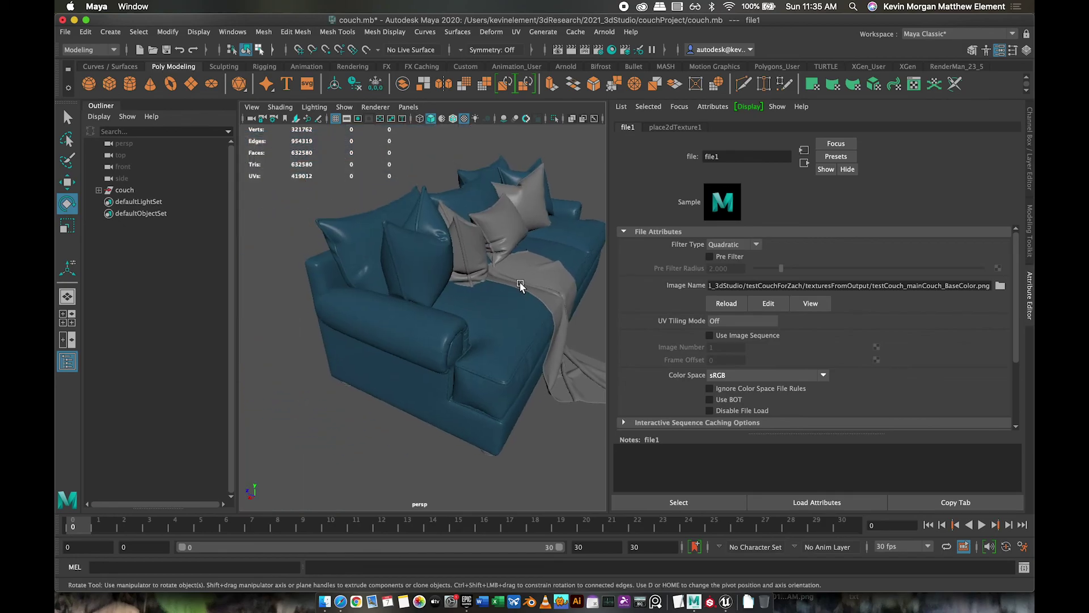
{"action": "mouse_move", "coordinate": [518, 284]}
{"action": "left_mouse_down", "text": "alt"}
{"action": "mouse_move", "coordinate": [536, 263]}
{"action": "mouse_move", "coordinate": [453, 282]}
{"action": "mouse_move", "coordinate": [396, 255]}
{"action": "mouse_move", "coordinate": [512, 265]}
{"action": "left_mouse_up", "text": "alt"}
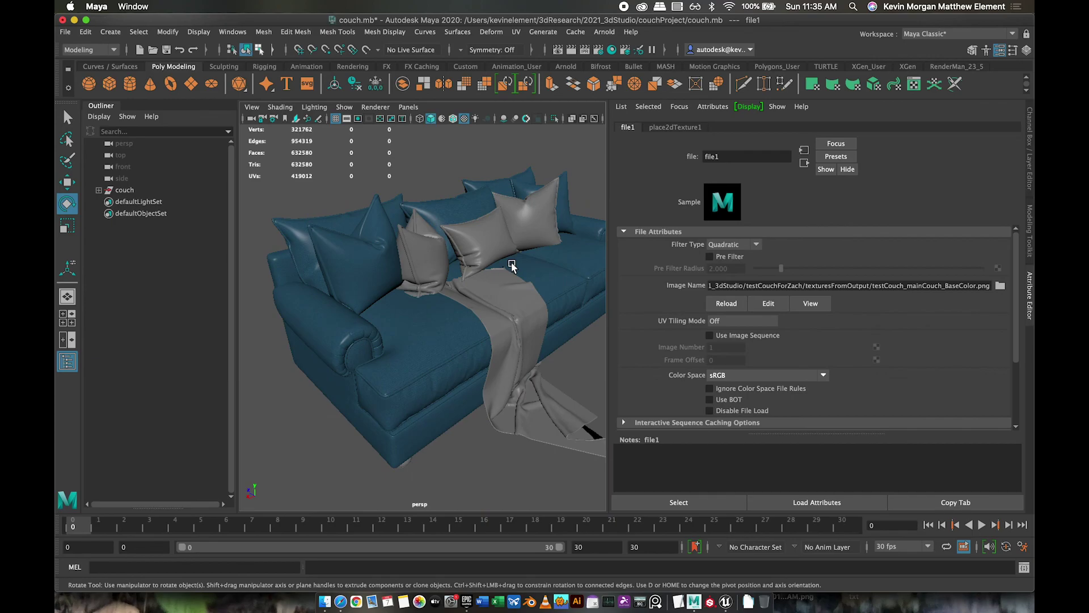
Assign a new aiStandardSurface material to the two outer gray pillows and name it arnoldCouchPillows
{"action": "left_click", "coordinate": [431, 259]}
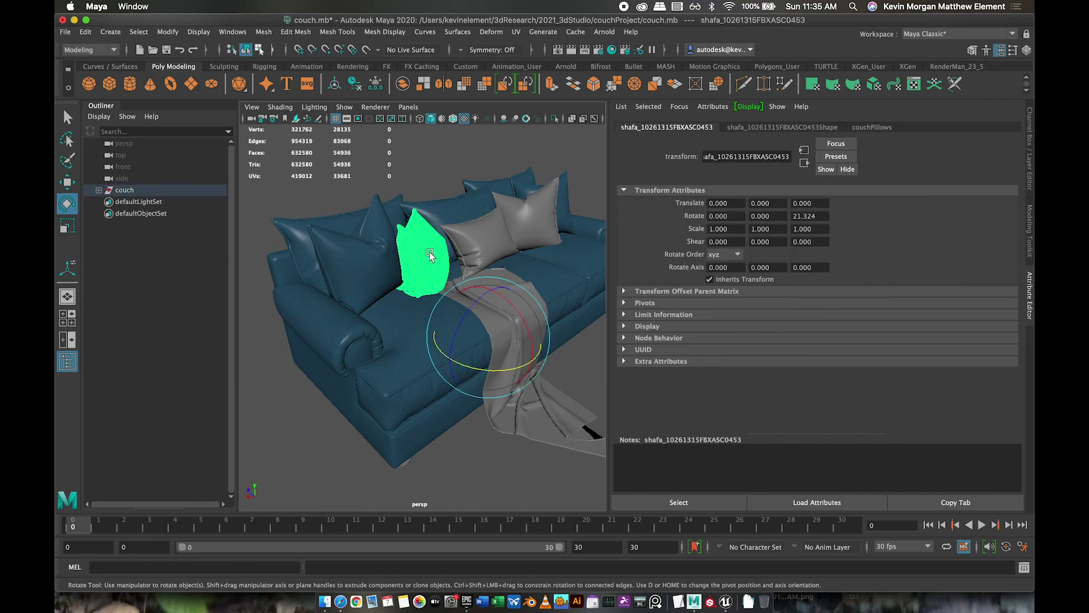
{"action": "left_click", "coordinate": [452, 186]}
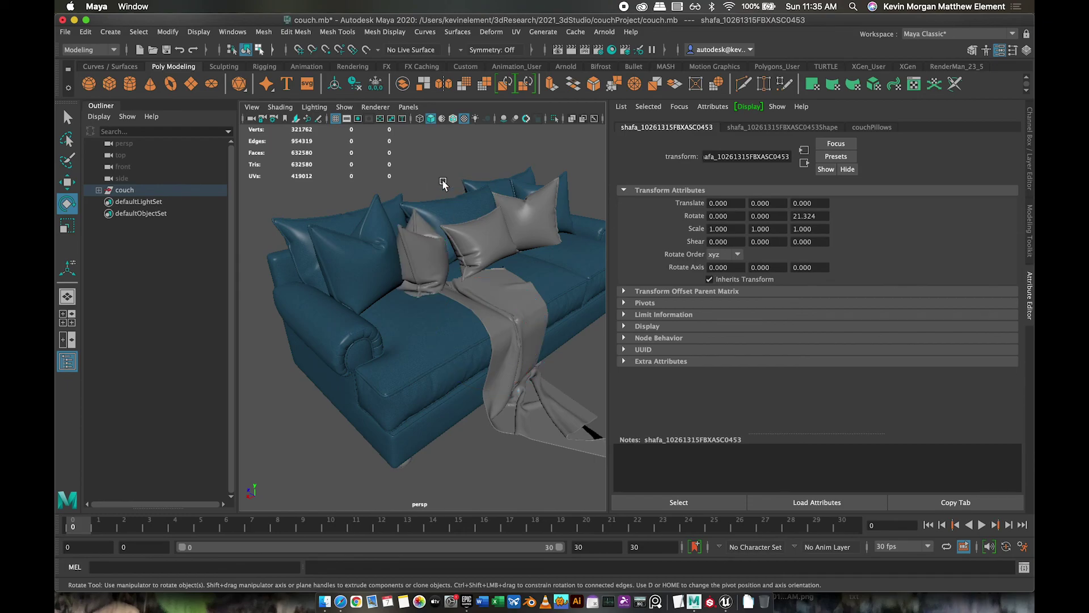
{"action": "left_click", "coordinate": [520, 229]}
{"action": "left_click", "coordinate": [434, 248], "text": "shift"}
{"action": "right_click_drag", "start_coordinate": [435, 250], "coordinate": [462, 549]}
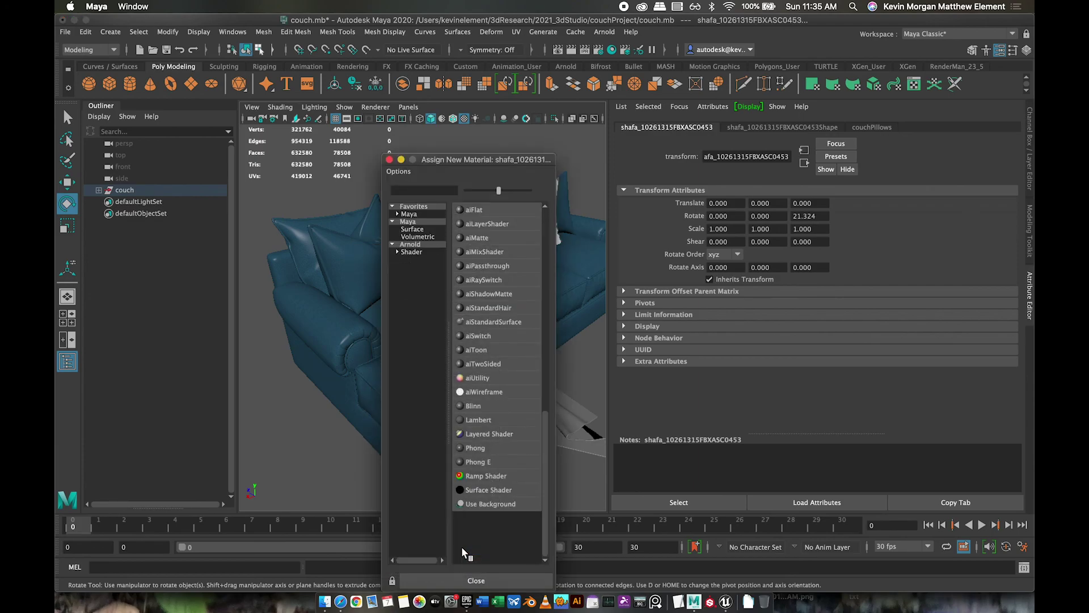
{"action": "left_click", "coordinate": [410, 245]}
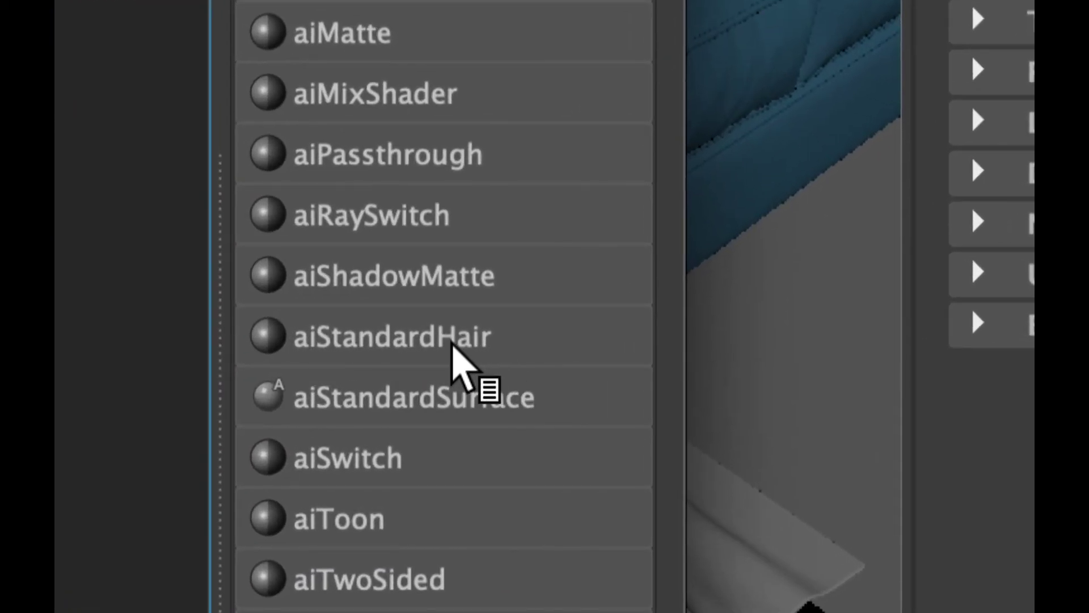
{"action": "middle_click_drag", "start_coordinate": [553, 335], "coordinate": [518, 381]}
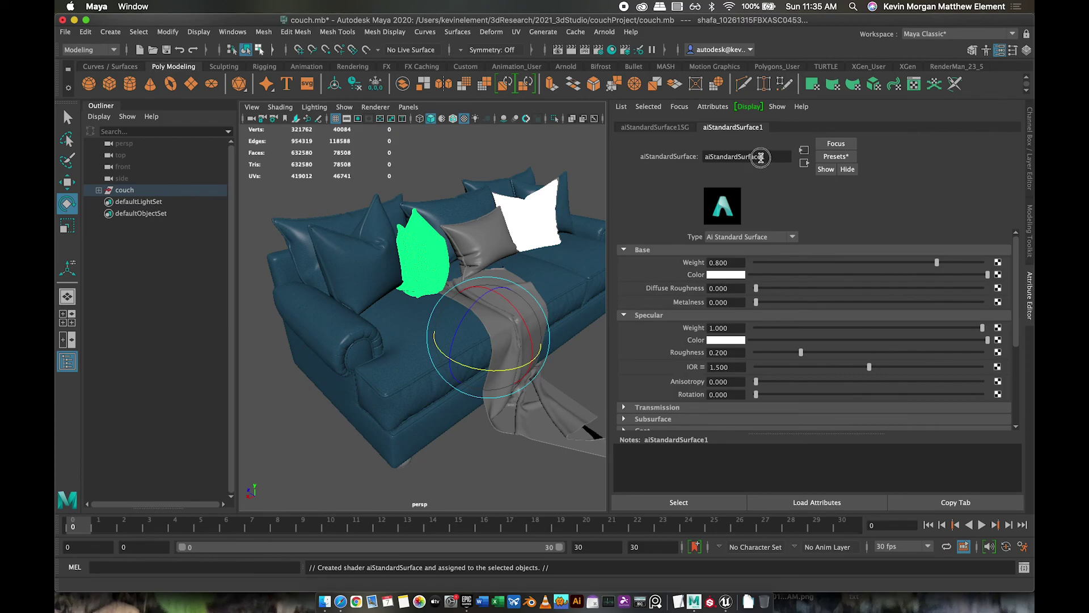
{"action": "double_click", "coordinate": [761, 157]}
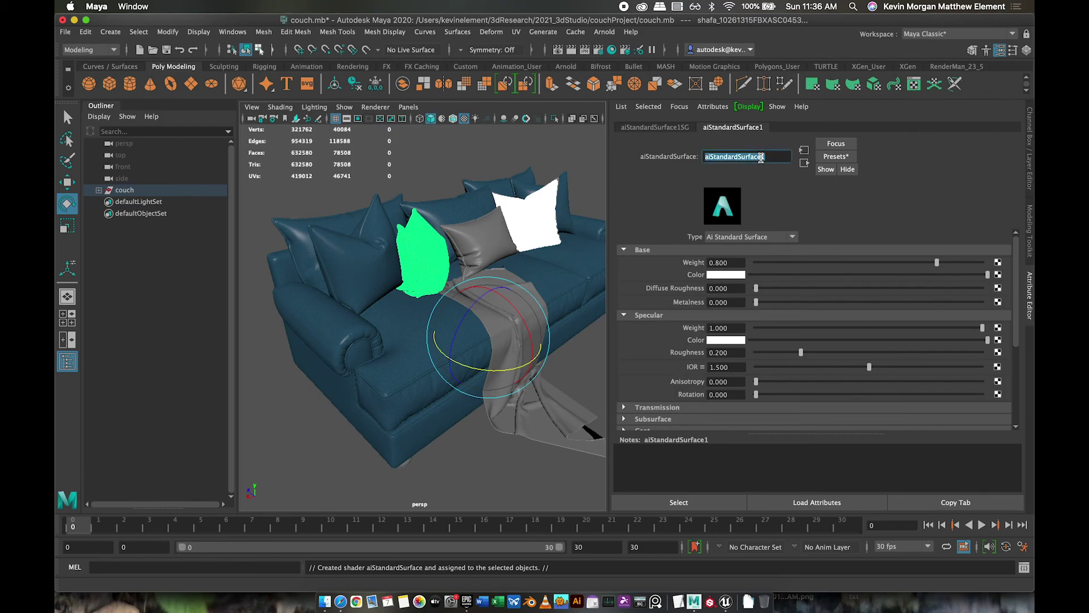
{"action": "type", "text": "arnoldCouchPillows"}
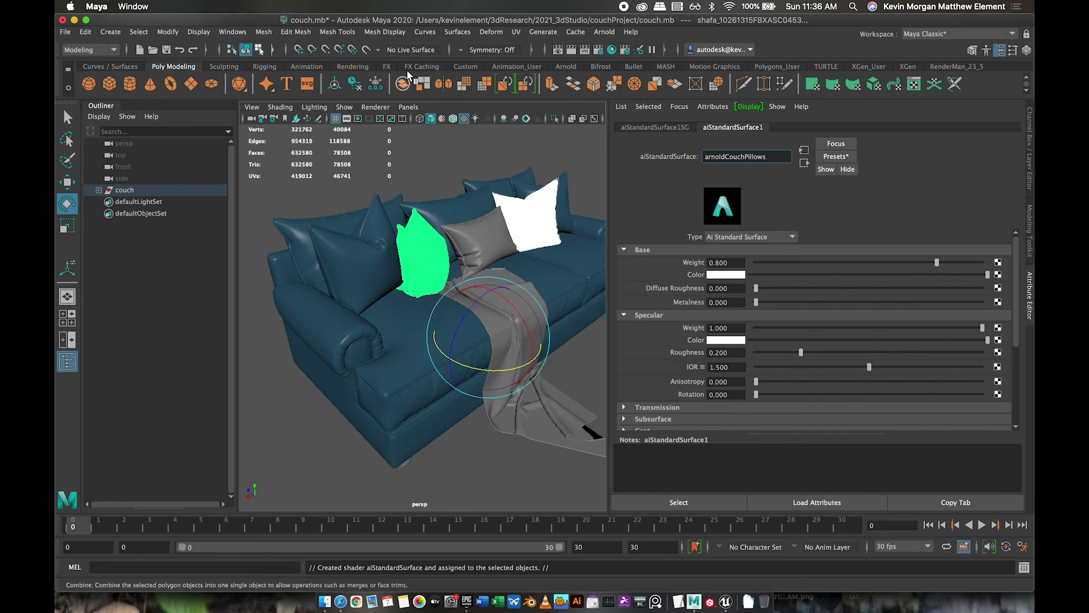
Graph the arnoldCouchPillows material's network in the Hypershade and connect a File texture to its base color
{"action": "left_click", "coordinate": [612, 51]}
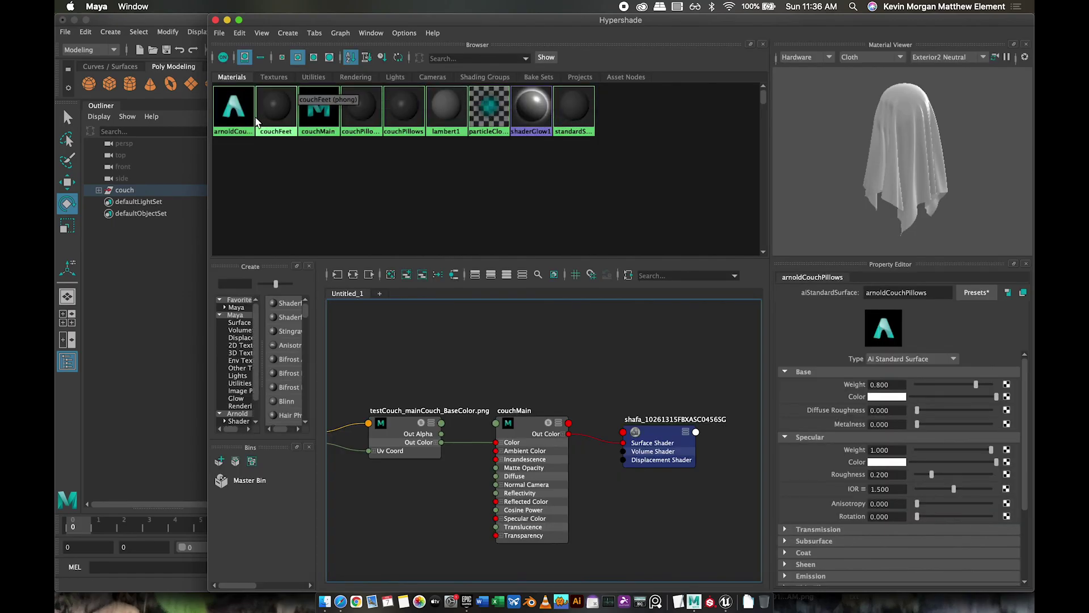
{"action": "right_click_drag", "start_coordinate": [235, 106], "coordinate": [241, 146]}
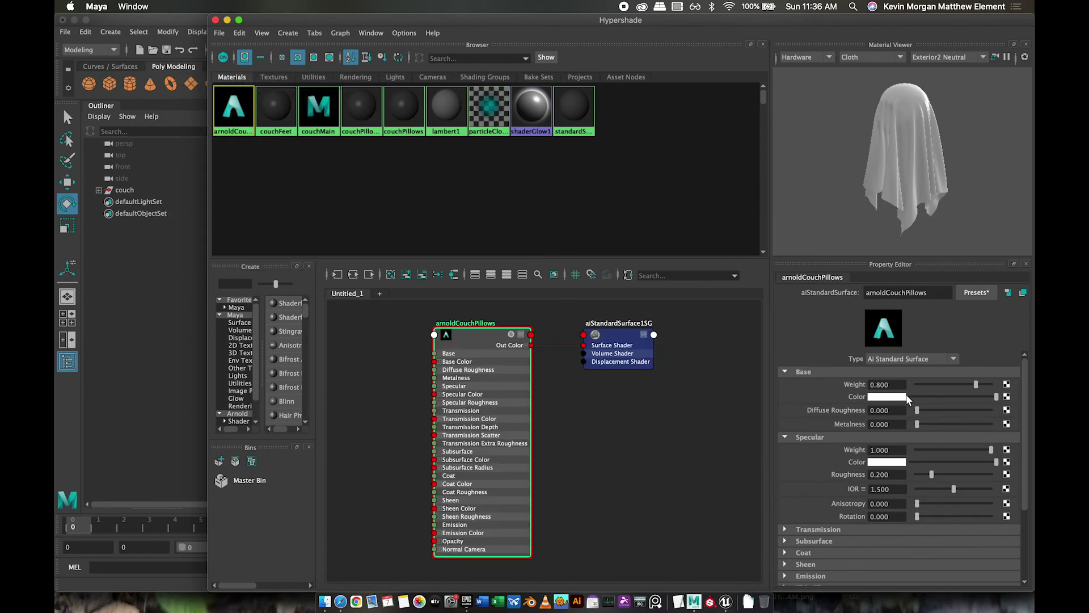
{"action": "left_click", "coordinate": [1007, 396]}
{"action": "left_click", "coordinate": [639, 252]}
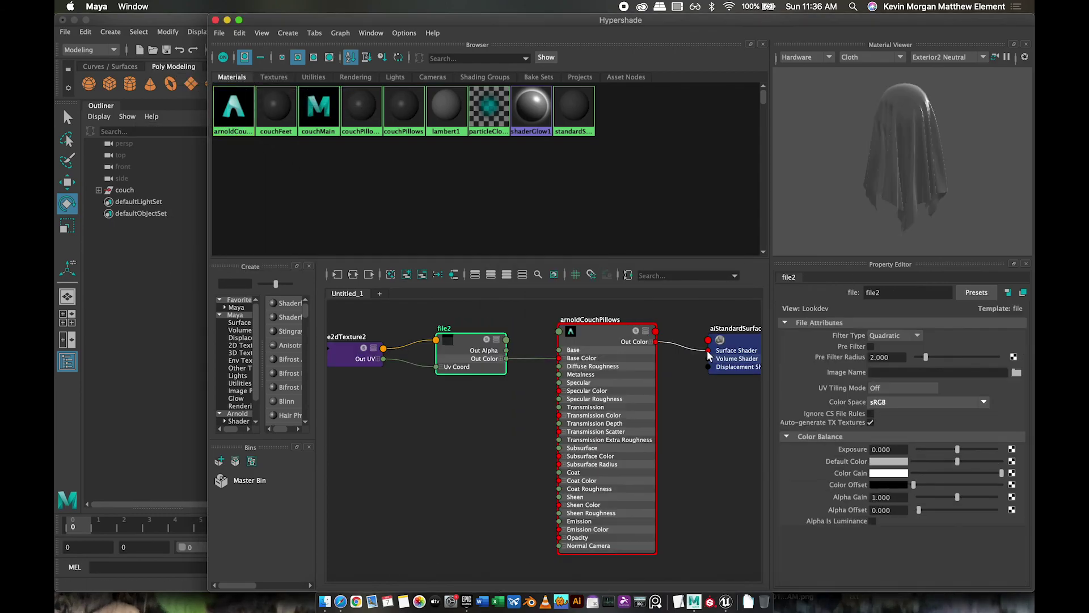
Load couchWithRenamedTextures_couchPillows_BaseColor.png from the couchProject/couchTextures folder into the base color File node
{"action": "left_click", "coordinate": [1017, 372]}
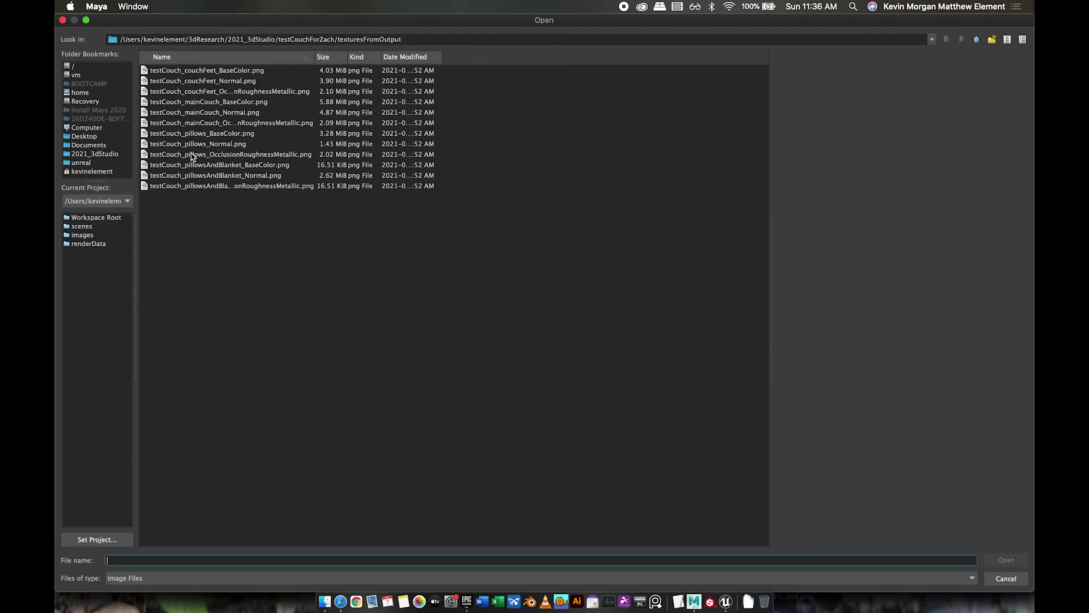
{"action": "left_click", "coordinate": [84, 154]}
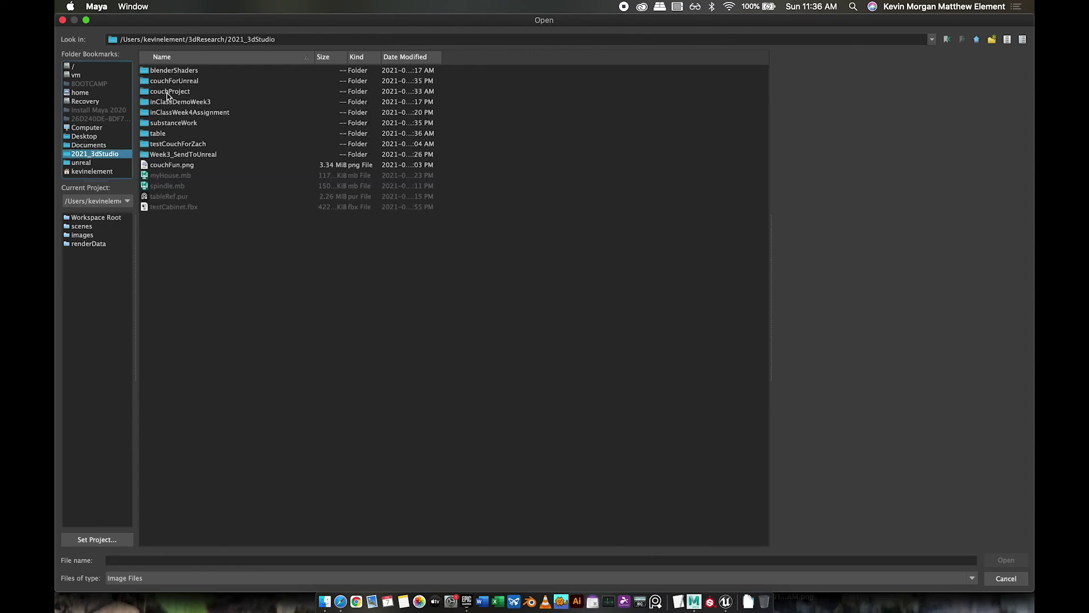
{"action": "double_click", "coordinate": [168, 94]}
{"action": "double_click", "coordinate": [170, 82]}
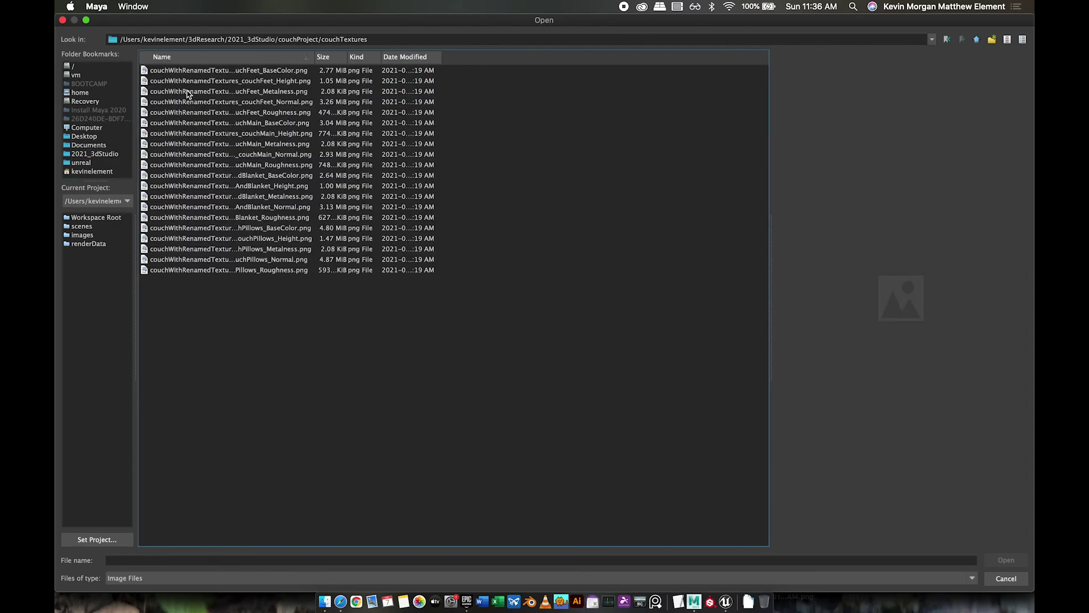
{"action": "double_click", "coordinate": [314, 57]}
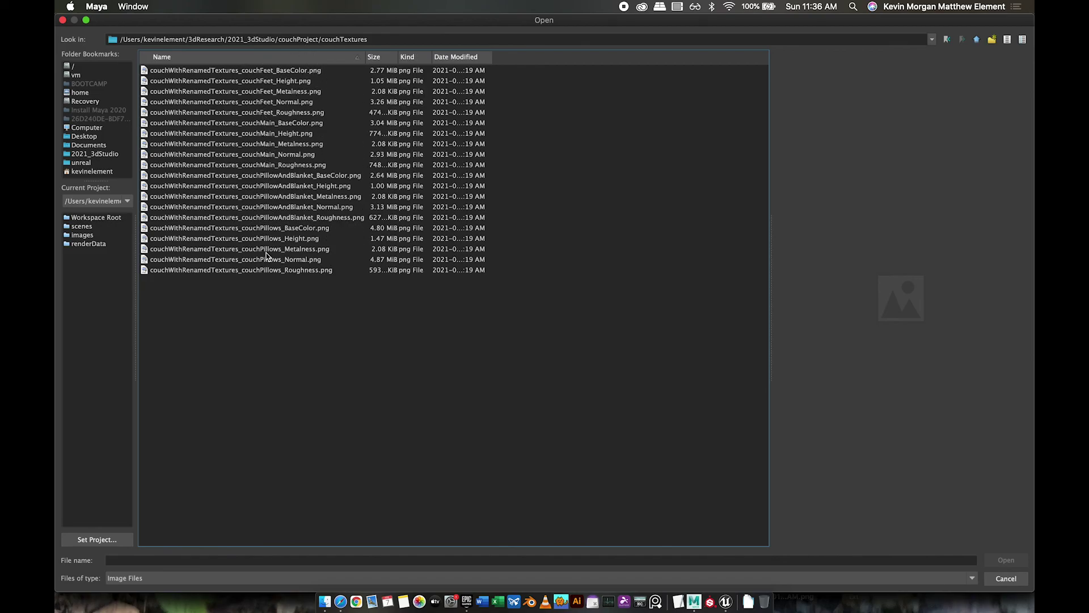
{"action": "left_click", "coordinate": [271, 229]}
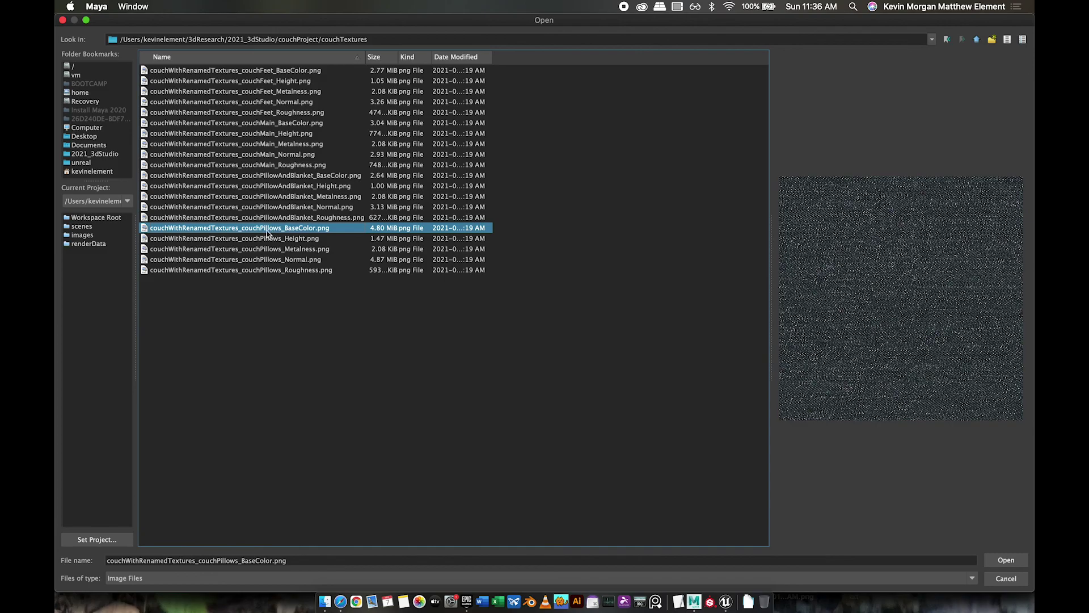
{"action": "double_click", "coordinate": [250, 229]}
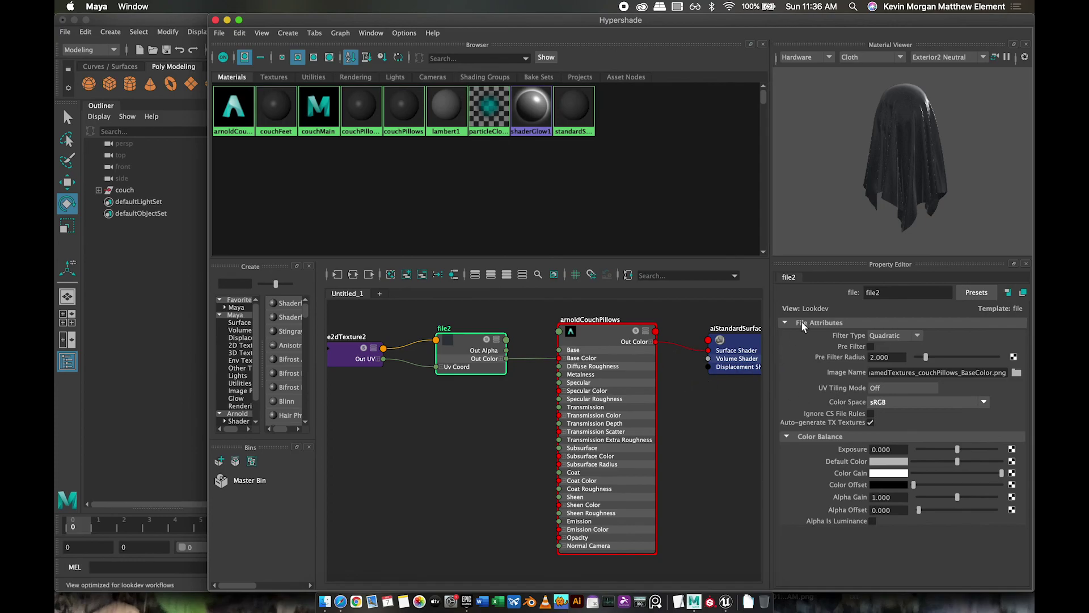
Select the arnoldCouchPillows node and look through its attribute sections, from Base and Specular down to Extra Attributes
{"action": "left_click", "coordinate": [356, 347]}
{"action": "left_click", "coordinate": [468, 347]}
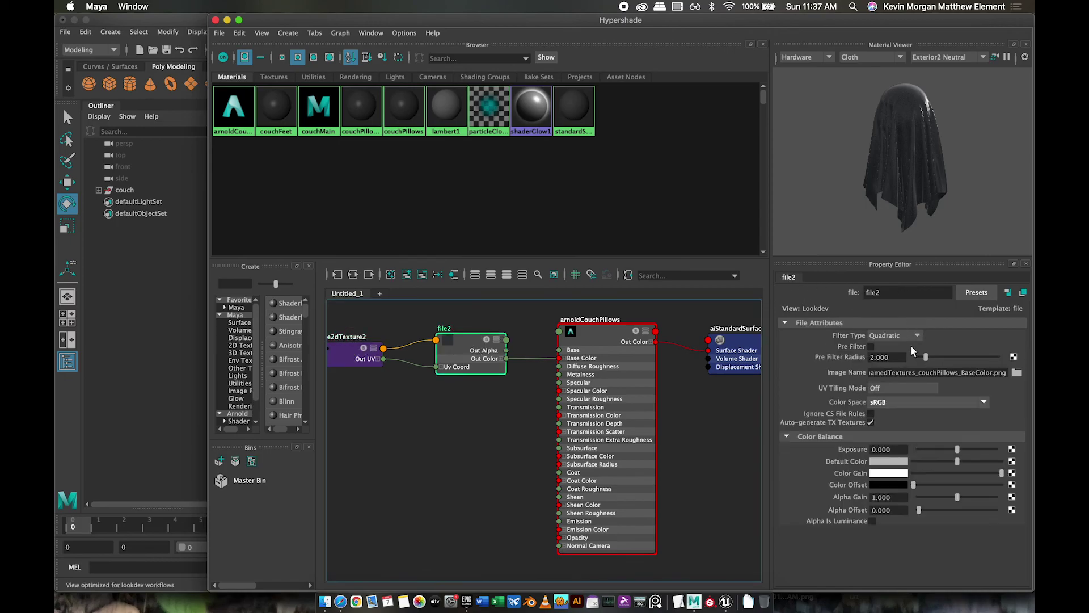
{"action": "left_click", "coordinate": [605, 341]}
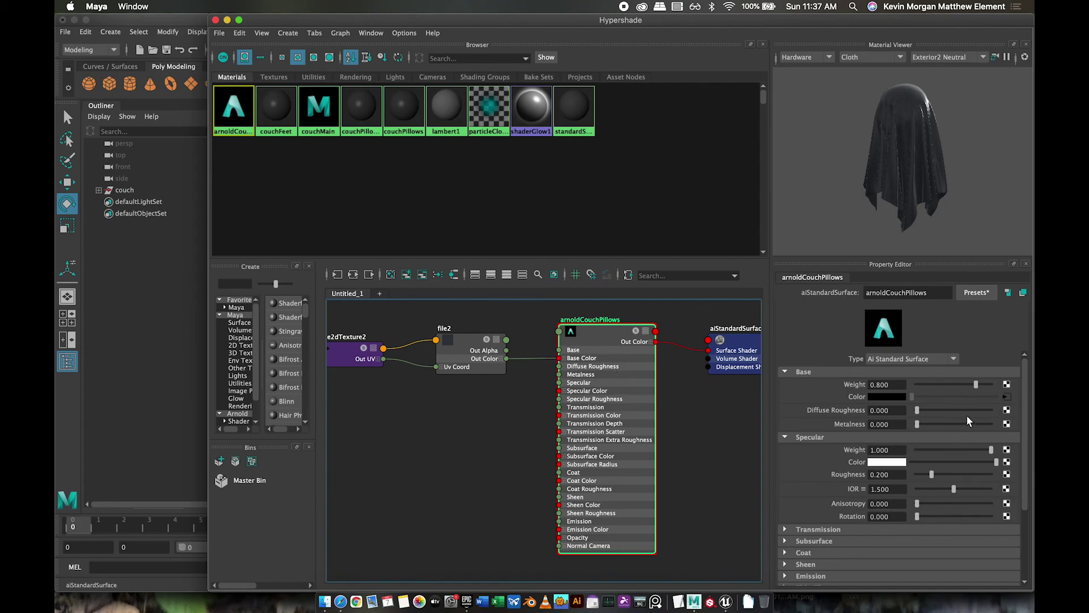
{"action": "left_click_drag", "start_coordinate": [1025, 404], "coordinate": [1032, 487]}
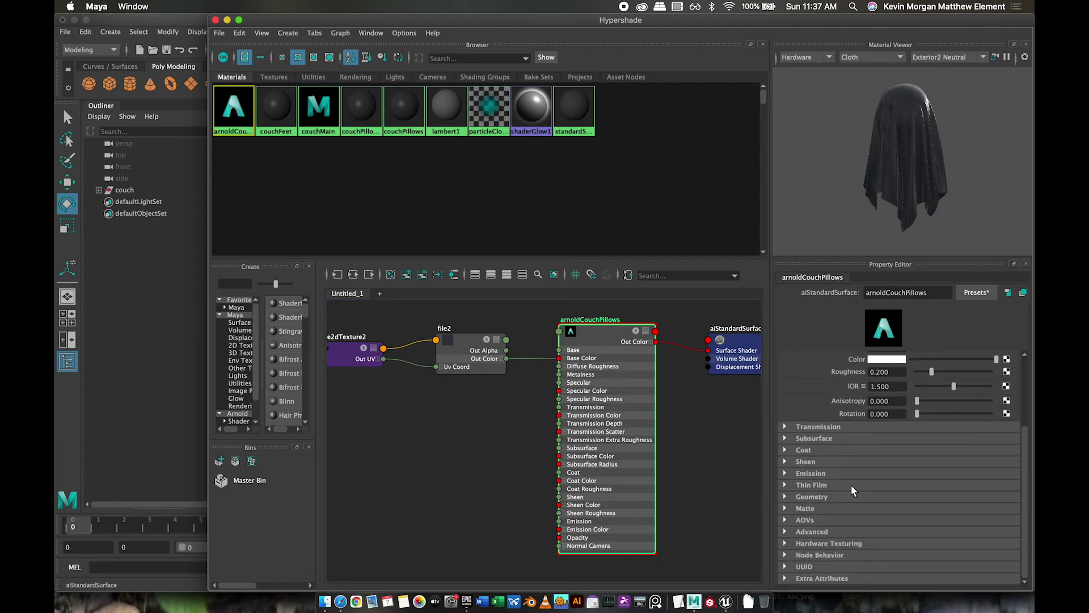
{"action": "left_click_drag", "start_coordinate": [1031, 478], "coordinate": [1028, 448]}
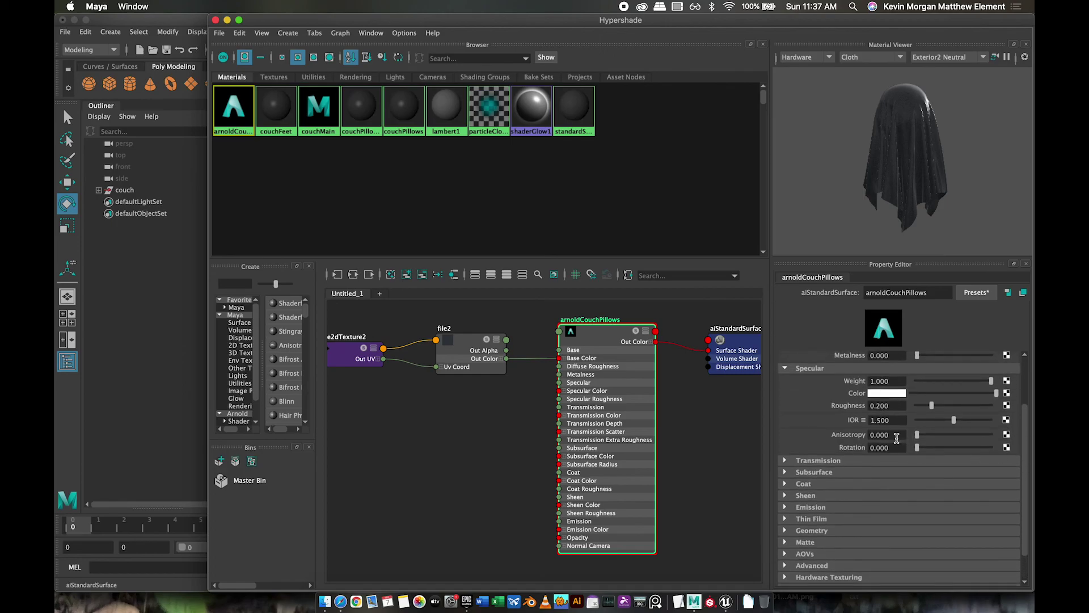
Connect a File texture to arnoldCouchPillows' specular roughness and load couchWithRenamedTextures_couchPillows_Roughness.png into it
{"action": "left_click", "coordinate": [1006, 406]}
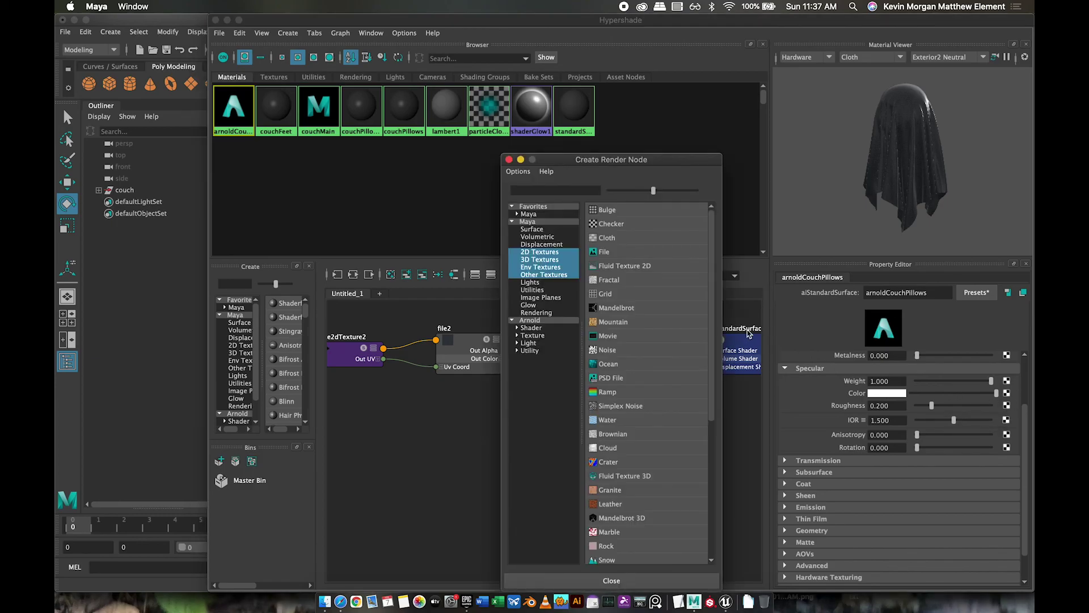
{"action": "left_click", "coordinate": [644, 253]}
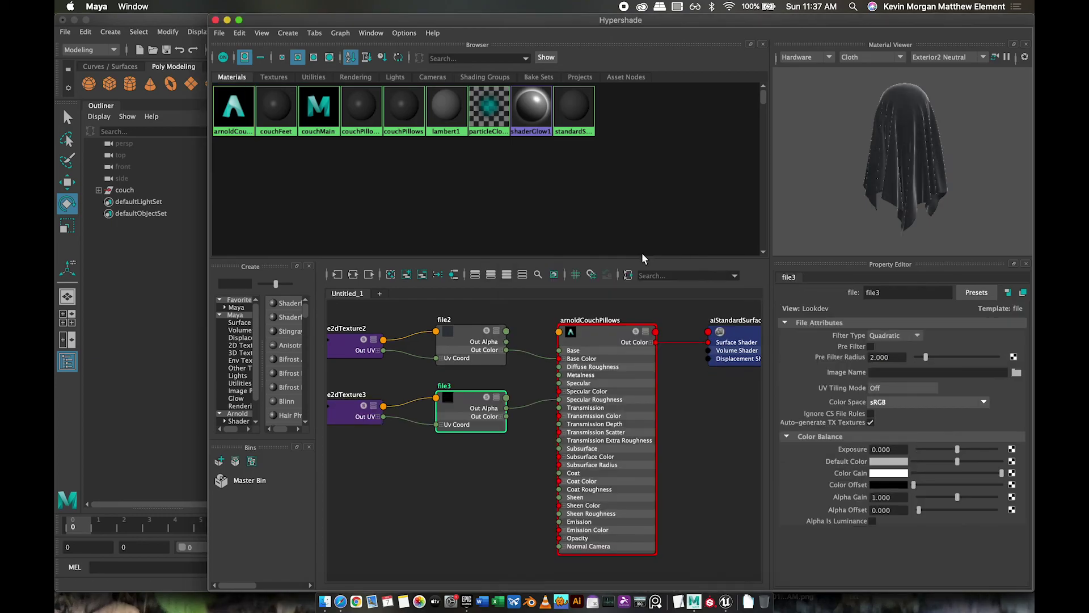
{"action": "left_click", "coordinate": [1016, 372]}
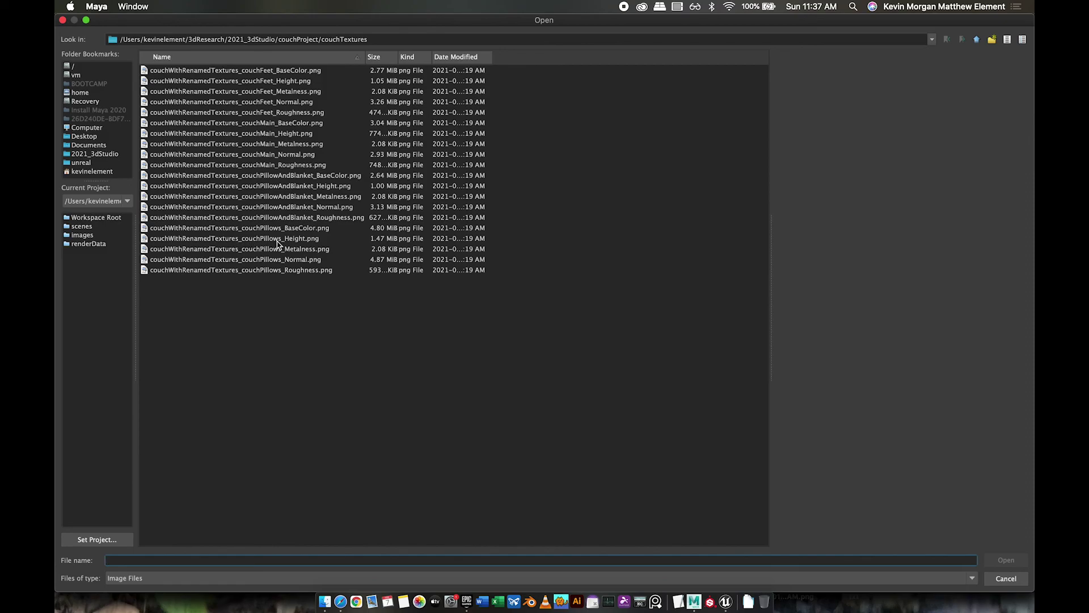
{"action": "left_click", "coordinate": [283, 271]}
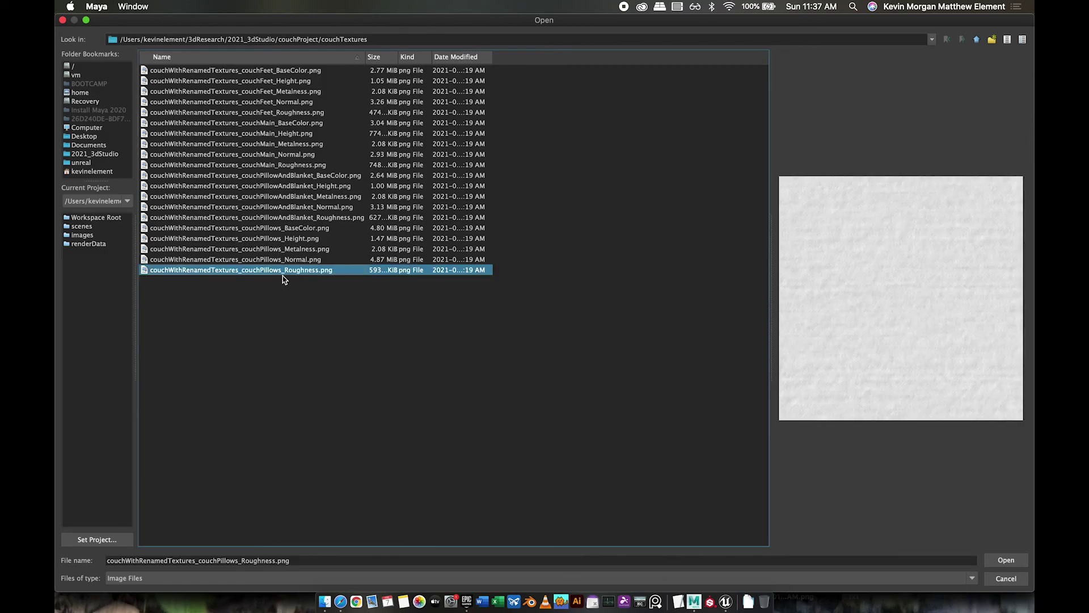
{"action": "double_click", "coordinate": [226, 272]}
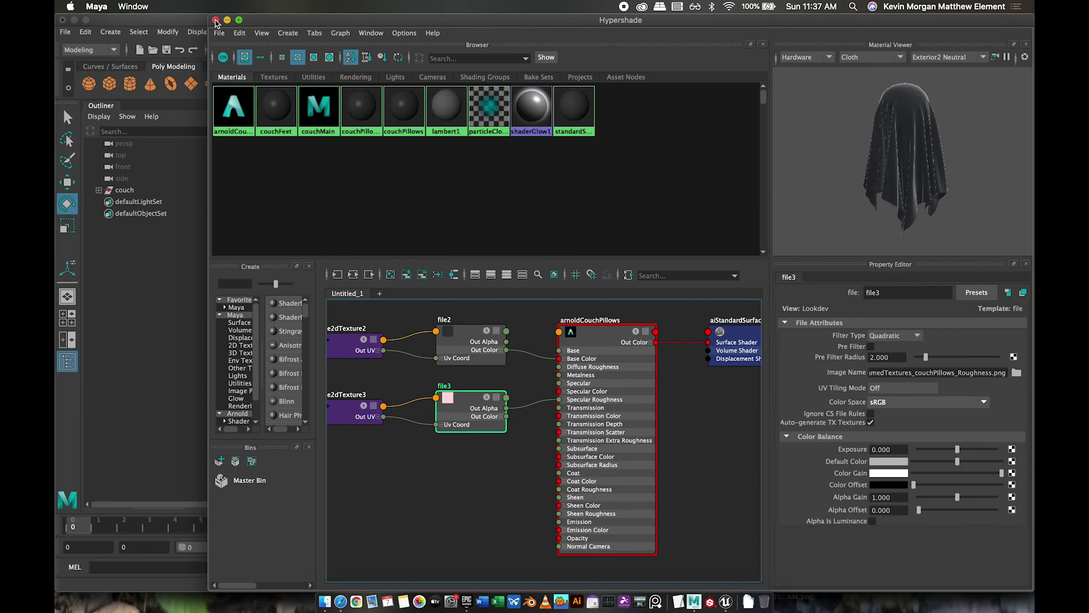
{"action": "left_click", "coordinate": [216, 20]}
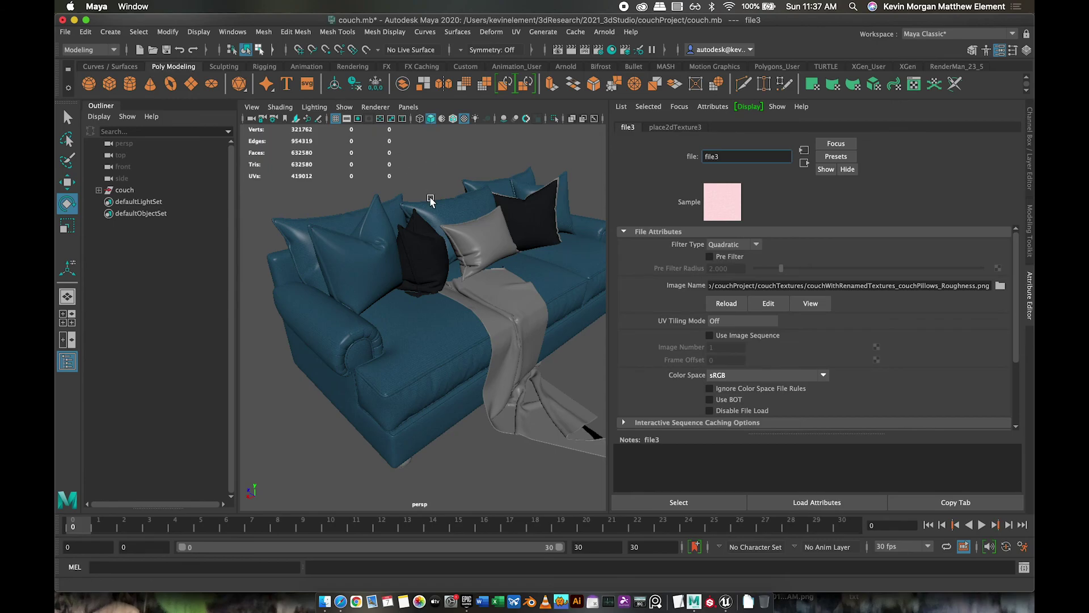
Add an Arnold skydome light to the couch scene
{"action": "scroll", "coordinate": [471, 245], "scroll_direction": "up", "scroll_amount": 6}
{"action": "scroll", "coordinate": [470, 244], "scroll_direction": "down", "scroll_amount": 2}
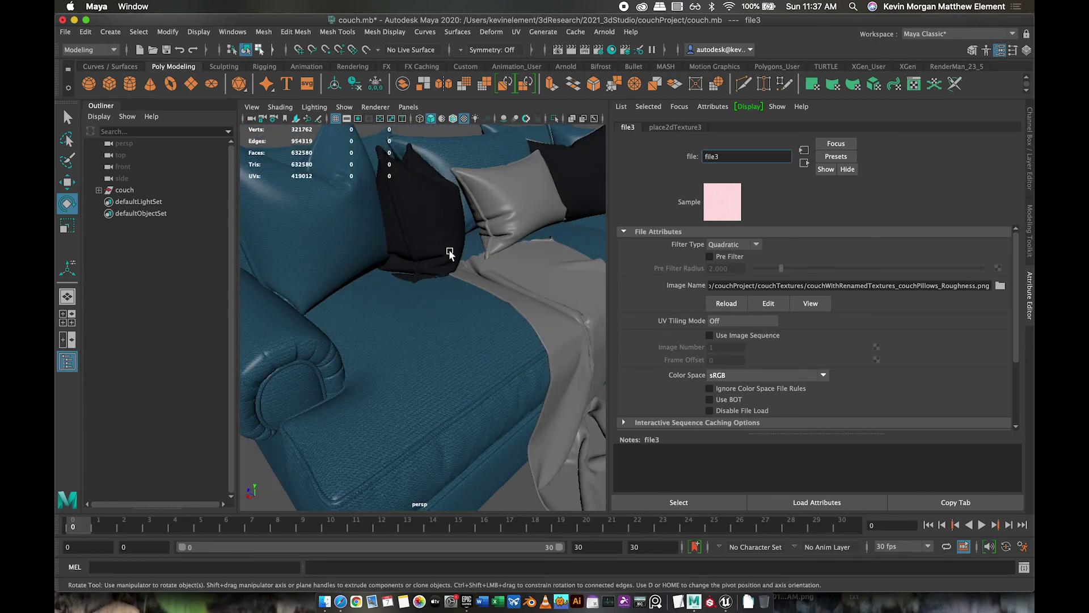
{"action": "key", "text": "f"}
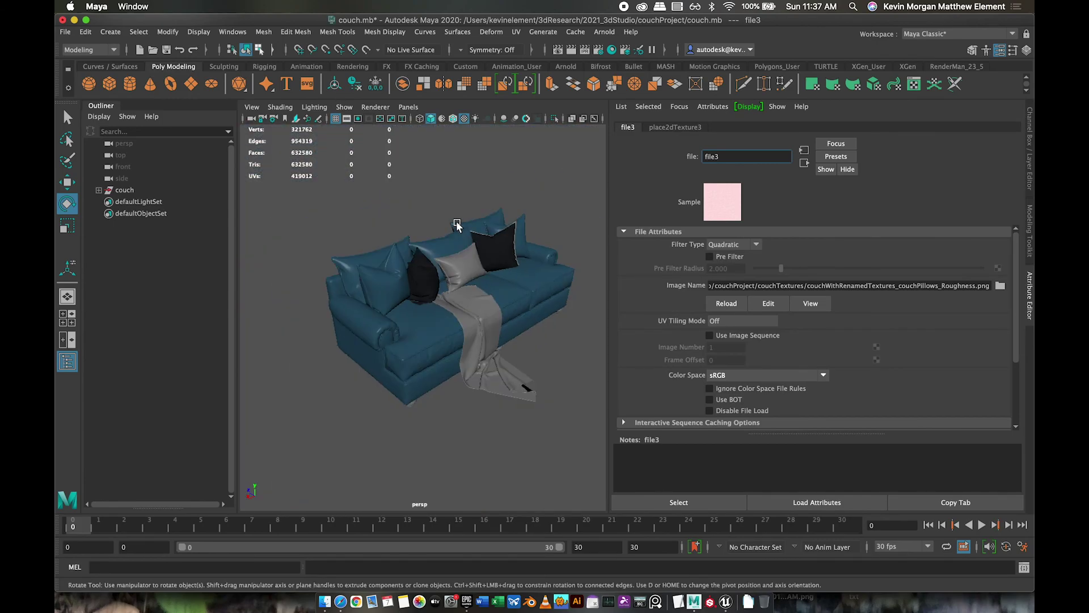
{"action": "left_click", "coordinate": [606, 33]}
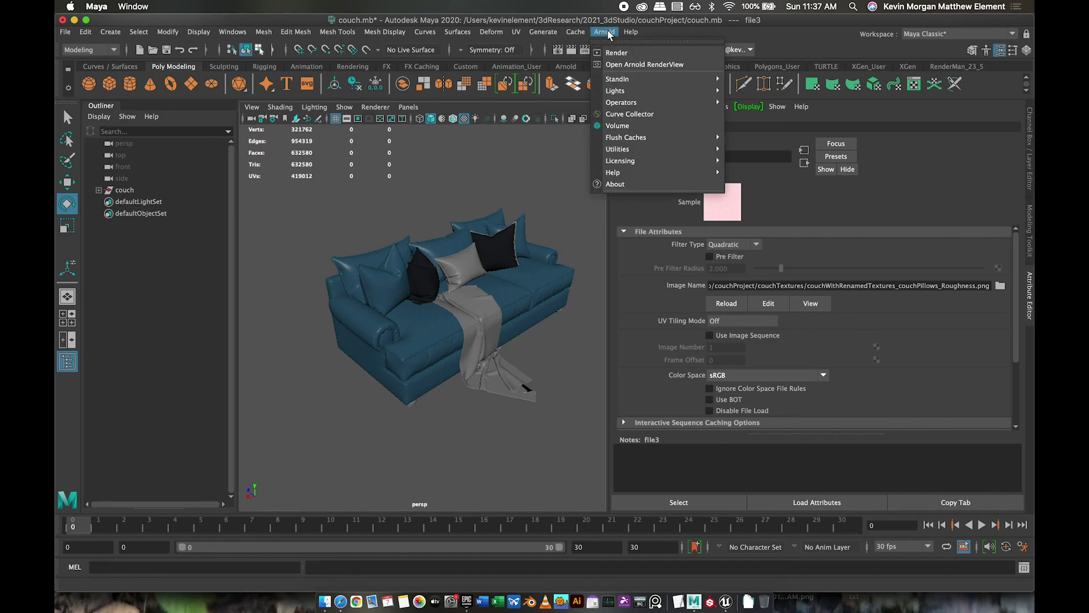
{"action": "mouse_move", "coordinate": [652, 91]}
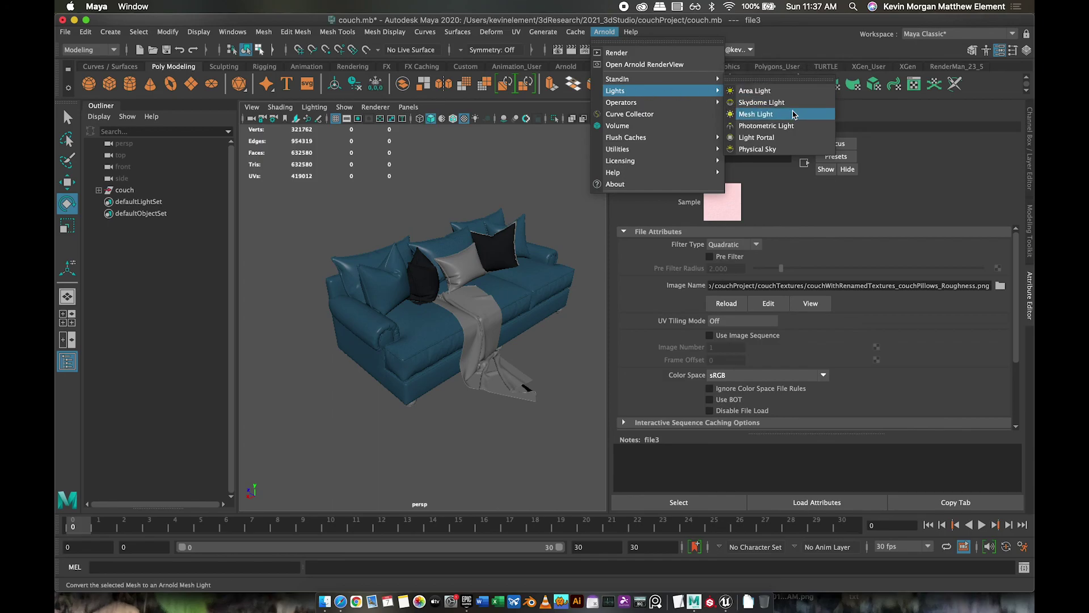
{"action": "left_click", "coordinate": [792, 104]}
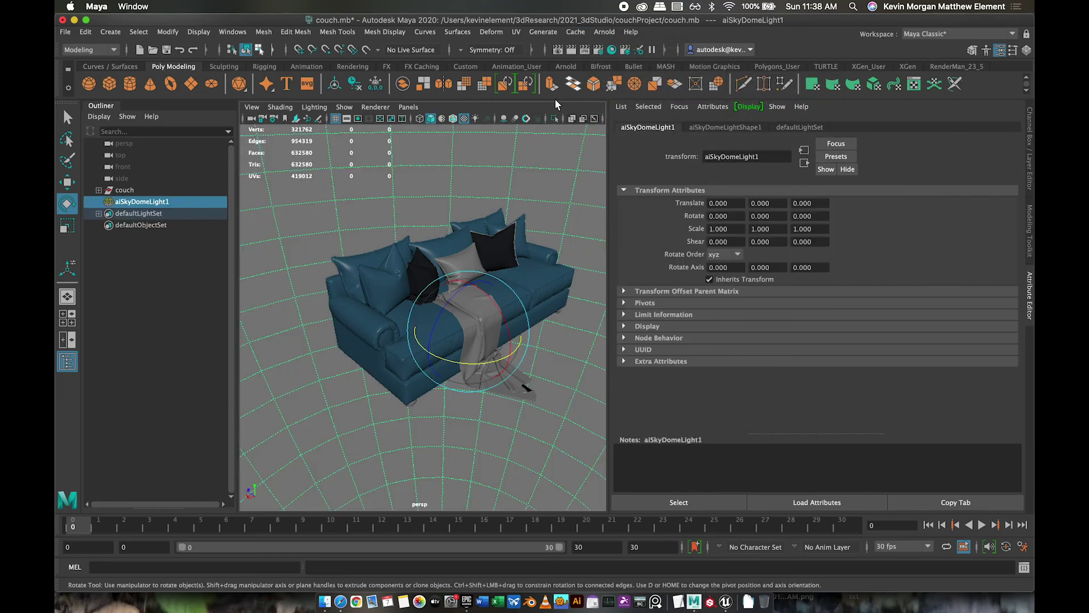
Try to run a live IPR render of the perspective viewport with the Arnold renderer
{"action": "left_click", "coordinate": [376, 107]}
{"action": "left_click", "coordinate": [399, 141]}
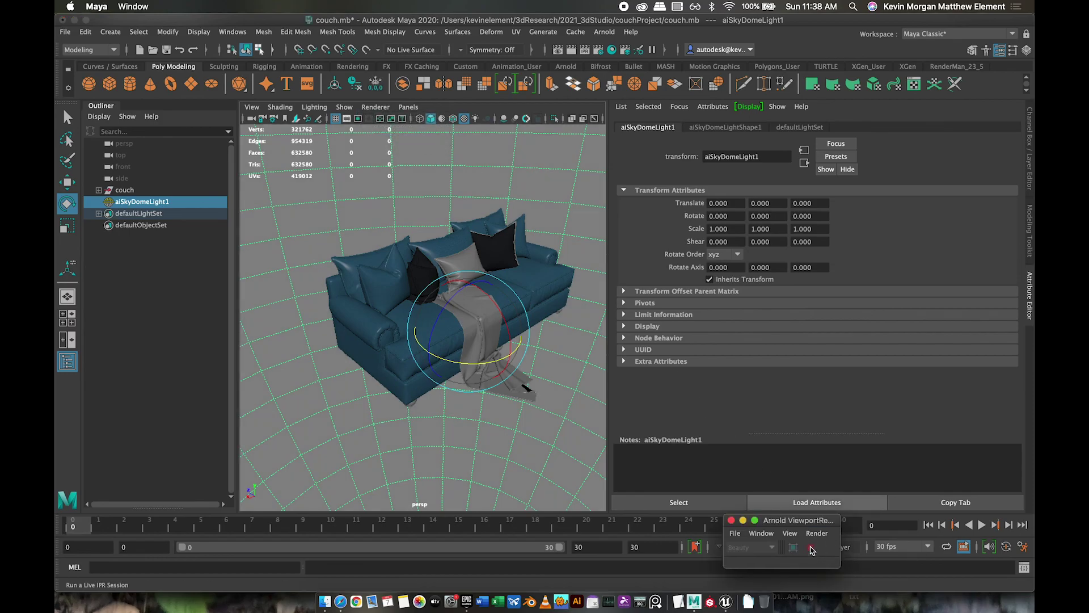
{"action": "left_click", "coordinate": [811, 548]}
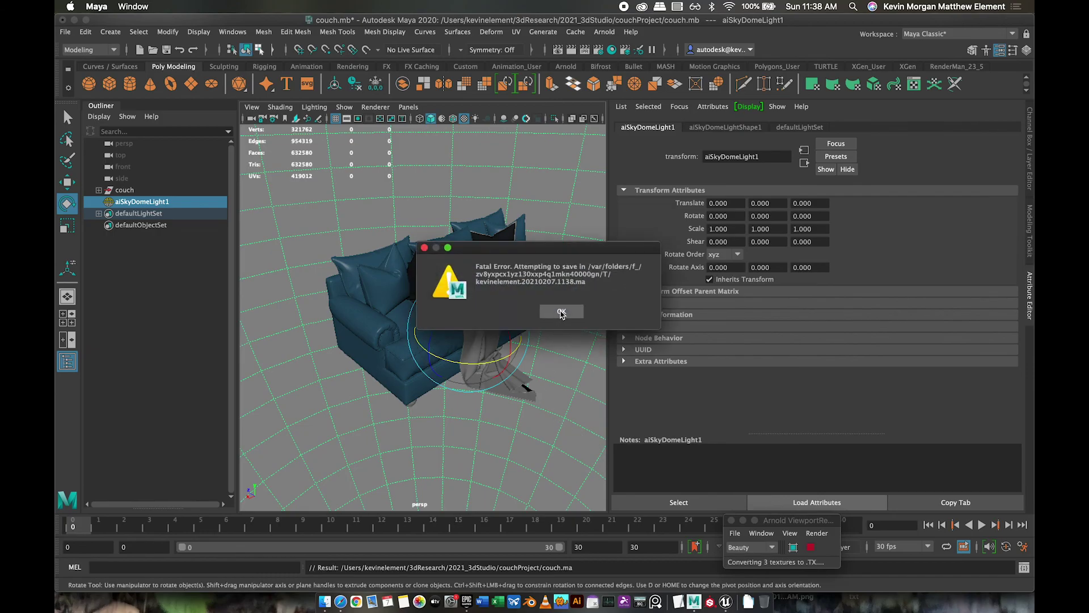
Send the Autodesk error report without adding details and switch to Unreal Editor
{"action": "left_click", "coordinate": [560, 312]}
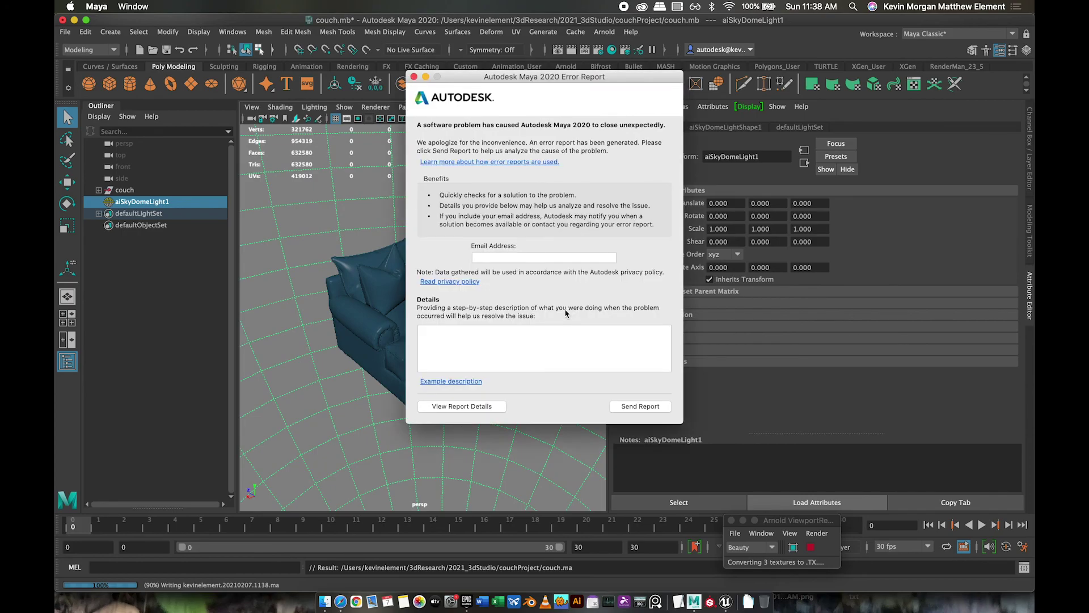
{"action": "left_click", "coordinate": [647, 408]}
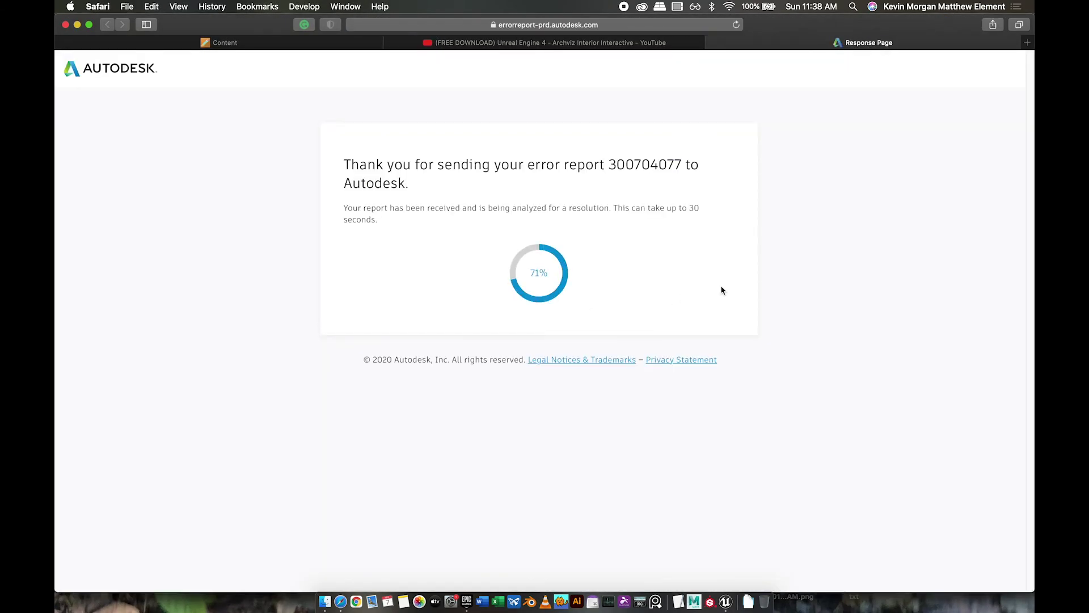
{"action": "key", "text": "super+Tab"}
{"action": "key", "text": "super+Tab"}
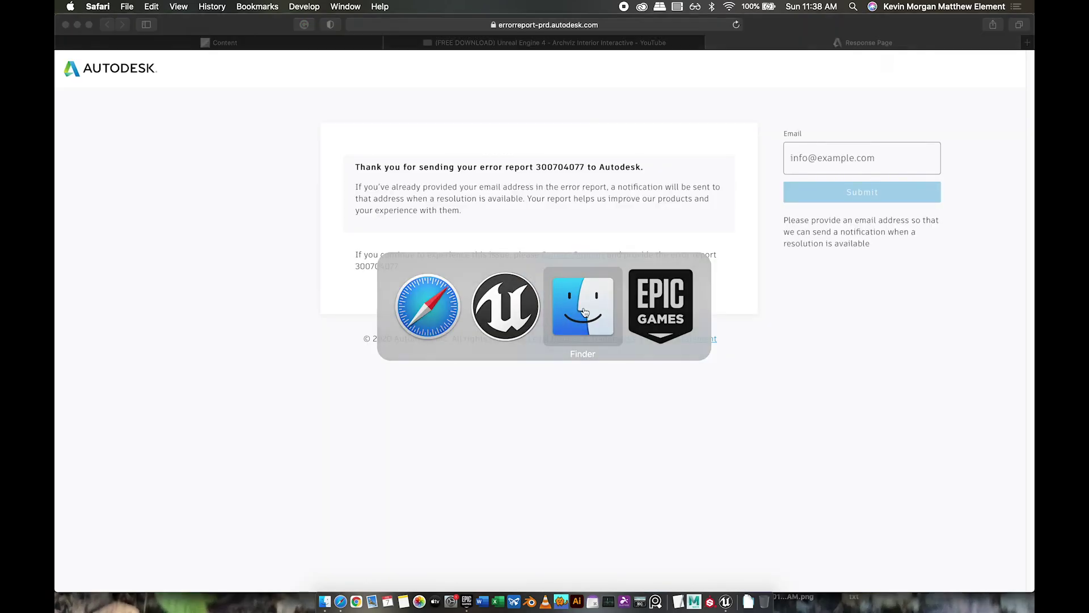
{"action": "key", "text": "super+Tab"}
{"action": "key", "text": "super+Tab"}
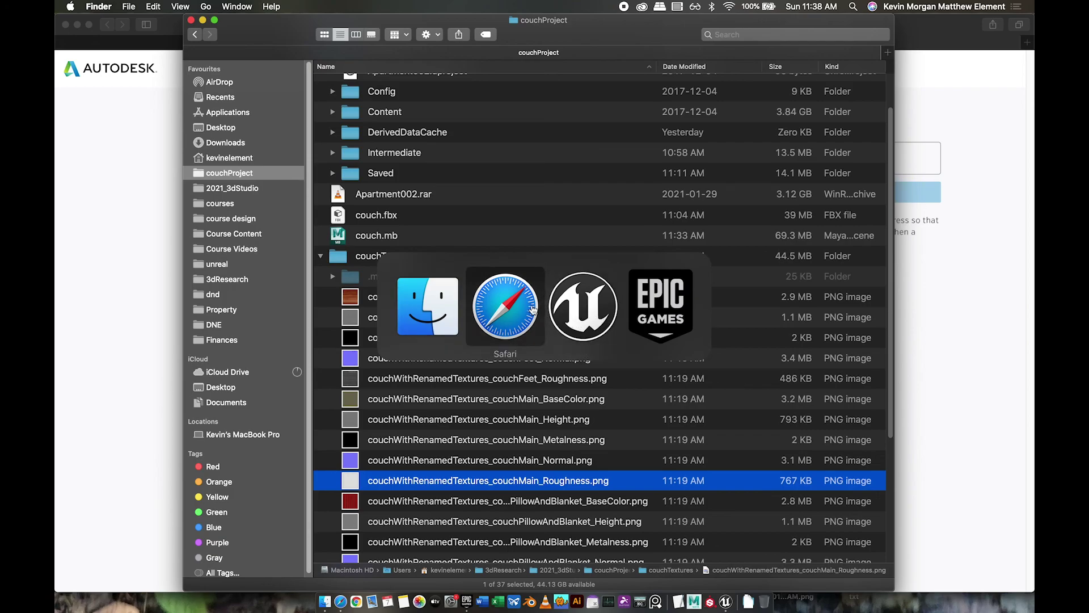
{"action": "left_click", "coordinate": [593, 310]}
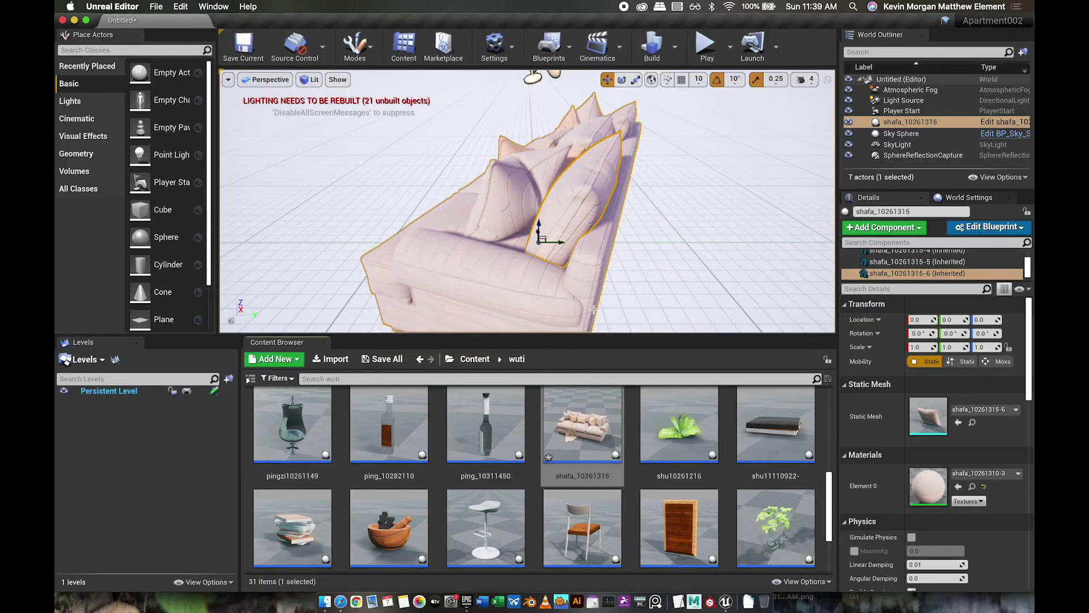
Start a new project using the Blank template from the Games category
{"action": "left_click", "coordinate": [156, 7]}
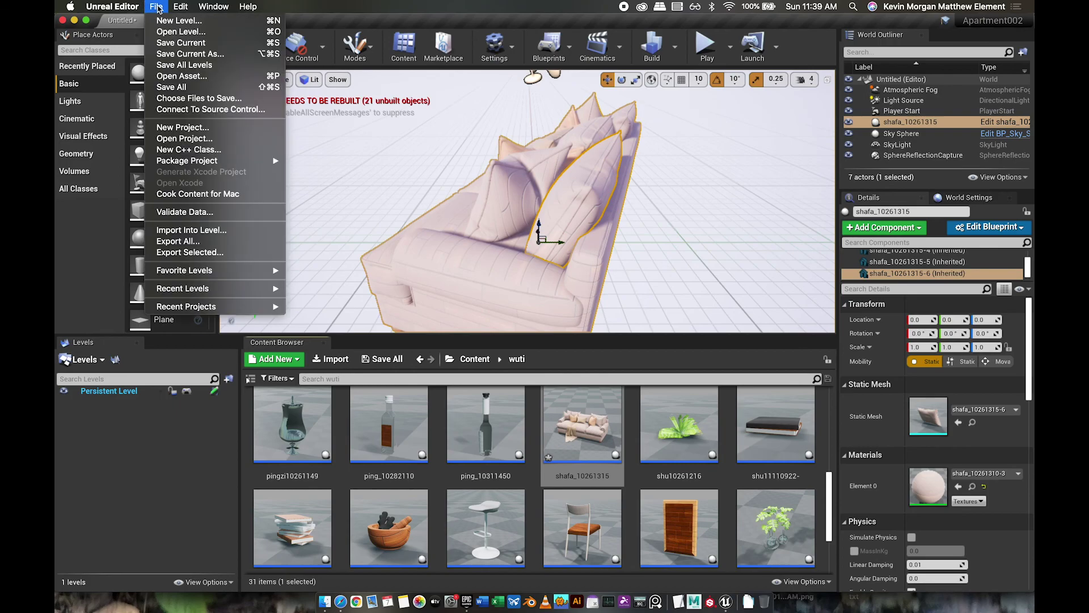
{"action": "left_click", "coordinate": [193, 127]}
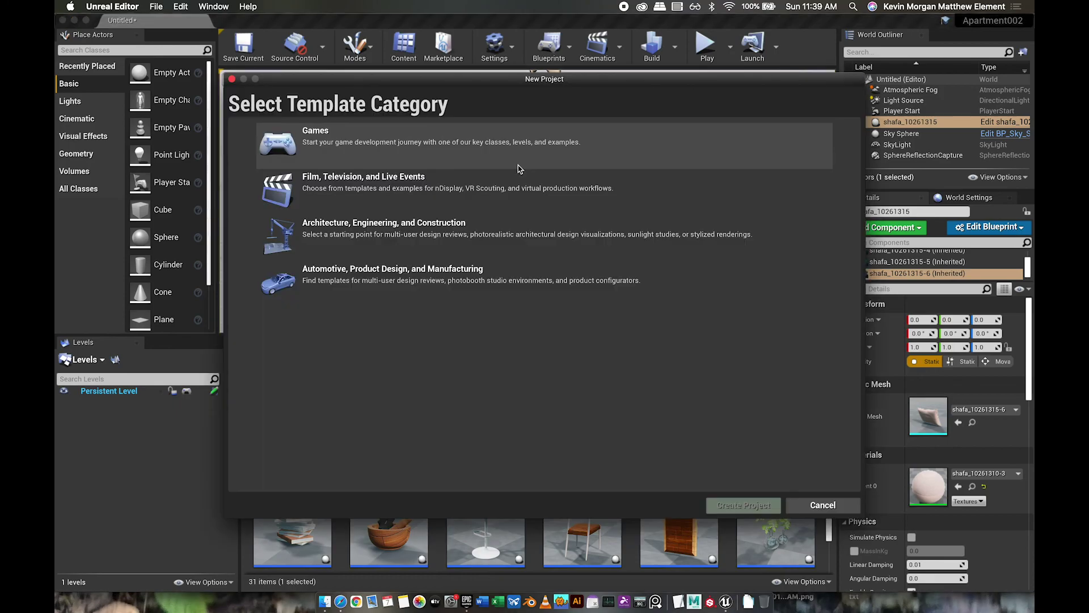
{"action": "left_click", "coordinate": [374, 139]}
{"action": "left_click", "coordinate": [663, 504]}
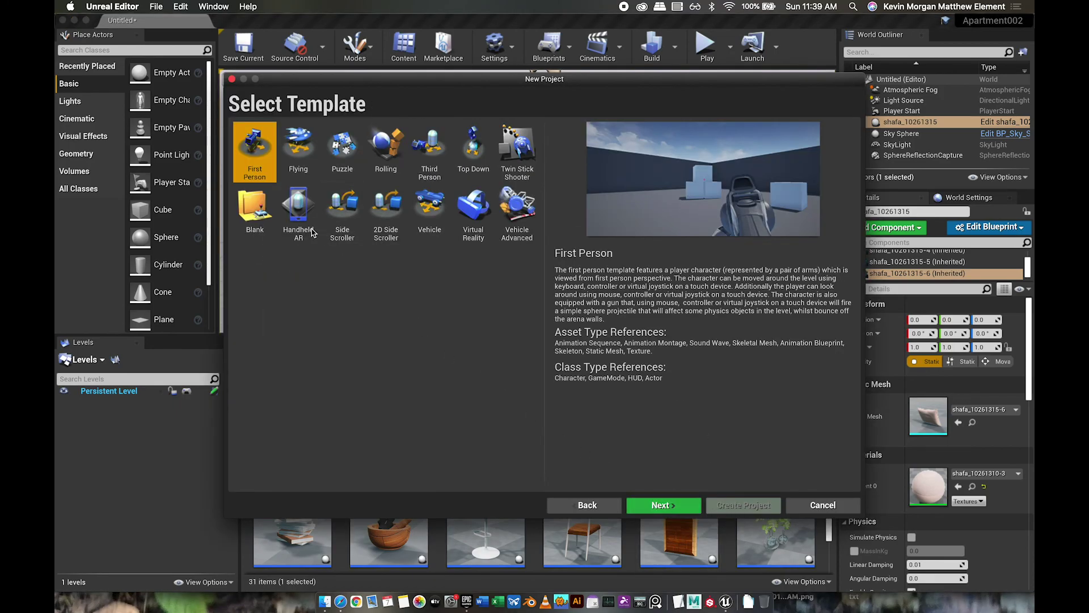
{"action": "left_click", "coordinate": [256, 205]}
{"action": "left_click", "coordinate": [661, 504]}
Create the project with No Starter Content under the name couchTest_DELETEME, without saving the current project's modified content
{"action": "left_click", "coordinate": [590, 227]}
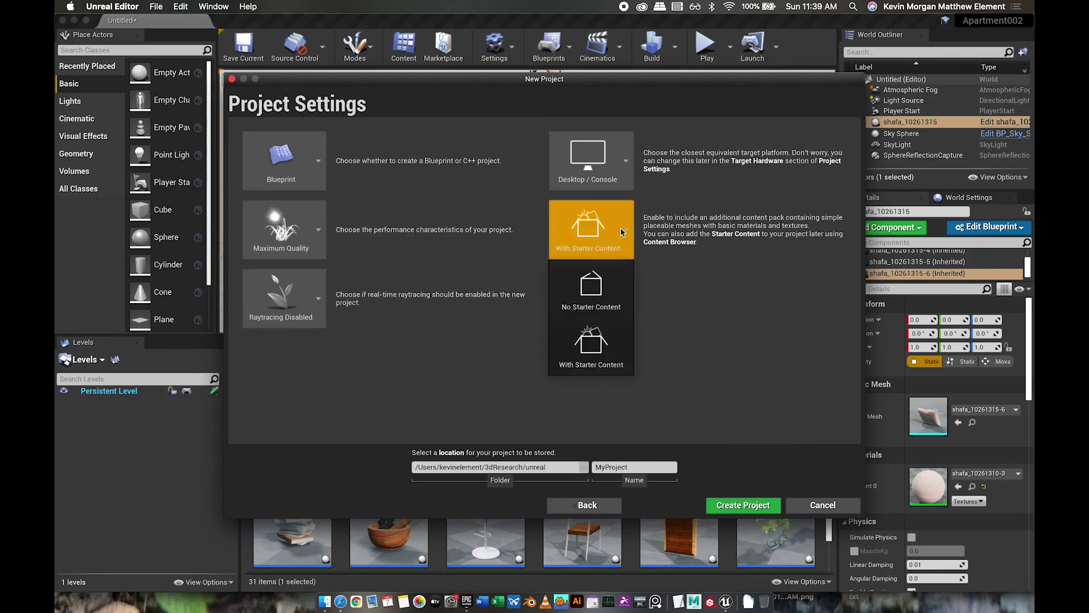
{"action": "left_click", "coordinate": [608, 289]}
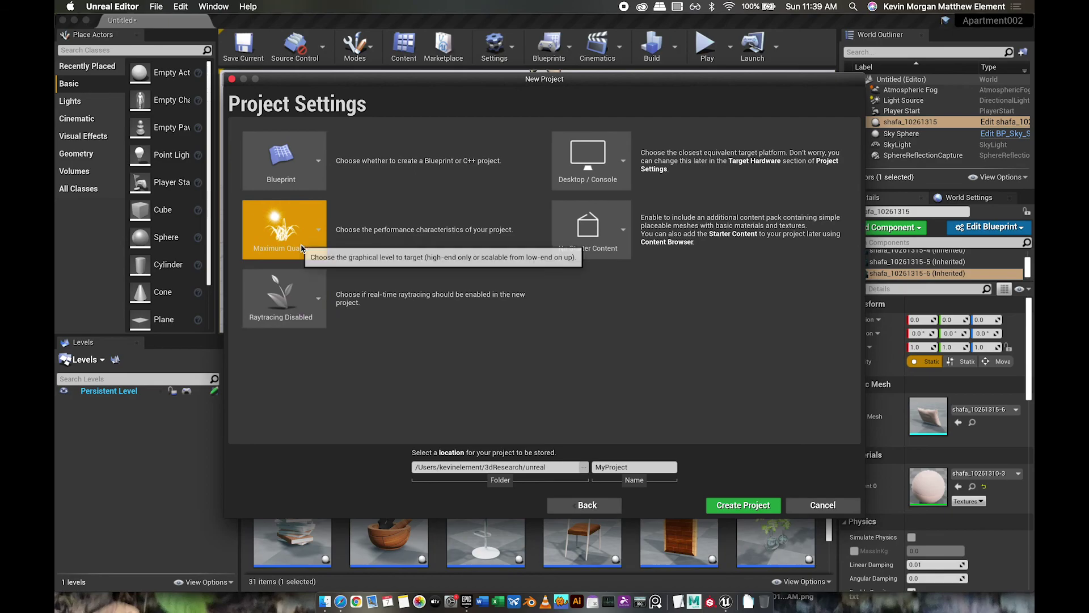
{"action": "double_click", "coordinate": [636, 467]}
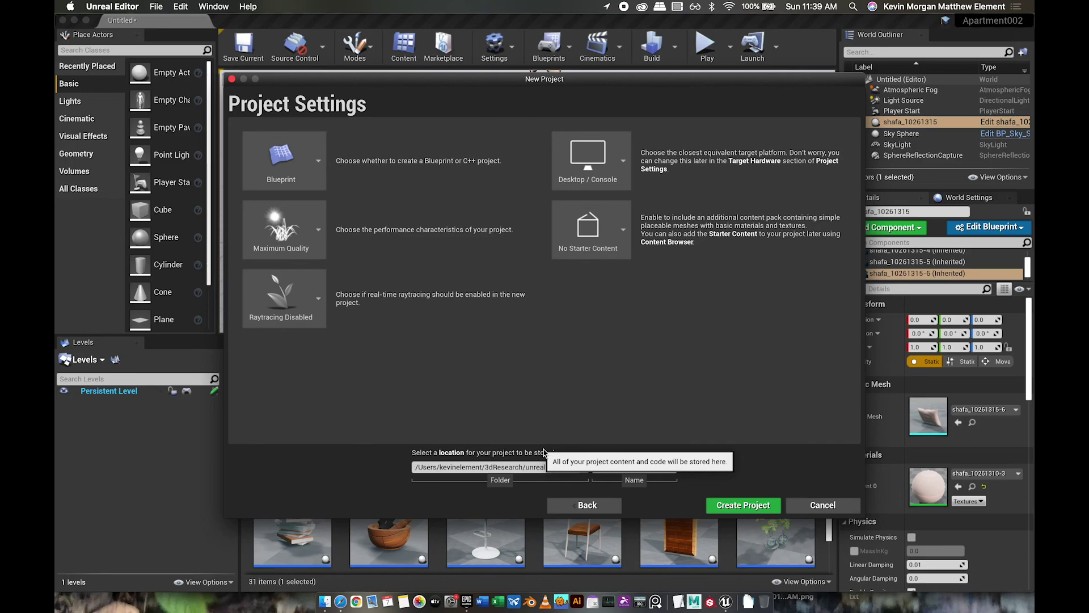
{"action": "type", "text": "couchTest"}
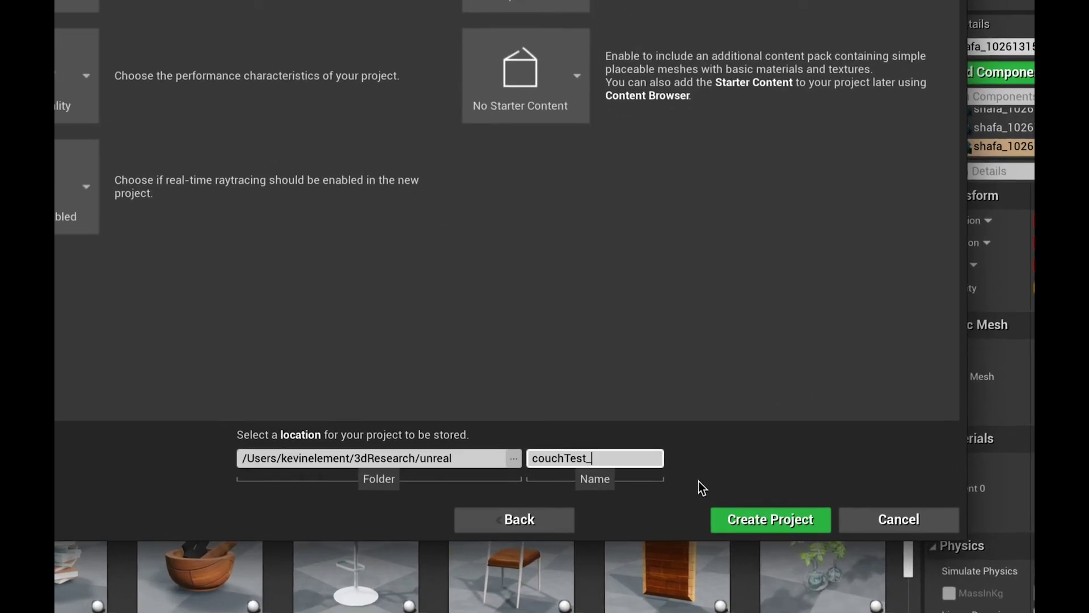
{"action": "type", "text": "_DELETEM"}
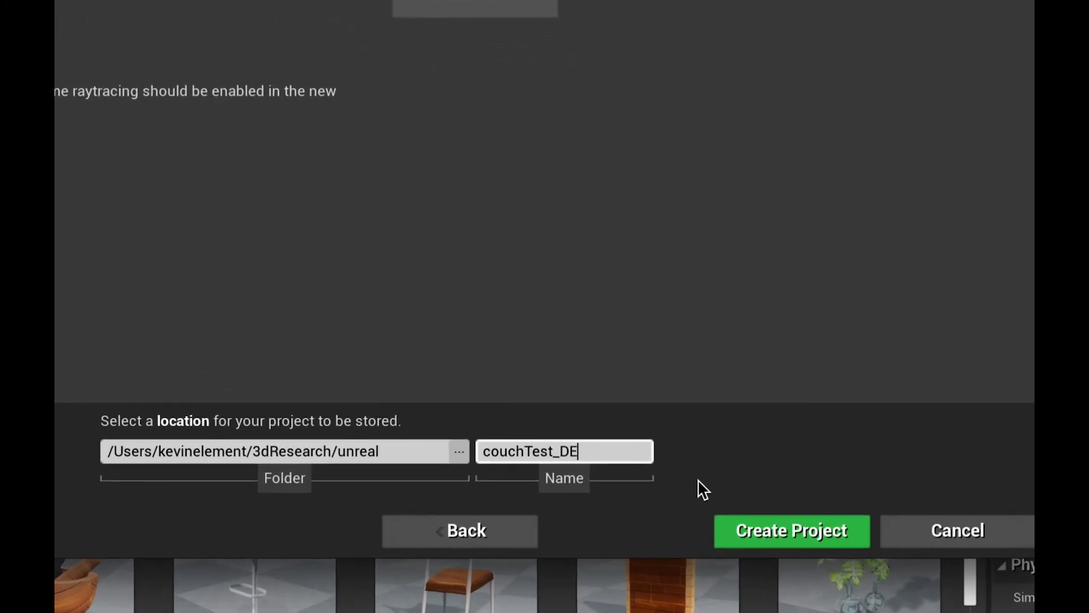
{"action": "type", "text": "E"}
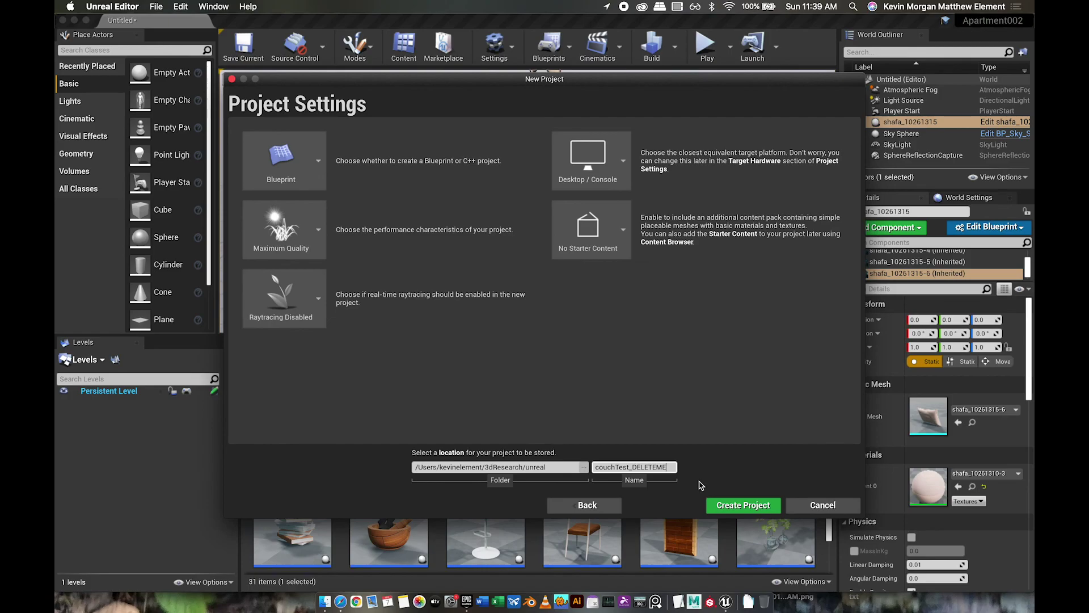
{"action": "left_click", "coordinate": [740, 502]}
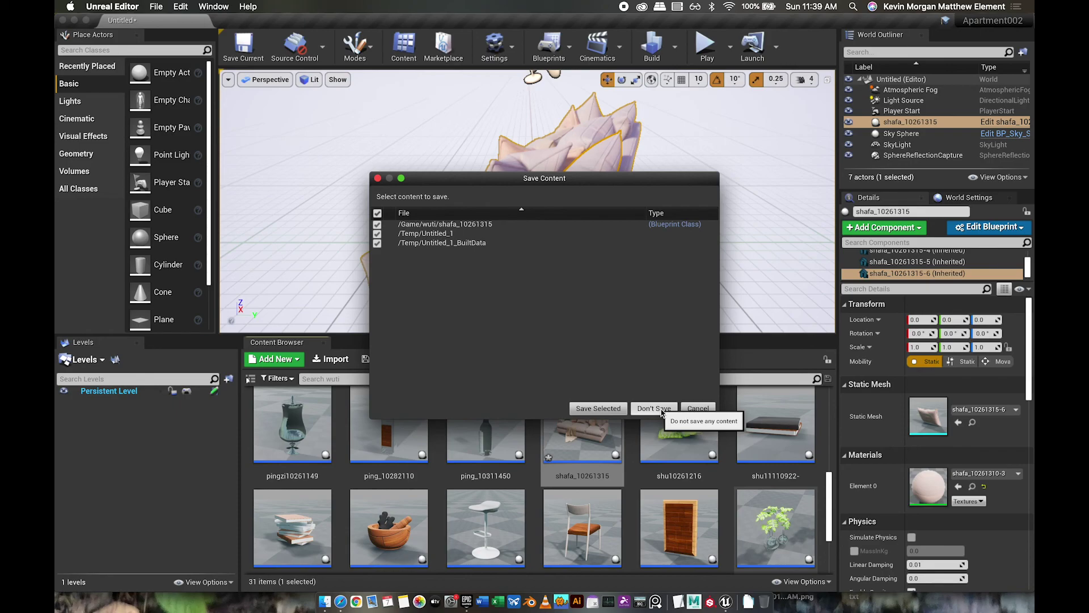
{"action": "left_click", "coordinate": [654, 408]}
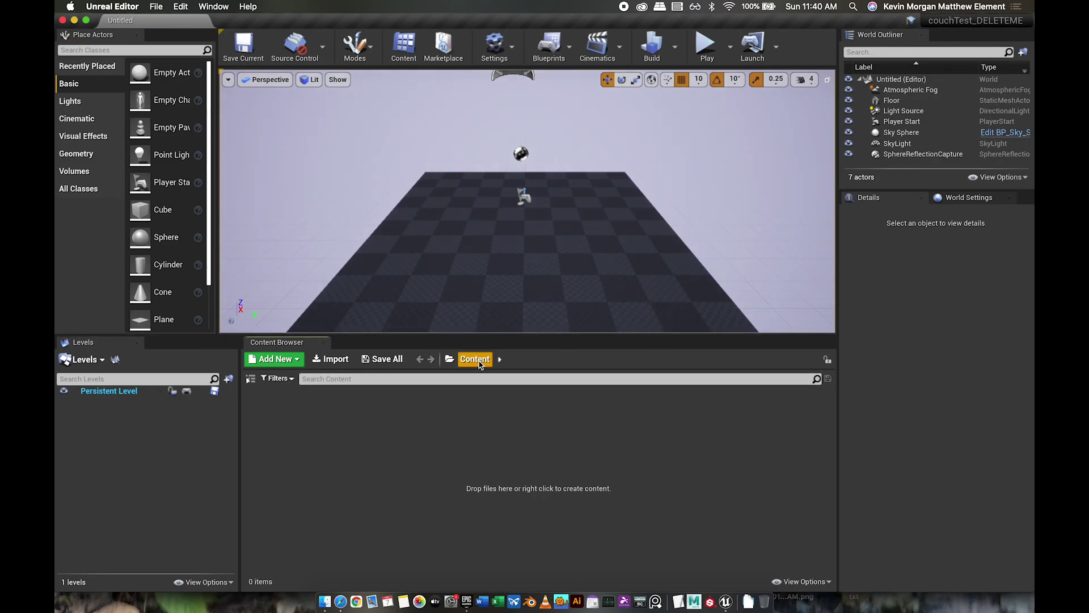
Create a folder named props in the project's Content folder
{"action": "right_click", "coordinate": [355, 440]}
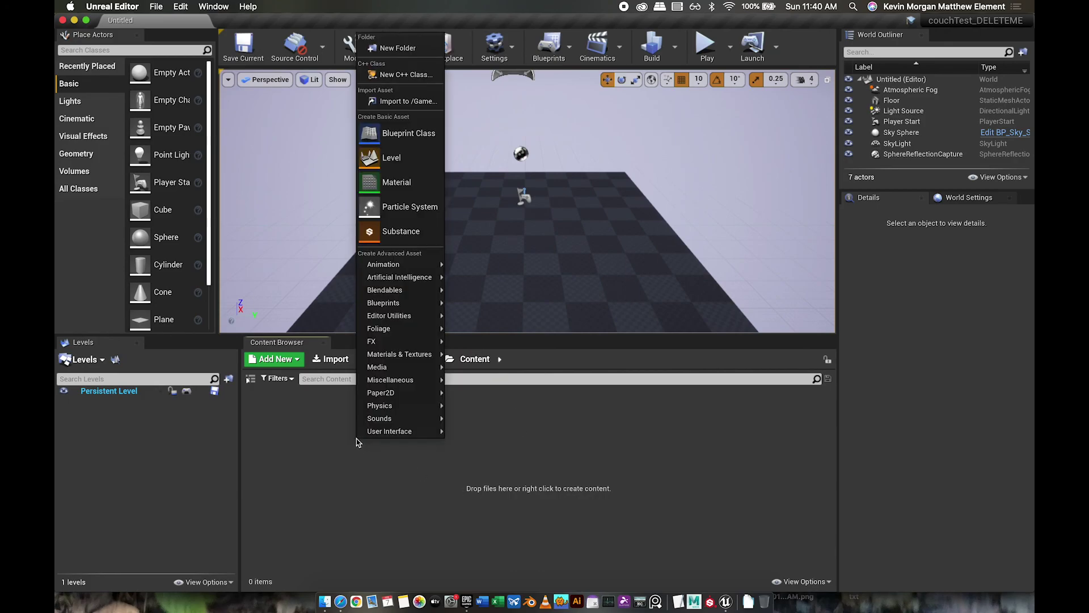
{"action": "left_click", "coordinate": [301, 448]}
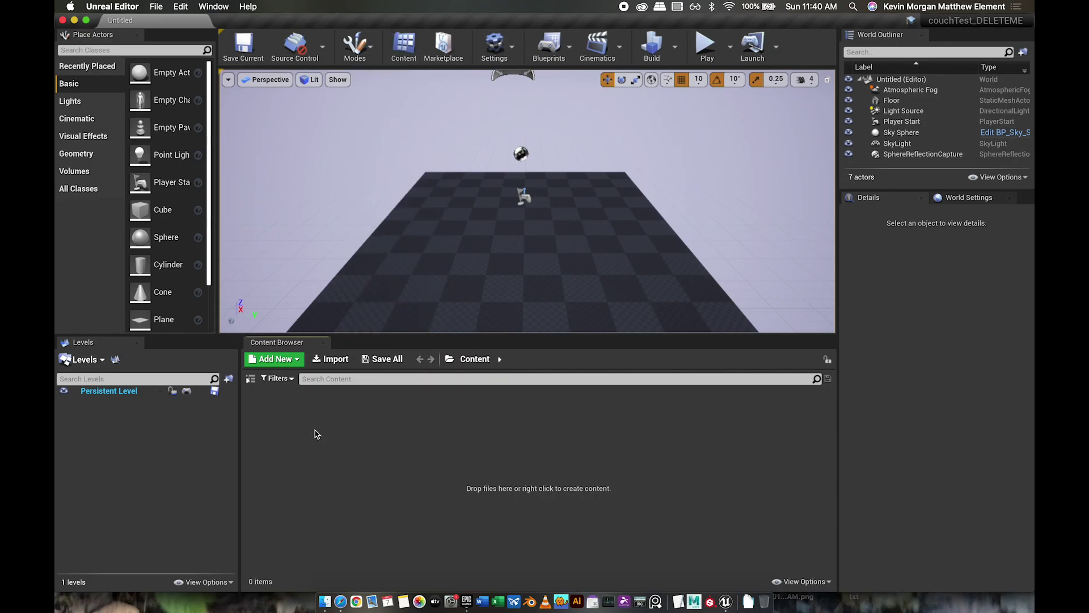
{"action": "right_click", "coordinate": [316, 434]}
{"action": "left_click", "coordinate": [351, 41]}
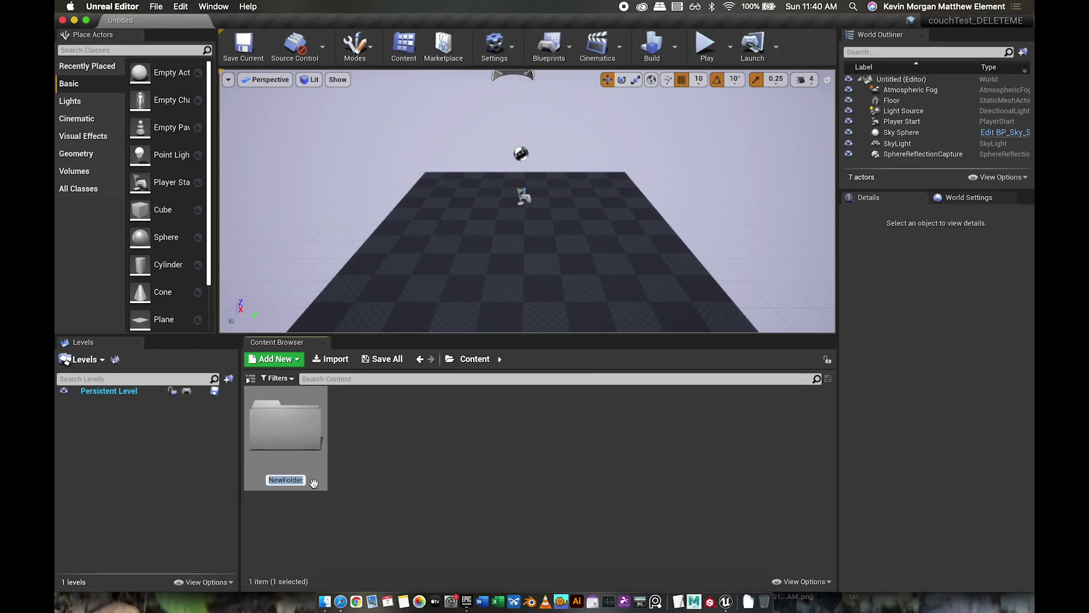
{"action": "type", "text": "props"}
{"action": "key", "text": "Return"}
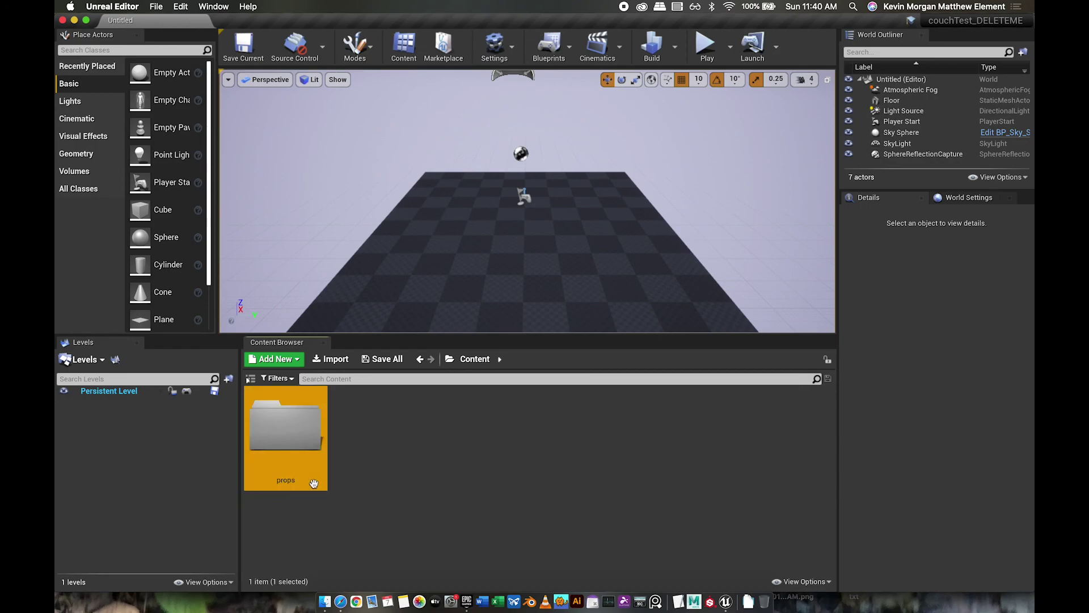
Create two more folders named textures and levels alongside props in the project's Content folder
{"action": "right_click", "coordinate": [406, 419]}
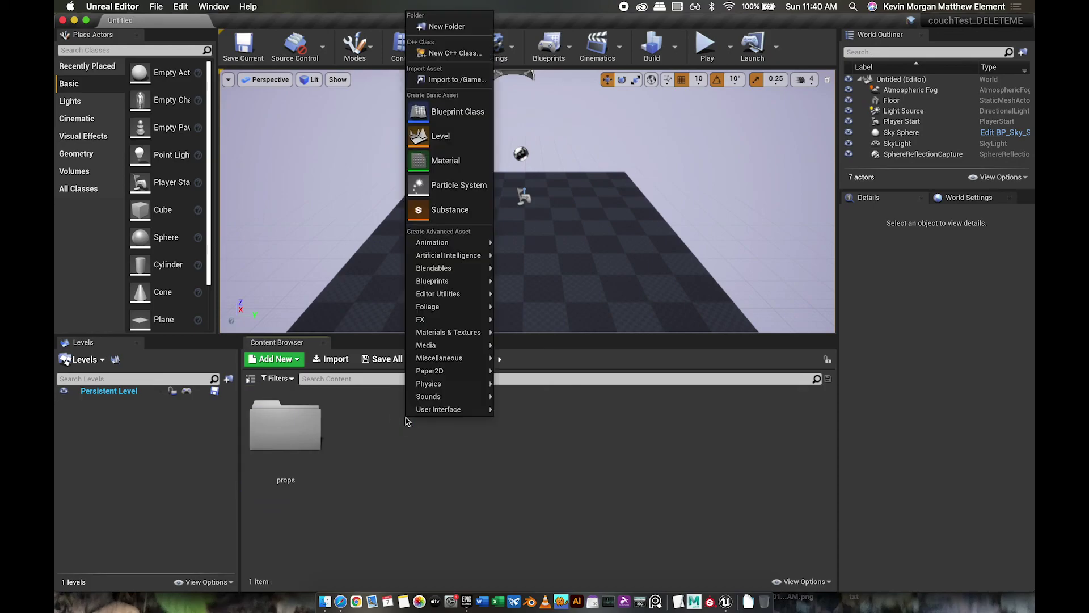
{"action": "left_click", "coordinate": [446, 27]}
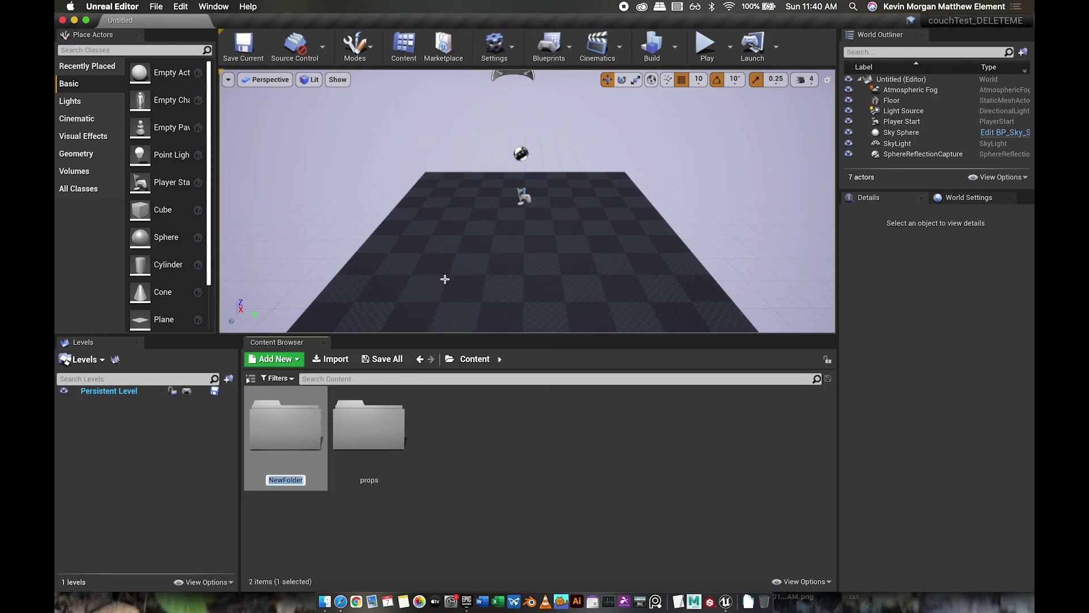
{"action": "type", "text": "textures"}
{"action": "key", "text": "Return"}
{"action": "right_click", "coordinate": [483, 434]}
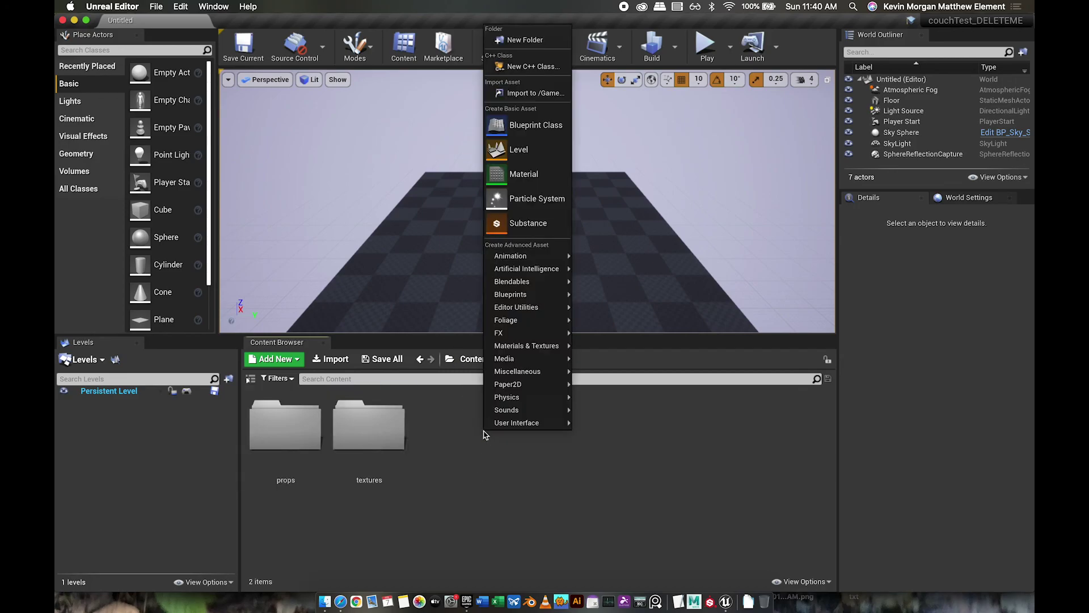
{"action": "left_click", "coordinate": [524, 40]}
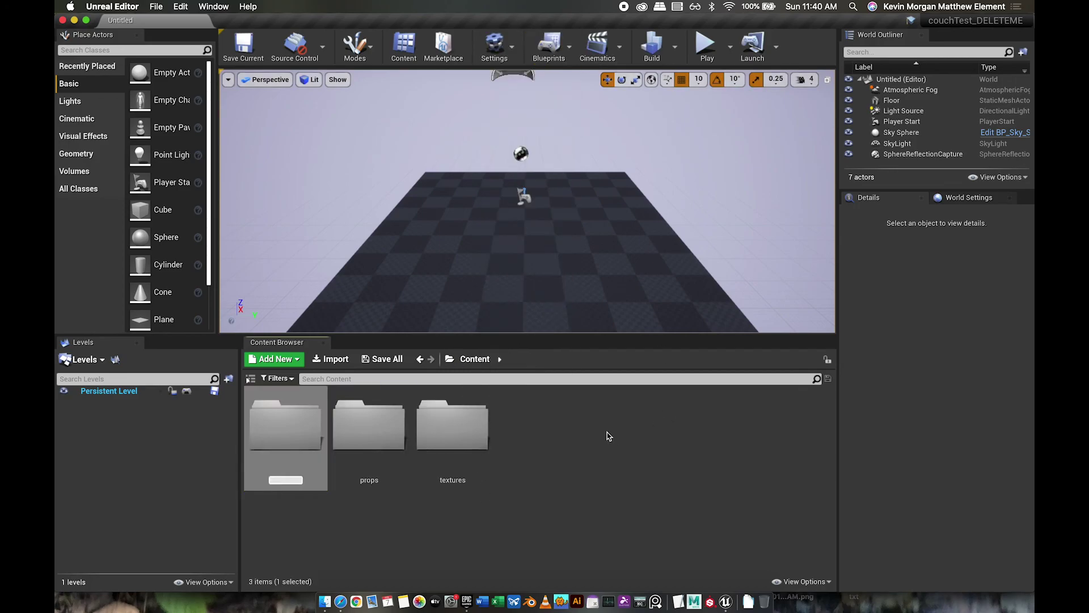
{"action": "type", "text": "levels"}
{"action": "key", "text": "Return"}
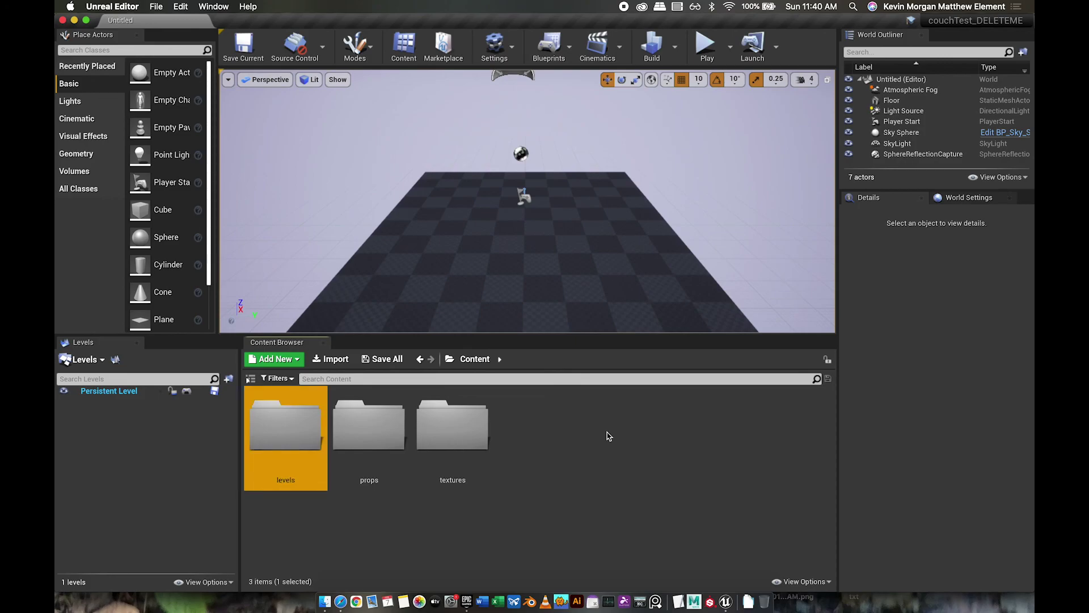
Import the couch PNG textures, from couchFeet_BaseColor to couchPillows_Roughness, from Finder's couchTextures folder into the project's textures folder, leaving out couchPillows_Roughness.tx
{"action": "left_click", "coordinate": [460, 437]}
{"action": "double_click", "coordinate": [459, 437]}
{"action": "key", "text": "super+Tab"}
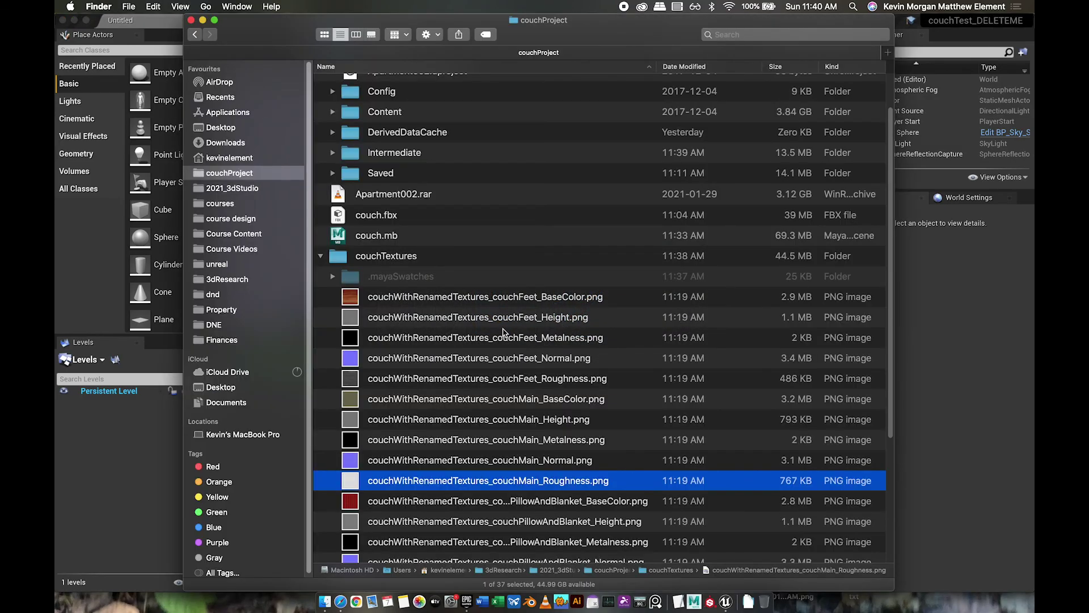
{"action": "left_click", "coordinate": [460, 296]}
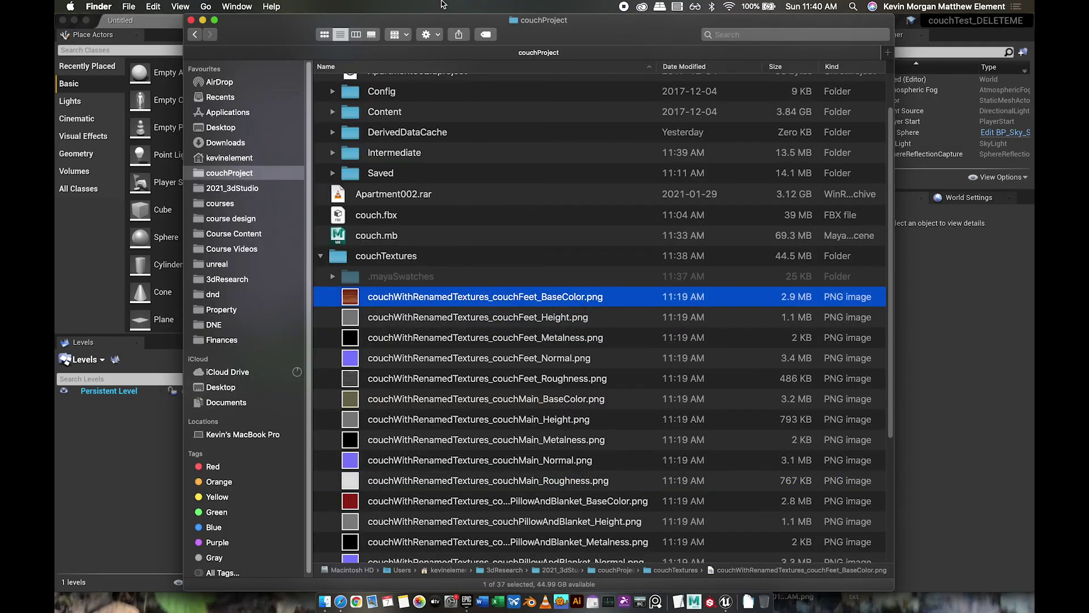
{"action": "left_click_drag", "start_coordinate": [548, 31], "coordinate": [779, 31]}
{"action": "scroll", "coordinate": [709, 505], "scroll_direction": "down", "scroll_amount": 5}
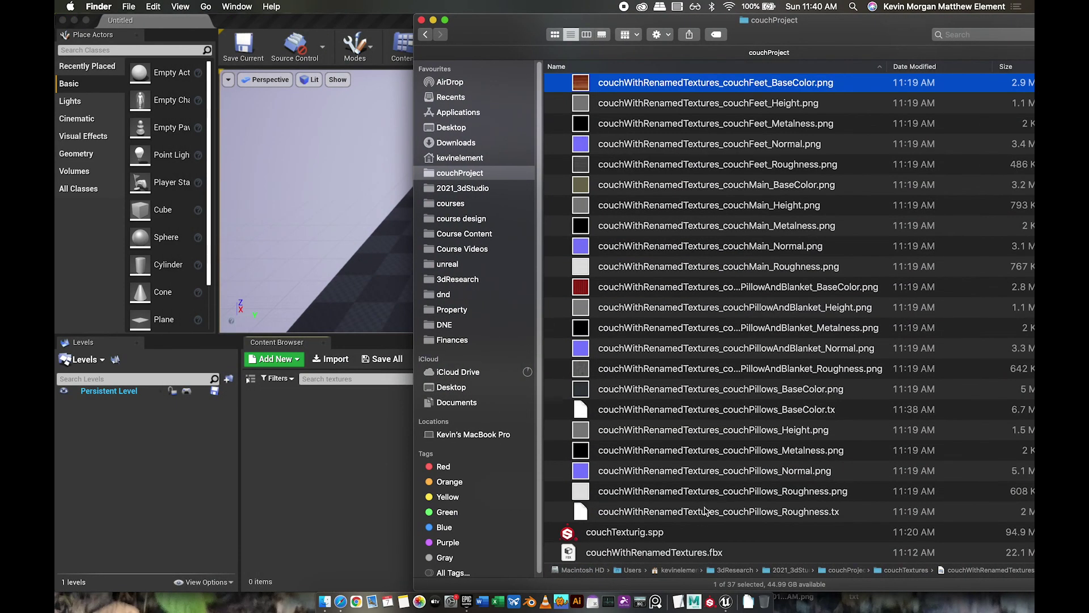
{"action": "left_click", "coordinate": [670, 510], "text": "shift"}
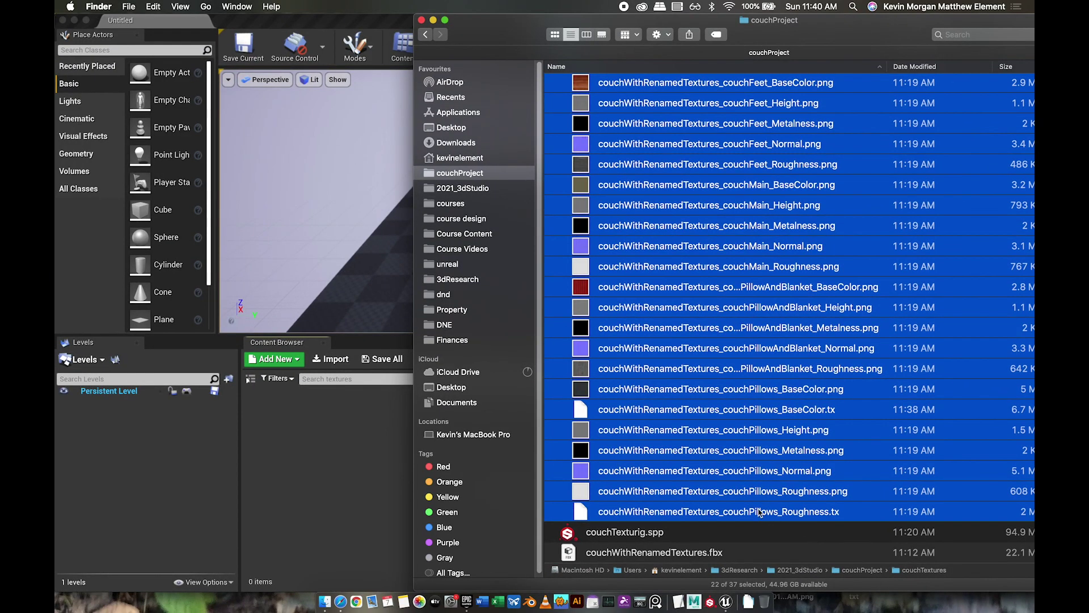
{"action": "left_click", "coordinate": [728, 510], "text": "super"}
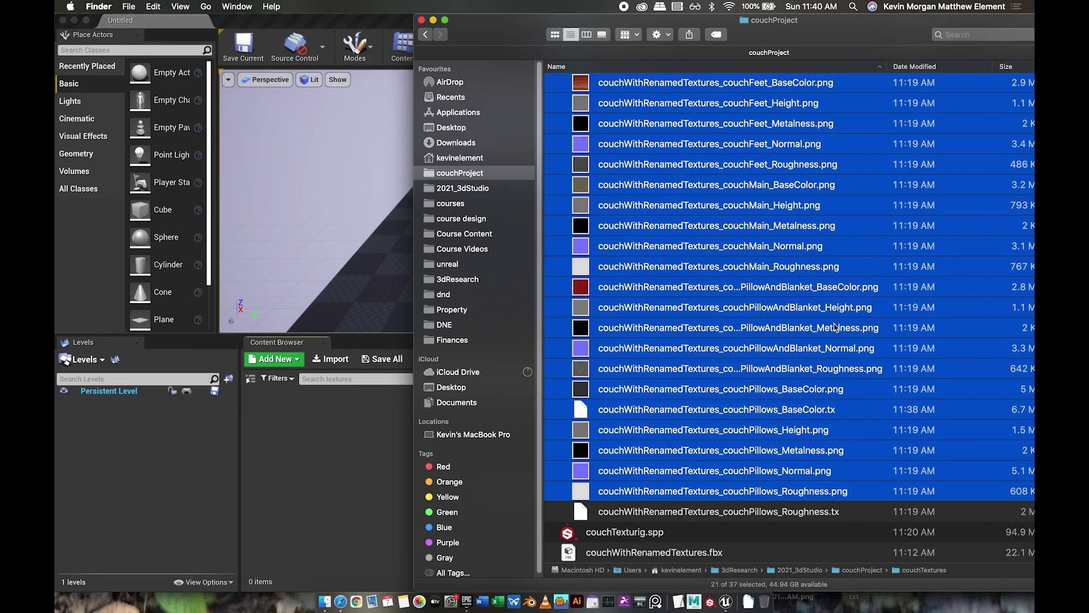
{"action": "left_click_drag", "start_coordinate": [695, 343], "coordinate": [361, 467]}
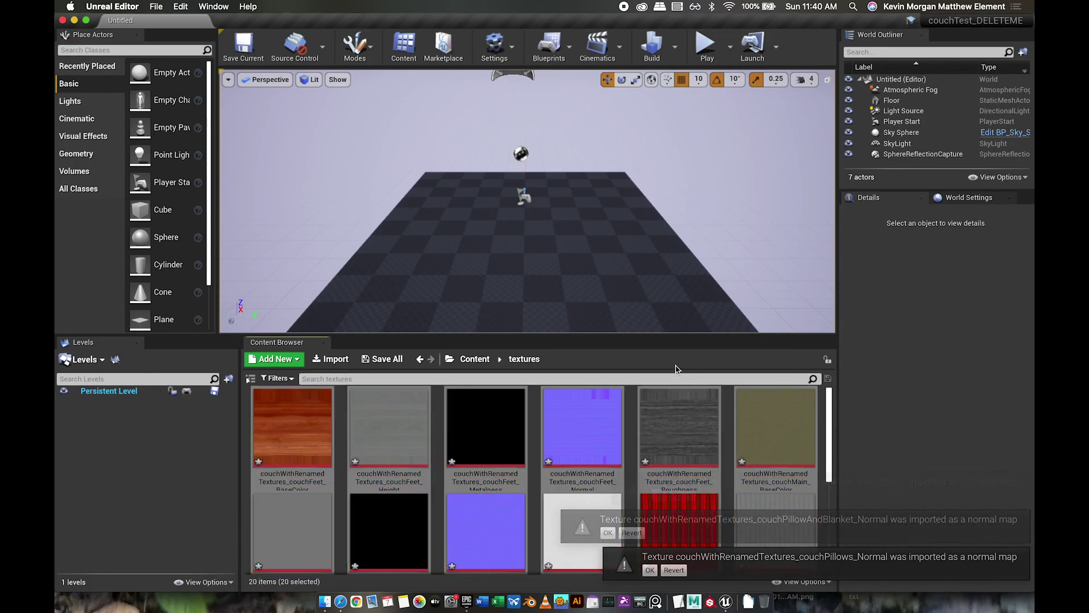
Import couchWithRenamedTextures.fbx from couchProject into the props folder as static meshes with the default FBX options
{"action": "left_click", "coordinate": [471, 360]}
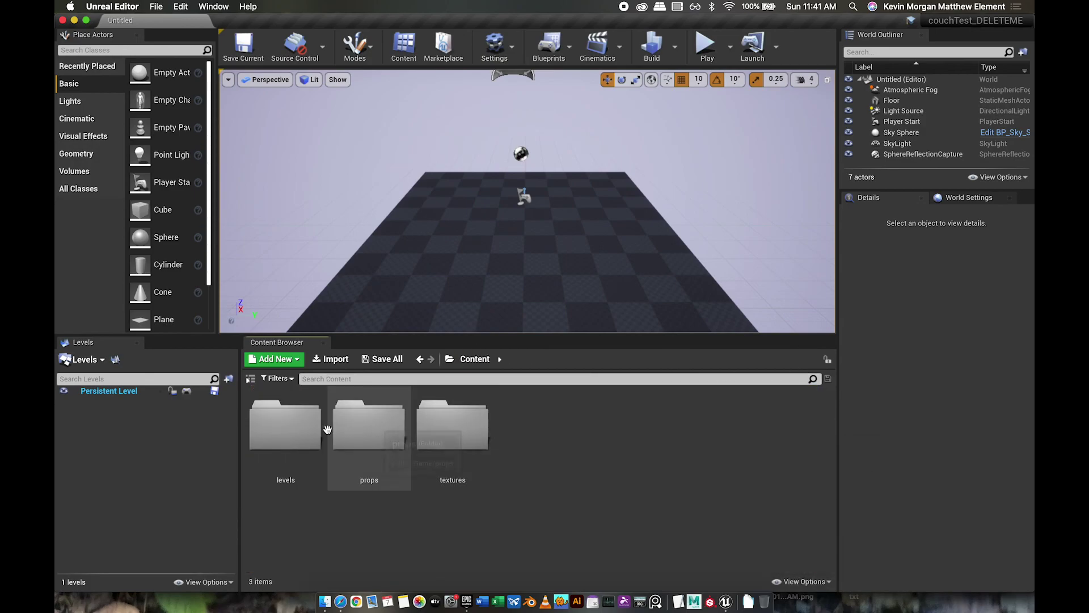
{"action": "double_click", "coordinate": [365, 426]}
{"action": "key", "text": "super+Tab"}
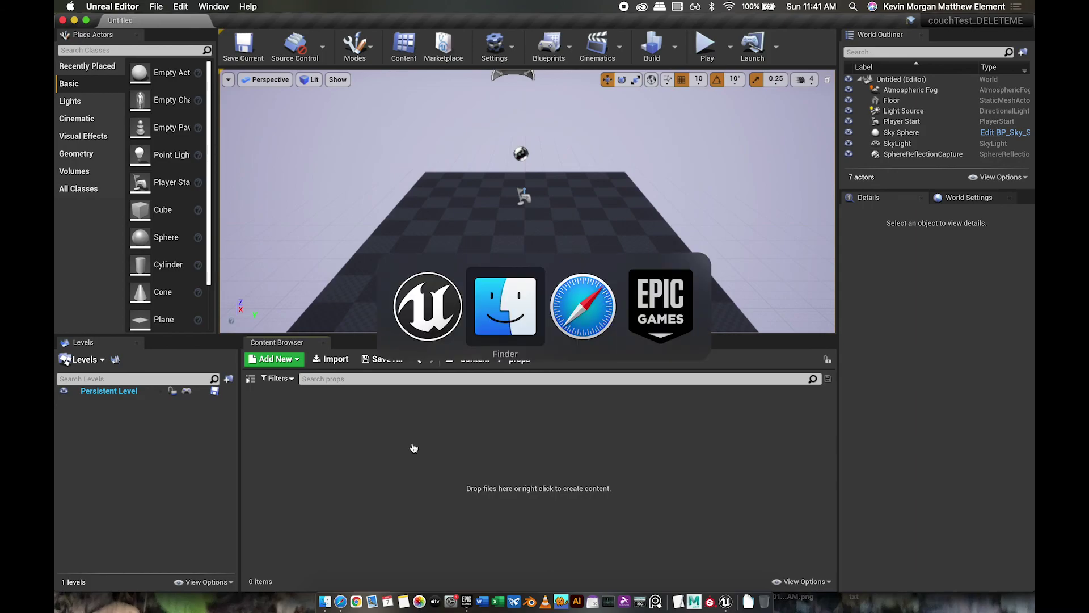
{"action": "left_click", "coordinate": [348, 360]}
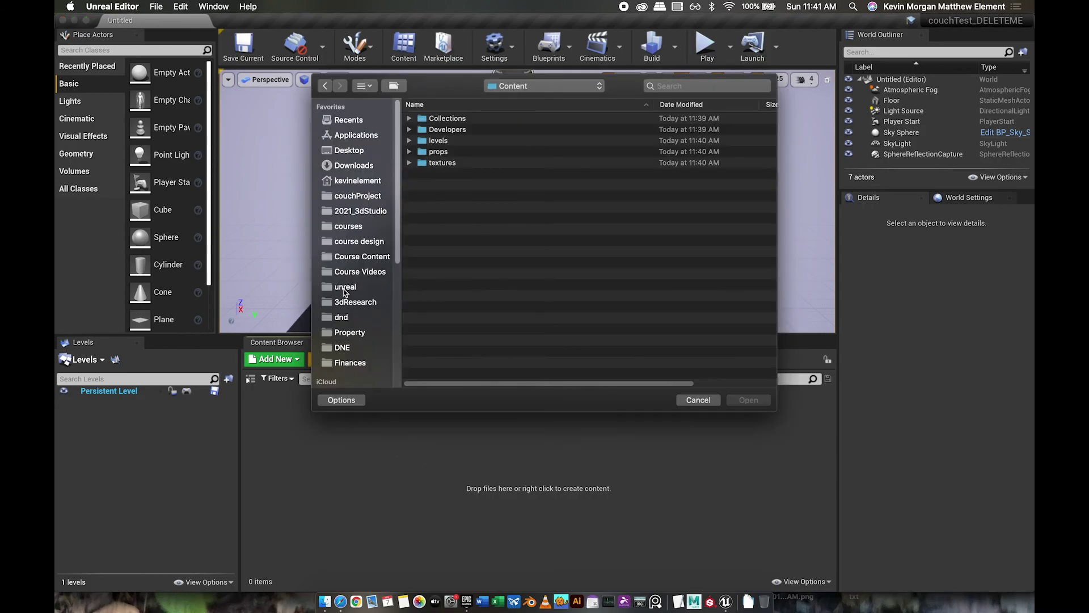
{"action": "left_click", "coordinate": [356, 197]}
{"action": "left_click", "coordinate": [487, 187]}
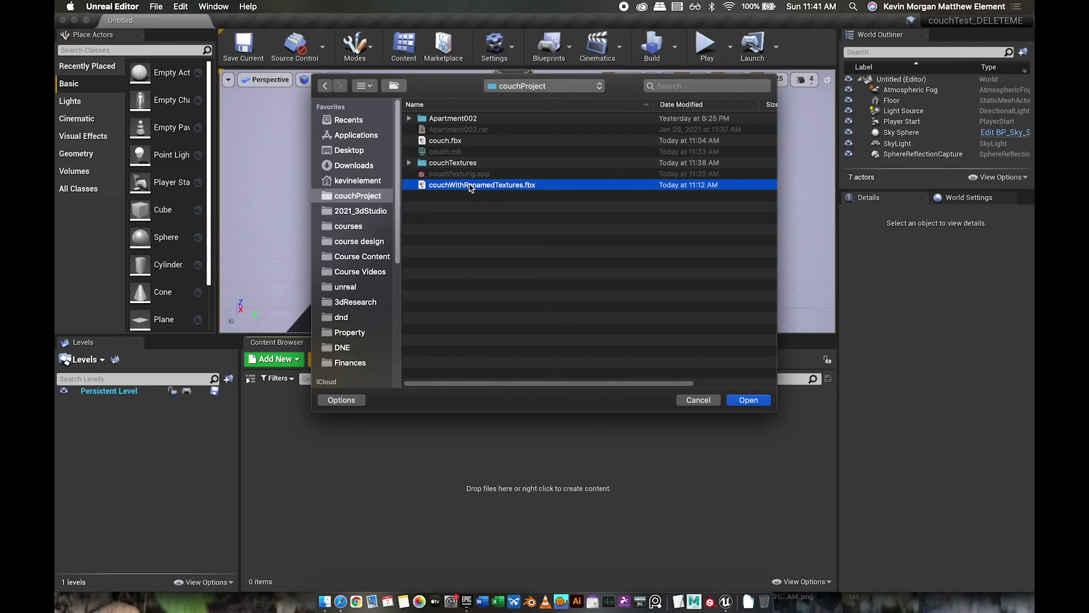
{"action": "double_click", "coordinate": [470, 187]}
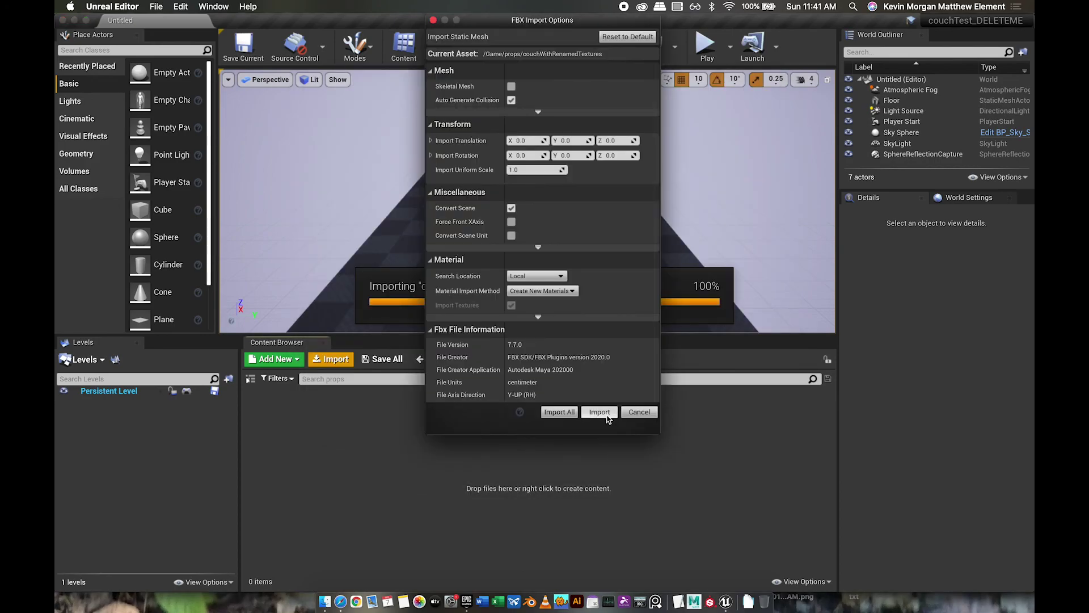
{"action": "left_click", "coordinate": [599, 412]}
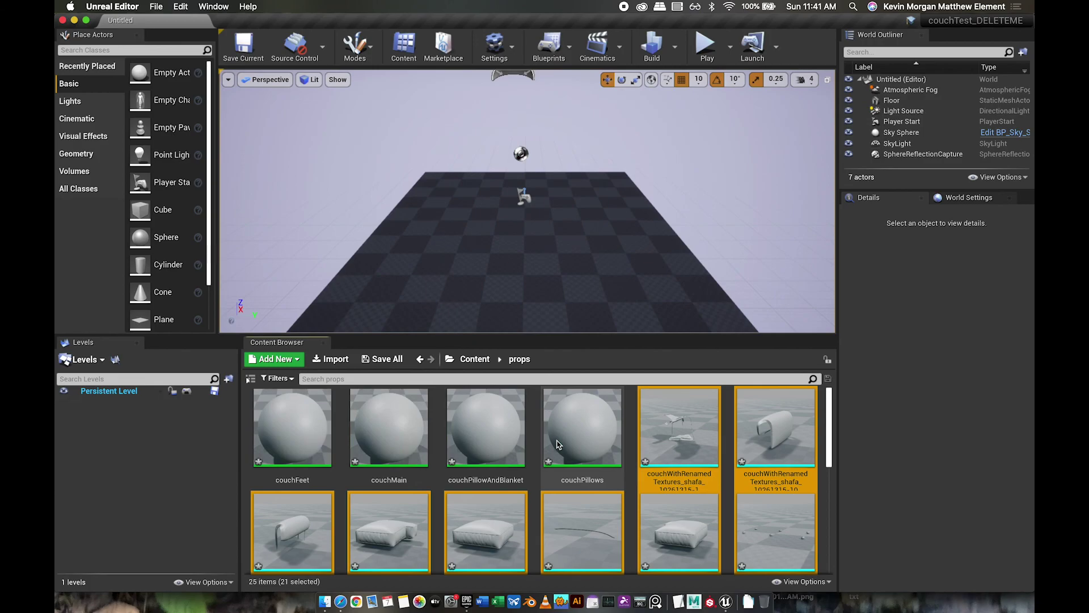
Examine the imported couch materials and static meshes in the props folder
{"action": "scroll", "coordinate": [749, 475], "scroll_direction": "down", "scroll_amount": 5}
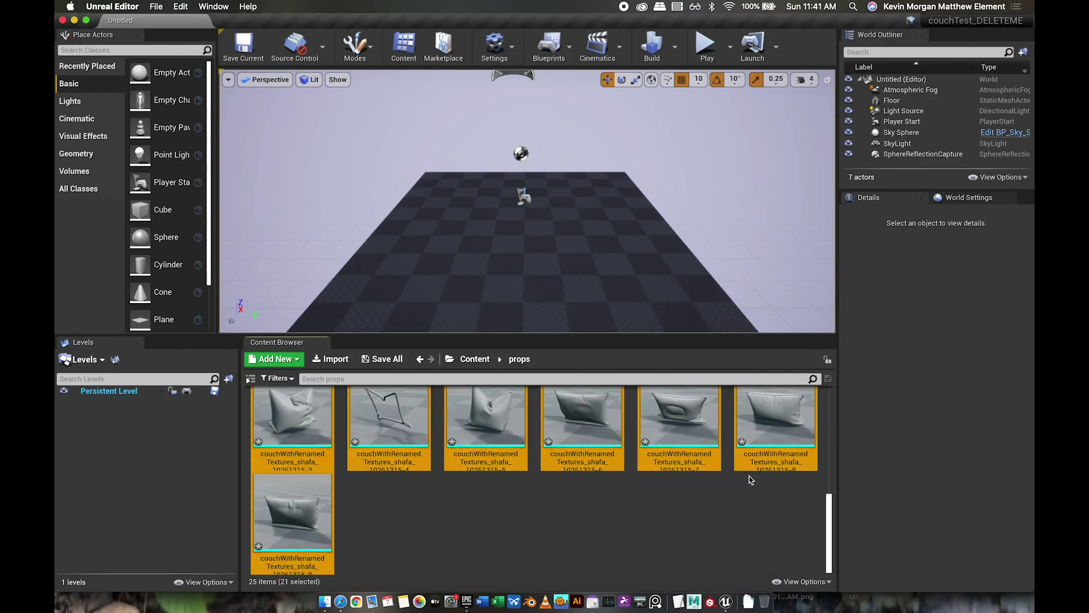
{"action": "scroll", "coordinate": [749, 480], "scroll_direction": "up", "scroll_amount": 5}
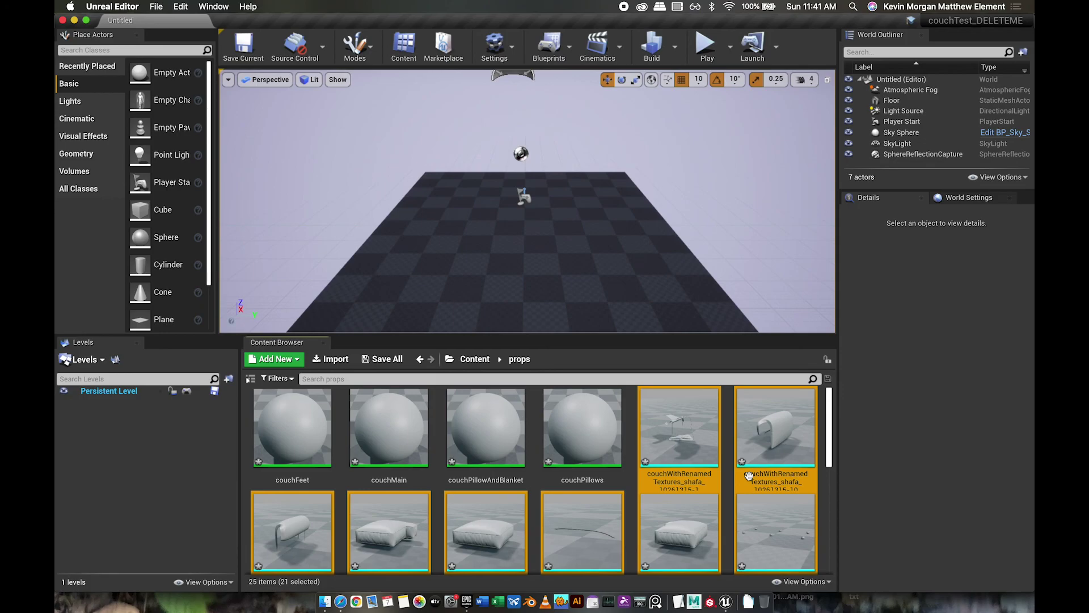
{"action": "scroll", "coordinate": [749, 477], "scroll_direction": "down", "scroll_amount": 5}
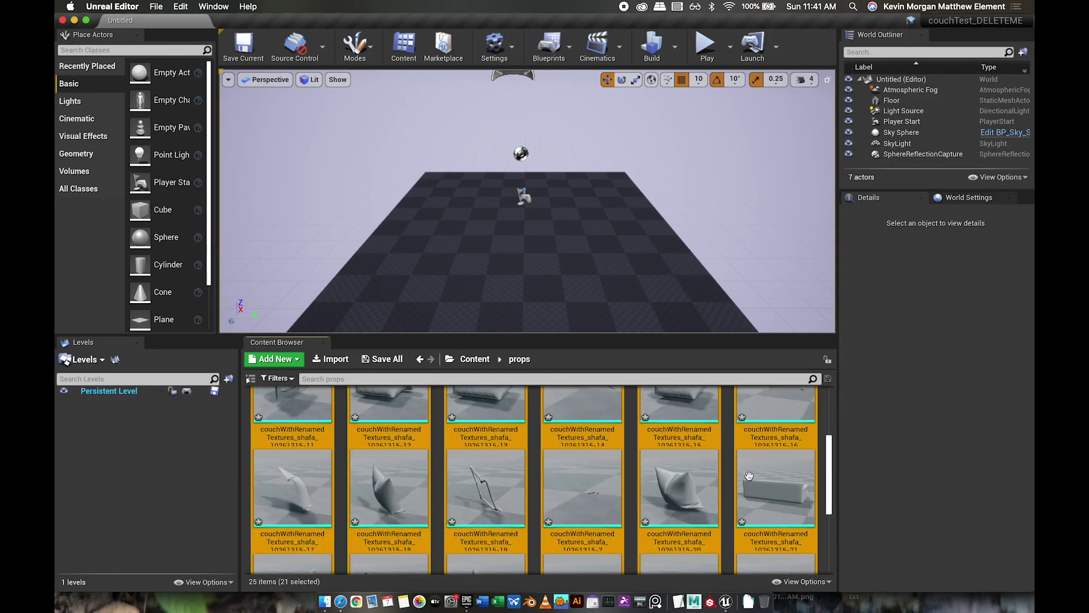
{"action": "scroll", "coordinate": [748, 480], "scroll_direction": "up", "scroll_amount": 5}
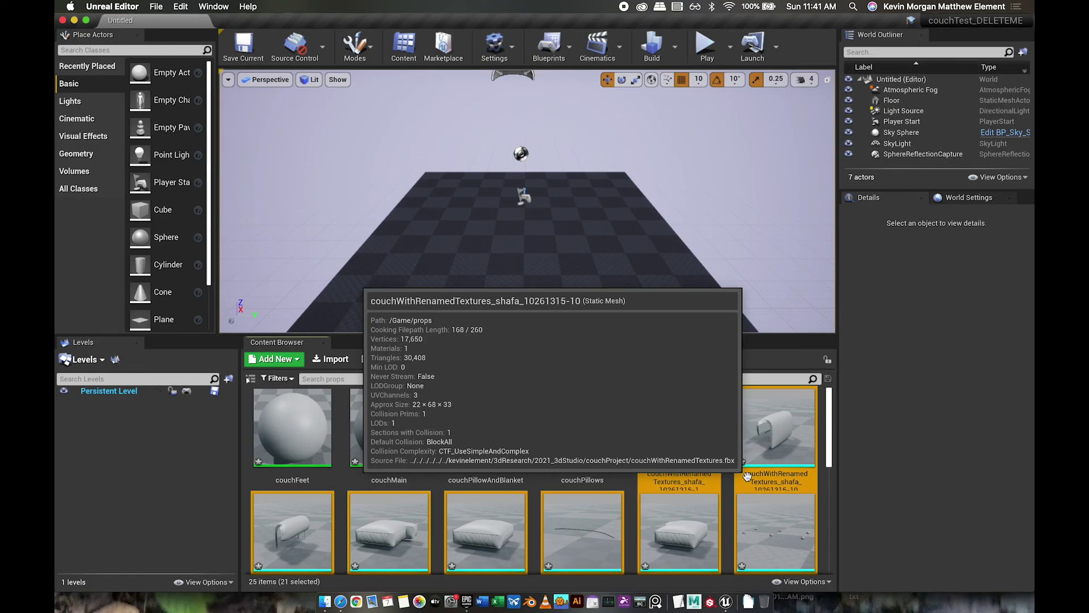
{"action": "scroll", "coordinate": [738, 543], "scroll_direction": "down", "scroll_amount": 5}
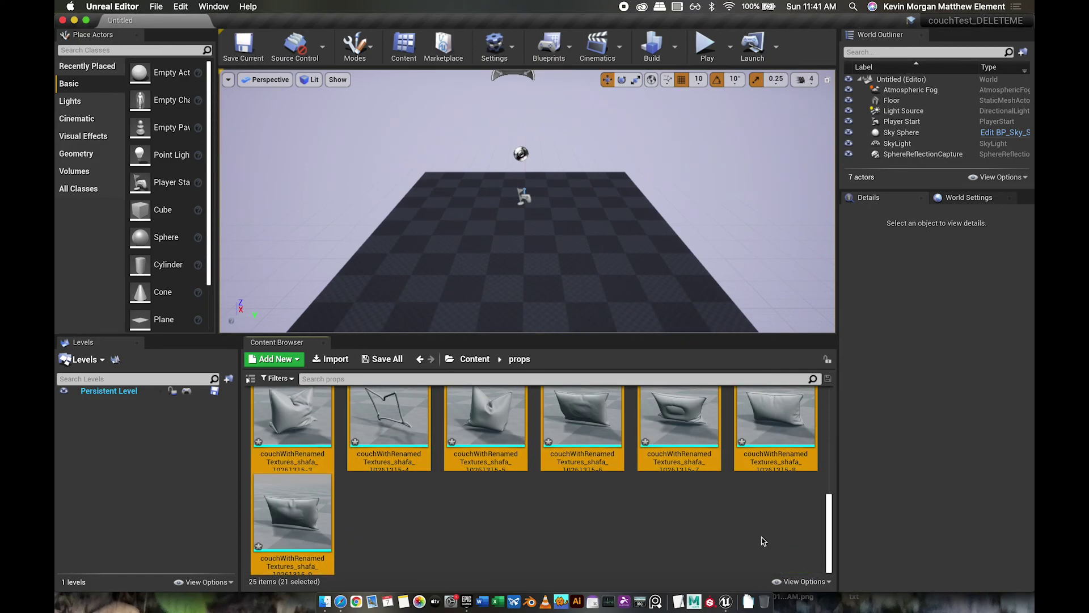
{"action": "scroll", "coordinate": [762, 541], "scroll_direction": "up", "scroll_amount": 5}
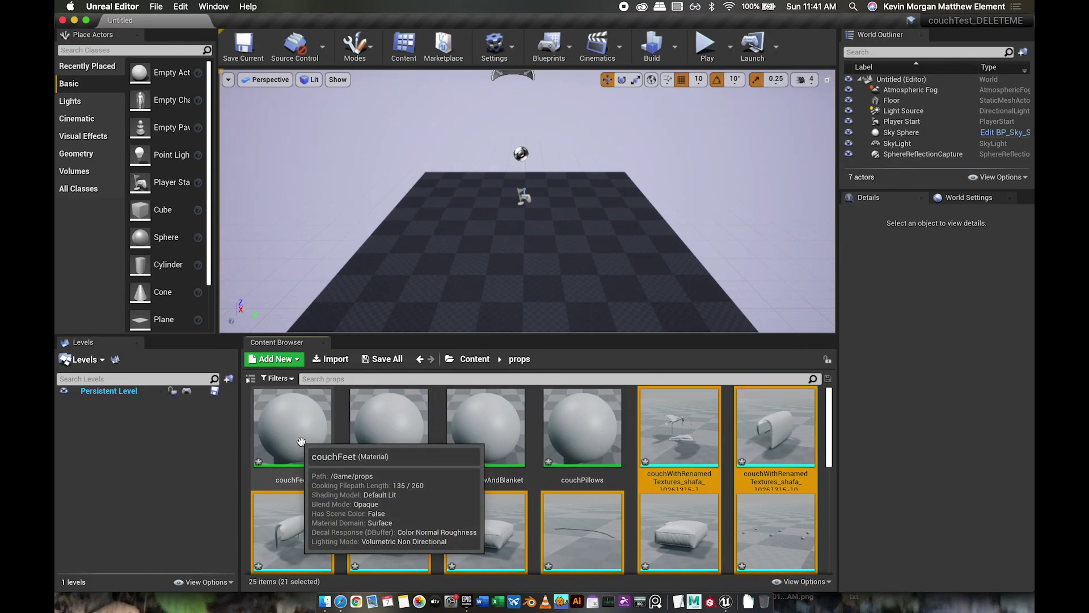
{"action": "left_click", "coordinate": [439, 442]}
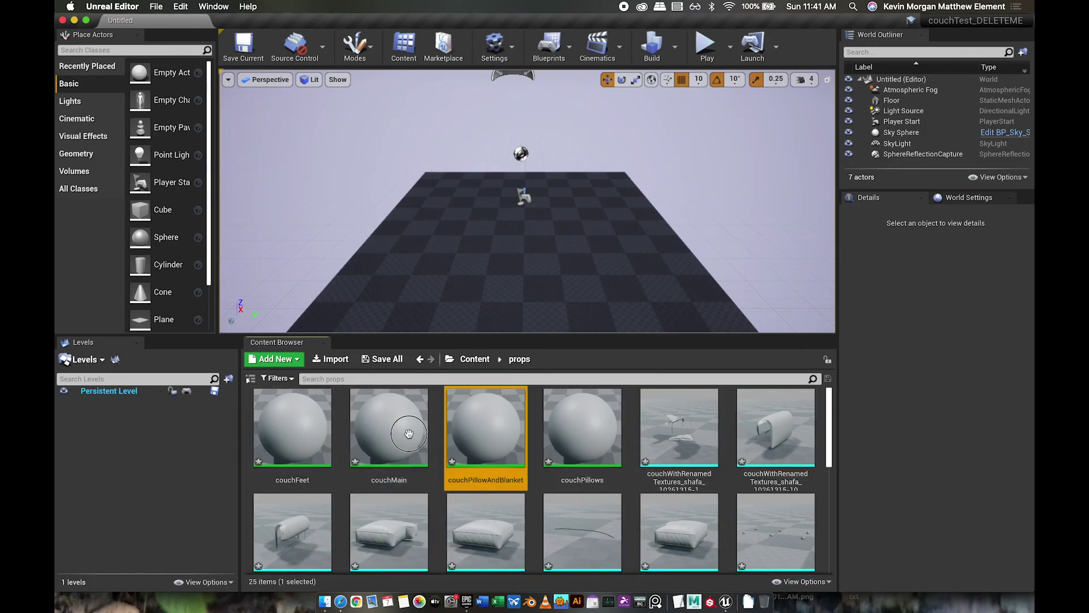
{"action": "left_click", "coordinate": [307, 434]}
{"action": "mouse_move", "coordinate": [780, 444]}
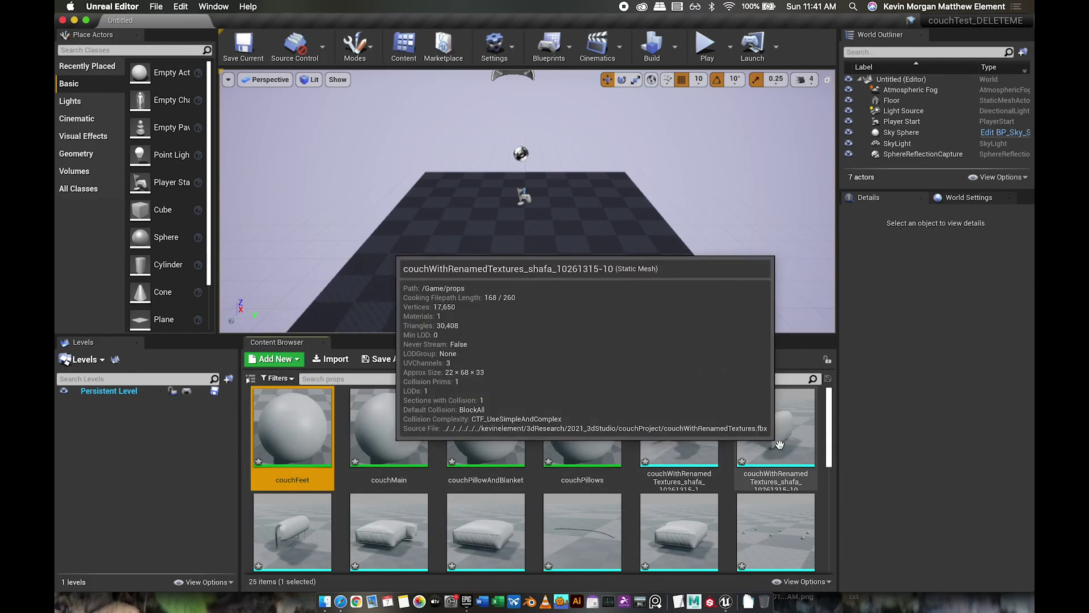
Place all the couch static meshes from the props folder together onto the floor in the level
{"action": "left_click", "coordinate": [687, 426]}
{"action": "scroll", "coordinate": [731, 449], "scroll_direction": "down", "scroll_amount": 5}
{"action": "left_click", "coordinate": [292, 513], "text": "shift"}
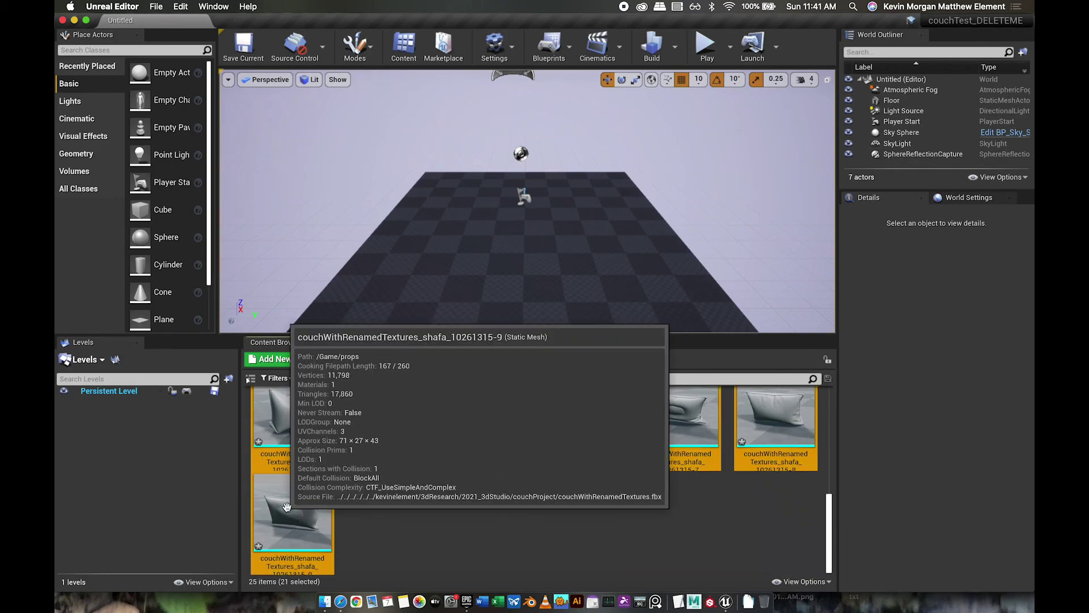
{"action": "scroll", "coordinate": [627, 525], "scroll_direction": "up", "scroll_amount": 5}
{"action": "left_click_drag", "start_coordinate": [668, 457], "coordinate": [522, 253]}
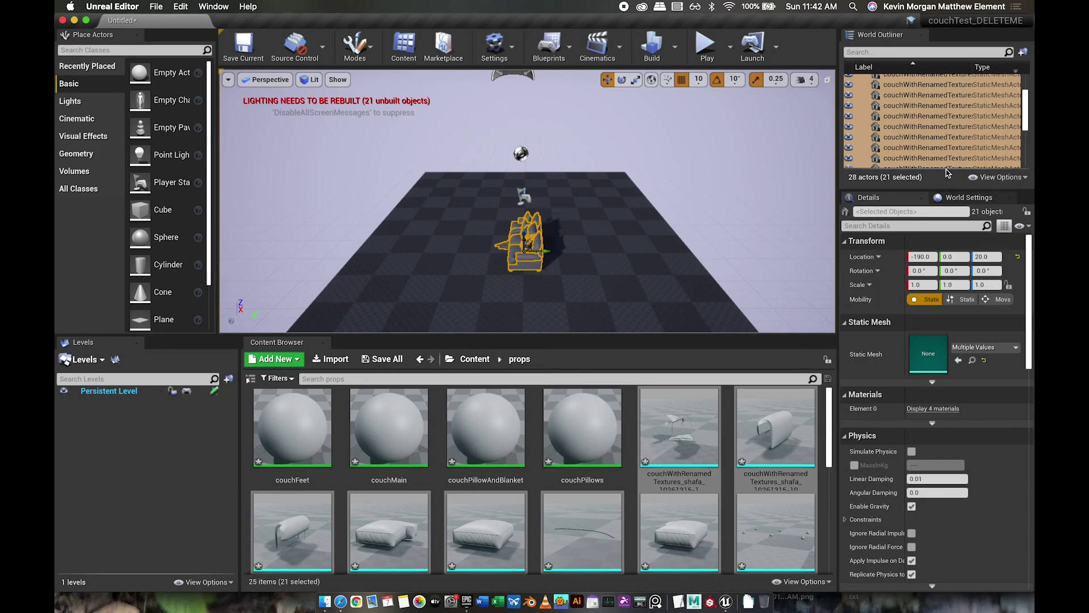
Group the placed couch meshes into a collapsed World Outliner folder named couch and select only that folder
{"action": "left_click_drag", "start_coordinate": [941, 189], "coordinate": [942, 304]}
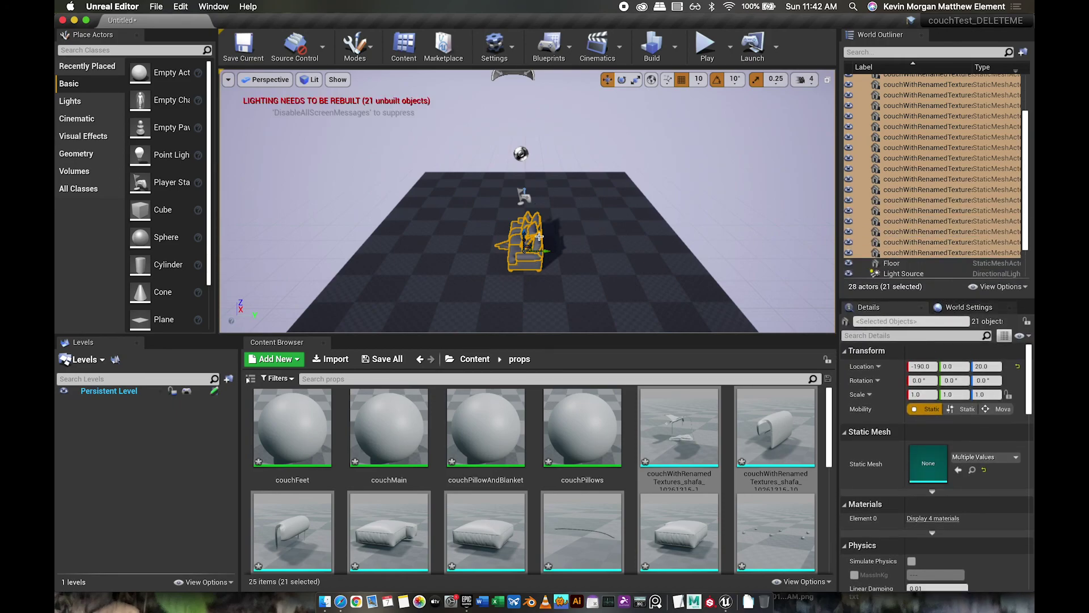
{"action": "left_click_drag", "start_coordinate": [1029, 181], "coordinate": [1029, 114]}
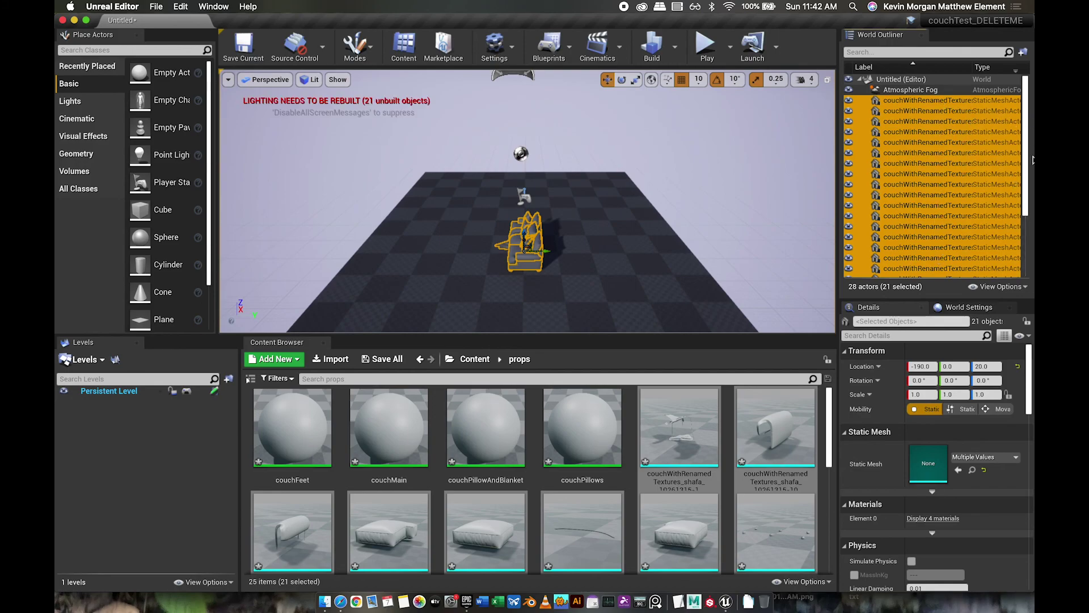
{"action": "left_click_drag", "start_coordinate": [1029, 140], "coordinate": [1028, 115]}
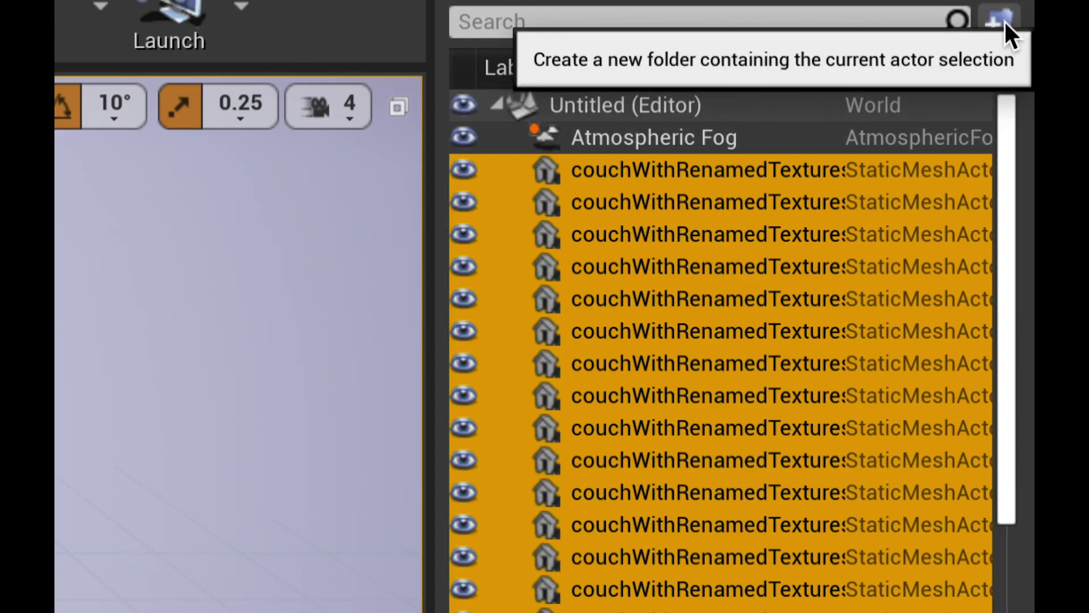
{"action": "left_click", "coordinate": [1004, 19]}
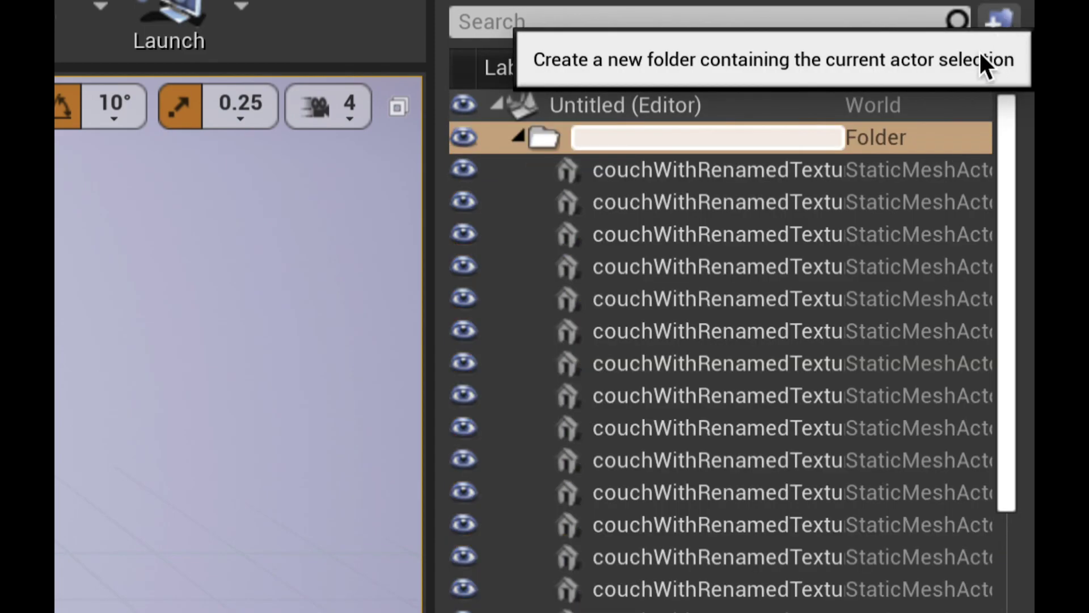
{"action": "type", "text": "couch"}
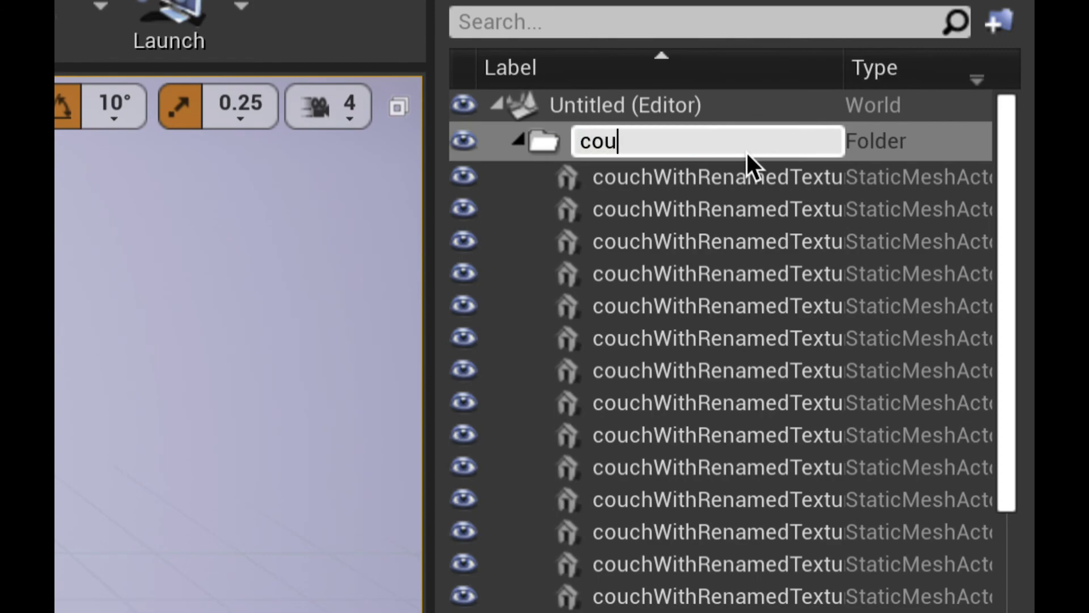
{"action": "key", "text": "Return"}
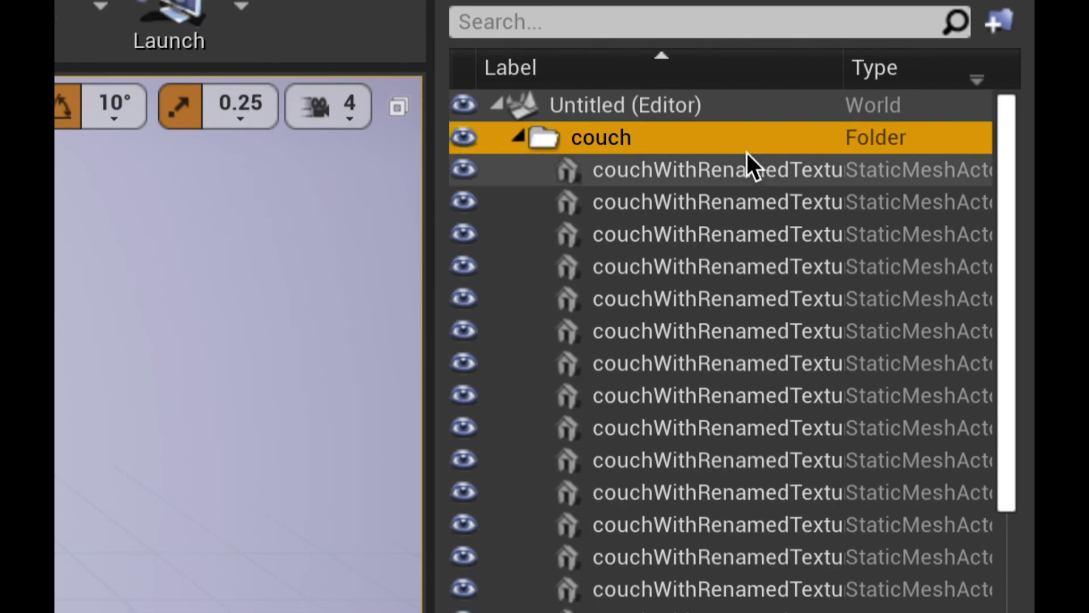
{"action": "left_click", "coordinate": [518, 136]}
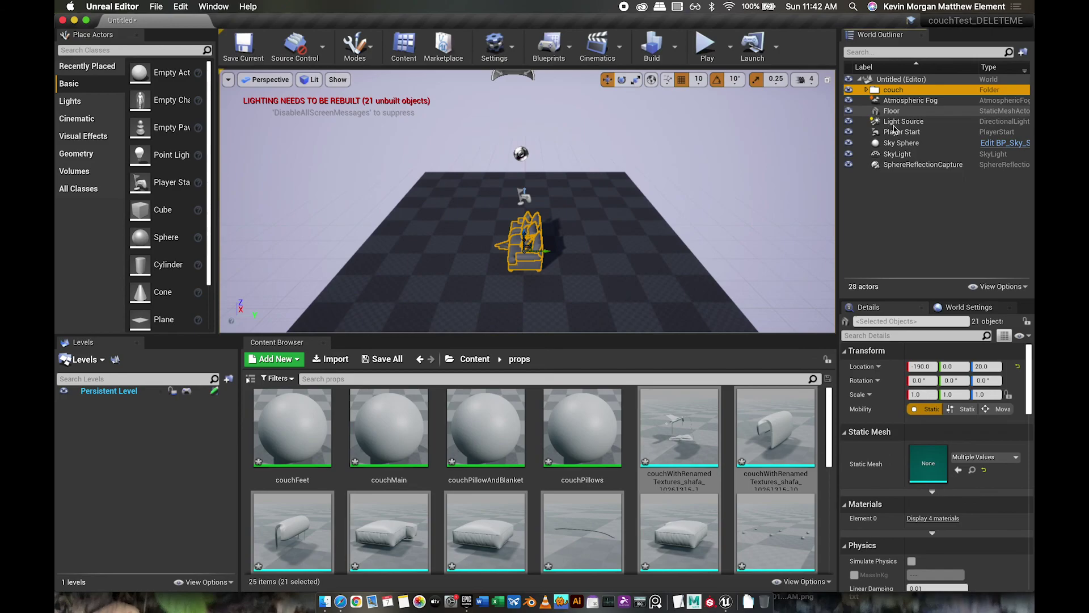
{"action": "left_click", "coordinate": [898, 196]}
{"action": "left_click", "coordinate": [895, 91]}
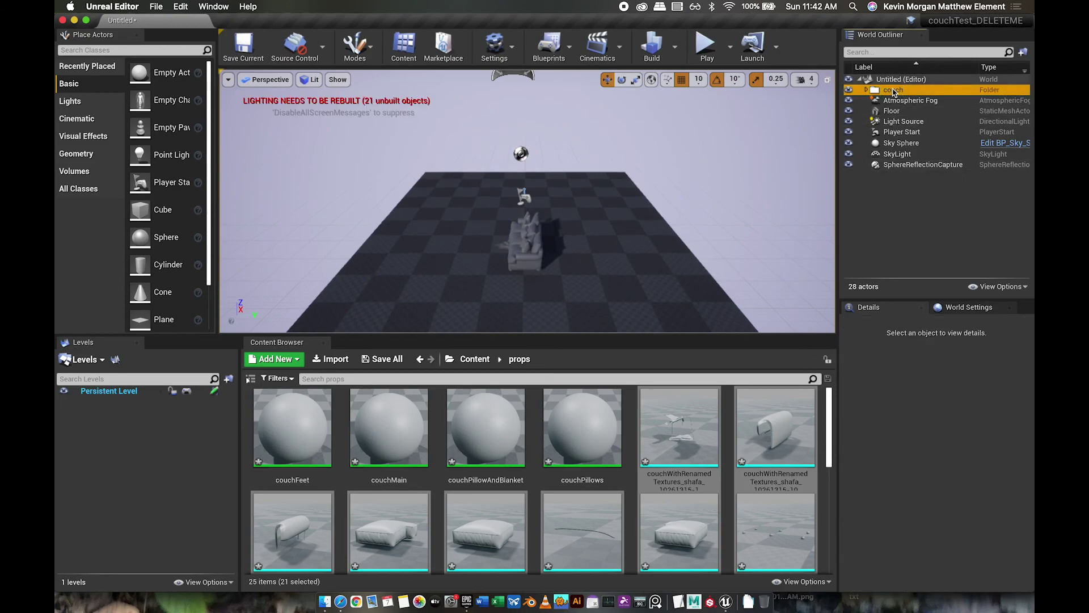
Select the couch folder's immediate children, move them together along Y to 20, and collapse the folder in the World Outliner
{"action": "right_click", "coordinate": [879, 93]}
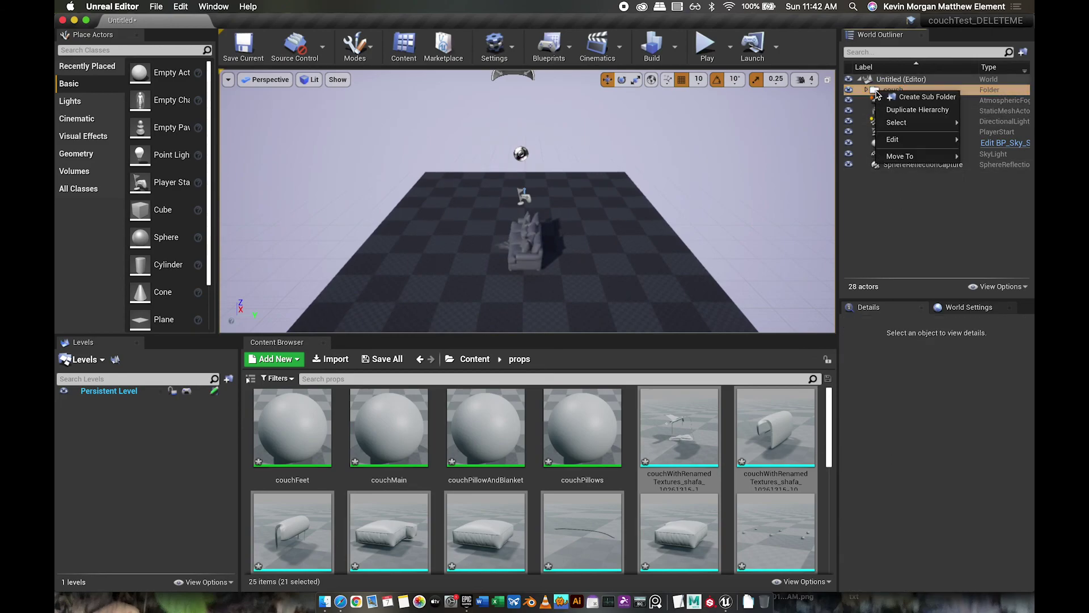
{"action": "mouse_move", "coordinate": [885, 123]}
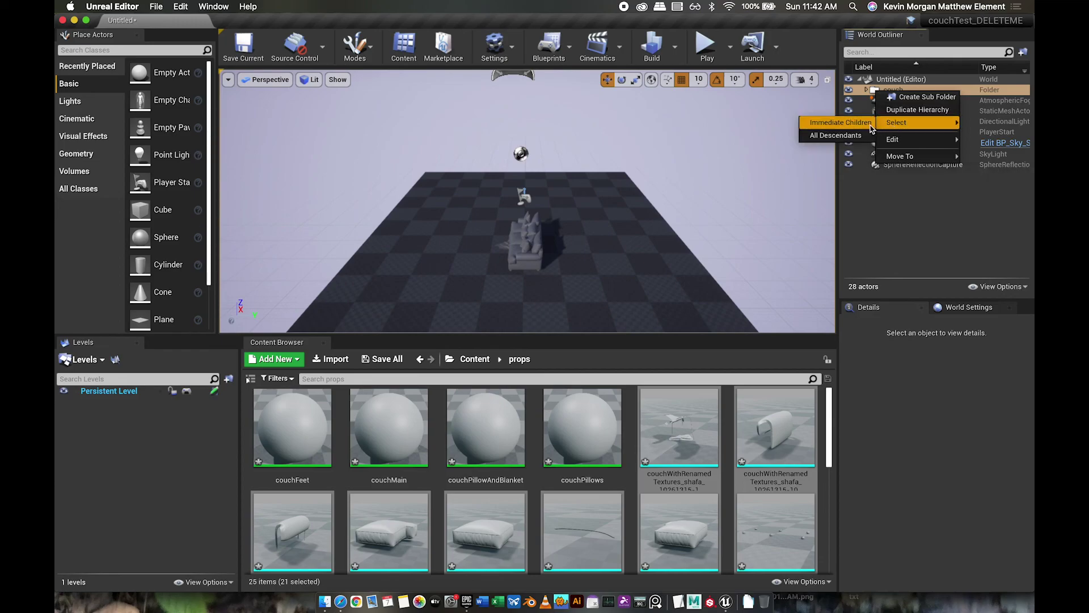
{"action": "left_click", "coordinate": [868, 124]}
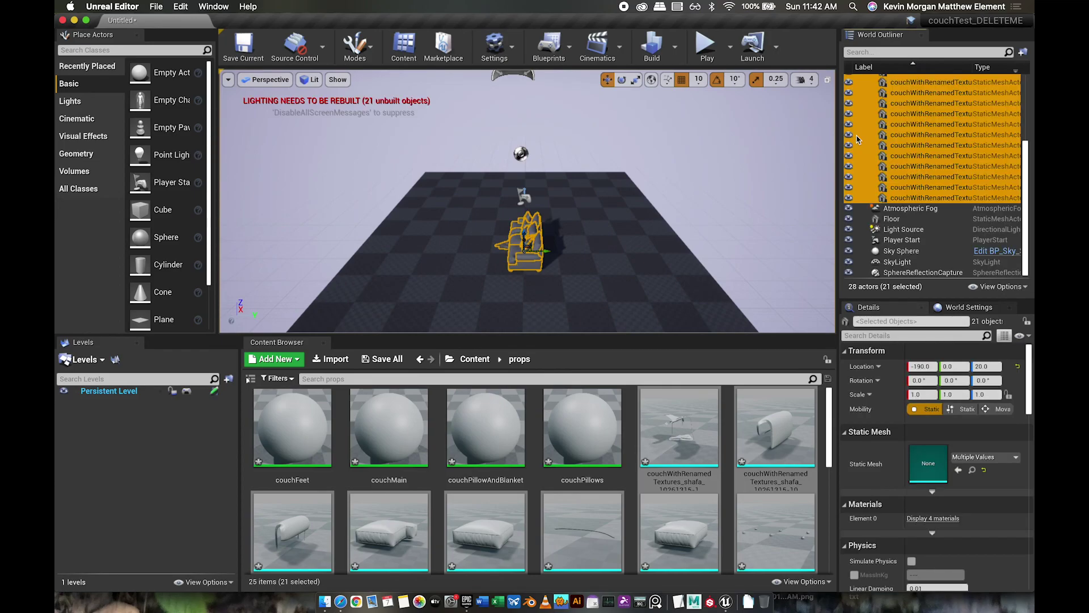
{"action": "mouse_move", "coordinate": [543, 251]}
{"action": "left_mouse_down"}
{"action": "mouse_move", "coordinate": [572, 250]}
{"action": "mouse_move", "coordinate": [536, 251]}
{"action": "mouse_move", "coordinate": [556, 252]}
{"action": "left_mouse_up"}
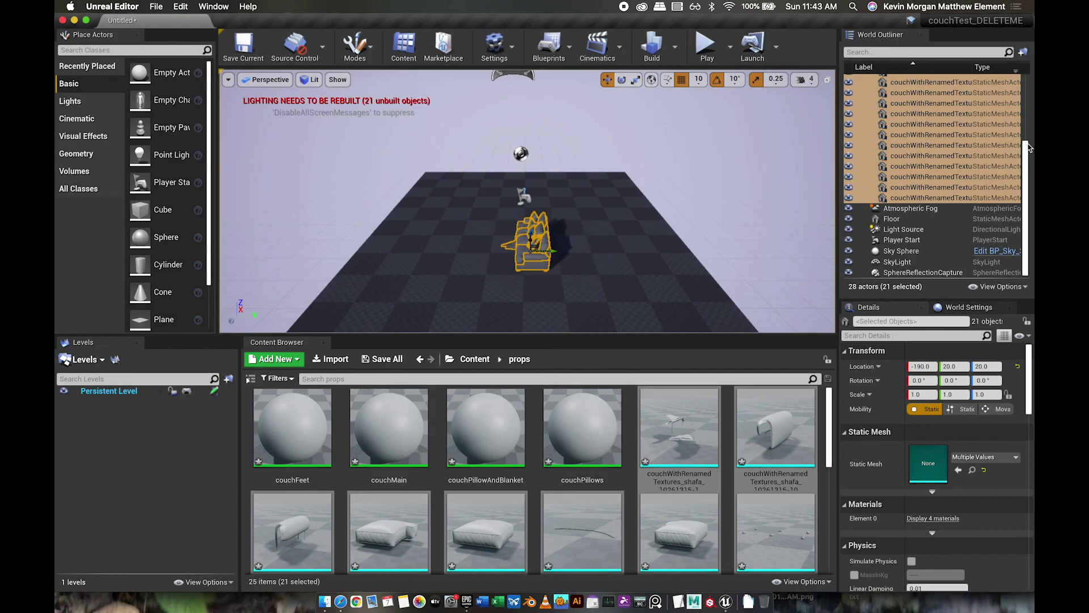
{"action": "scroll", "coordinate": [919, 142], "scroll_direction": "up", "scroll_amount": 4}
{"action": "left_click", "coordinate": [867, 90]}
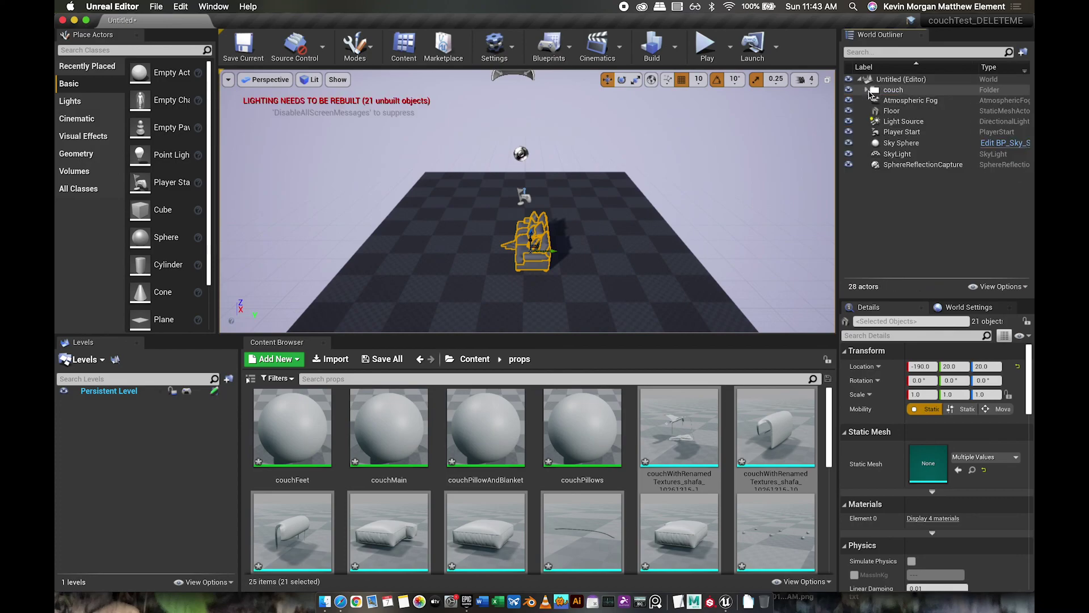
Open the couchFeet material and arrange its graph with the Param node to the left of the result node
{"action": "double_click", "coordinate": [295, 436]}
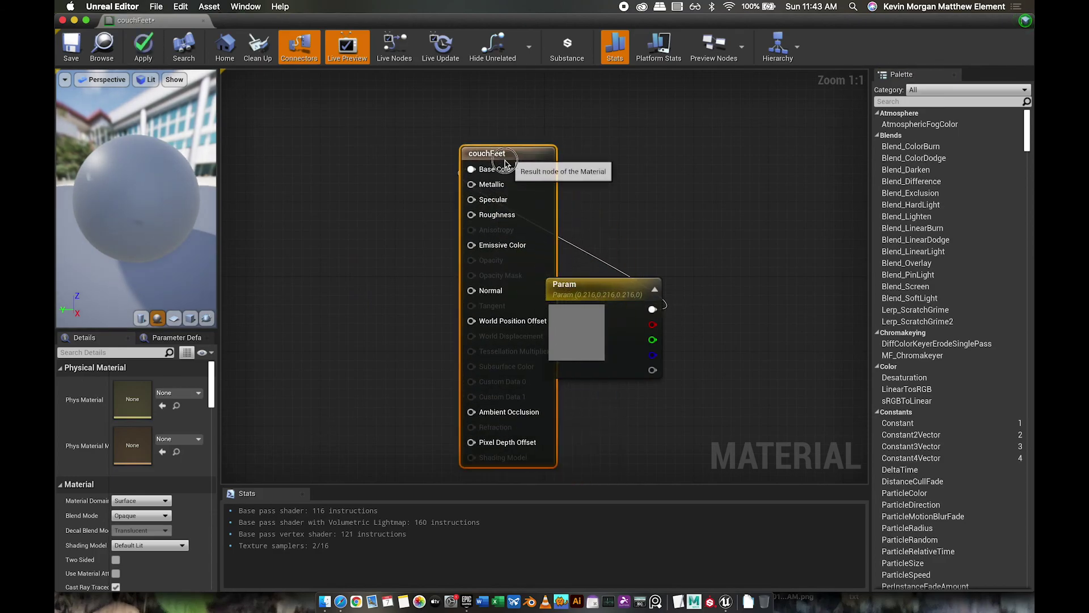
{"action": "left_click_drag", "start_coordinate": [604, 284], "coordinate": [332, 148]}
{"action": "left_click_drag", "start_coordinate": [484, 162], "coordinate": [653, 164]}
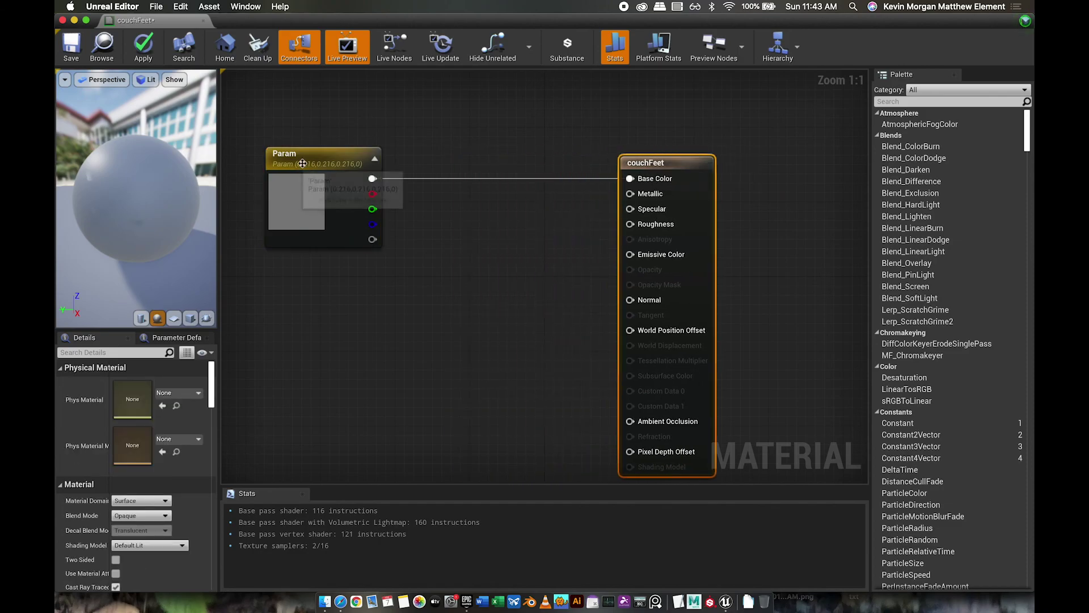
{"action": "left_click_drag", "start_coordinate": [350, 239], "coordinate": [452, 201]}
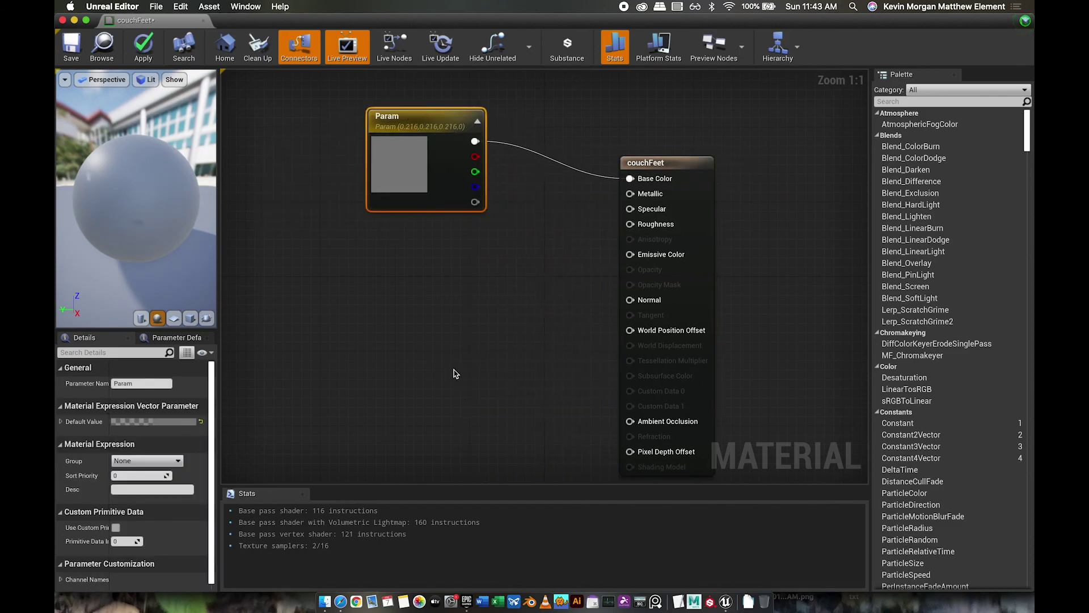
Resize the couchFeet material editor and the main level editor so the two windows sit side by side
{"action": "left_click_drag", "start_coordinate": [57, 173], "coordinate": [491, 150]}
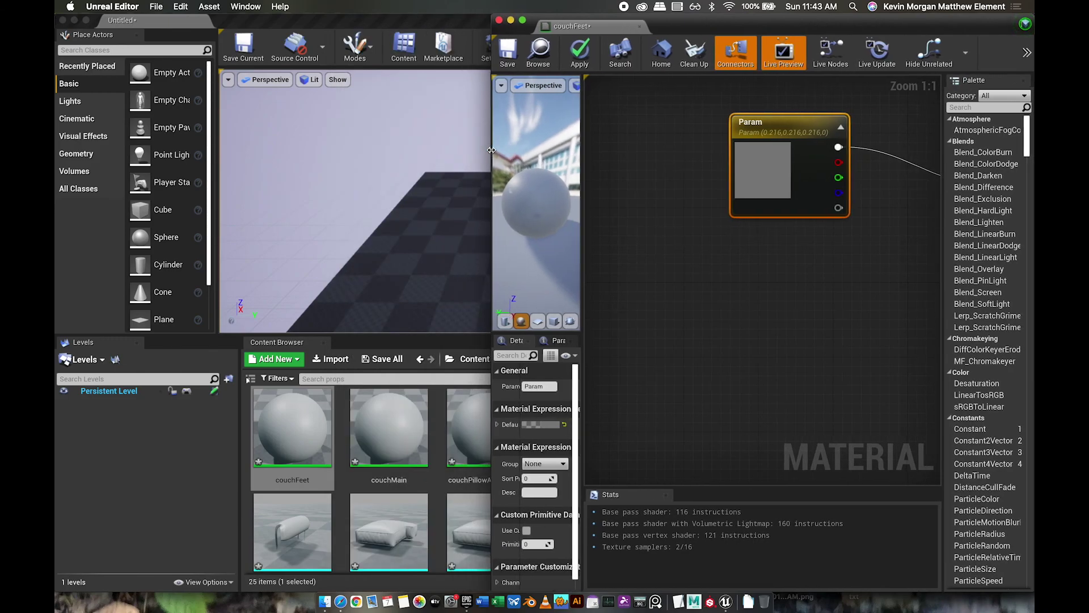
{"action": "left_click", "coordinate": [187, 447]}
{"action": "left_click_drag", "start_coordinate": [1033, 345], "coordinate": [500, 339]}
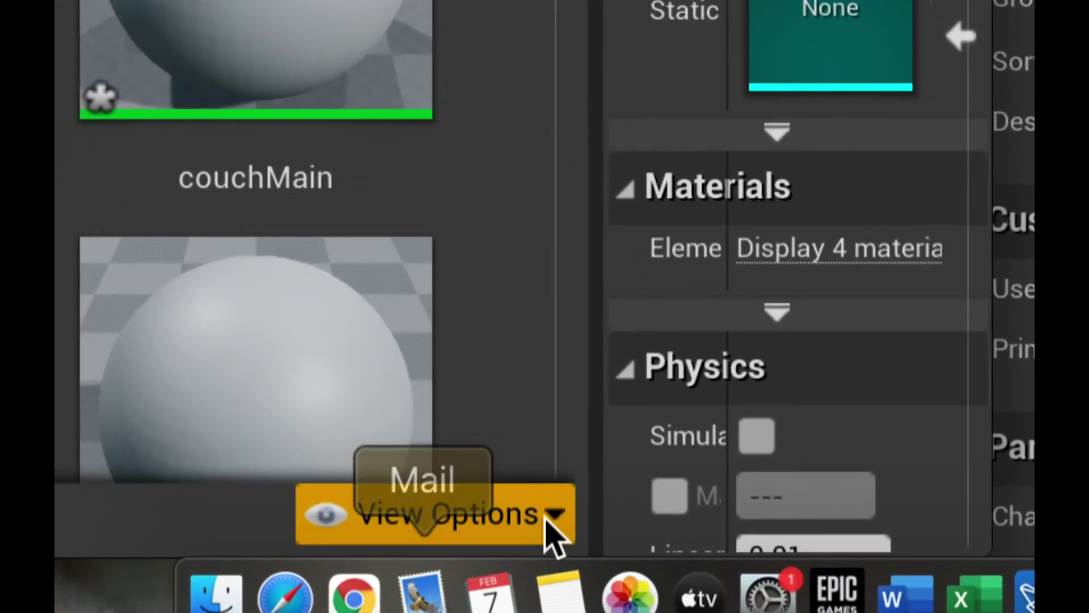
Show the props assets in List view in the Content Browser and browse through them
{"action": "left_click", "coordinate": [402, 582]}
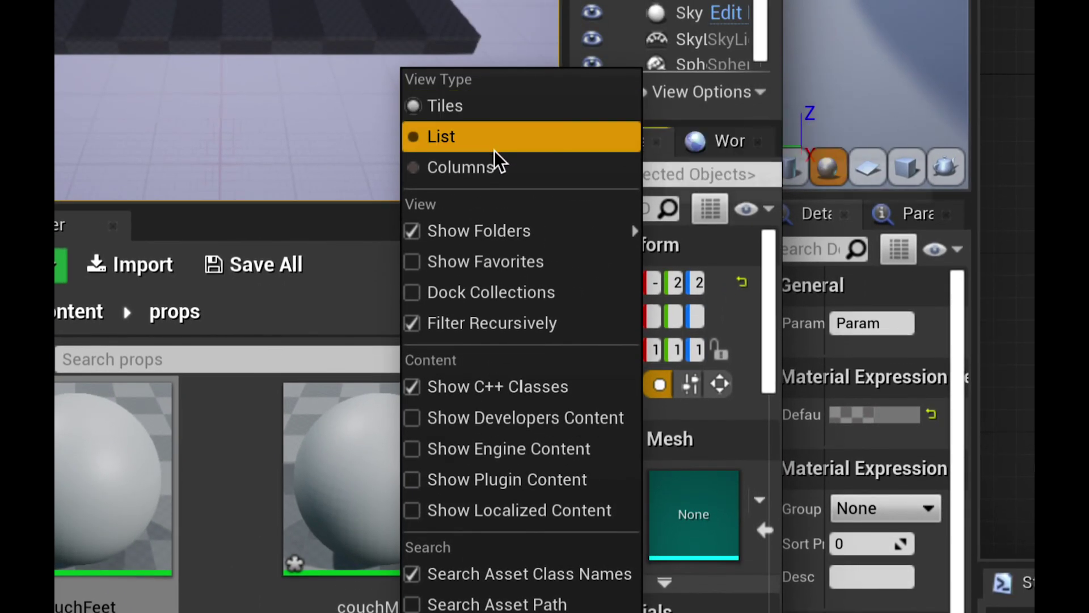
{"action": "left_click", "coordinate": [495, 148]}
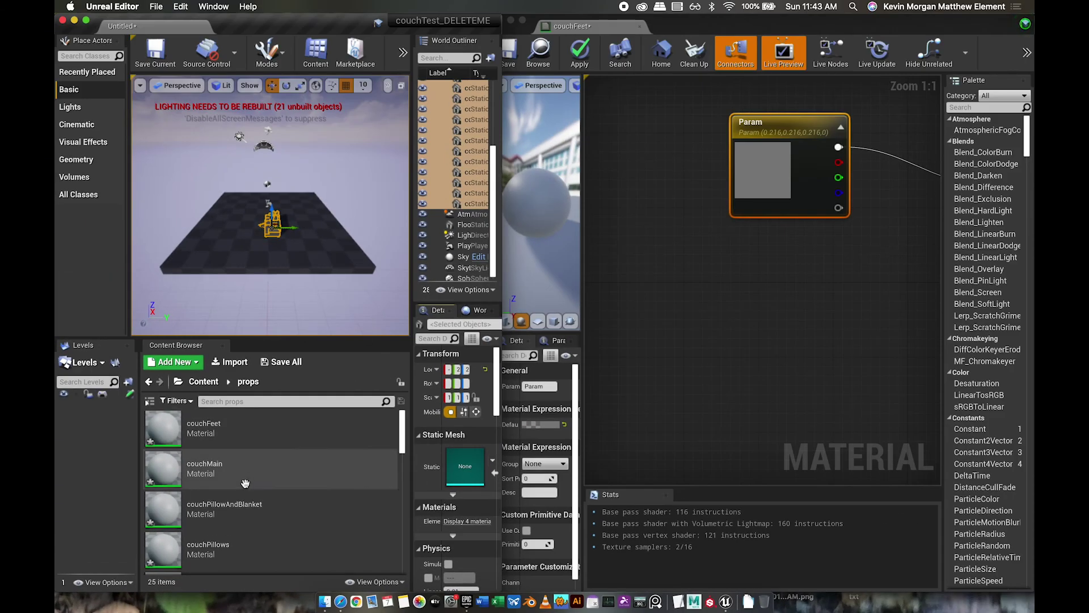
{"action": "scroll", "coordinate": [245, 483], "scroll_direction": "down", "scroll_amount": 3}
{"action": "scroll", "coordinate": [256, 476], "scroll_direction": "up", "scroll_amount": 3}
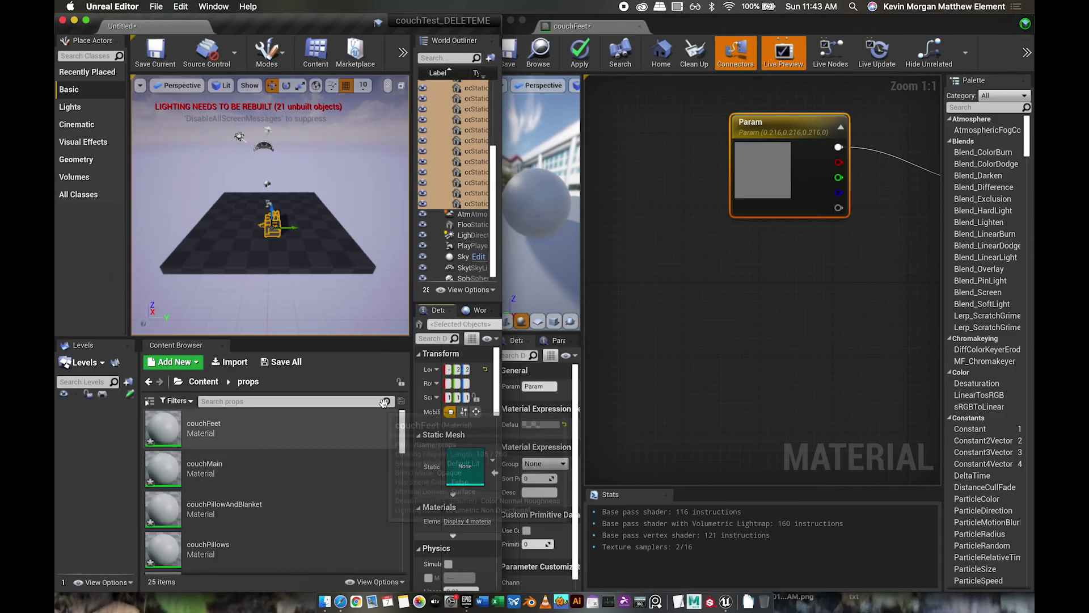
Show the props assets in Columns view and widen the Name column with the level editor window maximized
{"action": "left_click", "coordinate": [393, 583]}
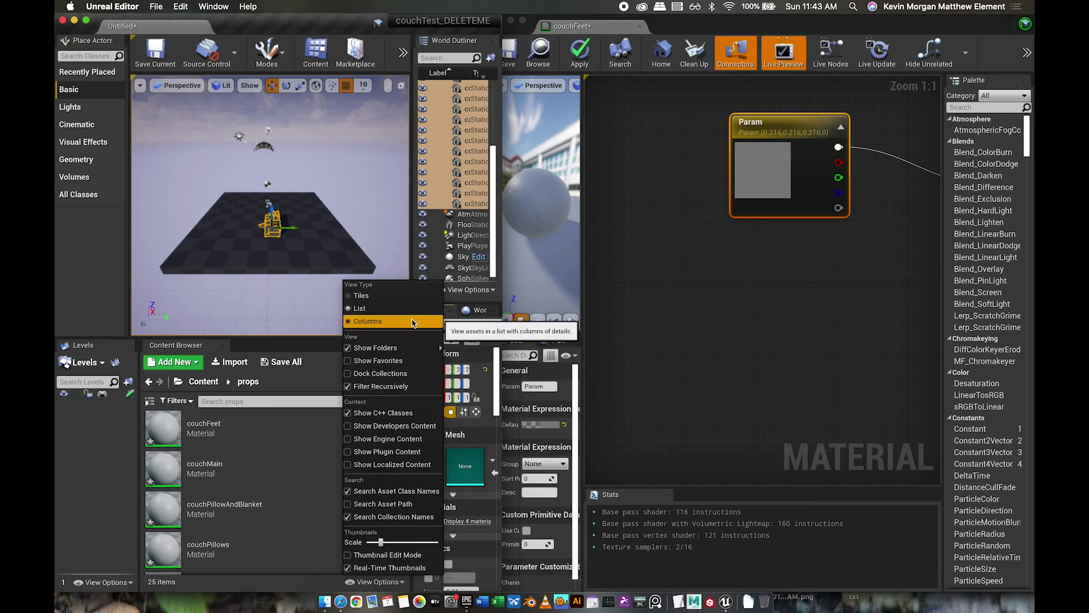
{"action": "left_click", "coordinate": [413, 309]}
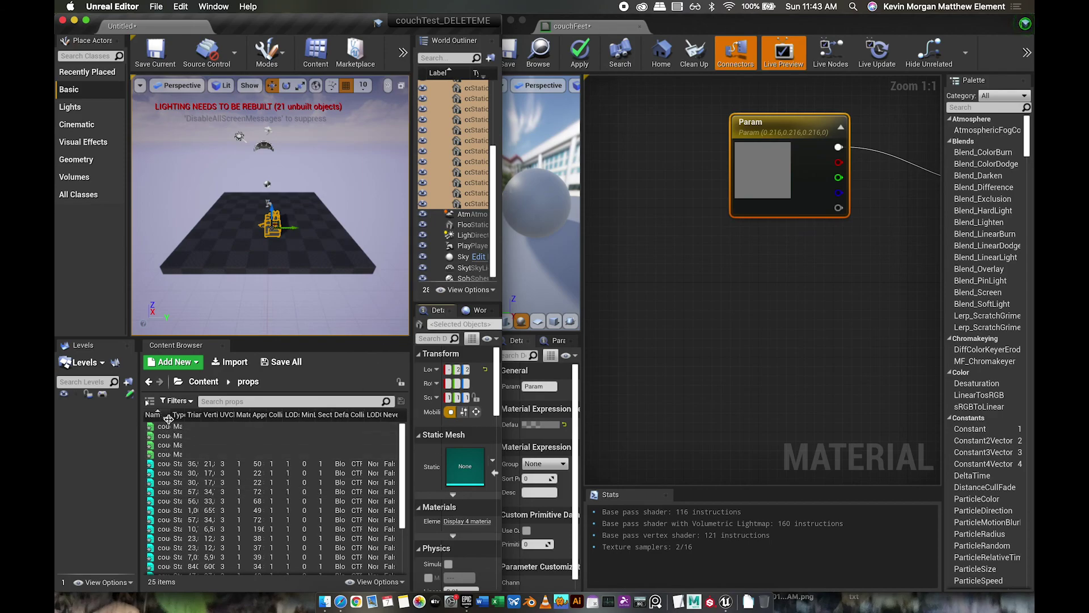
{"action": "left_click_drag", "start_coordinate": [169, 418], "coordinate": [173, 418]}
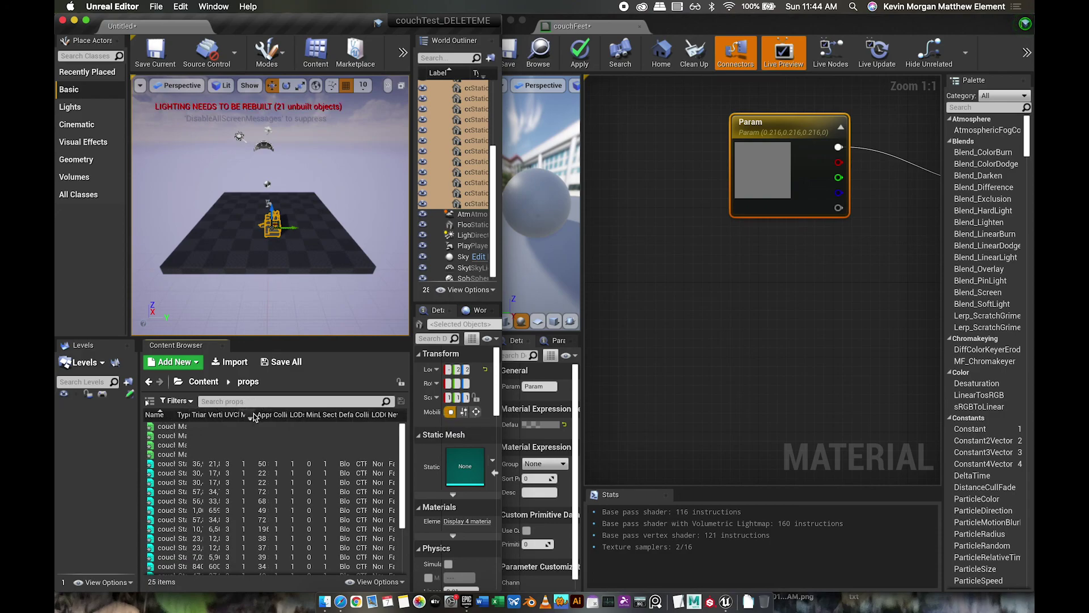
{"action": "double_click", "coordinate": [326, 23]}
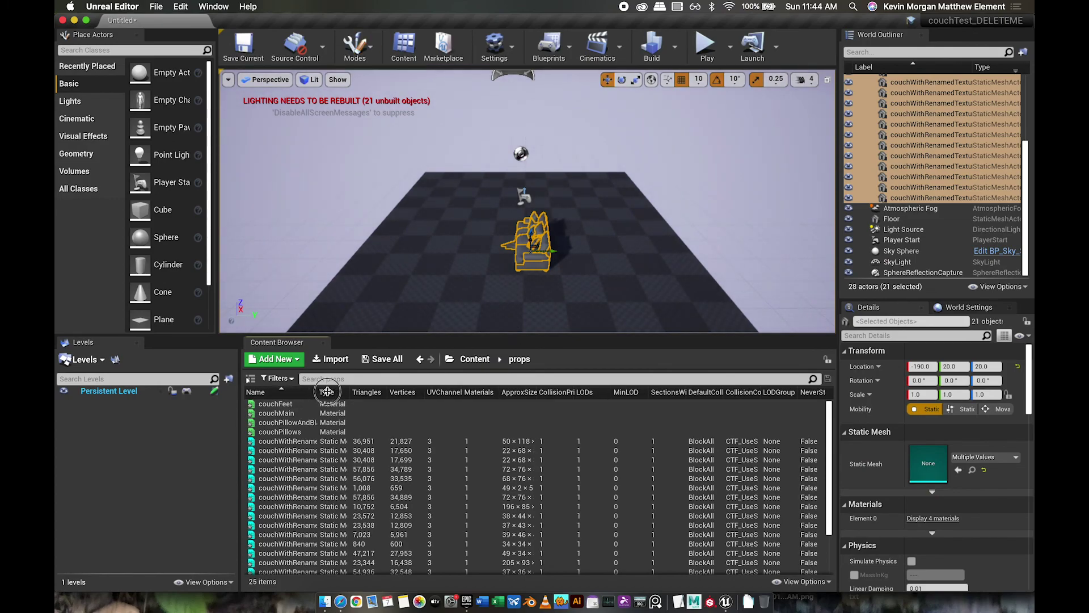
{"action": "left_click_drag", "start_coordinate": [327, 391], "coordinate": [342, 392]}
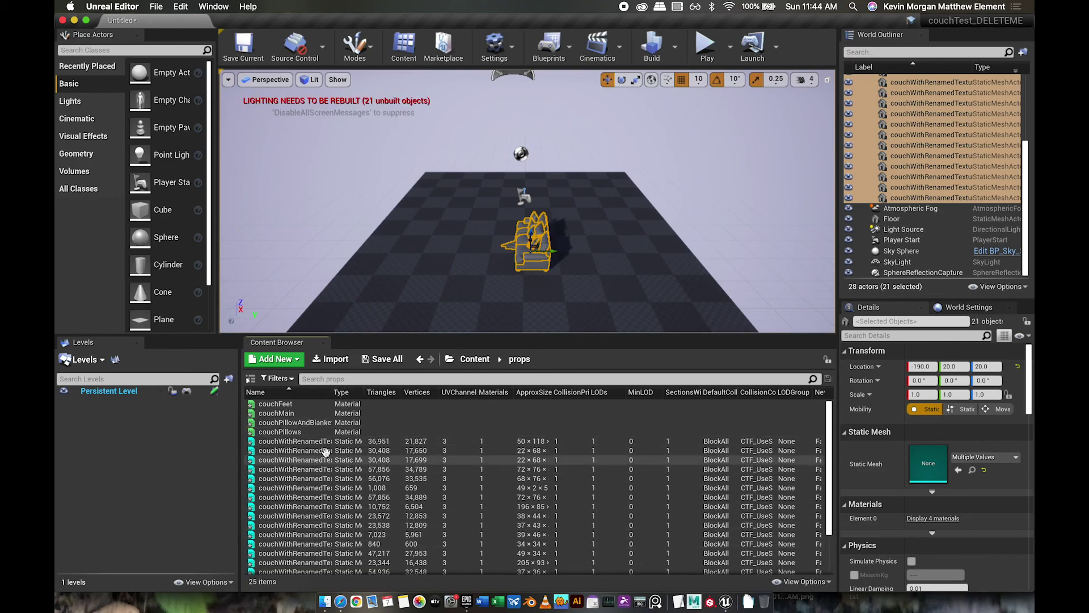
{"action": "scroll", "coordinate": [827, 446], "scroll_direction": "down", "scroll_amount": 2}
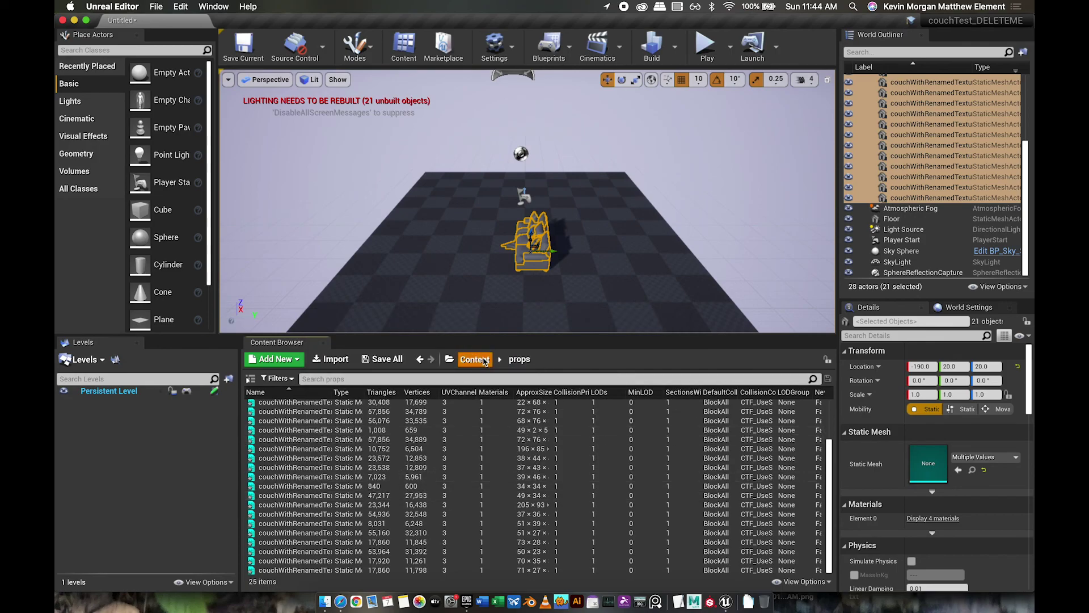
Open the textures folder in the Content Browser and show its assets as Tiles
{"action": "left_click", "coordinate": [485, 361]}
{"action": "double_click", "coordinate": [278, 421]}
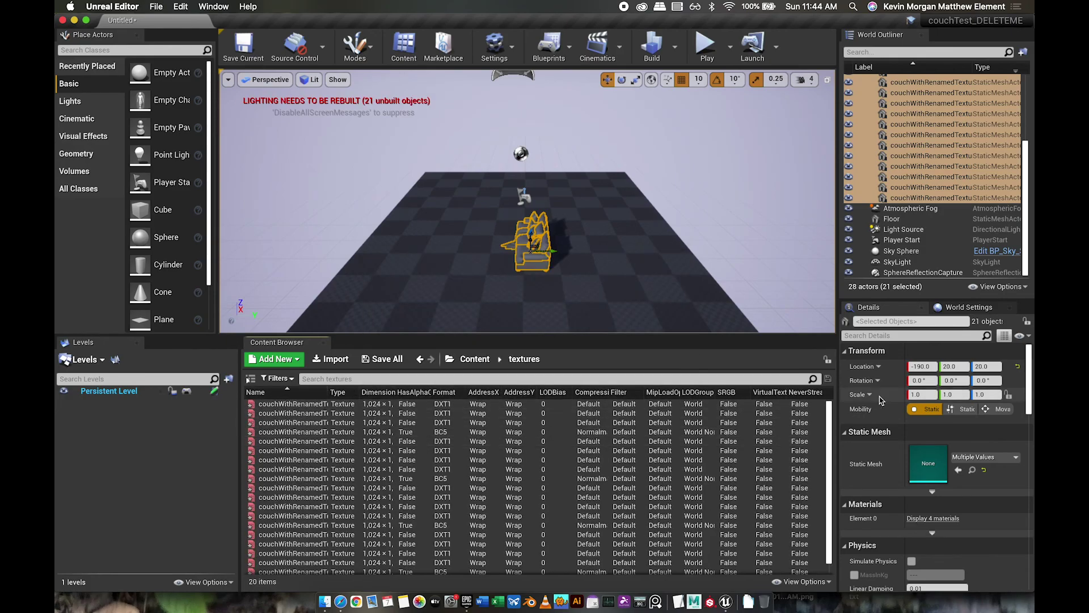
{"action": "left_click", "coordinate": [802, 581]}
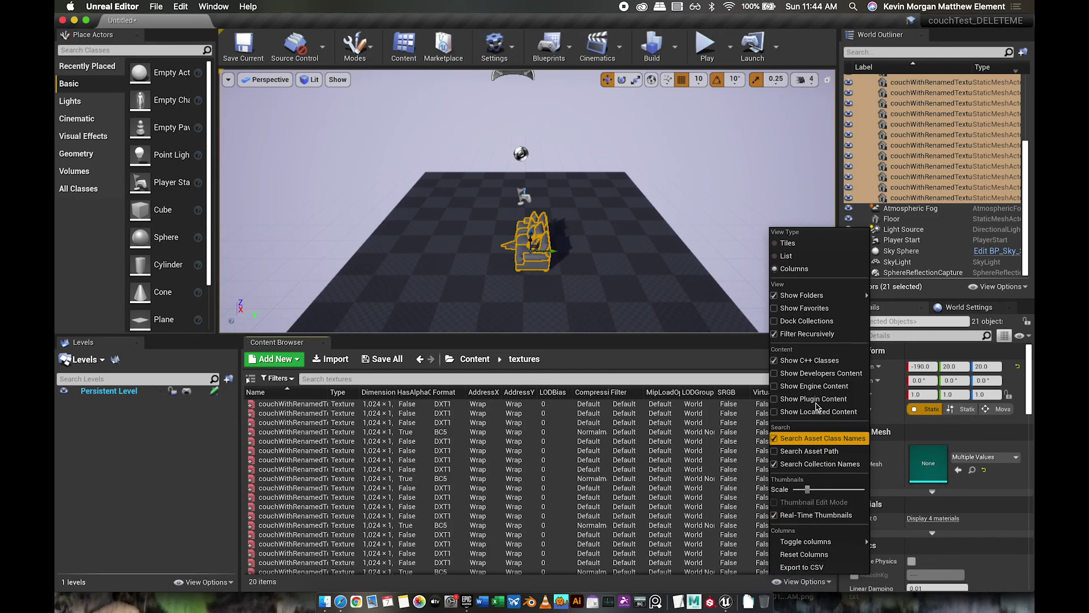
{"action": "left_click", "coordinate": [809, 244]}
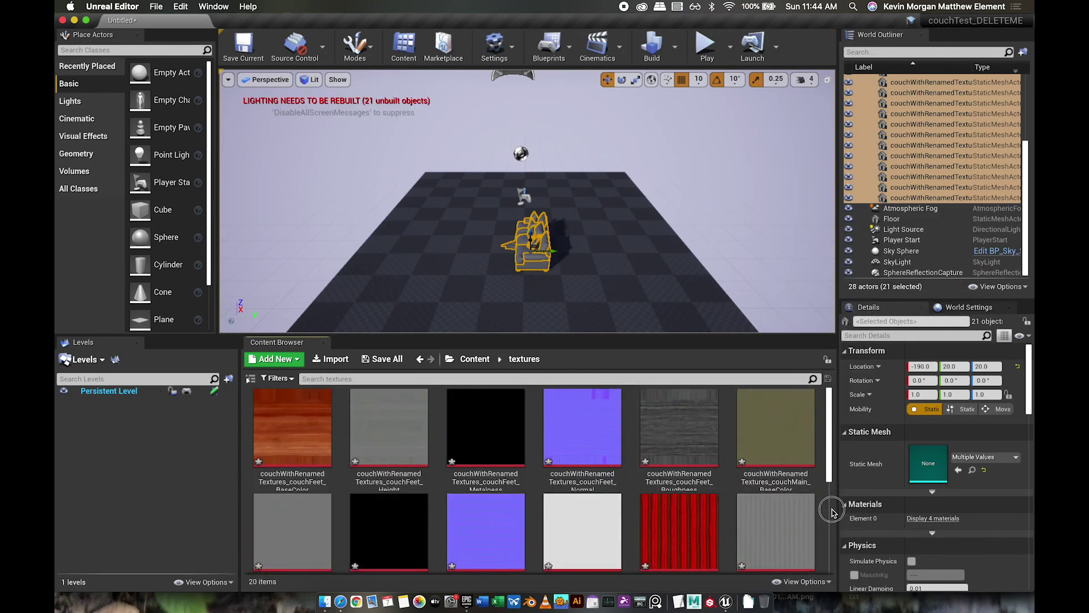
Select the five couchFeet textures together: BaseColor, Height, Metalness, Normal and Roughness
{"action": "scroll", "coordinate": [831, 511], "scroll_direction": "down", "scroll_amount": 5}
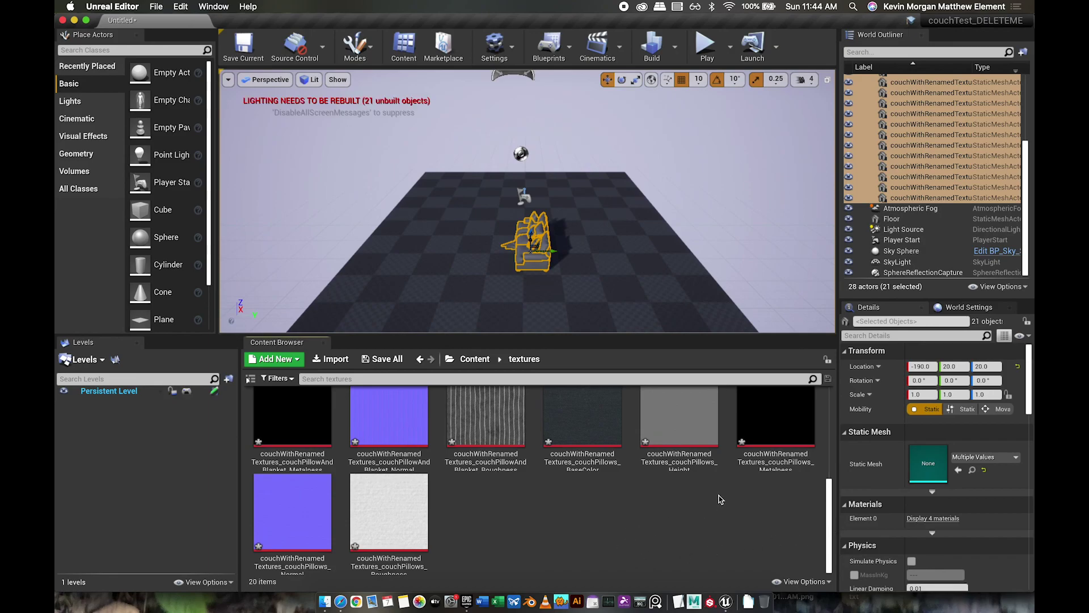
{"action": "mouse_move", "coordinate": [765, 459]}
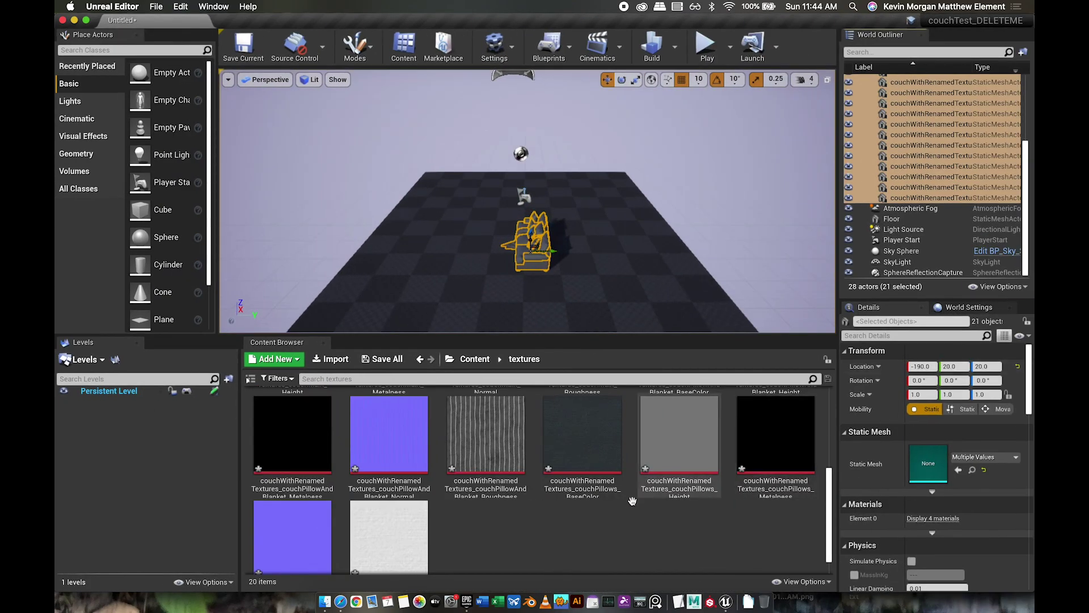
{"action": "scroll", "coordinate": [600, 531], "scroll_direction": "up", "scroll_amount": 3}
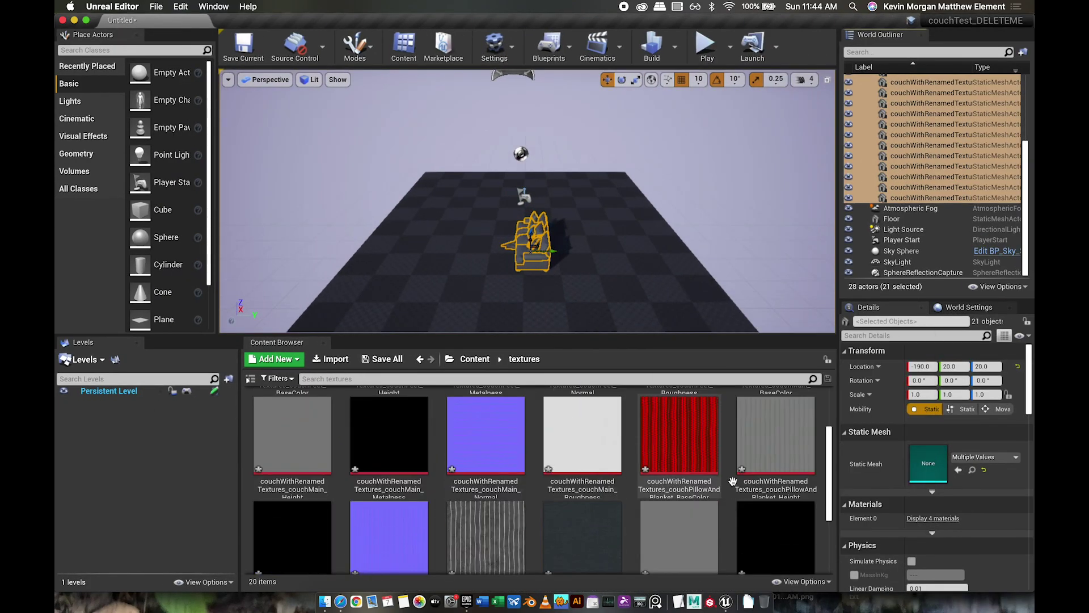
{"action": "scroll", "coordinate": [757, 480], "scroll_direction": "up", "scroll_amount": 2}
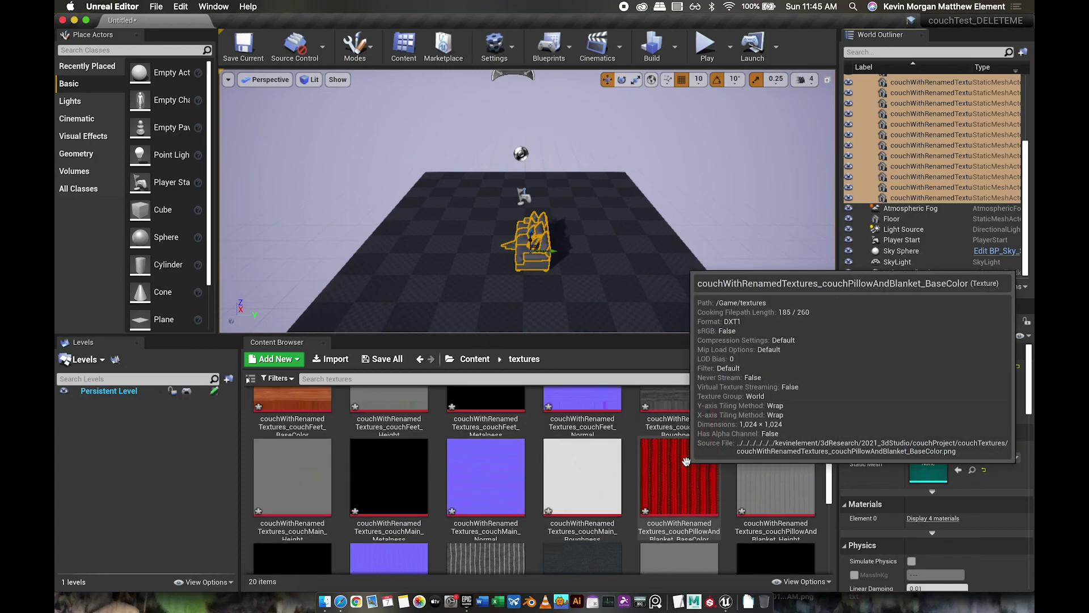
{"action": "scroll", "coordinate": [687, 461], "scroll_direction": "up", "scroll_amount": 1}
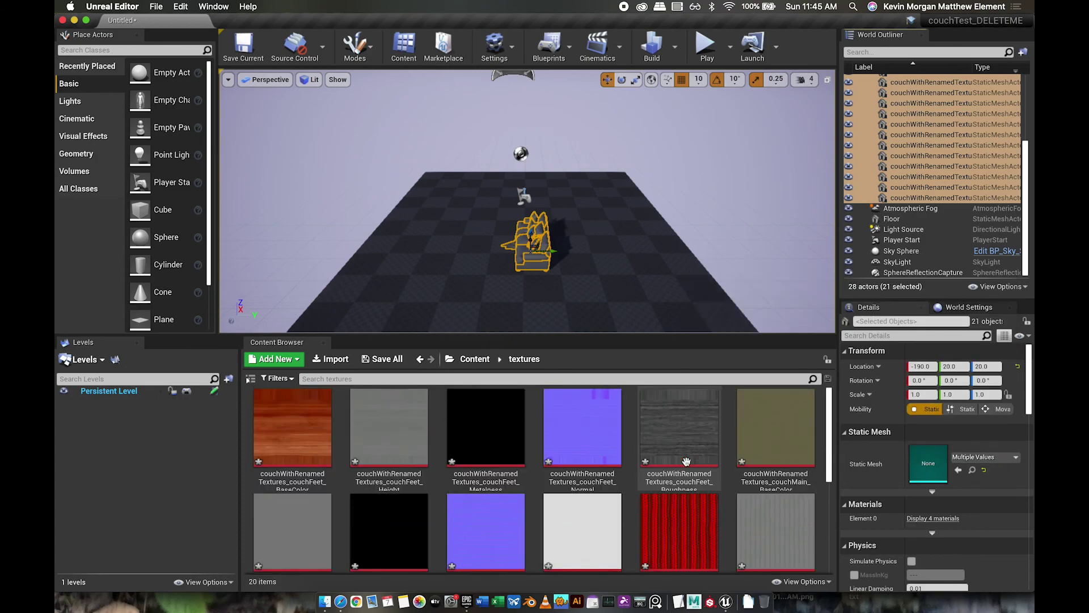
{"action": "left_click", "coordinate": [304, 434]}
{"action": "left_click", "coordinate": [407, 434], "text": "shift"}
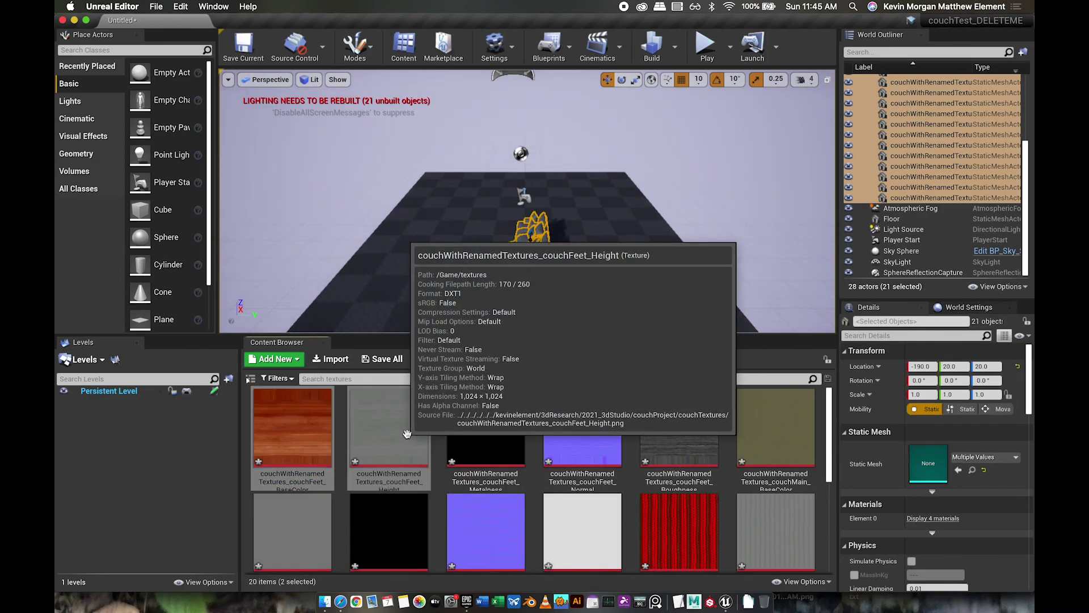
{"action": "left_click", "coordinate": [452, 437], "text": "shift"}
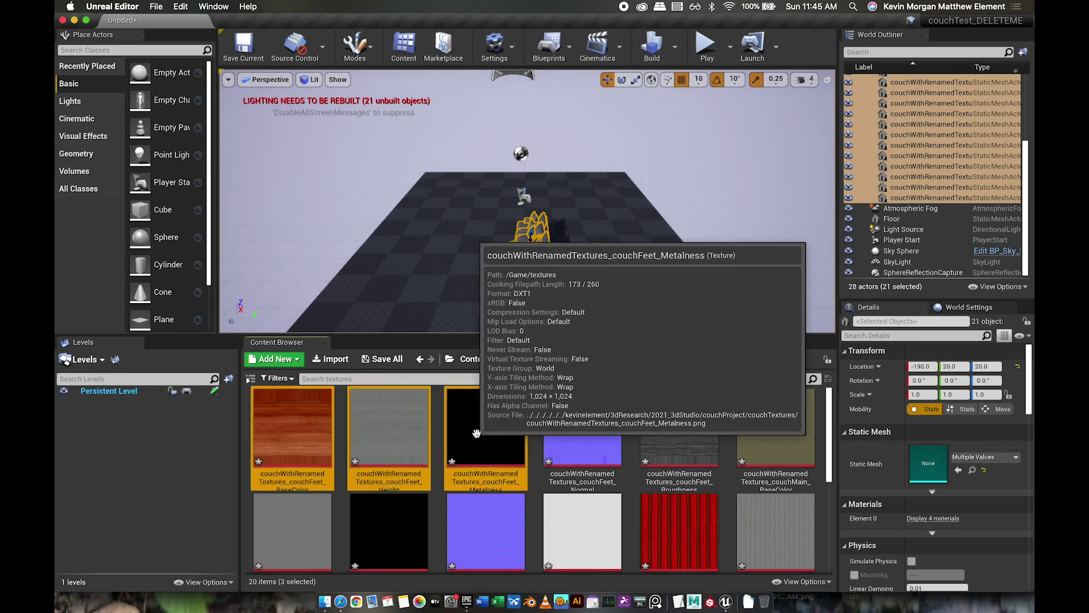
{"action": "left_click", "coordinate": [582, 435], "text": "shift"}
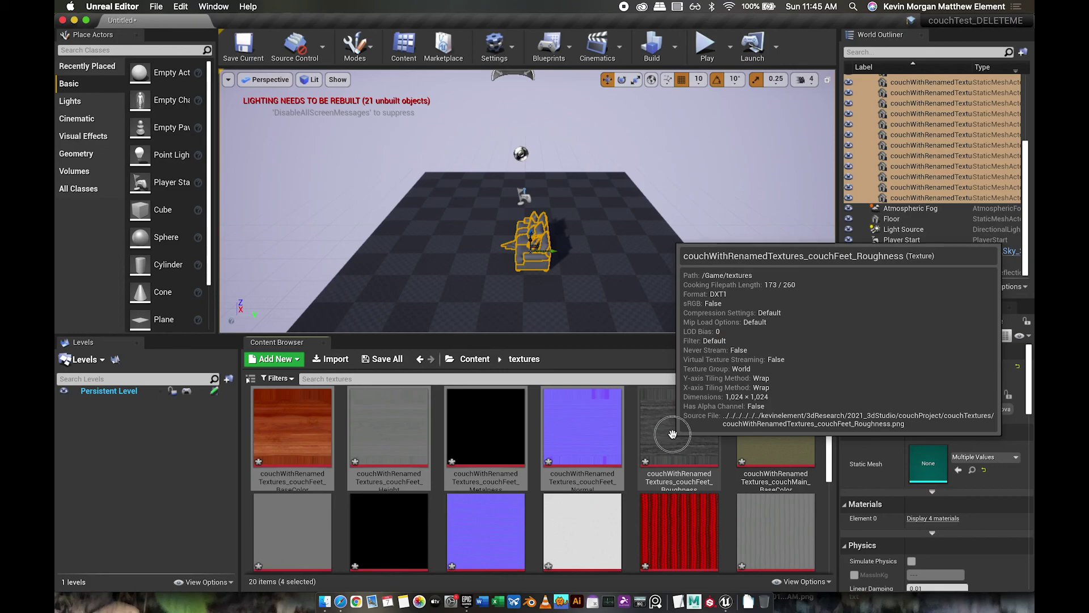
{"action": "left_click", "coordinate": [672, 434], "text": "shift"}
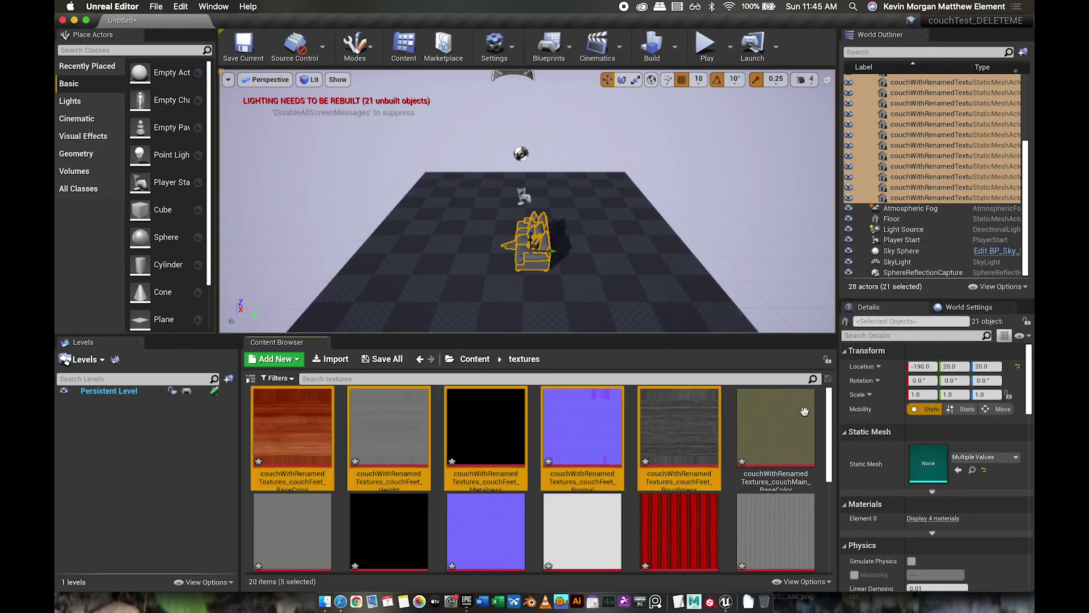
Narrow the level editor window to uncover the couchFeet material graph, keeping the selected couchFeet textures in view
{"action": "left_click_drag", "start_coordinate": [1032, 354], "coordinate": [599, 354]}
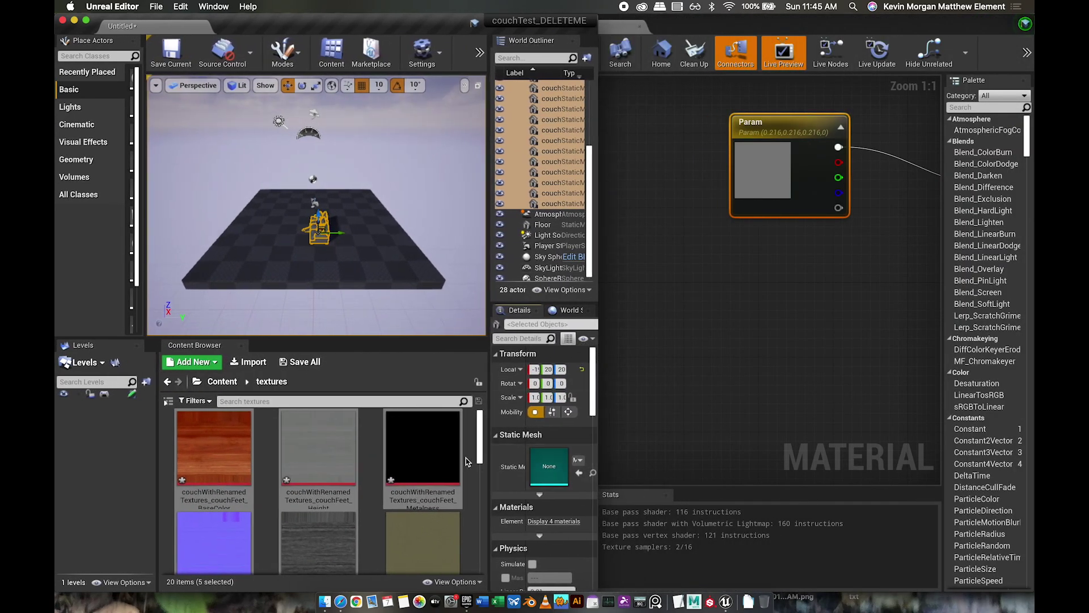
{"action": "left_click", "coordinate": [474, 438]}
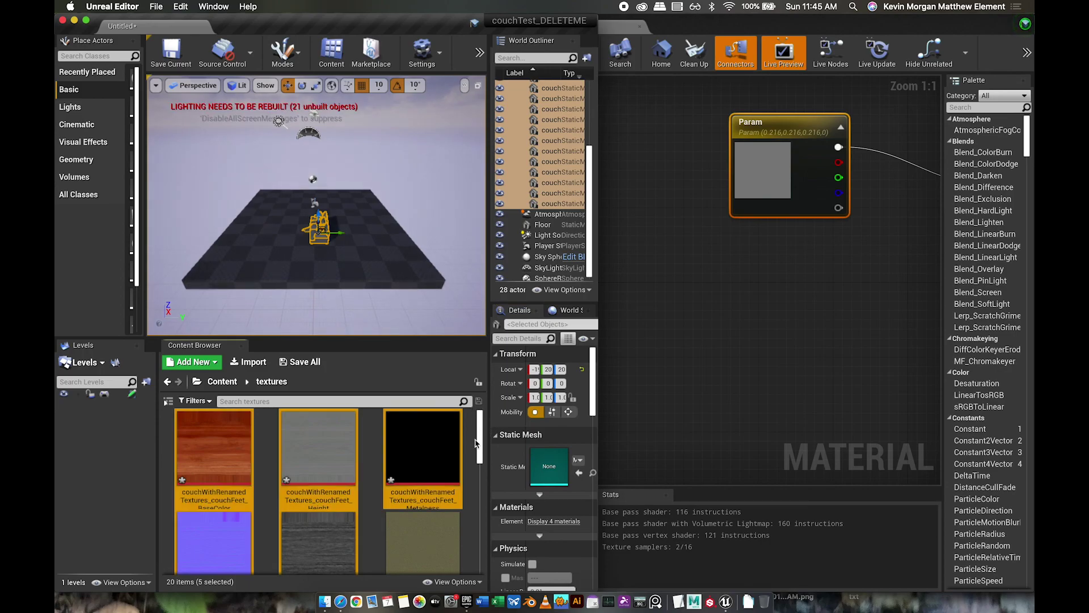
{"action": "scroll", "coordinate": [479, 439], "scroll_direction": "down", "scroll_amount": 5}
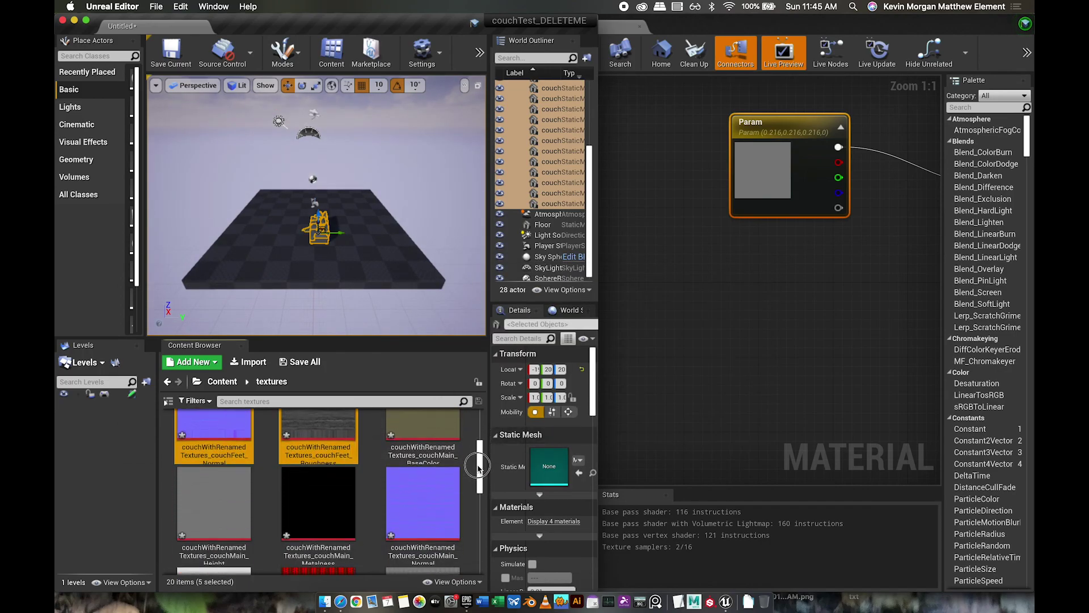
{"action": "scroll", "coordinate": [473, 438], "scroll_direction": "up", "scroll_amount": 5}
{"action": "scroll", "coordinate": [473, 438], "scroll_direction": "up", "scroll_amount": 1}
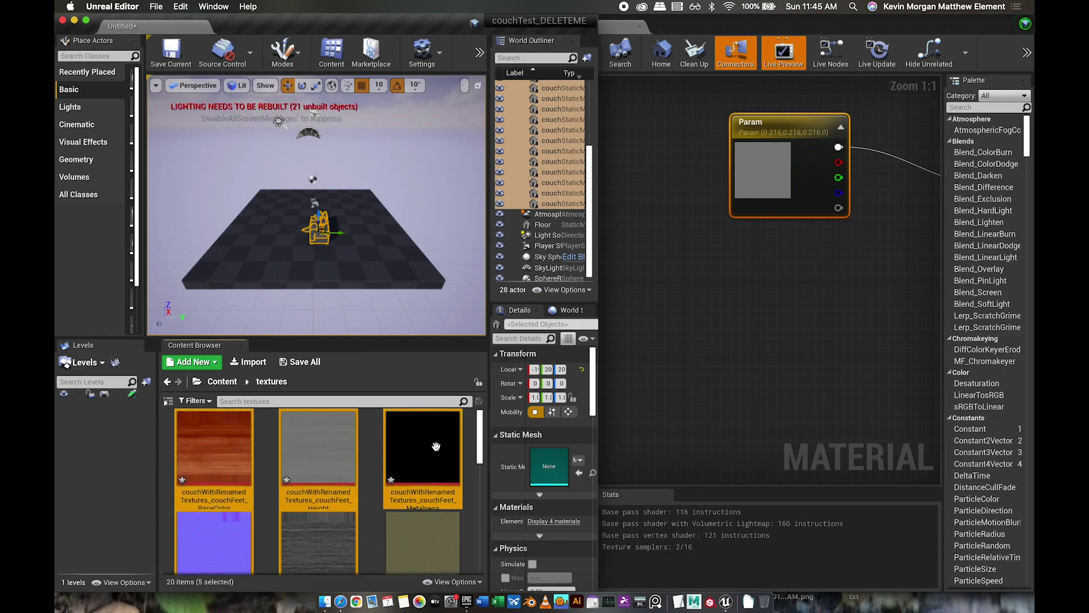
Add the five selected couchFeet textures to the couchFeet material graph as Texture Samples and delete the Param node
{"action": "left_click_drag", "start_coordinate": [420, 450], "coordinate": [651, 319]}
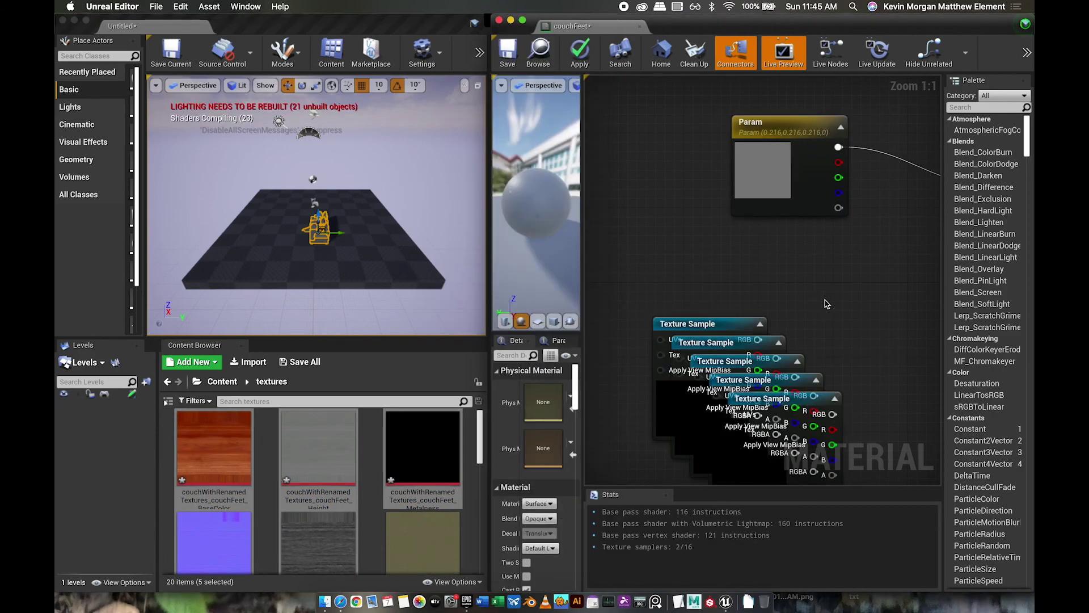
{"action": "left_click", "coordinate": [804, 120]}
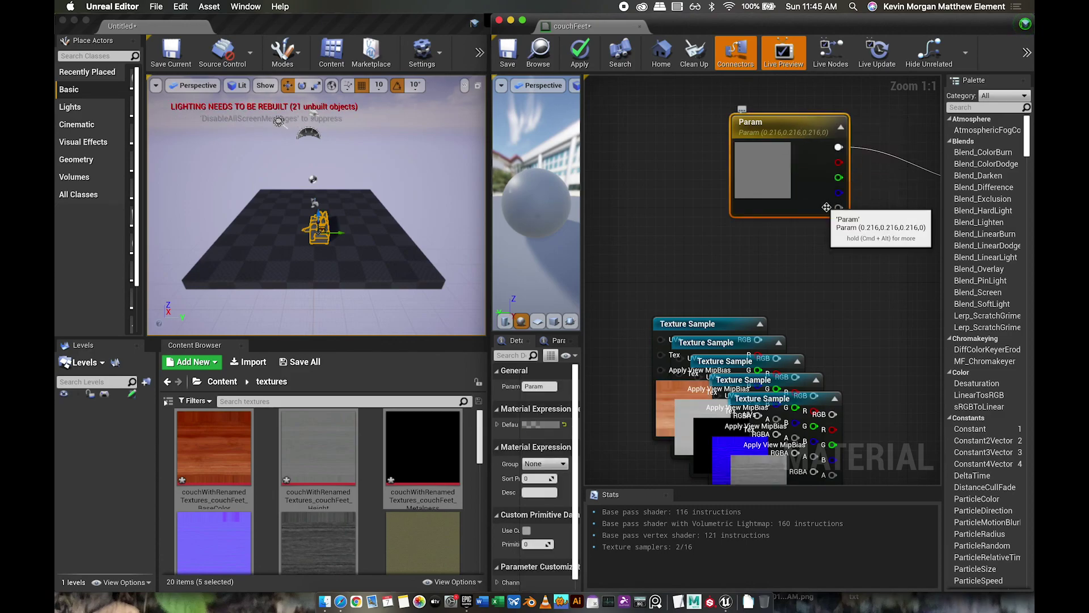
{"action": "key", "text": "Delete"}
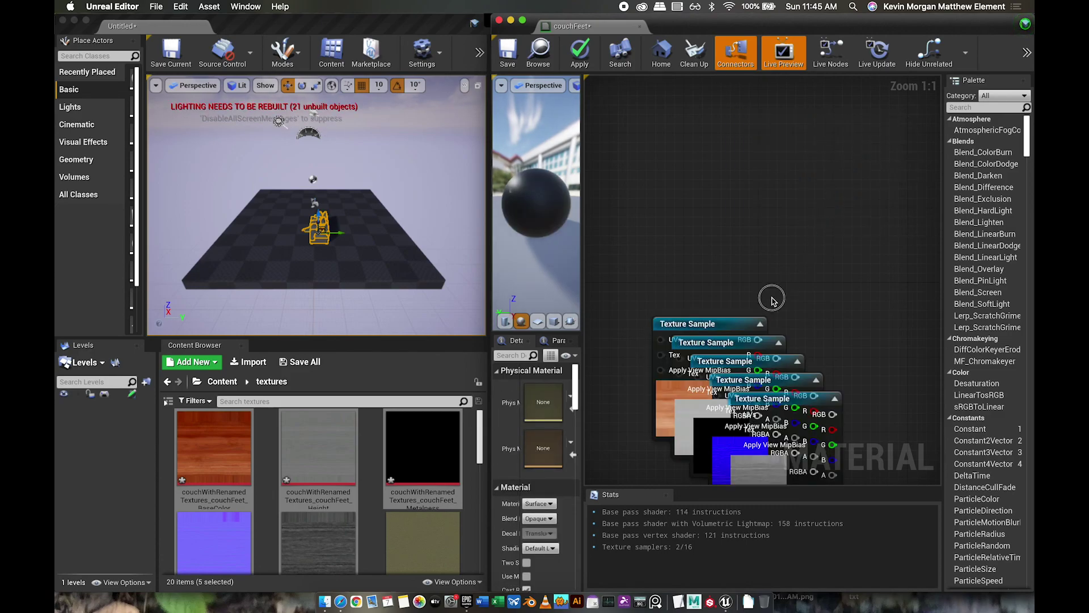
Maximize the material editor, place the wood base color Texture Sample above the others and connect its RGB output to Base Color
{"action": "left_click_drag", "start_coordinate": [732, 323], "coordinate": [755, 113]}
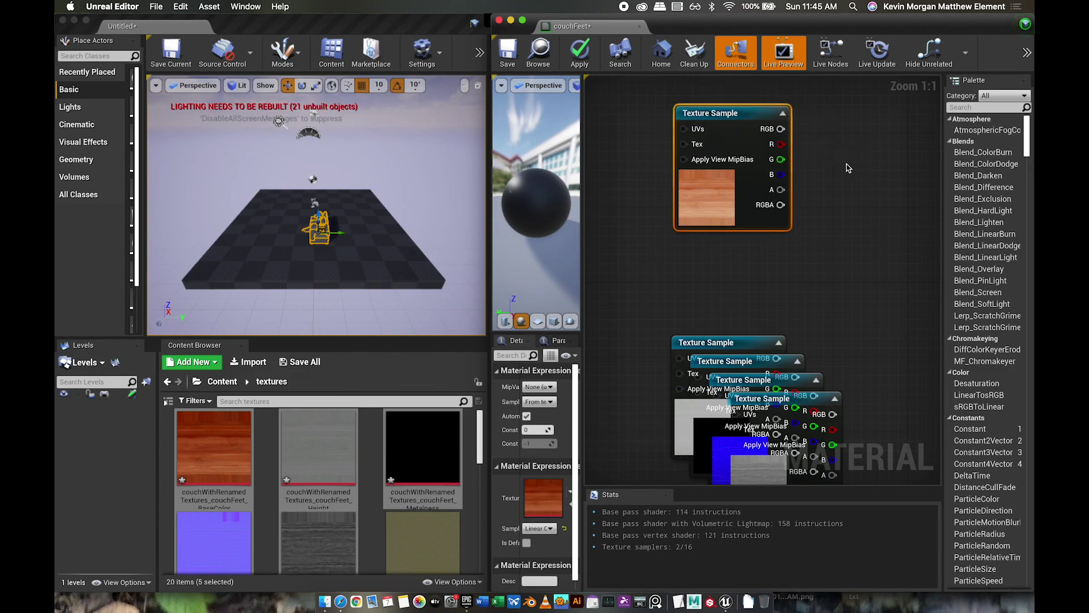
{"action": "double_click", "coordinate": [697, 23]}
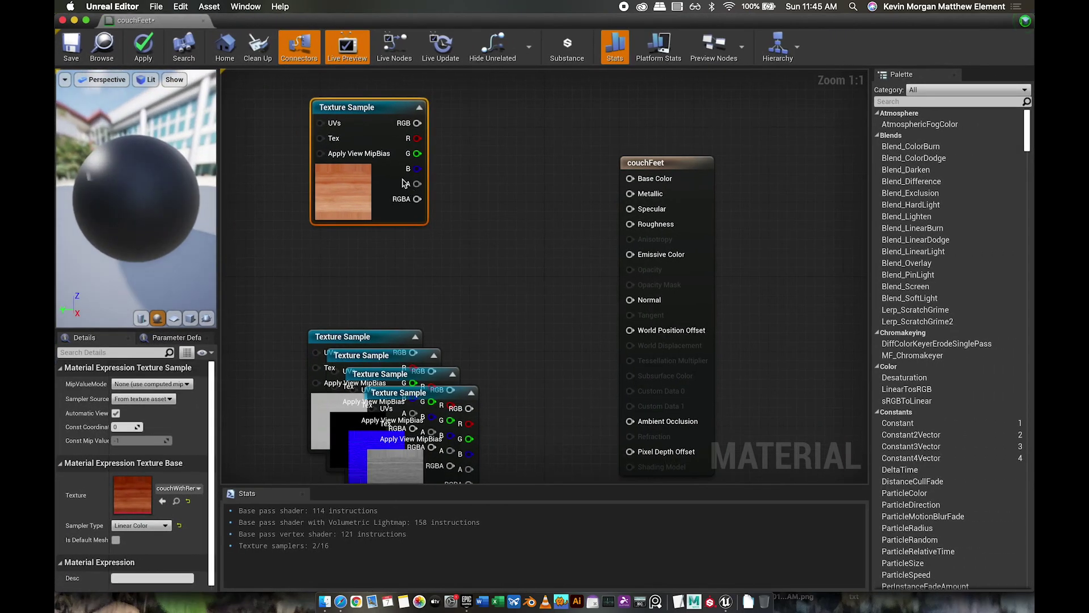
{"action": "left_click_drag", "start_coordinate": [379, 109], "coordinate": [440, 128]}
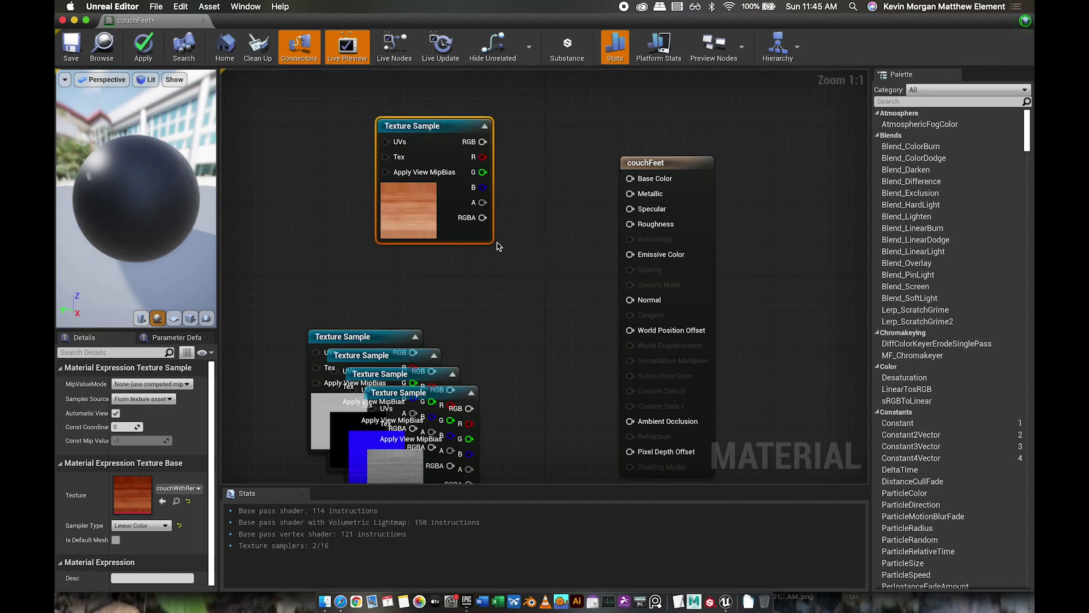
{"action": "mouse_move", "coordinate": [490, 242]}
{"action": "left_mouse_down"}
{"action": "mouse_move", "coordinate": [509, 253]}
{"action": "mouse_move", "coordinate": [483, 238]}
{"action": "left_mouse_up"}
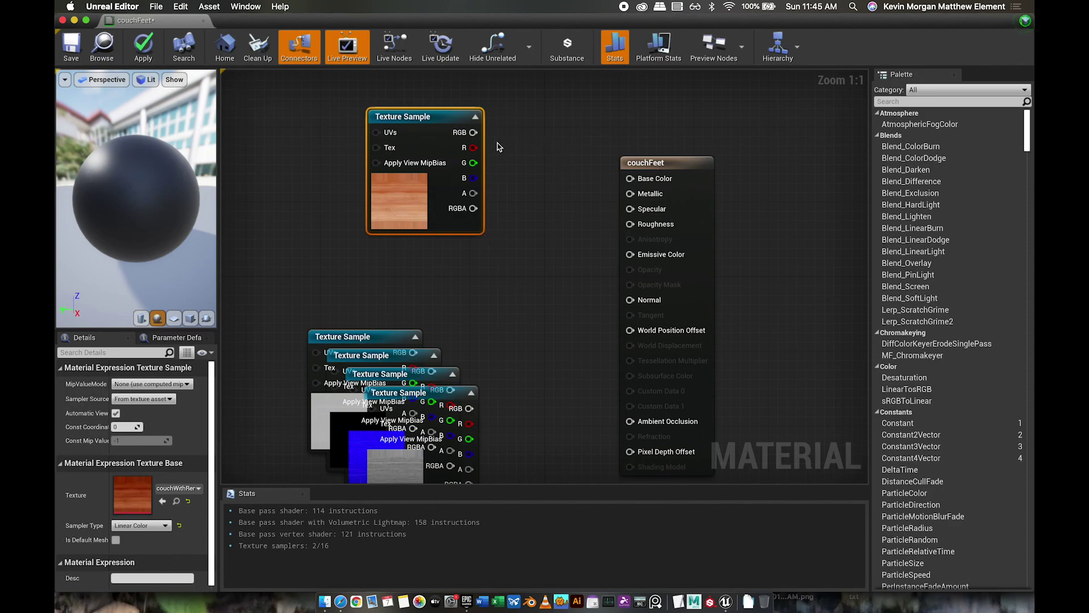
{"action": "left_click_drag", "start_coordinate": [473, 132], "coordinate": [631, 179]}
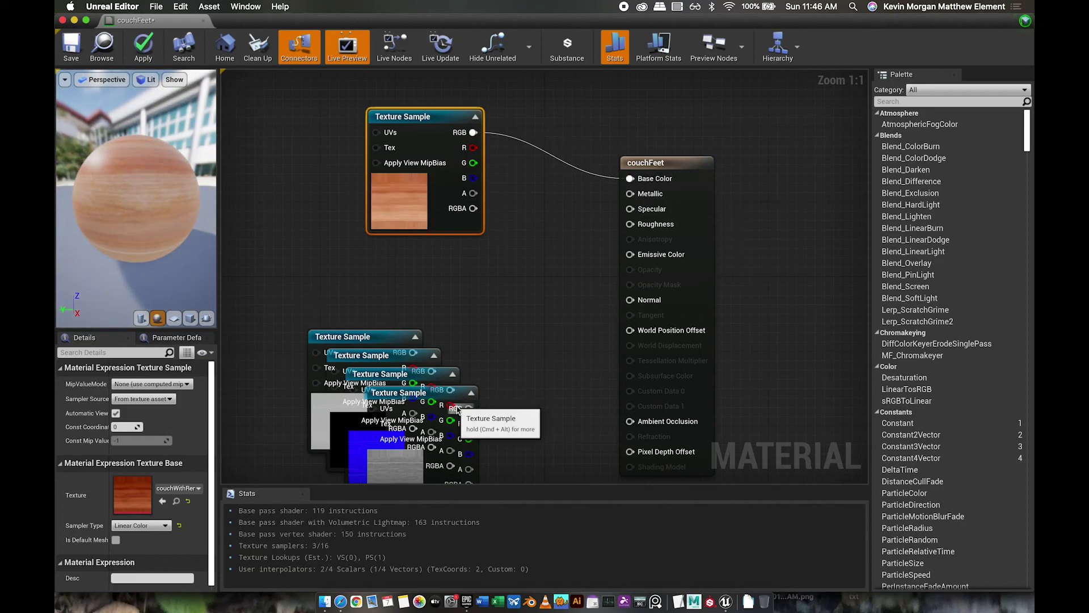
Arrange the height, metalness, normal and roughness Texture Samples in a single column beneath the base color one
{"action": "left_click_drag", "start_coordinate": [386, 342], "coordinate": [446, 254]}
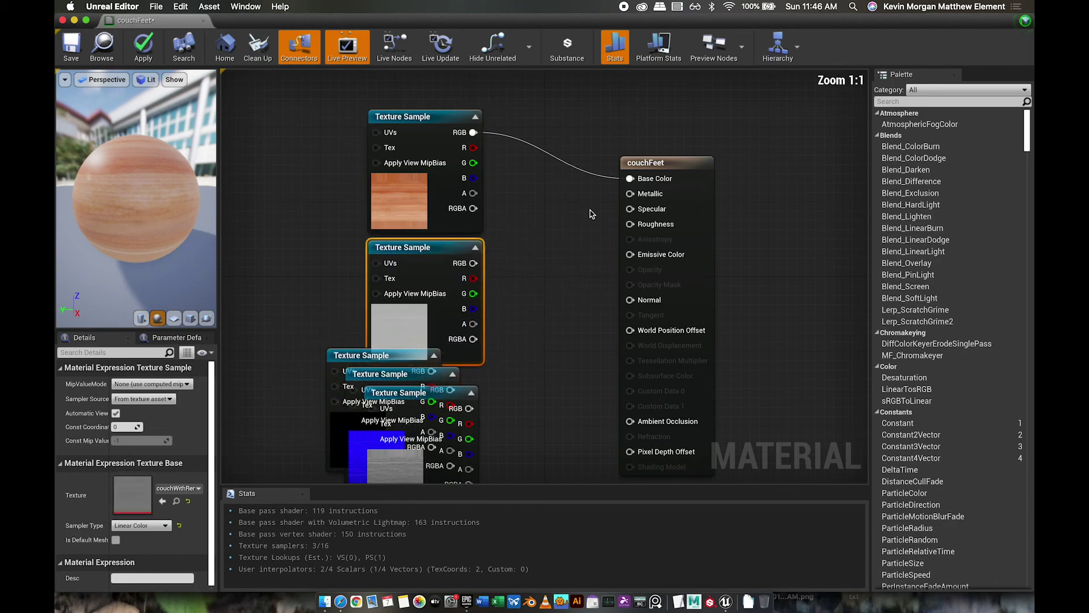
{"action": "scroll", "coordinate": [506, 184], "scroll_direction": "down", "scroll_amount": 2}
{"action": "mouse_move", "coordinate": [460, 136]}
{"action": "left_mouse_down"}
{"action": "mouse_move", "coordinate": [460, 76]}
{"action": "mouse_move", "coordinate": [462, 129]}
{"action": "left_mouse_up"}
{"action": "left_click_drag", "start_coordinate": [459, 343], "coordinate": [458, 227]}
{"action": "left_click_drag", "start_coordinate": [433, 421], "coordinate": [462, 319]}
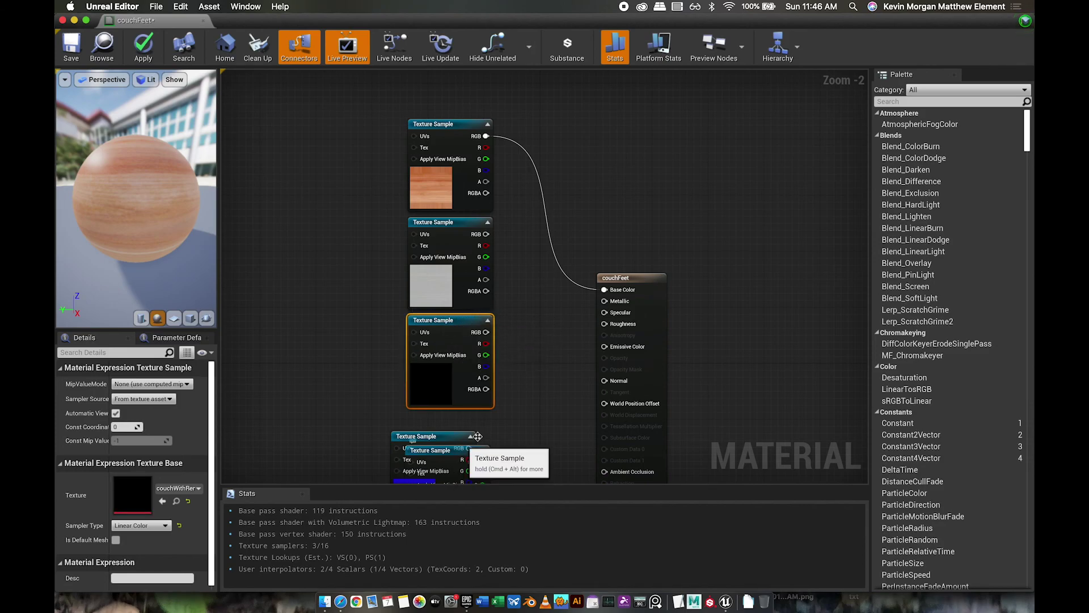
{"action": "scroll", "coordinate": [517, 425], "scroll_direction": "down", "scroll_amount": 3}
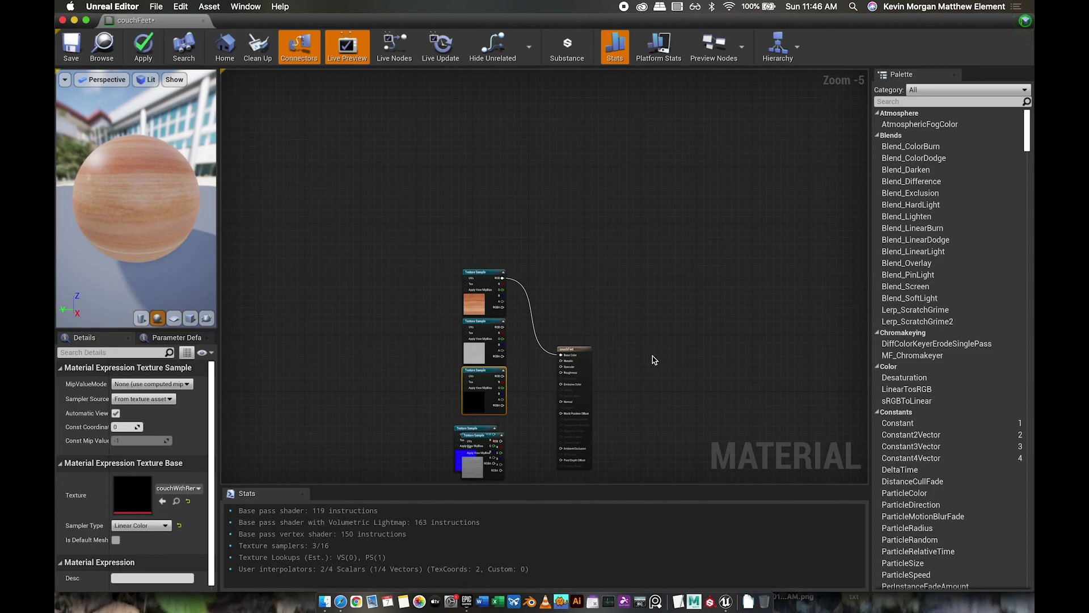
{"action": "right_click_drag", "start_coordinate": [653, 368], "coordinate": [674, 202]}
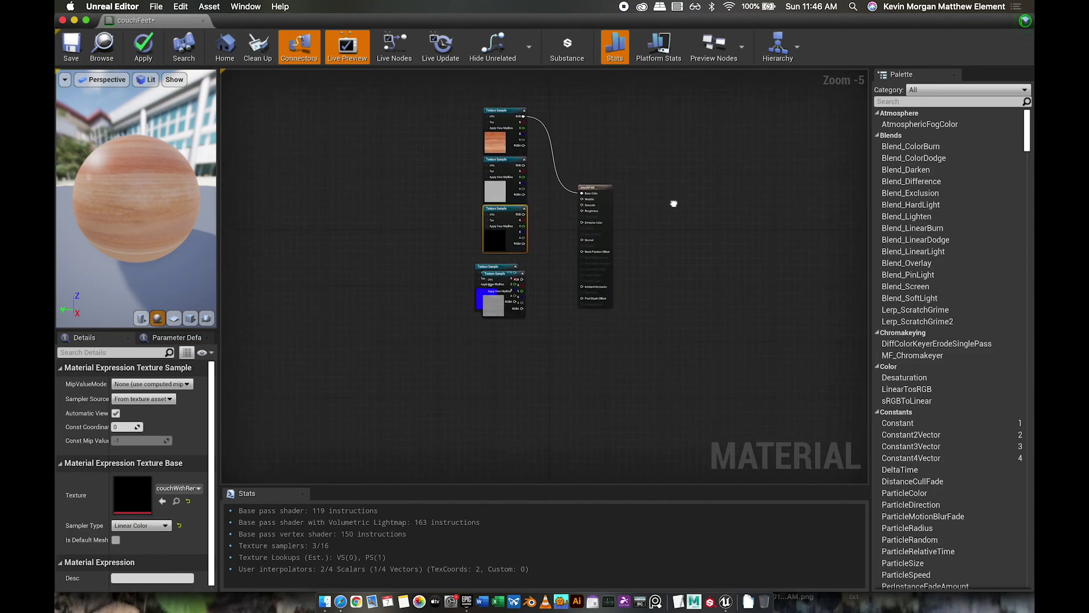
{"action": "left_click_drag", "start_coordinate": [498, 282], "coordinate": [494, 338]}
{"action": "left_click", "coordinate": [504, 276]}
{"action": "left_click_drag", "start_coordinate": [503, 276], "coordinate": [507, 273]}
{"action": "left_click_drag", "start_coordinate": [493, 343], "coordinate": [497, 321]}
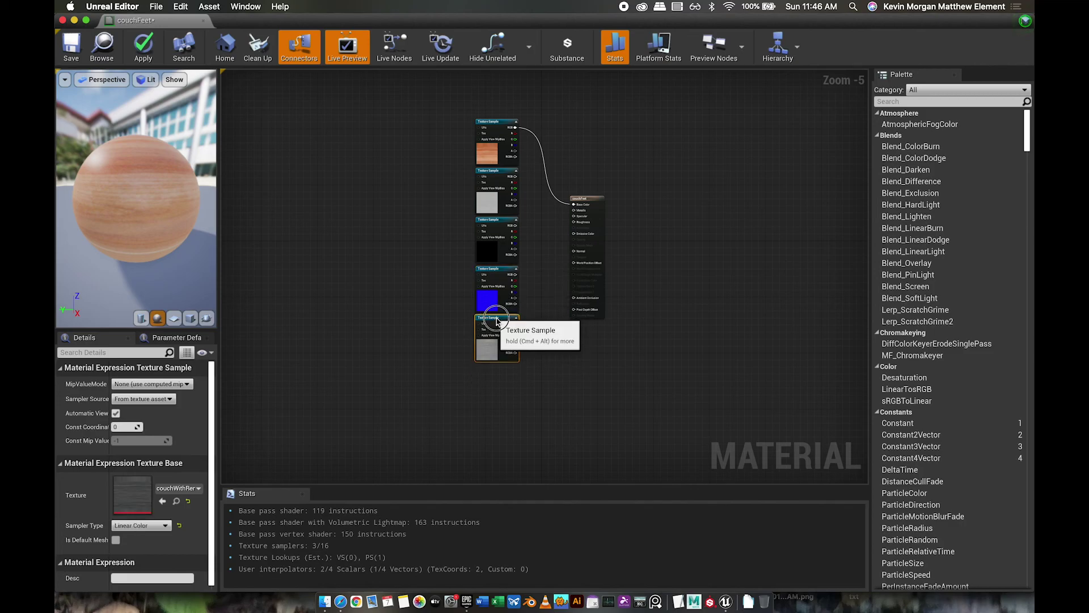
Connect the roughness texture's RGB output to Roughness and the normal texture's RGB output to Normal on couchFeet
{"action": "scroll", "coordinate": [545, 315], "scroll_direction": "up", "scroll_amount": 5}
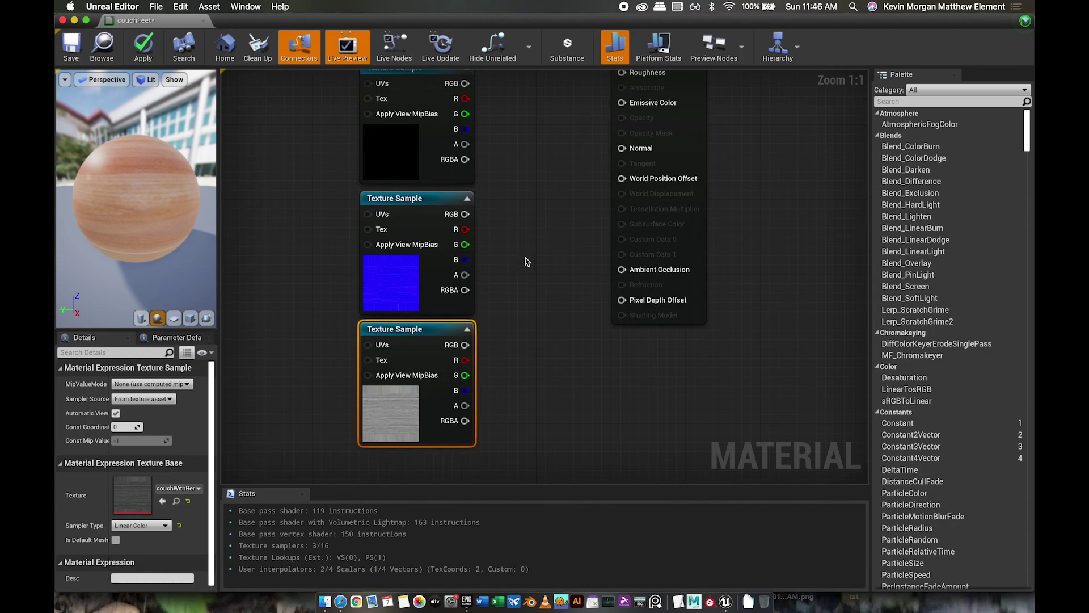
{"action": "left_click_drag", "start_coordinate": [465, 345], "coordinate": [621, 222]}
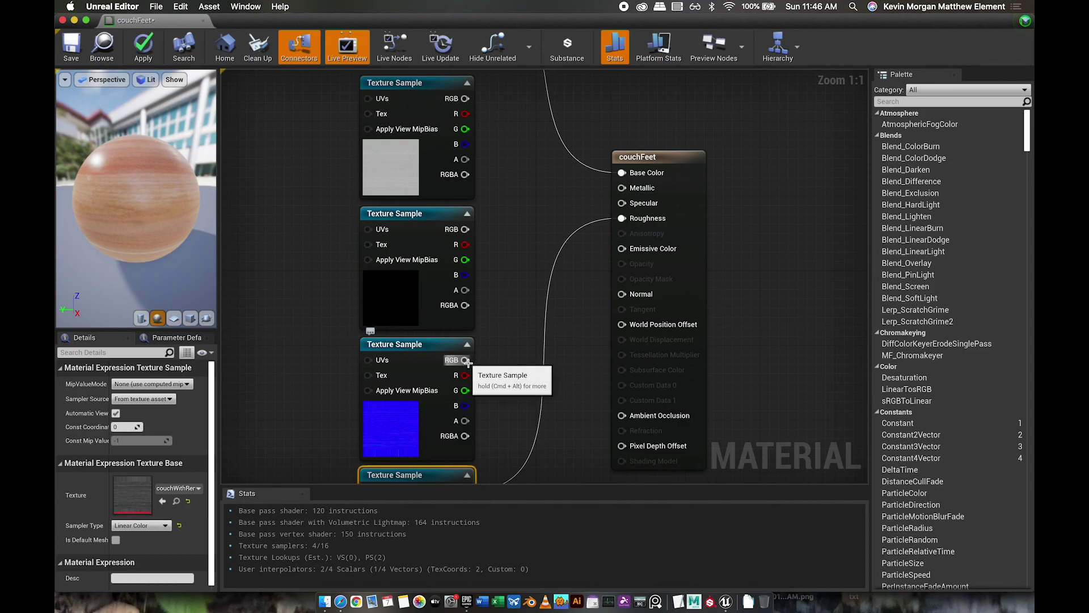
{"action": "left_click_drag", "start_coordinate": [467, 359], "coordinate": [622, 294]}
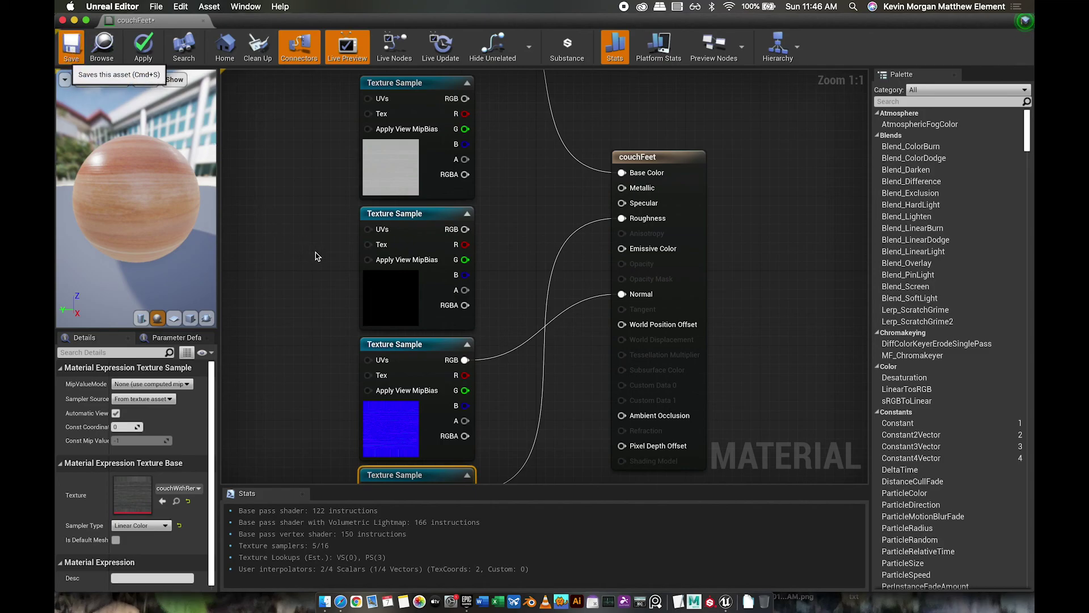
Save the couchFeet material and close its editor
{"action": "key", "text": "super+s"}
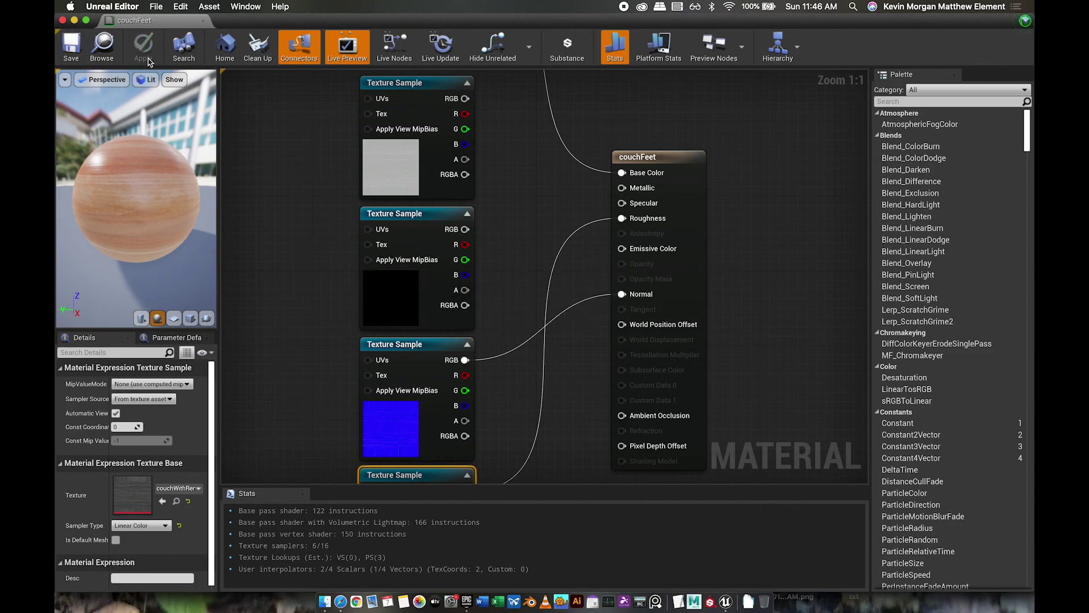
{"action": "left_click", "coordinate": [63, 20]}
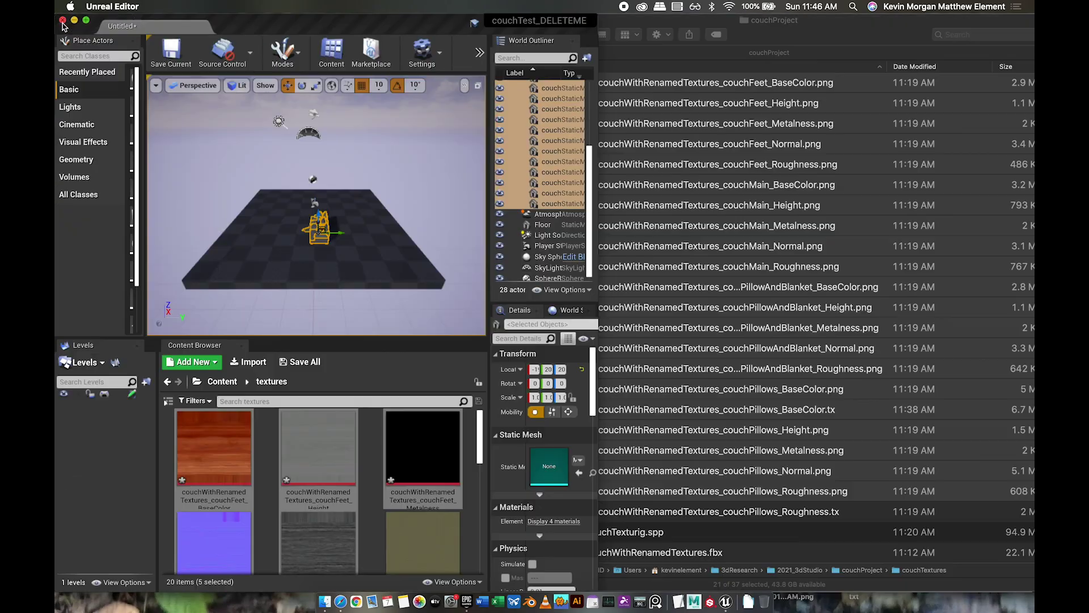
Examine the wood material on the couch's feet up close in the level viewport
{"action": "scroll", "coordinate": [307, 273], "scroll_direction": "up", "scroll_amount": 3}
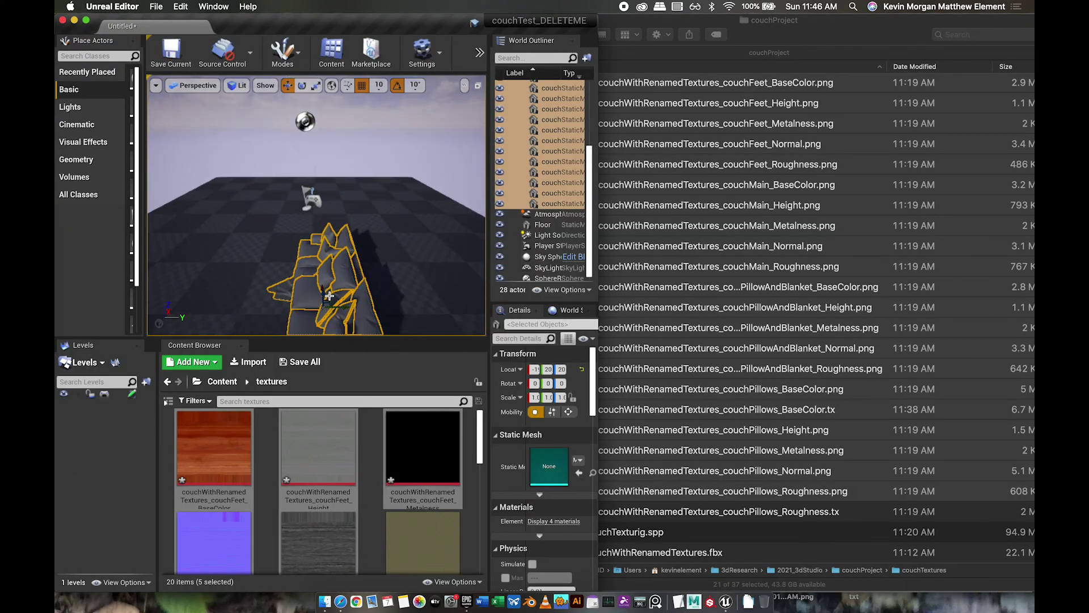
{"action": "key", "text": "f"}
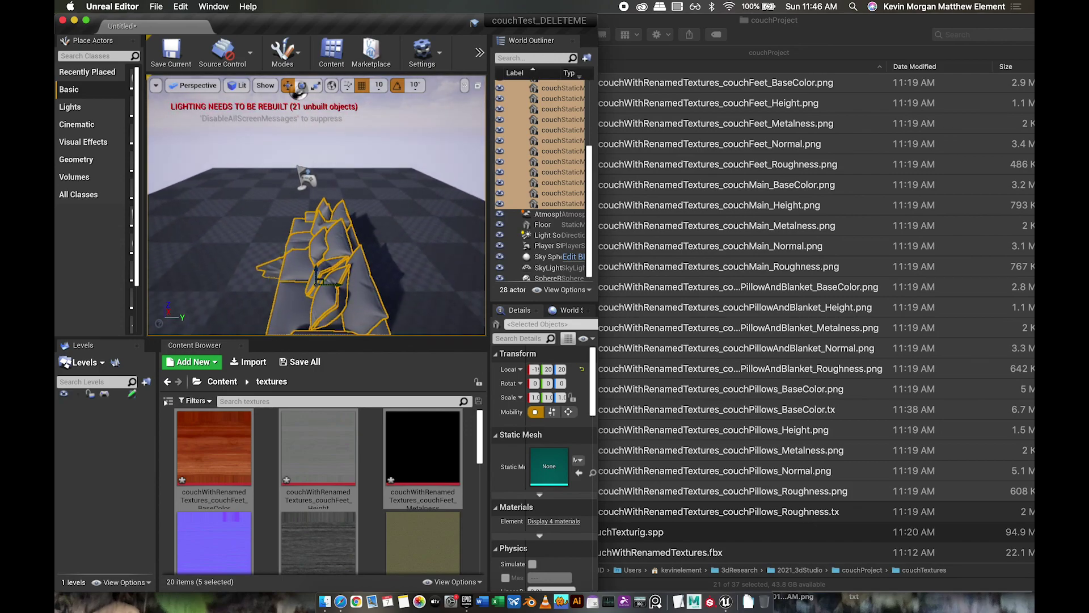
{"action": "scroll", "coordinate": [373, 259], "scroll_direction": "up", "scroll_amount": 5}
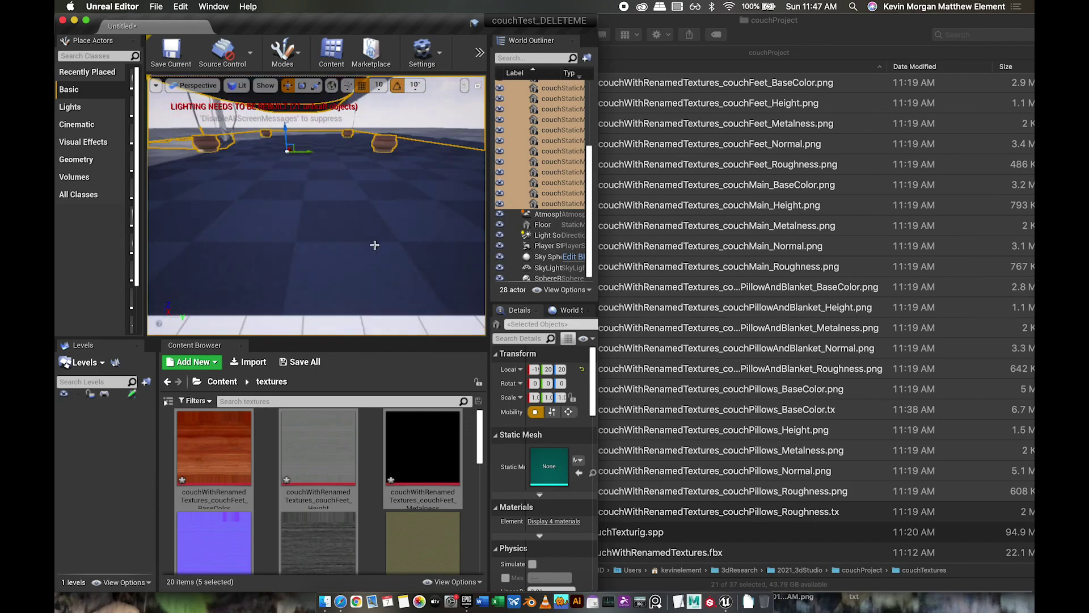
{"action": "scroll", "coordinate": [373, 258], "scroll_direction": "down", "scroll_amount": 5}
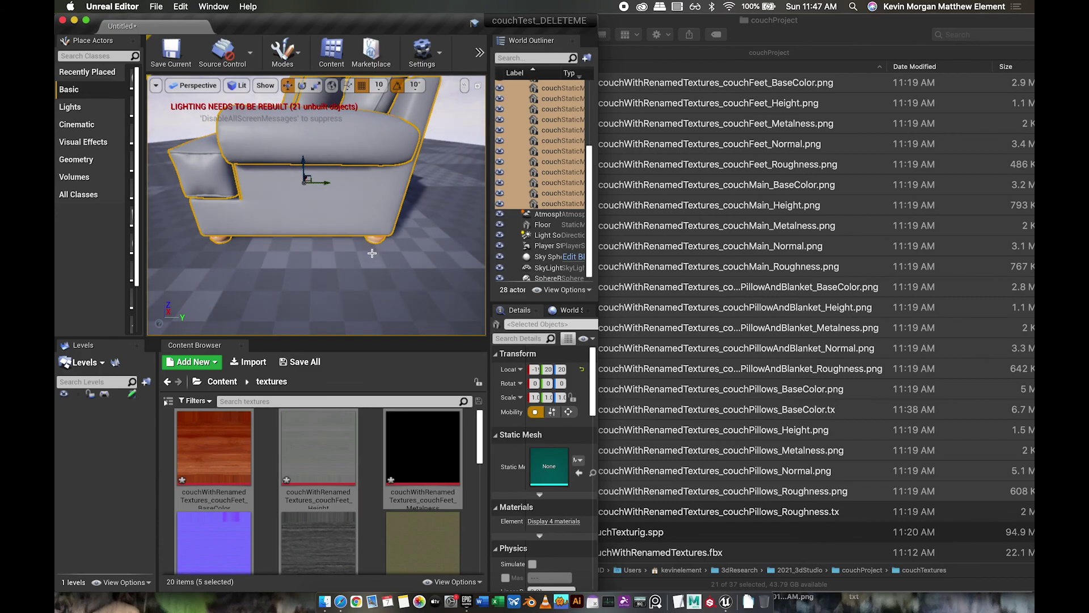
{"action": "mouse_move", "coordinate": [306, 223]}
{"action": "left_mouse_down"}
{"action": "mouse_move", "coordinate": [307, 204]}
{"action": "mouse_move", "coordinate": [311, 222]}
{"action": "left_mouse_up"}
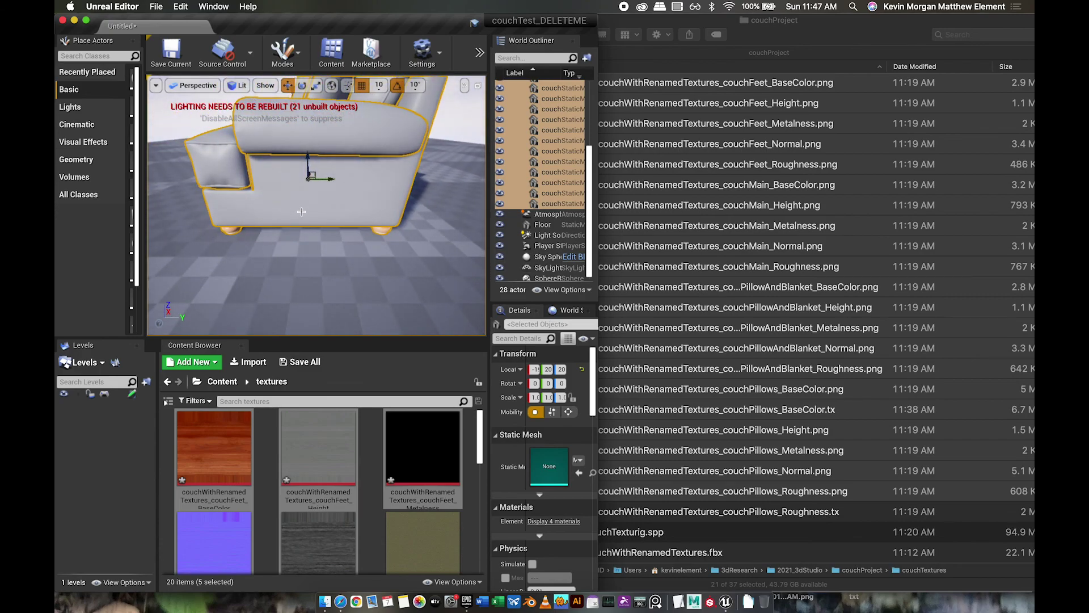
{"action": "left_click_drag", "start_coordinate": [320, 208], "coordinate": [349, 208]}
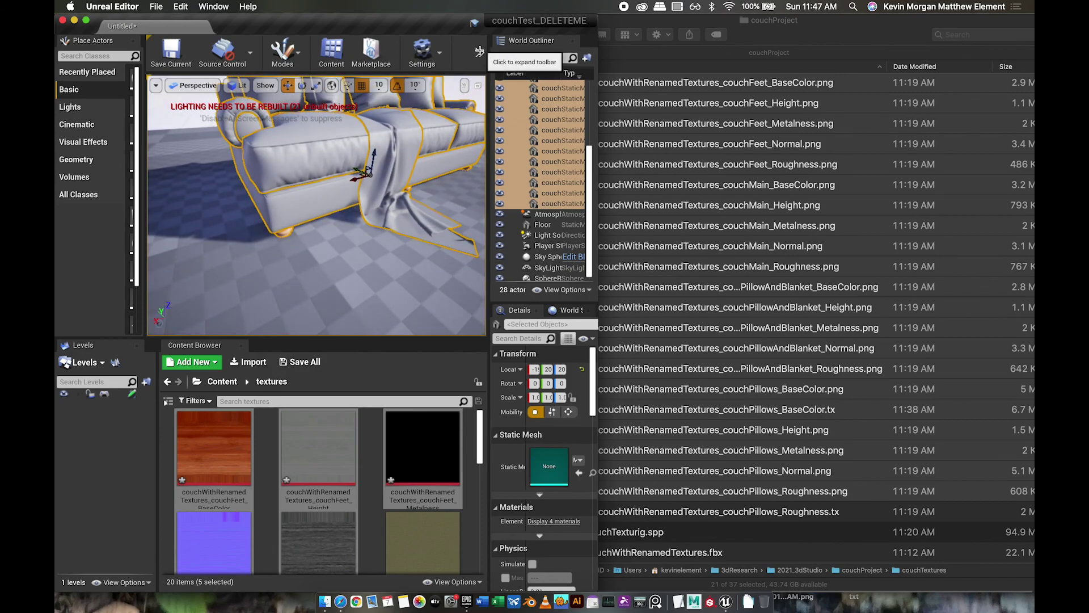
Close the couchProject Finder window and maximize the Unreal level editor
{"action": "left_click", "coordinate": [800, 38]}
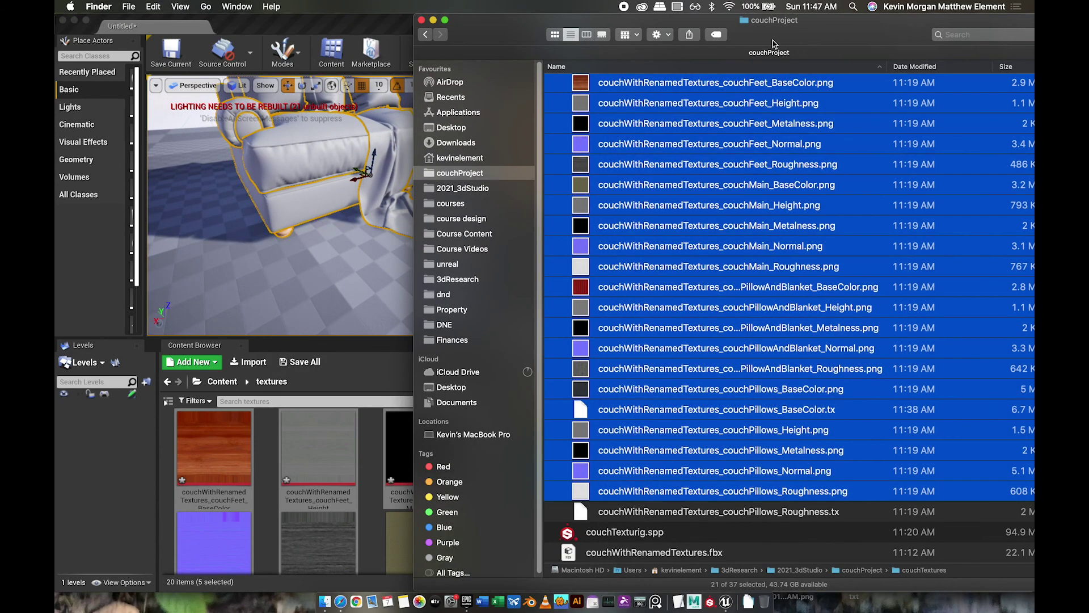
{"action": "left_click", "coordinate": [422, 21]}
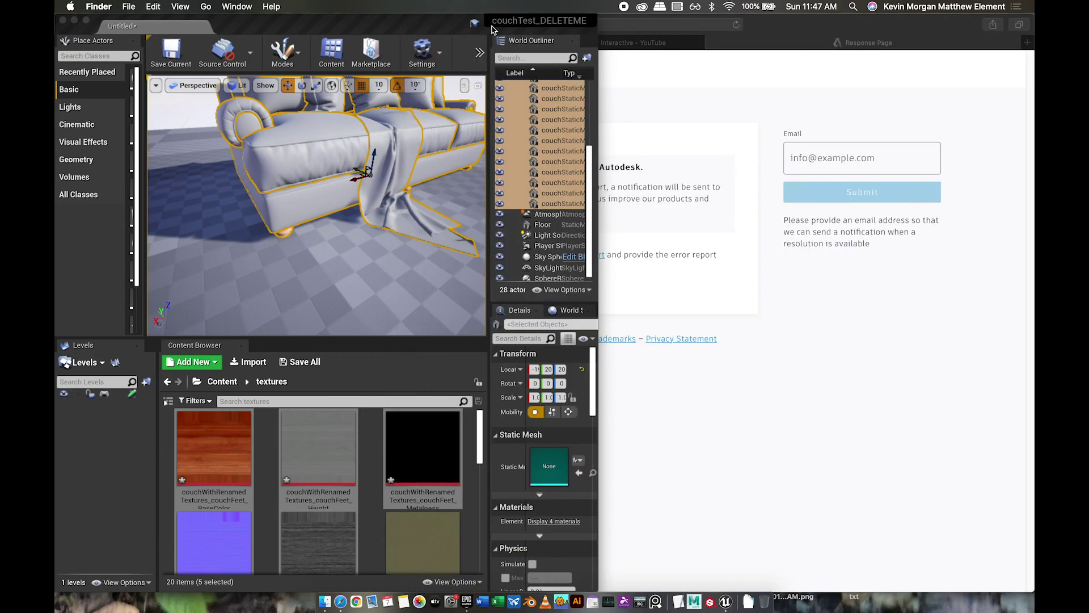
{"action": "double_click", "coordinate": [411, 29]}
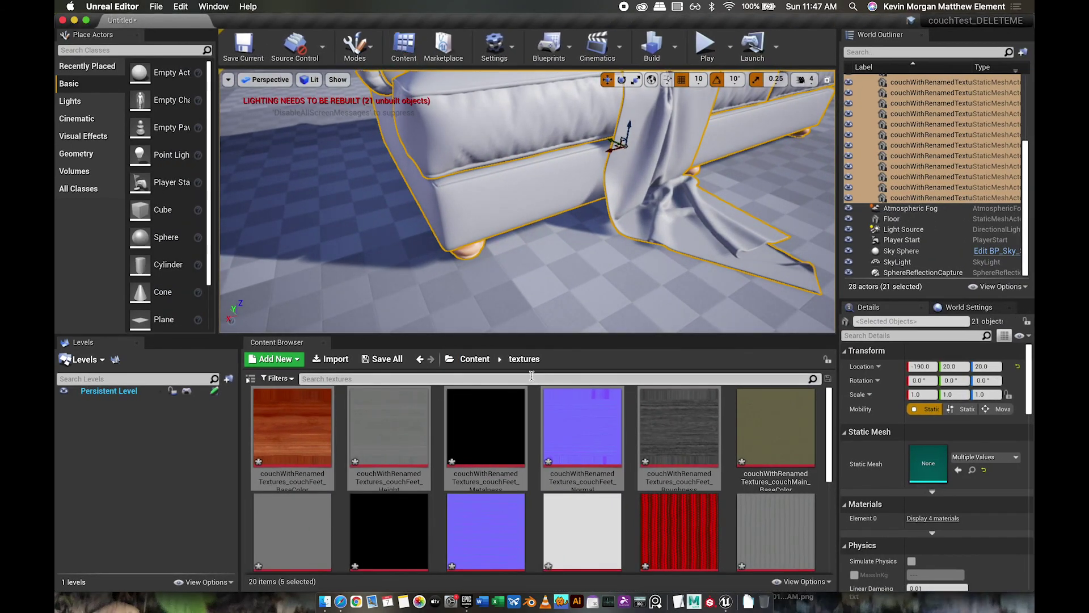
Go to the props folder in the Content Browser and open the couchMain material
{"action": "left_click", "coordinate": [474, 359]}
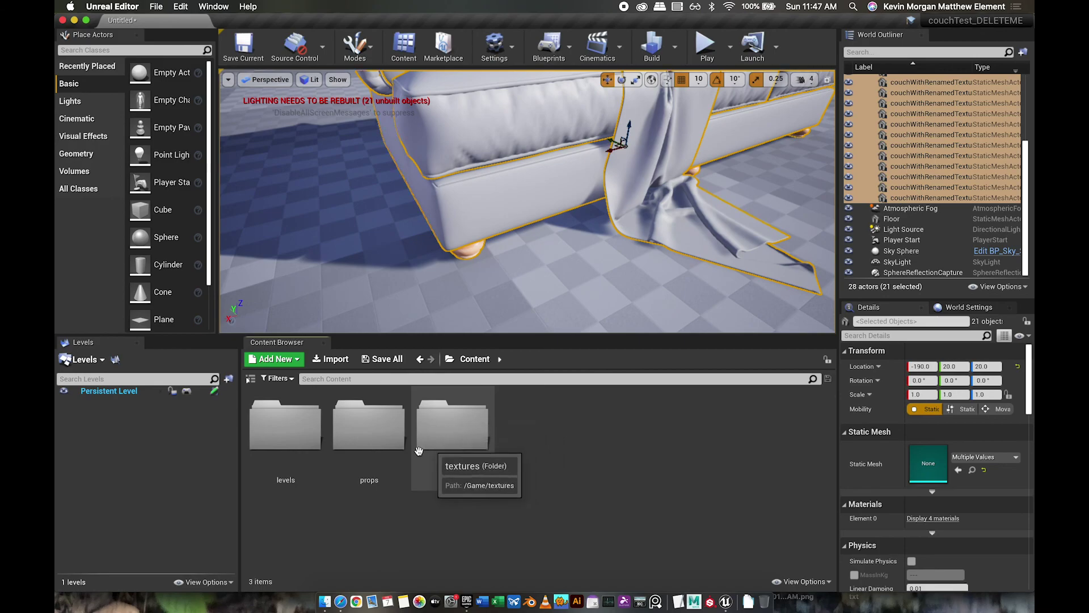
{"action": "double_click", "coordinate": [366, 439]}
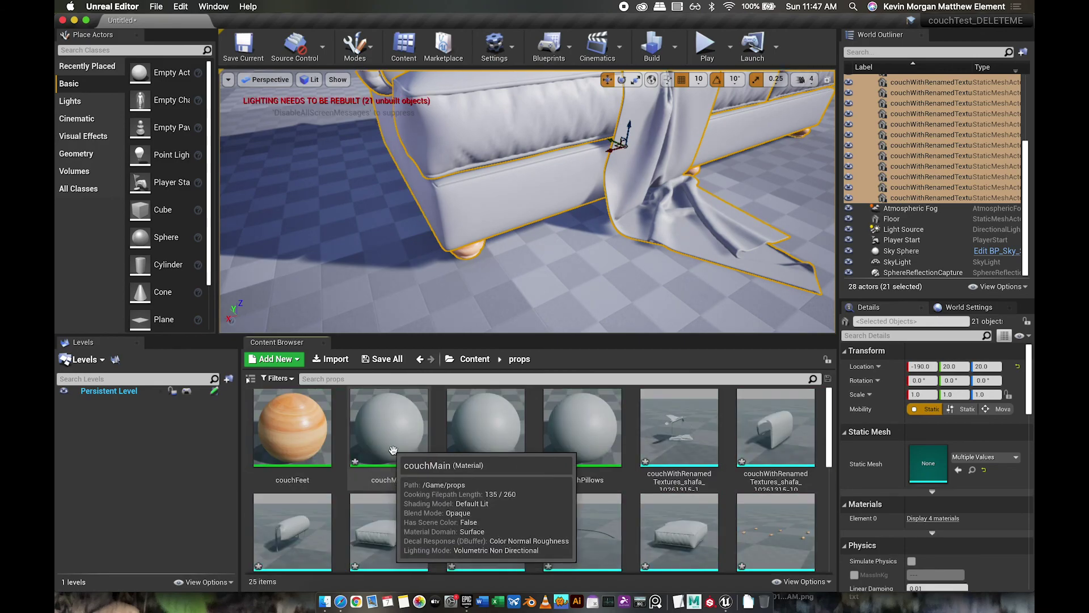
{"action": "scroll", "coordinate": [559, 229], "scroll_direction": "down", "scroll_amount": 3}
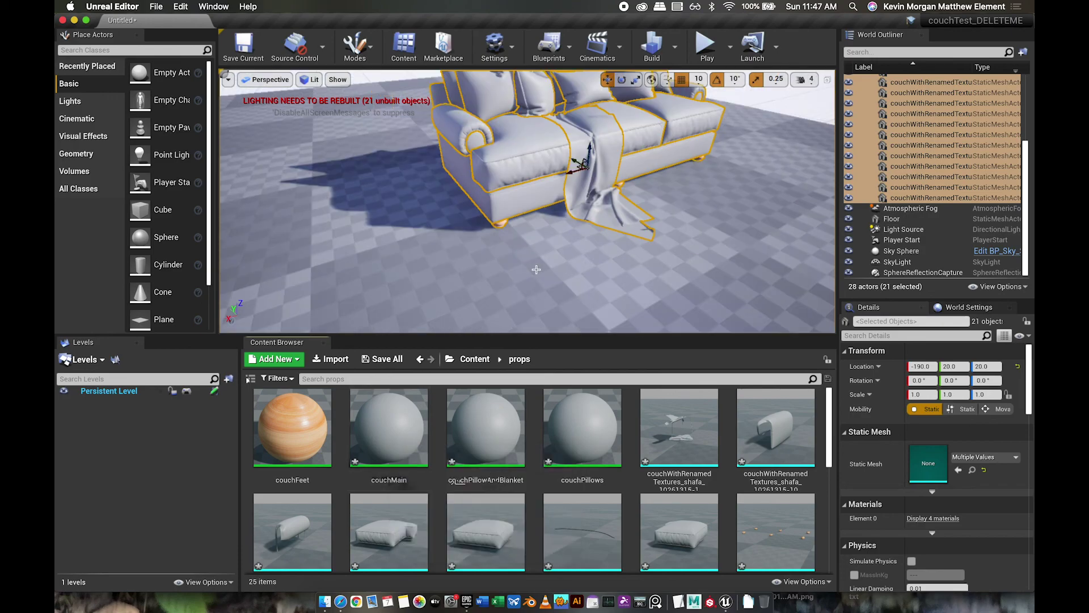
{"action": "scroll", "coordinate": [559, 230], "scroll_direction": "up", "scroll_amount": 2}
{"action": "scroll", "coordinate": [582, 182], "scroll_direction": "down", "scroll_amount": 3}
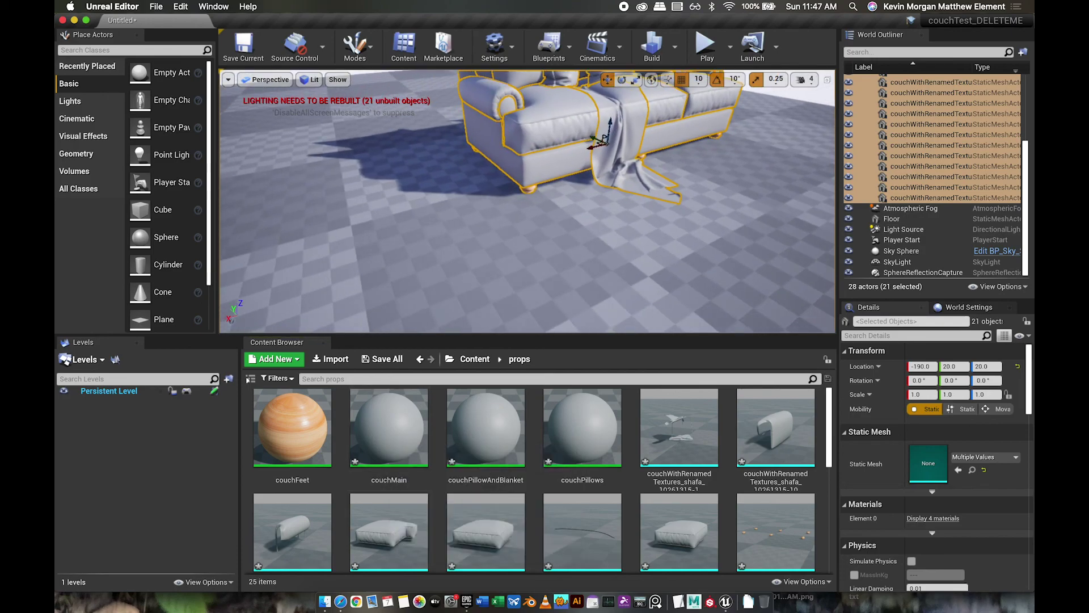
{"action": "double_click", "coordinate": [382, 426]}
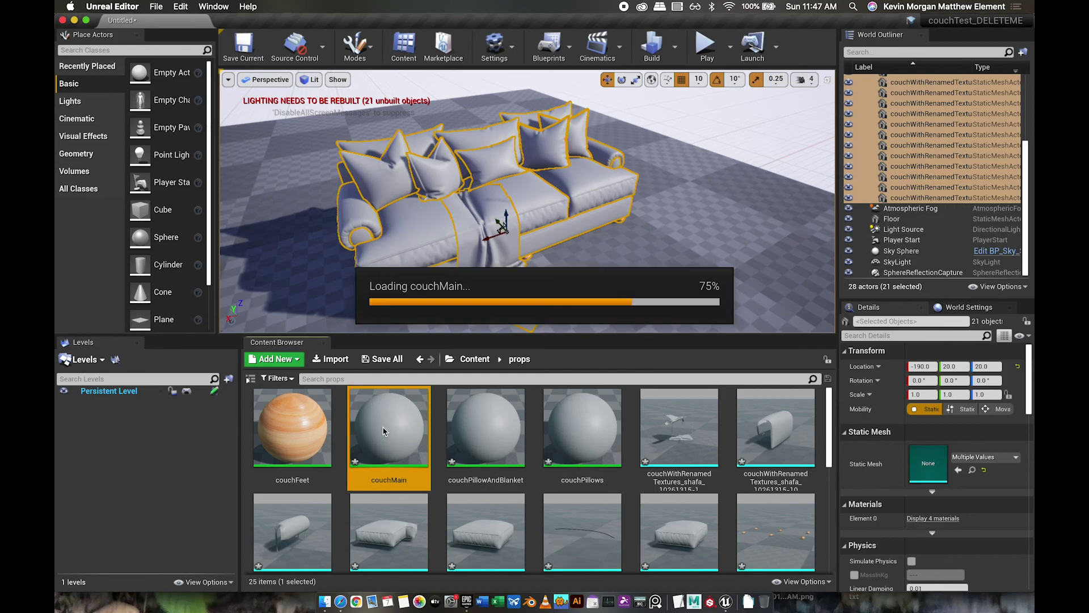
Delete the Param node from the couchMain material graph and move its window aside to bring the level editor forward
{"action": "left_click_drag", "start_coordinate": [598, 312], "coordinate": [521, 146]}
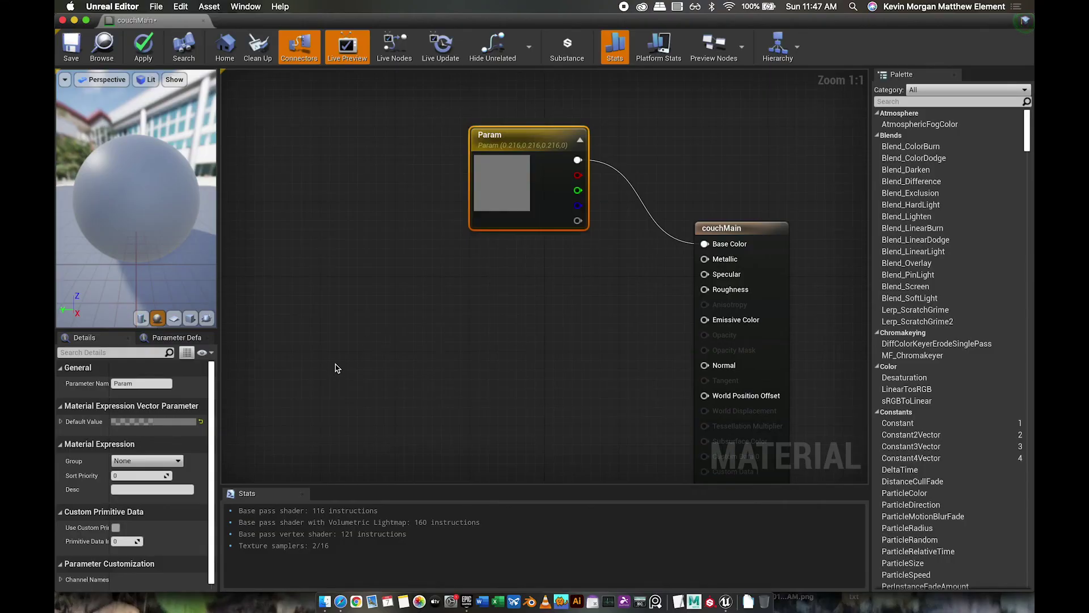
{"action": "left_click_drag", "start_coordinate": [545, 147], "coordinate": [535, 100]}
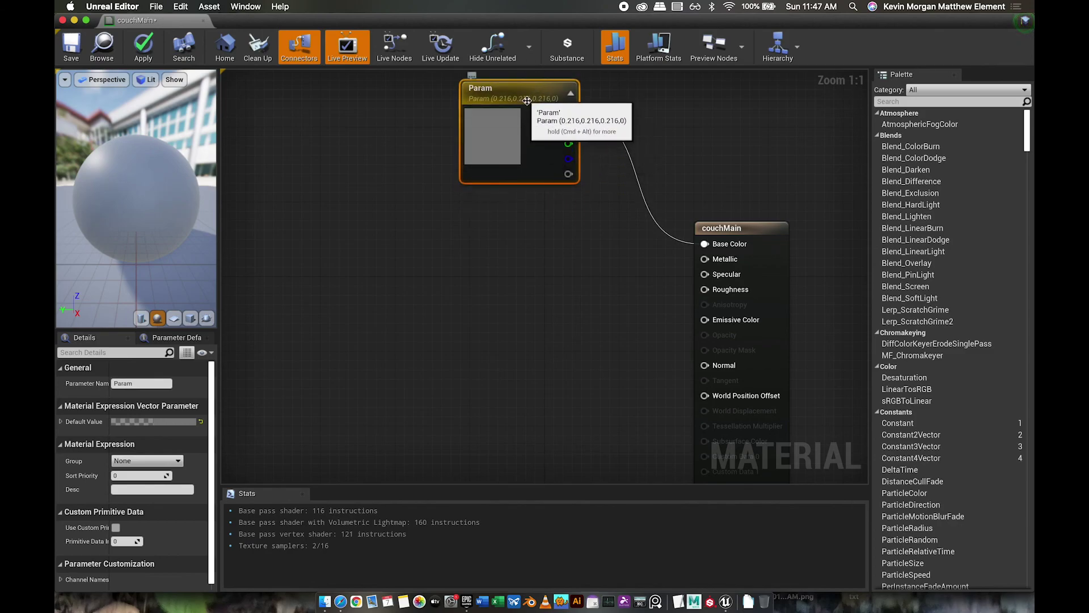
{"action": "key", "text": "Delete"}
{"action": "left_click_drag", "start_coordinate": [427, 20], "coordinate": [986, 12]}
{"action": "left_click", "coordinate": [798, 188]}
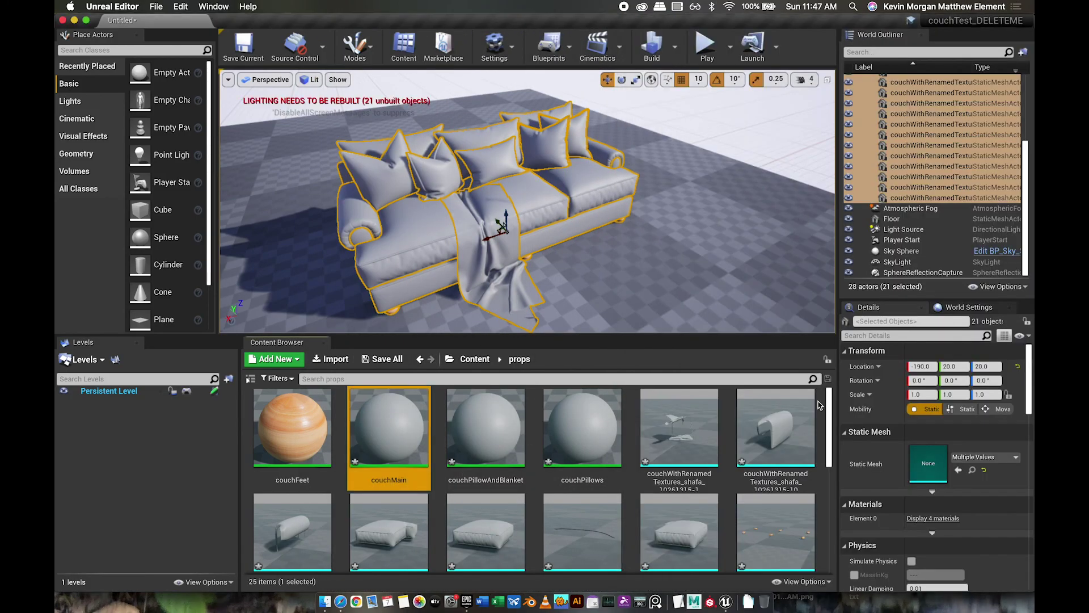
Go to the textures folder in the Content Browser and enlarge the browser area to show more of the textures
{"action": "left_click", "coordinate": [476, 359]}
{"action": "left_click", "coordinate": [472, 448]}
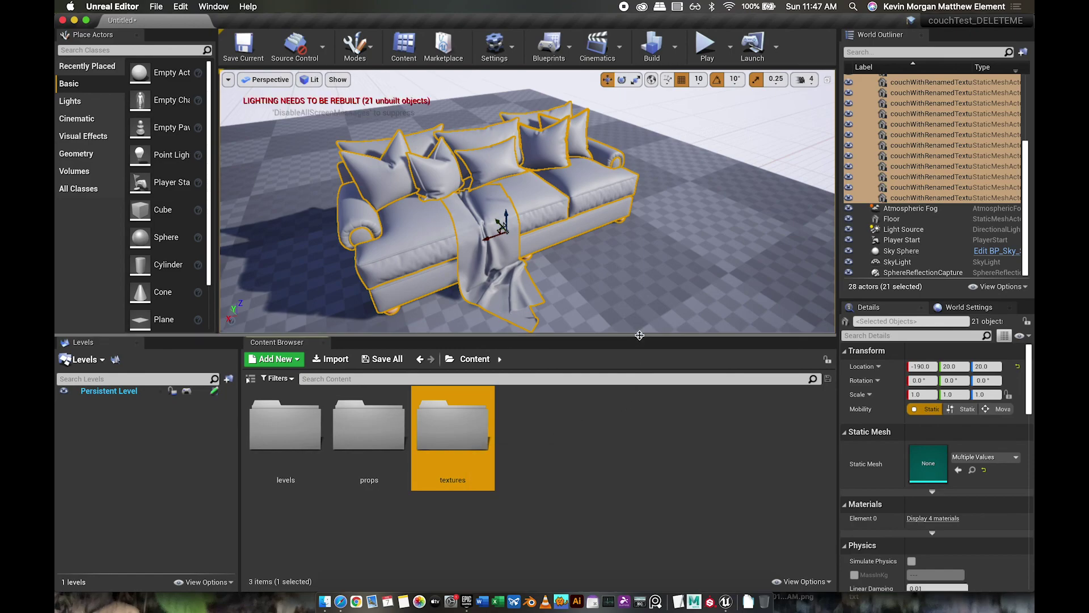
{"action": "double_click", "coordinate": [460, 437]}
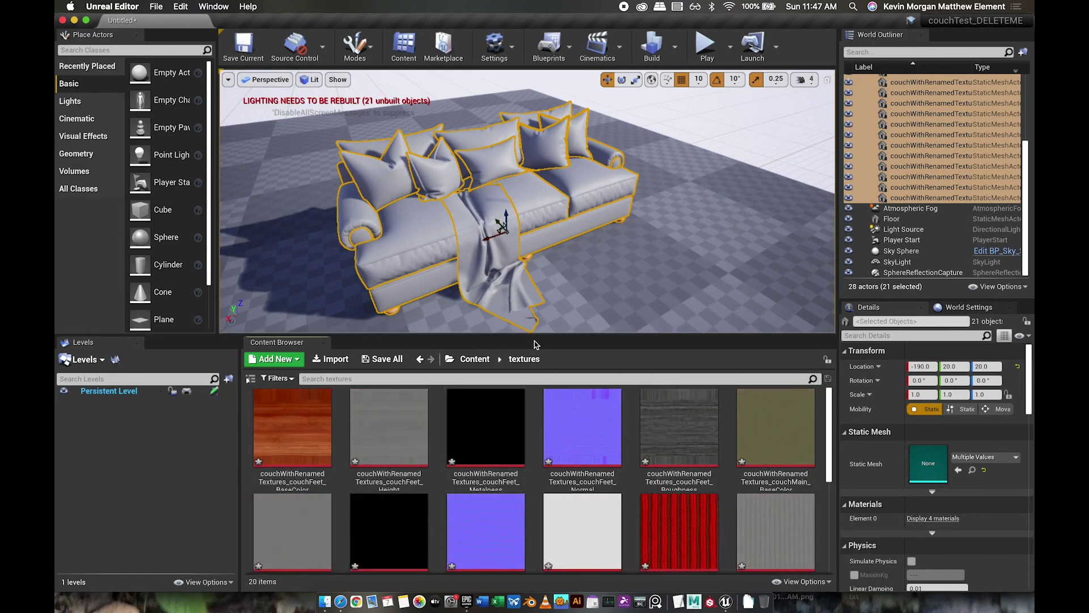
{"action": "left_click_drag", "start_coordinate": [538, 337], "coordinate": [538, 212]}
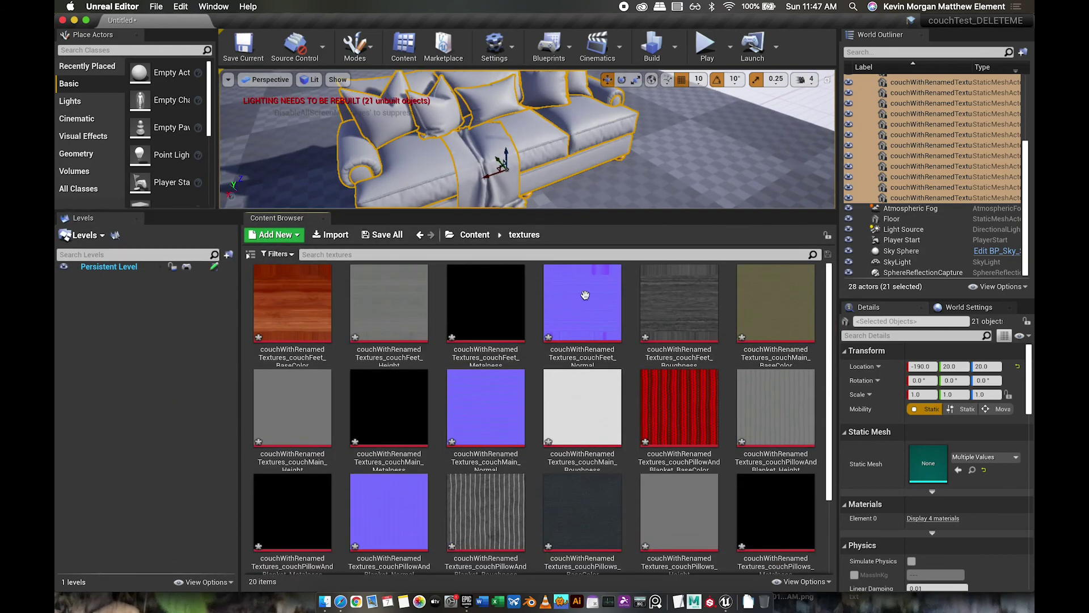
{"action": "scroll", "coordinate": [828, 416], "scroll_direction": "down", "scroll_amount": 3}
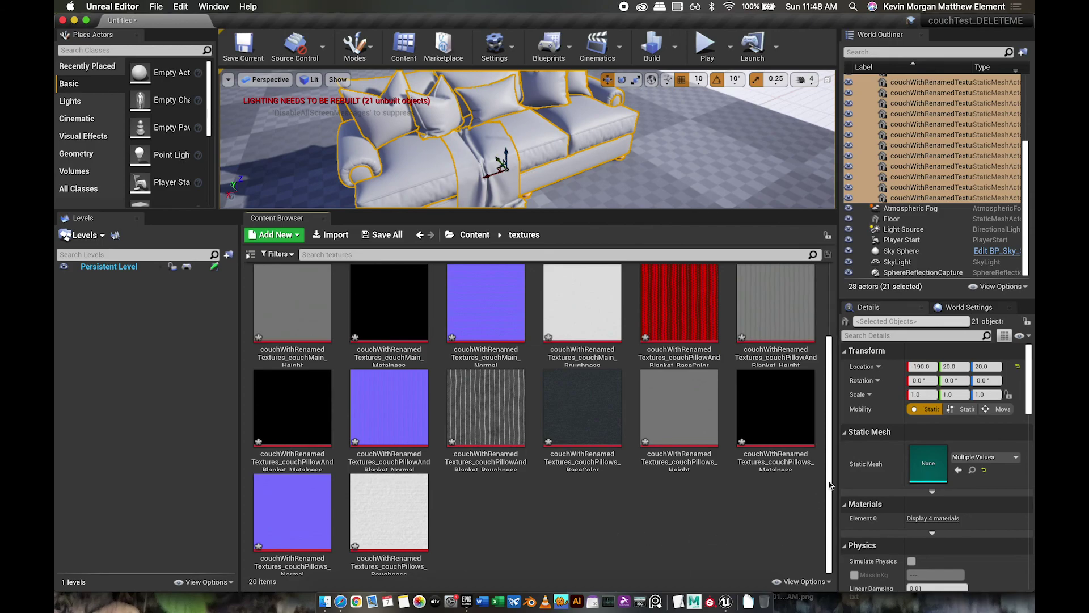
{"action": "scroll", "coordinate": [680, 454], "scroll_direction": "up", "scroll_amount": 2}
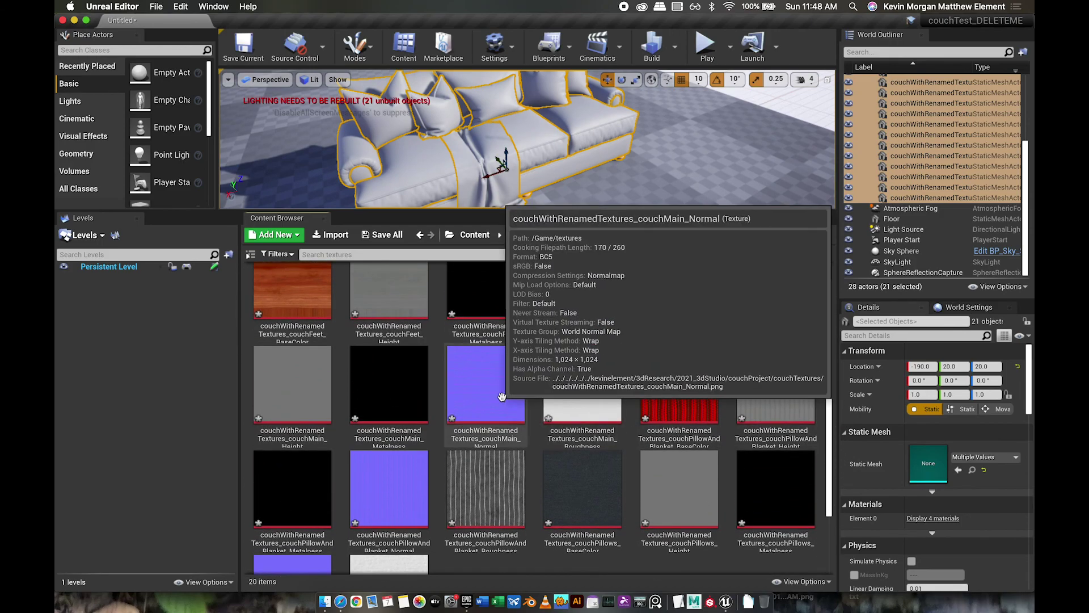
Select the five couchMain textures: BaseColor, Height, Metalness, Normal and Roughness
{"action": "left_click", "coordinate": [590, 399]}
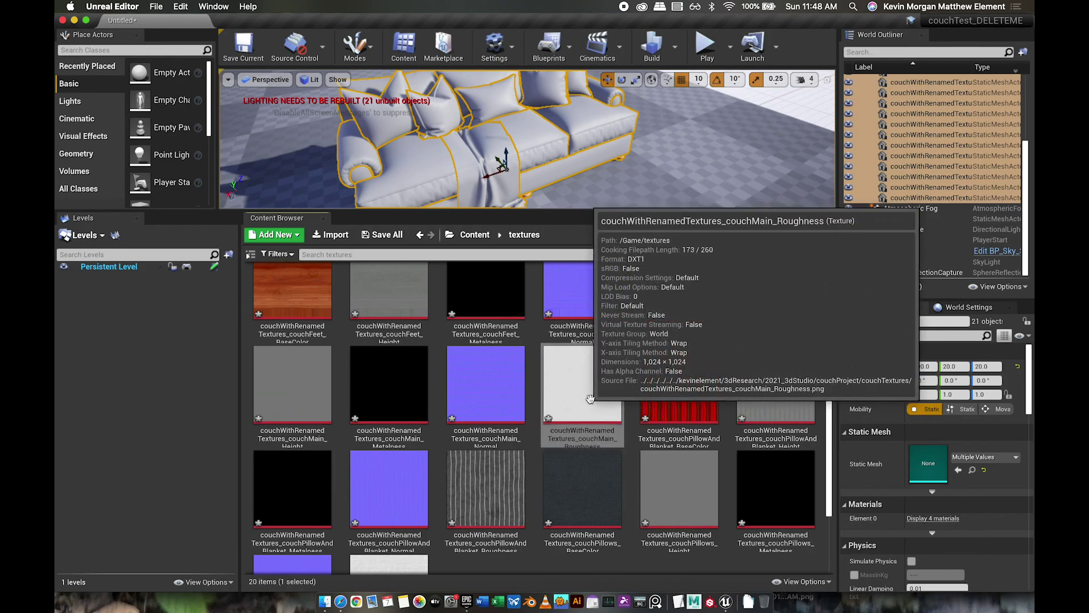
{"action": "mouse_move", "coordinate": [521, 390]}
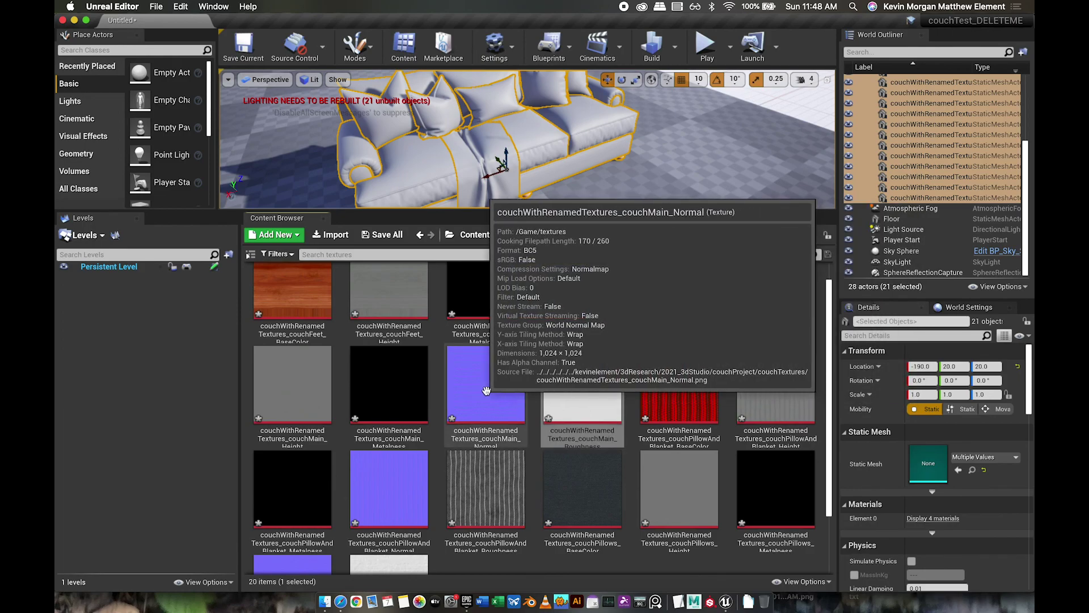
{"action": "mouse_move", "coordinate": [585, 438]}
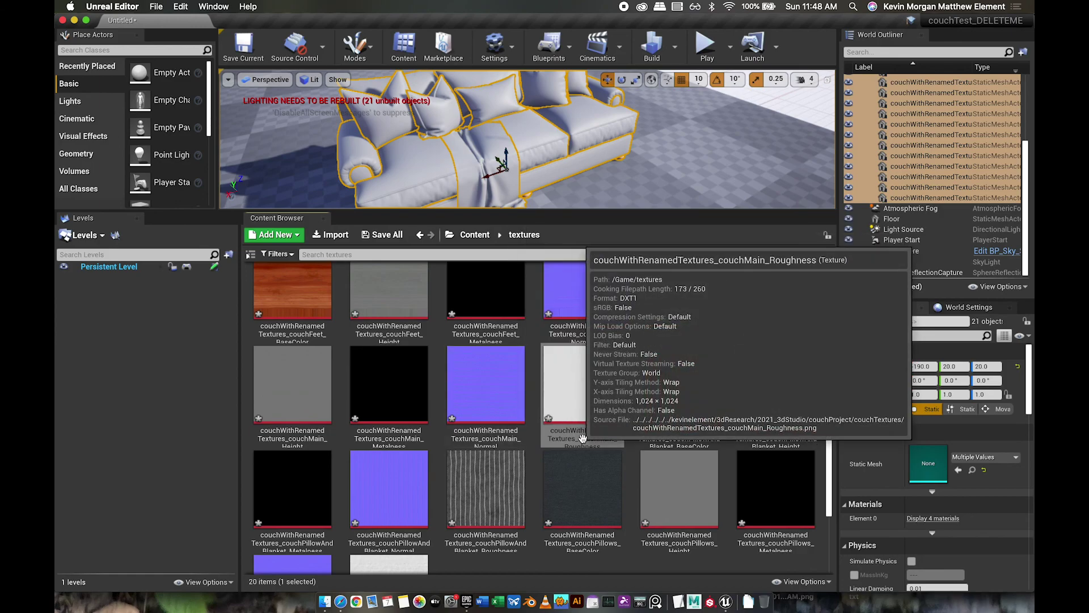
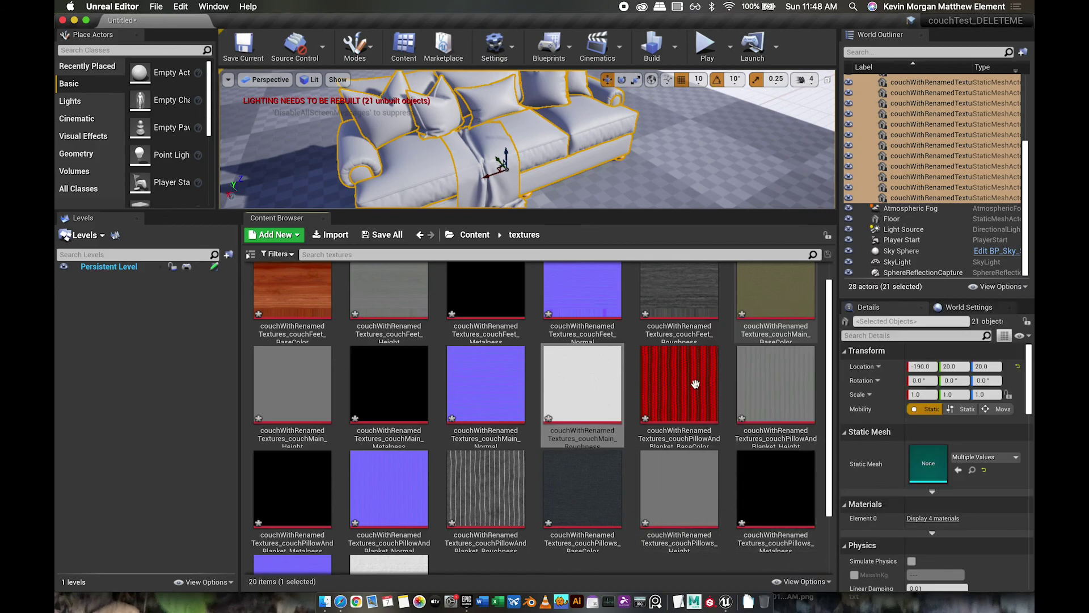
{"action": "left_click", "coordinate": [479, 404], "text": "super"}
{"action": "left_click", "coordinate": [362, 398], "text": "super"}
{"action": "left_click", "coordinate": [274, 391], "text": "super"}
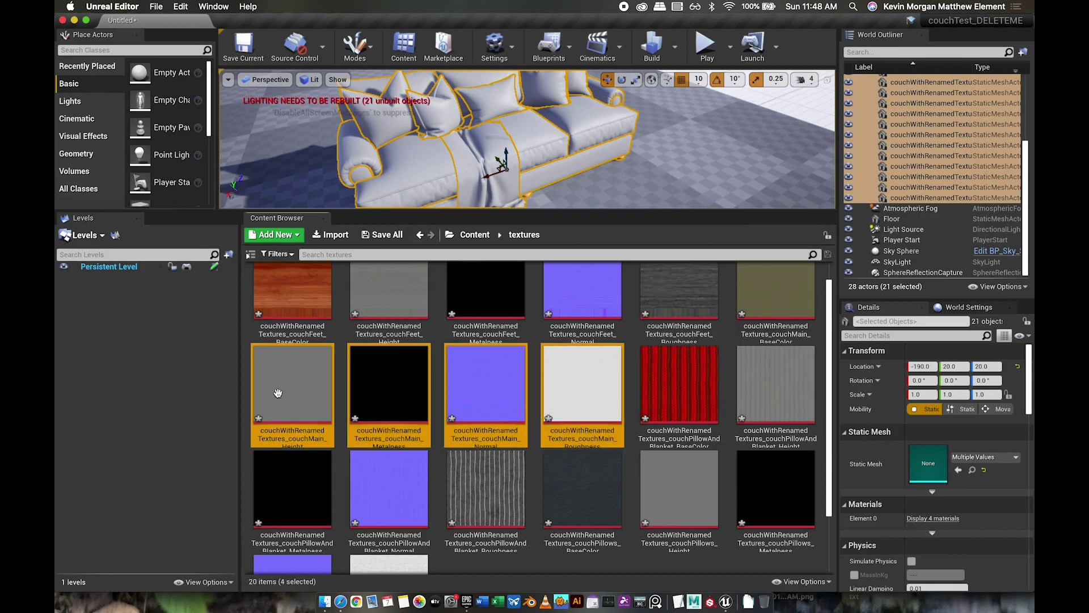
{"action": "left_click", "coordinate": [776, 295], "text": "super"}
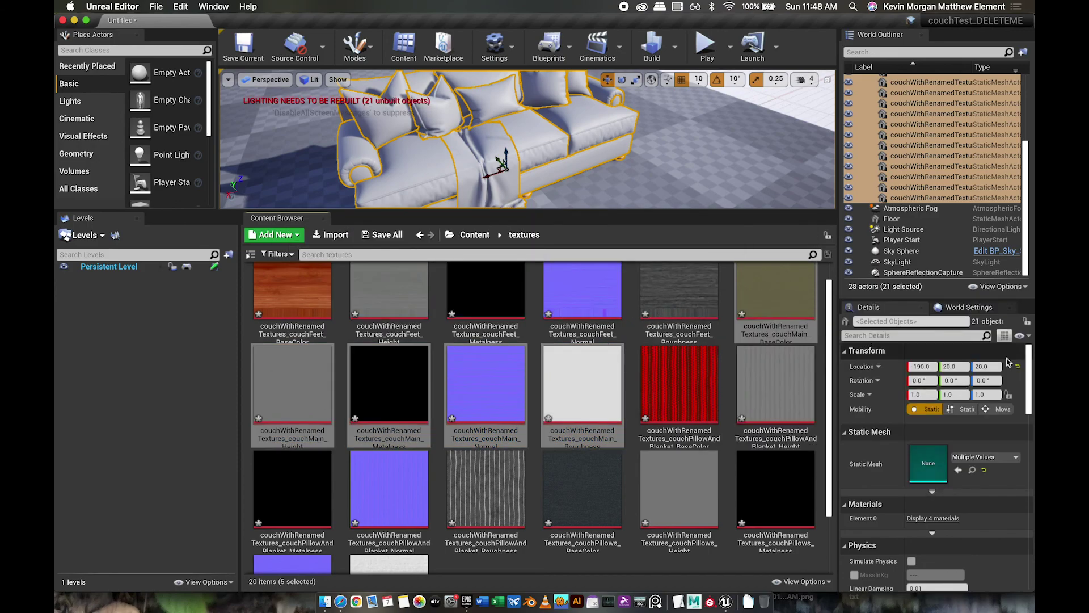
Add the selected couchMain textures to the couchMain material graph as Texture Sample nodes and maximize the material editor
{"action": "left_click_drag", "start_coordinate": [794, 21], "coordinate": [464, 5]}
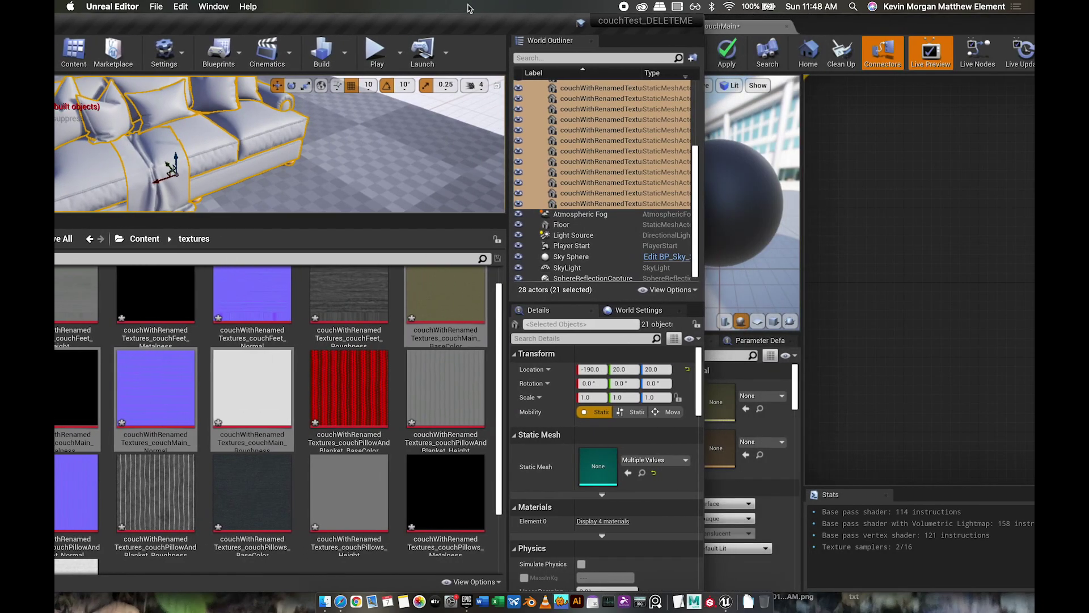
{"action": "mouse_move", "coordinate": [241, 385]}
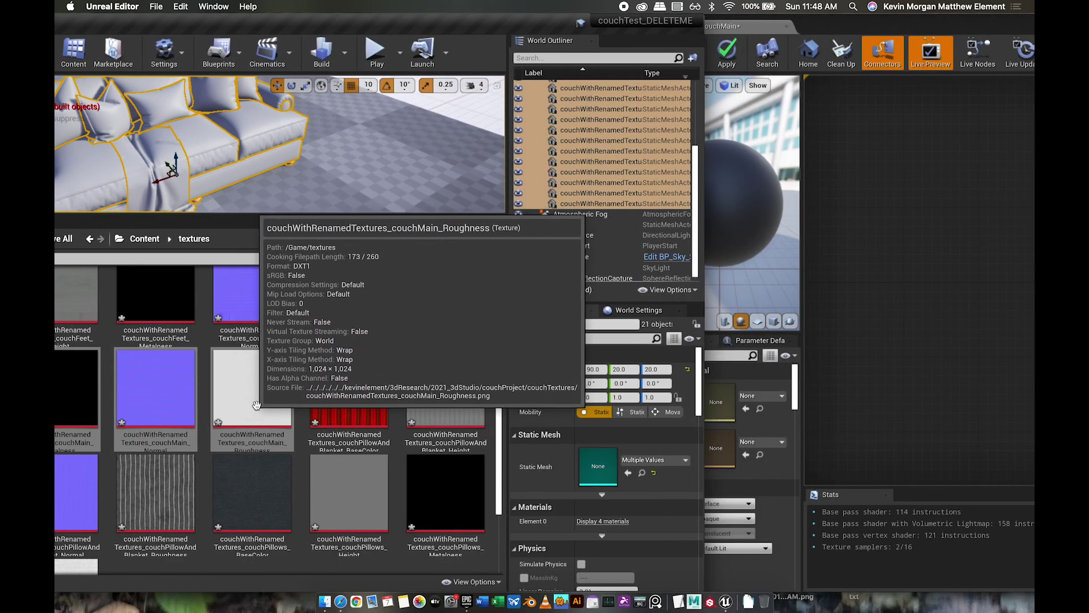
{"action": "left_click_drag", "start_coordinate": [252, 403], "coordinate": [867, 240]}
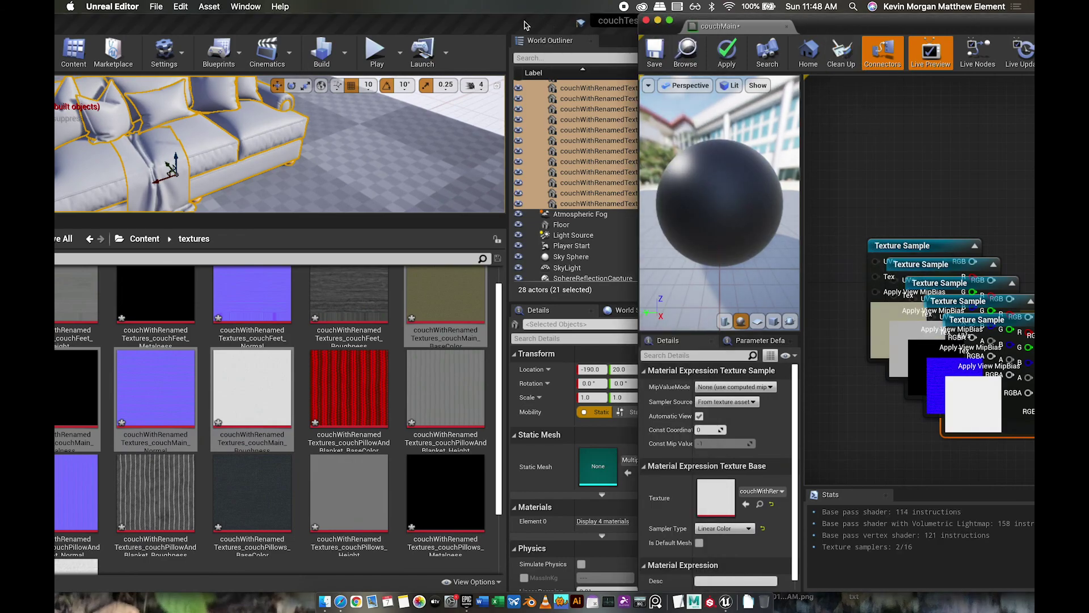
{"action": "double_click", "coordinate": [824, 21]}
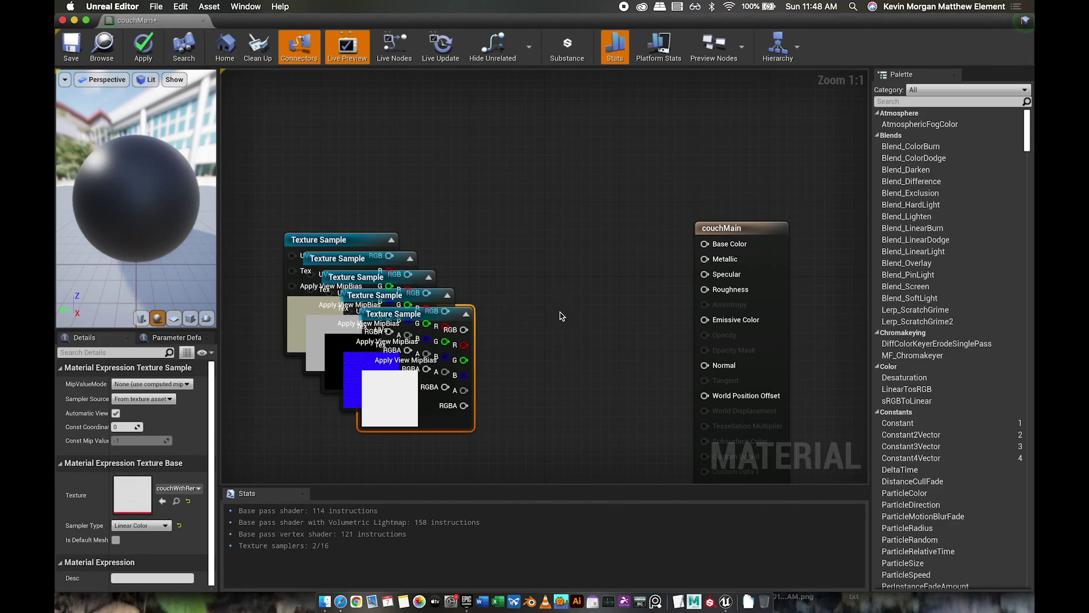
Spread the five stacked Texture Sample nodes apart in the graph beside the couchMain material node
{"action": "scroll", "coordinate": [561, 316], "scroll_direction": "down", "scroll_amount": 10}
{"action": "scroll", "coordinate": [561, 316], "scroll_direction": "up", "scroll_amount": 10}
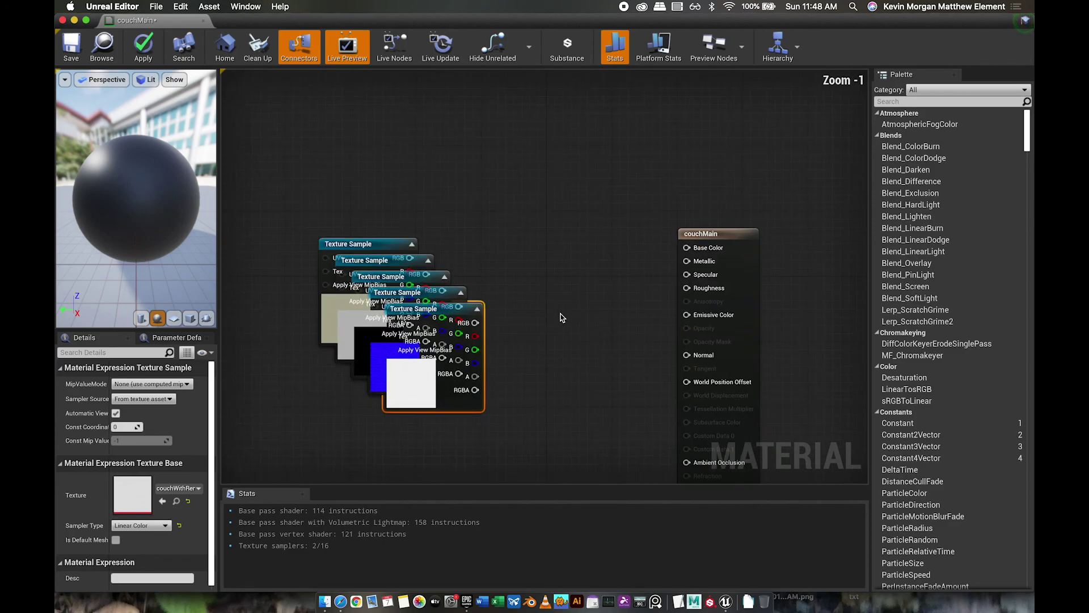
{"action": "left_click_drag", "start_coordinate": [475, 321], "coordinate": [510, 98]}
{"action": "left_click_drag", "start_coordinate": [363, 261], "coordinate": [296, 83]}
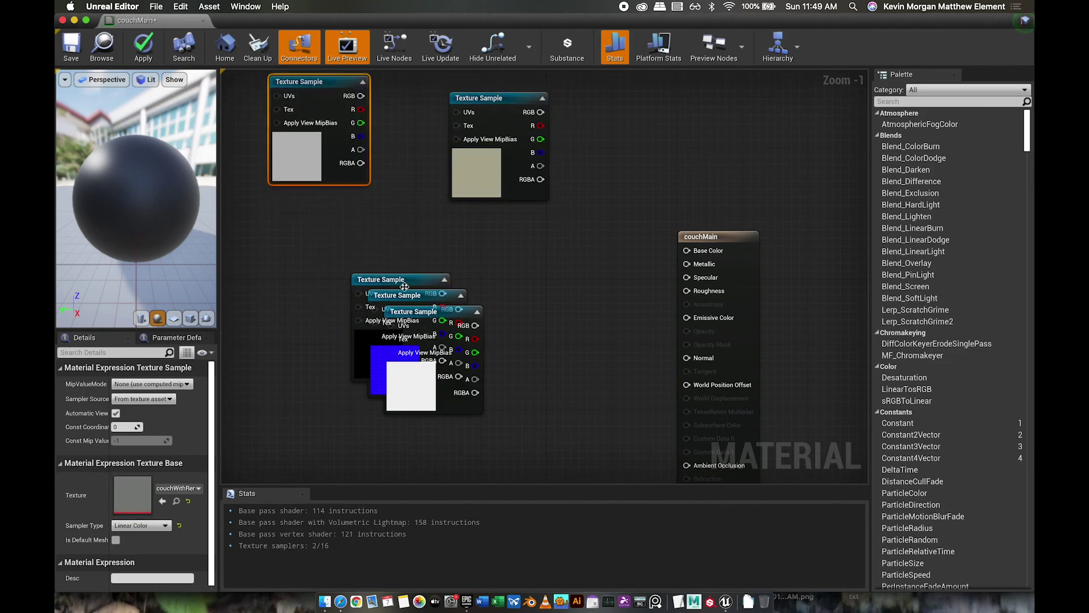
{"action": "left_click_drag", "start_coordinate": [400, 277], "coordinate": [295, 210]}
{"action": "left_click_drag", "start_coordinate": [414, 315], "coordinate": [542, 430]}
{"action": "left_click_drag", "start_coordinate": [427, 302], "coordinate": [485, 318]}
{"action": "scroll", "coordinate": [585, 343], "scroll_direction": "down", "scroll_amount": 3}
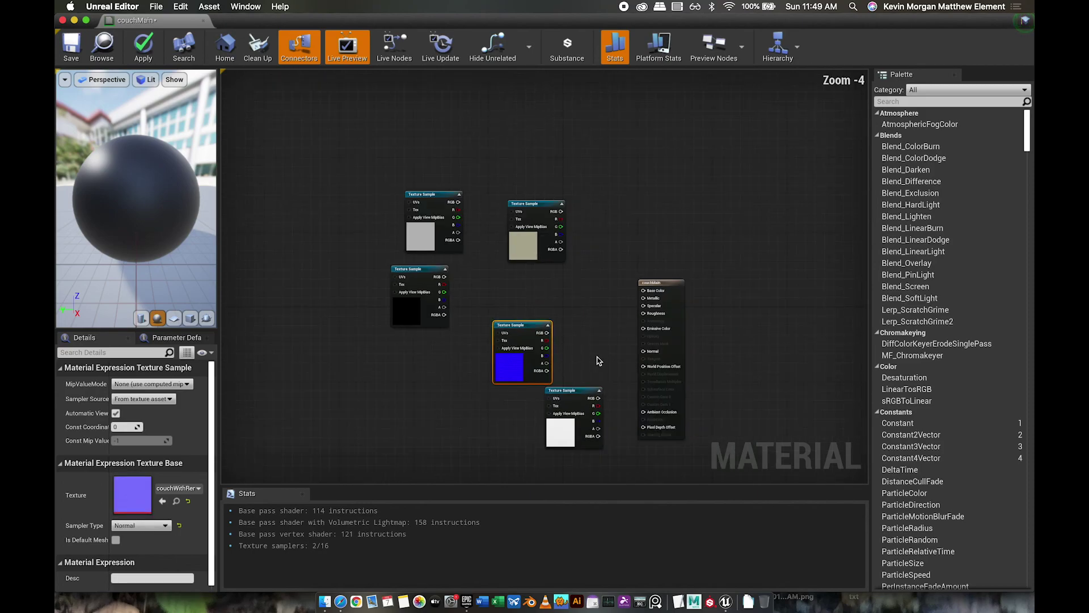
{"action": "scroll", "coordinate": [613, 369], "scroll_direction": "up", "scroll_amount": 2}
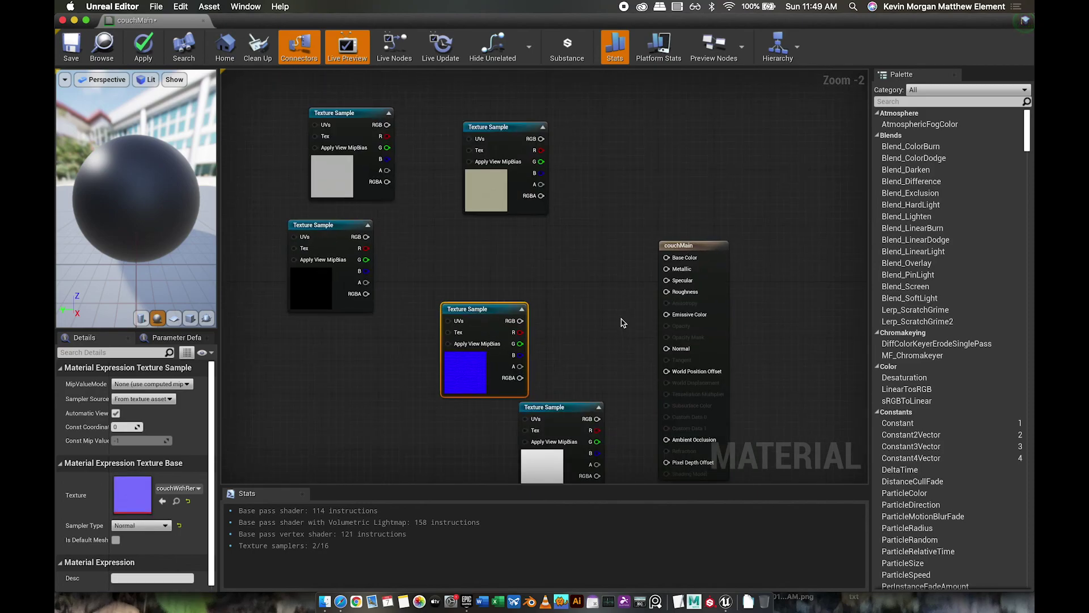
{"action": "right_click_drag", "start_coordinate": [624, 336], "coordinate": [591, 261]}
{"action": "left_click_drag", "start_coordinate": [531, 336], "coordinate": [471, 378]}
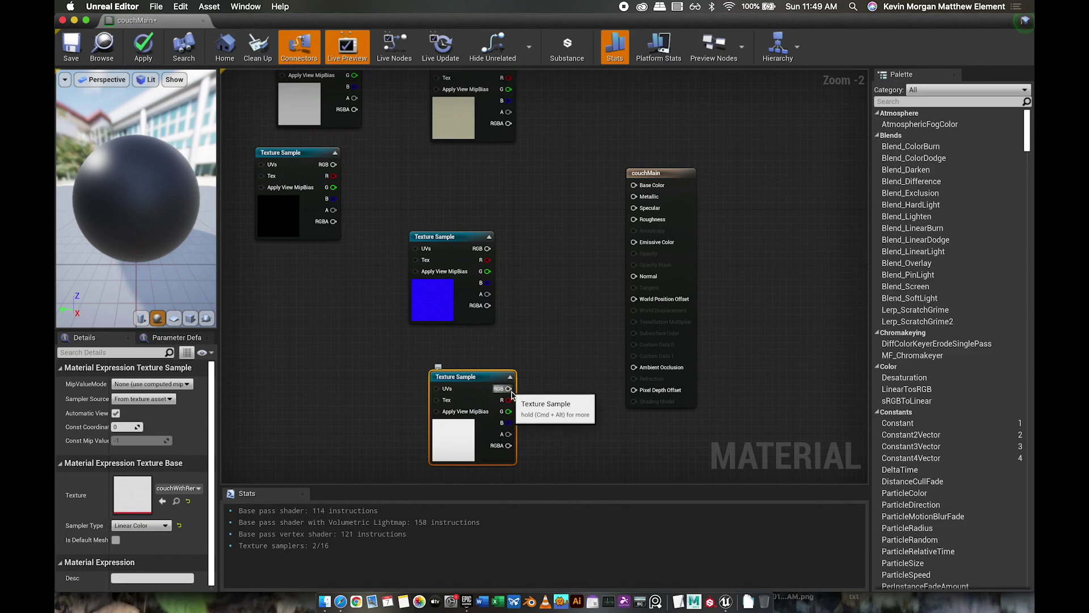
Connect the RGB output of the blue normal map Texture Sample to the couchMain node's Normal input
{"action": "left_click_drag", "start_coordinate": [509, 389], "coordinate": [565, 244]}
{"action": "left_click", "coordinate": [535, 260]}
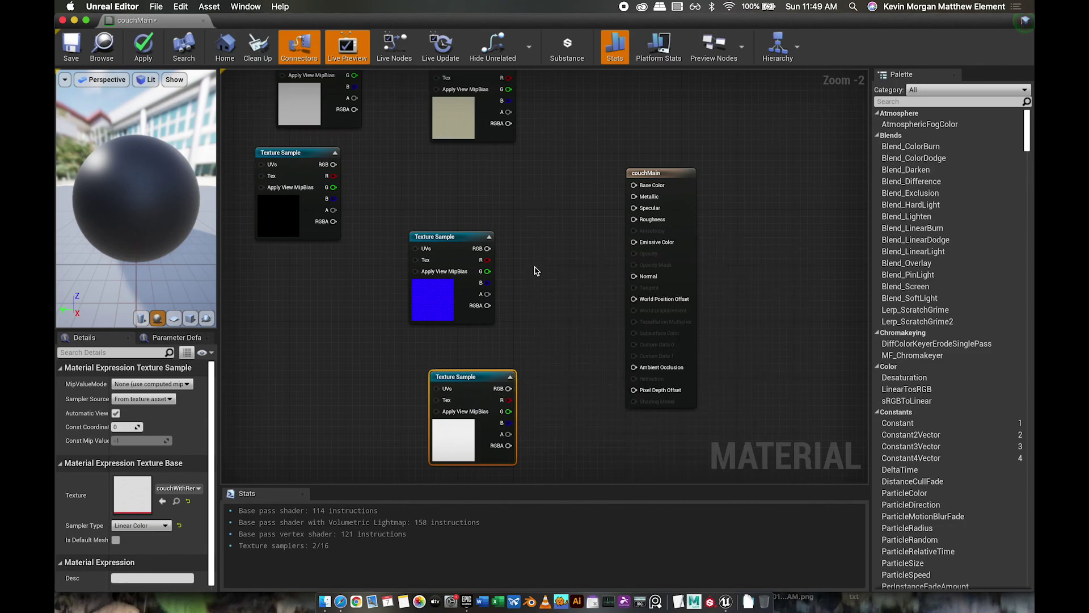
{"action": "left_click", "coordinate": [426, 233]}
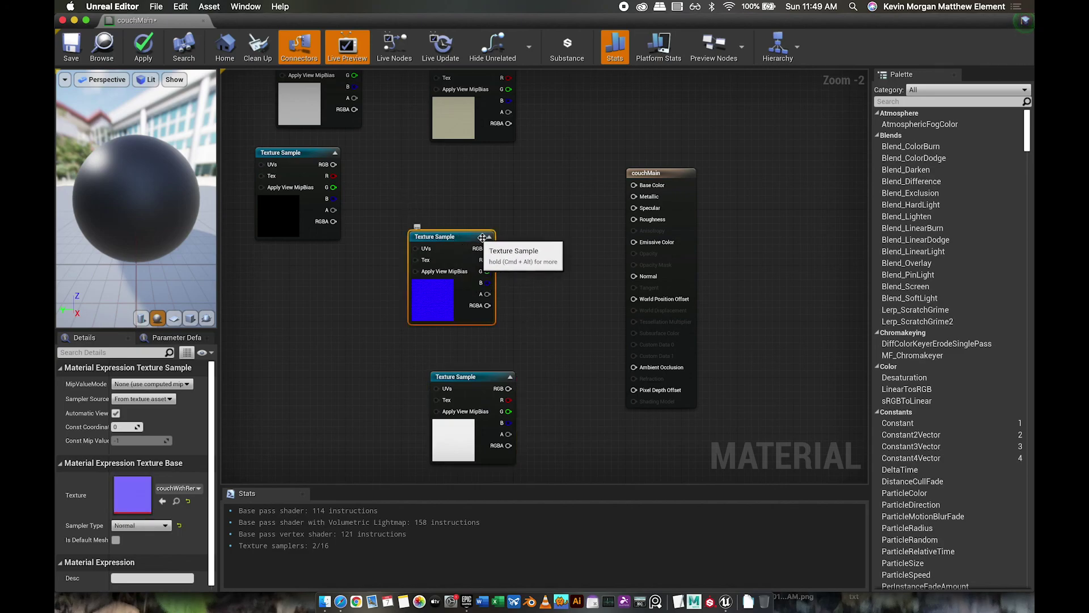
{"action": "left_click_drag", "start_coordinate": [489, 249], "coordinate": [634, 278]}
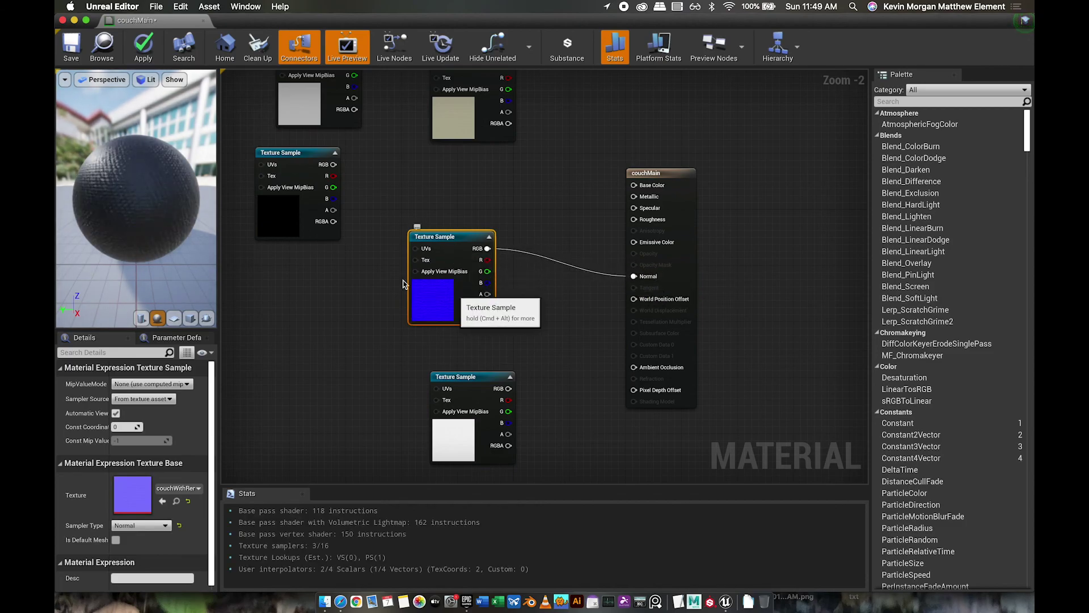
{"action": "scroll", "coordinate": [127, 189], "scroll_direction": "up", "scroll_amount": 5}
{"action": "scroll", "coordinate": [127, 189], "scroll_direction": "down", "scroll_amount": 5}
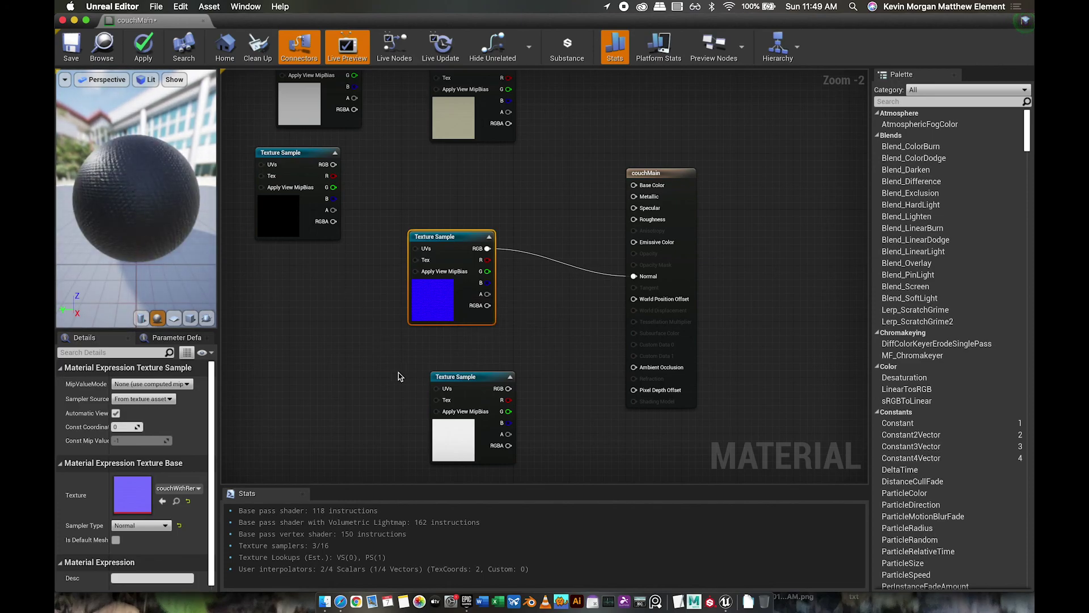
Move the white and blue Texture Sample nodes lower and place the black one directly above the blue one
{"action": "left_click_drag", "start_coordinate": [473, 373], "coordinate": [465, 430]}
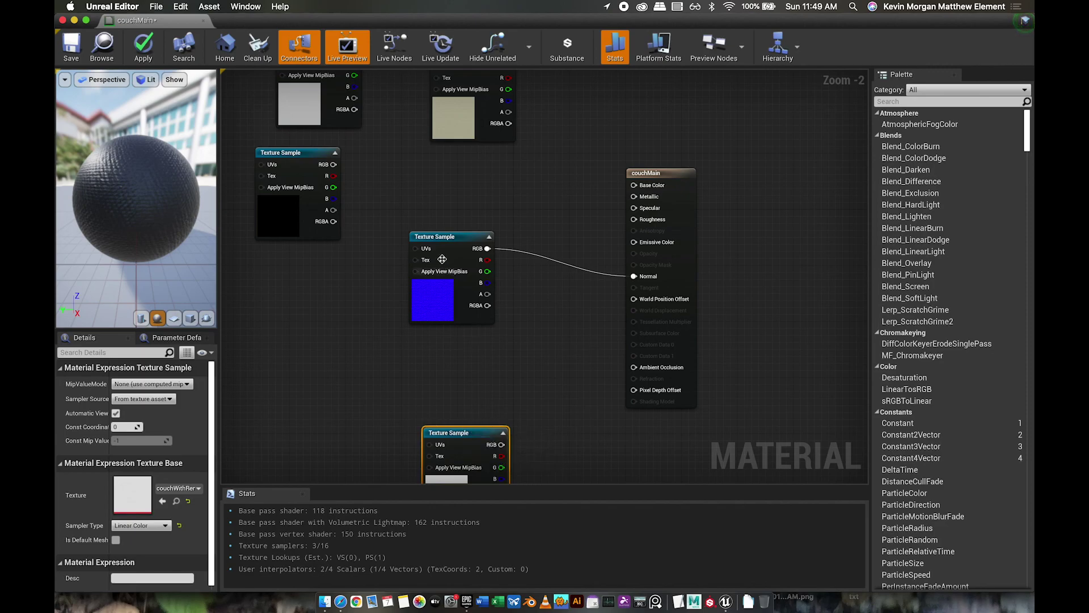
{"action": "left_click_drag", "start_coordinate": [456, 244], "coordinate": [462, 307]}
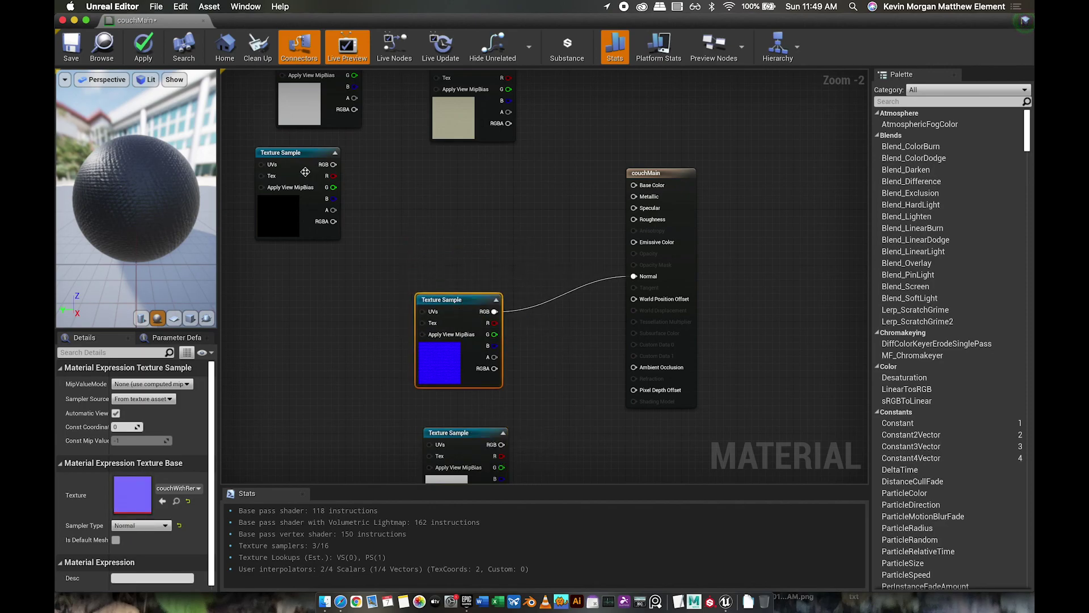
{"action": "left_click_drag", "start_coordinate": [305, 173], "coordinate": [471, 207]}
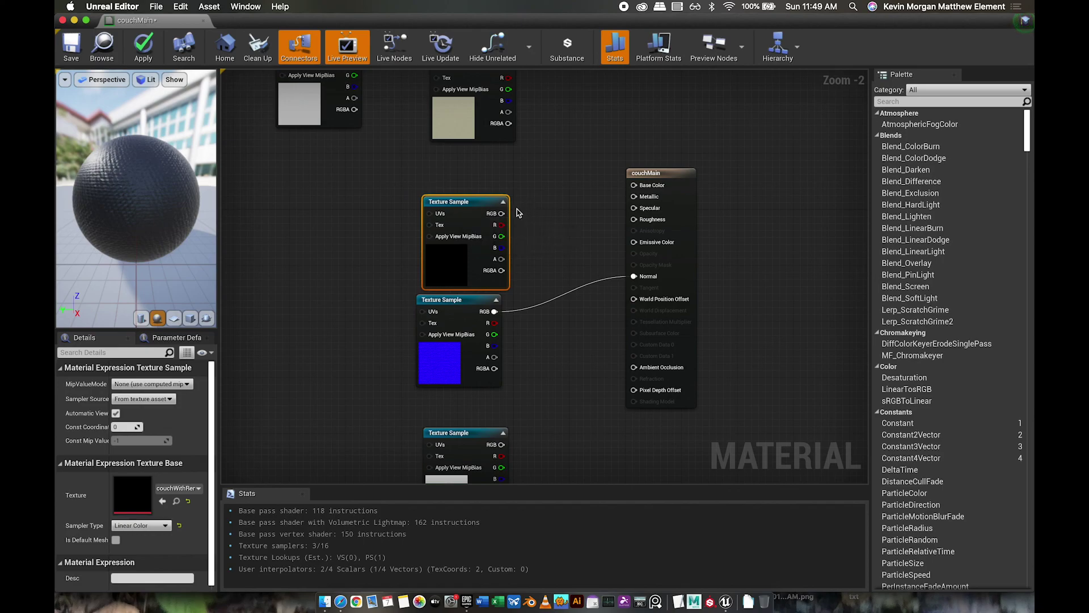
Preview couchWithRenamedTextures_couchMain_Metalness.png from the couchProject folder in Finder and return to the Unreal material graph
{"action": "key", "text": "super+Tab"}
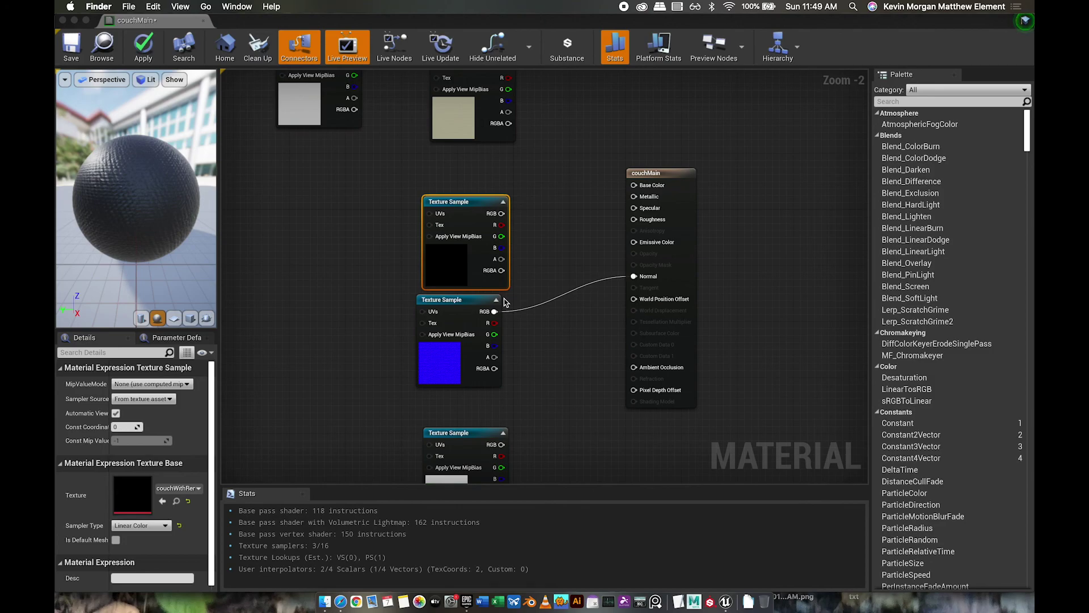
{"action": "left_click", "coordinate": [325, 601]}
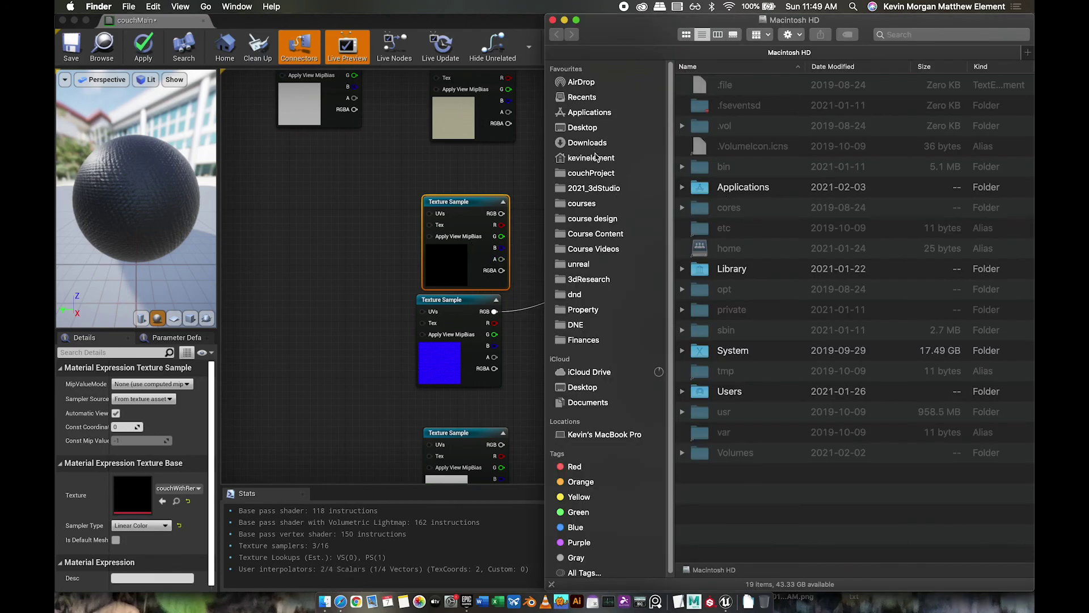
{"action": "left_click", "coordinate": [593, 173]}
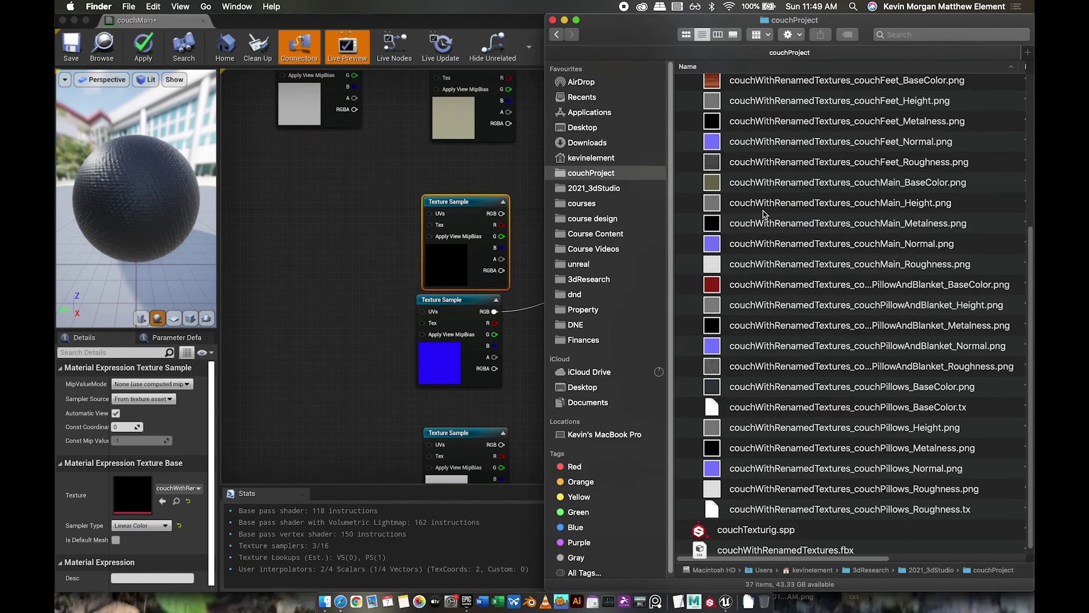
{"action": "left_click", "coordinate": [856, 224]}
{"action": "key", "text": "space"}
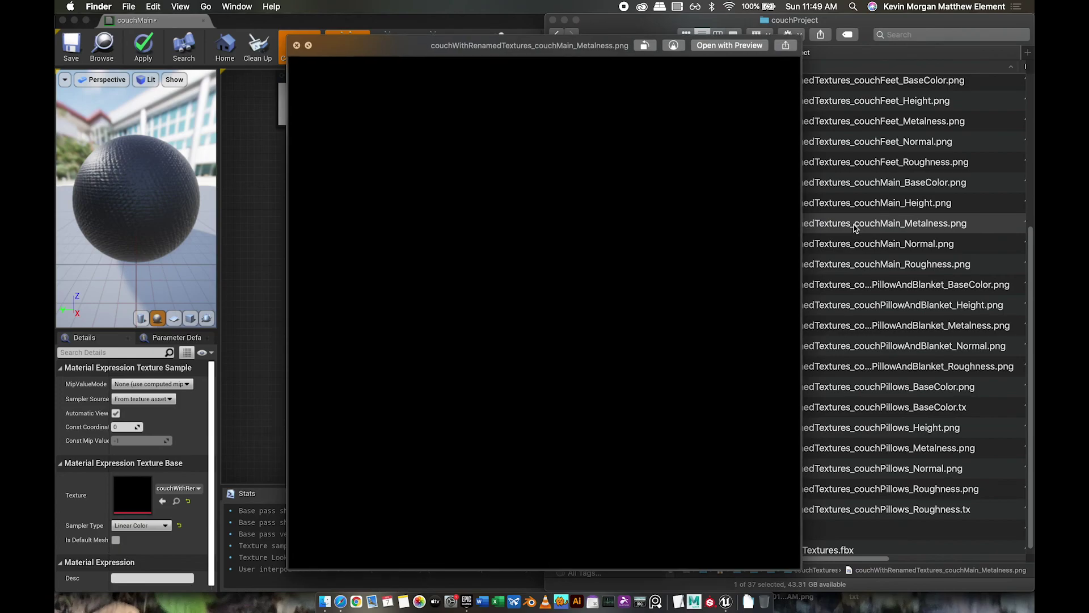
{"action": "key", "text": "space"}
{"action": "left_click", "coordinate": [405, 208]}
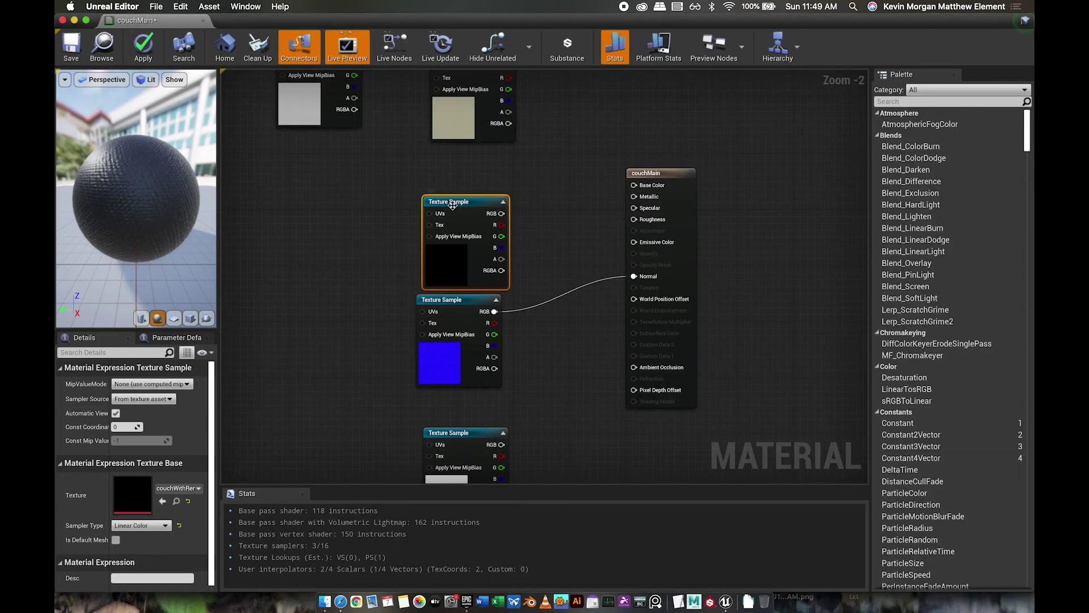
Connect the black Texture Sample's RGB output to the Metallic input and align that node above the normal map node
{"action": "scroll", "coordinate": [744, 233], "scroll_direction": "up", "scroll_amount": 1}
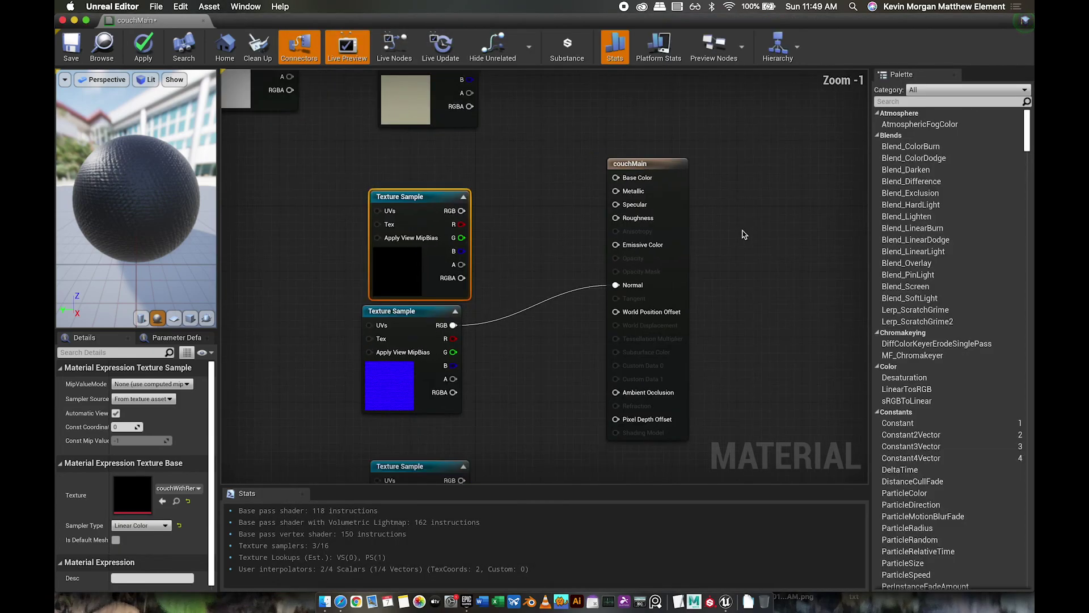
{"action": "scroll", "coordinate": [744, 233], "scroll_direction": "up", "scroll_amount": 1}
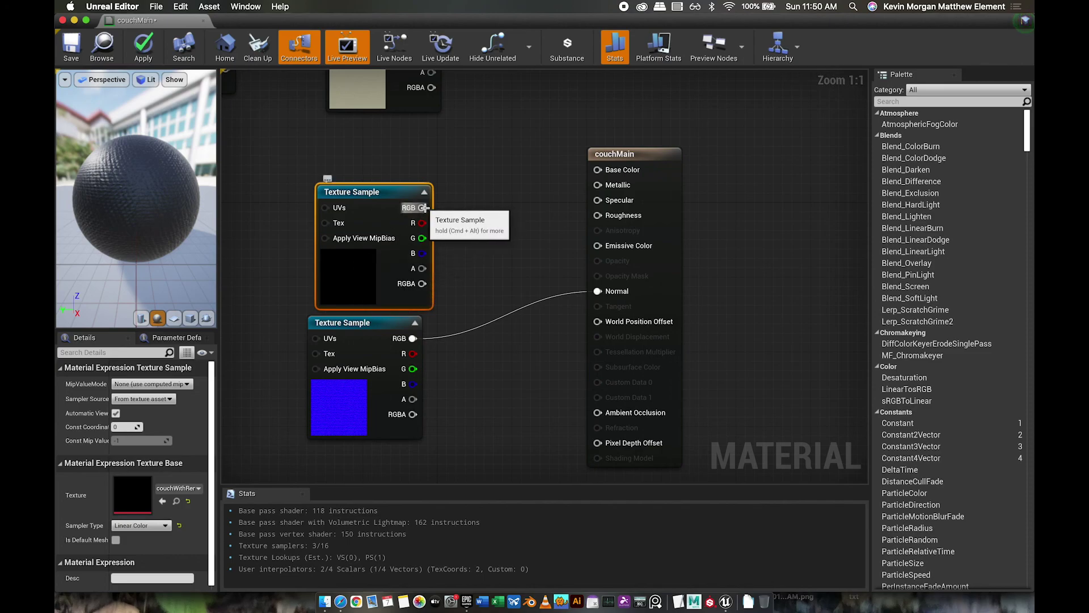
{"action": "left_click_drag", "start_coordinate": [424, 208], "coordinate": [598, 185]}
{"action": "left_click_drag", "start_coordinate": [387, 197], "coordinate": [378, 197]}
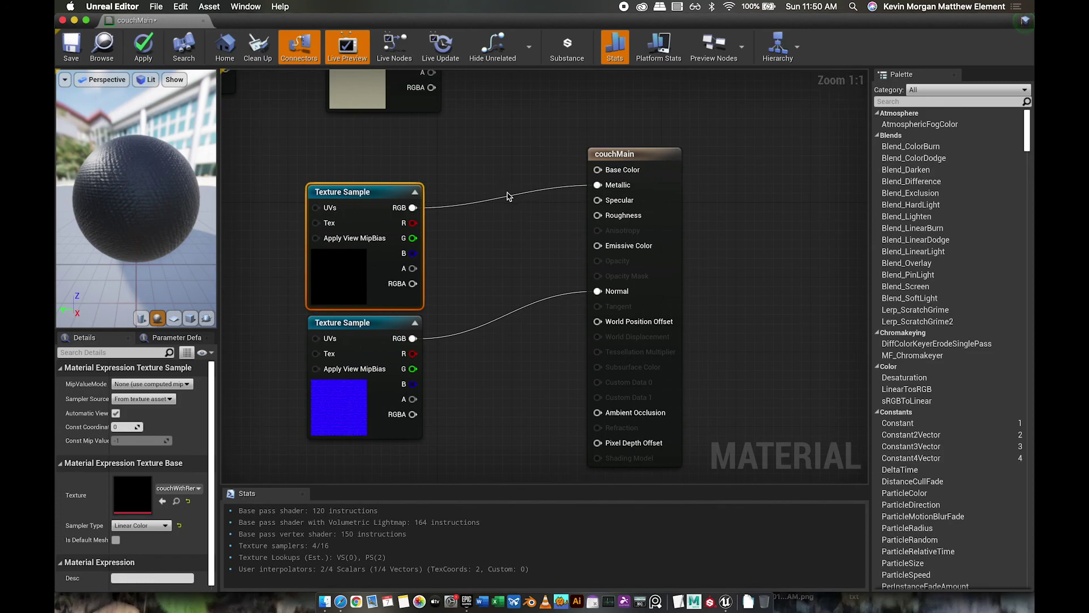
Move the couchMain node up, connect the beige Texture Sample's RGB output to Base Color, and place that sample above the others
{"action": "left_click_drag", "start_coordinate": [609, 154], "coordinate": [618, 82]}
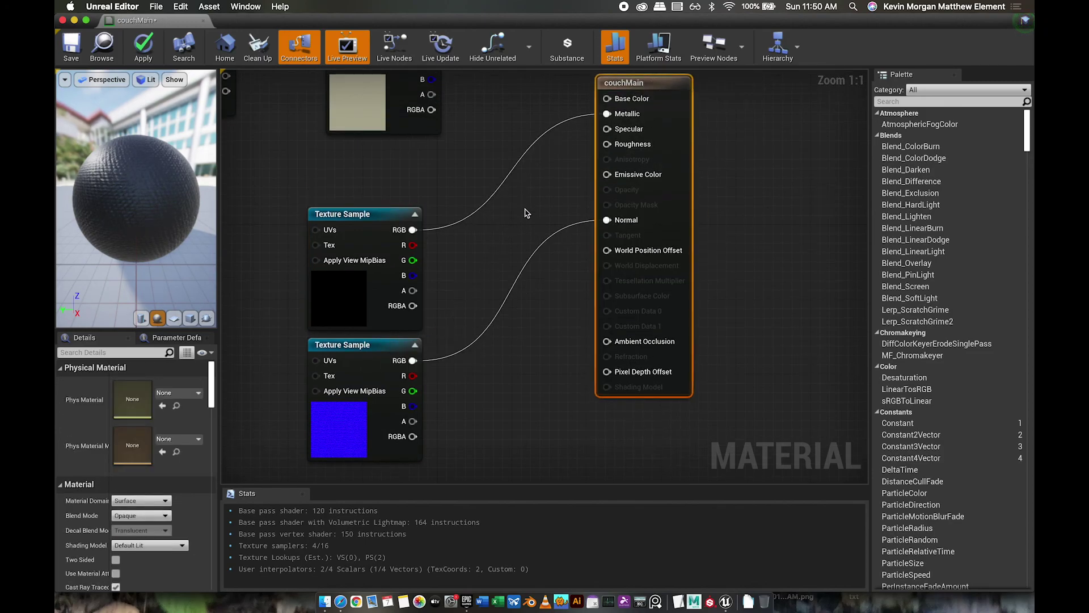
{"action": "scroll", "coordinate": [513, 210], "scroll_direction": "down", "scroll_amount": 3}
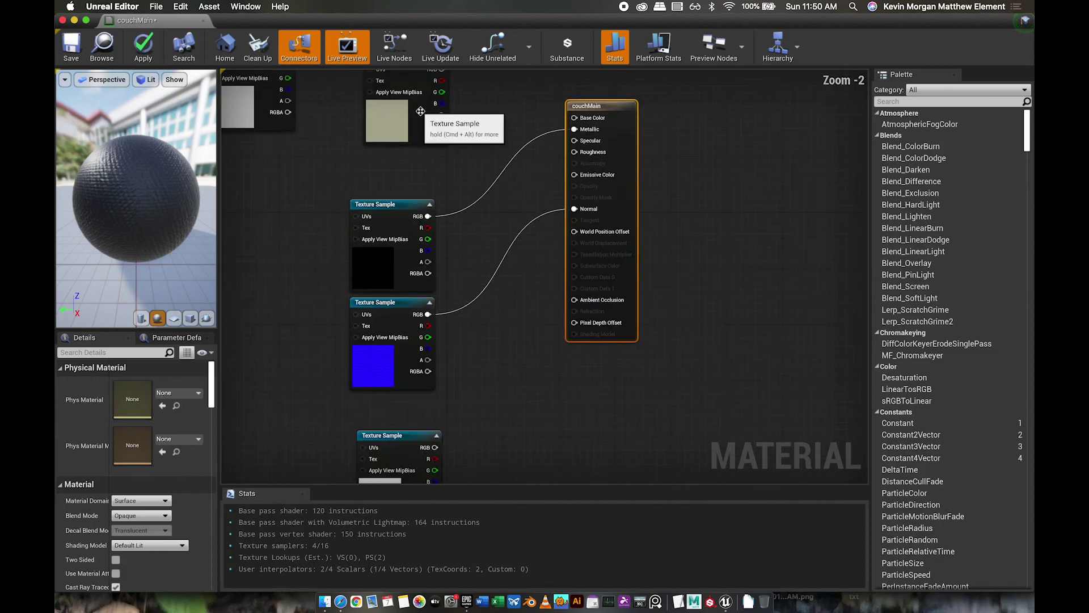
{"action": "right_click_drag", "start_coordinate": [493, 148], "coordinate": [549, 205]}
{"action": "left_click_drag", "start_coordinate": [472, 170], "coordinate": [466, 119]}
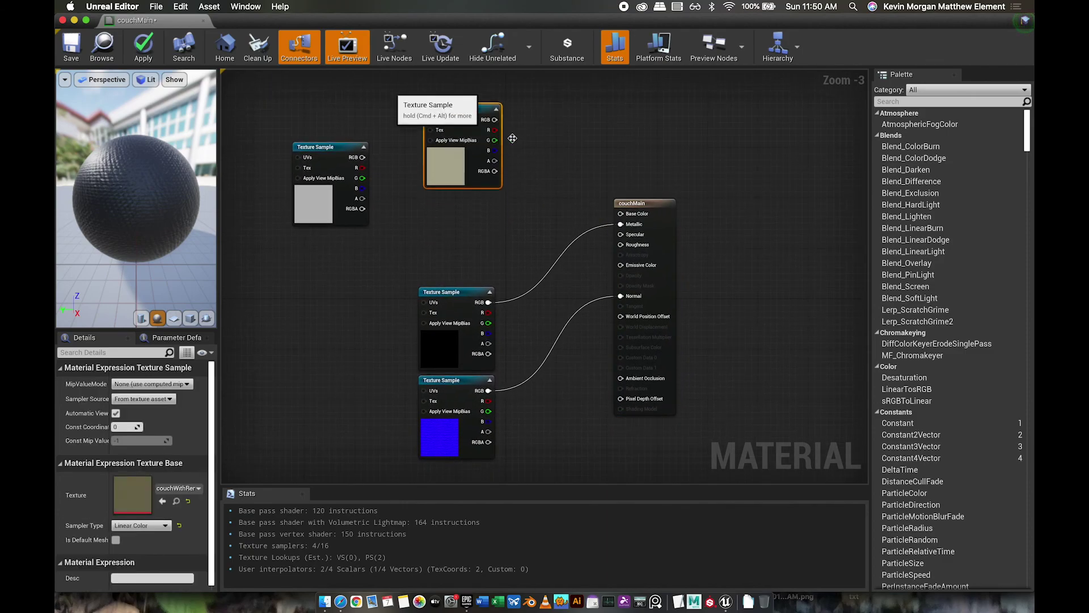
{"action": "left_click_drag", "start_coordinate": [491, 119], "coordinate": [610, 218]}
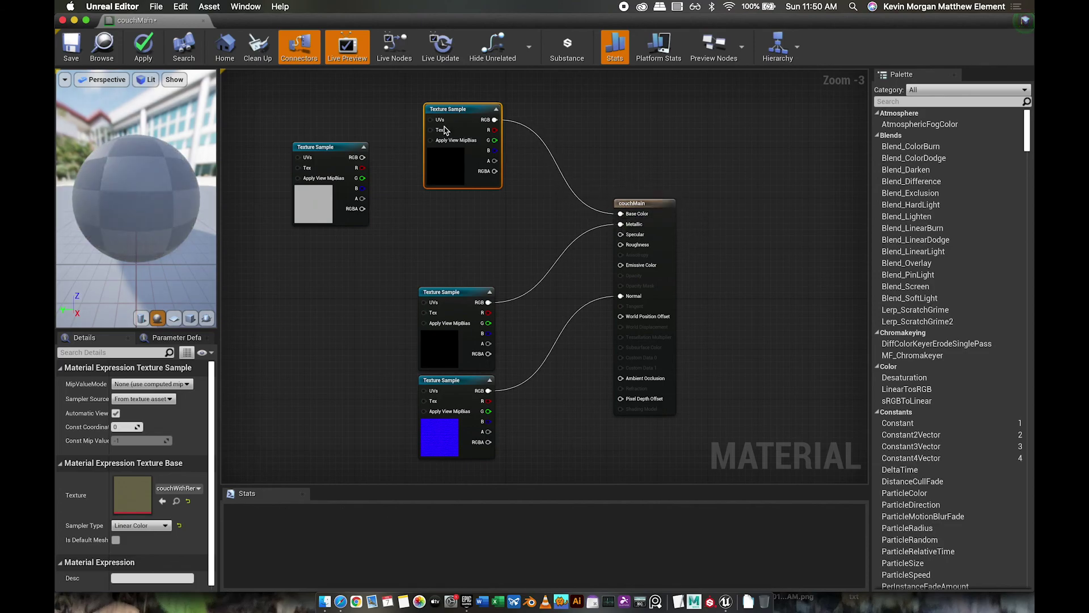
{"action": "mouse_move", "coordinate": [463, 113]}
{"action": "left_mouse_down"}
{"action": "mouse_move", "coordinate": [444, 94]}
{"action": "mouse_move", "coordinate": [457, 94]}
{"action": "left_mouse_up"}
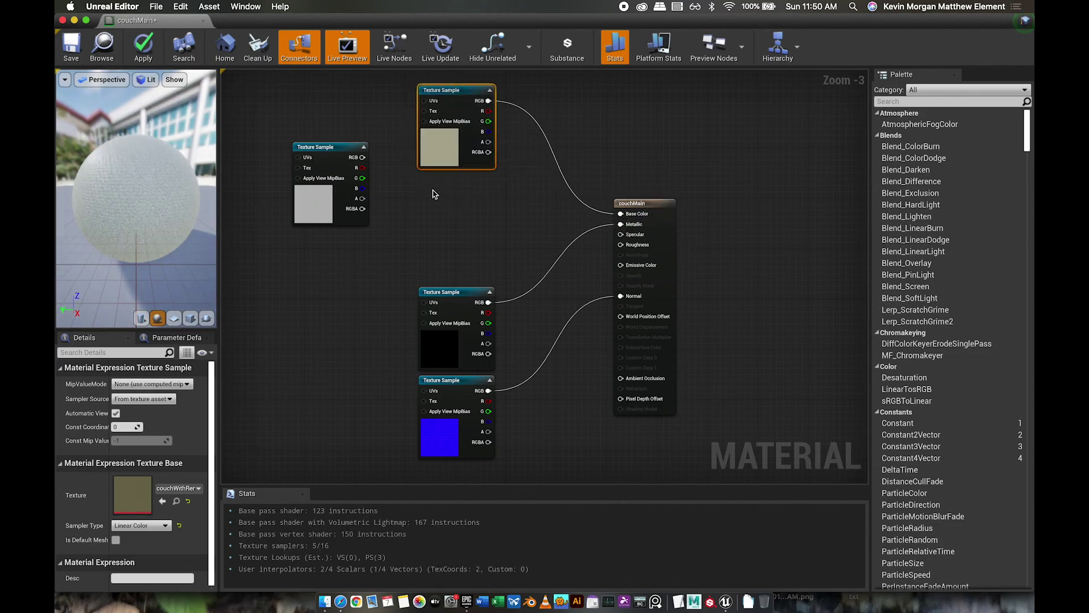
Preview couchWithRenamedTextures_couchMain_BaseColor.png from the couchProject folder in Finder and return to the Unreal material graph
{"action": "key", "text": "super+Tab"}
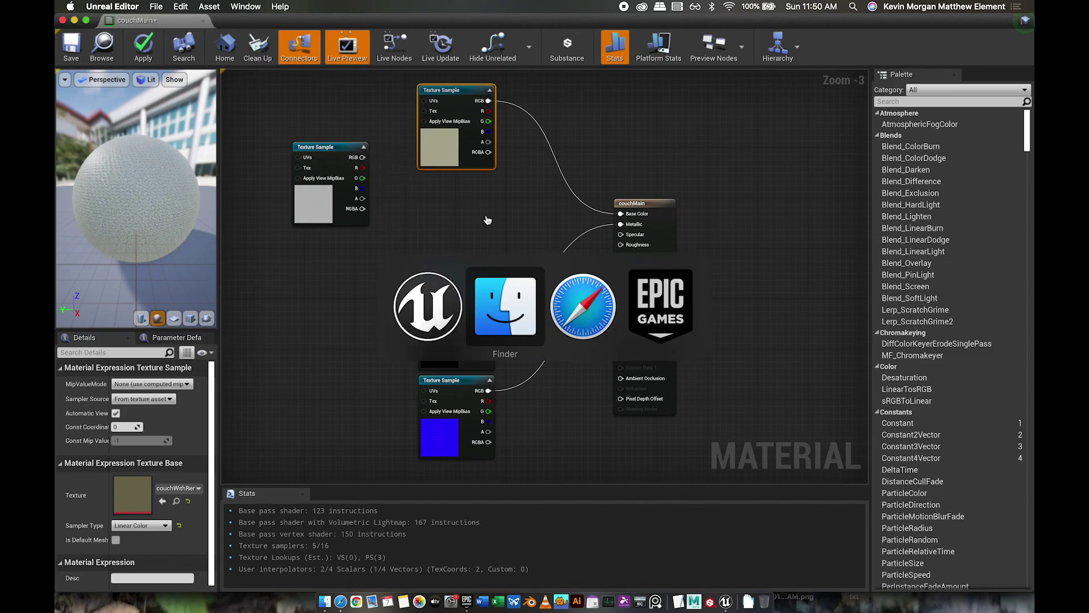
{"action": "left_click", "coordinate": [506, 282]}
{"action": "left_click", "coordinate": [895, 184]}
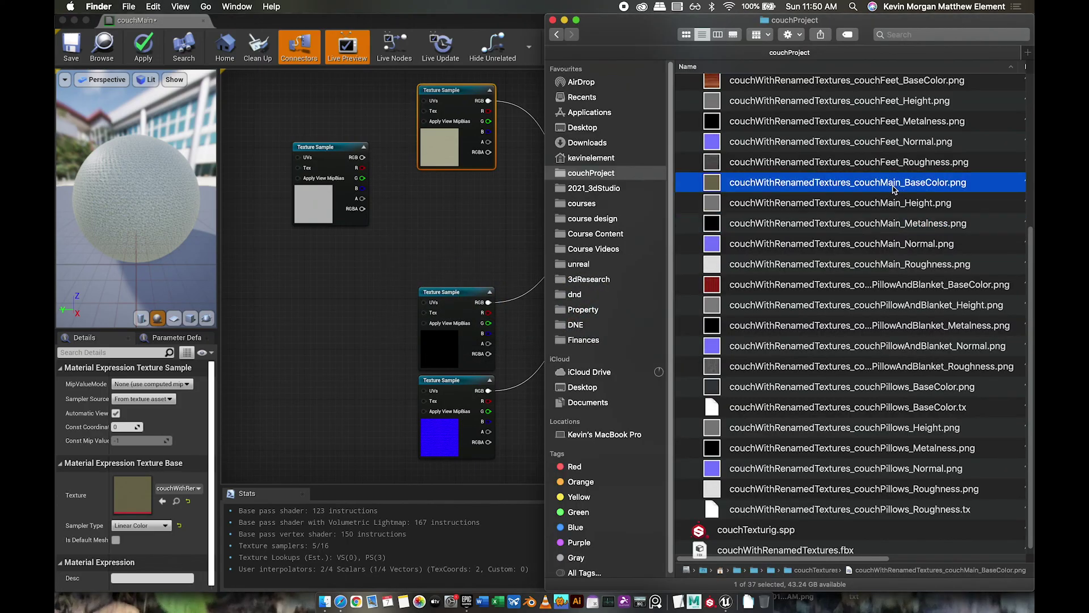
{"action": "key", "text": "space"}
{"action": "key", "text": "space"}
{"action": "left_click", "coordinate": [462, 189]}
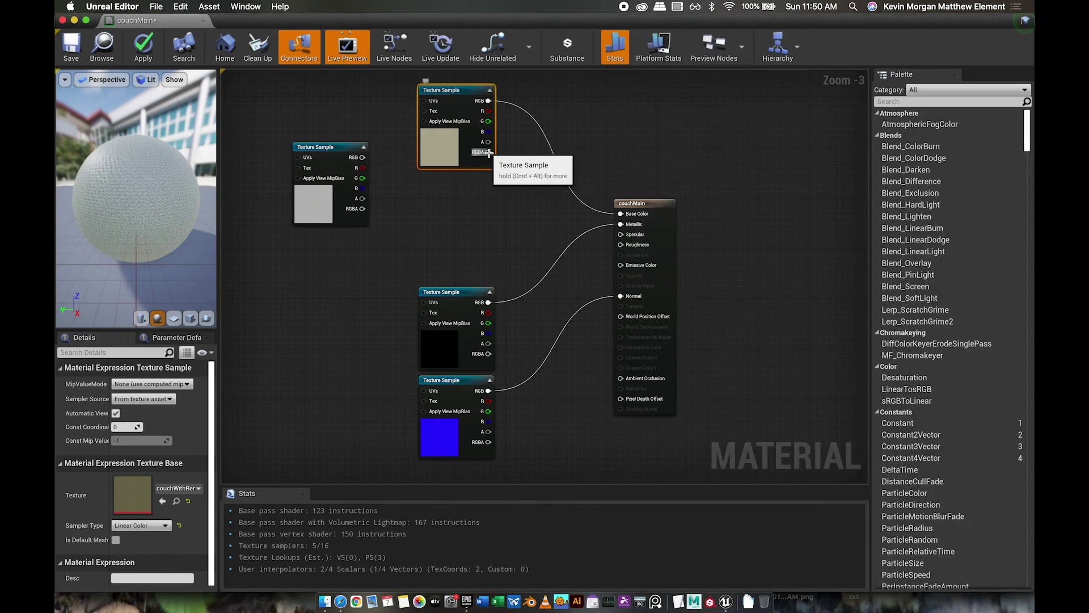
Place the grey Texture Sample directly below the beige one, preview couchWithRenamedTextures_couchMain_Roughness.png in Finder, and return to Unreal
{"action": "left_click_drag", "start_coordinate": [339, 148], "coordinate": [466, 181]}
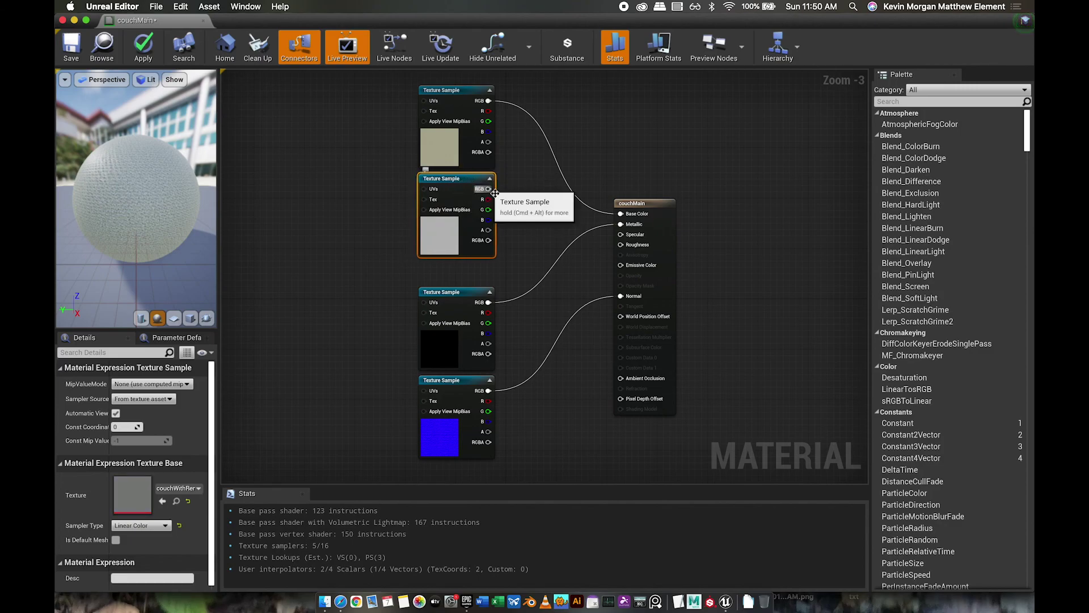
{"action": "key", "text": "super+Tab"}
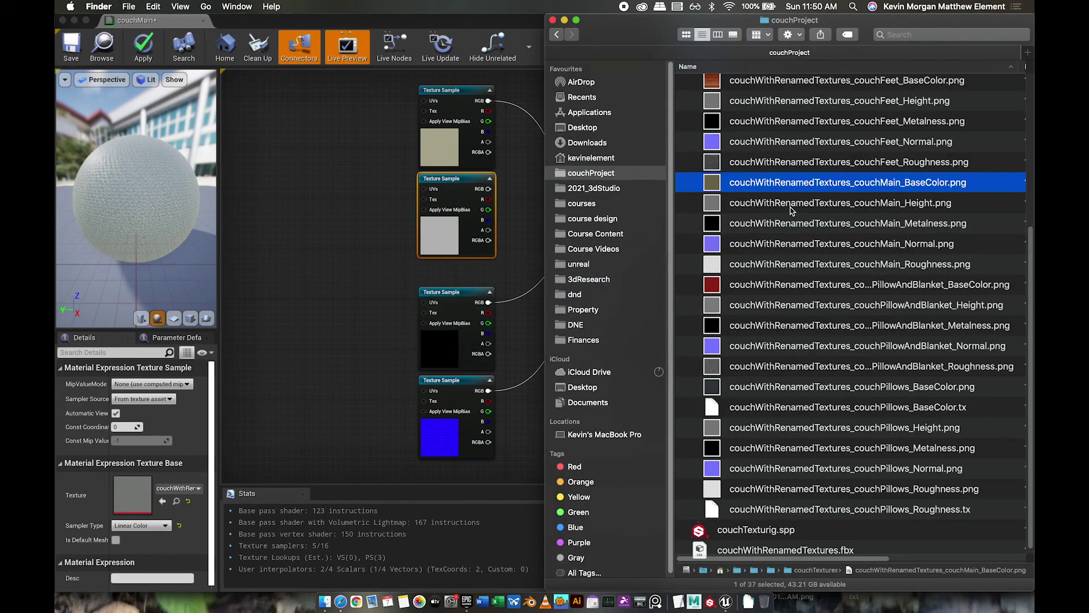
{"action": "left_click", "coordinate": [797, 262]}
{"action": "key", "text": "space"}
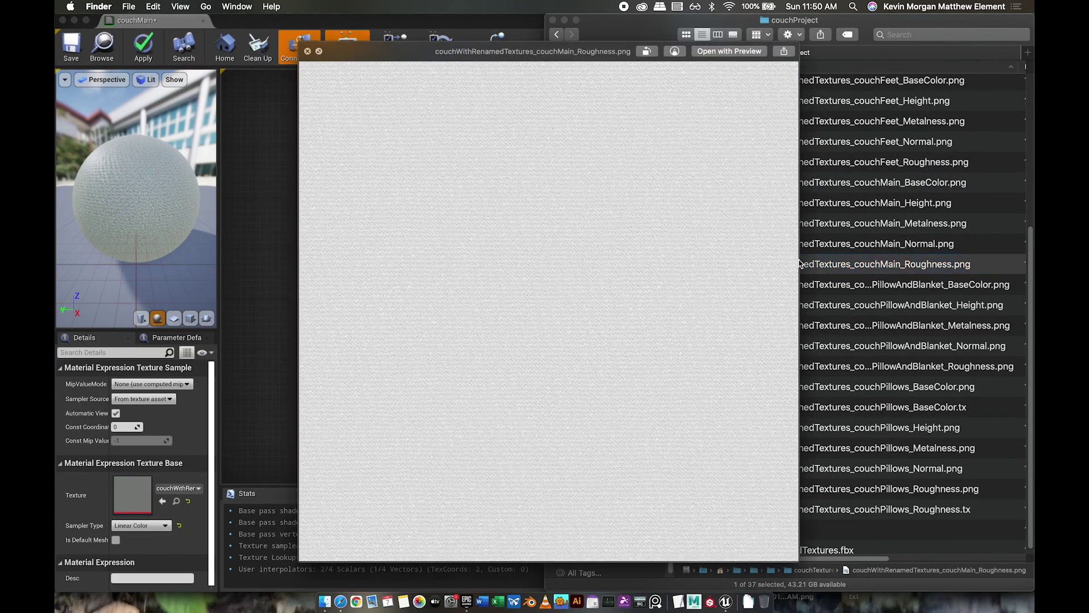
{"action": "key", "text": "space"}
{"action": "left_click", "coordinate": [522, 230]}
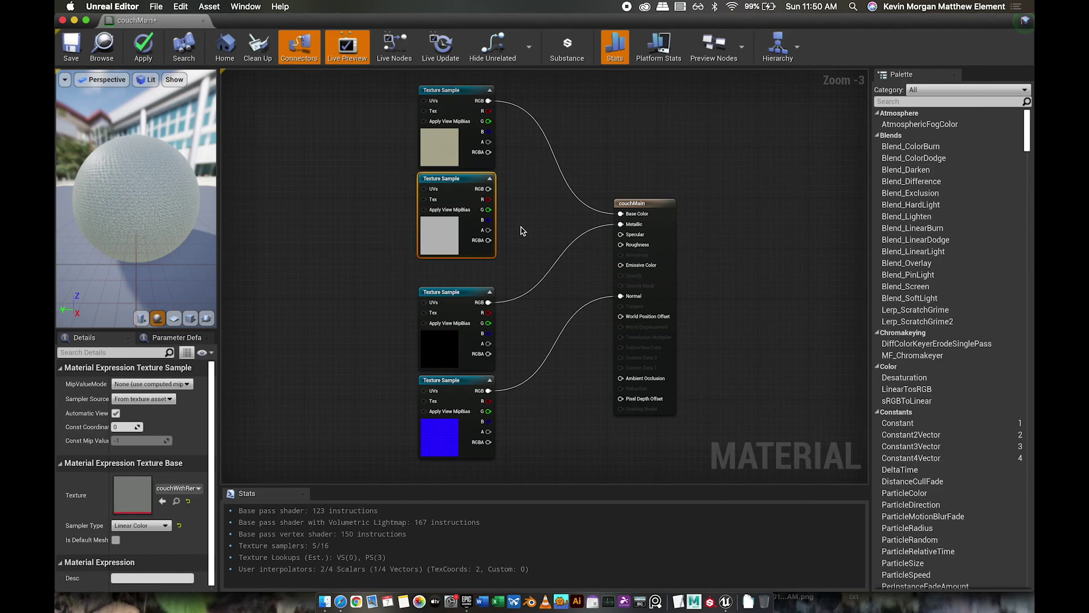
Connect the grey Texture Sample's RGB output to Roughness and stack the samples evenly in the order beige, black, grey, blue
{"action": "left_click_drag", "start_coordinate": [489, 189], "coordinate": [621, 245]}
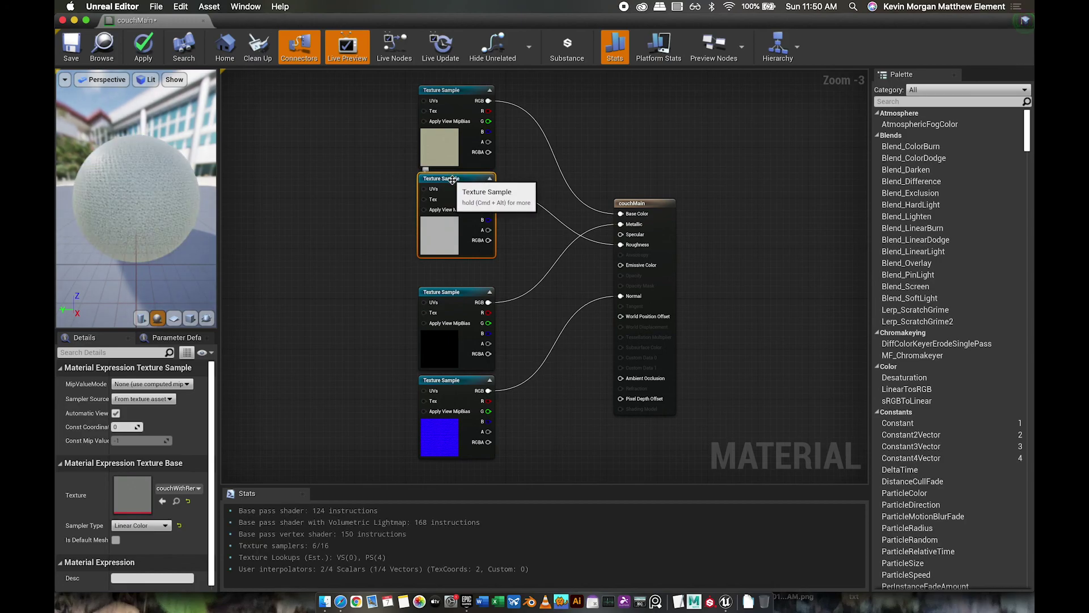
{"action": "left_click_drag", "start_coordinate": [452, 180], "coordinate": [301, 263]}
{"action": "left_click_drag", "start_coordinate": [463, 291], "coordinate": [460, 178]}
{"action": "left_click_drag", "start_coordinate": [306, 265], "coordinate": [456, 273]}
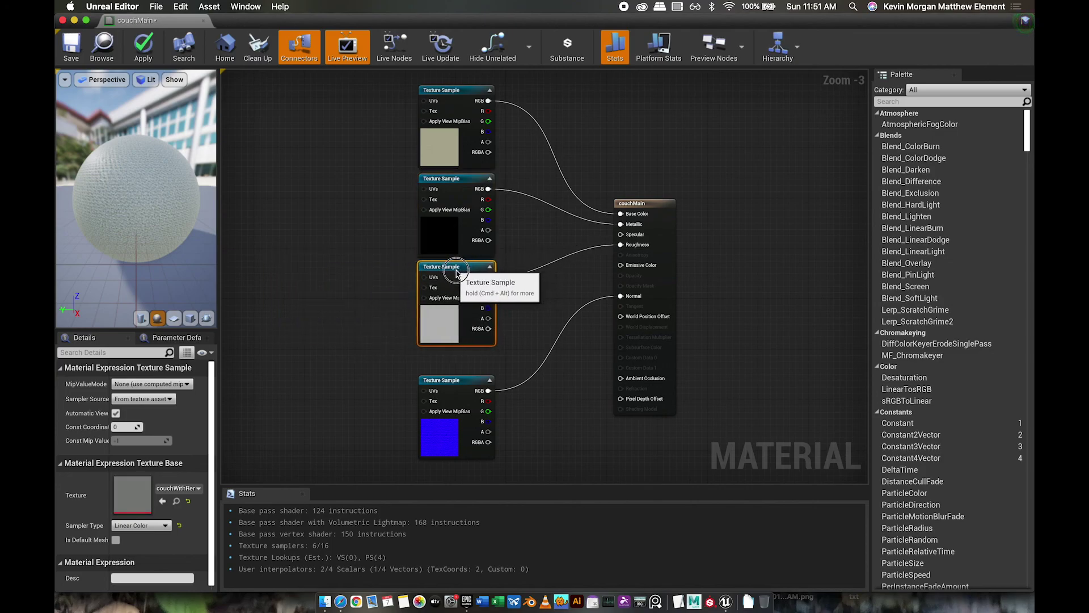
{"action": "left_click_drag", "start_coordinate": [480, 376], "coordinate": [480, 351]}
{"action": "left_click", "coordinate": [539, 369]}
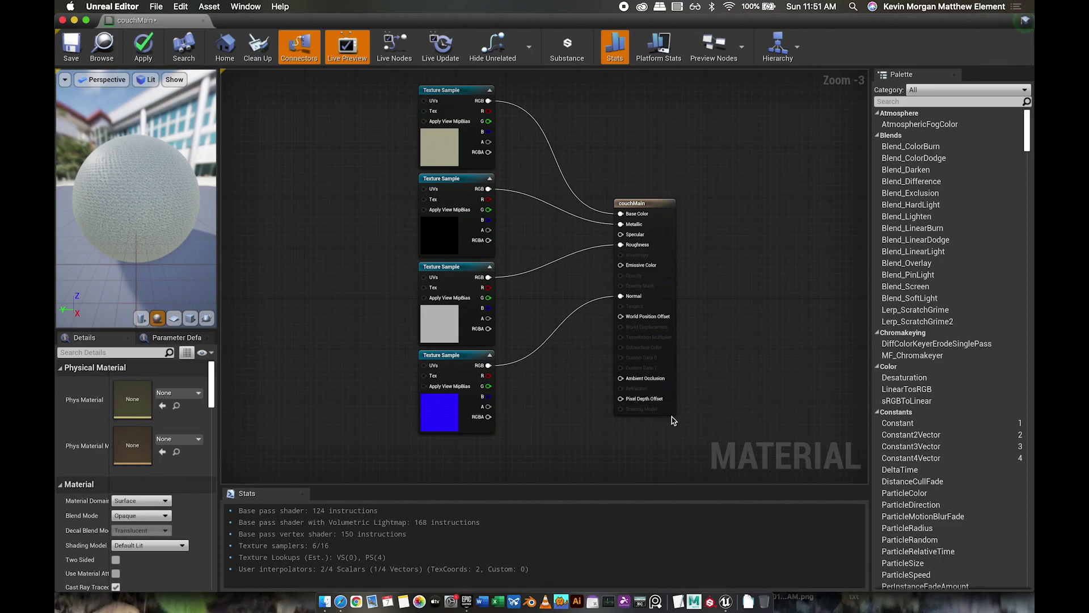
Save the couchMain material and close its editor
{"action": "left_click", "coordinate": [70, 50]}
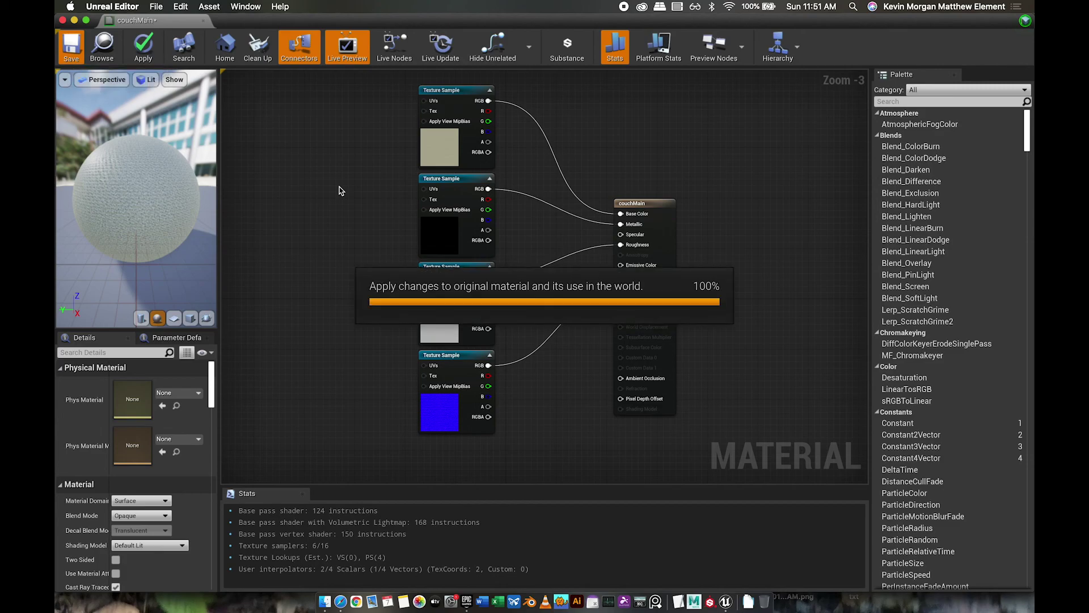
{"action": "left_click", "coordinate": [62, 20]}
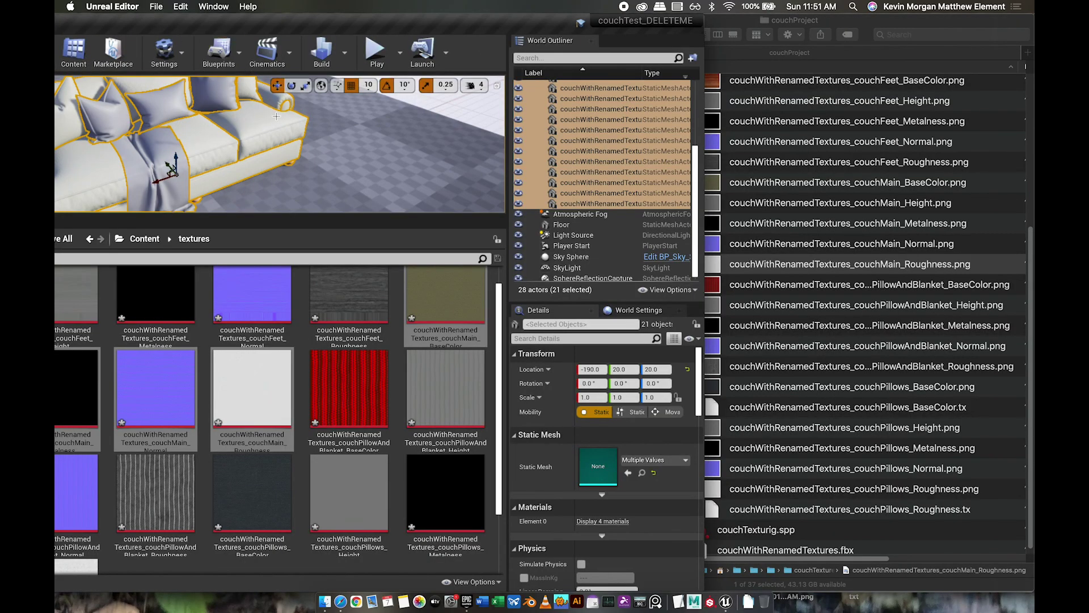
Maximize the couchTest_DELETEME level editor window and enlarge the perspective viewport by shrinking the Content Browser below it
{"action": "scroll", "coordinate": [215, 160], "scroll_direction": "down", "scroll_amount": 3}
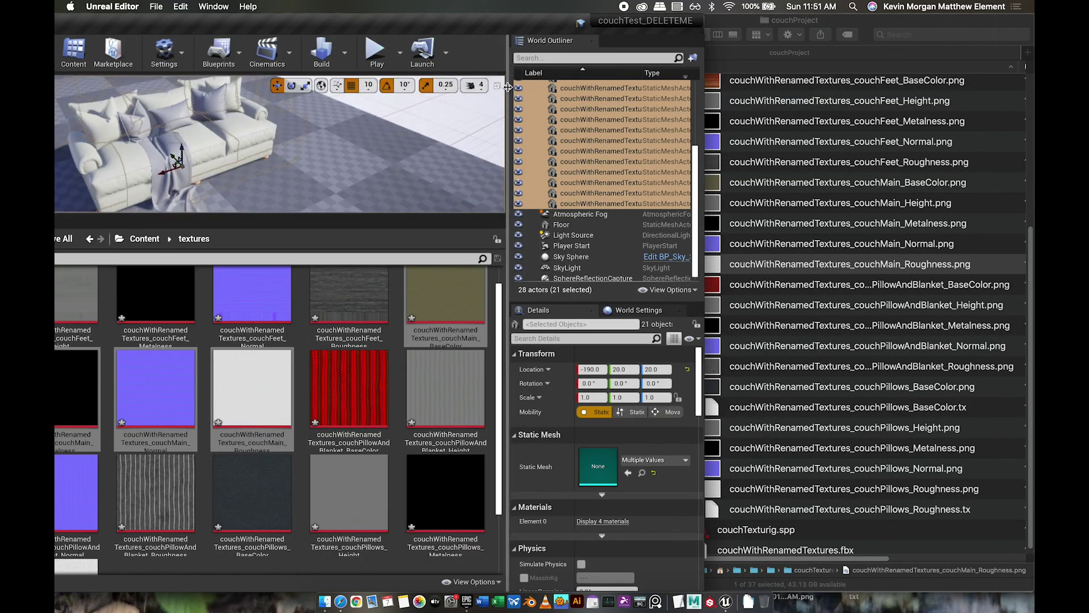
{"action": "left_click", "coordinate": [504, 24]}
{"action": "double_click", "coordinate": [504, 23]}
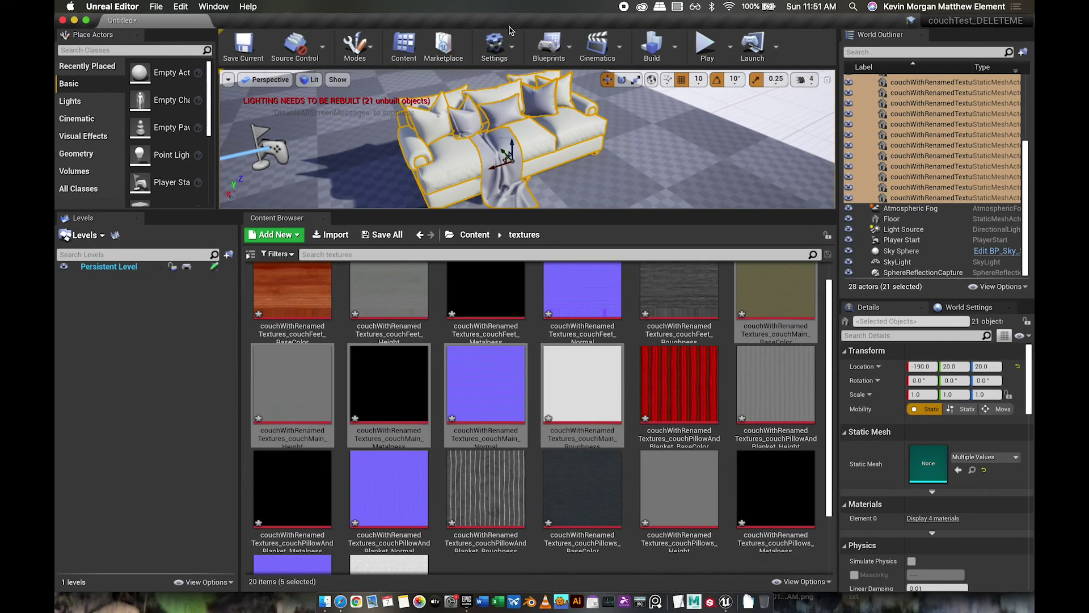
{"action": "left_click", "coordinate": [582, 209]}
{"action": "left_click", "coordinate": [441, 218]}
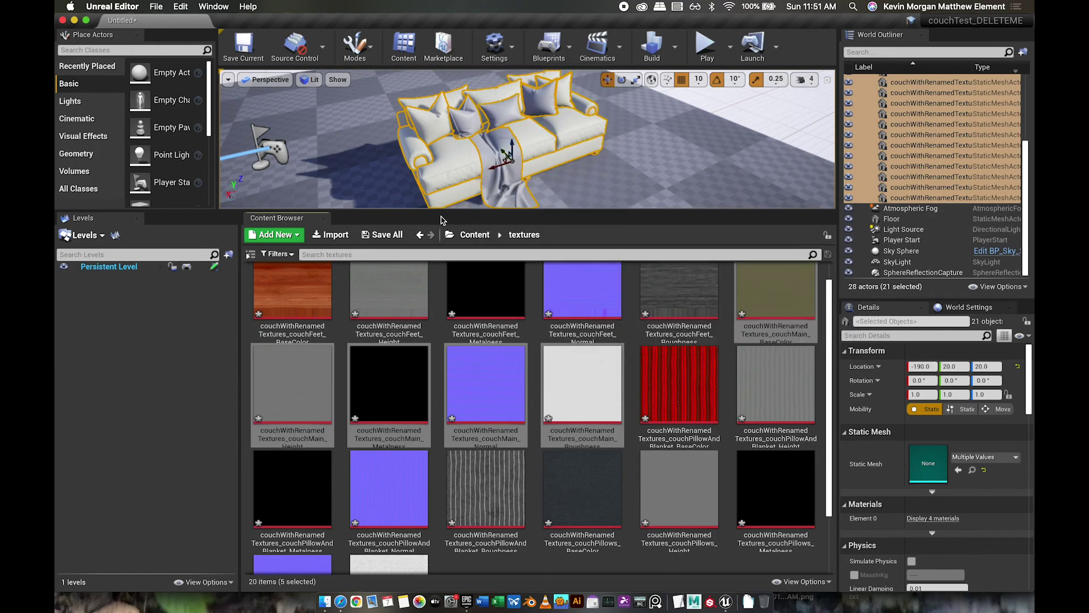
{"action": "left_click_drag", "start_coordinate": [441, 210], "coordinate": [441, 439]}
Deselect the couch meshes by selecting the floor and examine the couch's fabric and wooden feet up close and from several sides
{"action": "scroll", "coordinate": [469, 279], "scroll_direction": "up", "scroll_amount": 8}
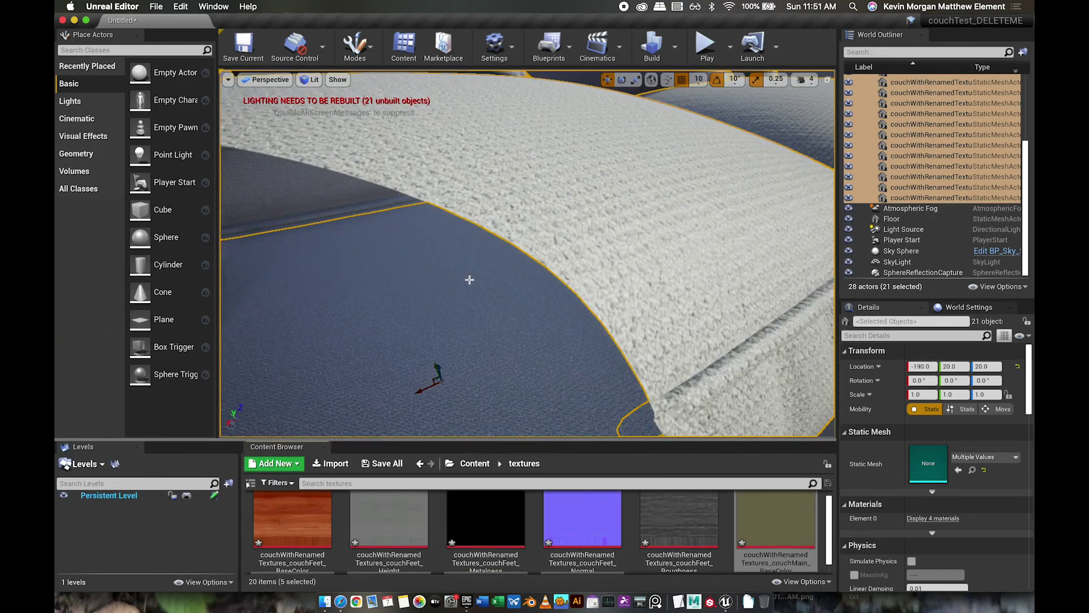
{"action": "scroll", "coordinate": [469, 279], "scroll_direction": "down", "scroll_amount": 5}
{"action": "left_click", "coordinate": [659, 318]}
{"action": "left_click_drag", "start_coordinate": [658, 317], "coordinate": [567, 315], "text": "alt"}
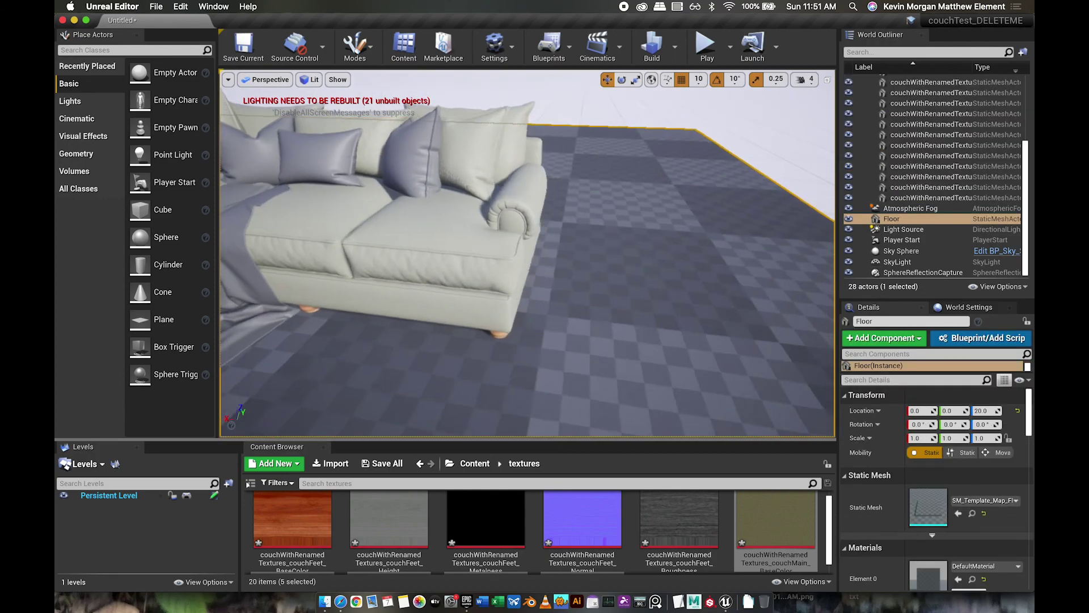
{"action": "scroll", "coordinate": [671, 270], "scroll_direction": "up", "scroll_amount": 10}
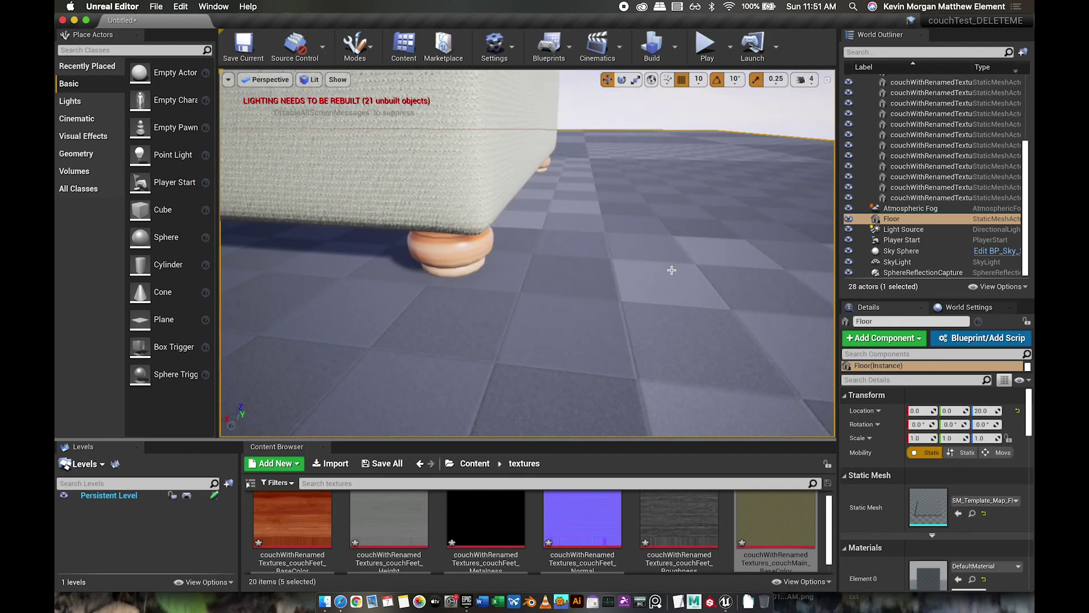
{"action": "scroll", "coordinate": [670, 273], "scroll_direction": "down", "scroll_amount": 10}
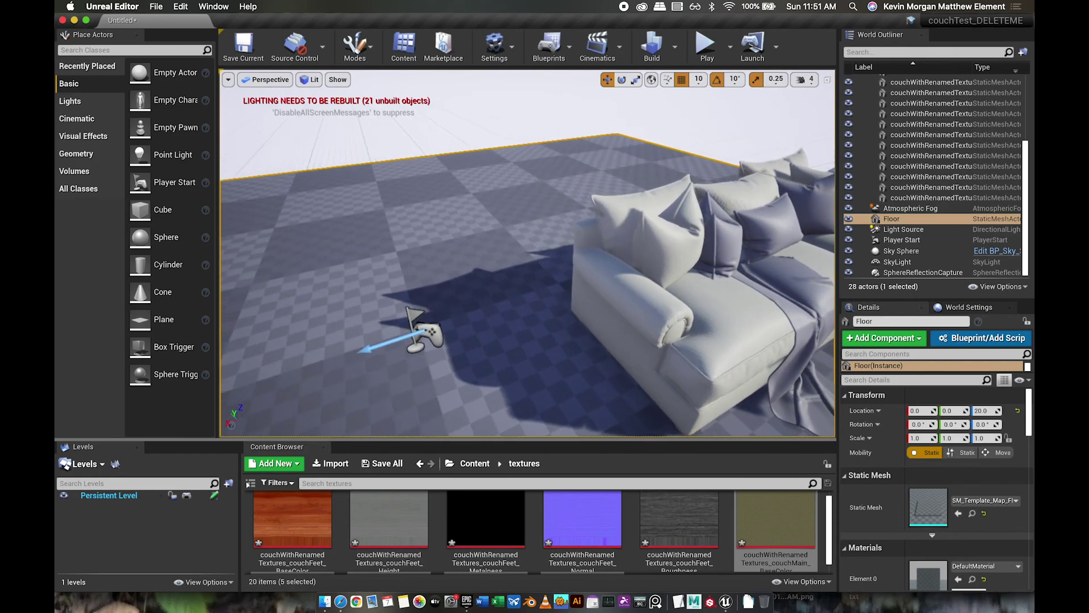
Play the level in the viewport and fly around the couch to examine its fabric, seams, cushions and feet
{"action": "left_click", "coordinate": [705, 46]}
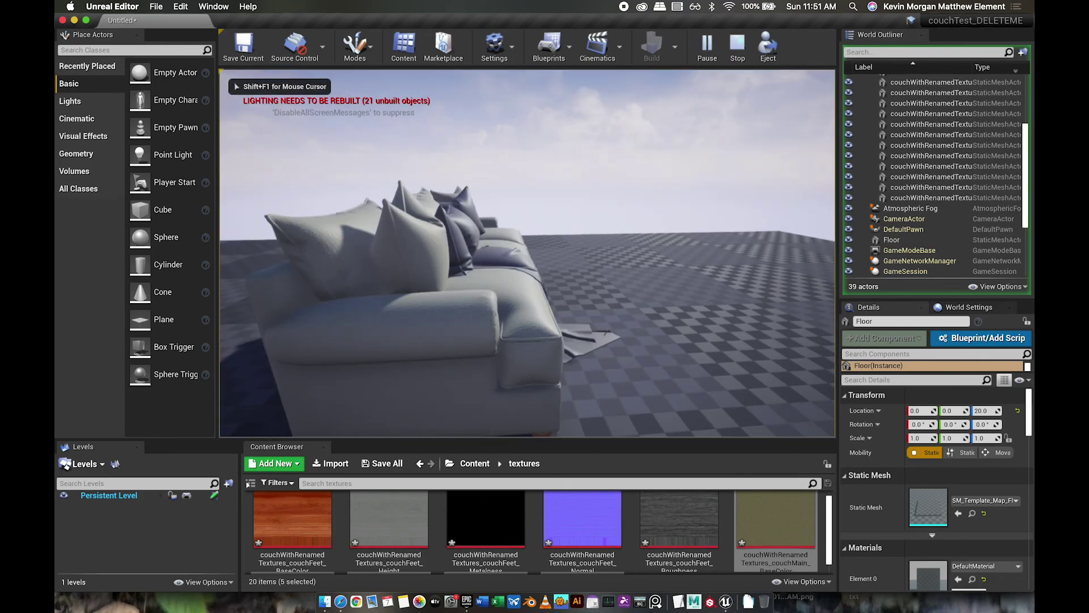
{"action": "key", "text": "d"}
{"action": "key", "text": "w"}
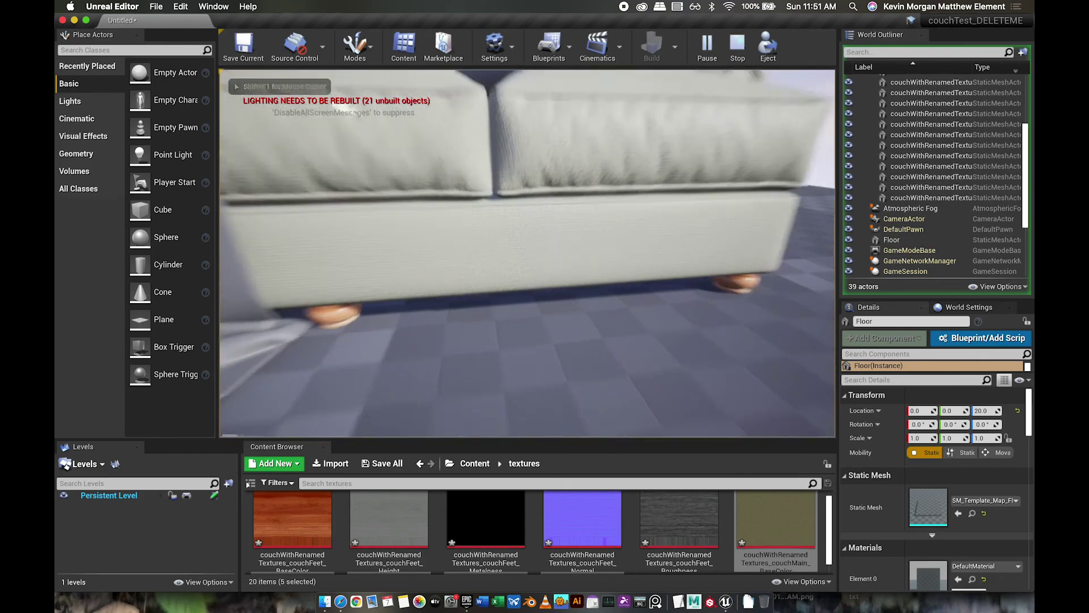
{"action": "key", "text": "e"}
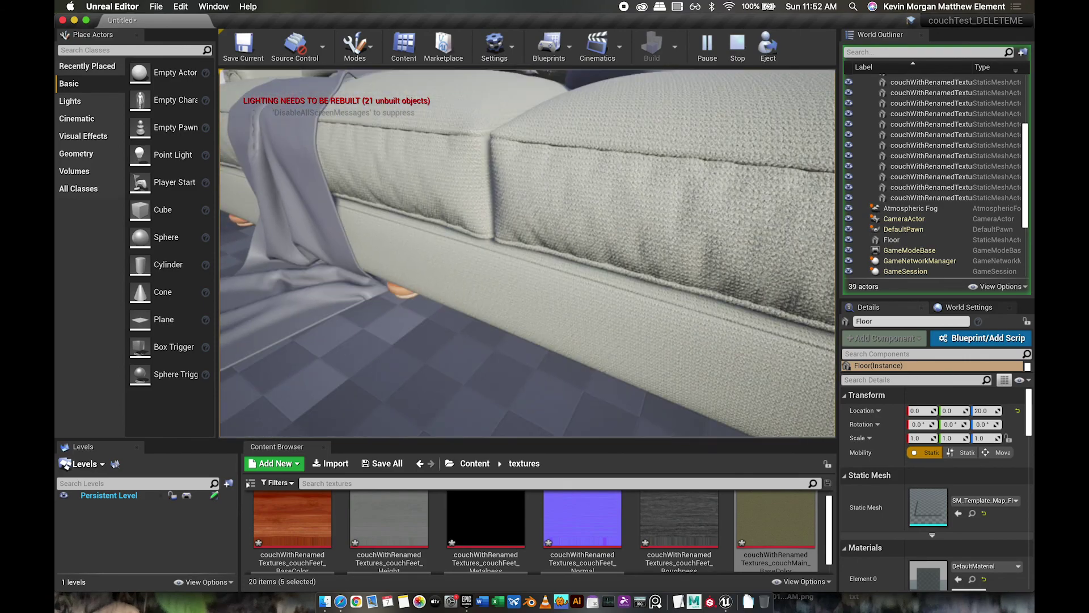
{"action": "key", "text": "a"}
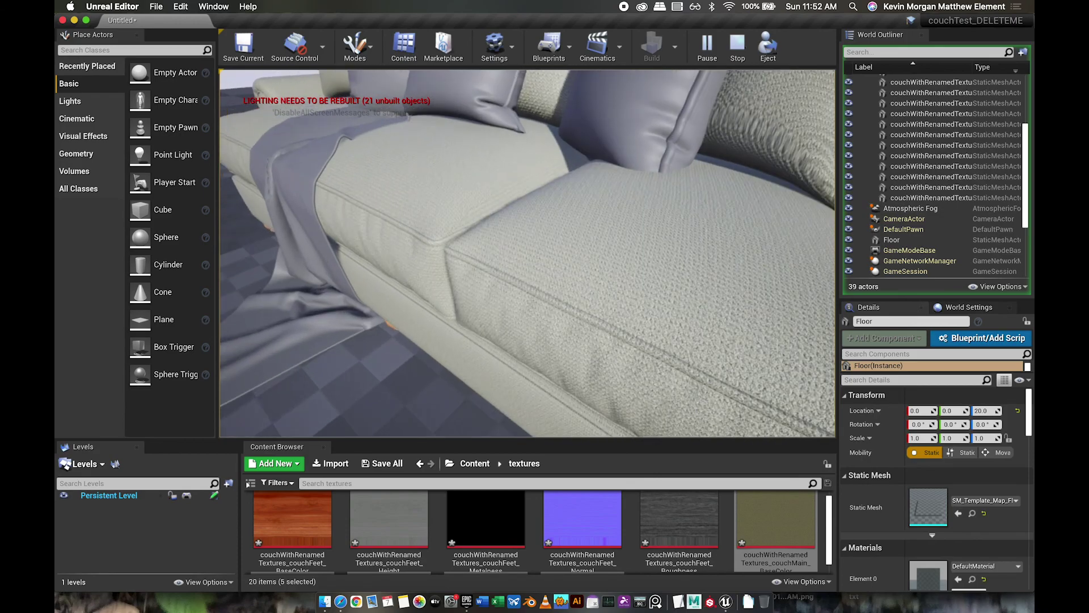
{"action": "key", "text": "s"}
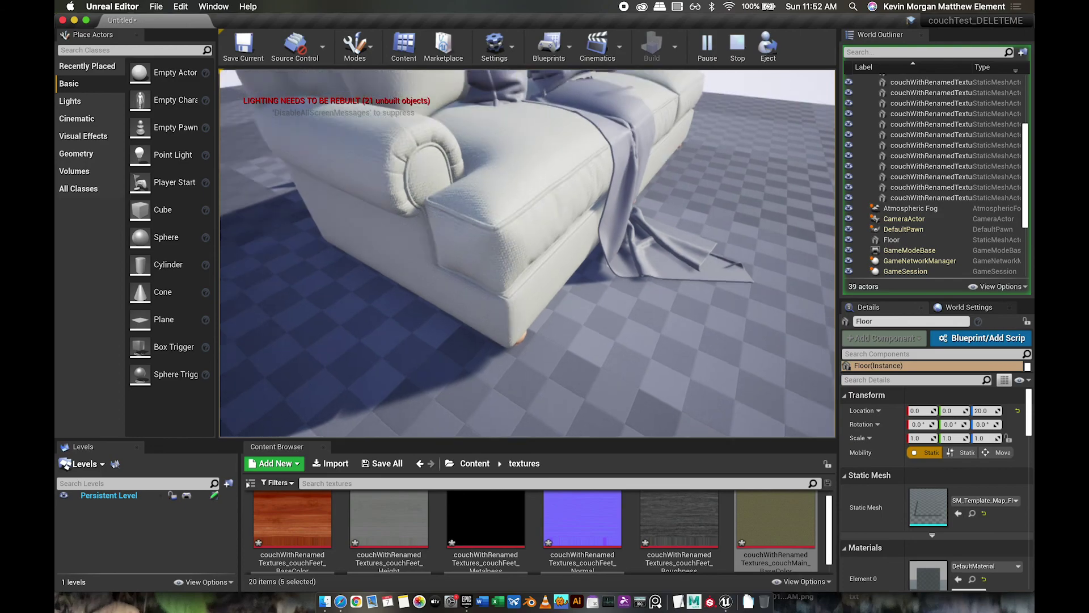
{"action": "key", "text": "s"}
{"action": "key", "text": "d"}
{"action": "key", "text": "a"}
{"action": "key", "text": "w"}
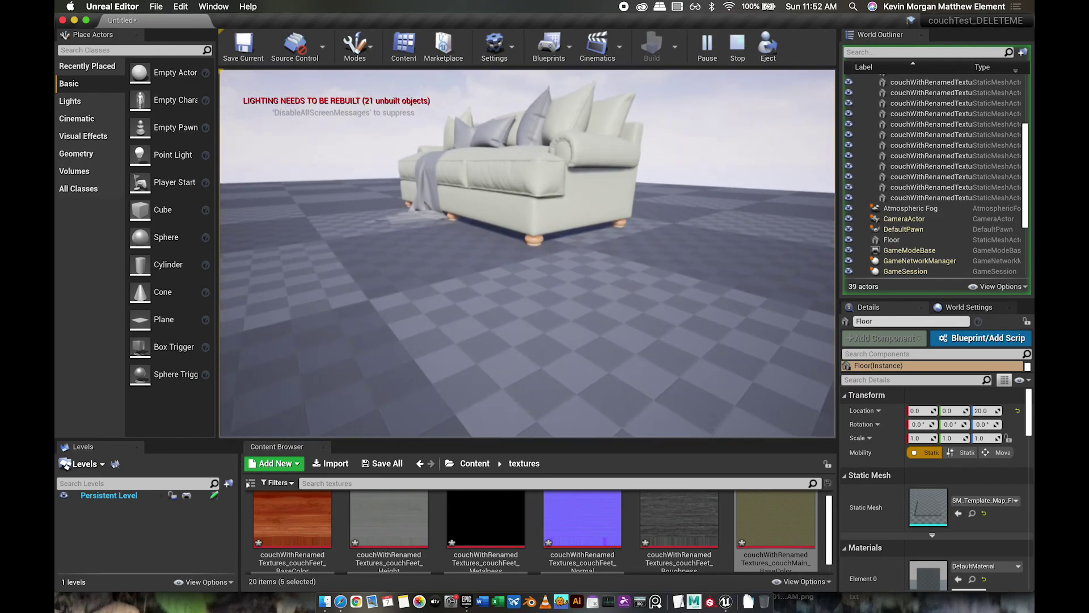
{"action": "key", "text": "w"}
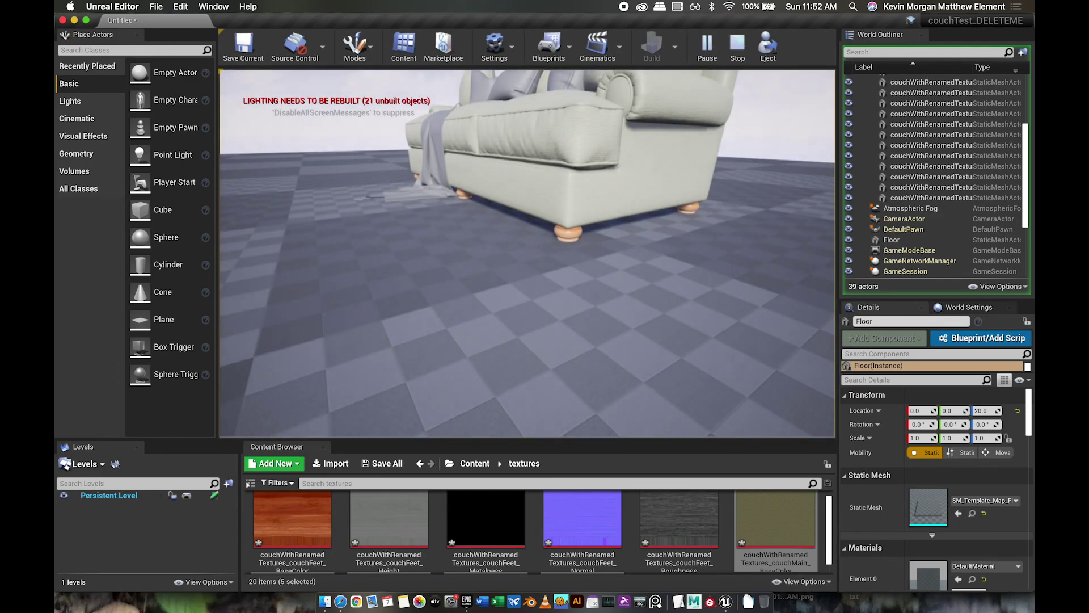
{"action": "key", "text": "s"}
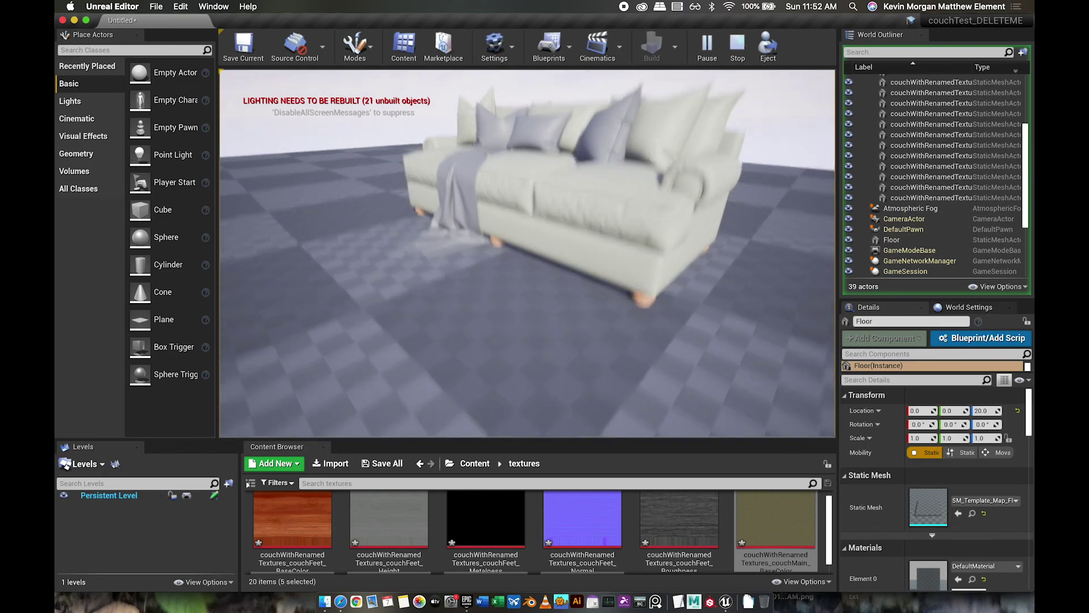
{"action": "key", "text": "w"}
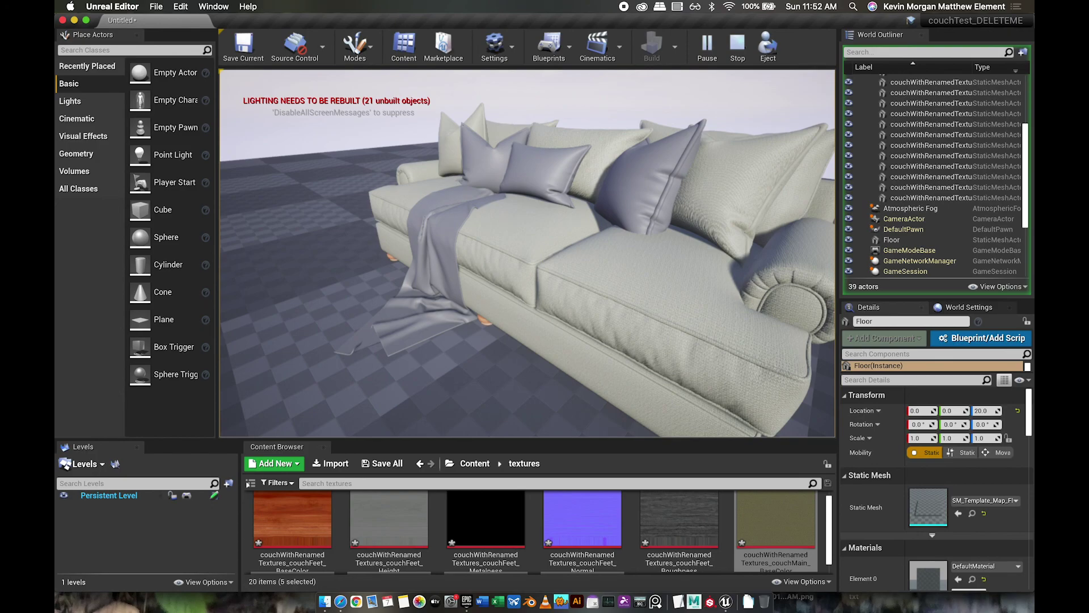
{"action": "key", "text": "super+Tab"}
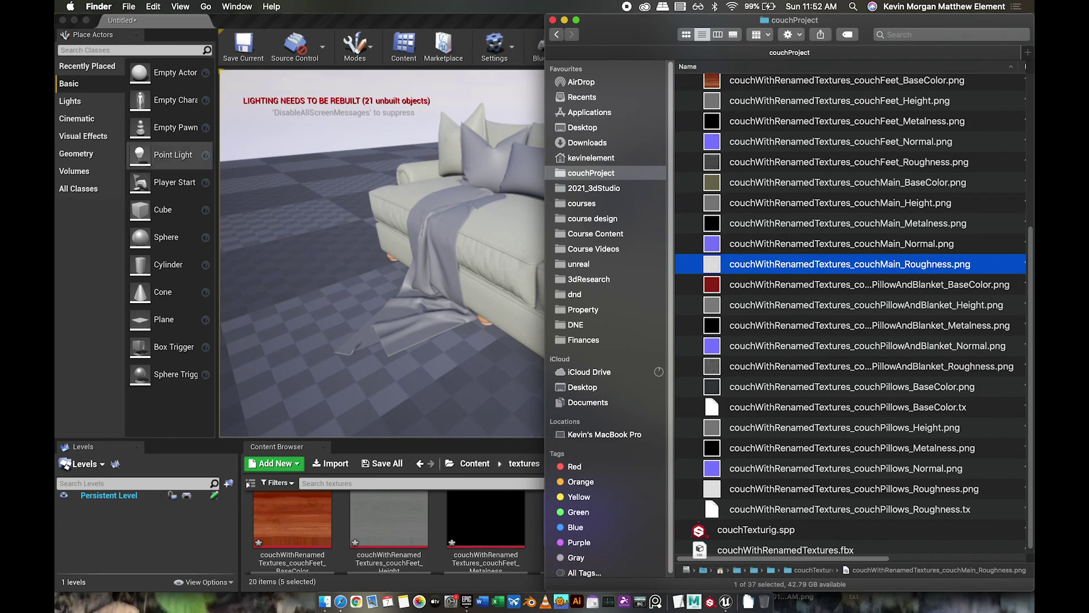
{"action": "key", "text": "super+Tab"}
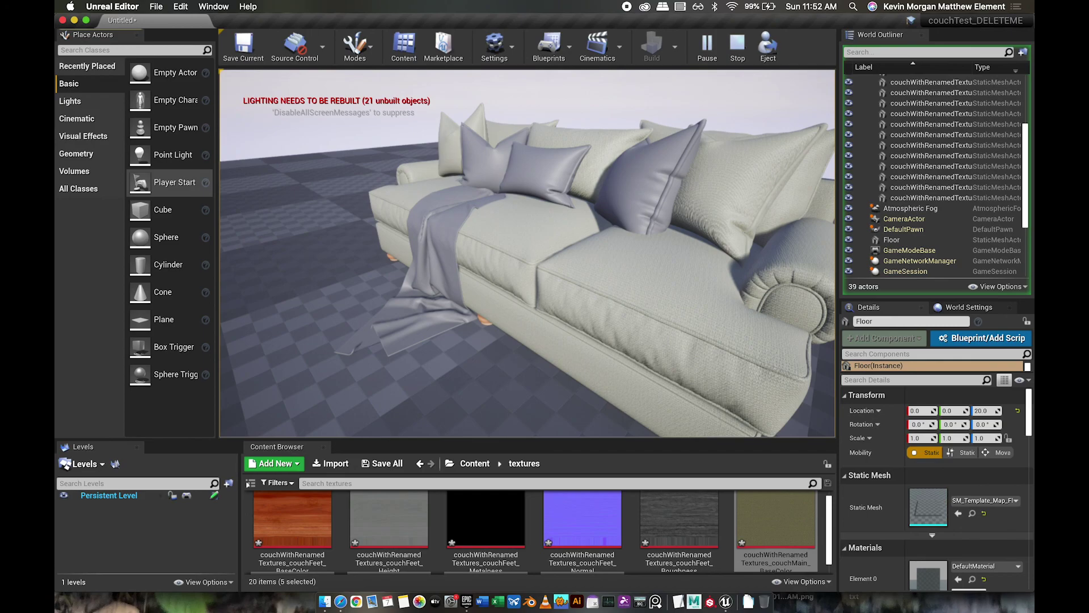
Switch to Finder and select couchWithRenamedTextures_couchFeet_BaseColor.png in the couchTextures folder
{"action": "key", "text": "super+Tab"}
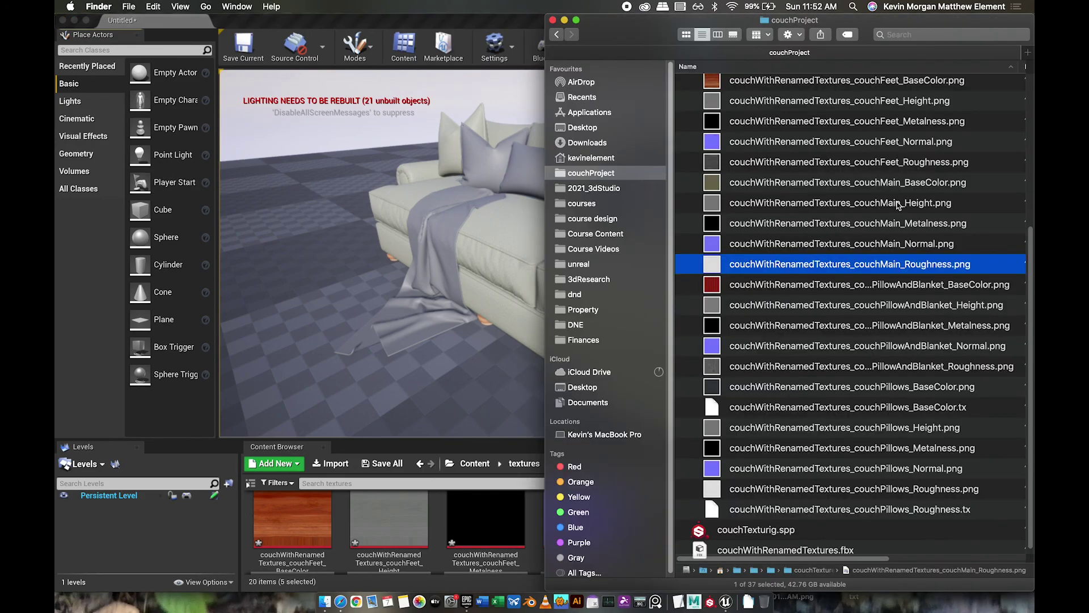
{"action": "scroll", "coordinate": [898, 205], "scroll_direction": "up", "scroll_amount": 5}
{"action": "scroll", "coordinate": [931, 363], "scroll_direction": "down", "scroll_amount": 3}
{"action": "left_click", "coordinate": [855, 168]}
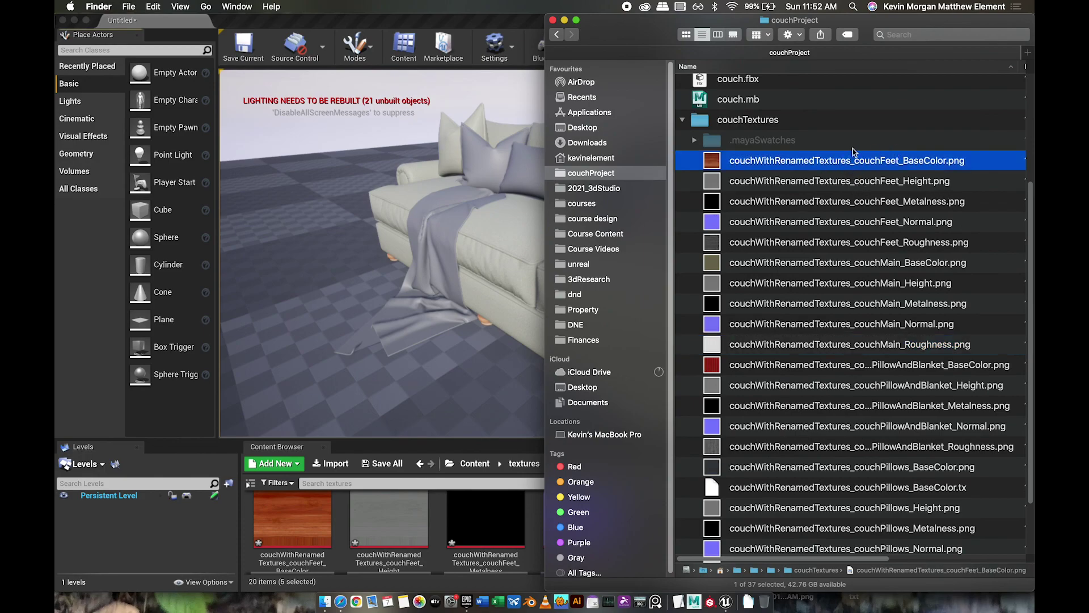
Return to Unreal Editor, show the textures folder's assets in Columns view and widen the Name column
{"action": "left_click", "coordinate": [379, 524]}
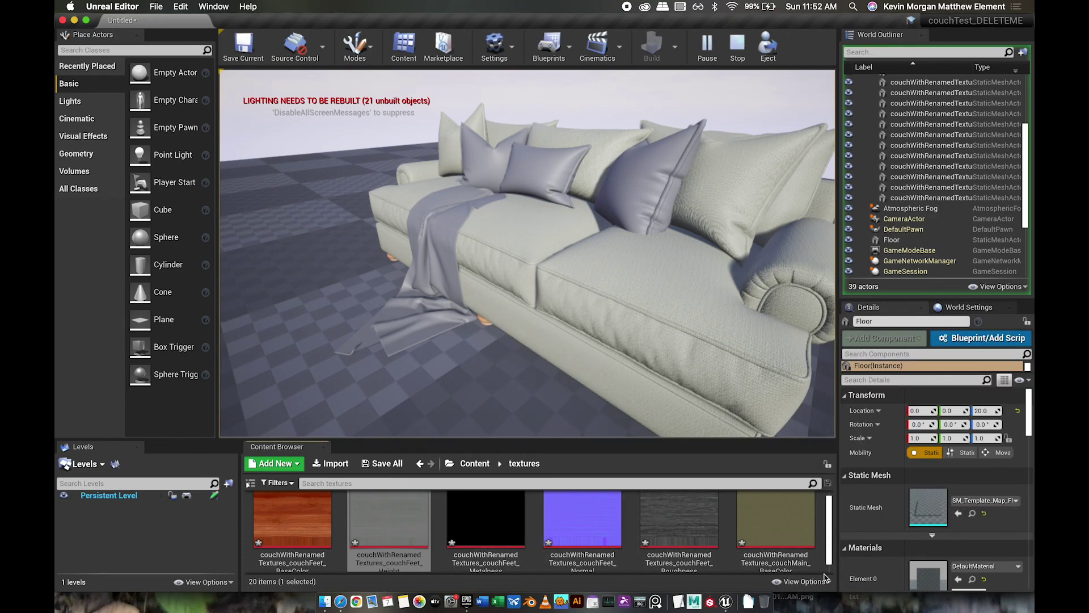
{"action": "left_click", "coordinate": [801, 582]}
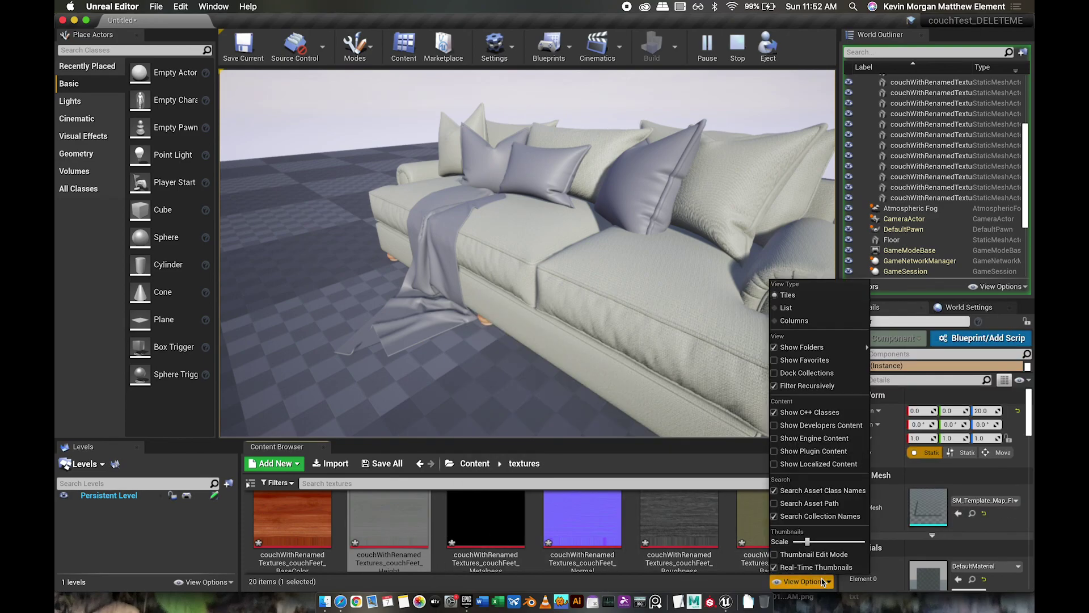
{"action": "left_click", "coordinate": [830, 320]}
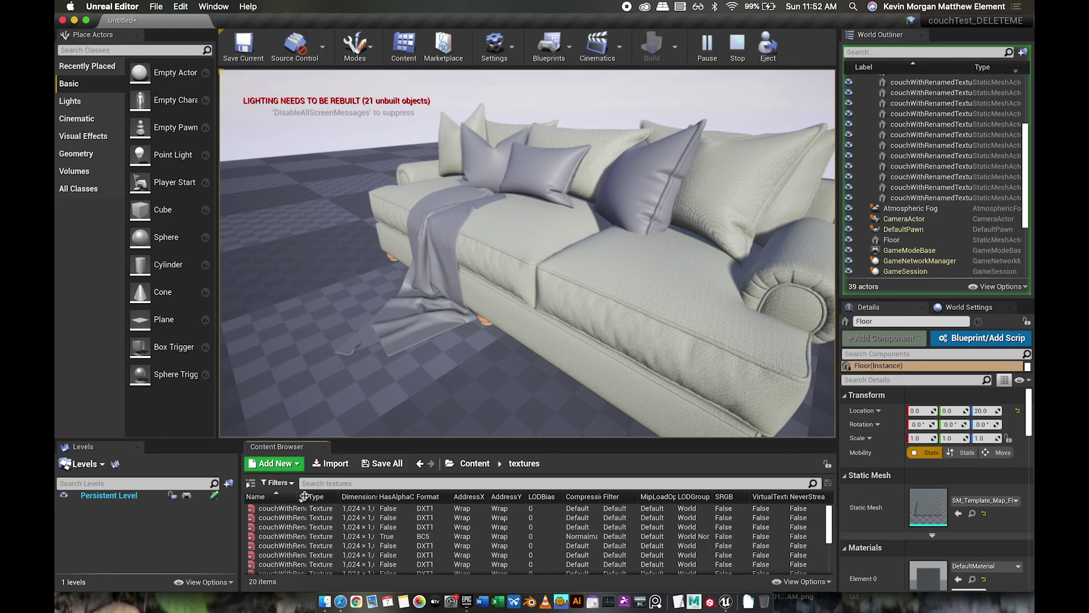
{"action": "left_click_drag", "start_coordinate": [306, 497], "coordinate": [458, 506]}
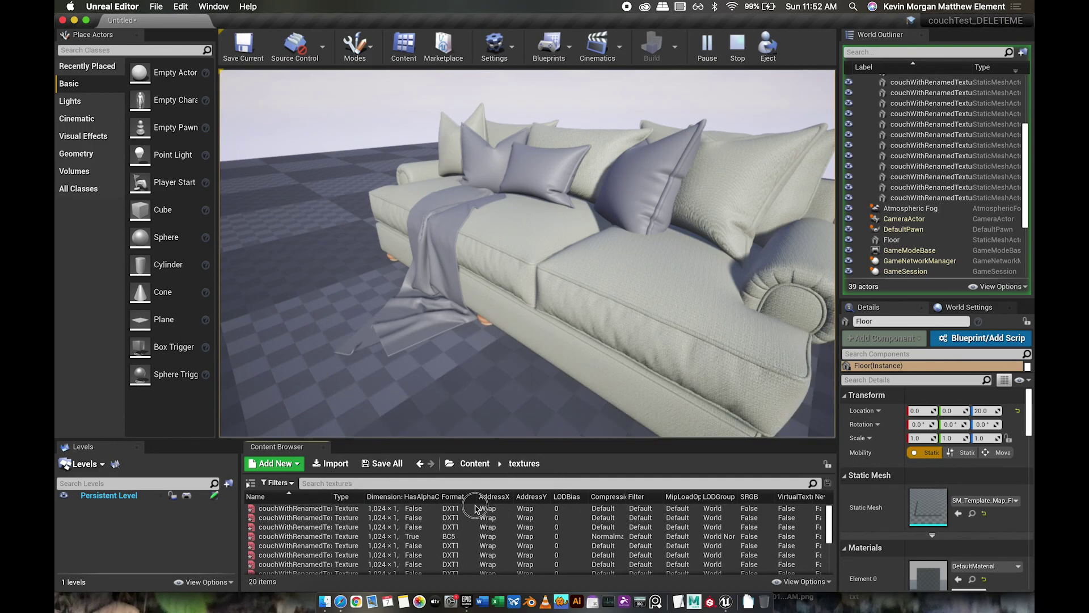
{"action": "left_click_drag", "start_coordinate": [332, 499], "coordinate": [283, 500]}
{"action": "left_click_drag", "start_coordinate": [398, 504], "coordinate": [561, 499]}
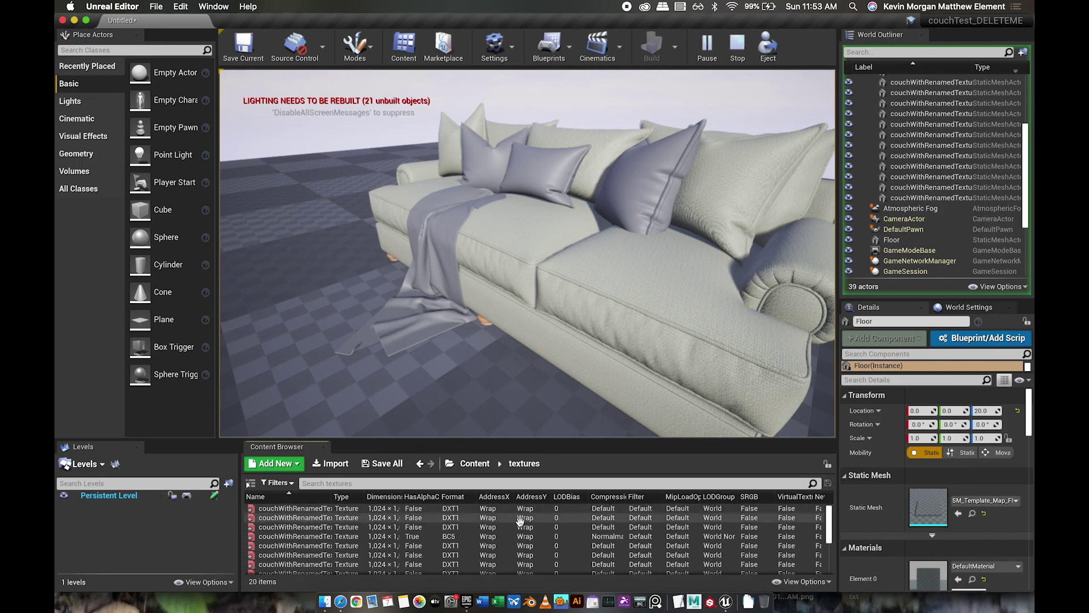
{"action": "mouse_move", "coordinate": [283, 513]}
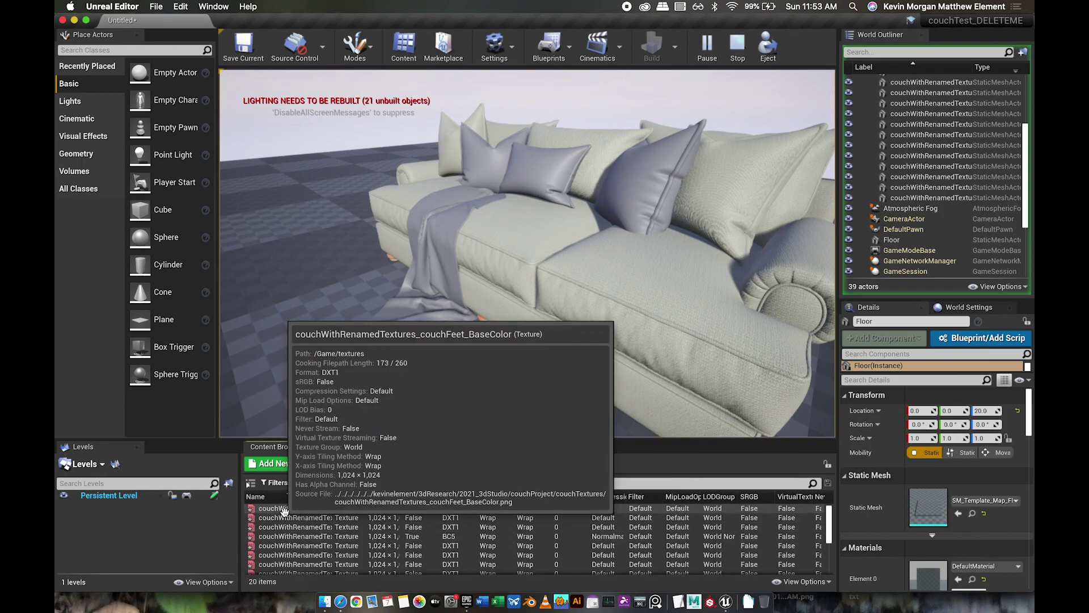
{"action": "mouse_move", "coordinate": [279, 541]}
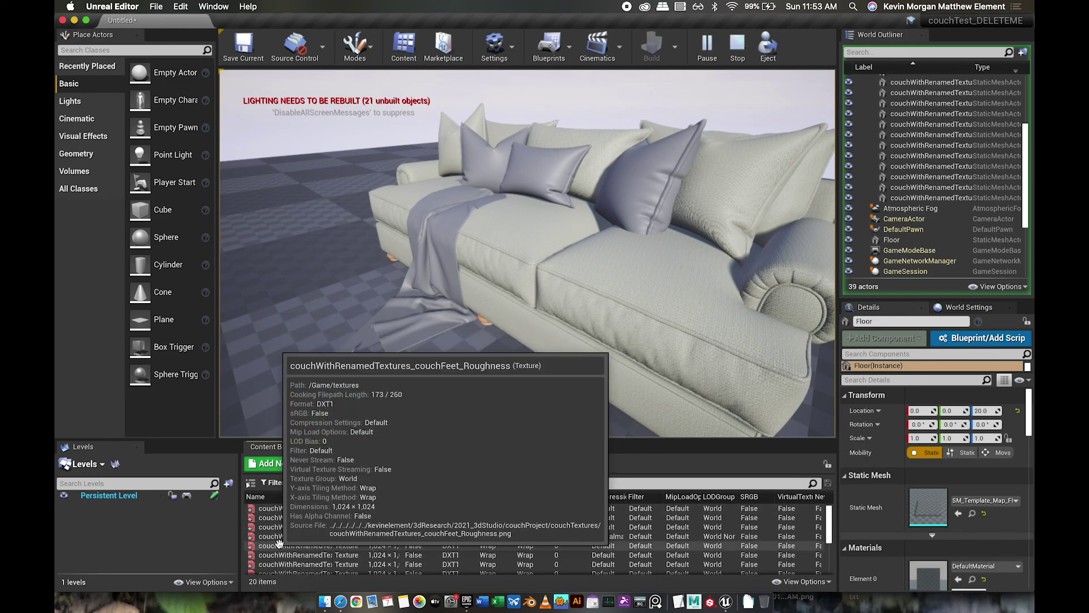
Switch to Finder and examine the mesh, material and map-type parts of the couchFeet BaseColor texture's file name
{"action": "key", "text": "super+Tab"}
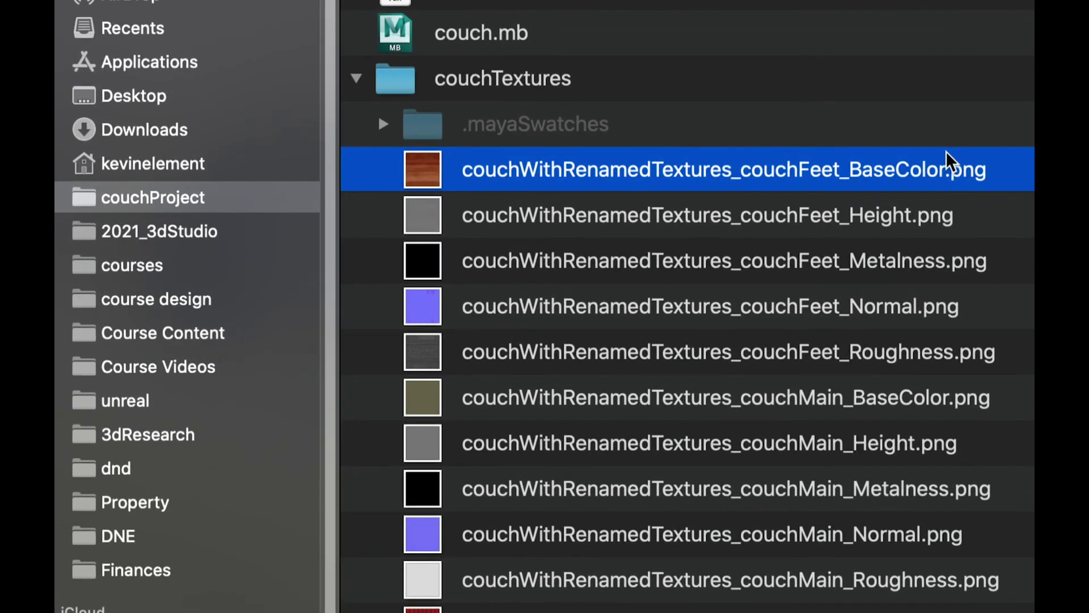
{"action": "left_click", "coordinate": [722, 173]}
{"action": "left_click", "coordinate": [732, 172]}
{"action": "left_click_drag", "start_coordinate": [732, 171], "coordinate": [413, 161]}
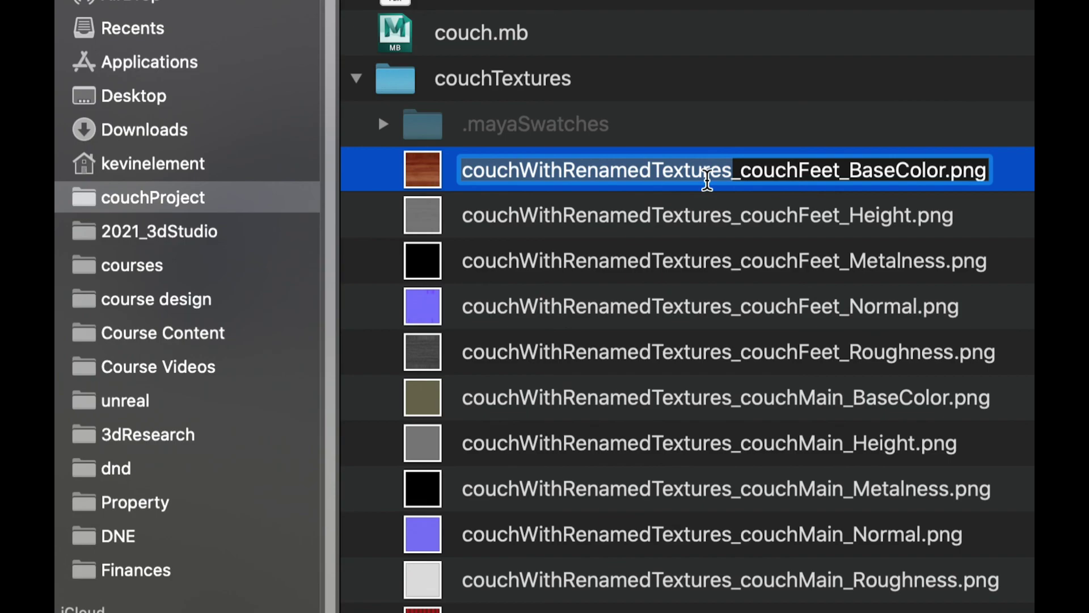
{"action": "left_click", "coordinate": [741, 172]}
{"action": "left_click_drag", "start_coordinate": [742, 171], "coordinate": [842, 170]}
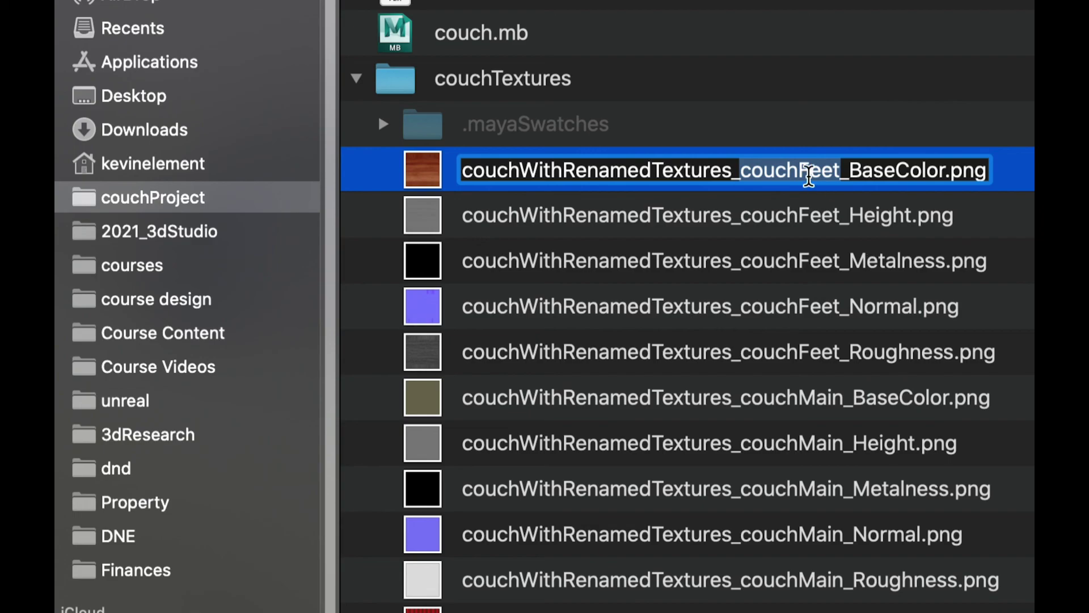
{"action": "left_click_drag", "start_coordinate": [849, 170], "coordinate": [950, 170]}
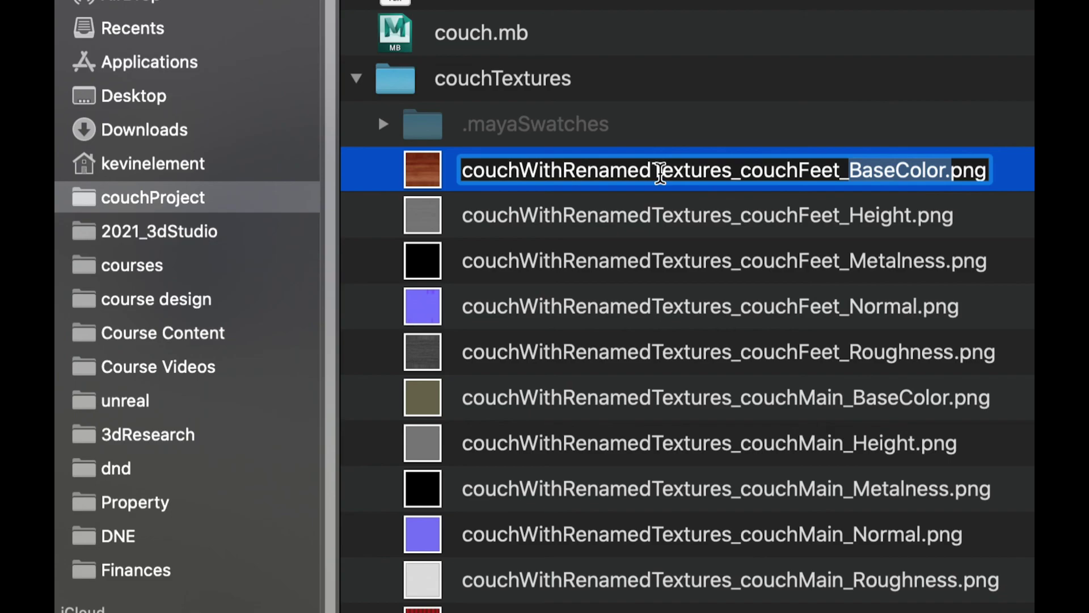
{"action": "left_click_drag", "start_coordinate": [734, 170], "coordinate": [415, 152]}
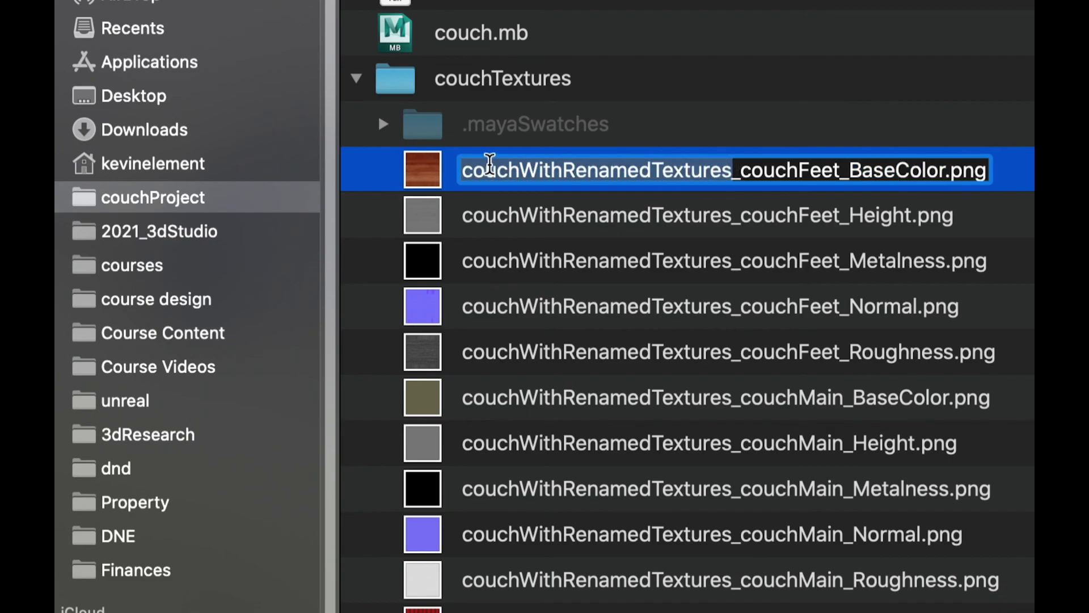
Remove "WithRenamedTextures" from the couchFeet BaseColor file name so it reads couch_couchFeet_BaseColor.png
{"action": "left_click", "coordinate": [518, 170]}
{"action": "left_click_drag", "start_coordinate": [518, 170], "coordinate": [732, 170]}
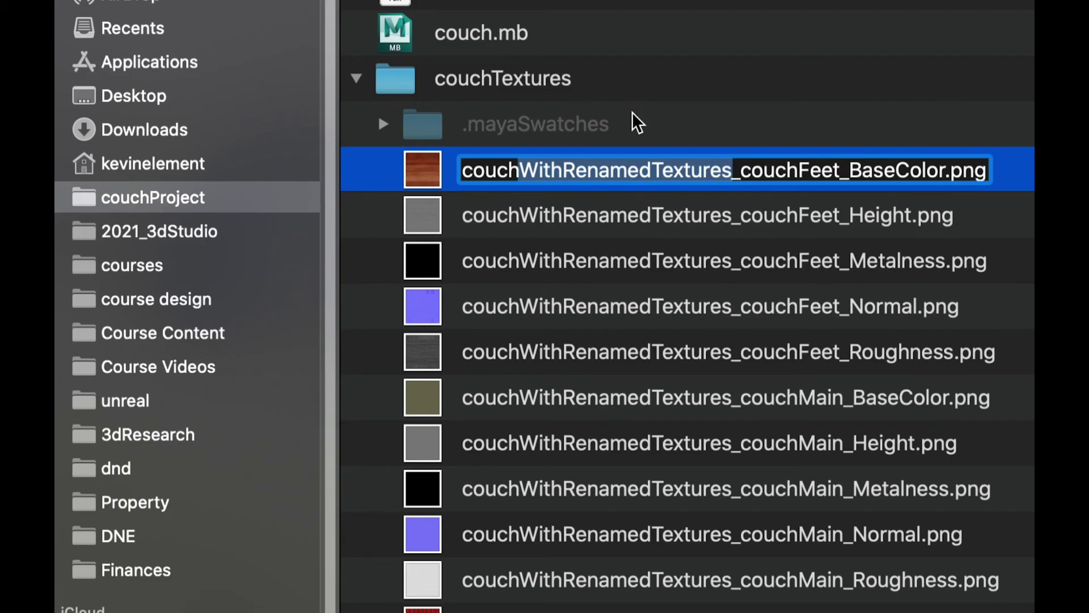
{"action": "key", "text": "BackSpace"}
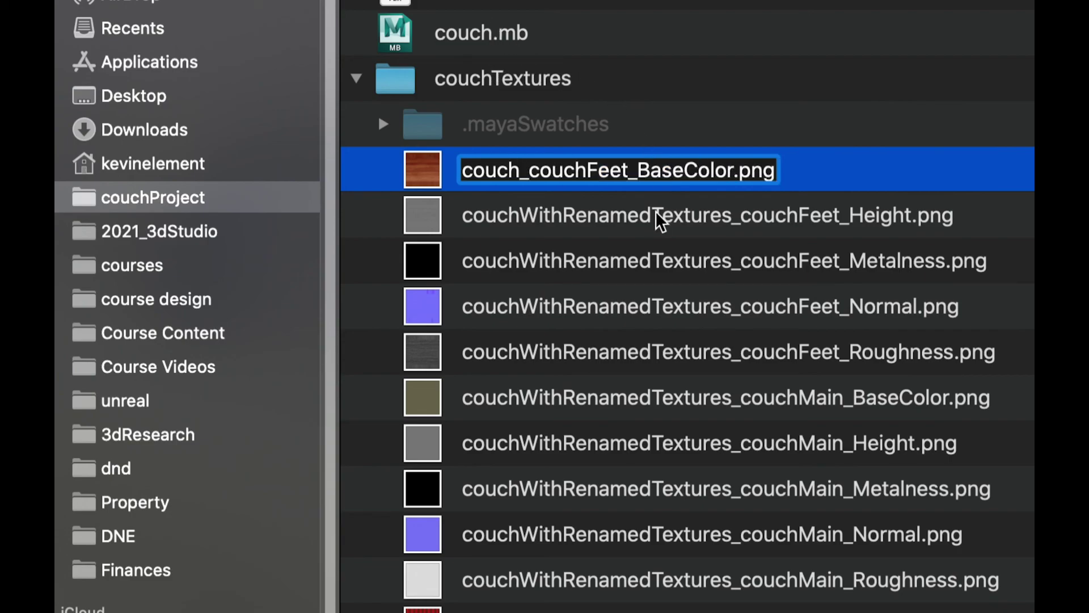
Rename the couchFeet Height texture file as couch_couchFeet_Height.png
{"action": "left_click", "coordinate": [576, 214]}
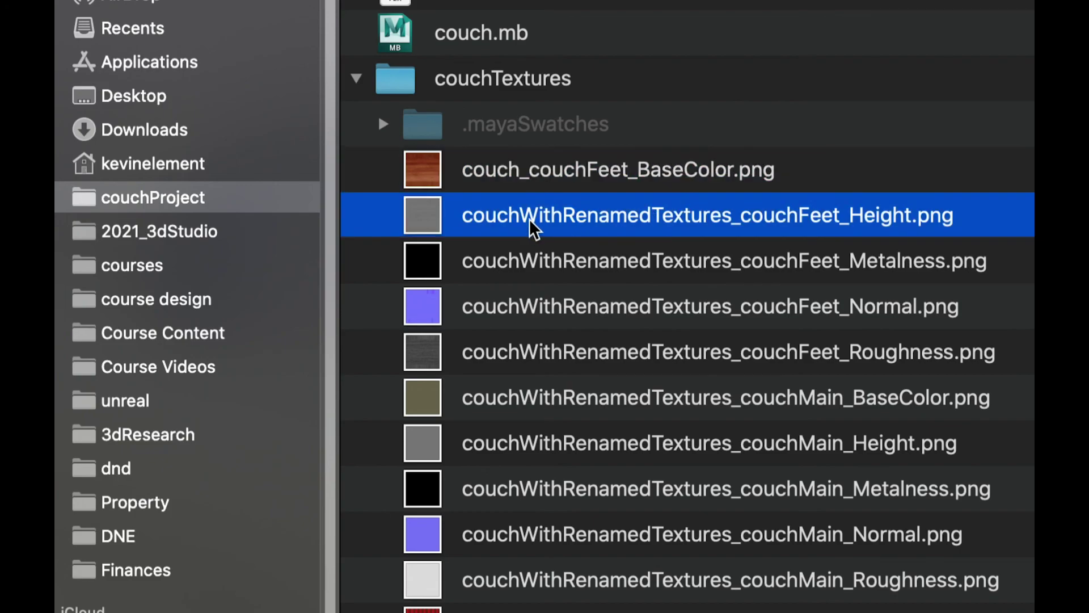
{"action": "left_click", "coordinate": [527, 226]}
{"action": "left_click", "coordinate": [518, 216]}
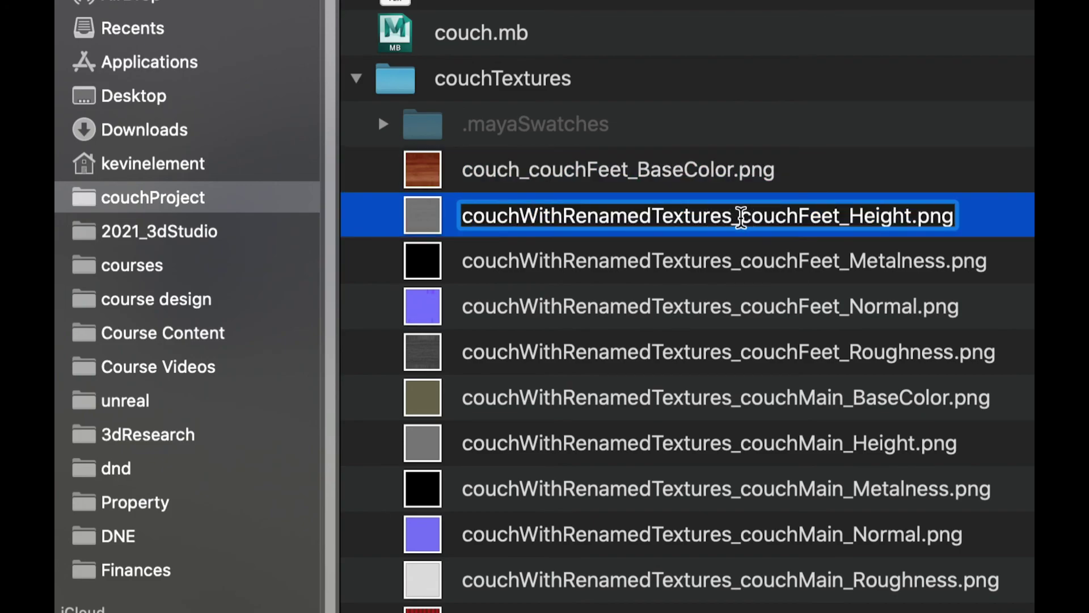
{"action": "left_click", "coordinate": [731, 216], "text": "shift"}
{"action": "key", "text": "BackSpace"}
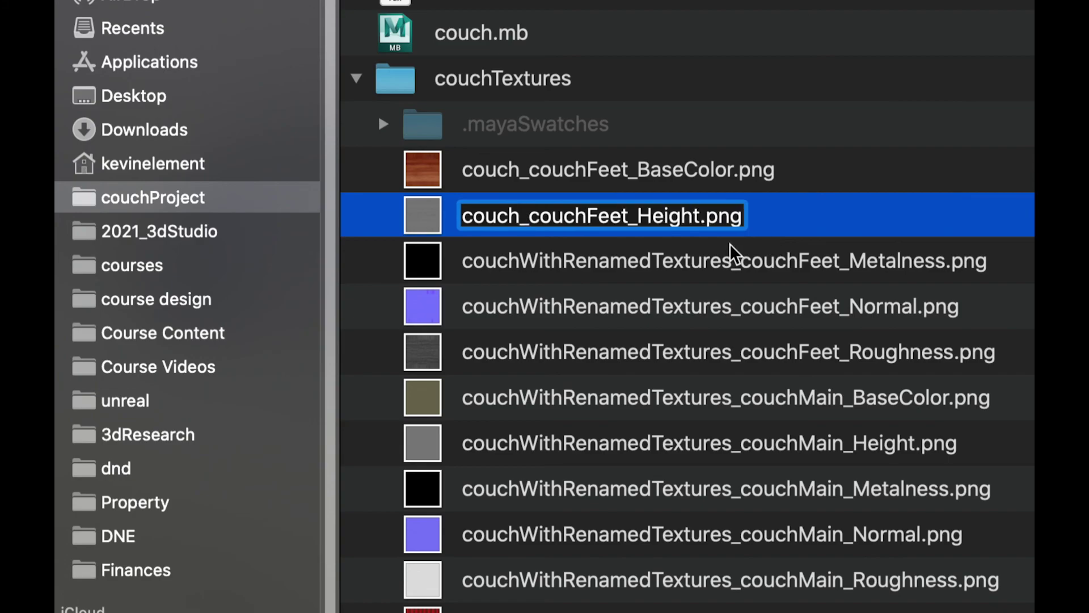
Rename the couchFeet Metalness texture file as couch_couchFeet_Metalness.png
{"action": "left_click", "coordinate": [544, 260]}
{"action": "left_click", "coordinate": [523, 264]}
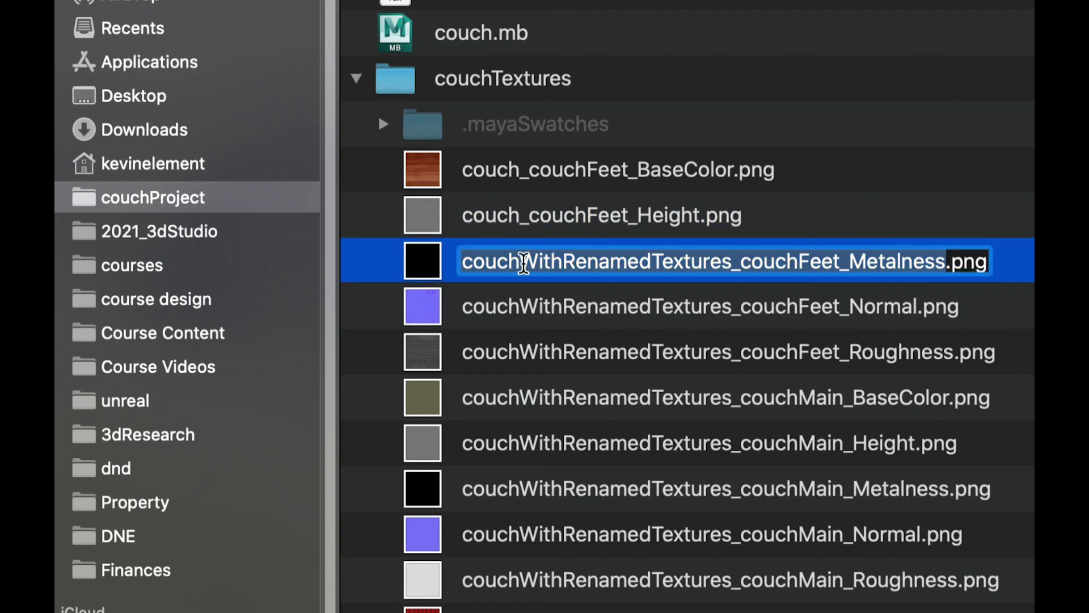
{"action": "left_click", "coordinate": [519, 261]}
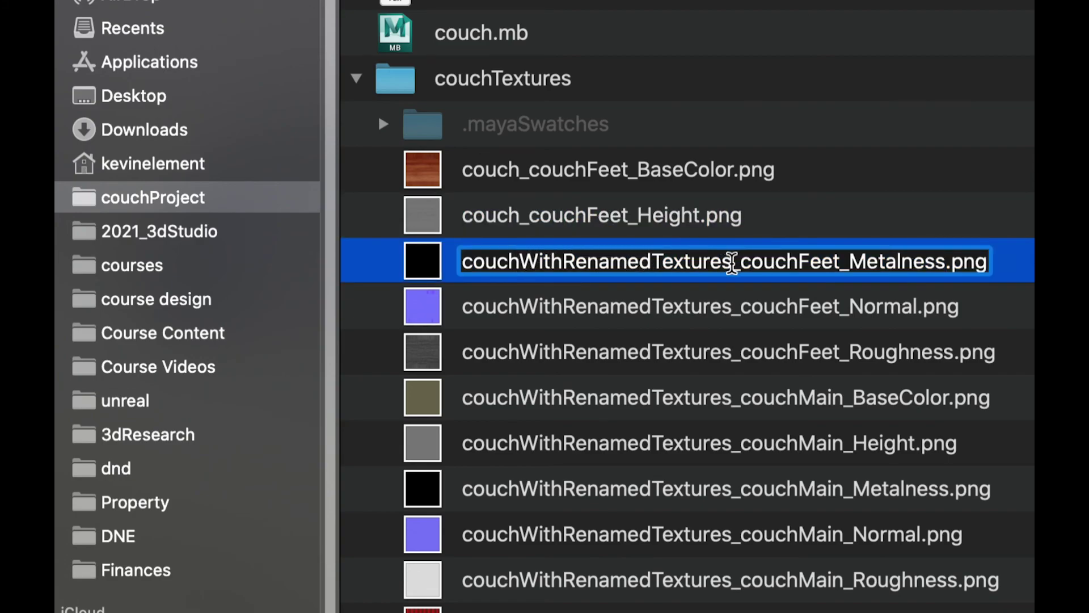
{"action": "left_click", "coordinate": [732, 261], "text": "shift"}
{"action": "key", "text": "BackSpace"}
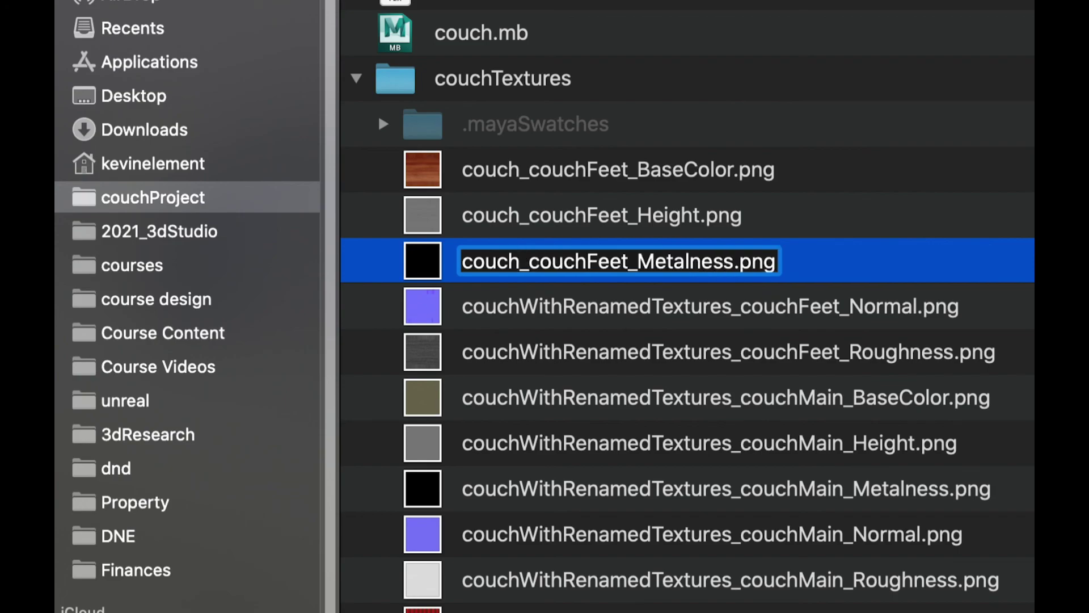
{"action": "key", "text": "Return"}
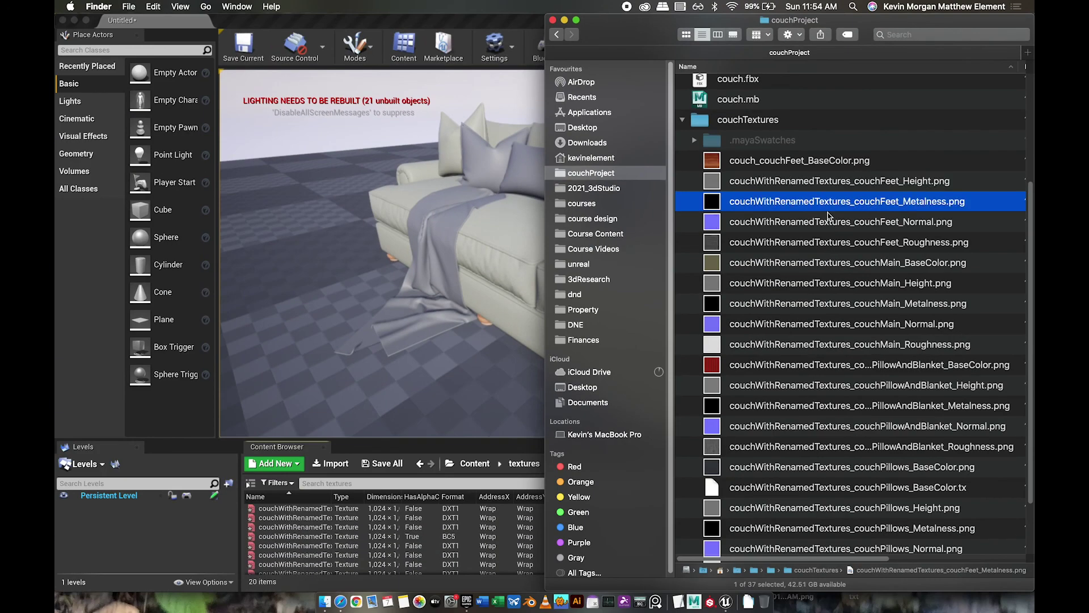
Switch back to the couchTest_DELETEME level in Unreal Editor
{"action": "left_click", "coordinate": [384, 238]}
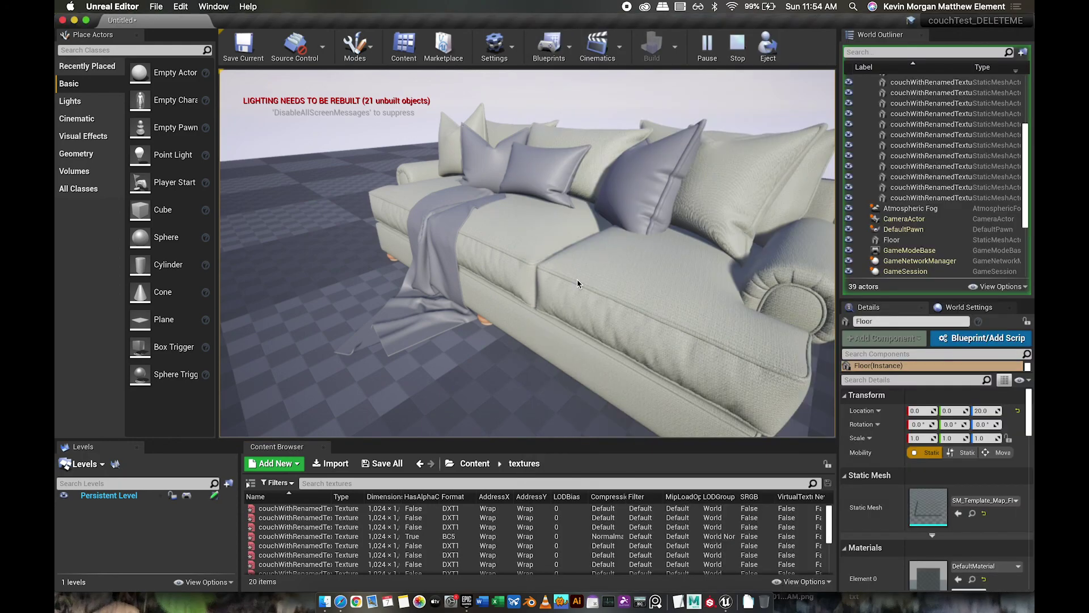
{"action": "key", "text": "super+Tab"}
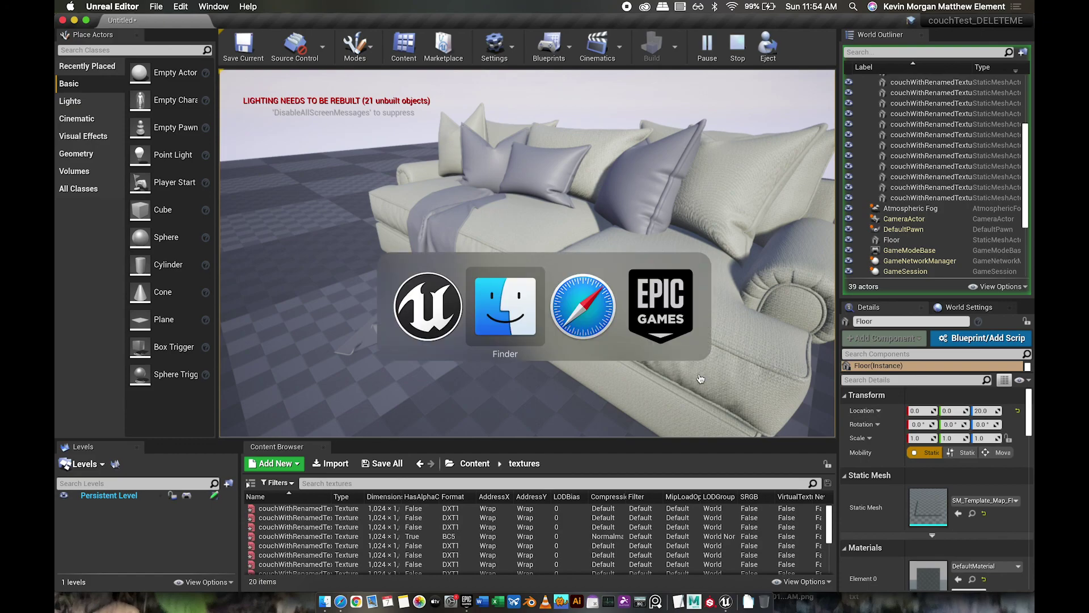
{"action": "key", "text": "Escape"}
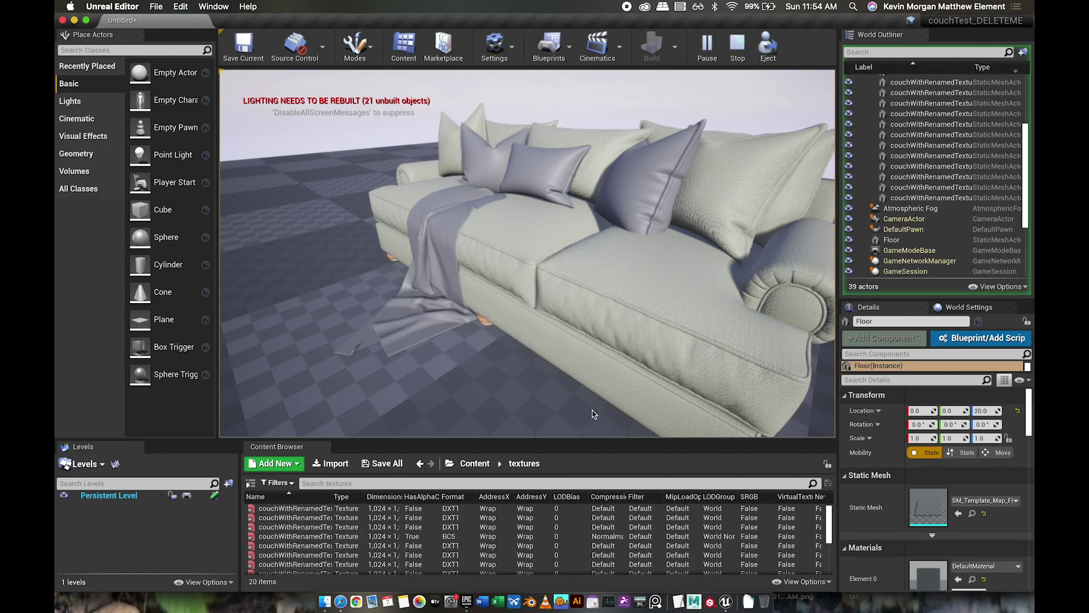